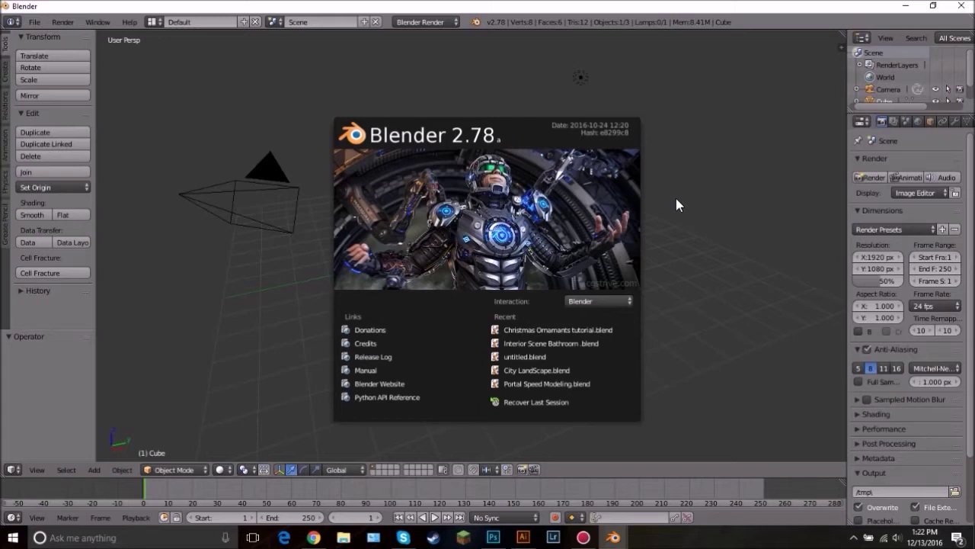
Step: Dismiss the splash screen and delete the default cube from the scene
left_click(795, 172)
middle_click_drag(421, 226, 600, 211)
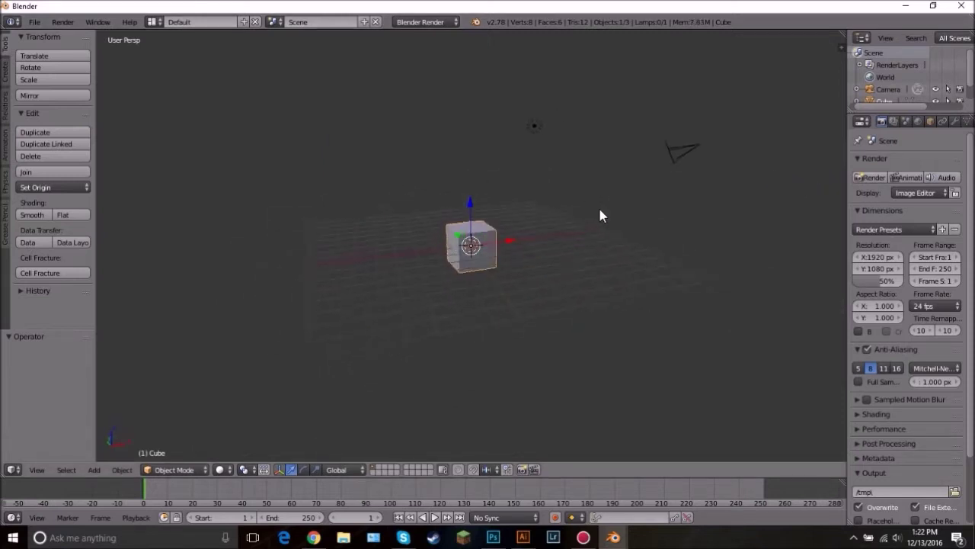
scroll(599, 216, "up", 2)
key("x")
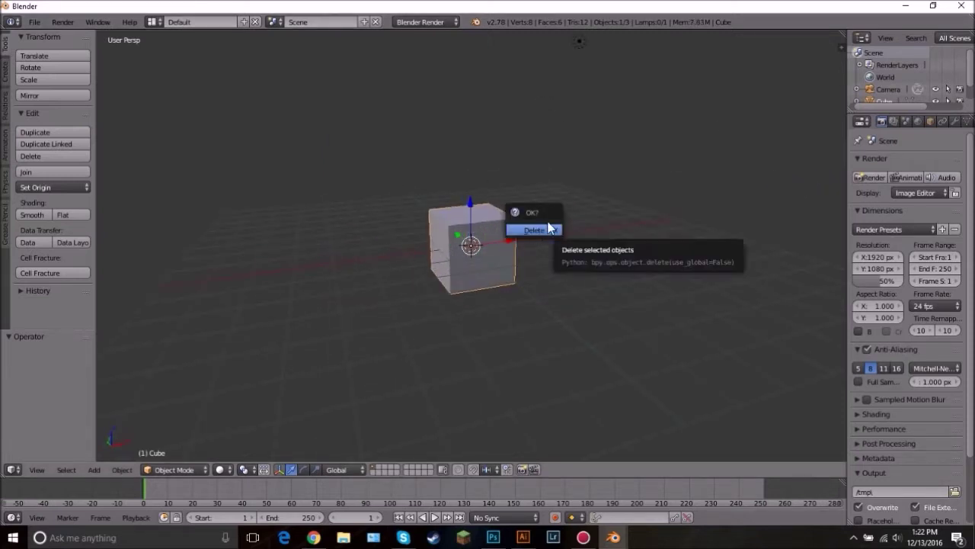
left_click(534, 229)
Step: Add a UV sphere mesh at the centre of the scene
middle_click_drag(629, 185, 509, 209)
key("shift+a")
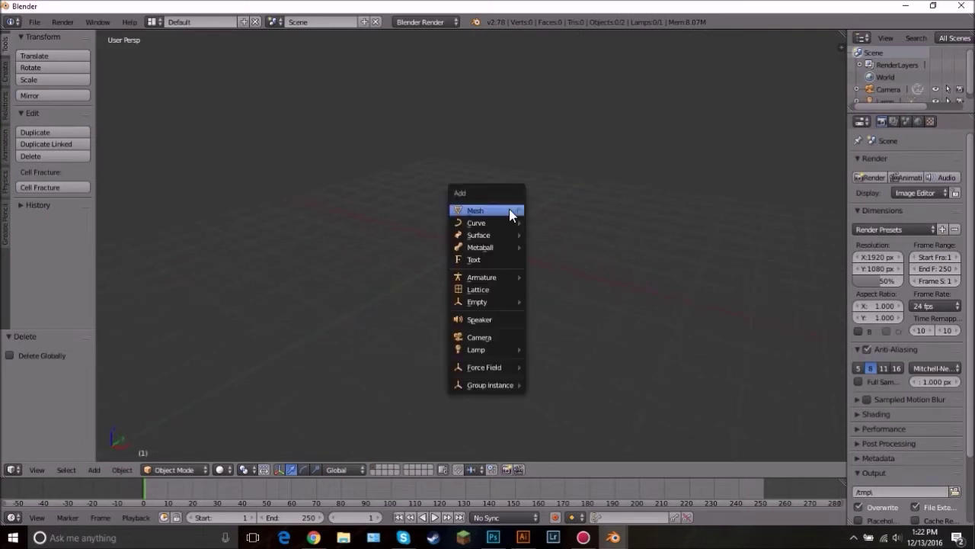
mouse_move(510, 215)
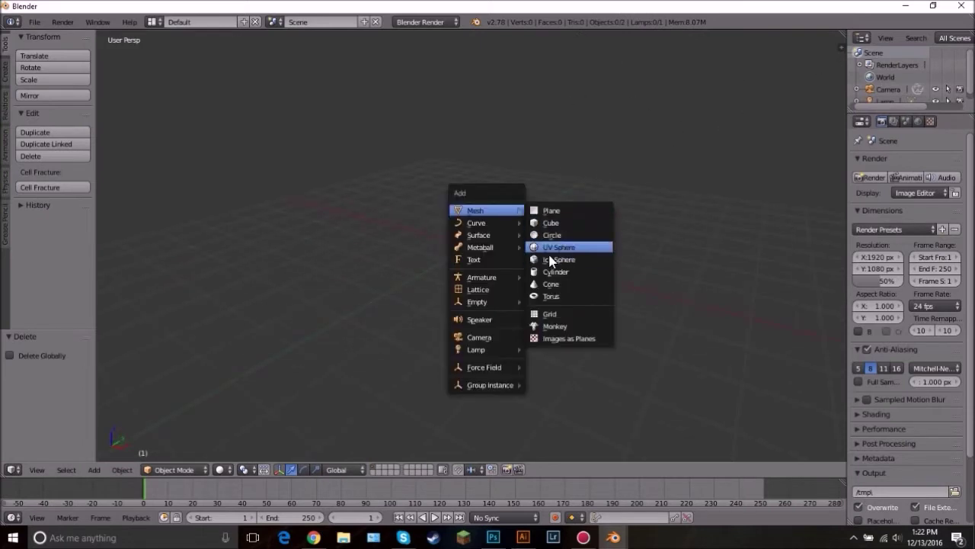
left_click(549, 251)
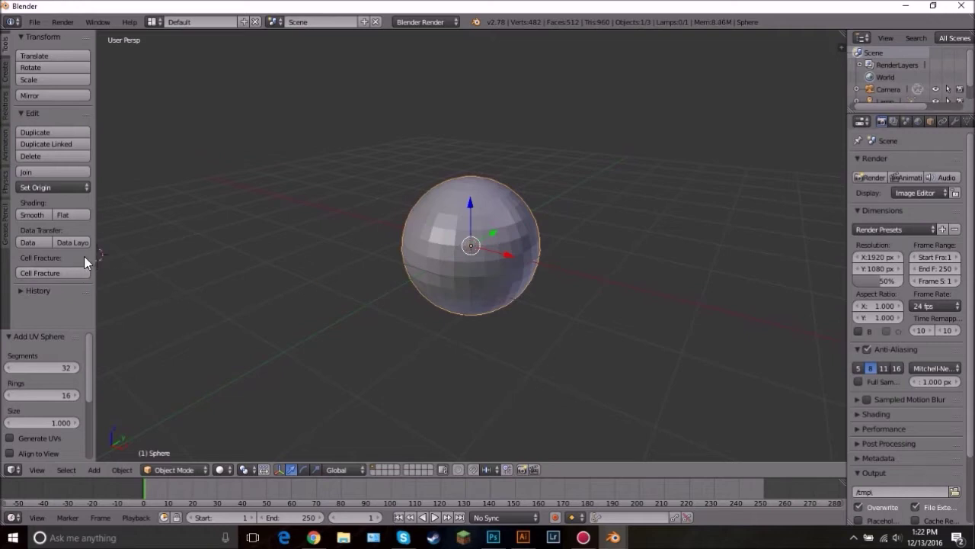
Step: Set the new UV sphere to 64 segments and 32 rings
left_click(55, 368)
type("64")
key("Tab")
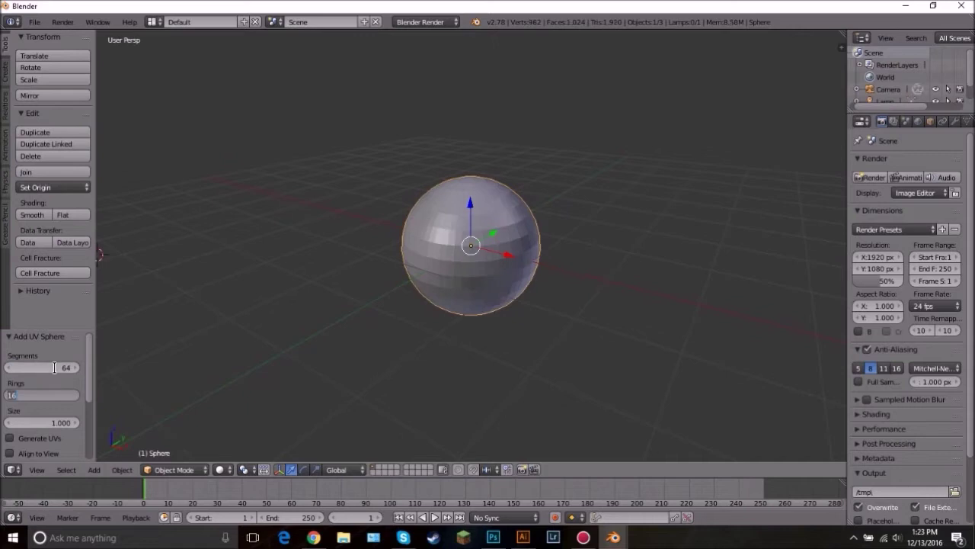
type("32")
key("Return")
scroll(444, 310, "down", 1)
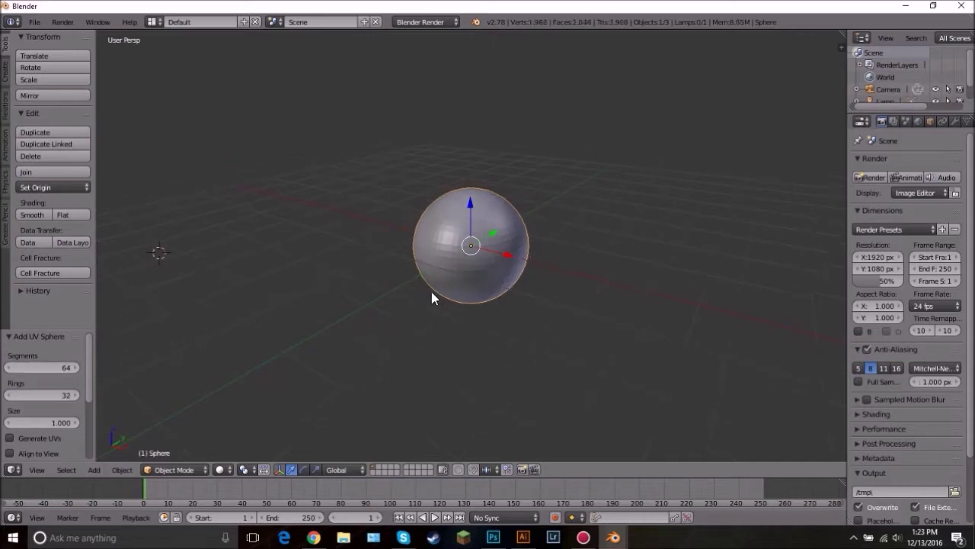
Step: Apply smooth shading to the sphere and hide the tool shelf
left_click(49, 215)
scroll(505, 267, "up", 4)
key("t")
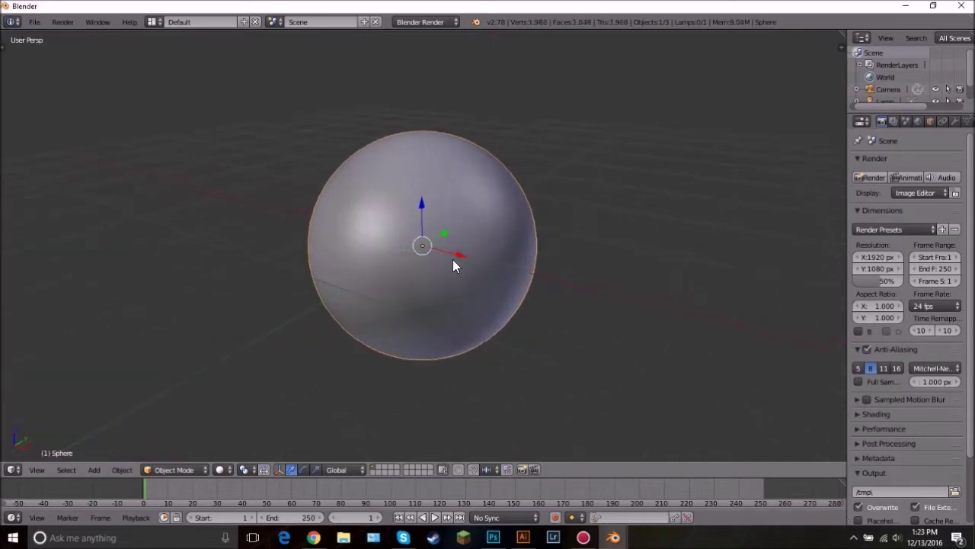
scroll(452, 259, "down", 2)
mouse_move(504, 267)
middle_mouse_down()
mouse_move(621, 237)
mouse_move(564, 183)
mouse_move(506, 259)
middle_mouse_up()
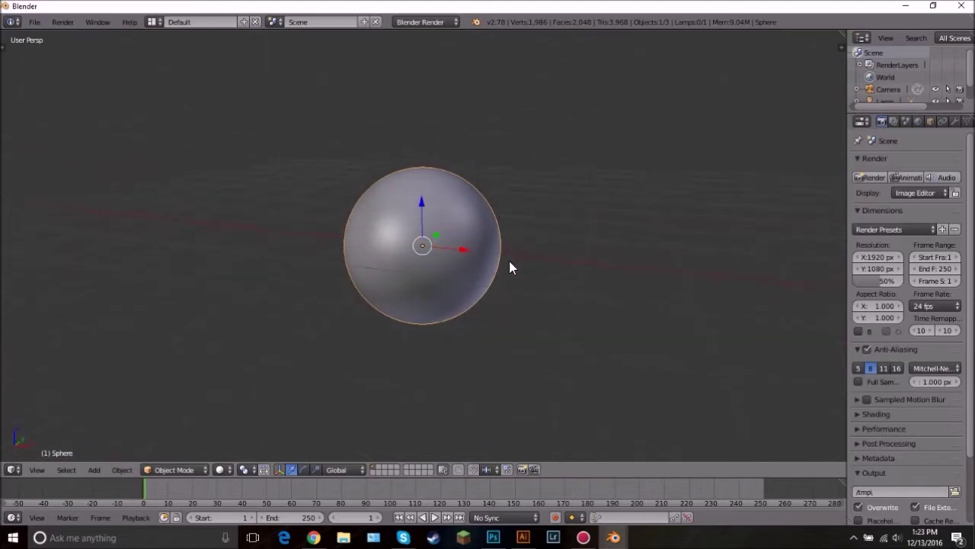
scroll(542, 275, "up", 1)
scroll(542, 276, "up", 1)
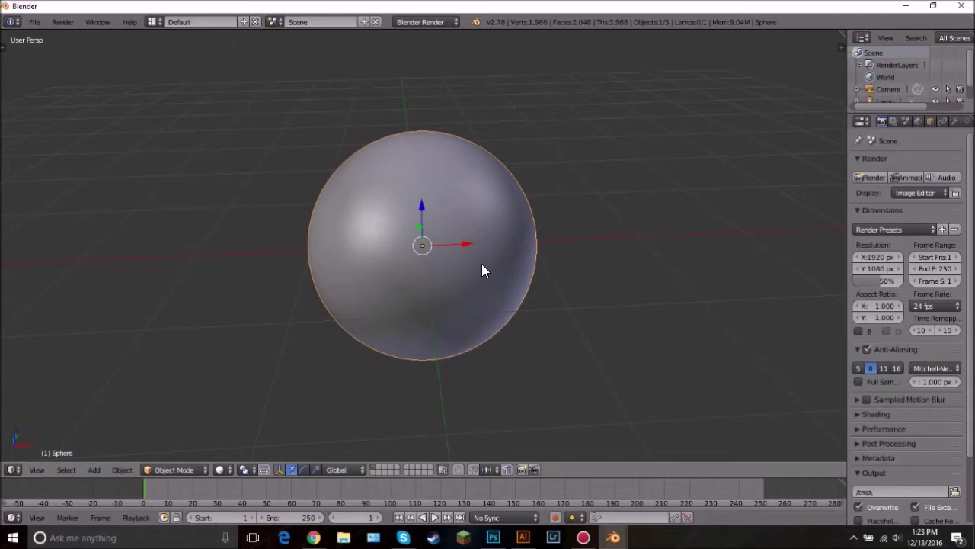
Step: Reset the 3D cursor to the world origin
key("shift+c")
scroll(358, 288, "up", 3)
middle_click_drag(308, 305, 612, 181, "shift")
scroll(545, 216, "up", 4)
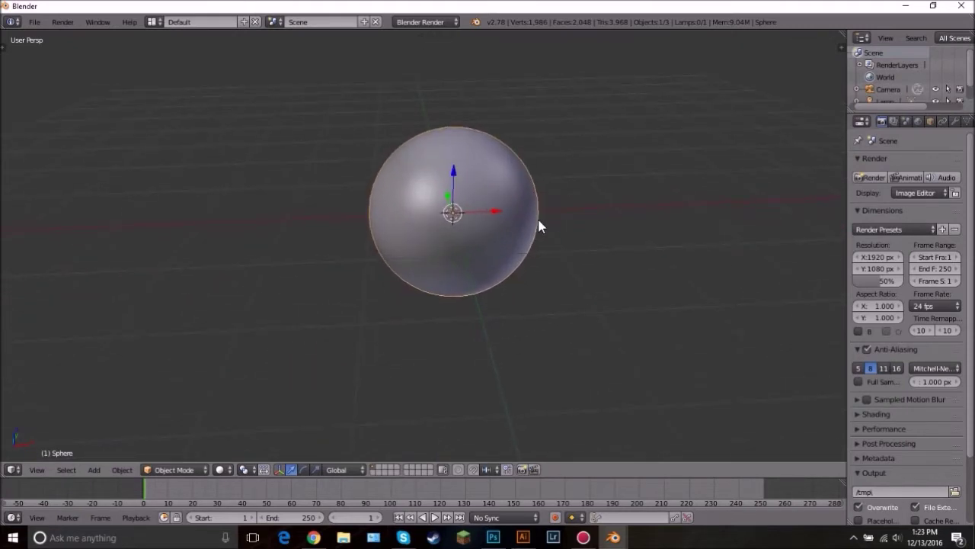
Step: Enable background images for the viewport, add an image entry and open the file browser for it
key("n")
scroll(803, 341, "down", 10)
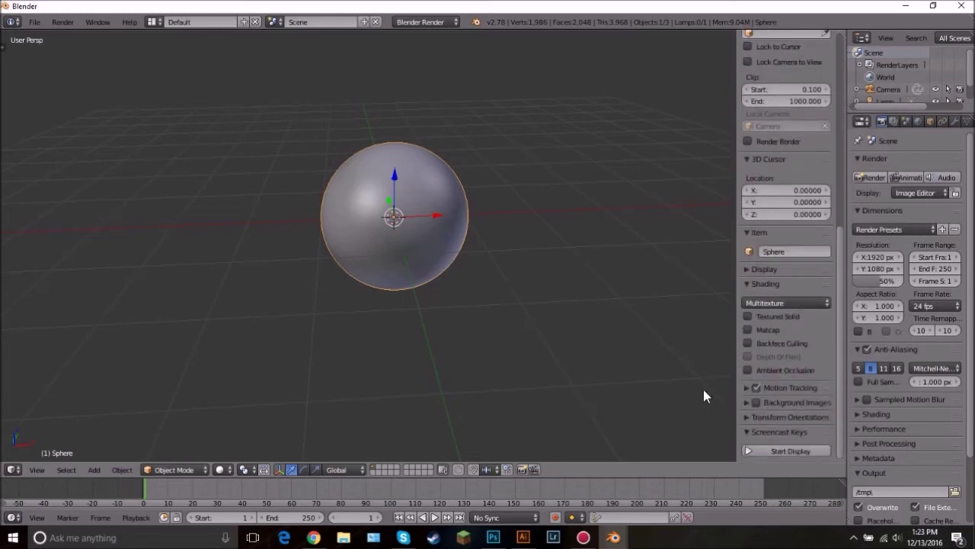
left_click(755, 402)
left_click(810, 403)
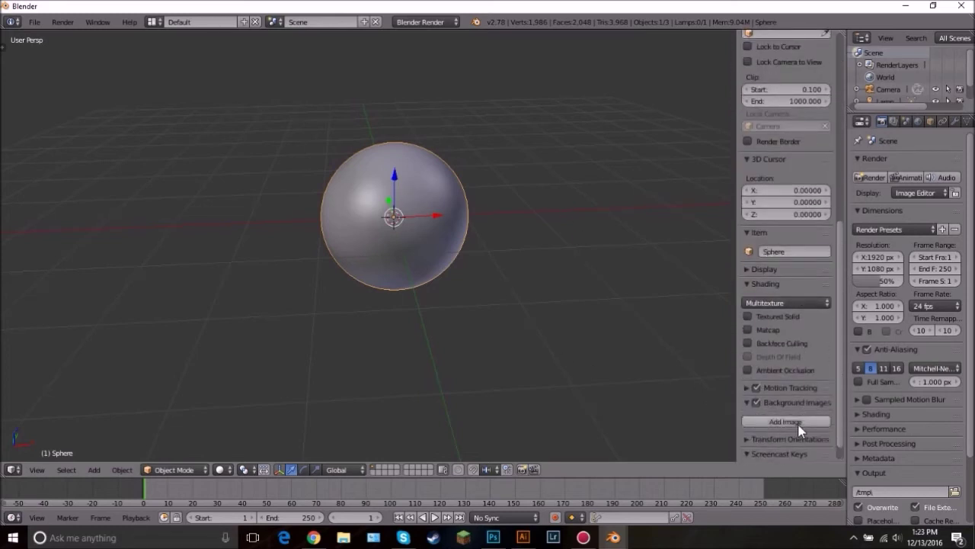
left_click(789, 422)
left_click(805, 396)
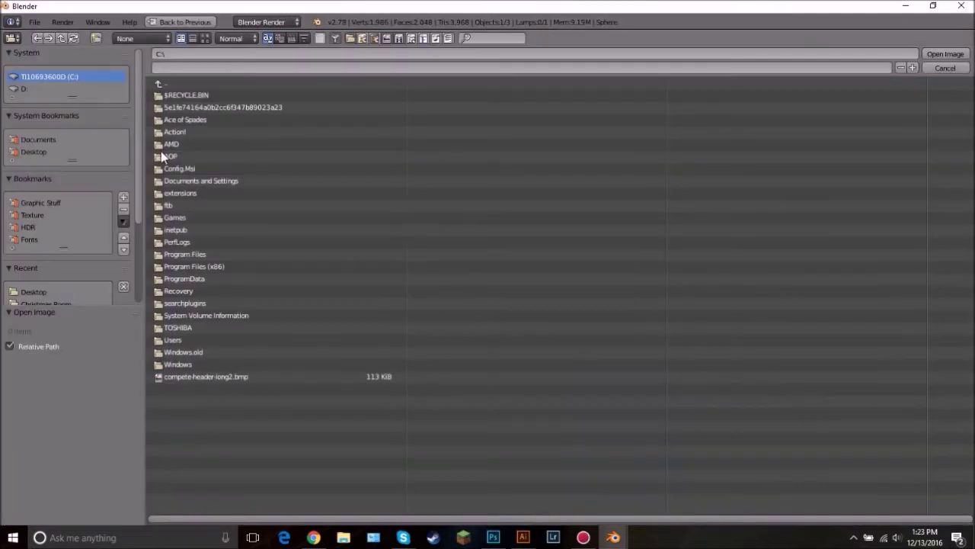
Step: Load swirls_complete.jpg from the christmas ornaments folder as the background image, browsing with thumbnails
scroll(55, 230, "down", 3)
left_click(56, 255)
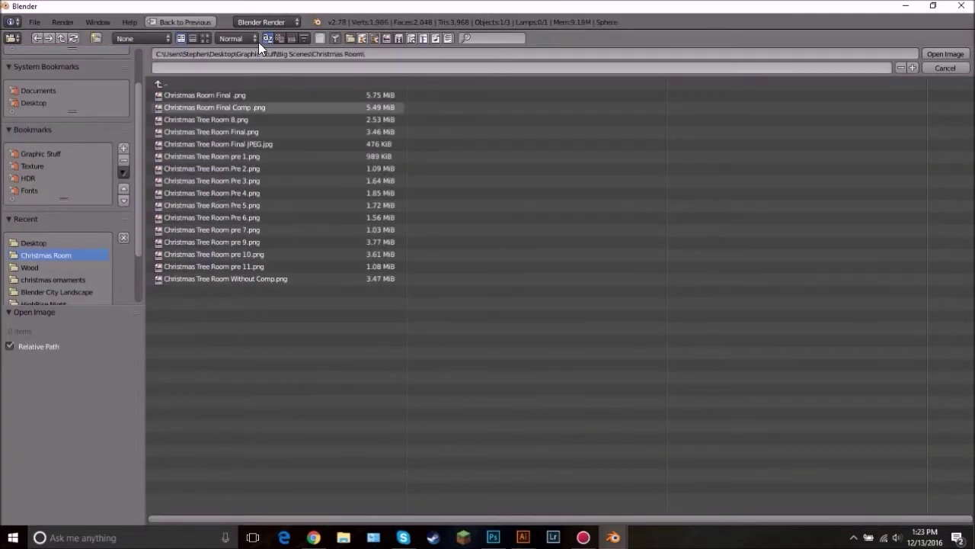
left_click(206, 37)
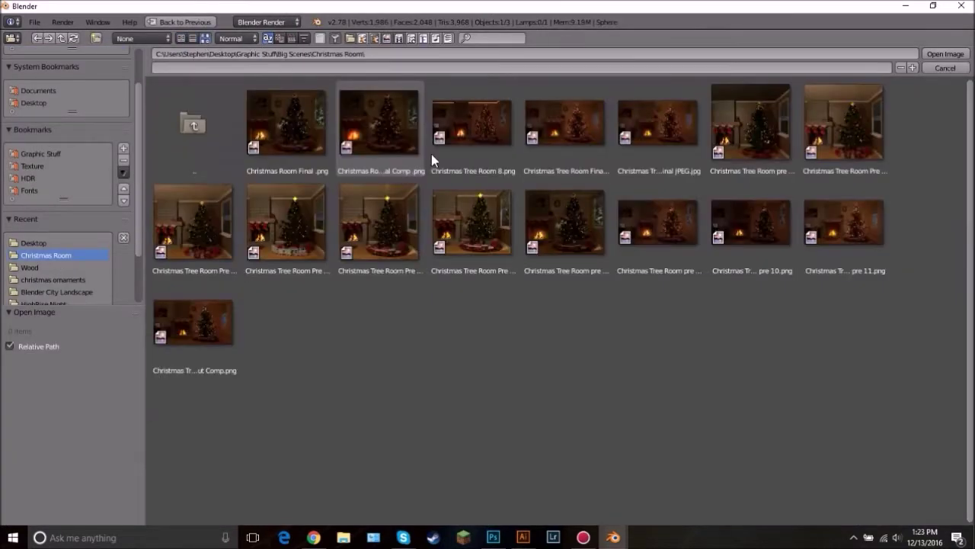
left_click(48, 279)
left_click(792, 135)
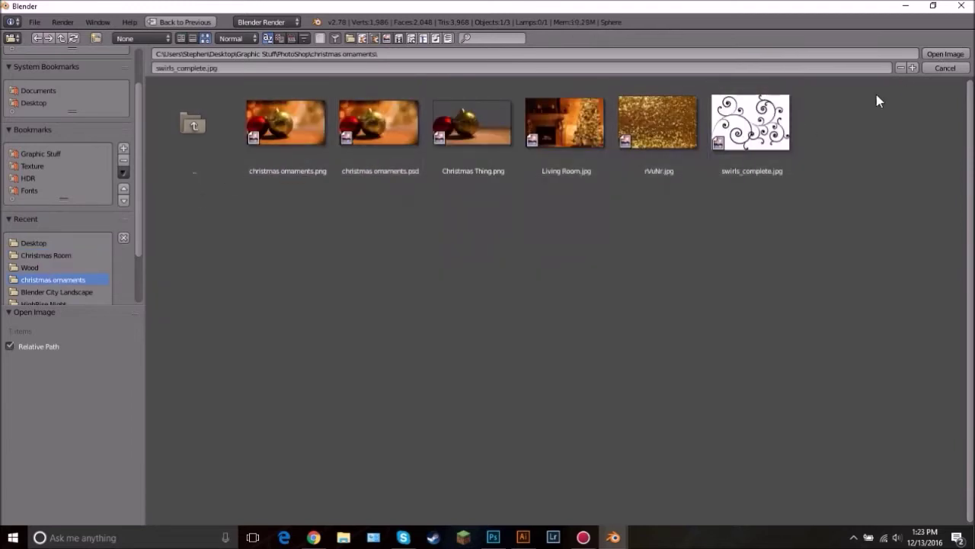
left_click(945, 54)
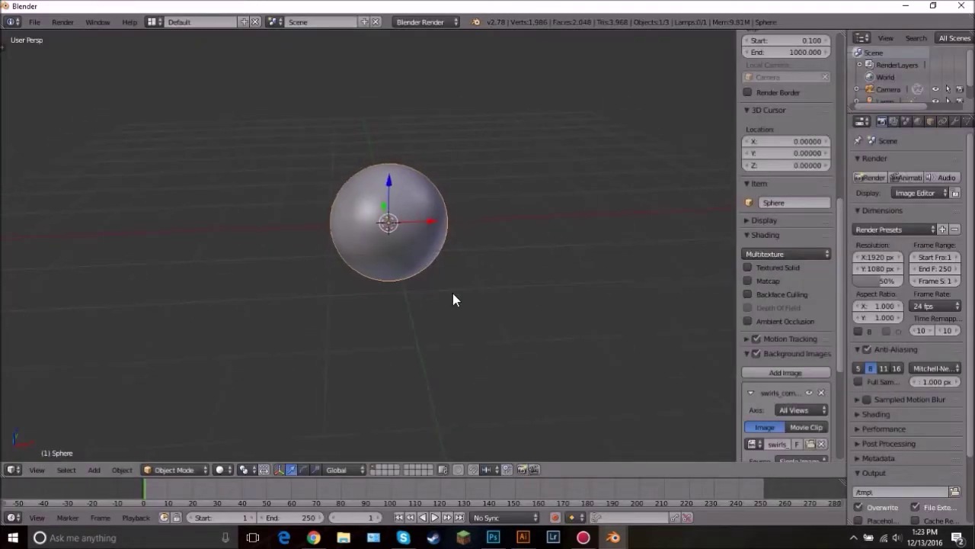
Step: Switch the viewport to the orthographic front view so the swirl background image is displayed
key("KP_1")
key("KP_5")
scroll(506, 325, "up", 4)
scroll(506, 324, "down", 6)
scroll(506, 325, "up", 2)
scroll(480, 293, "up", 1)
scroll(792, 343, "down", 7)
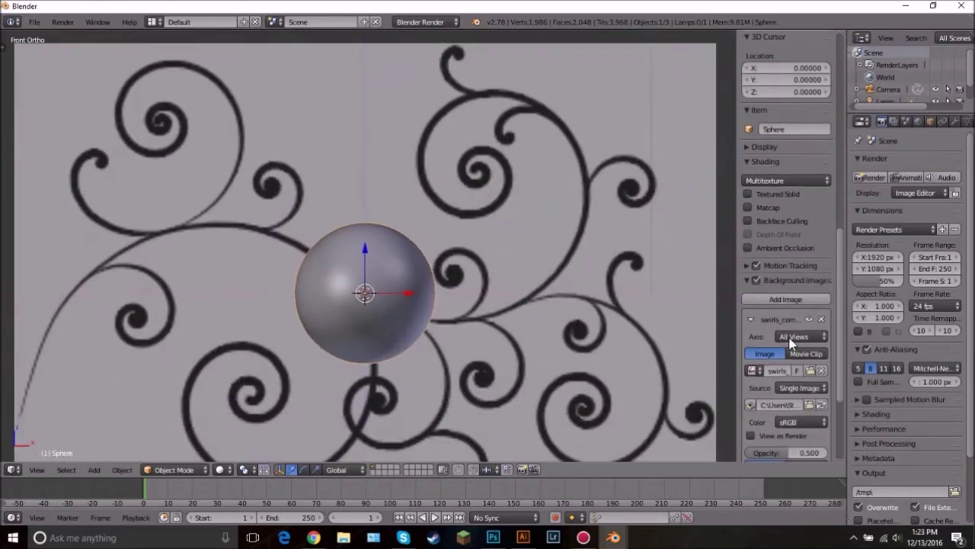
Step: Start the Screencast Keys display and frame the whole swirl image together with the sphere
left_click(791, 454)
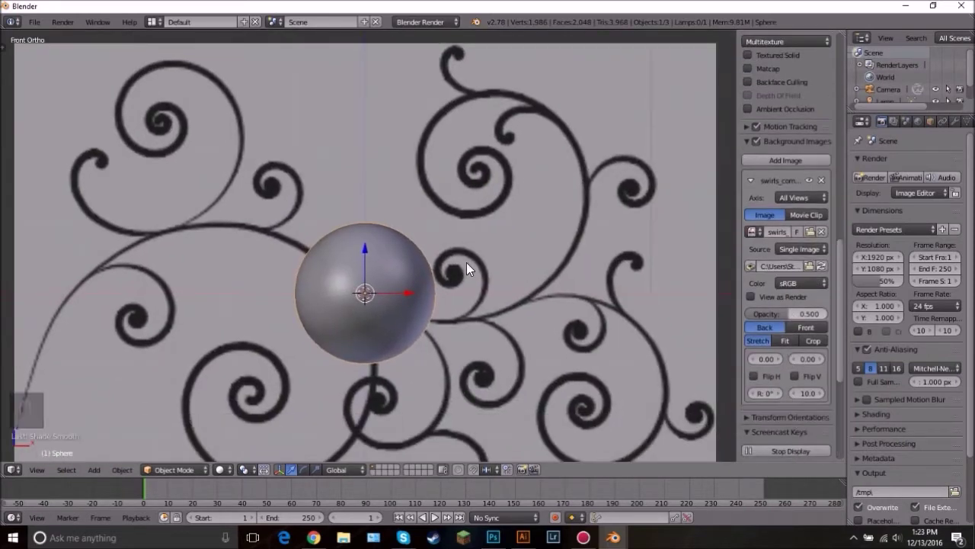
key("n")
scroll(467, 244, "down", 3)
scroll(505, 236, "up", 2)
key("n")
scroll(497, 241, "down", 3)
middle_click_drag(419, 308, 420, 261, "shift")
scroll(433, 227, "up", 1)
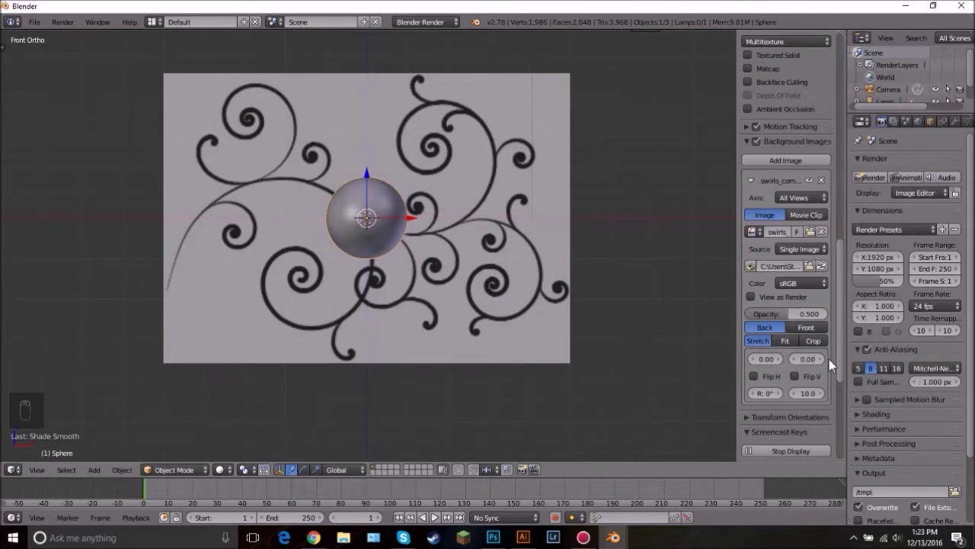
Step: Offset the swirl background image horizontally by 8.10, set its size to 3.80, and hide the properties sidebar
mouse_move(763, 358)
left_mouse_down()
mouse_move(869, 358)
mouse_move(761, 361)
left_mouse_up()
middle_click_drag(611, 259, 280, 235, "shift")
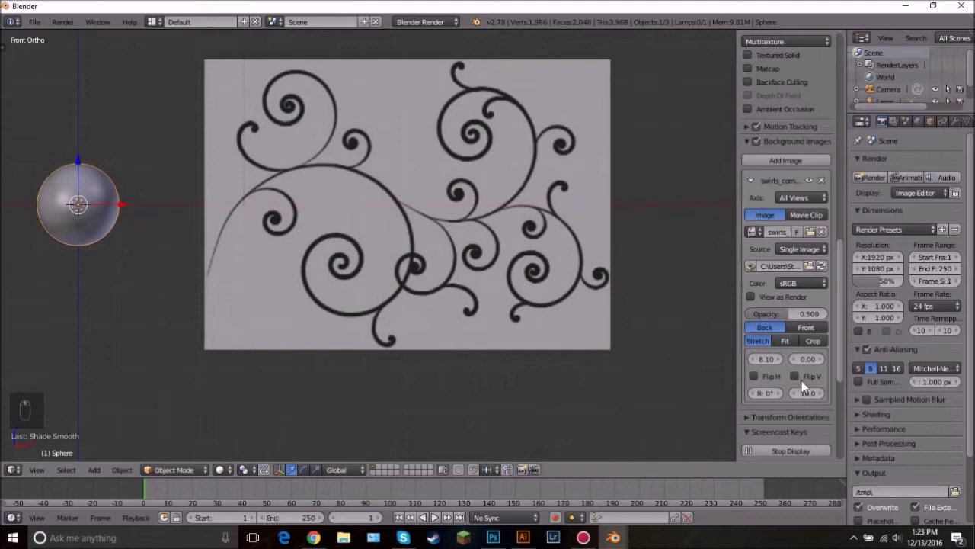
left_click_drag(817, 391, 750, 391)
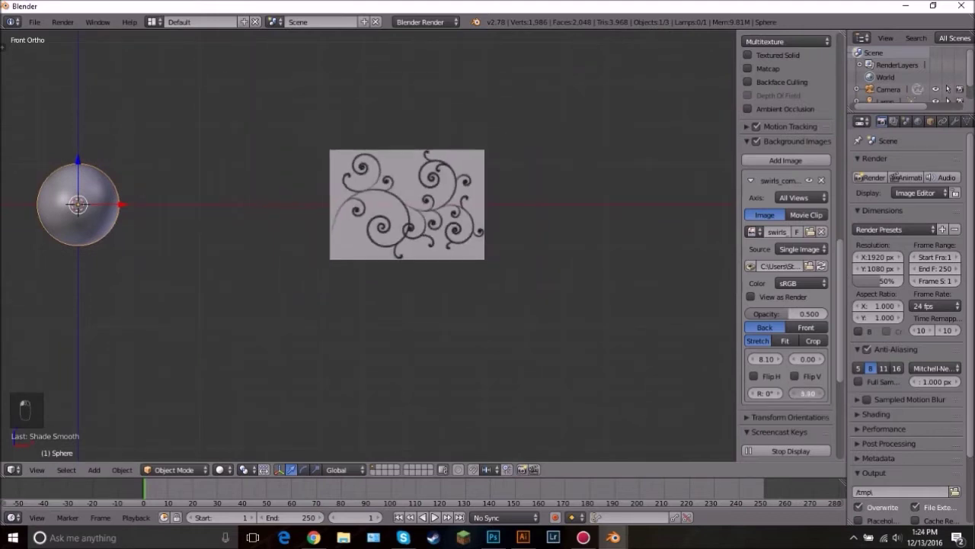
scroll(517, 200, "up", 1)
scroll(519, 203, "up", 4)
middle_click_drag(526, 128, 477, 206, "shift")
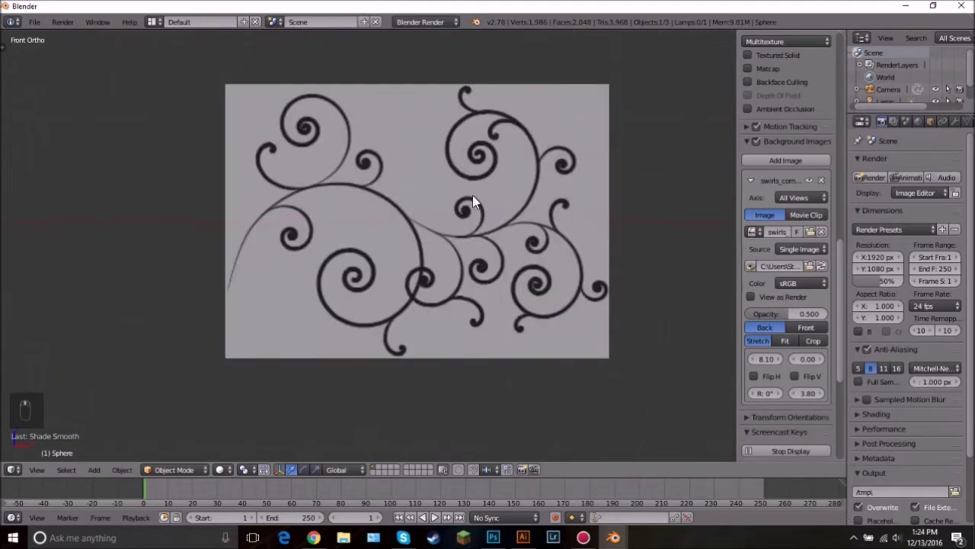
key("n")
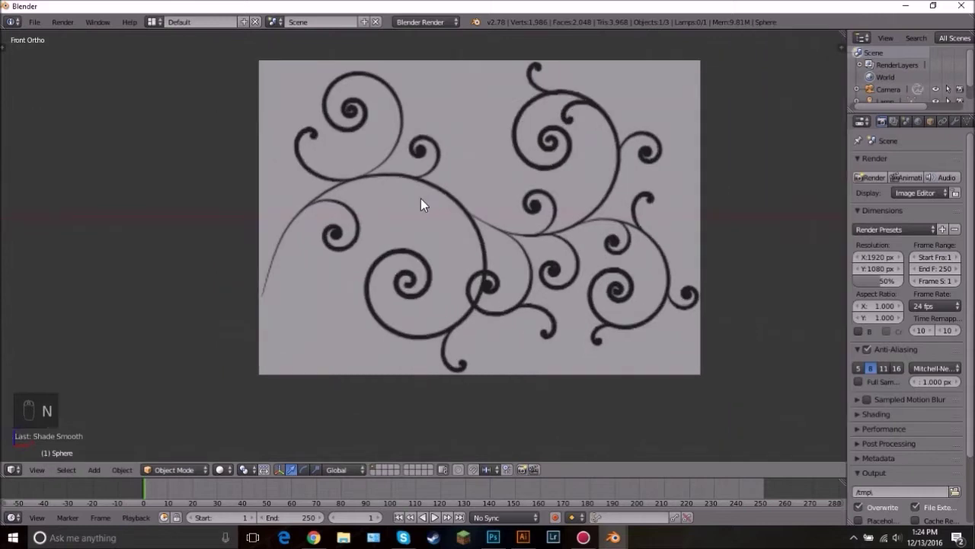
Step: Add a Bezier curve object to the scene
key("shift+a")
mouse_move(193, 191)
left_click(257, 192)
scroll(372, 226, "down", 6)
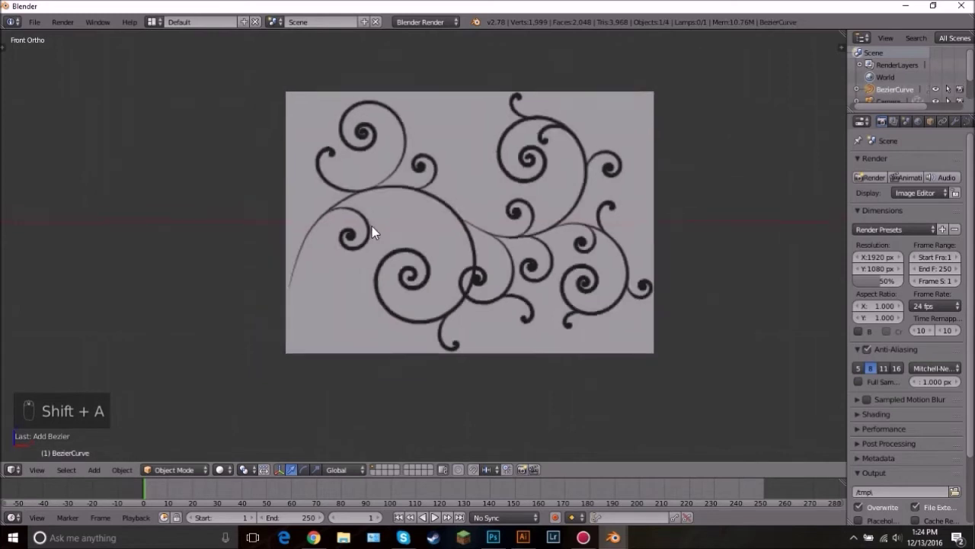
Step: Move the Bezier curve between the sphere and the swirl image and scale it down
key("g")
left_click(342, 233)
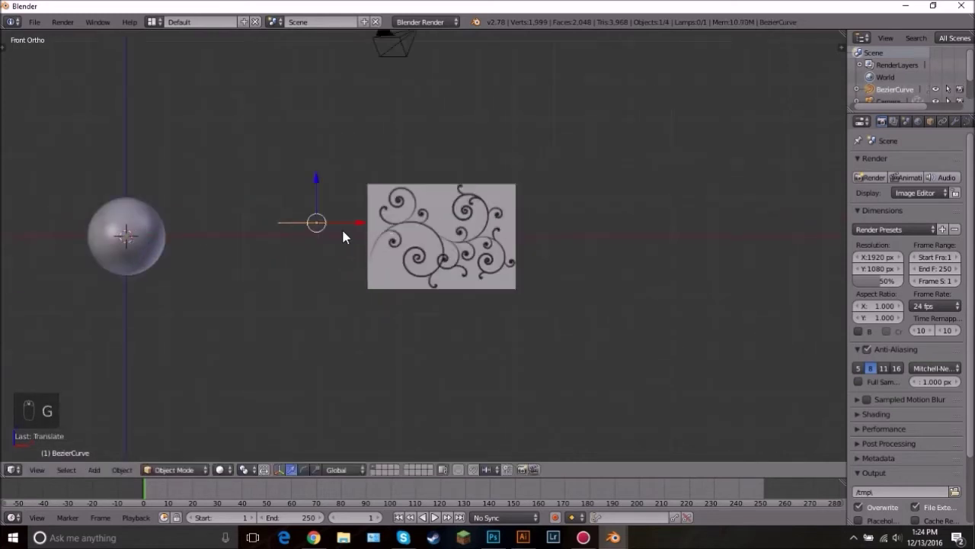
scroll(342, 233, "up", 4)
key("s")
left_click(234, 192)
scroll(342, 230, "up", 3)
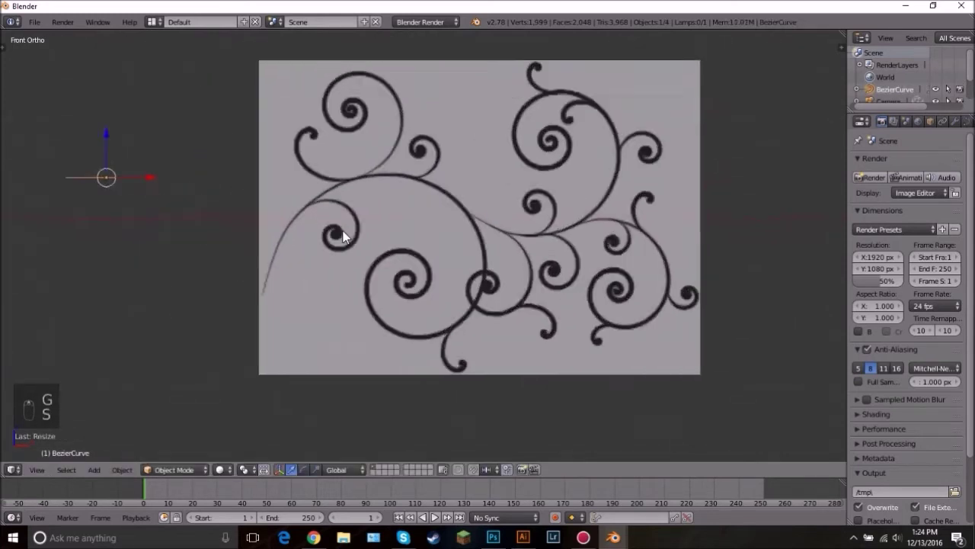
Step: Set the size of the swirl background image to 6.40
scroll(351, 231, "down", 3)
key("n")
scroll(770, 406, "down", 3)
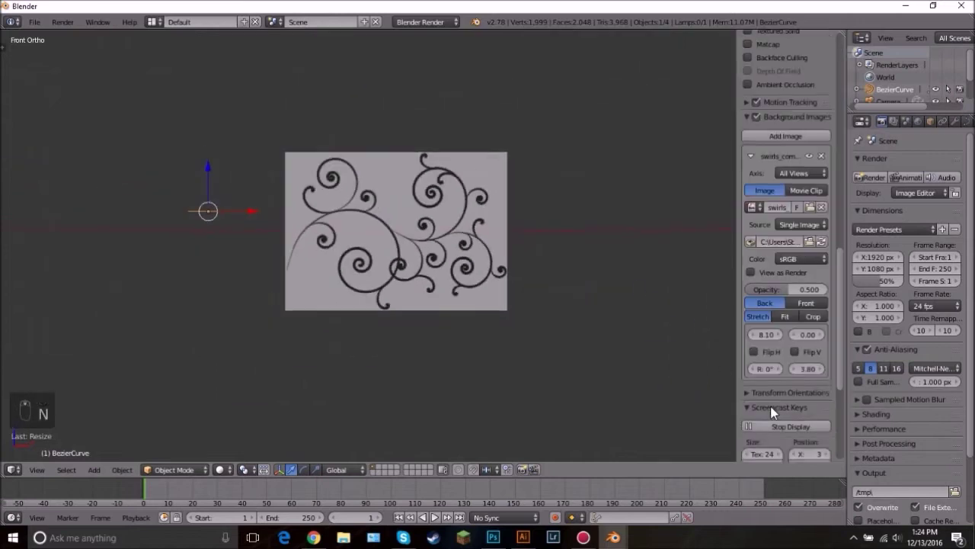
left_click_drag(807, 344, 833, 344)
scroll(331, 236, "up", 2)
middle_click_drag(328, 224, 420, 232, "shift")
Step: Move the Bezier curve onto the red X axis just beside the swirl image and hide the properties sidebar
key("g")
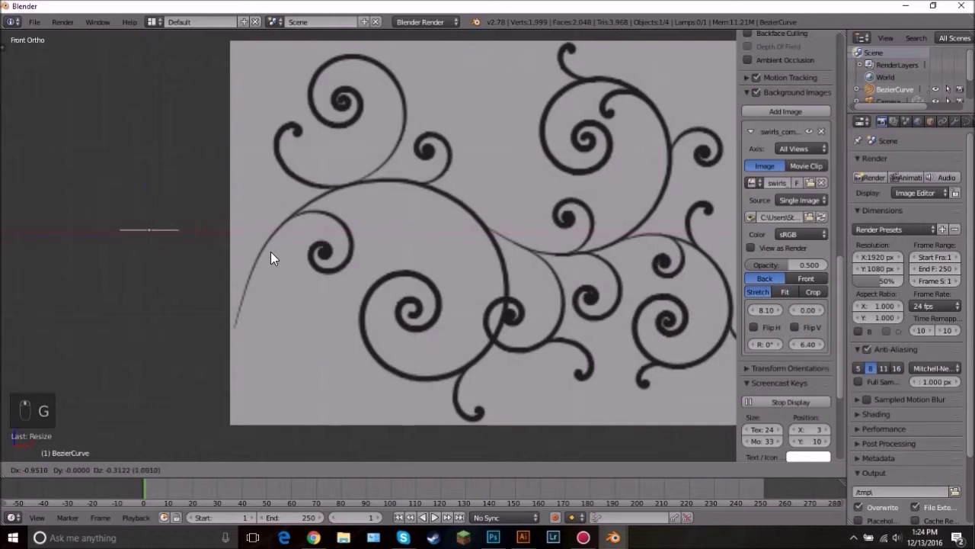
left_click(272, 251)
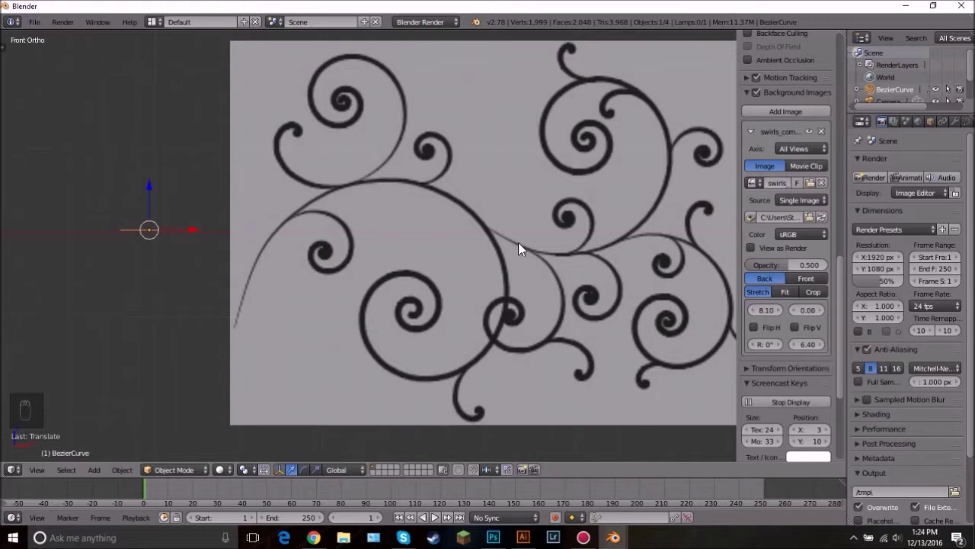
key("n")
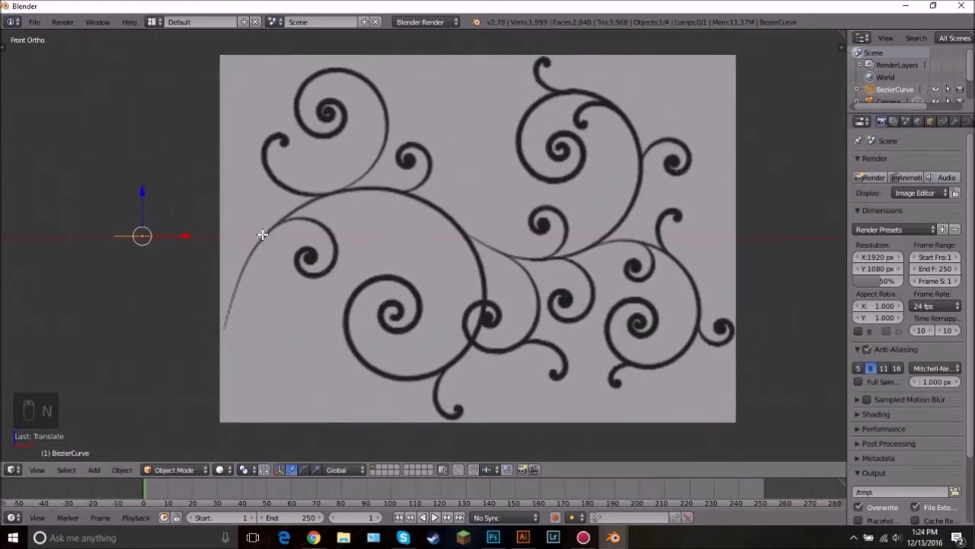
Step: Enter edit mode on the Bezier curve and show the tools for adding curves
key("Tab")
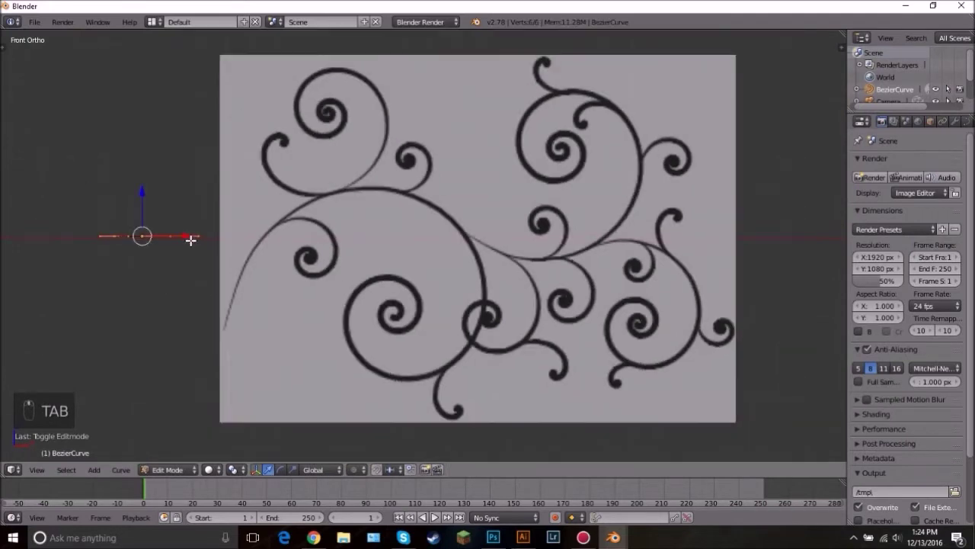
key("t")
key("t")
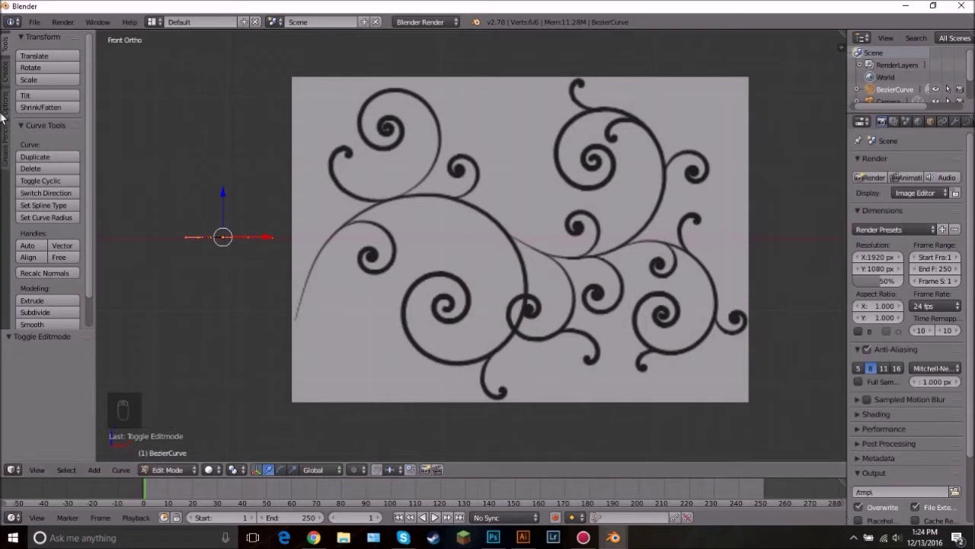
scroll(23, 172, "down", 2)
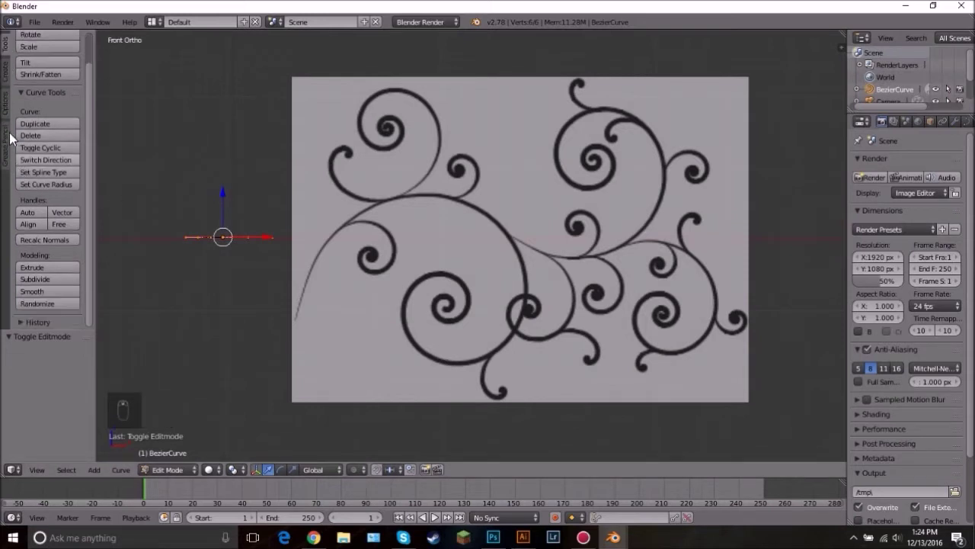
left_click(6, 81)
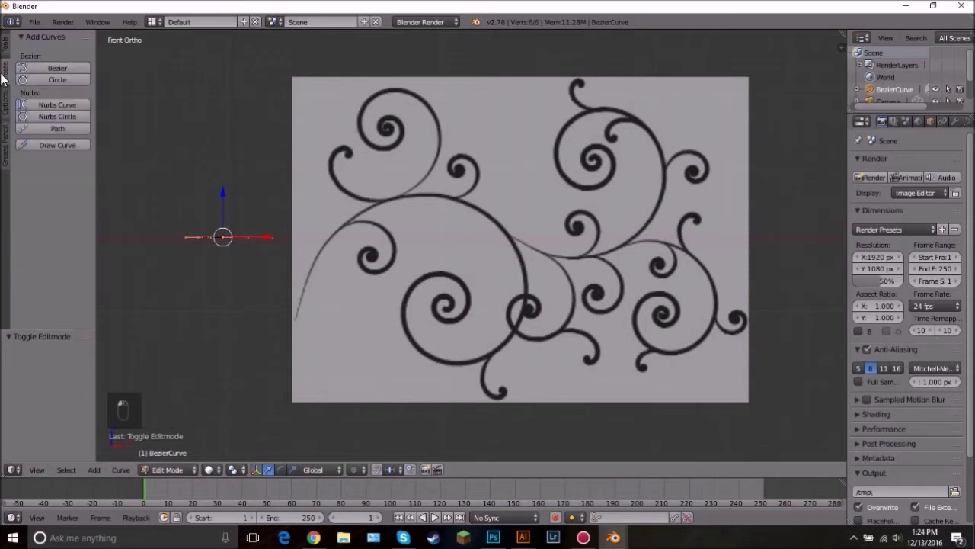
Step: Try a wavy freehand curve across the swirl image with Draw Curve and test moving, rotating and scaling its control points
left_click(55, 143)
mouse_move(349, 212)
left_mouse_down()
mouse_move(374, 163)
mouse_move(483, 267)
mouse_move(579, 187)
mouse_move(638, 297)
mouse_move(635, 310)
left_mouse_up()
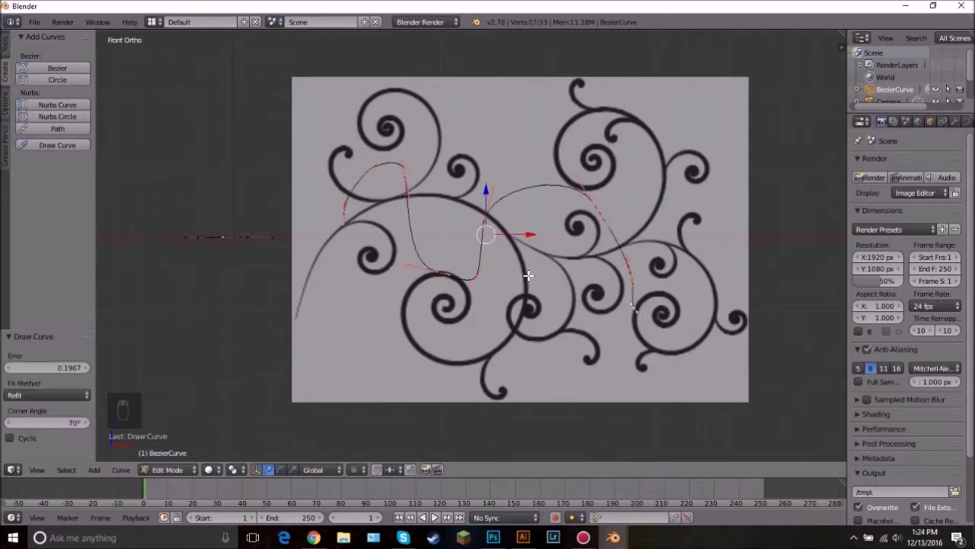
right_click(449, 274)
key("g")
right_click(442, 278)
key("g")
left_click(438, 273)
key("r")
left_click(480, 276)
key("s")
left_click(588, 291)
key("g")
left_click(579, 272)
key("s")
left_click(486, 246)
key("Tab")
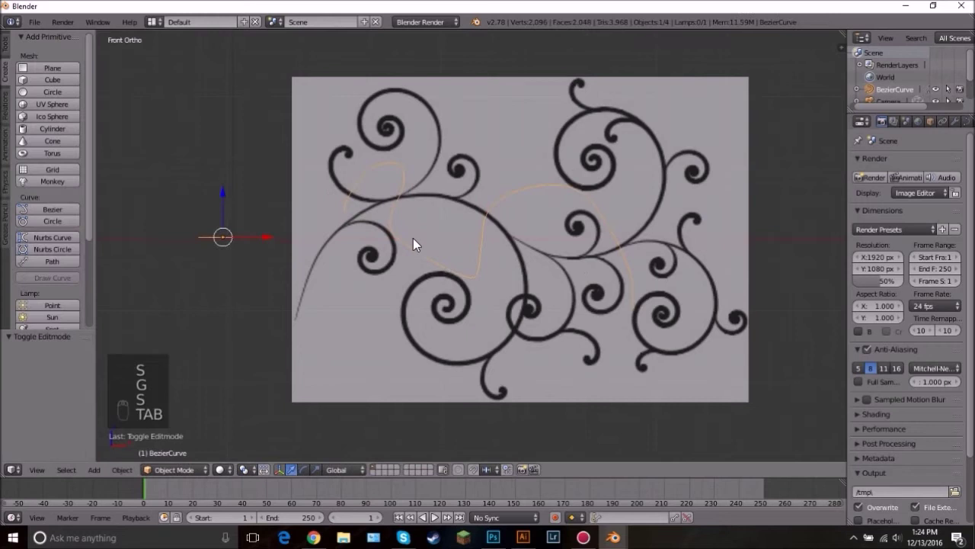
Step: Try moving and rotating another control point in the middle of the wavy test curve
scroll(518, 243, "up", 2)
scroll(518, 243, "down", 3)
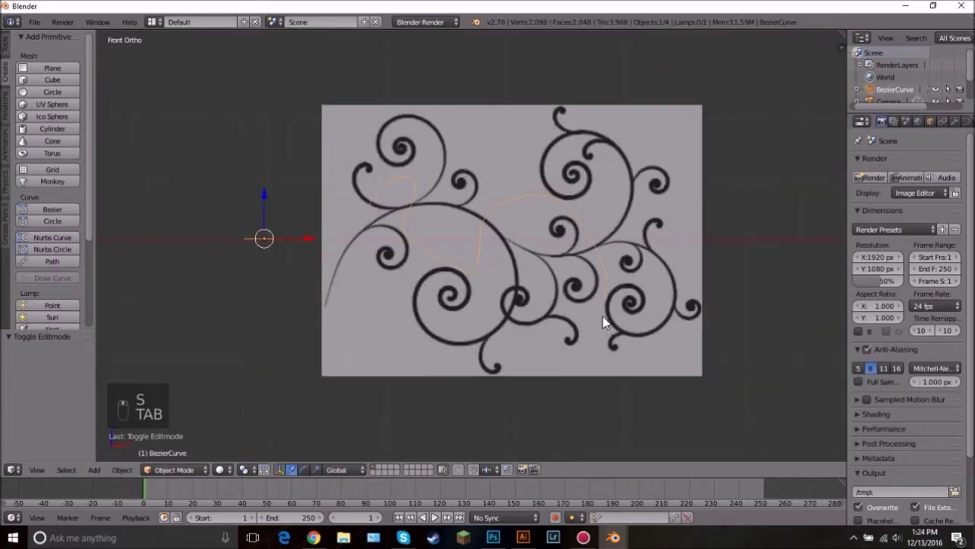
key("Tab")
scroll(466, 277, "up", 4)
right_click(507, 183)
key("g")
left_click(575, 181)
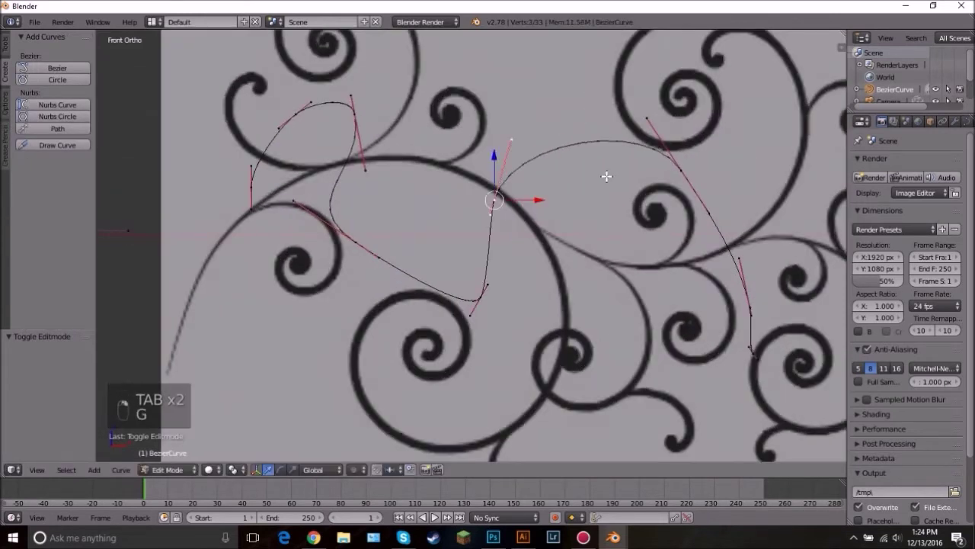
key("r")
left_click(716, 241)
scroll(512, 261, "down", 3)
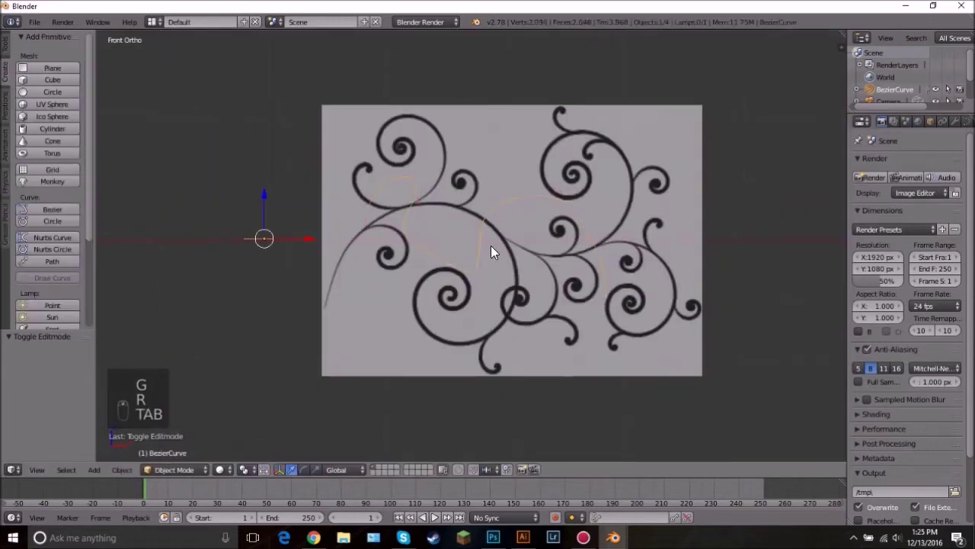
Step: Undo the wavy test curve and return to editing the original Bezier curve
key("Tab")
scroll(459, 229, "up", 1)
key("Tab")
key("Tab")
key("ctrl+z")
key("ctrl+z")
key("ctrl+z")
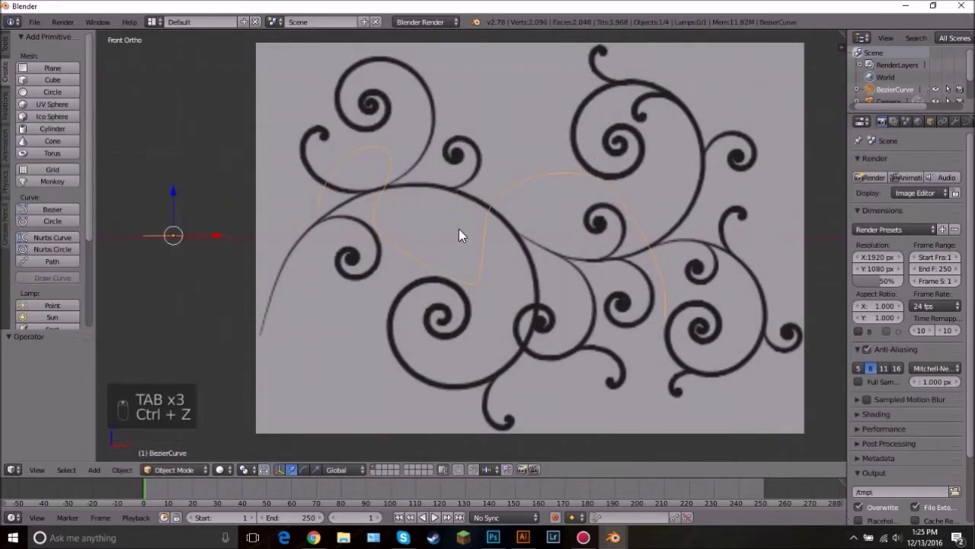
key("Tab")
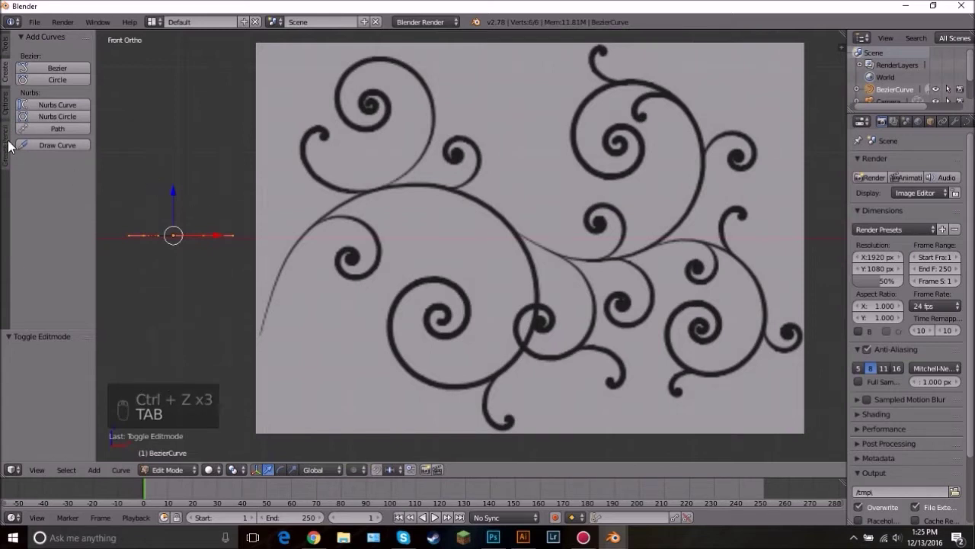
Step: Trace the large main swirl freehand with Draw Curve, from the thin stem tip around to the spiral's center
left_click(65, 145)
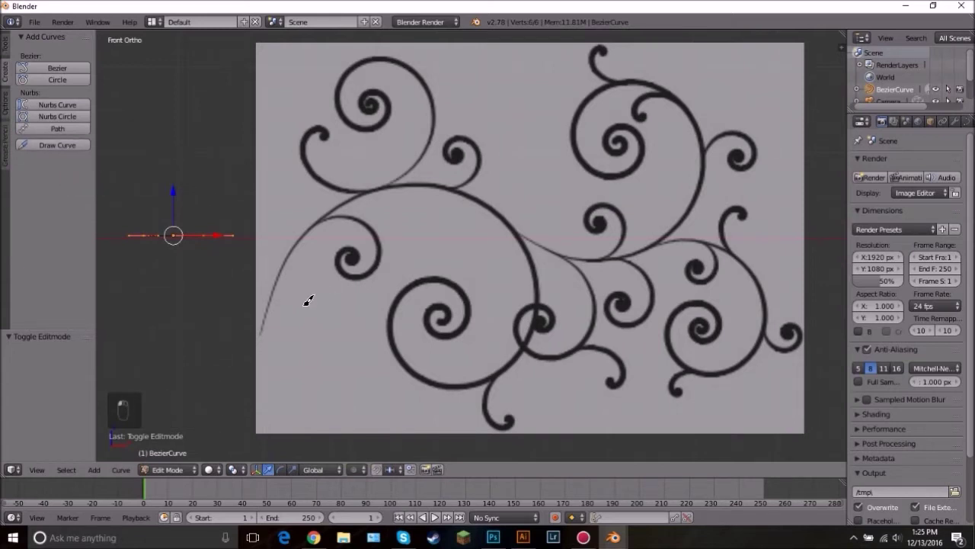
left_click_drag(282, 287, 343, 198)
mouse_move(262, 324)
left_mouse_down()
mouse_move(278, 272)
mouse_move(335, 198)
mouse_move(411, 181)
mouse_move(475, 192)
mouse_move(507, 215)
mouse_move(538, 271)
mouse_move(537, 326)
mouse_move(502, 365)
mouse_move(474, 377)
mouse_move(428, 374)
mouse_move(398, 344)
mouse_move(400, 299)
mouse_move(448, 273)
mouse_move(468, 301)
mouse_move(465, 329)
mouse_move(428, 318)
mouse_move(446, 300)
mouse_move(450, 316)
left_mouse_up()
Step: Examine how closely the traced curve follows the large swirl in the background image
scroll(383, 235, "up", 3)
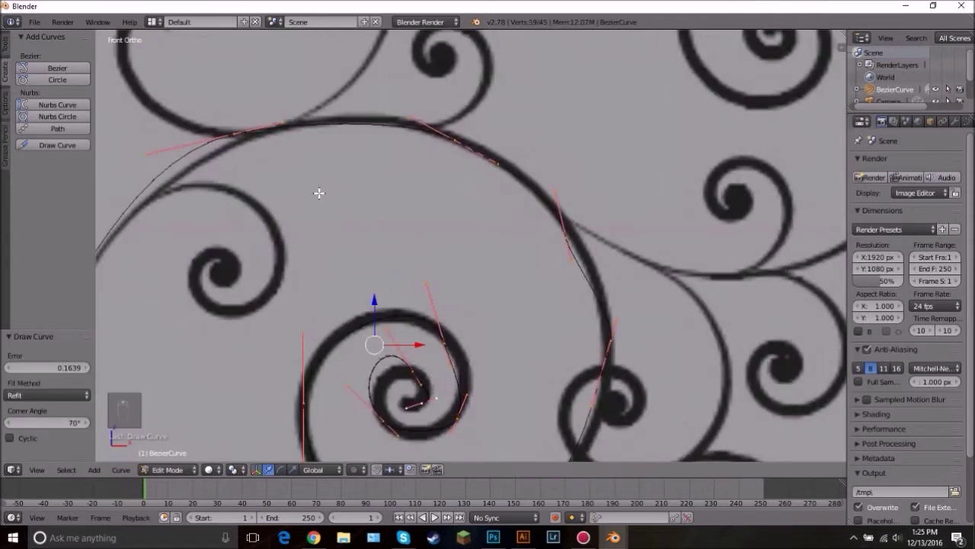
right_click(320, 147)
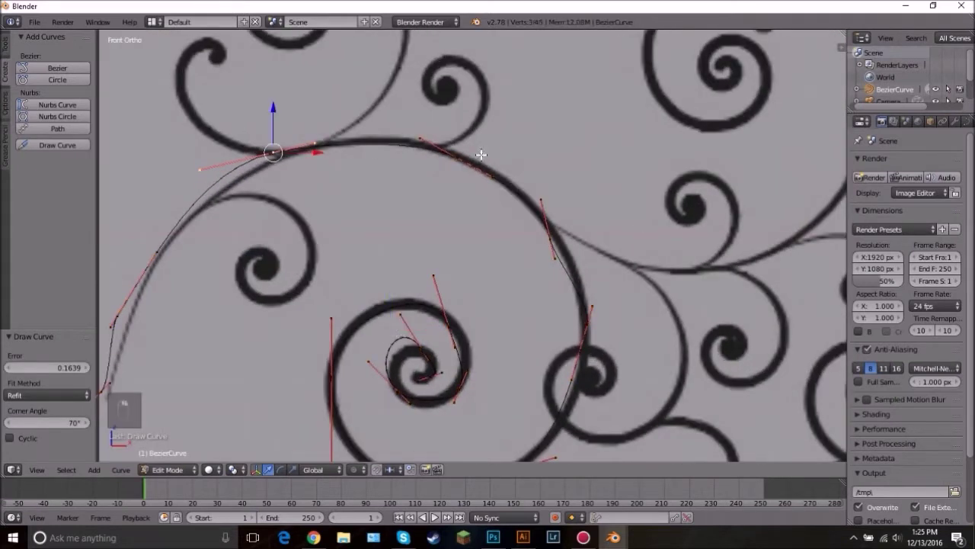
middle_click_drag(327, 141, 455, 174, "shift")
scroll(471, 165, "up", 3)
scroll(503, 217, "down", 3)
scroll(495, 145, "up", 4)
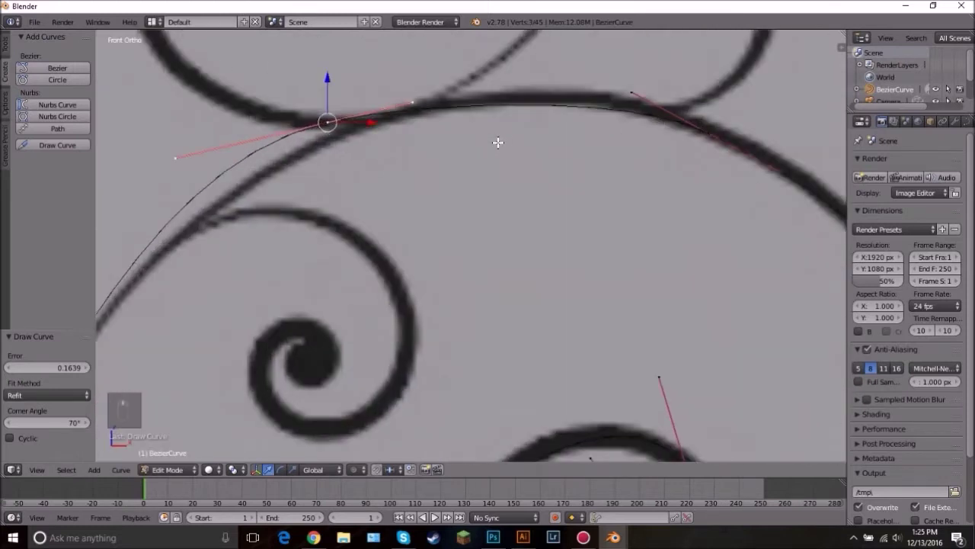
scroll(503, 141, "down", 7)
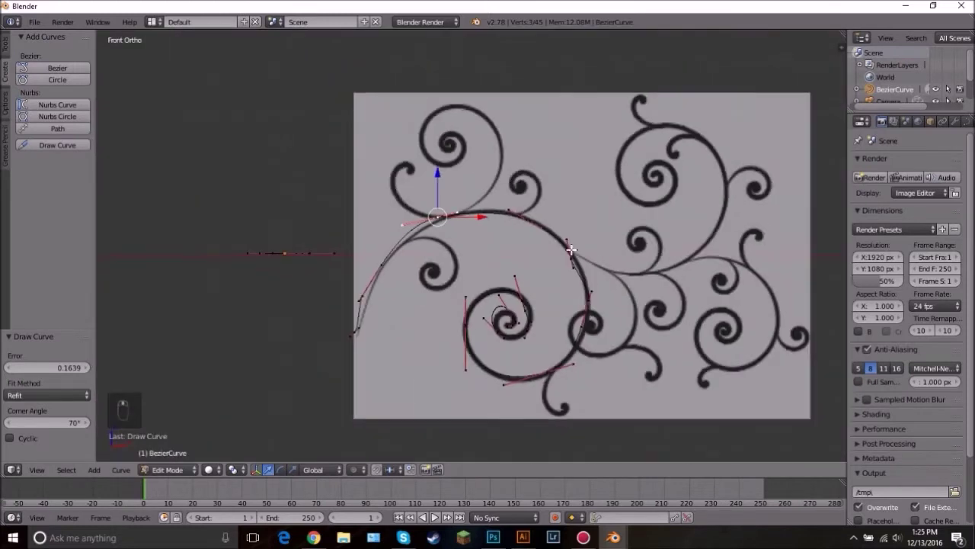
middle_click_drag(582, 254, 505, 236, "shift")
scroll(391, 184, "up", 2)
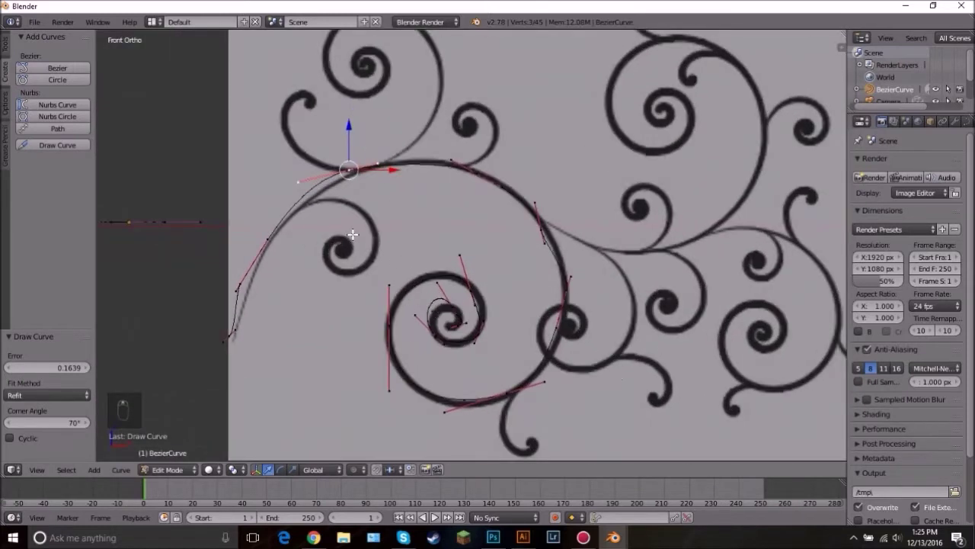
Step: Move and rotate the first two control points at the stem tip so the curve lies on the thin line
scroll(354, 237, "up", 5)
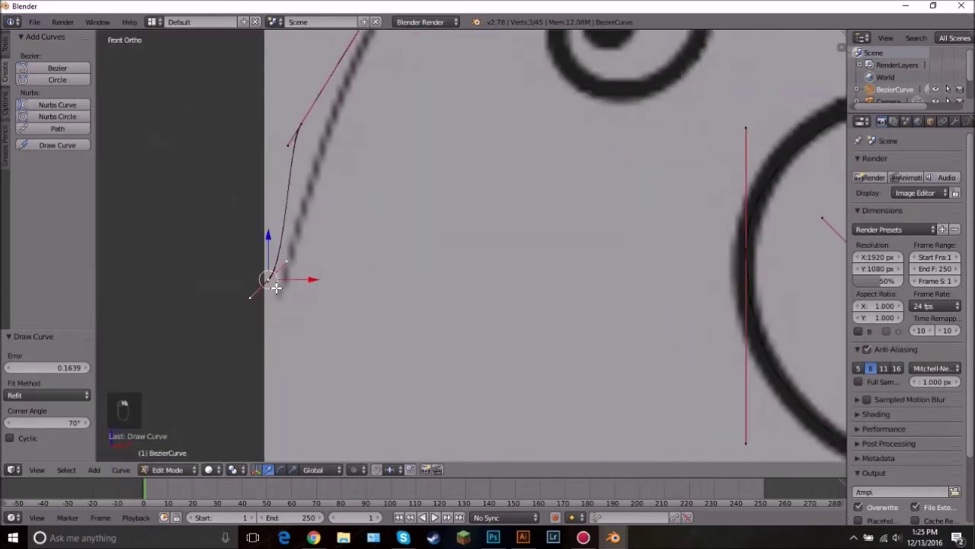
key("g")
key("r")
left_click(369, 223)
key("g")
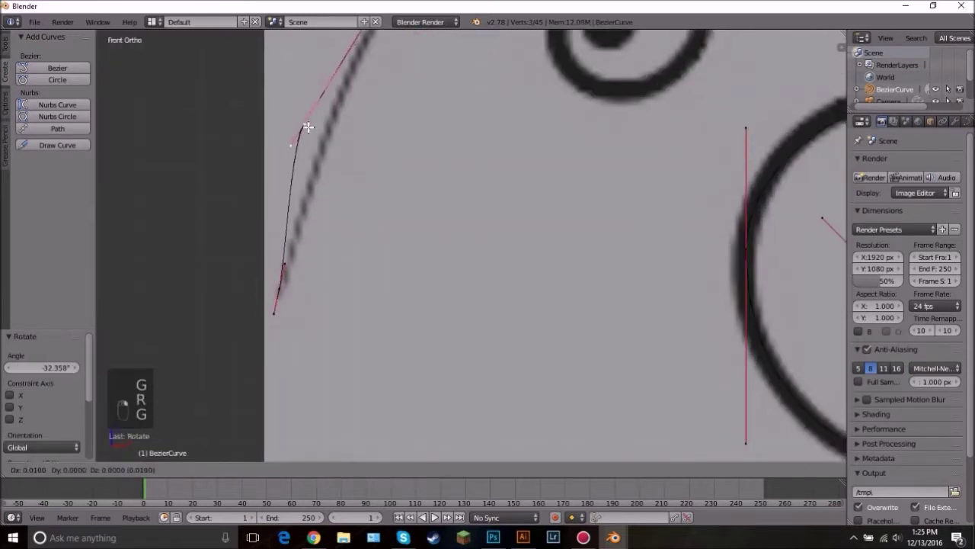
left_click(332, 130)
left_click(441, 111)
middle_click_drag(462, 161, 462, 115, "shift")
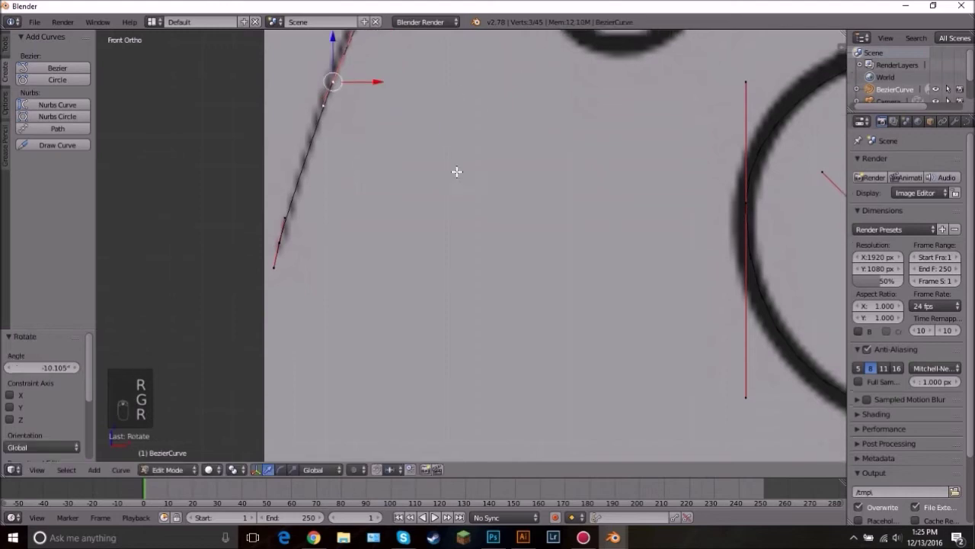
Step: Move and rotate the control point where the upper branch meets the large arc to align the curve with the stem
middle_click_drag(495, 47, 466, 229, "shift")
scroll(466, 229, "down", 3)
middle_click_drag(527, 142, 481, 236, "shift")
scroll(481, 236, "up", 2)
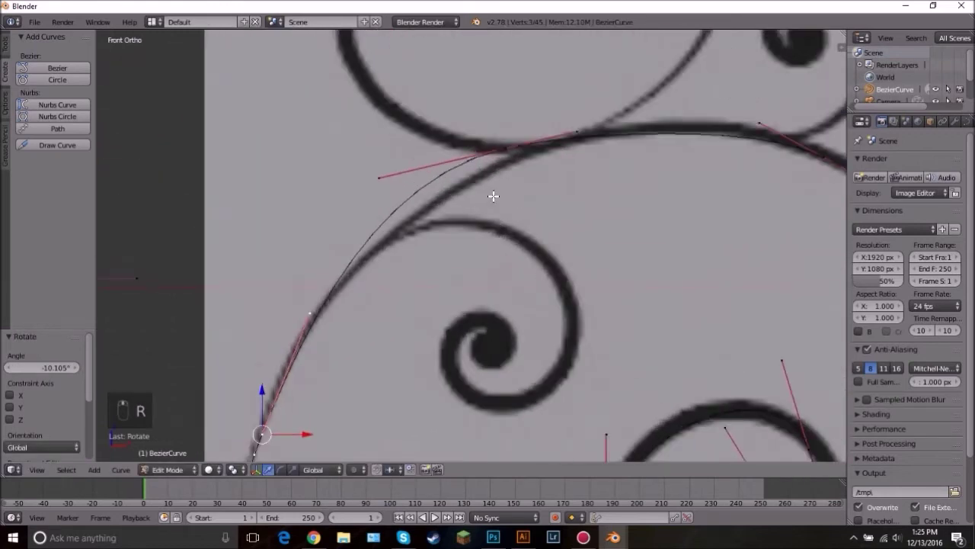
right_click(507, 150)
key("g")
left_click(501, 167)
key("r")
left_click(697, 130)
key("g")
left_click(719, 131)
Step: Move the control point beside the small upper curl onto the large arc and check the curve in object mode
middle_click_drag(575, 144, 409, 163, "shift")
right_click(680, 183)
key("g")
left_click(682, 177)
key("Tab")
scroll(489, 270, "down", 5)
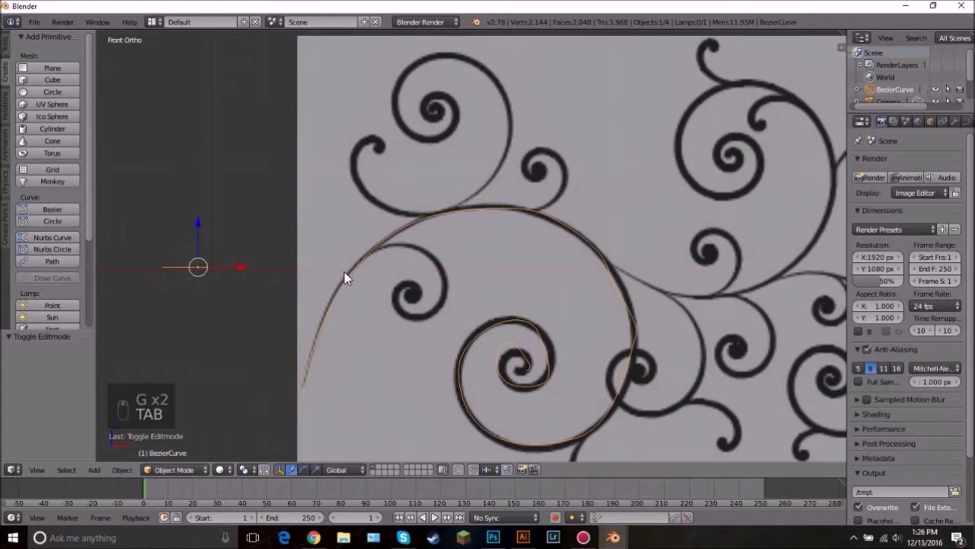
Step: Refine the control point beside the small upper curl and the neighboring handle along the top of the arc
key("Tab")
scroll(580, 198, "up", 6)
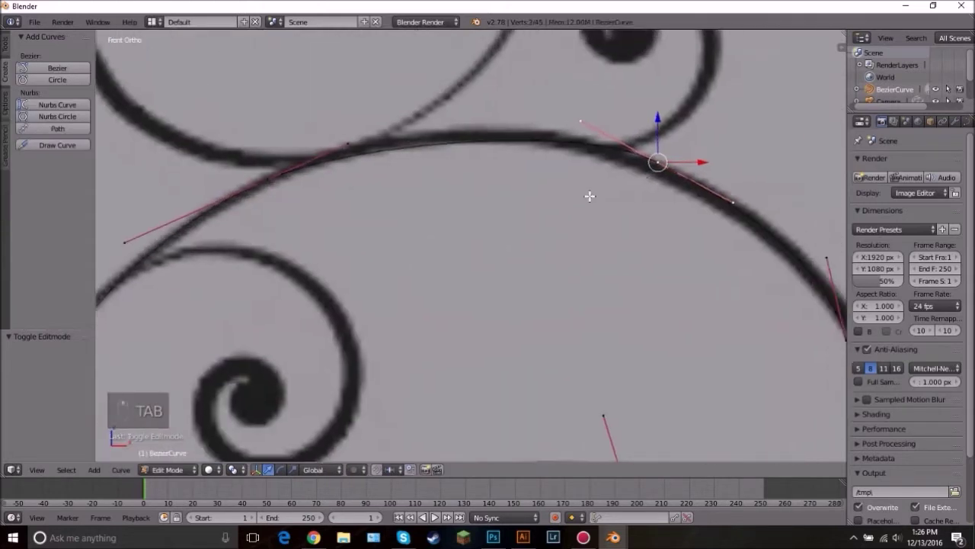
key("g")
left_click(593, 213)
right_click(434, 146)
key("g")
left_click(398, 126)
Step: Rotate, move and scale the control point where the thin branch leaves the large arc to fit the stroke
key("Tab")
middle_click_drag(733, 349, 571, 238, "shift")
key("Tab")
right_click(541, 245)
key("r")
left_click(648, 233)
key("g")
key("s")
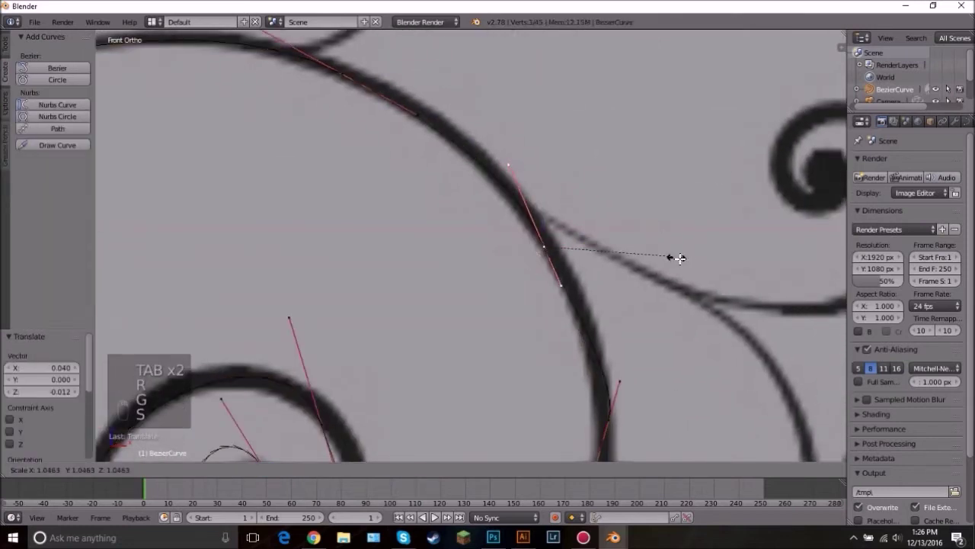
left_click(676, 259)
Step: Move and rotate the control point where the arc crosses the small spiral, and extend its upper handle
middle_click_drag(688, 333, 584, 179, "shift")
right_click(517, 279)
key("g")
left_click(526, 288)
key("r")
left_click(614, 266)
right_click(525, 242)
key("g")
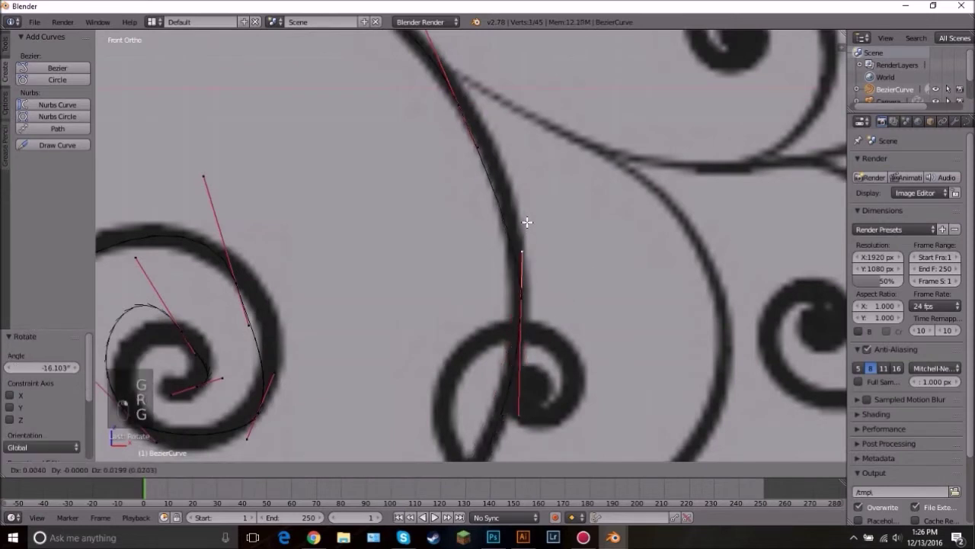
left_click(521, 191)
Step: Adjust the lower handle at the thin branch, nudge the point at the small spiral crossing, and check the curve
right_click(476, 144)
key("g")
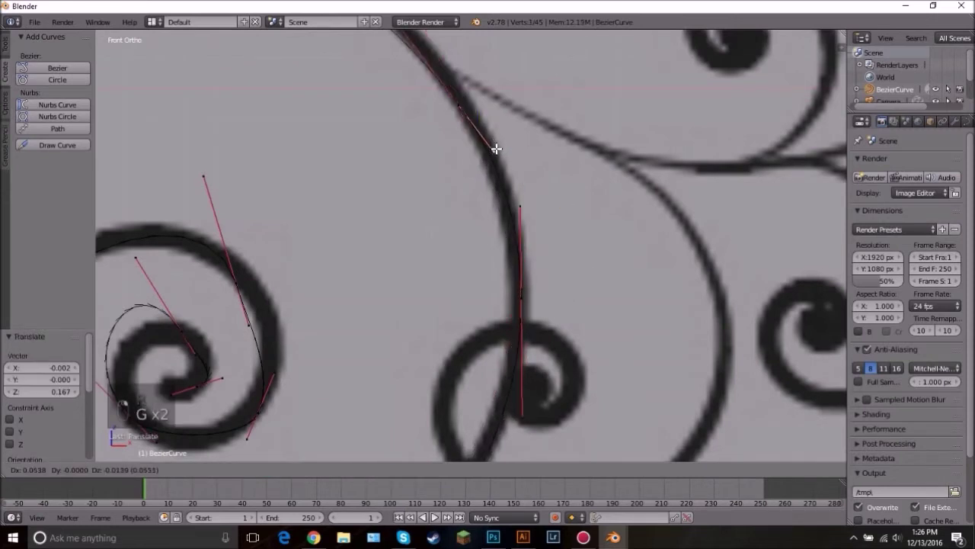
left_click(489, 151)
right_click(533, 308)
key("g")
left_click(531, 309)
key("Tab")
scroll(519, 320, "down", 5)
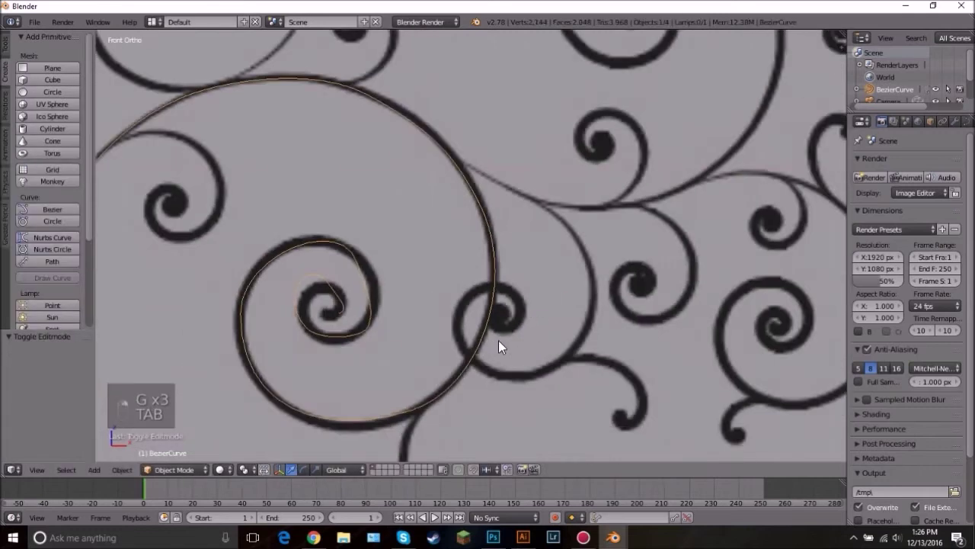
Step: Move the control point at the bottom of the large swirl onto the stroke where the lower curl branches off
scroll(503, 251, "up", 4)
key("Tab")
right_click(439, 340)
key("g")
left_click(415, 344)
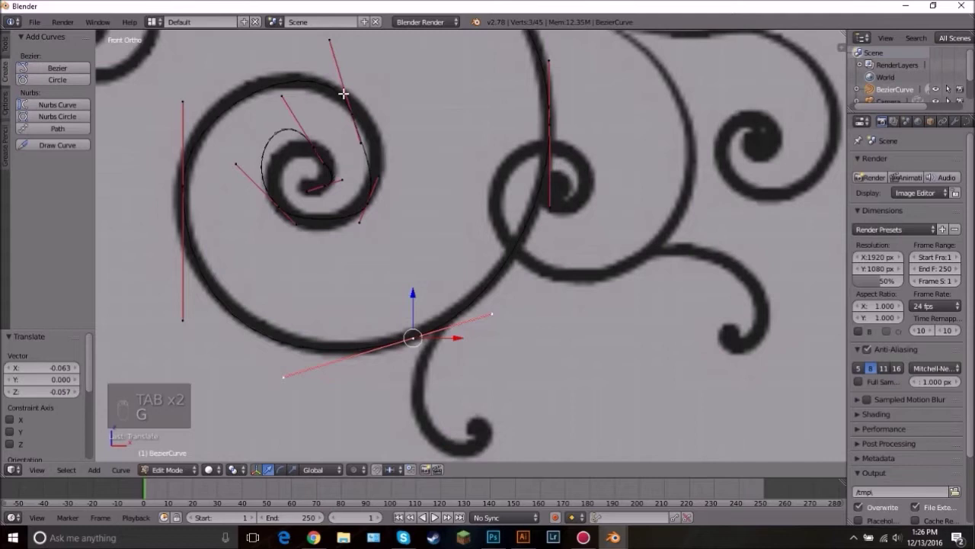
Step: Move the control point on the upper-right side of the inner spiral onto the stroke and reposition its upper handle
scroll(455, 211, "up", 4)
right_click(370, 246)
key("g")
left_click(394, 243)
right_click(338, 114)
key("g")
left_click(290, 167)
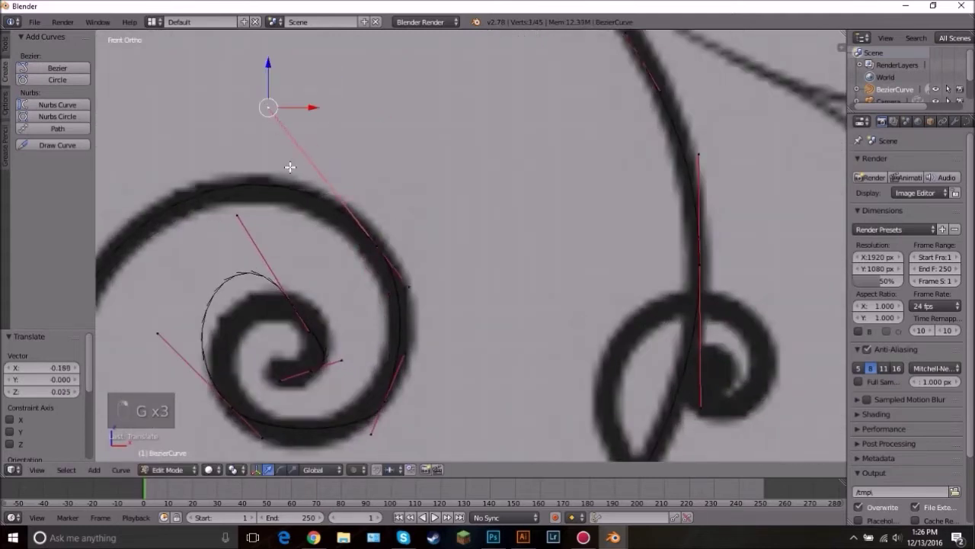
Step: Nudge the control point at the inner spiral's lower right and extend the handle along its lower-left turn
right_click(410, 413)
key("g")
left_click(403, 404)
right_click(262, 438)
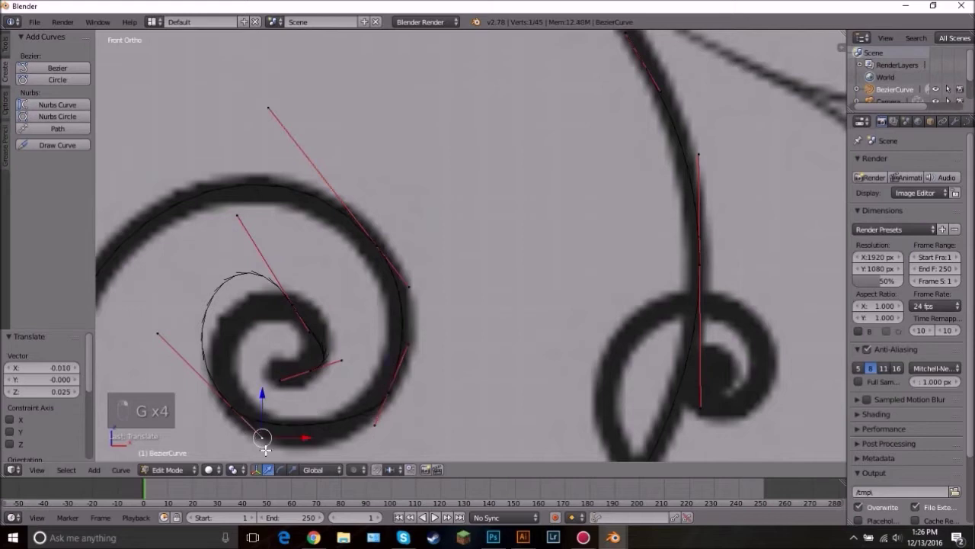
key("g")
left_click(278, 41)
Step: Scale down the control point on the innermost turn and move it onto the stroke near the spiral's center
right_click(285, 280)
key("s")
left_click(320, 236)
key("g")
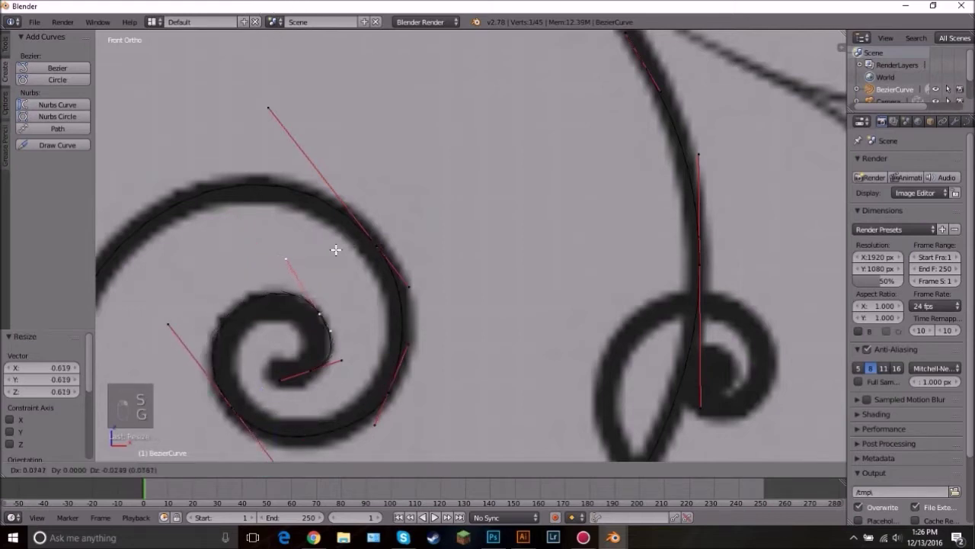
left_click(324, 249)
Step: Move and scale the curve's end point at the spiral's center, then check the curve in object mode
right_click(303, 372)
key("g")
left_click(298, 371)
key("s")
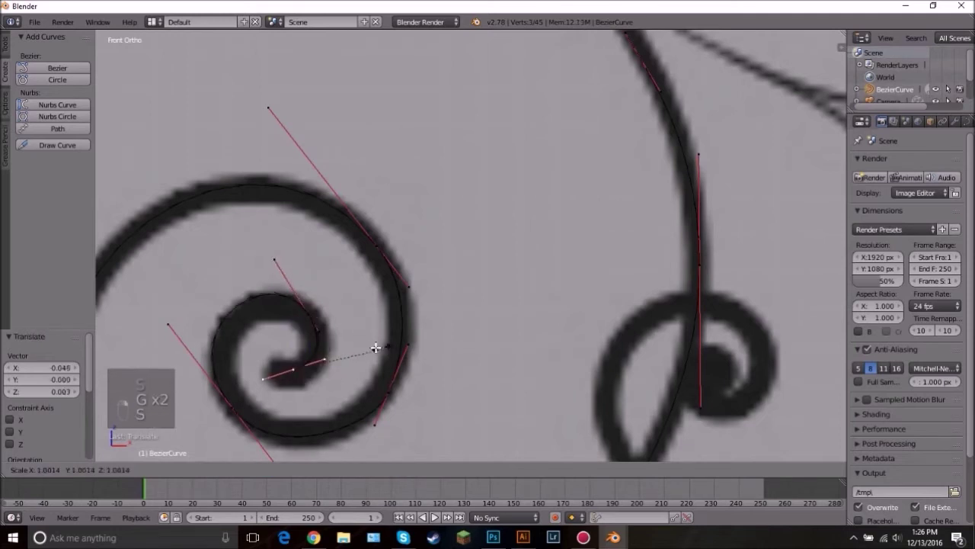
left_click(369, 348)
key("Tab")
scroll(369, 346, "down", 4)
scroll(381, 340, "down", 3)
scroll(425, 307, "up", 3)
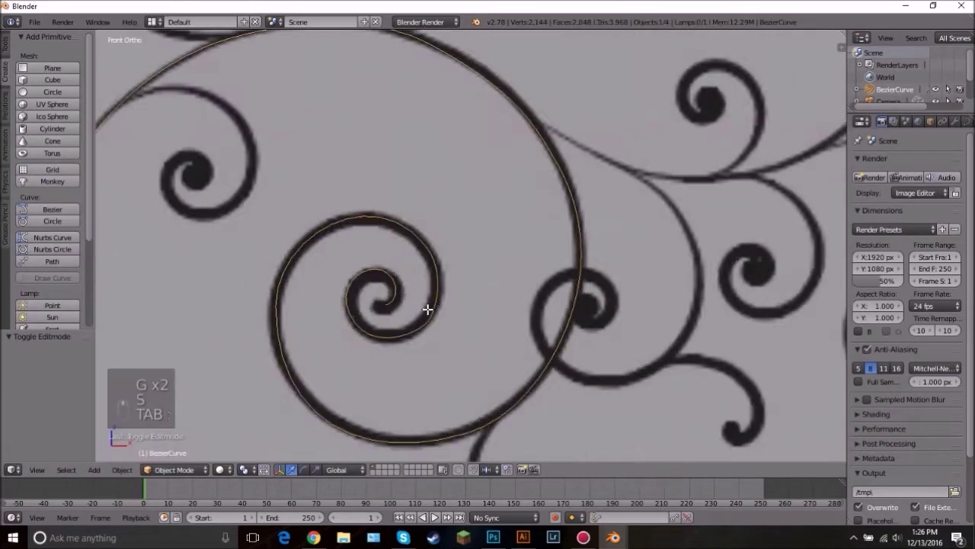
Step: Scale and move the control point at the inner spiral's lower right, then leave edit mode to review the traced swirl
key("Tab")
scroll(429, 358, "up", 4)
right_click(396, 389)
key("s")
left_click(526, 353)
key("g")
left_click(396, 386)
key("Tab")
scroll(488, 372, "down", 5)
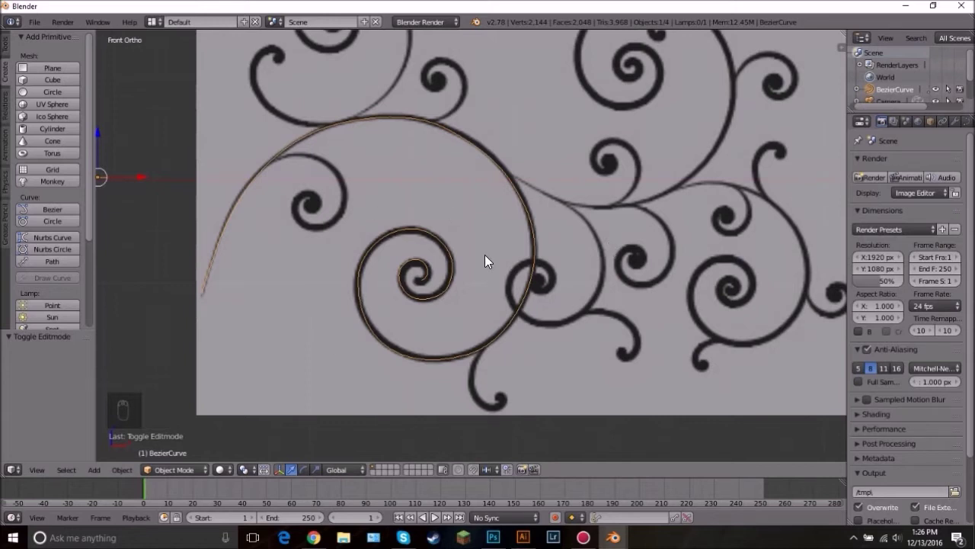
scroll(485, 255, "down", 3)
middle_click_drag(541, 239, 491, 279, "shift")
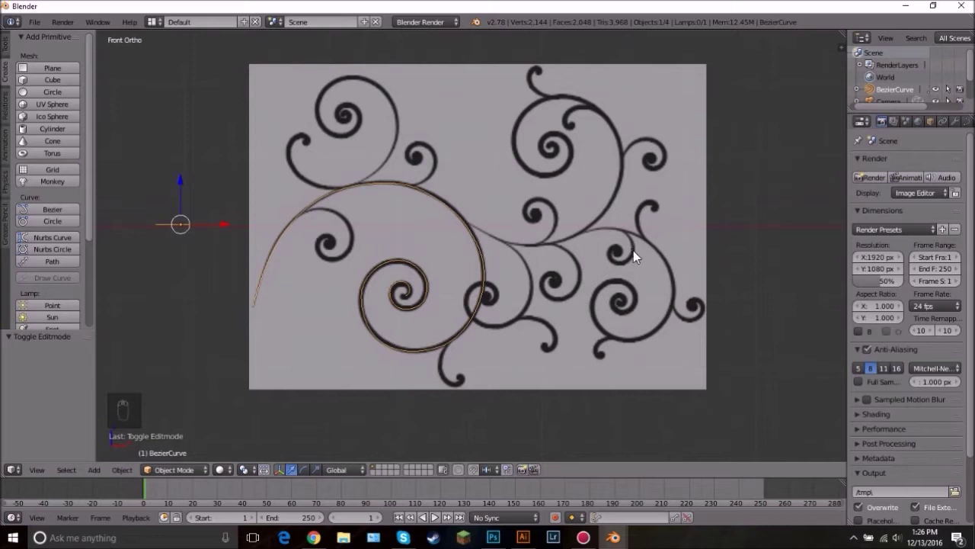
Step: Look over the remaining swirls and branches in the background image to choose the next one to trace
scroll(311, 166, "up", 1)
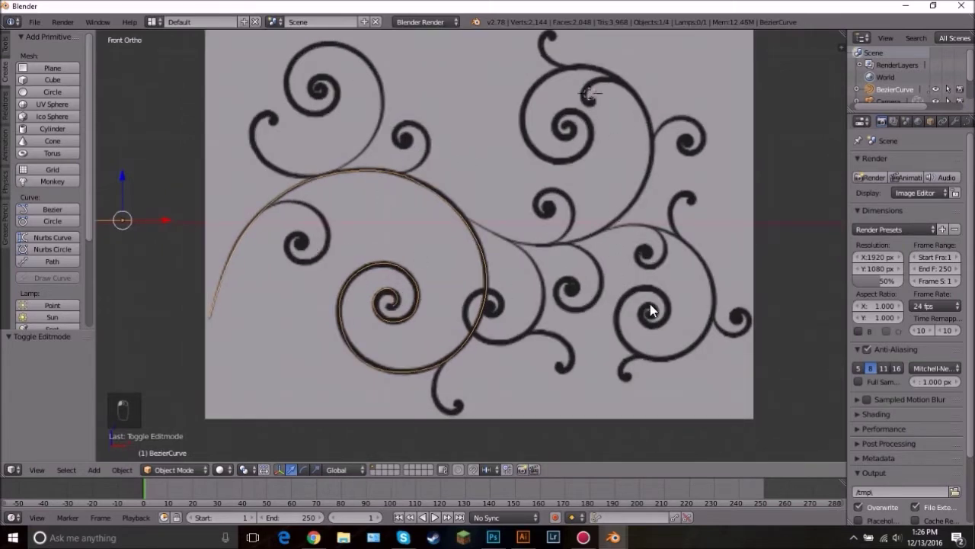
left_click(516, 274)
left_click(579, 270)
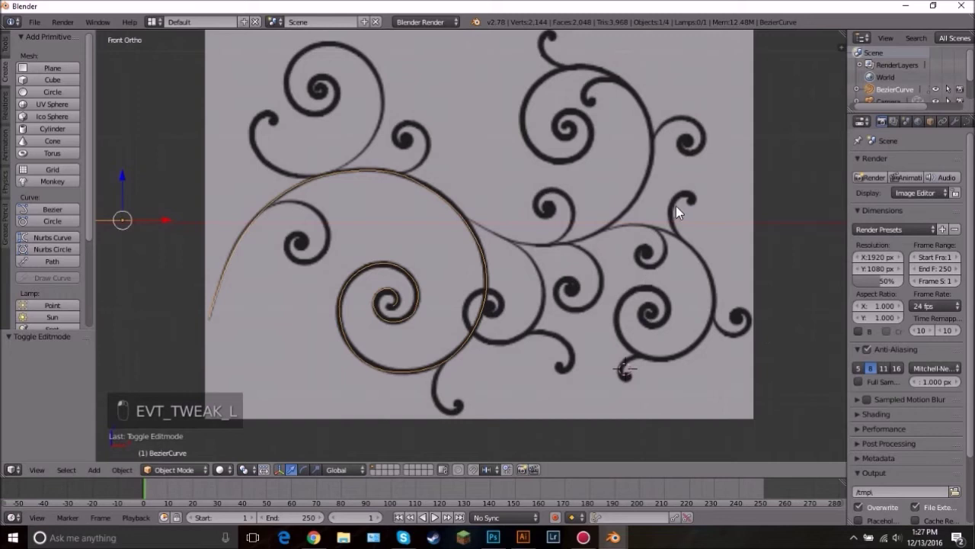
left_click(731, 334)
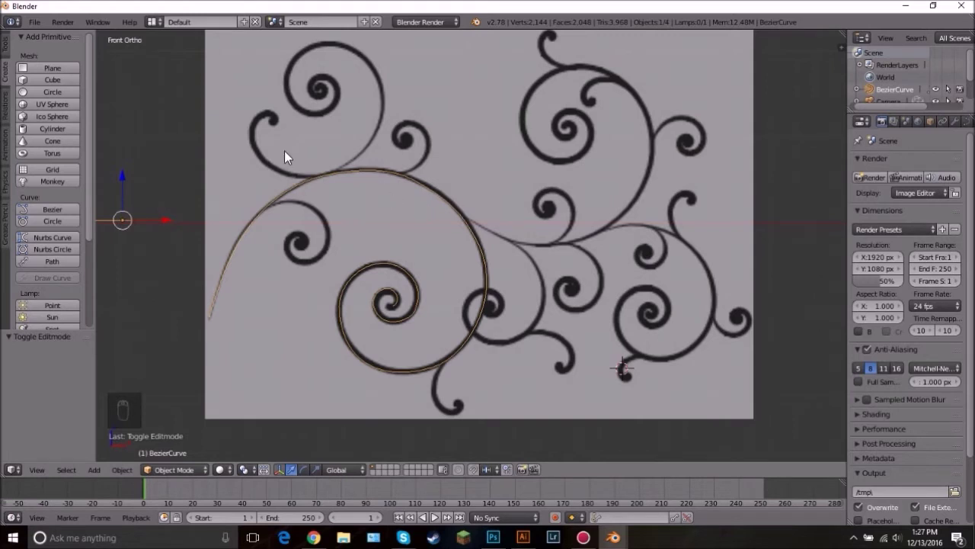
scroll(285, 150, "up", 2)
middle_click_drag(209, 91, 407, 248, "shift")
scroll(422, 260, "up", 2)
scroll(443, 161, "down", 1)
scroll(386, 185, "up", 1)
scroll(374, 193, "down", 5)
Step: With the existing curve points deselected in edit mode, draw a freehand curve along the upper-left swirl from its small hook to the spiral's center
key("Tab")
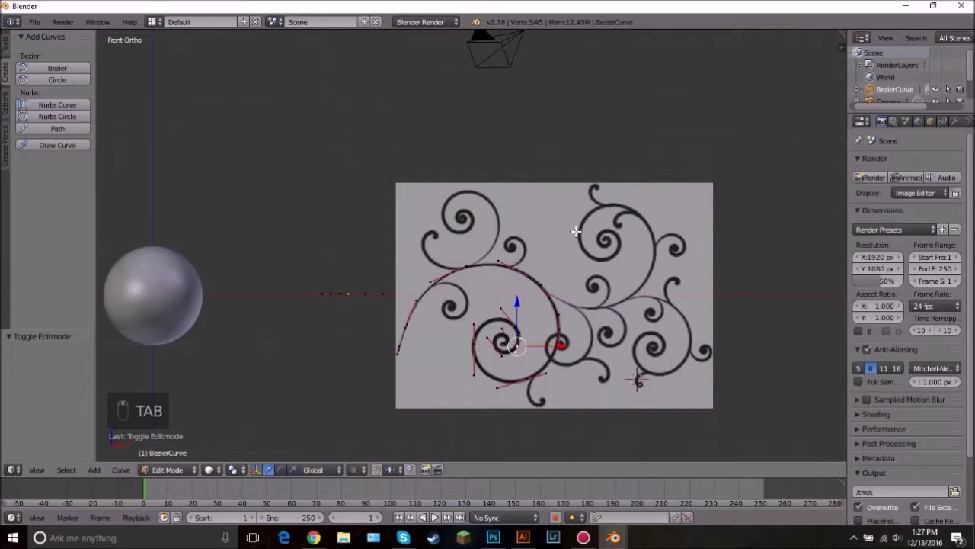
key("a")
key("a")
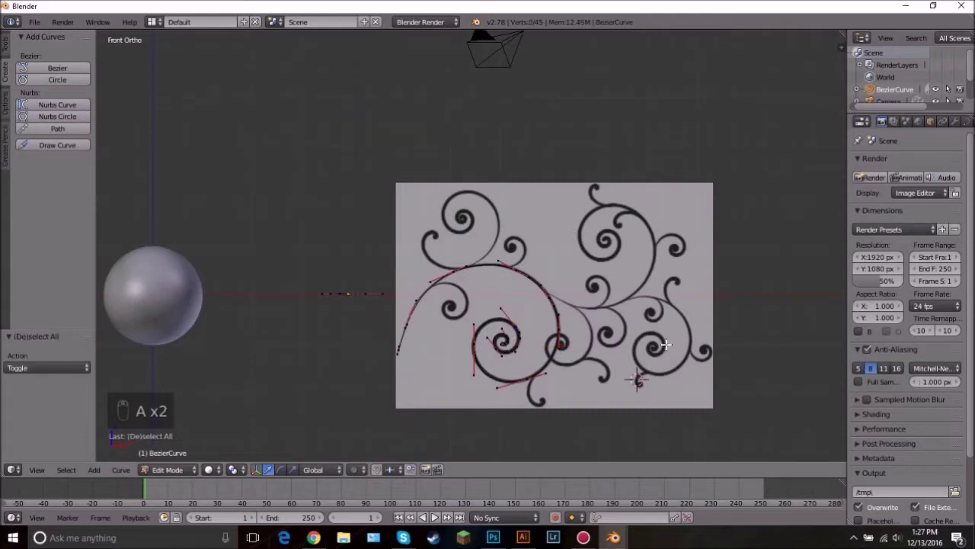
scroll(414, 217, "up", 8)
middle_click_drag(419, 211, 438, 247, "shift")
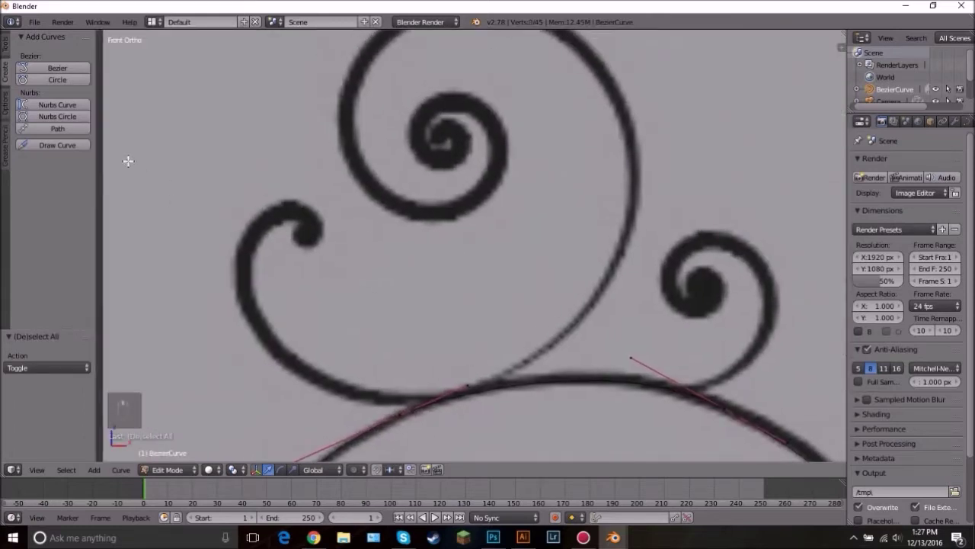
scroll(531, 177, "down", 3)
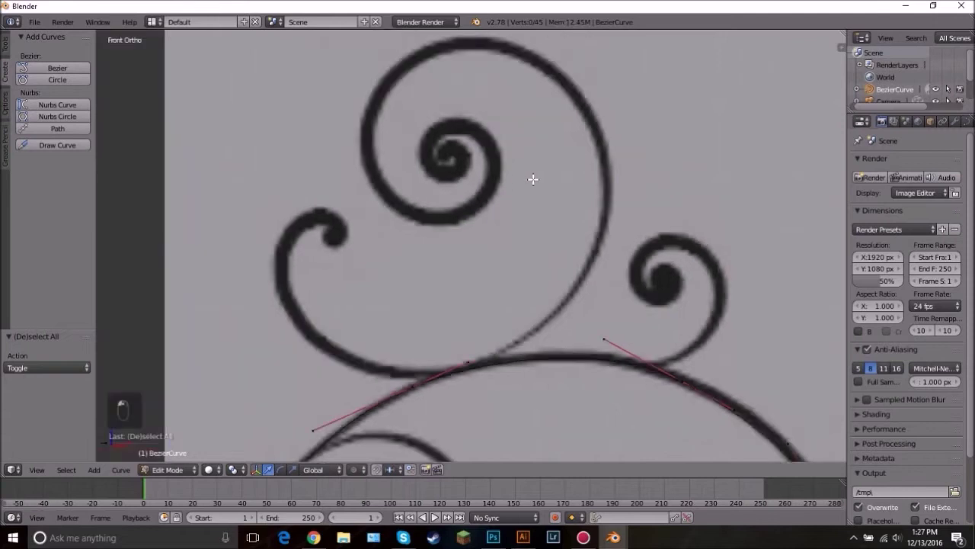
middle_click_drag(537, 180, 533, 194, "shift")
scroll(565, 242, "up", 1)
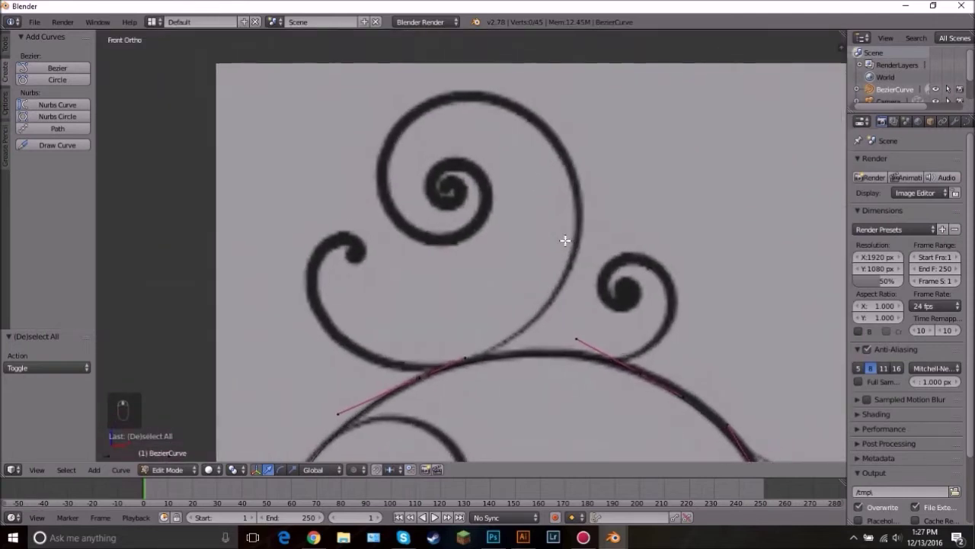
scroll(473, 250, "up", 3)
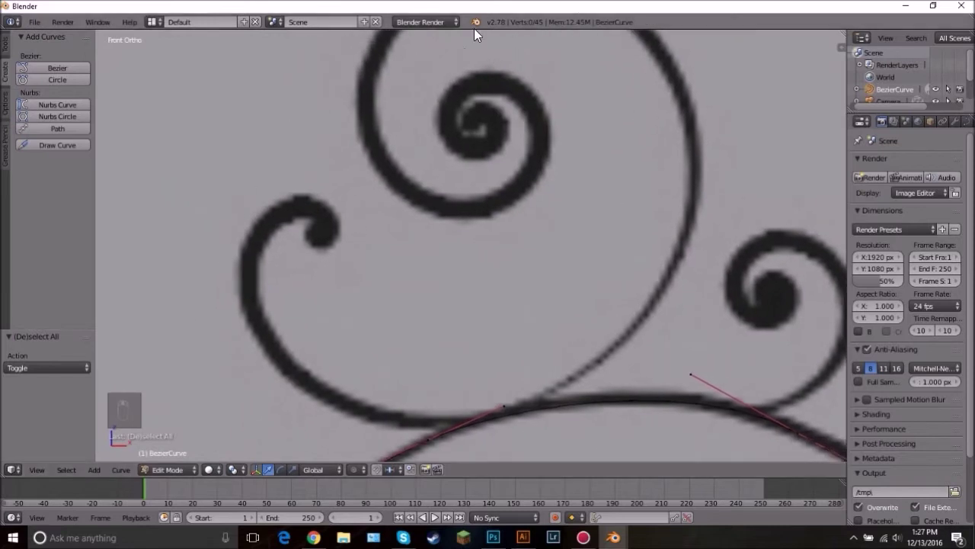
scroll(375, 263, "down", 4)
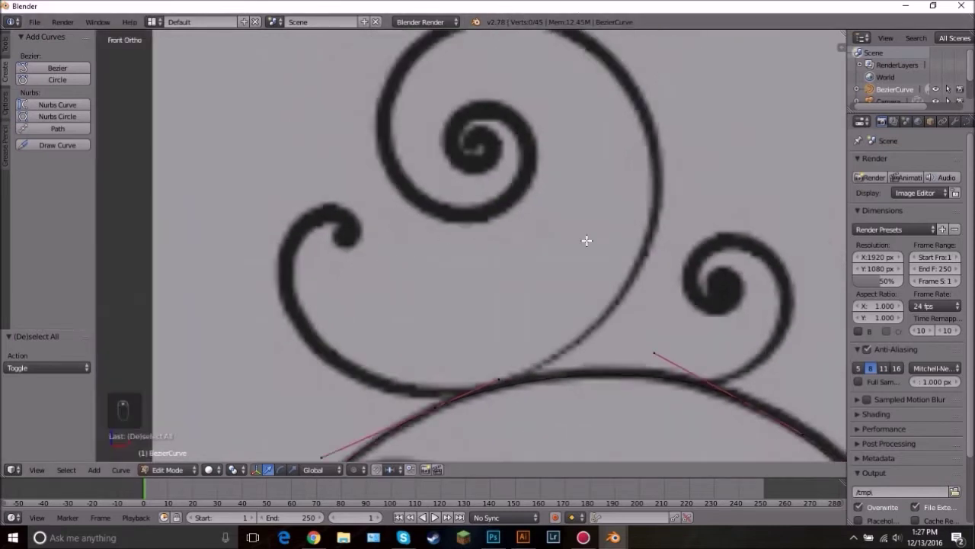
middle_click_drag(568, 220, 557, 257, "shift")
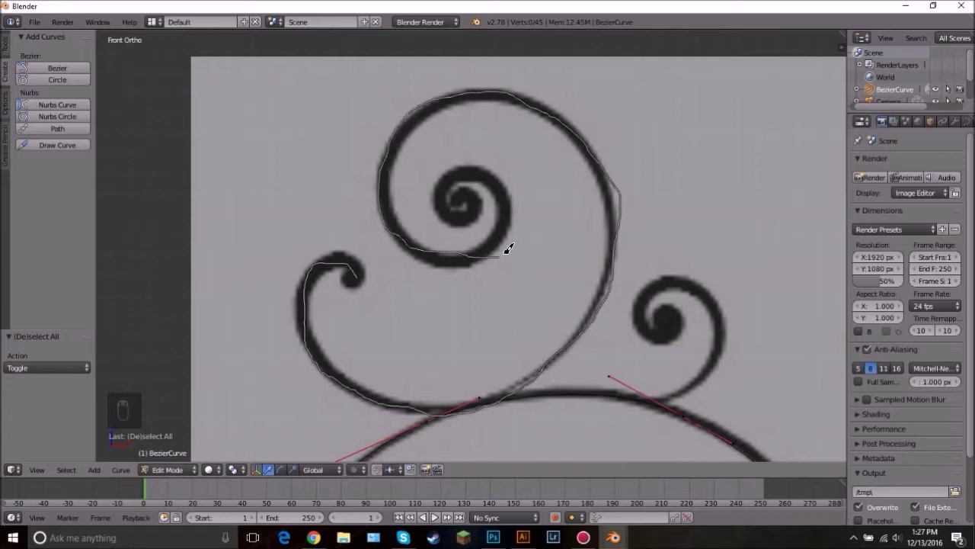
left_click_drag(474, 208, 470, 205)
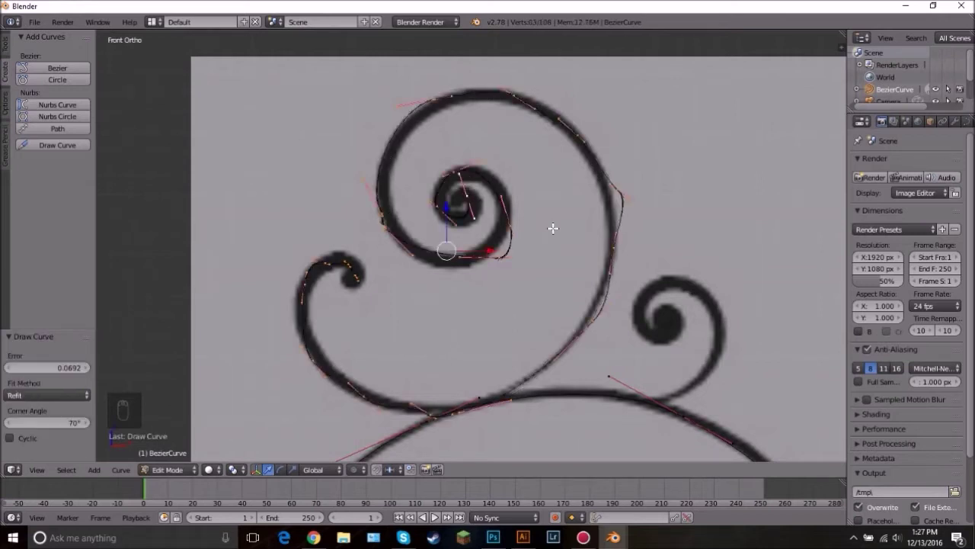
Step: Move and rotate the control point at the inner spiral's lower right so the curve follows the dark stroke
scroll(552, 228, "up", 6)
key("Tab")
key("Tab")
right_click(548, 279)
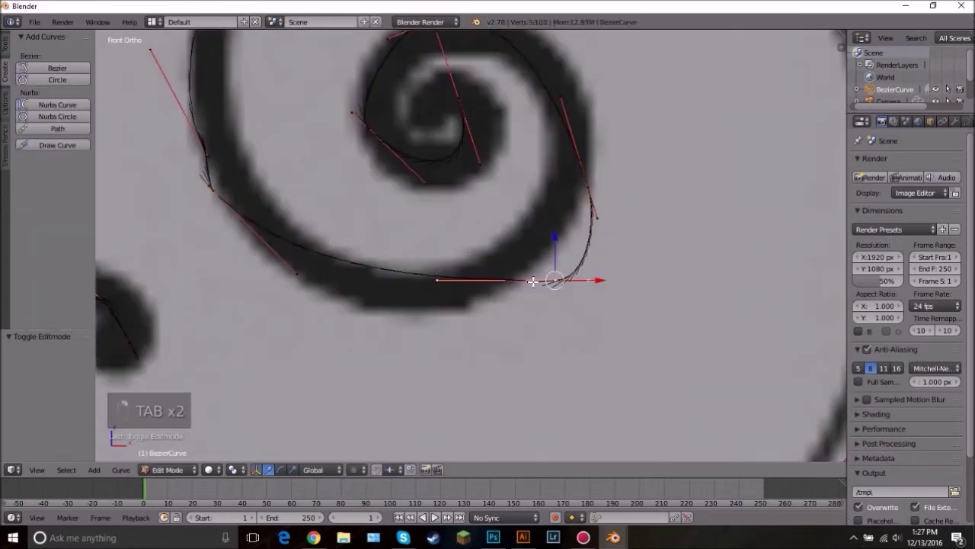
key("g")
left_click(478, 299)
key("r")
left_click(636, 232)
key("g")
left_click(626, 207)
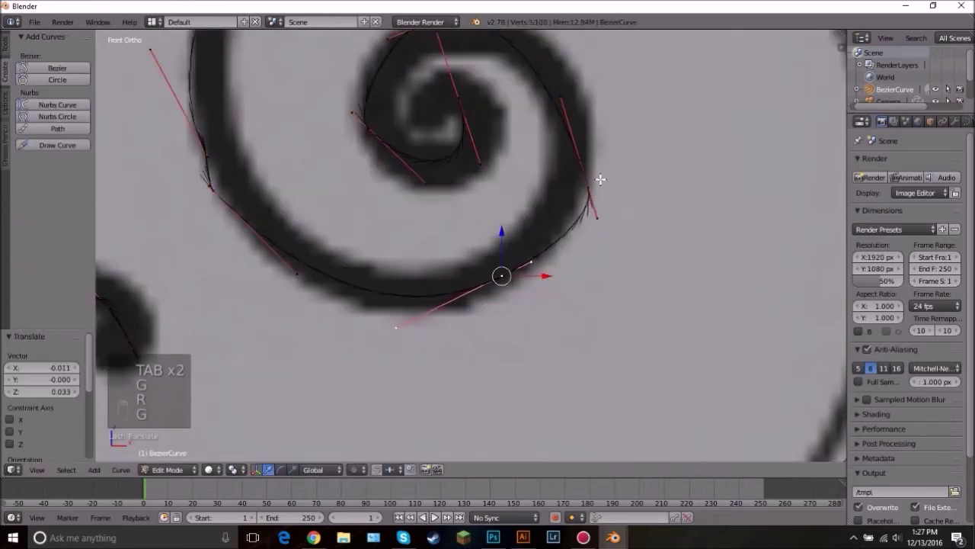
Step: Raise the control point on the inner spiral's right side and extend its lower handle downward along the turn
right_click(587, 169)
key("g")
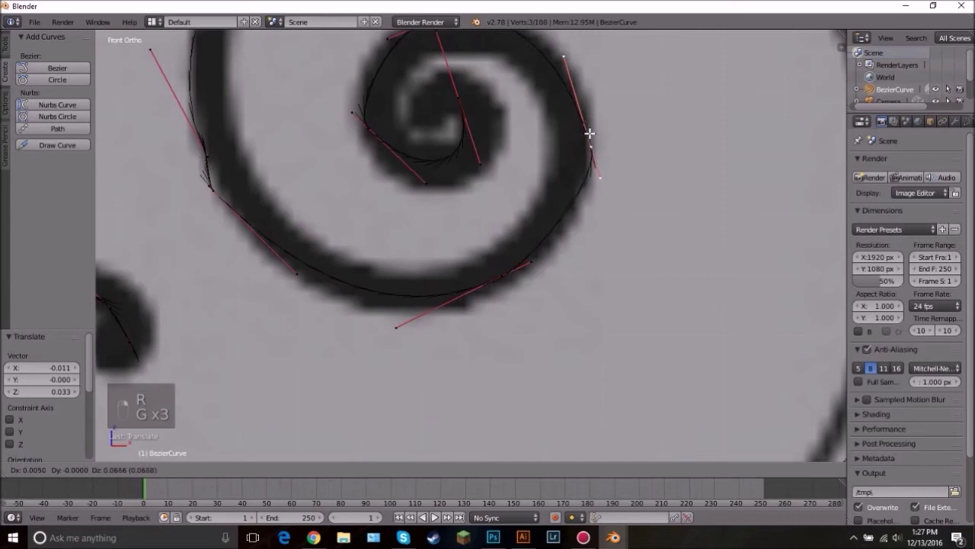
left_click(588, 131)
right_click(605, 185)
key("g")
left_click(602, 242)
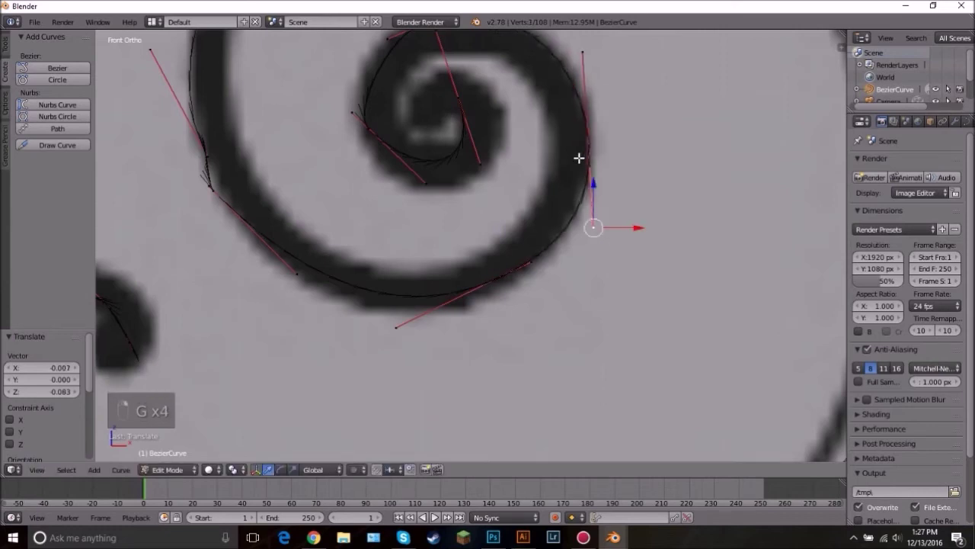
Step: Nudge the curve's end point at the spiral's center slightly to the right
middle_click_drag(500, 130, 517, 243, "shift")
right_click(480, 221)
key("g")
left_click(496, 222)
Step: Extend the upper handle of the control point on the innermost turn's left side and shift the point slightly right and down
right_click(382, 244)
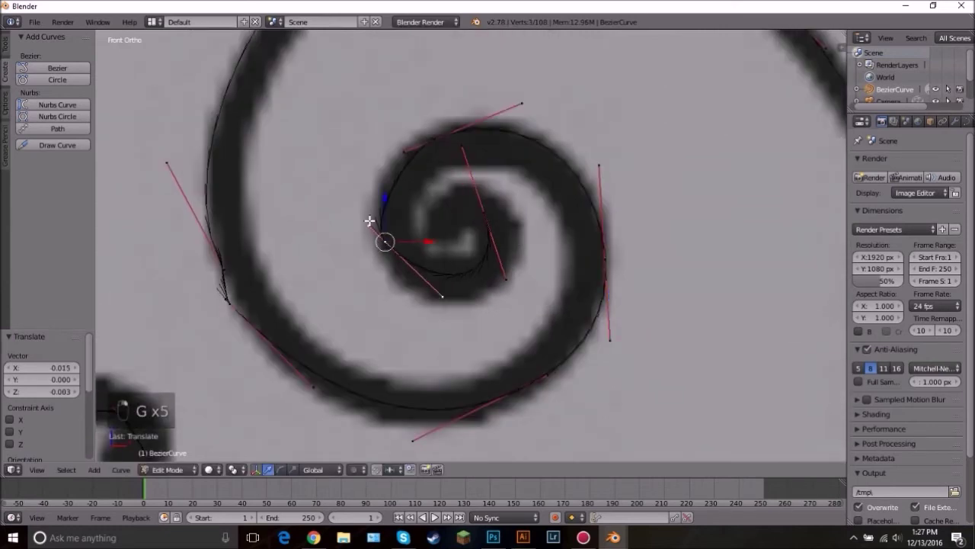
right_click(361, 220)
key("g")
left_click(340, 184)
key("g")
right_click(409, 270)
right_click(394, 254)
key("g")
left_click(407, 265)
Step: Scale down the control point above the inner spiral, lower its right handle, and check the curve in object mode
right_click(435, 138)
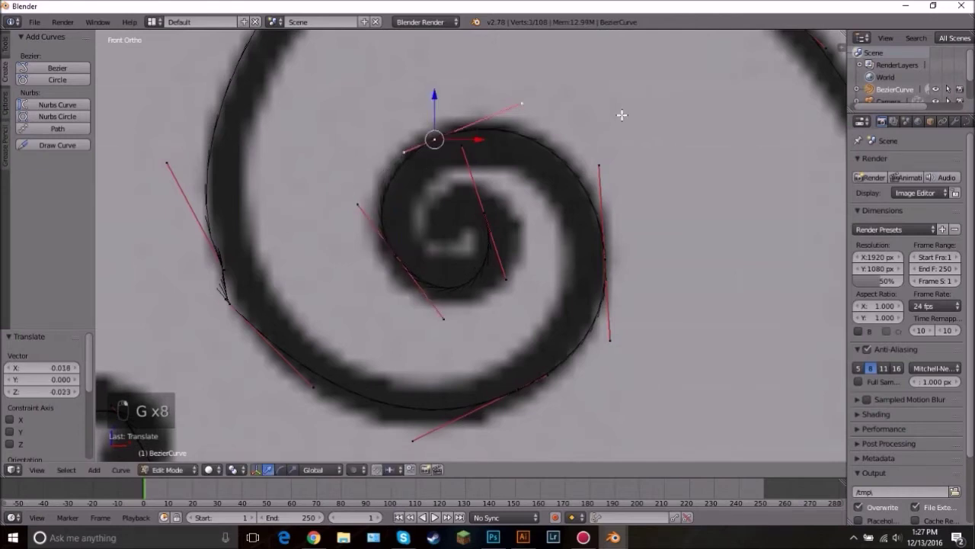
key("s")
left_click(588, 105)
right_click(516, 106)
key("g")
left_click(529, 119)
key("Tab")
scroll(496, 211, "down", 3)
key("Tab")
scroll(495, 210, "up", 3)
Step: Delete the redundant control point from the cluster at the outer turn's lower left
right_click(225, 298)
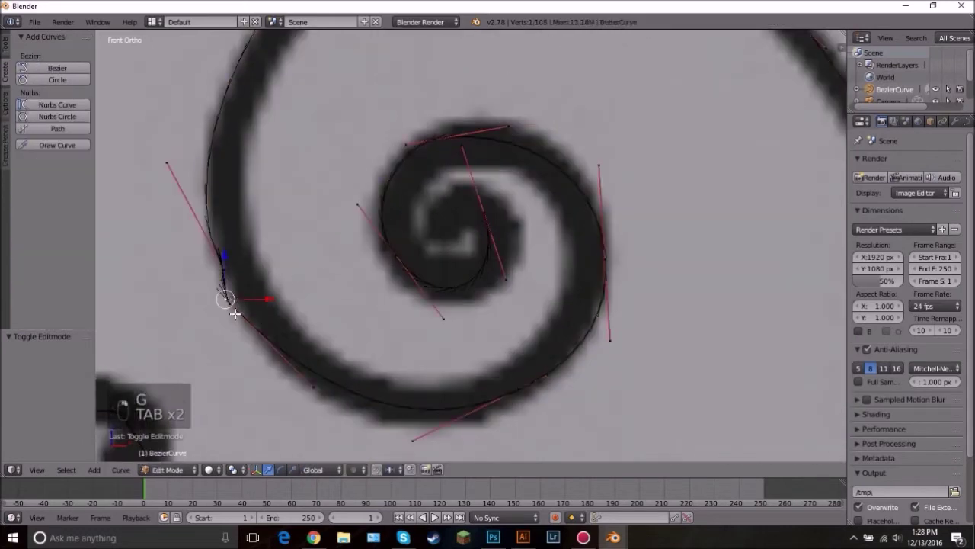
right_click(231, 305)
right_click(221, 264)
scroll(297, 219, "down", 4)
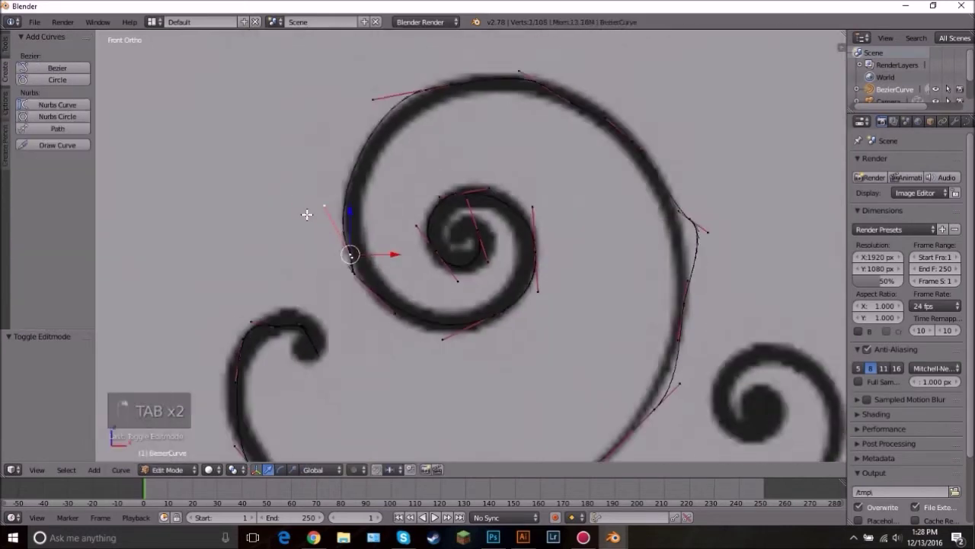
scroll(303, 238, "up", 3)
right_click(273, 301)
right_click(249, 250)
right_click(275, 301)
right_click(261, 256)
scroll(270, 279, "up", 2)
key("x")
left_click(234, 224)
Step: Extend the upper handle of the outer turn's lower-left control point up and outward, and move the point onto the stroke
right_click(174, 307)
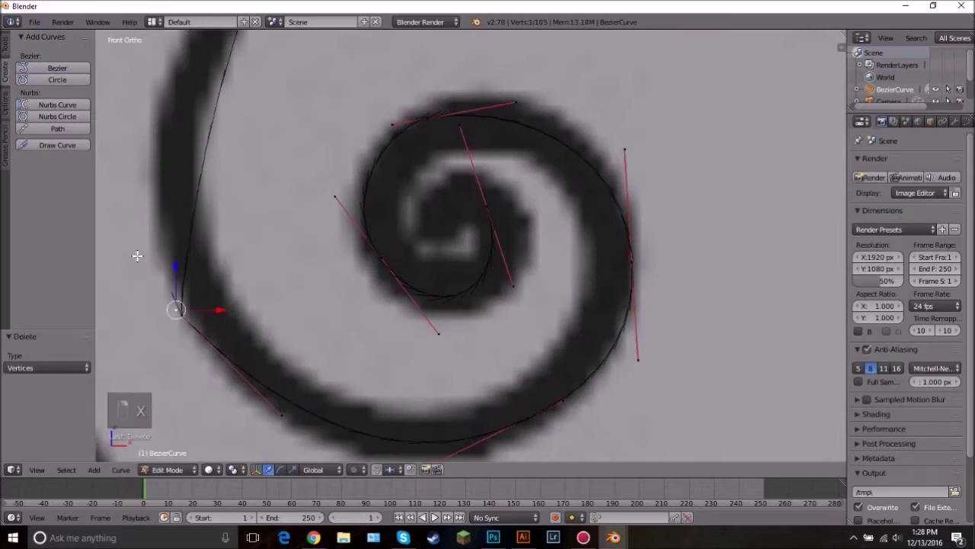
scroll(241, 329, "down", 3)
key("g")
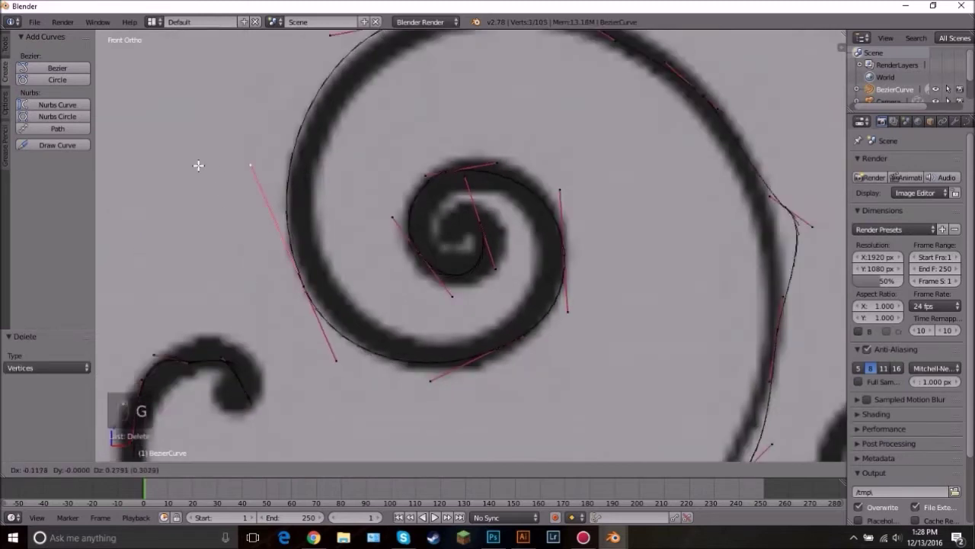
left_click(211, 196)
right_click(313, 301)
key("g")
left_click(334, 298)
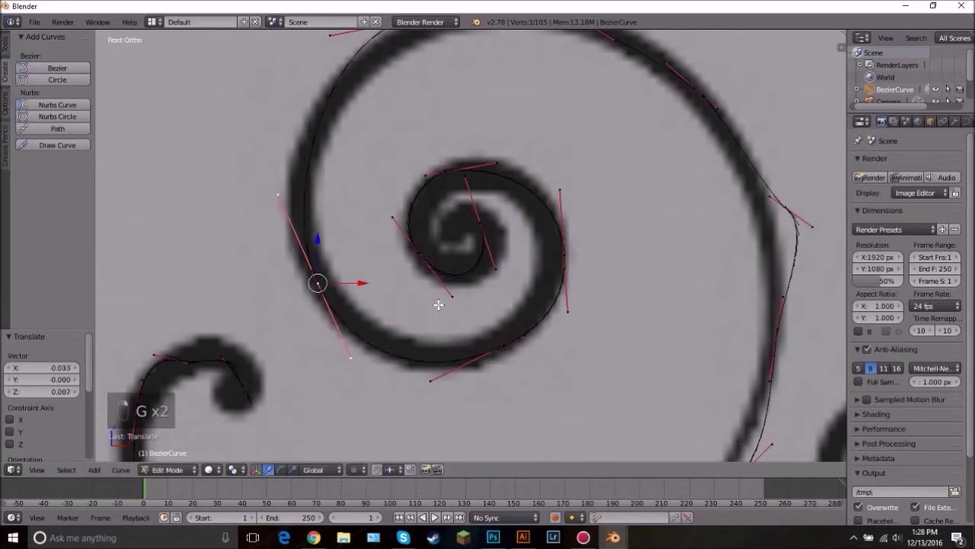
Step: Extend the left handle below the spiral and rotate the outer turn's lower-left control point by about -4.9°
right_click(450, 387)
key("g")
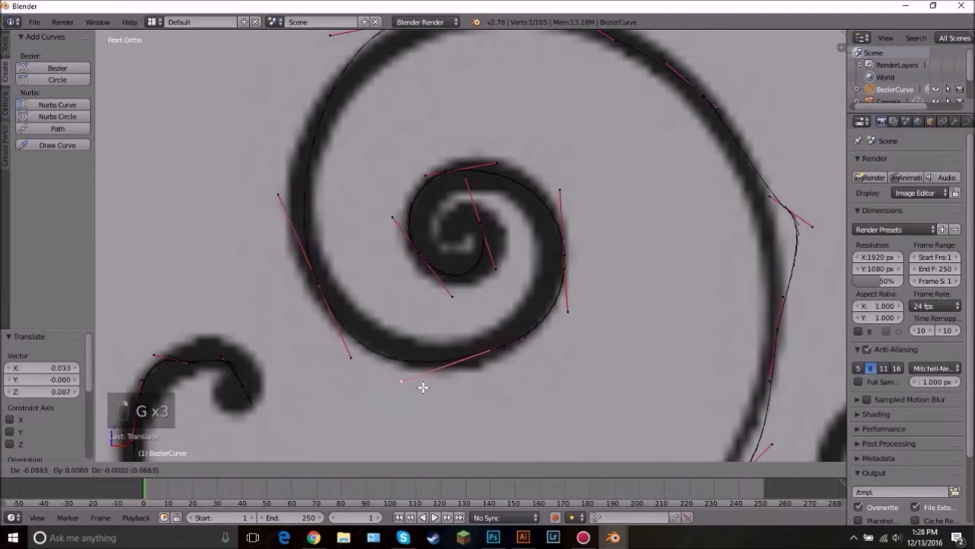
left_click(423, 387)
right_click(318, 282)
key("r")
left_click(444, 270)
Step: Move the control point at the outer turn's upper left along the stroke, scale it by about 1.3, and rotate it about -4.8°
middle_click_drag(438, 234, 420, 423, "shift")
right_click(420, 203)
key("g")
right_click(425, 204)
right_click(385, 204)
key("g")
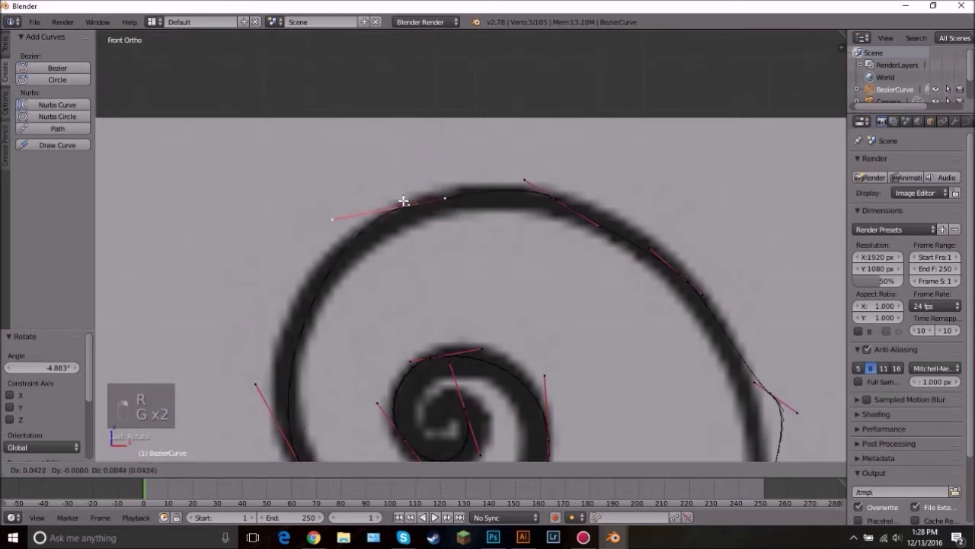
left_click(403, 201)
key("s")
key("g")
left_click(604, 170)
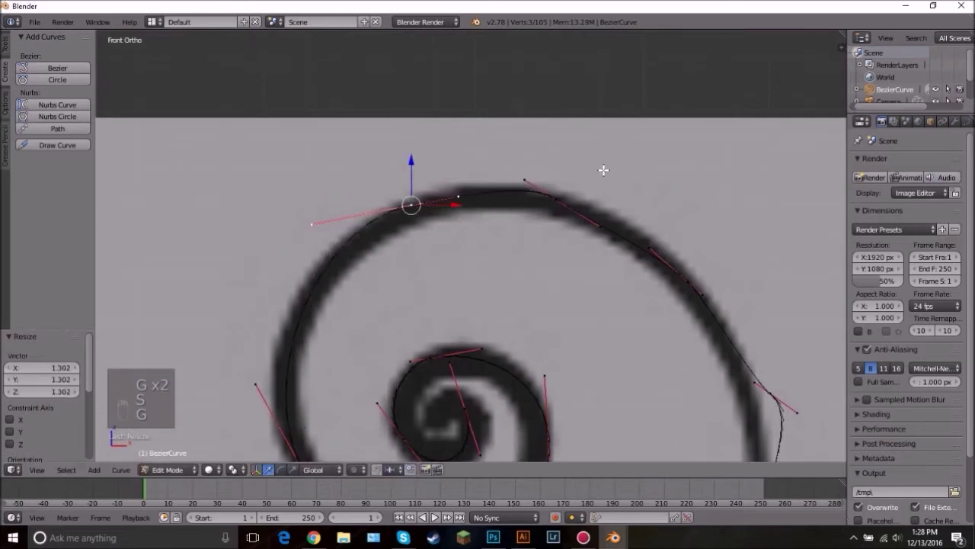
key("r")
left_click(631, 176)
Step: Move and rotate the control point just right of the outer turn's top so it follows the stroke
right_click(568, 208)
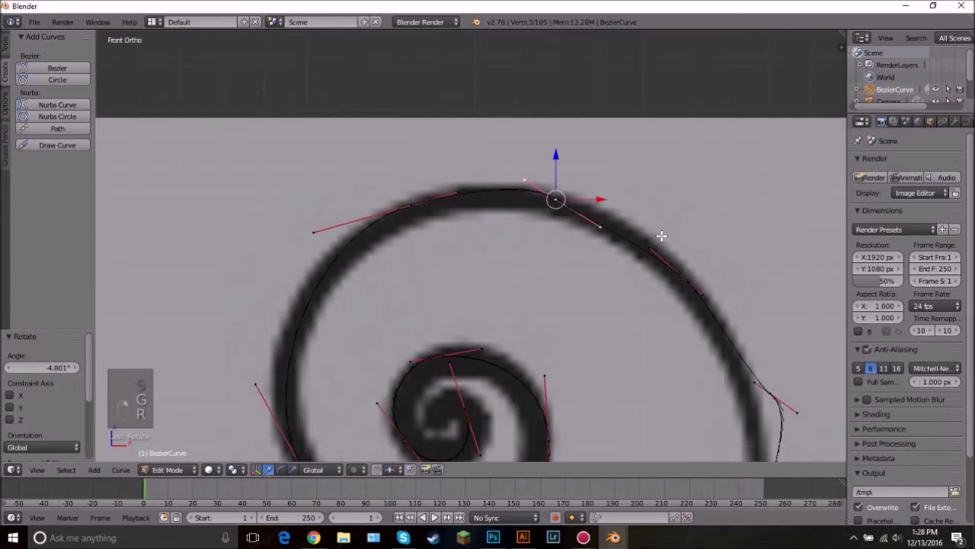
key("g")
left_click(703, 218)
key("r")
left_click(705, 204)
key("g")
left_click(699, 209)
Step: Scale and slightly reposition the control point on the outer turn's upper-right section
middle_click_drag(617, 290, 496, 220, "shift")
right_click(474, 209)
scroll(579, 202, "up", 2)
key("r")
right_click(618, 219)
key("s")
left_click(636, 234)
key("g")
left_click(638, 242)
Step: Rotate, move and enlarge the bulging control point on the outer turn's right side to bring the curve onto the stroke
middle_click_drag(544, 279, 499, 180, "shift")
key("r")
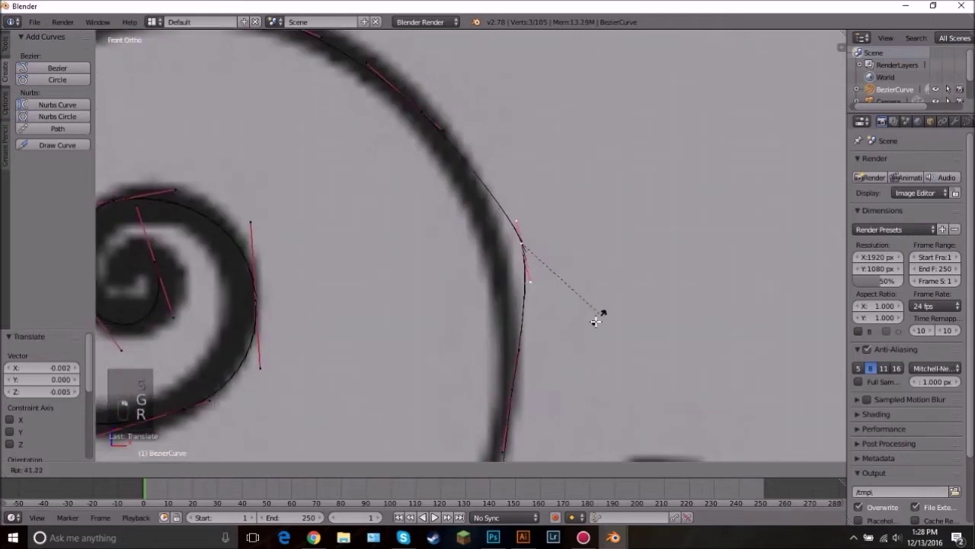
right_click(596, 320)
key("g")
left_click(577, 304)
key("s")
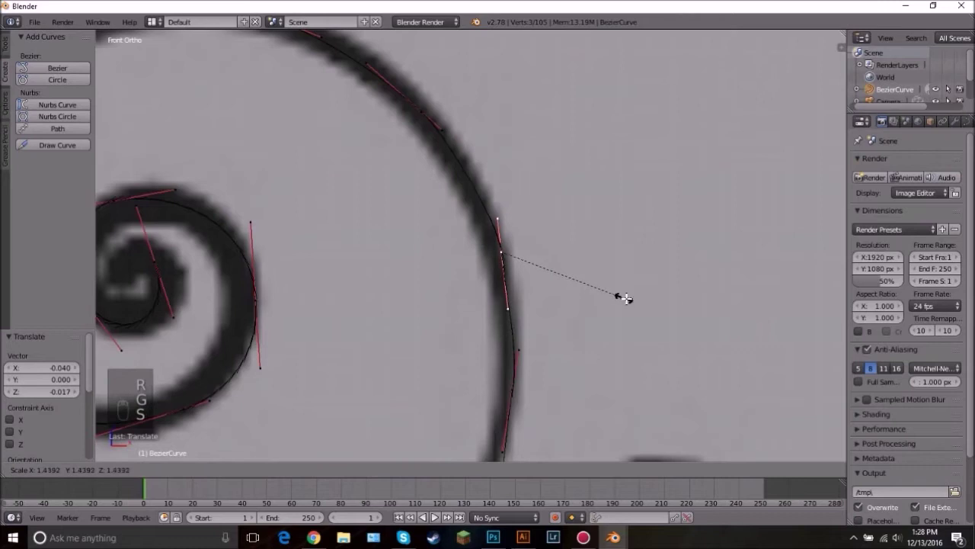
left_click(646, 303)
key("g")
left_click(562, 311)
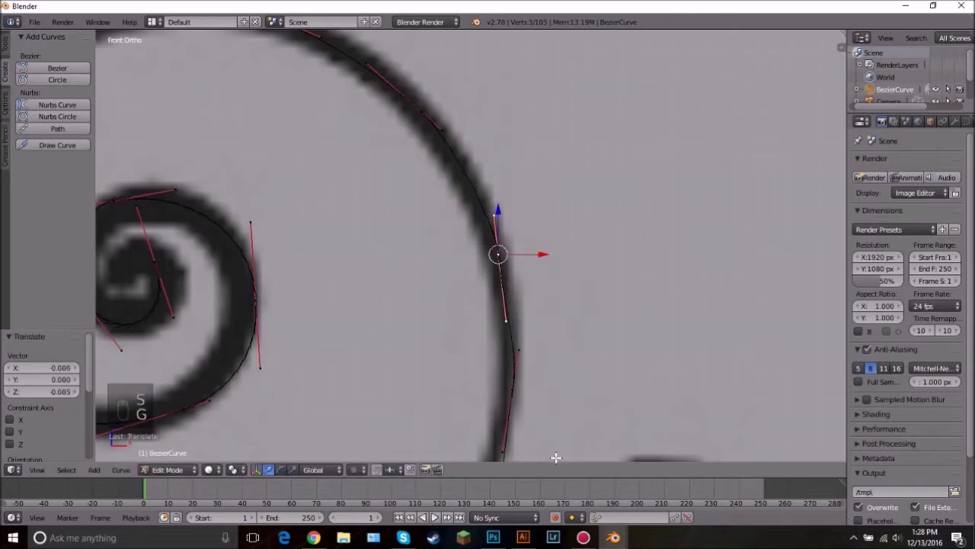
Step: Shift the next control point down the outer turn's right side slightly left and down onto the stroke
middle_click_drag(550, 426, 566, 283, "shift")
right_click(534, 257)
key("g")
left_click(525, 264)
key("s")
right_click(578, 326)
Step: Rotate and move the control point on the thin lower-right section so the curve follows the stroke toward the main stem
middle_click_drag(577, 300, 581, 267, "shift")
right_click(534, 284)
key("r")
left_click(661, 204)
key("g")
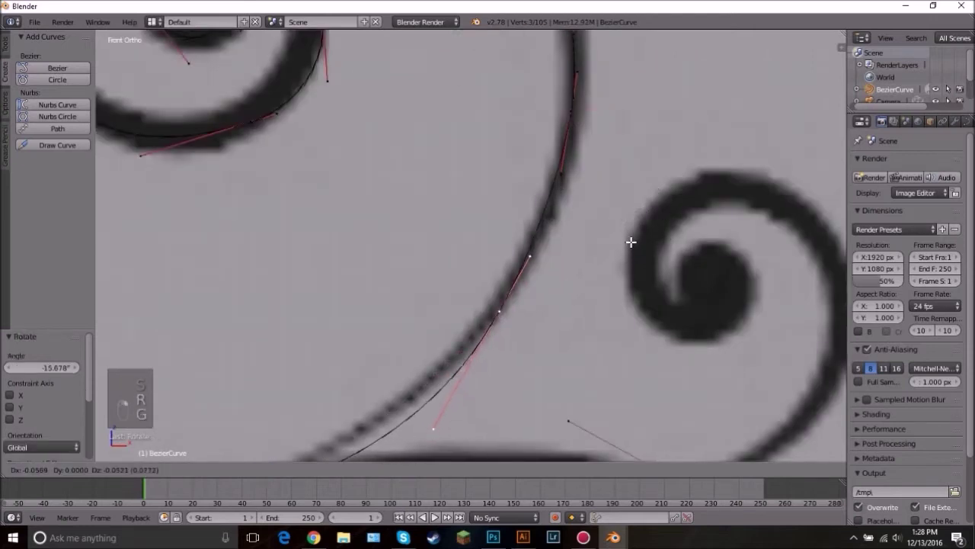
left_click(648, 238)
key("r")
left_click(670, 257)
middle_click_drag(525, 295, 580, 222, "shift")
key("r")
left_click(765, 193)
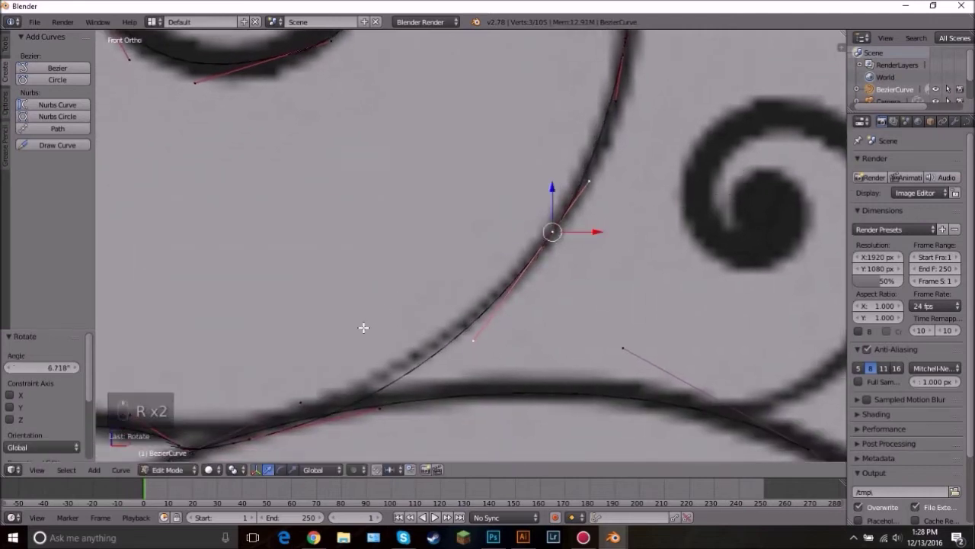
Step: Move the control point where the curve meets the main stem slightly up and right onto the stroke
middle_click_drag(376, 306, 487, 219, "shift")
scroll(290, 268, "down", 2, "shift")
scroll(372, 227, "down", 3)
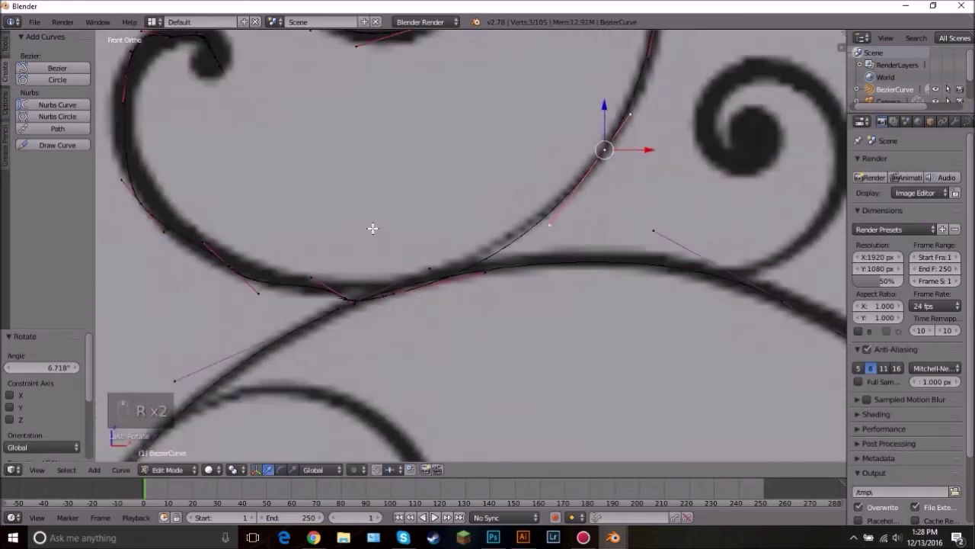
scroll(282, 233, "up", 3)
middle_click_drag(309, 264, 472, 349, "shift")
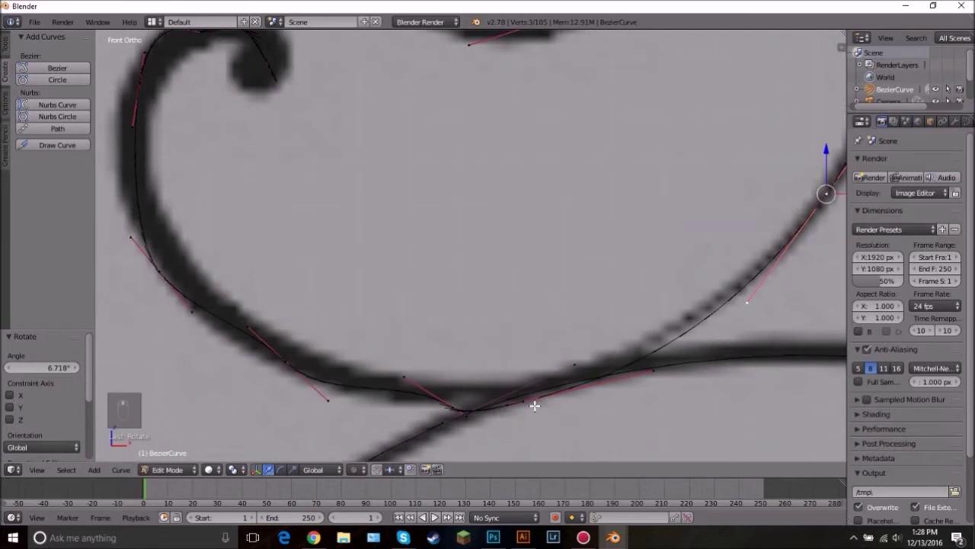
key("g")
right_click(535, 406)
right_click(533, 404)
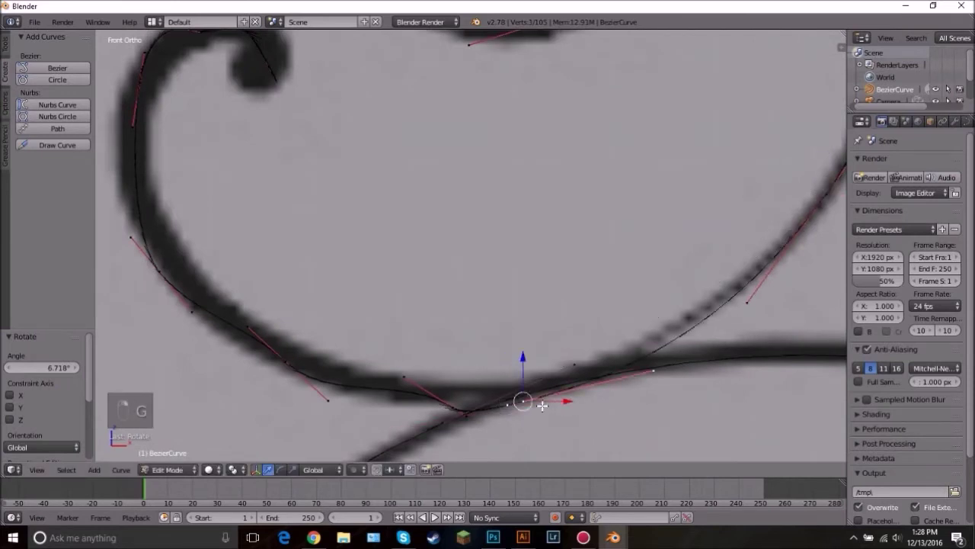
key("g")
left_click(564, 378)
Step: Delete the vertices of the sagging control point just left of the main stem junction
right_click(456, 404)
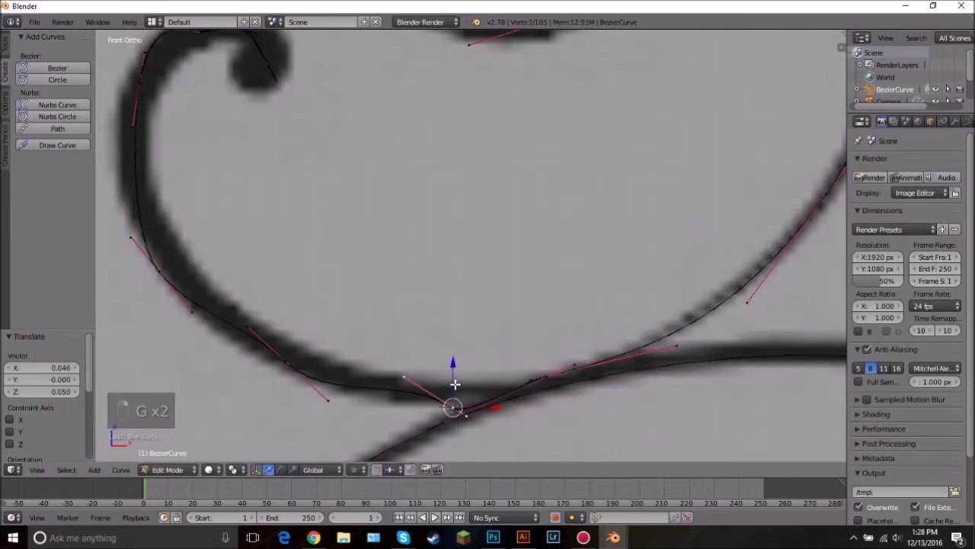
key("x")
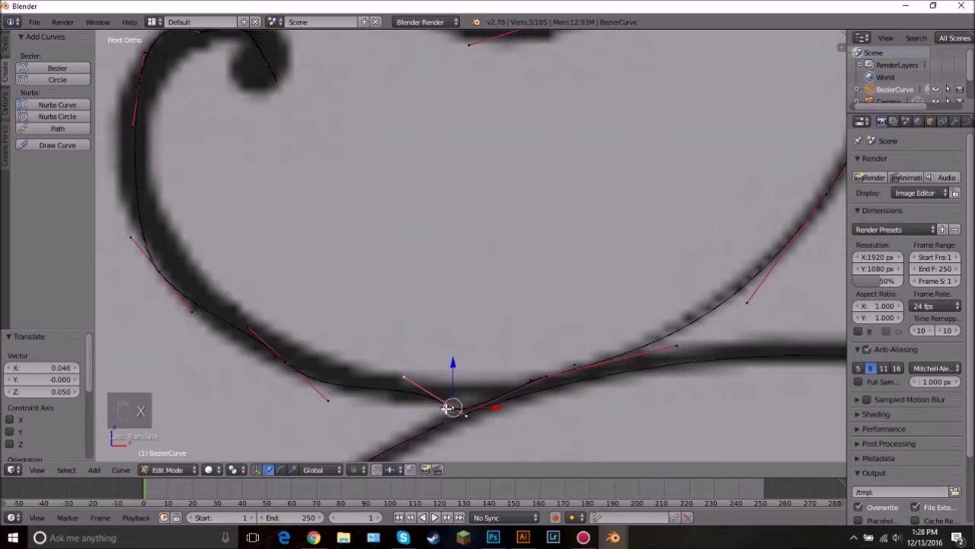
key("x")
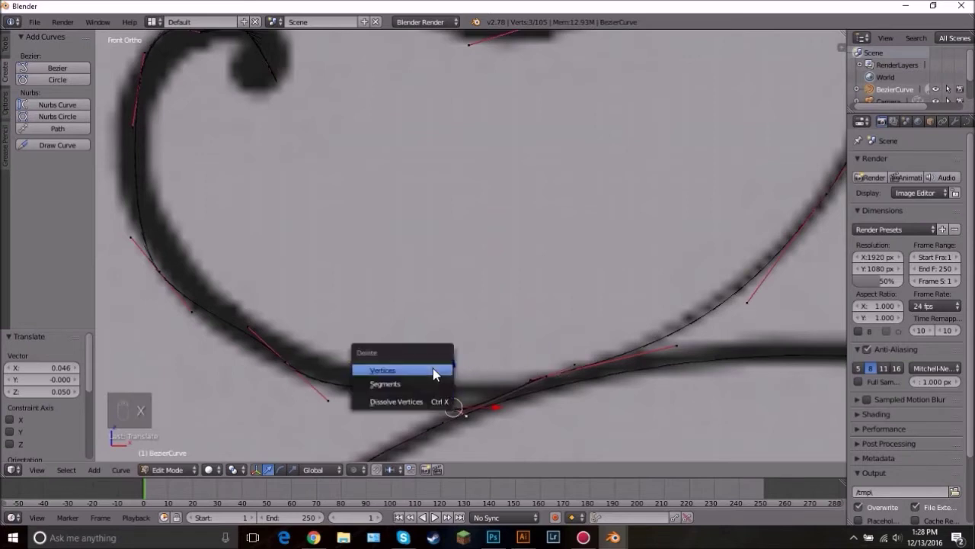
left_click(433, 371)
Step: Rotate and move the control point on the hooked branch's bottom section right and down so the curve follows the stroke
key("r")
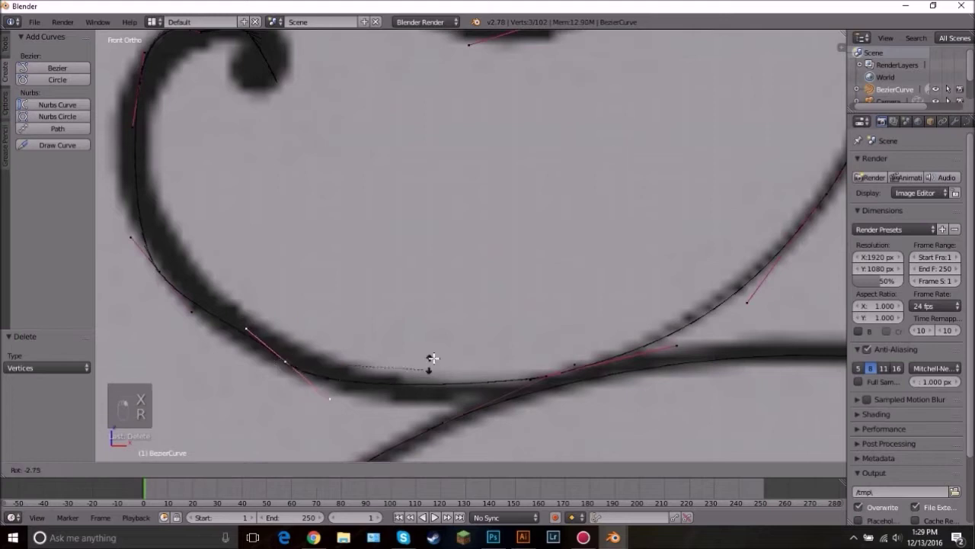
left_click(425, 320)
key("g")
left_click(426, 353)
key("g")
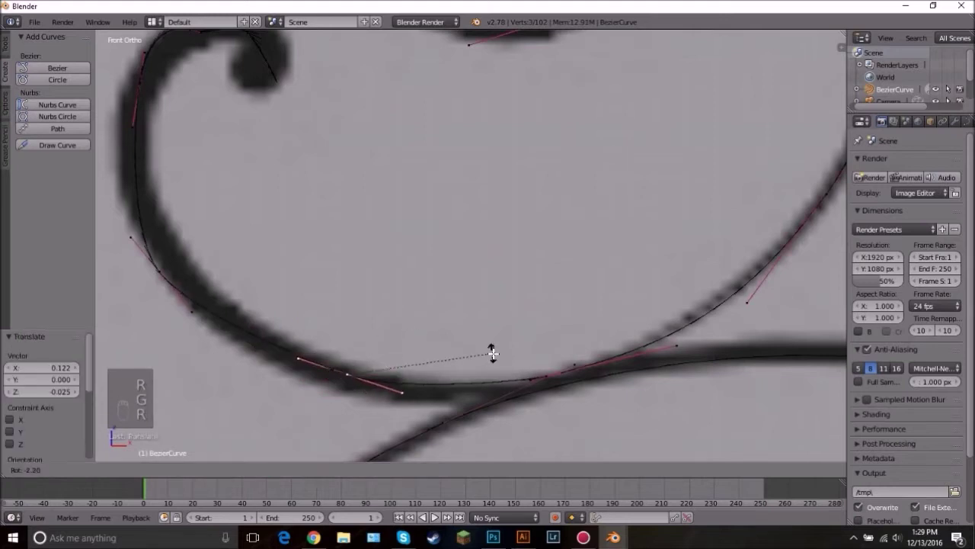
left_click(417, 357)
Step: Rotate, scale and slightly reposition the control point on the hooked branch's lower-left side
right_click(174, 276)
key("s")
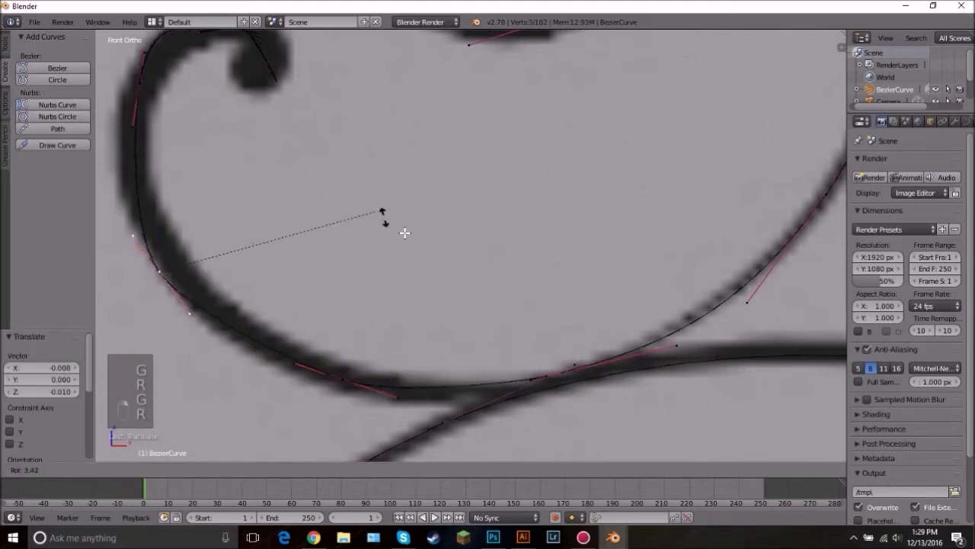
left_click(416, 233)
key("g")
left_click(473, 221)
Step: Adjust the control point on the hook's top and shift the one on its upper-left side slightly left and down onto the stroke
middle_click_drag(340, 85, 384, 261, "shift")
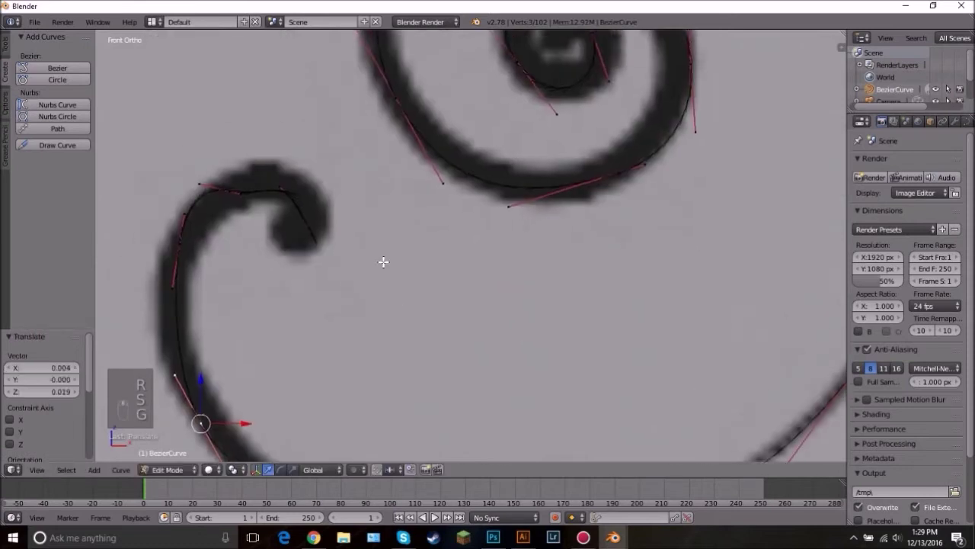
right_click(254, 194)
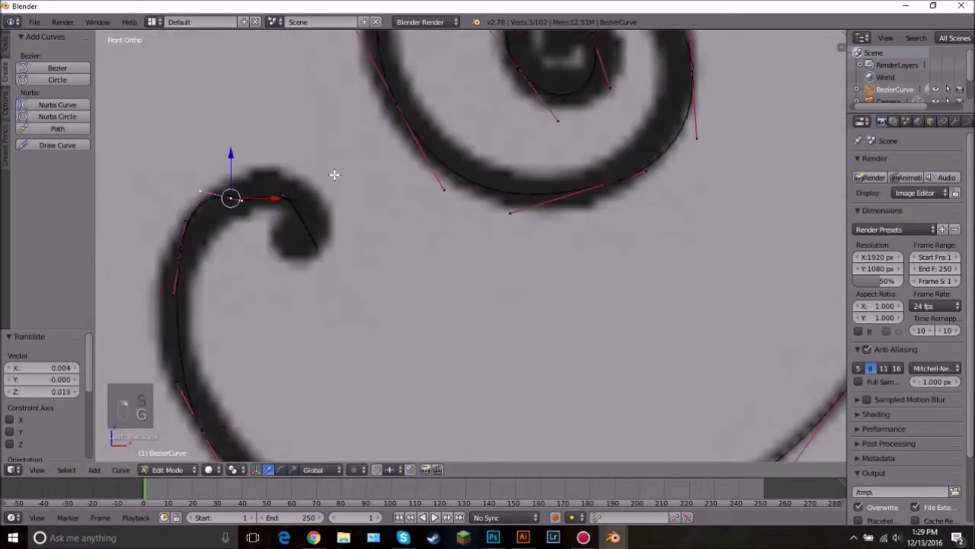
key("s")
left_click(381, 98)
right_click(190, 263)
key("g")
left_click(190, 275)
Step: Delete the vertices of the extra control point beside the hook's rounded tip
right_click(294, 207)
key("r")
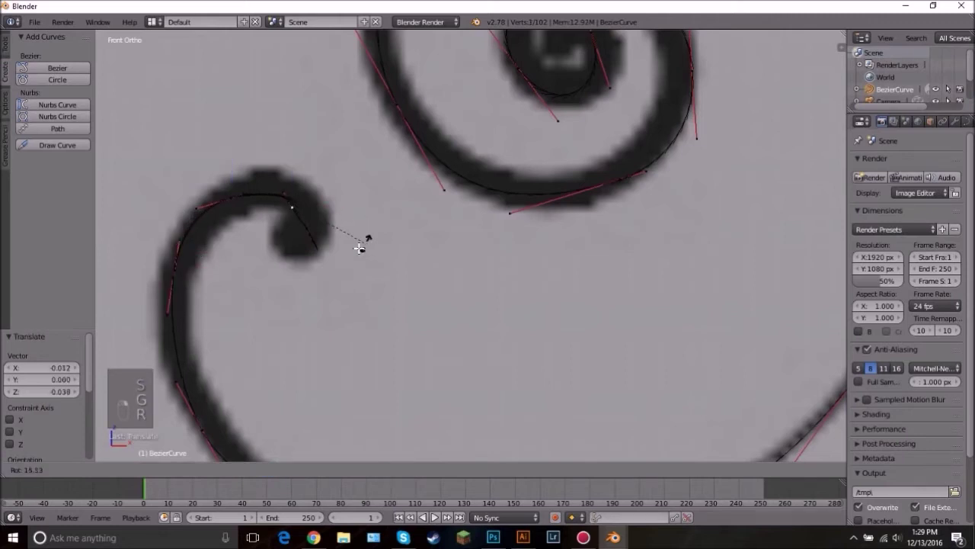
left_click(366, 231)
key("x")
left_click(305, 189)
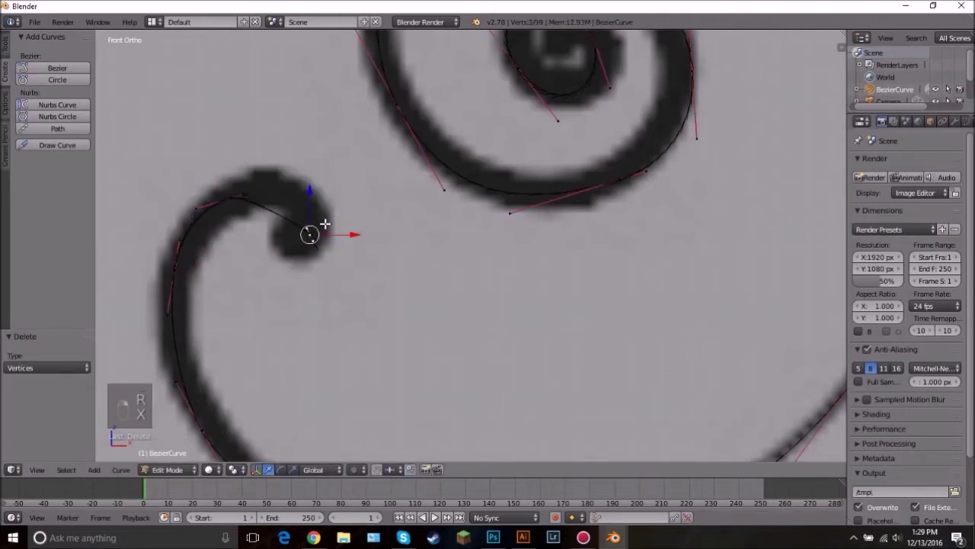
Step: Pull out the handle of the control point at the hook's tip and move the curve's end point into the dark blob
right_click(306, 222)
right_click(305, 181)
key("g")
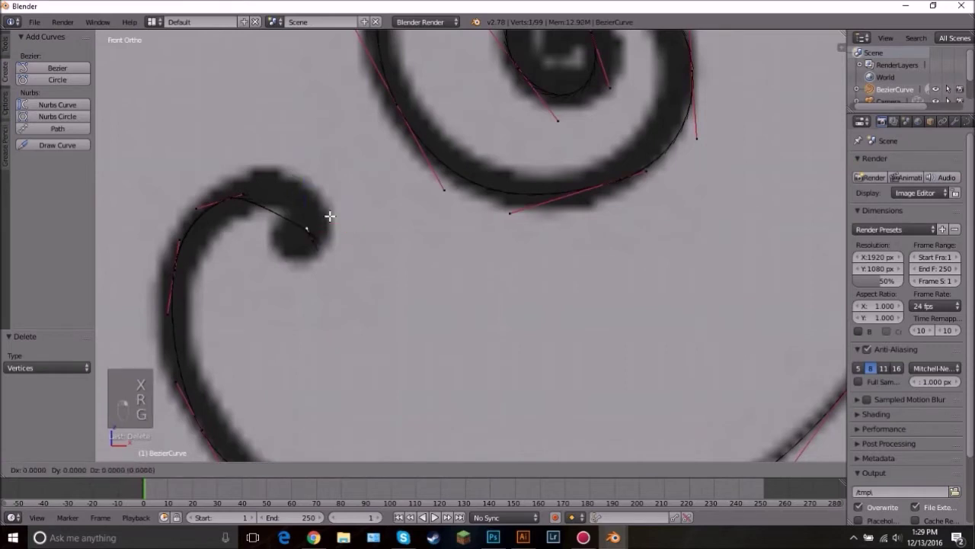
left_click(329, 186)
right_click(310, 243)
key("g")
left_click(309, 242)
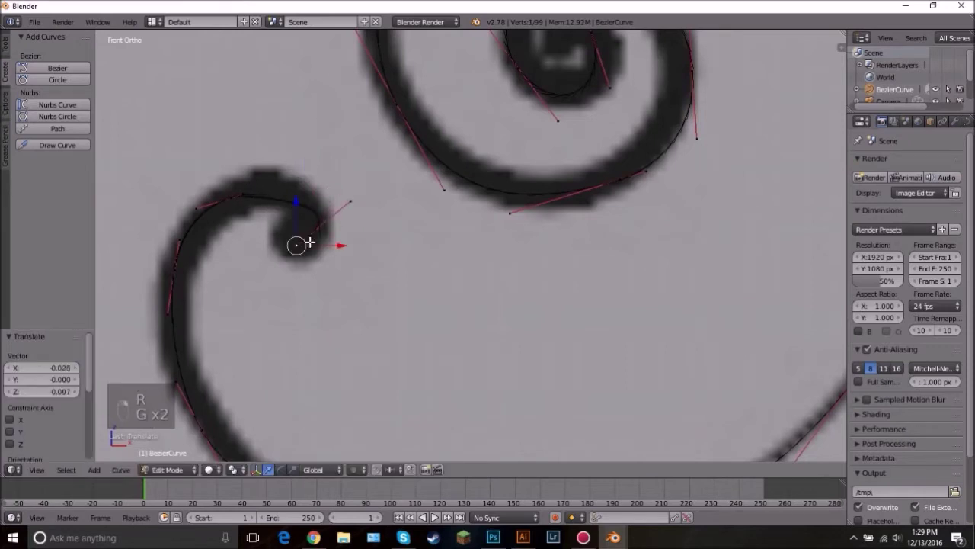
Step: Reposition the handles at the hook's tip so the curve rounds into the blob, and return to Object Mode
key("g")
right_click(339, 230)
key("g")
left_click(322, 212)
key("g")
left_click(316, 172)
key("Tab")
scroll(384, 227, "down", 5)
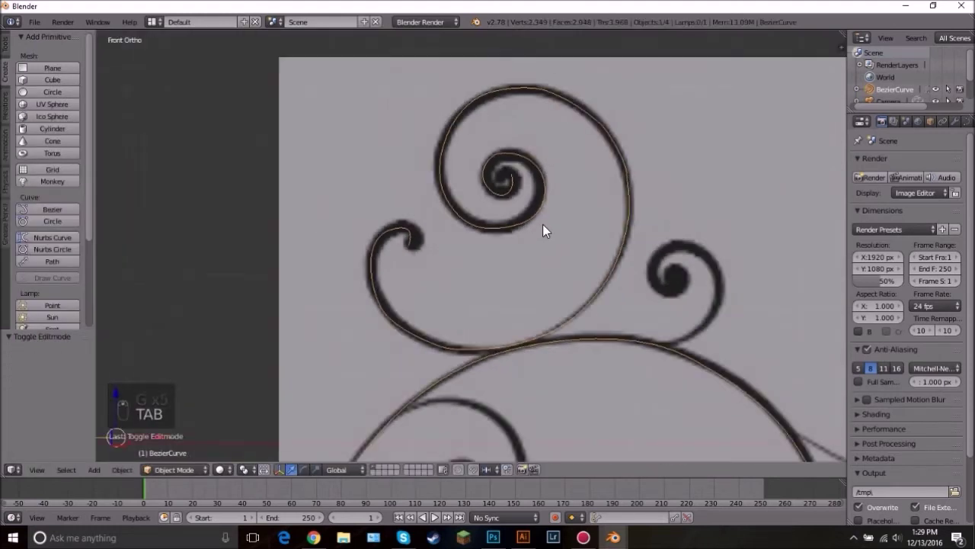
scroll(313, 267, "up", 1)
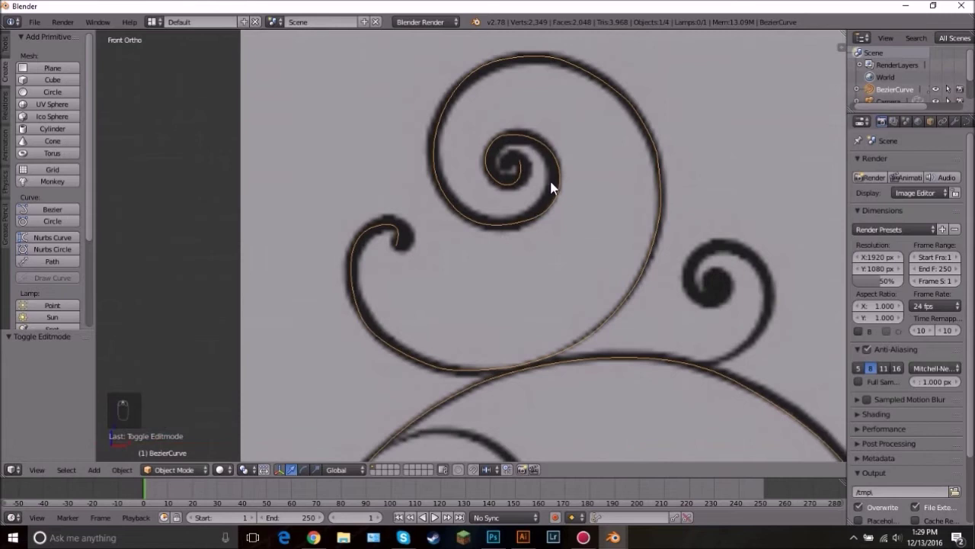
Step: Enlarge the handles of the control point on the hooked branch's bottom section, and leave Edit Mode
key("Tab")
scroll(485, 394, "up", 6)
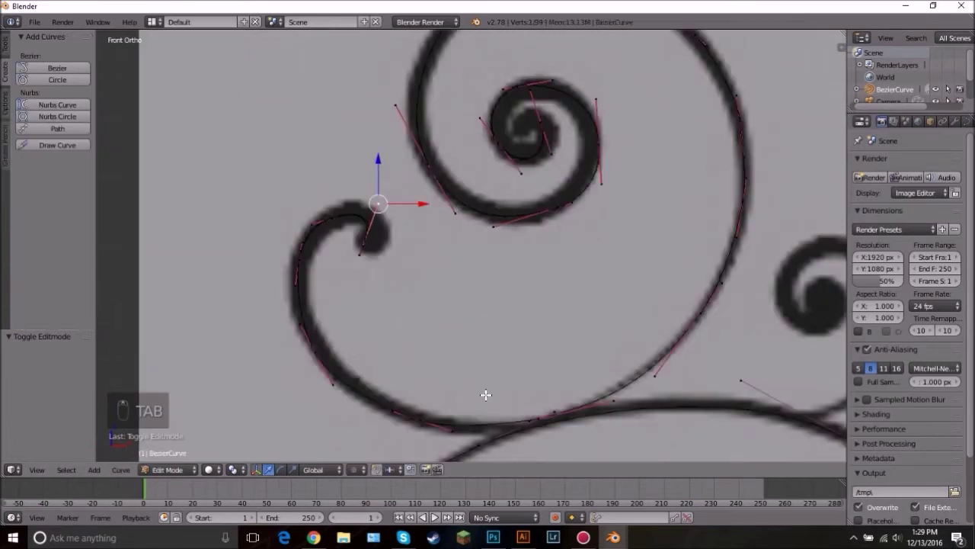
key("s")
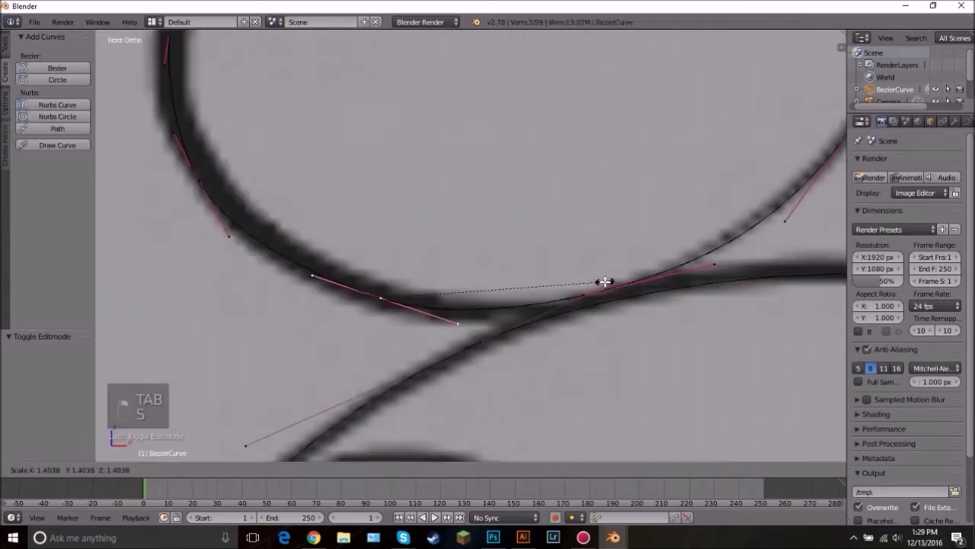
left_click(606, 282)
key("Tab")
scroll(599, 277, "down", 6)
scroll(595, 279, "down", 1)
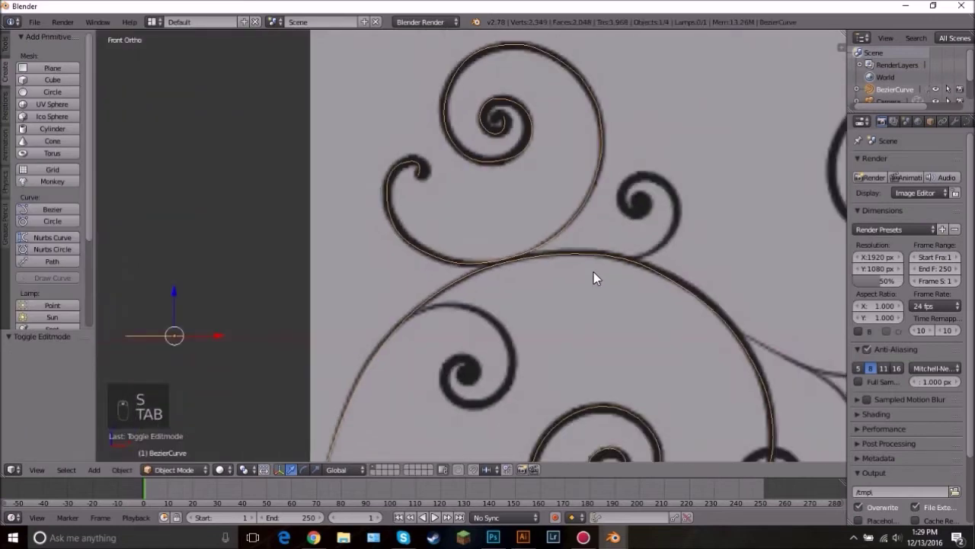
Step: Select the entire linked upper-left swirl in Edit Mode and place a duplicate of it over the upper-right swirl
scroll(593, 279, "down", 3)
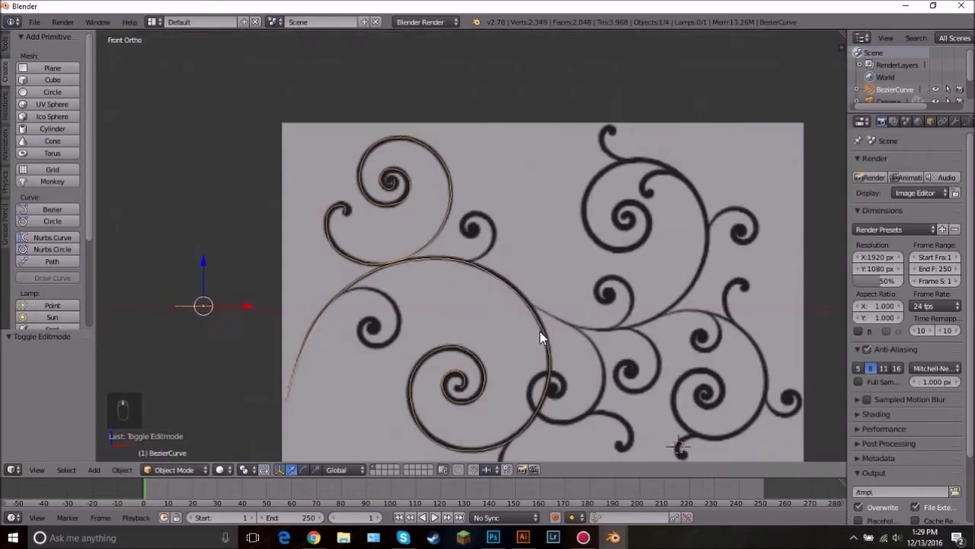
middle_click_drag(329, 253, 248, 221, "shift")
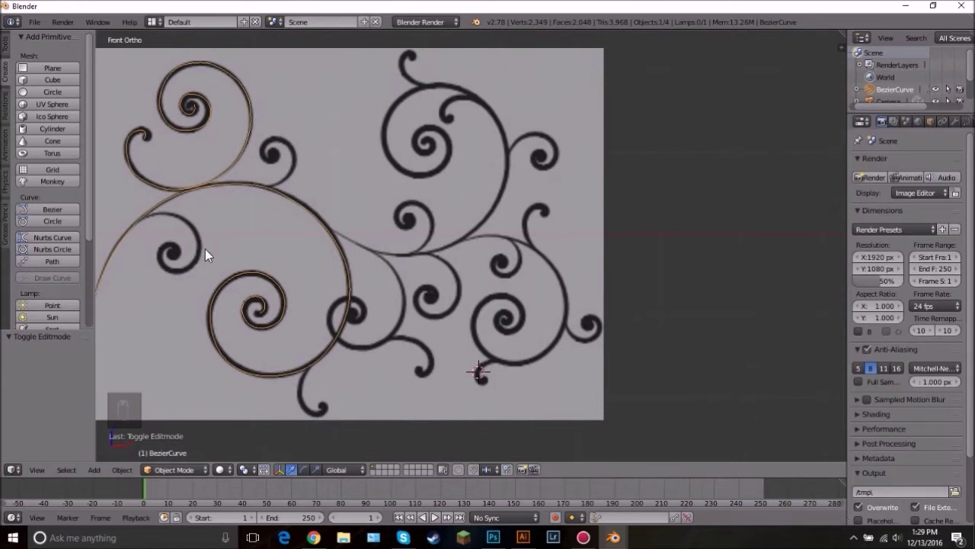
scroll(352, 205, "up", 1)
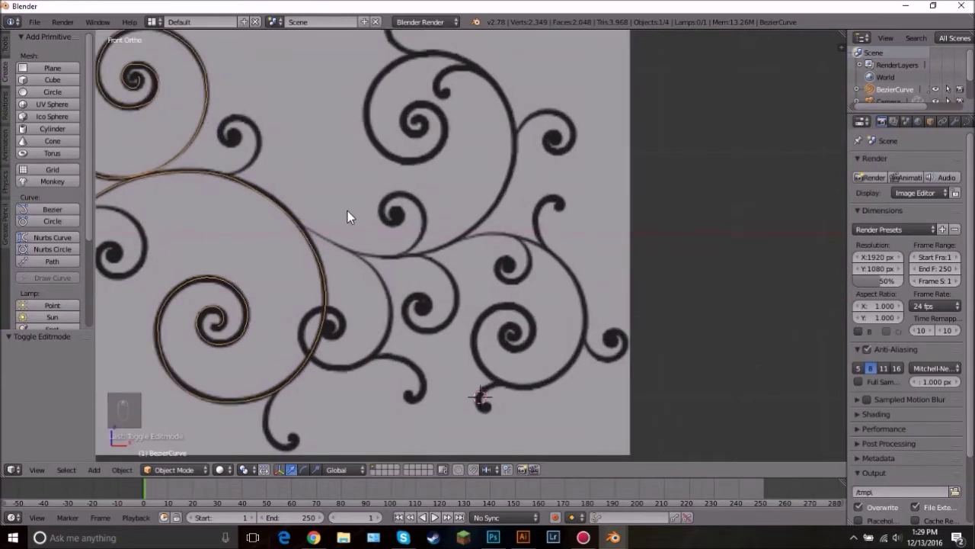
scroll(354, 209, "down", 1)
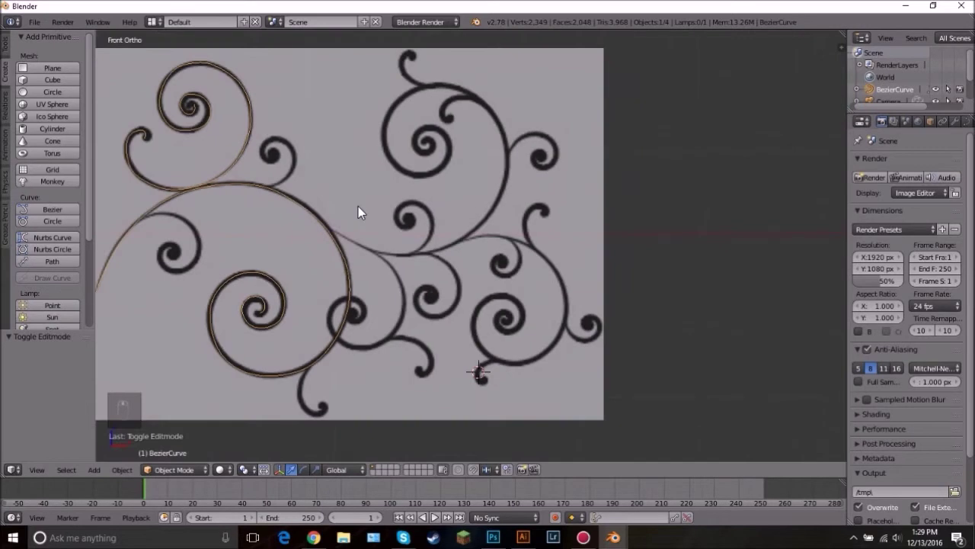
middle_click_drag(184, 124, 366, 186, "shift")
scroll(247, 145, "up", 2)
key("Tab")
right_click(272, 141)
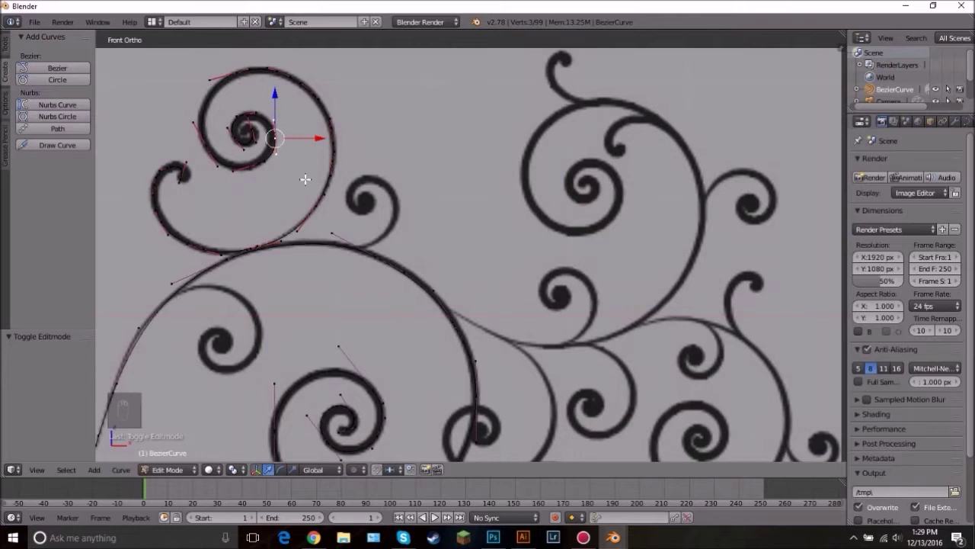
key("ctrl+l")
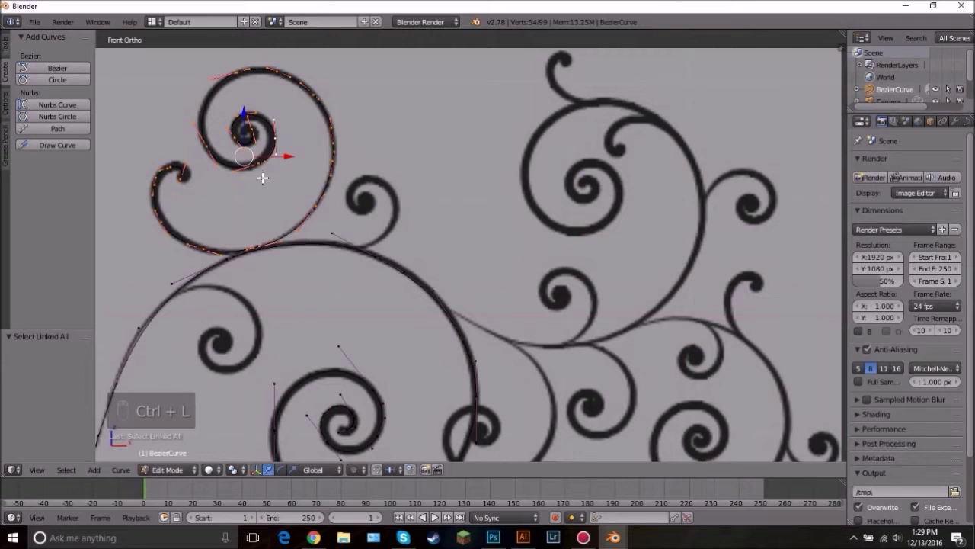
key("shift+d")
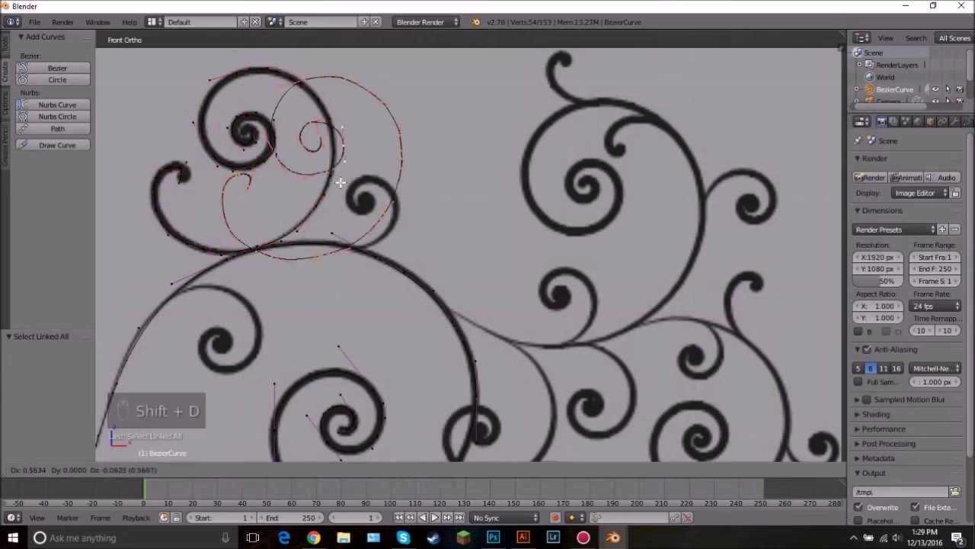
left_click(633, 239)
Step: Scale, move and rotate the duplicated swirl by about -24° so it follows the upper-right swirl's stroke
key("s")
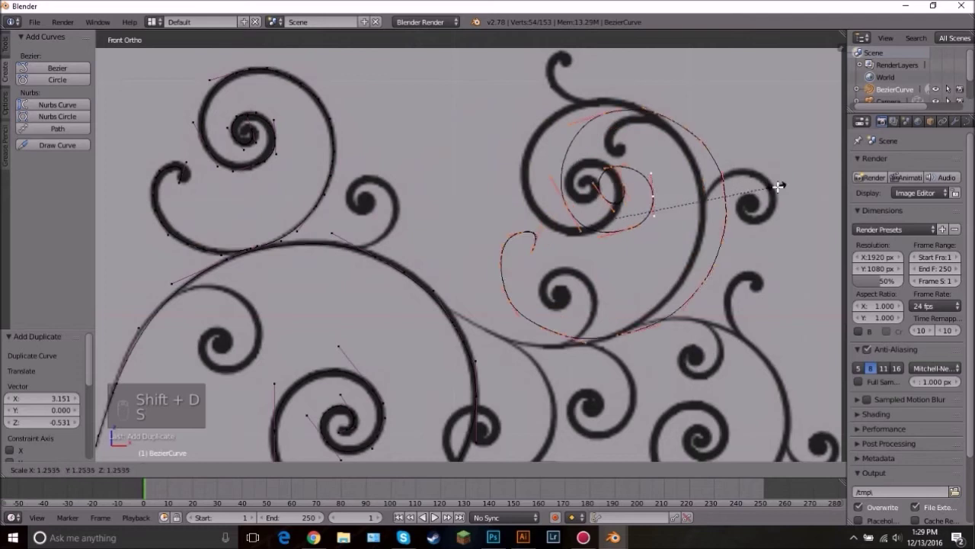
left_click(771, 176)
key("g")
left_click(746, 166)
key("s")
left_click(762, 141)
key("r")
left_click(746, 83)
key("g")
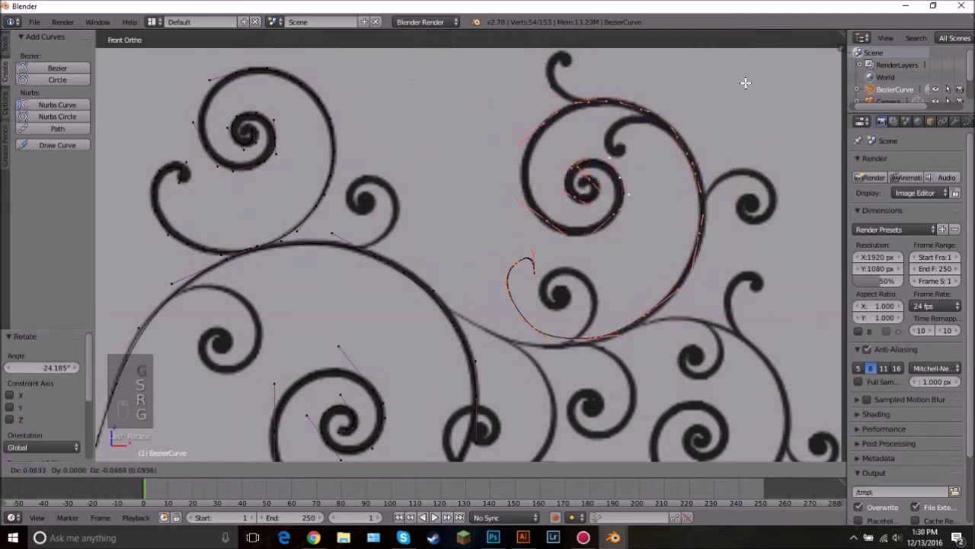
left_click(746, 84)
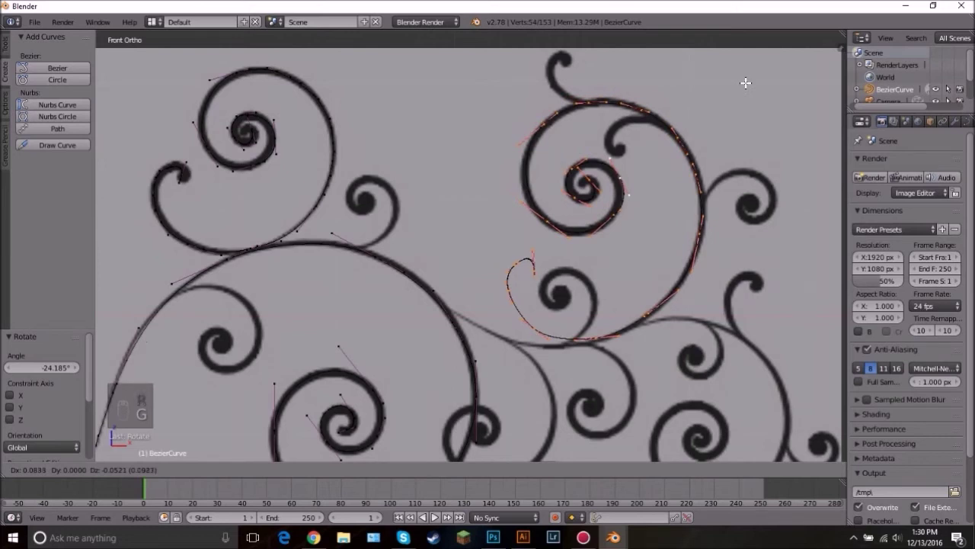
Step: Box-select the duplicate's unneeded hooked tail and delete its vertices
key("Tab")
scroll(676, 323, "up", 2)
middle_click_drag(622, 298, 563, 258, "shift")
scroll(564, 258, "up", 4)
key("Tab")
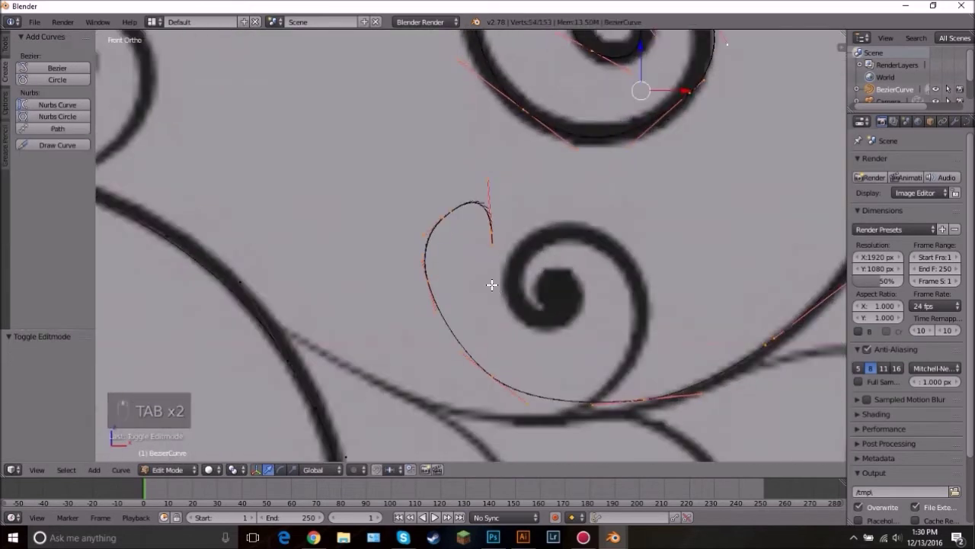
key("a")
key("a")
key("a")
key("b")
left_click_drag(372, 166, 528, 341)
key("b")
left_click_drag(451, 328, 546, 400)
key("x")
left_click(644, 348)
Step: Move the duplicate's remaining lower end point onto the thin stem stroke, and return to Object Mode
right_click(643, 399)
key("g")
left_click(650, 402)
key("Tab")
scroll(589, 283, "down", 5)
scroll(594, 276, "up", 2)
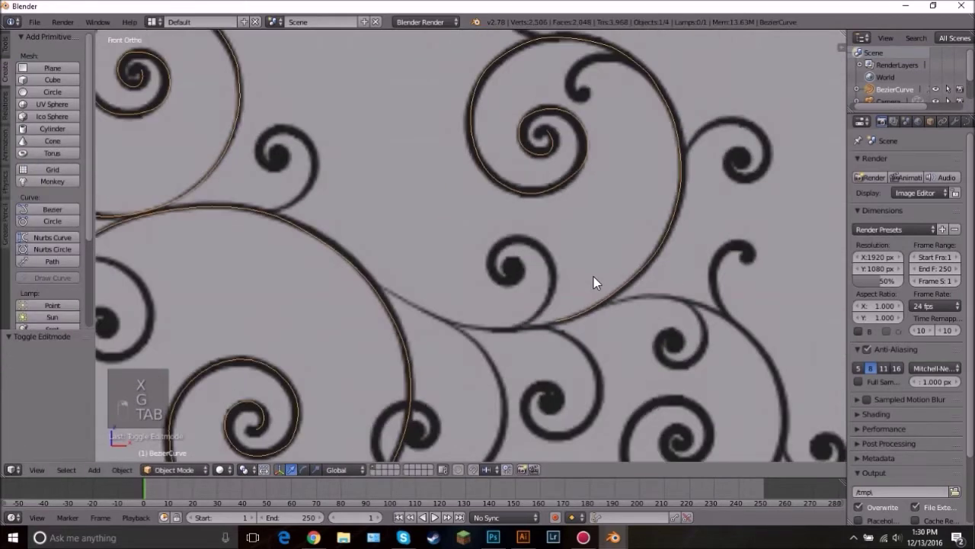
scroll(244, 160, "down", 3)
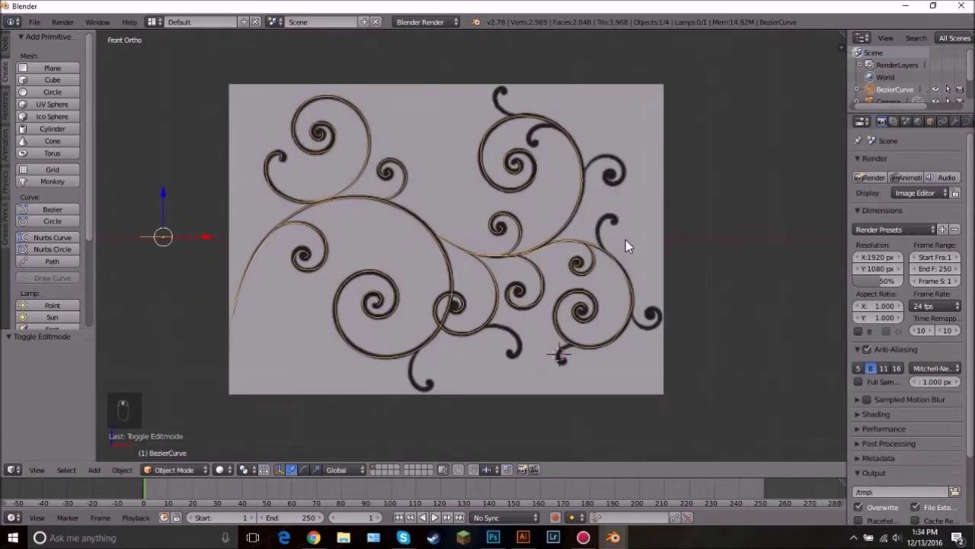
Step: Place the 3D cursor on the untraced curl branching off the upper-right swirl
scroll(621, 236, "down", 1)
scroll(286, 169, "up", 2)
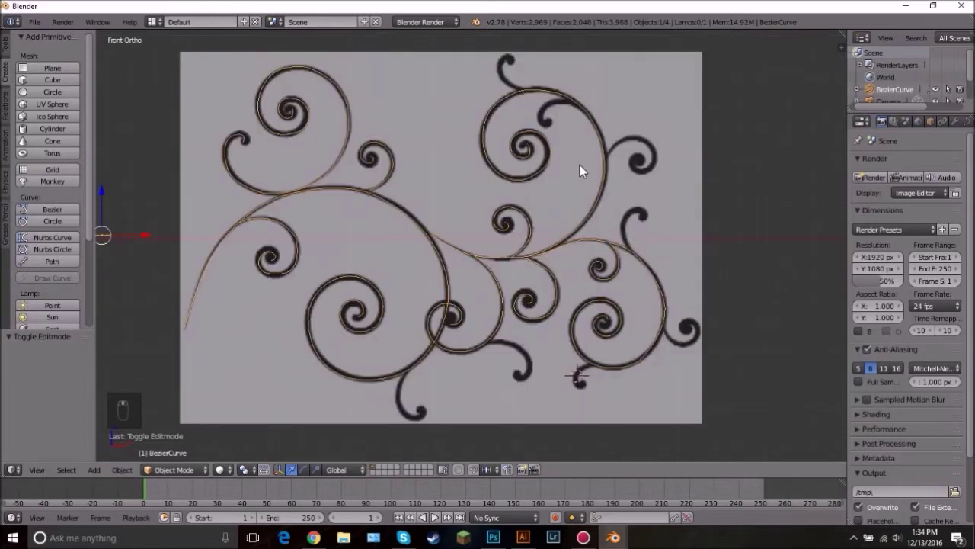
left_click(571, 375)
left_click_drag(636, 142, 571, 183)
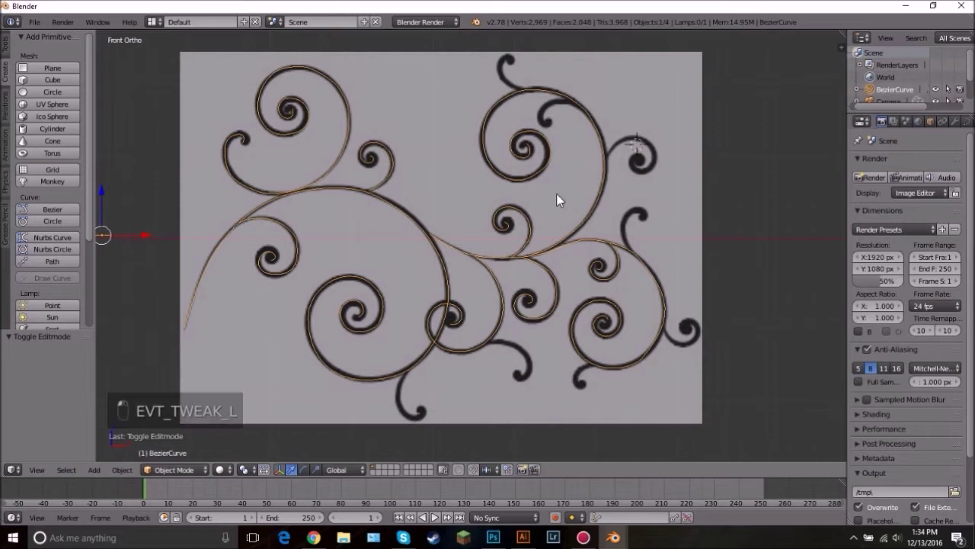
Step: Move the bottom point of the small curl below the stem's middle onto its background stroke, and return to Object Mode
scroll(579, 206, "down", 1)
scroll(446, 220, "up", 2)
scroll(553, 277, "down", 3)
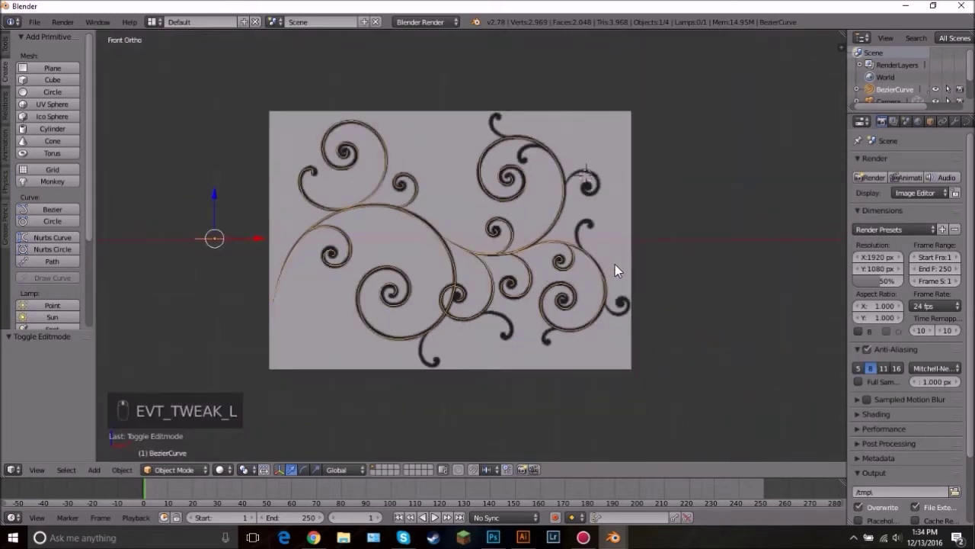
scroll(617, 271, "up", 6)
key("Tab")
scroll(392, 226, "up", 2)
right_click(320, 208)
key("g")
left_click(322, 219)
key("Tab")
scroll(427, 184, "down", 2)
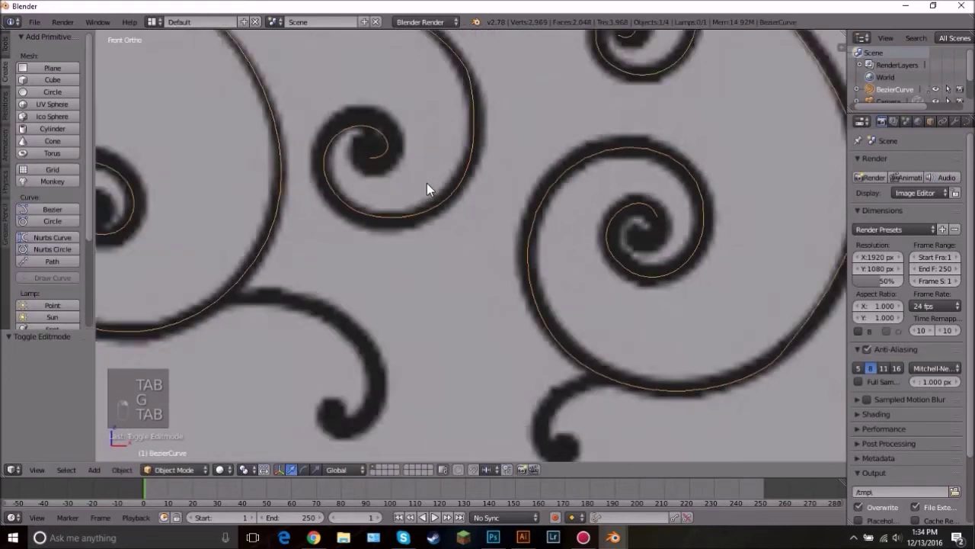
Step: Box-select the stray flat curve segment between the sphere and the reference image, and delete its vertices
scroll(427, 189, "down", 6)
key("a")
key("a")
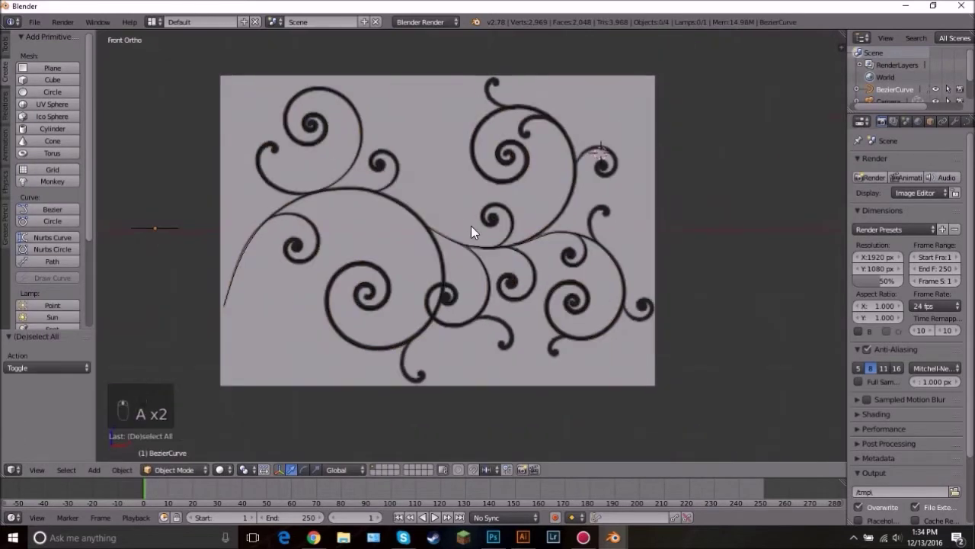
right_click(434, 240)
scroll(471, 219, "down", 2)
middle_click_drag(474, 220, 561, 253, "shift")
scroll(556, 252, "up", 4)
key("Tab")
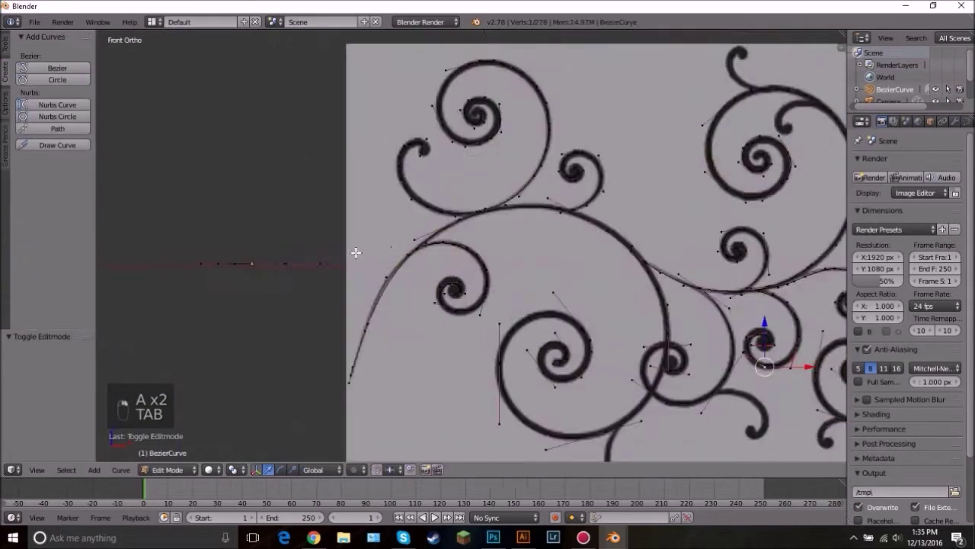
scroll(233, 252, "up", 2)
middle_click_drag(376, 259, 560, 255, "shift")
key("b")
key("b")
left_click_drag(222, 233, 493, 308)
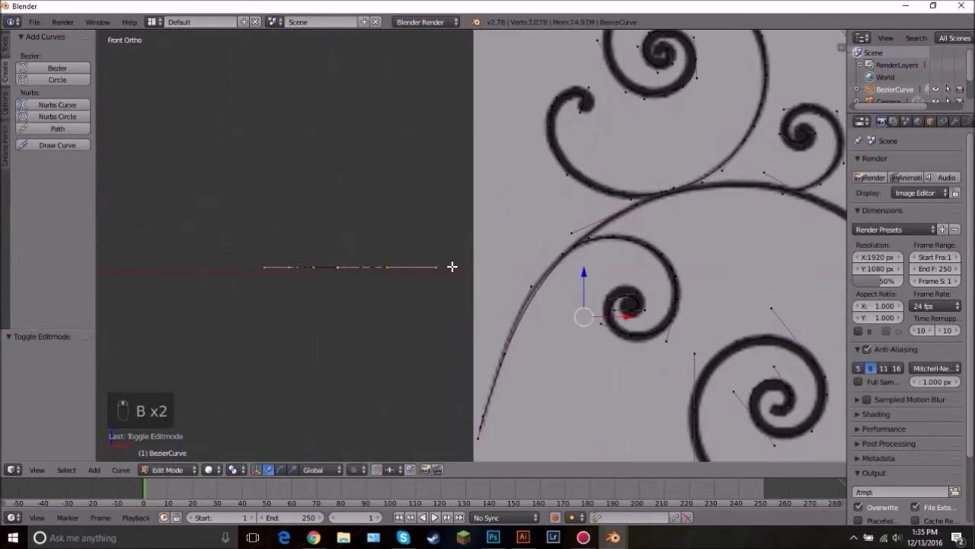
scroll(481, 241, "down", 5)
scroll(773, 289, "up", 4)
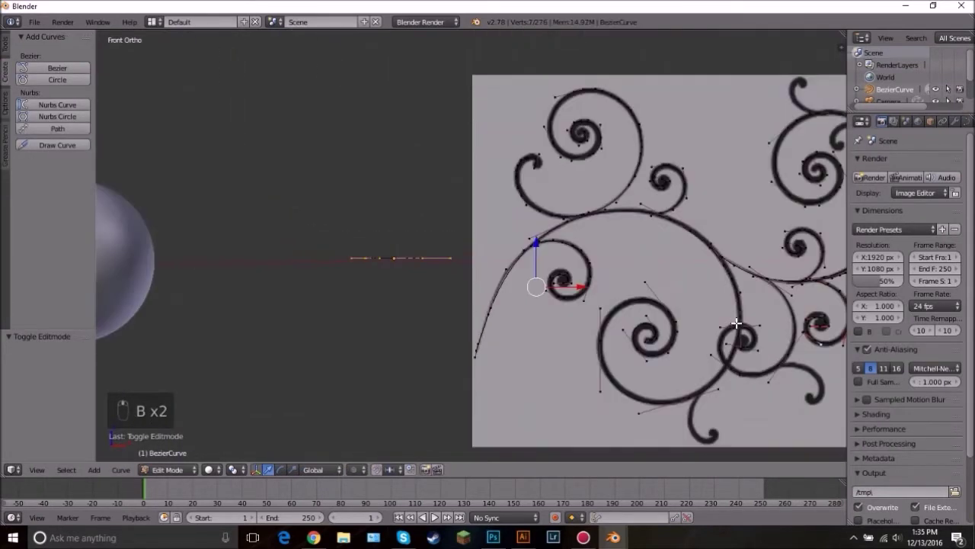
scroll(736, 324, "down", 4)
scroll(439, 236, "up", 5)
key("x")
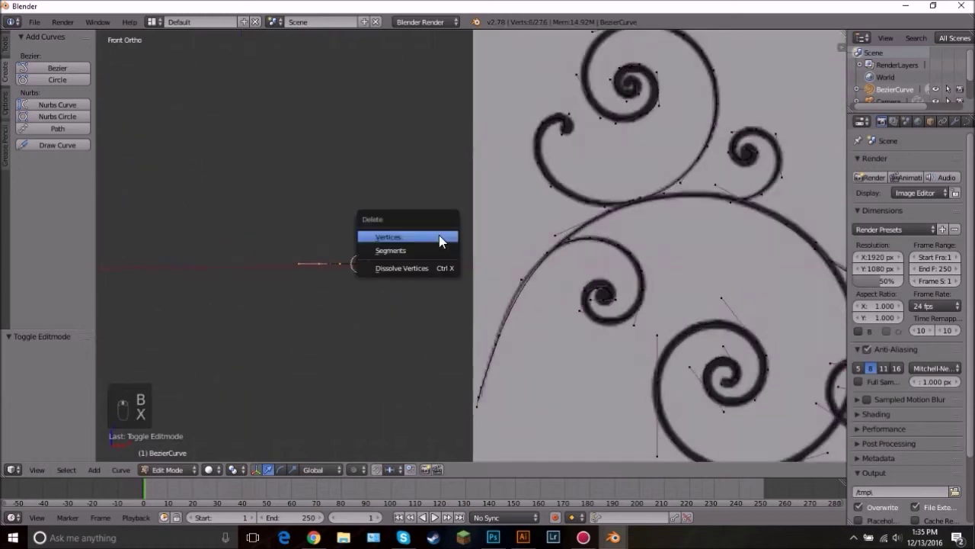
left_click(440, 238)
Step: In Object Mode, move the swirl curves about -8.13 along X toward the sphere and scale them by about 0.527
scroll(717, 259, "down", 3)
scroll(543, 250, "down", 2)
key("Tab")
scroll(636, 262, "down", 1)
key("g")
key("x")
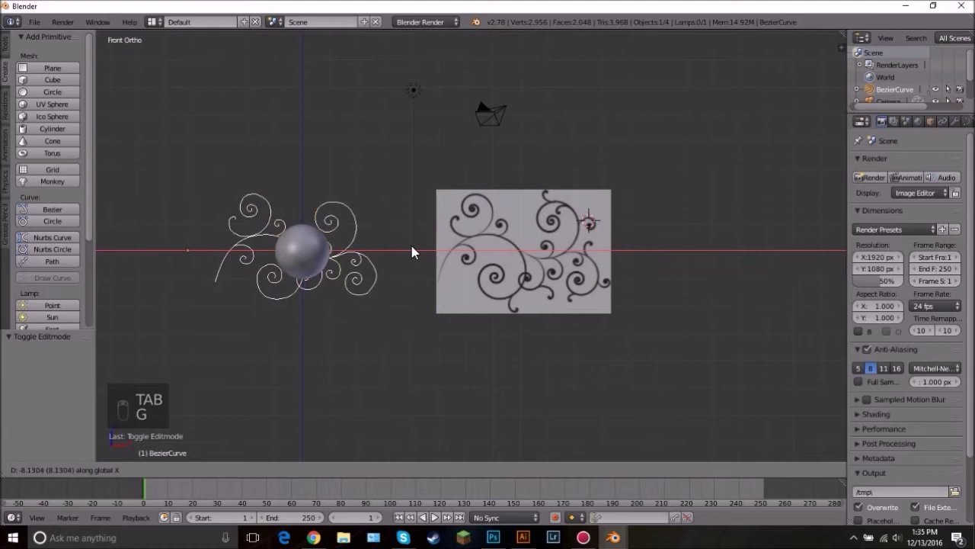
left_click(411, 245)
scroll(520, 228, "up", 2)
key("s")
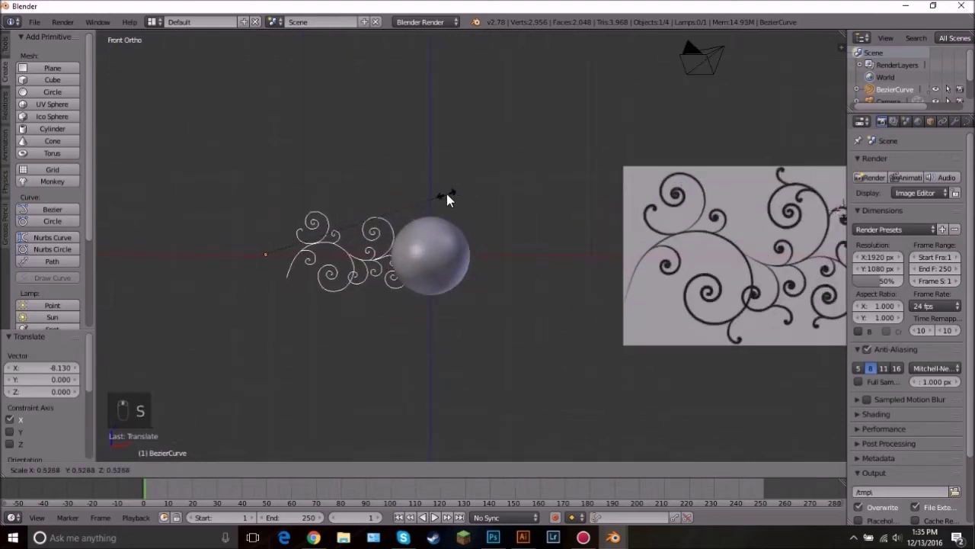
left_click(447, 193)
Step: Set the swirl curve object's origin to its geometry
scroll(381, 229, "up", 3)
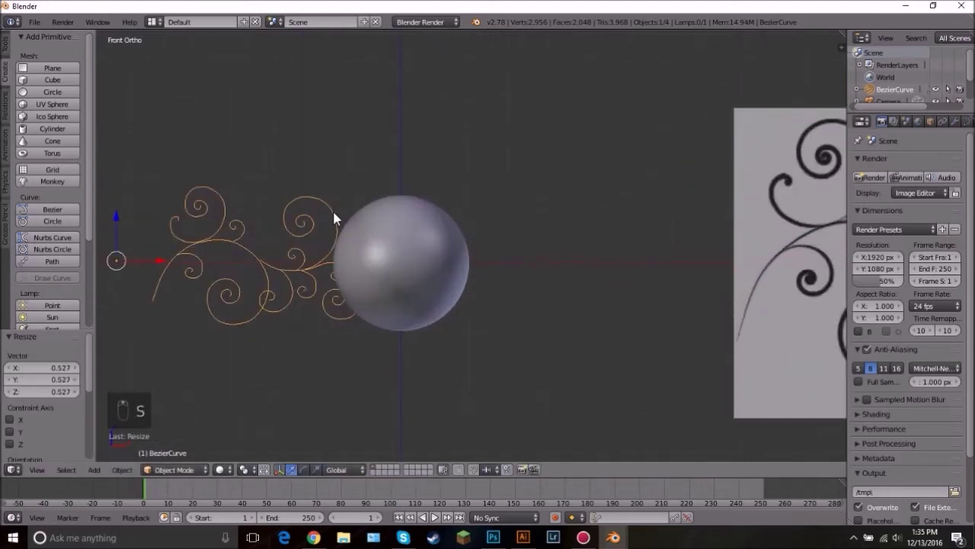
key("ctrl+alt+shift+c")
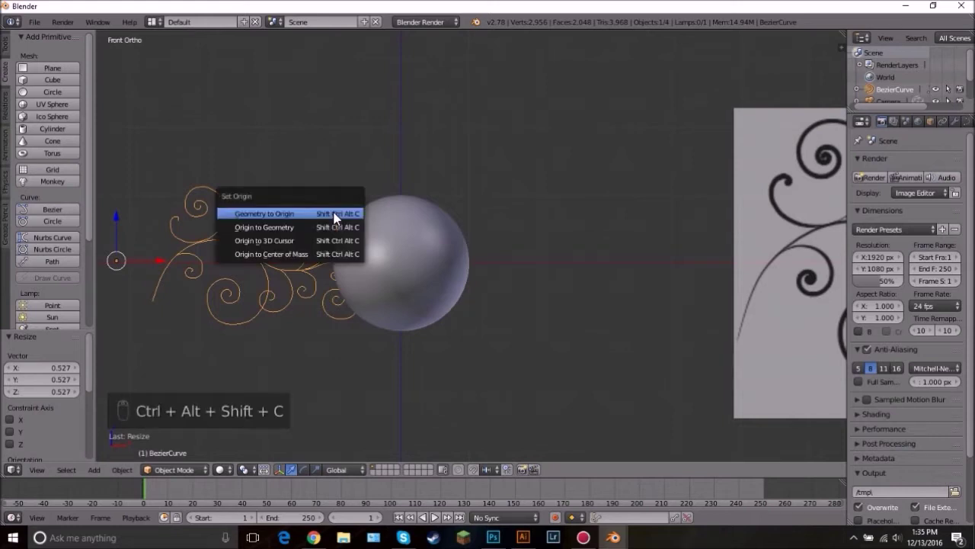
left_click(297, 230)
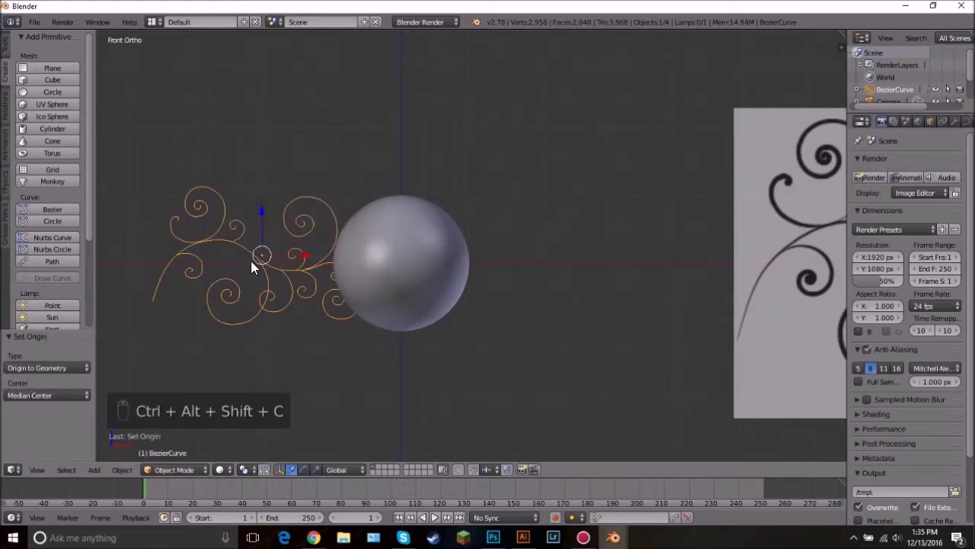
Step: Scale the swirl curves by about 0.672 and move them about 2.033 along X and 0.045 along Z over the sphere
scroll(229, 255, "up", 1)
key("s")
left_click(379, 203)
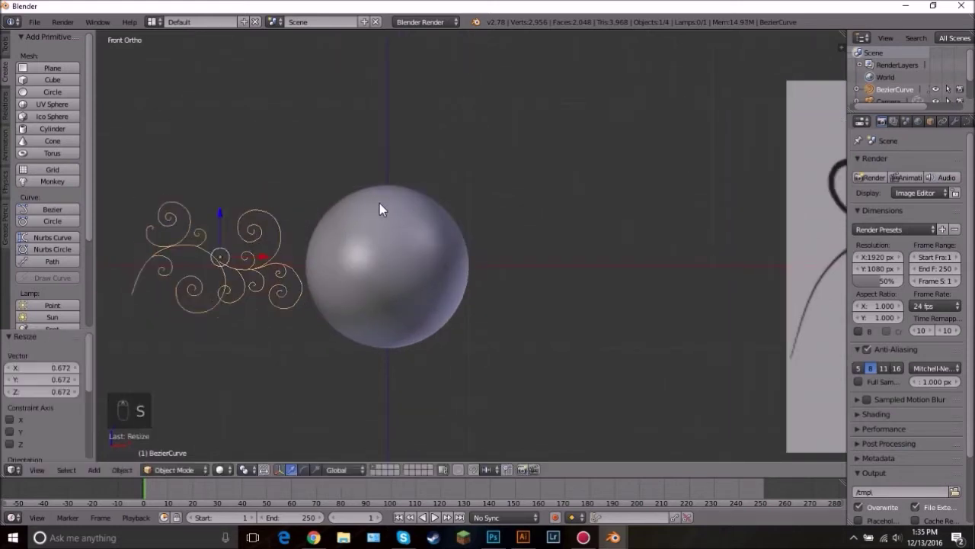
key("g")
left_click(544, 211)
Step: Move the swirl curves about -1.16 along Y so they sit in front of the sphere
middle_click_drag(544, 211, 618, 227)
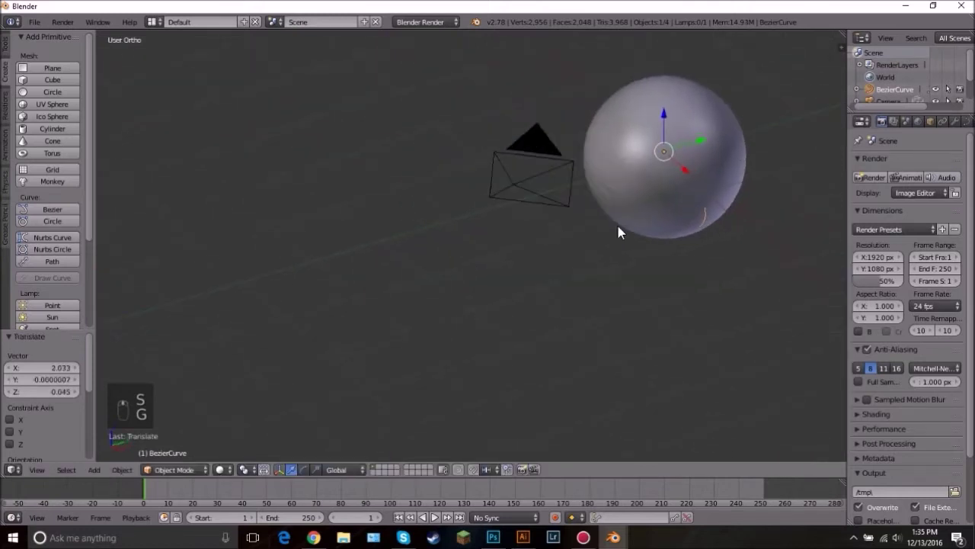
key("g")
key("y")
left_click(624, 164)
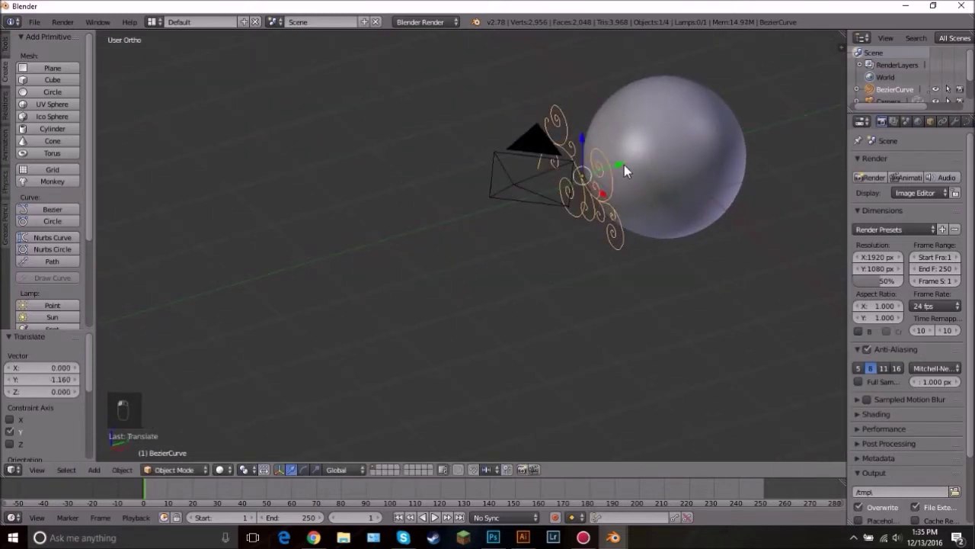
Step: In front view, scale the swirl curves by about 0.894 to fit within the sphere's outline
key("KP_1")
scroll(473, 235, "up", 2)
key("s")
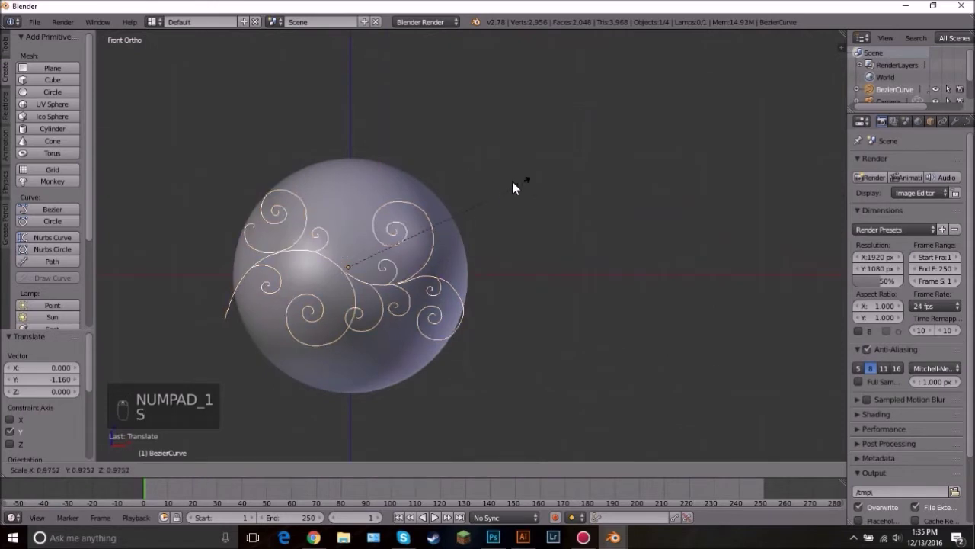
left_click(502, 182)
scroll(455, 191, "up", 1)
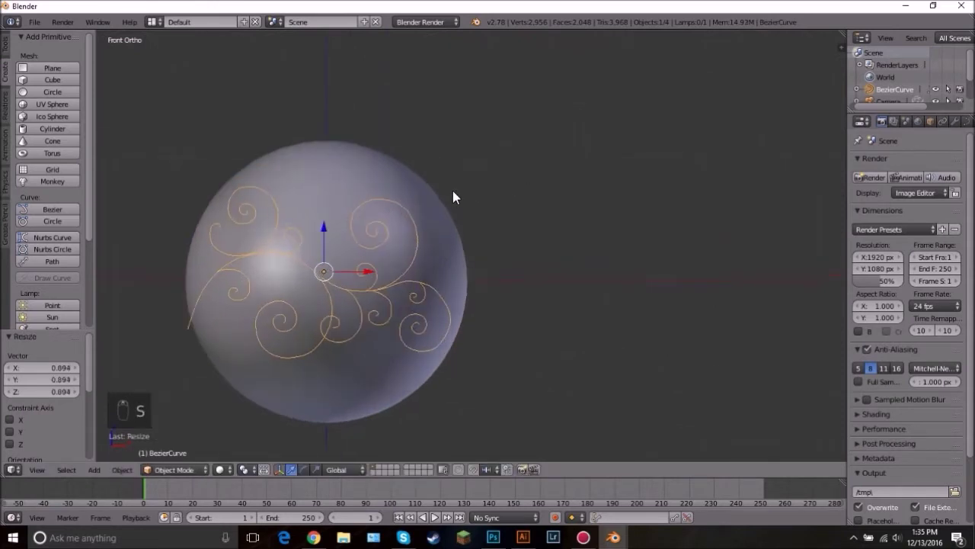
Step: Enlarge the swirl curves in two small adjustments to span the sphere's width, scaling by about 1.041 in the last one
middle_click_drag(516, 181, 600, 145, "shift")
scroll(601, 145, "up", 2)
key("s")
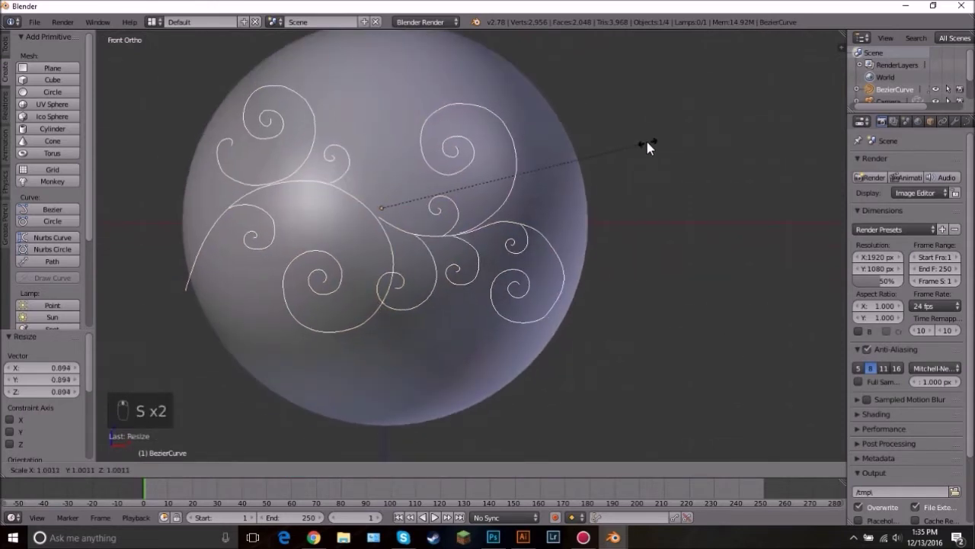
left_click(664, 143)
key("s")
left_click(708, 134)
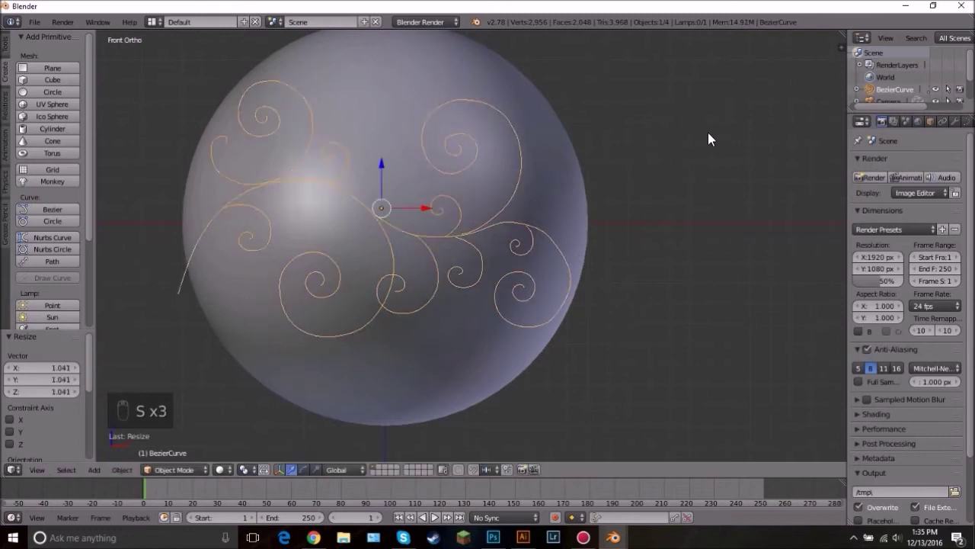
Step: Nudge the swirl curves about -0.015 along X and -0.003 along Z, and scale them by about 1.011
key("g")
left_click(703, 134)
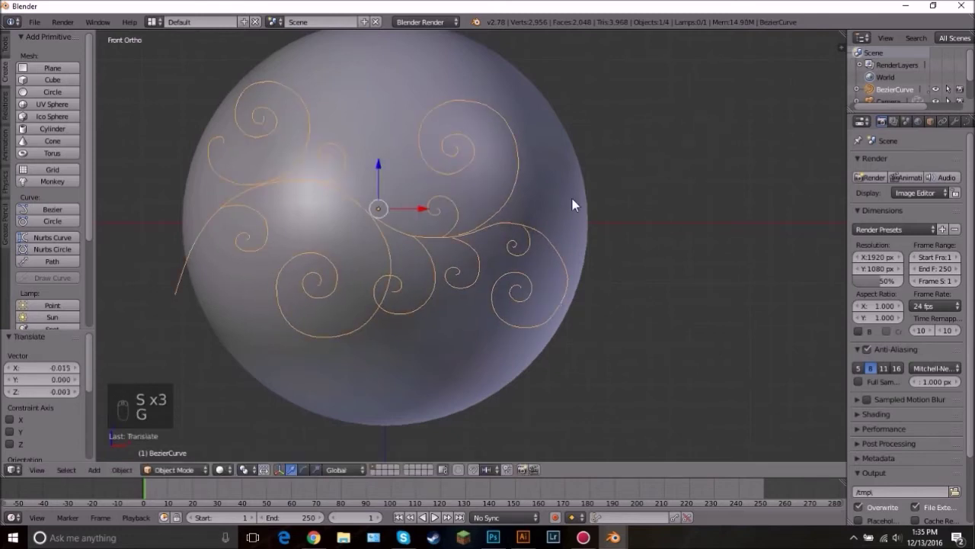
key("s")
left_click(635, 127)
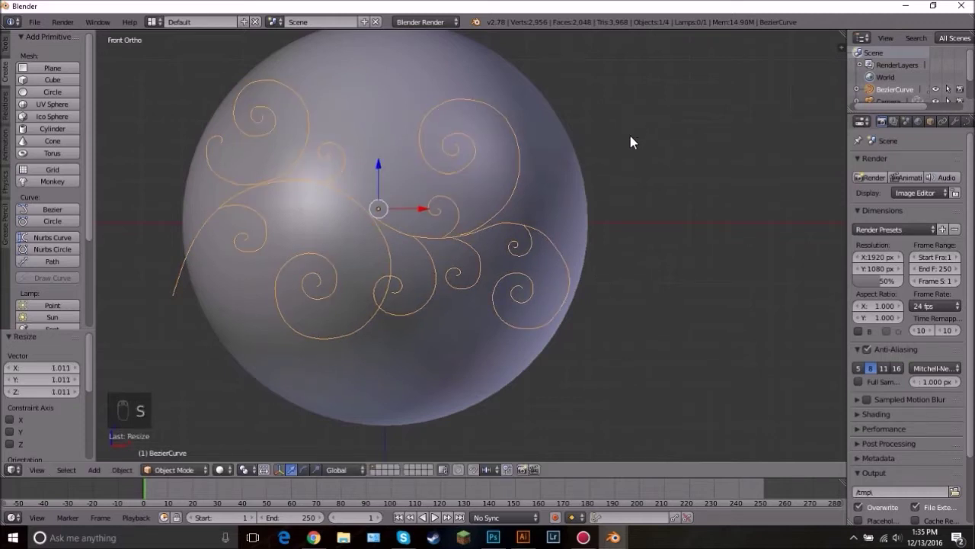
key("Tab")
scroll(520, 183, "up", 3)
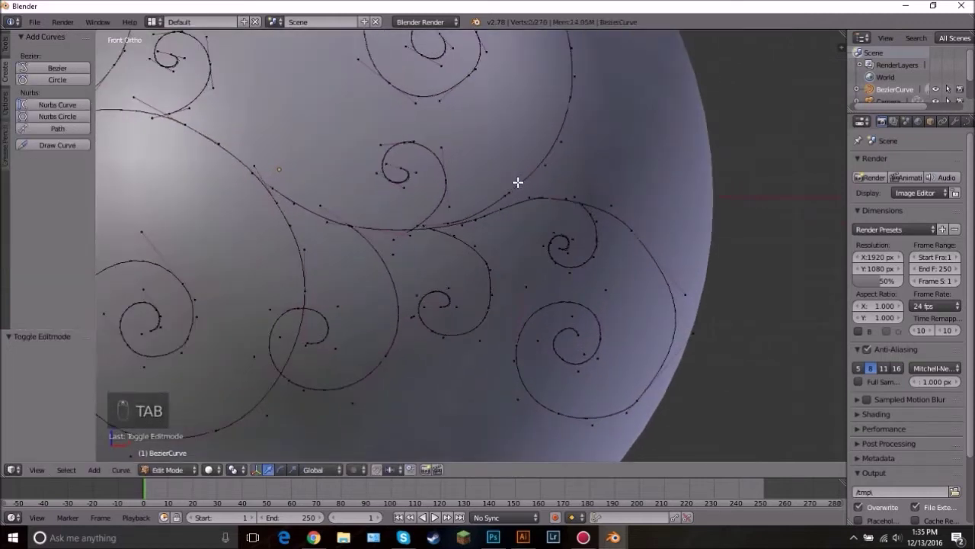
scroll(513, 194, "down", 3)
key("Tab")
scroll(512, 191, "down", 4)
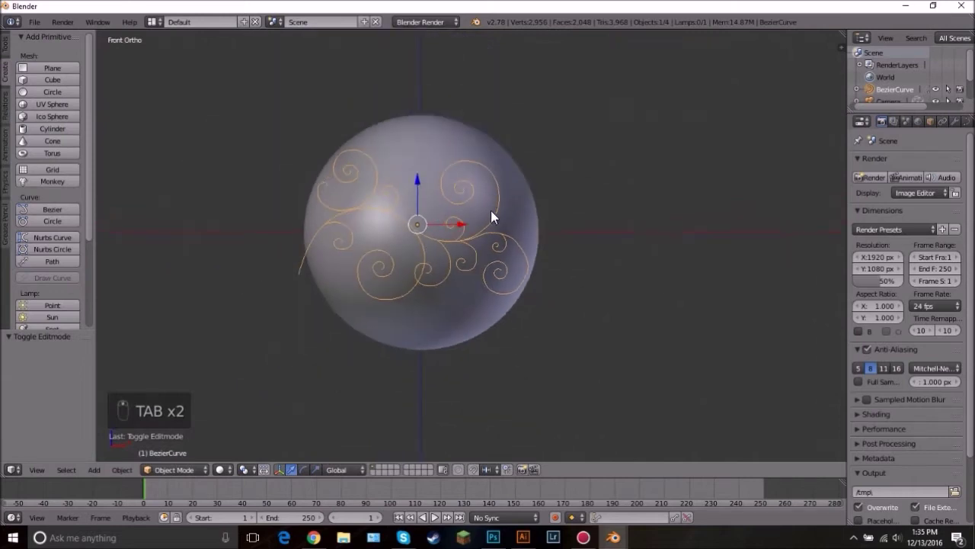
Step: Duplicate the swirl curves in place and move the duplicate to layer 2
scroll(473, 213, "down", 4)
key("shift+d")
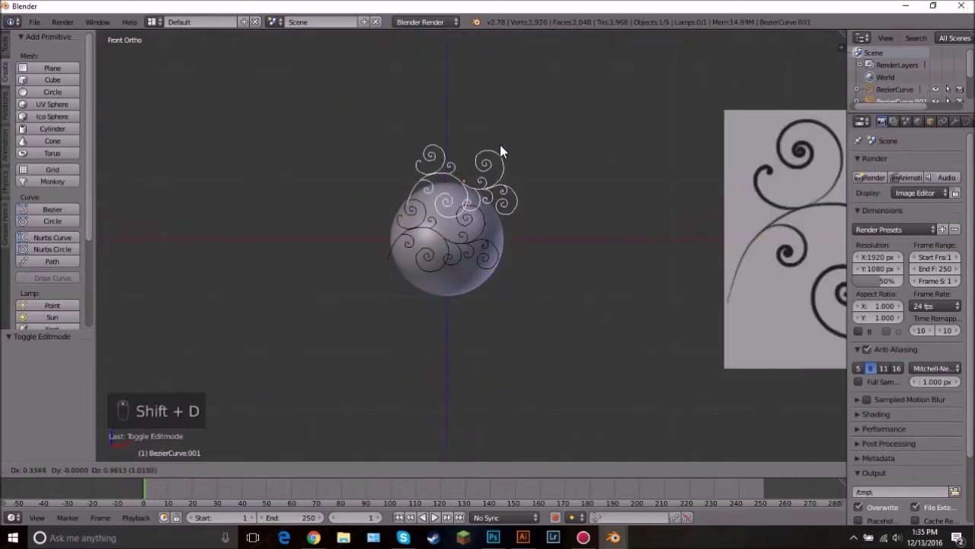
right_click(502, 151)
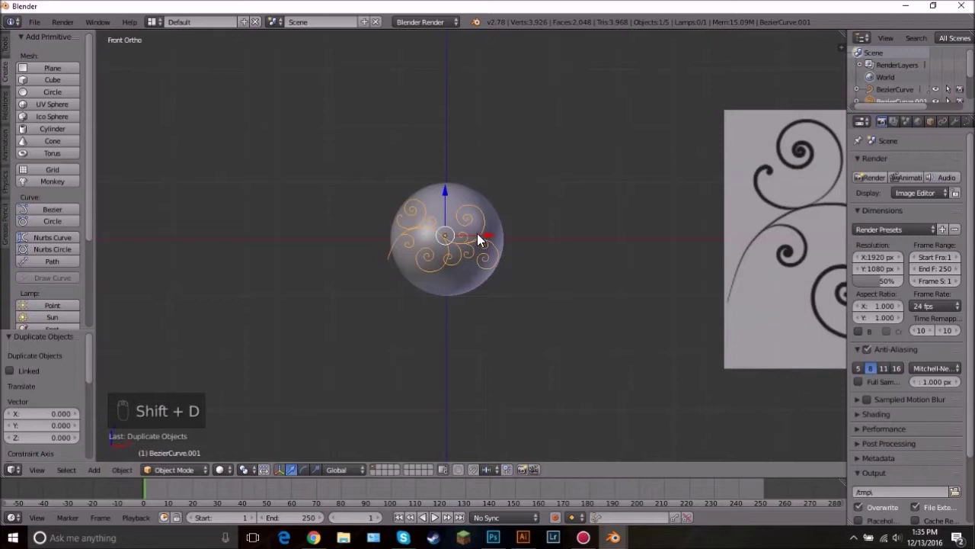
scroll(477, 233, "up", 2)
key("m")
key("2")
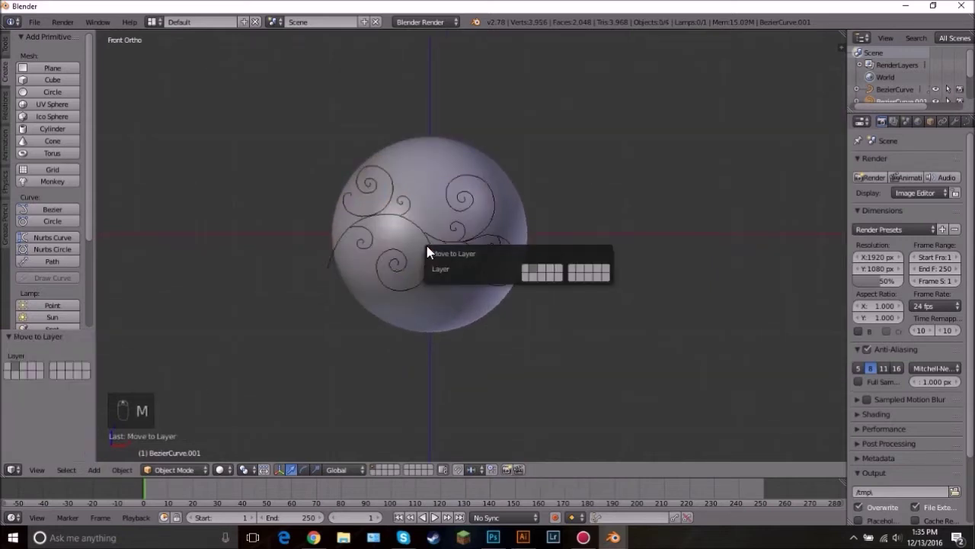
Step: Select the original swirl curves on the sphere and convert them to a mesh
scroll(386, 363, "up", 3)
right_click(453, 238)
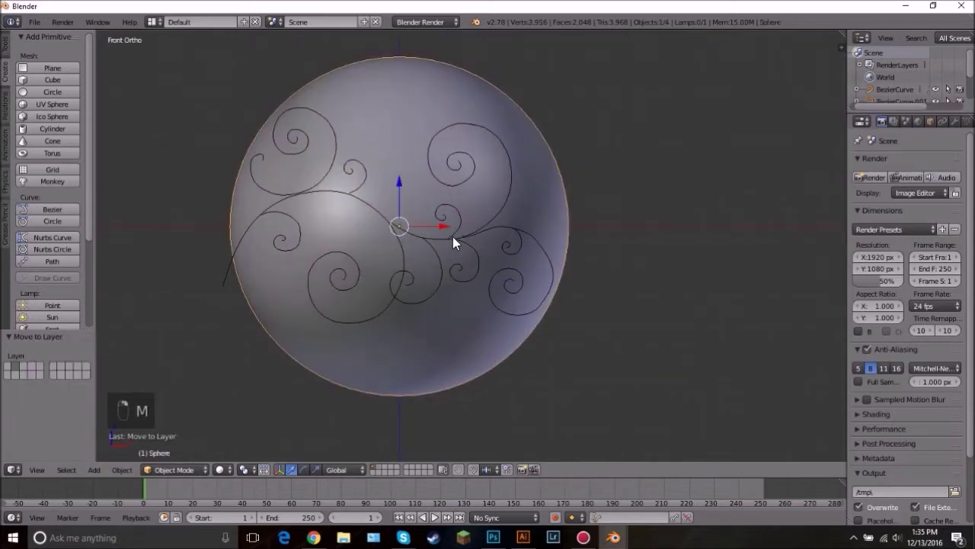
right_click(452, 236)
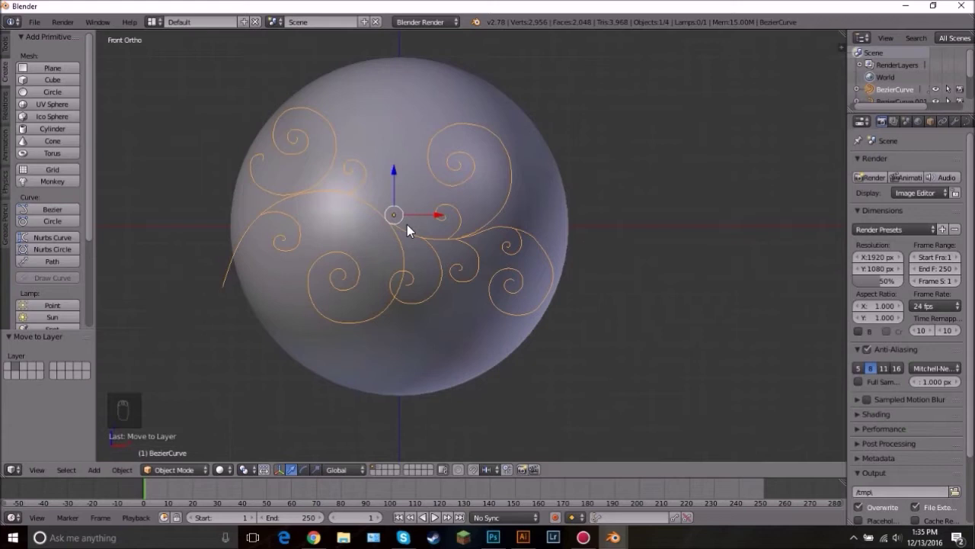
key("alt+c")
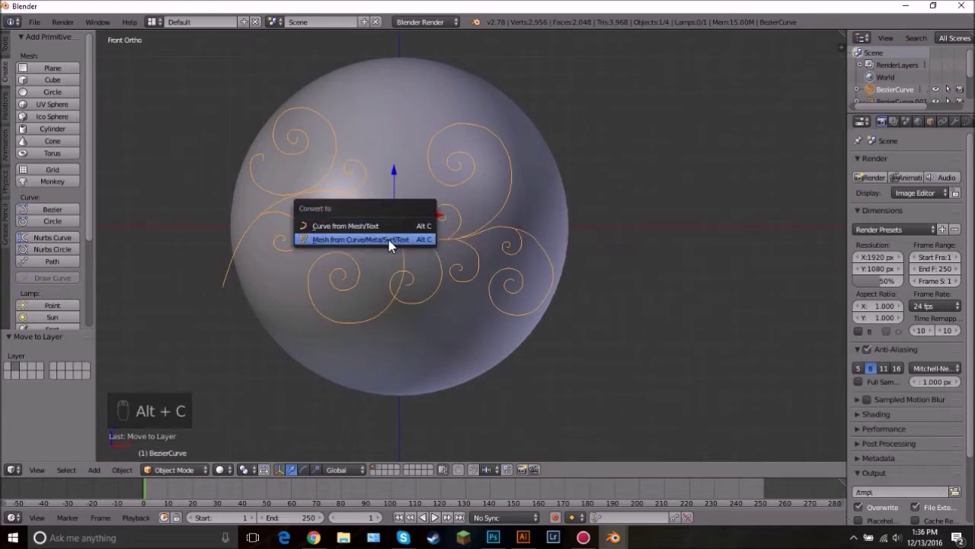
left_click(389, 240)
key("Tab")
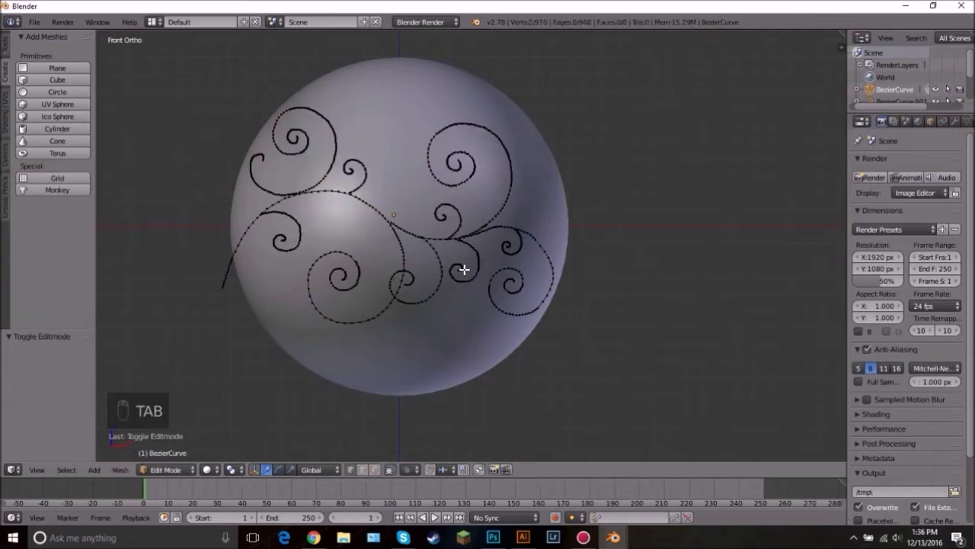
scroll(464, 269, "up", 4)
right_click(456, 220)
key("g")
right_click(513, 433)
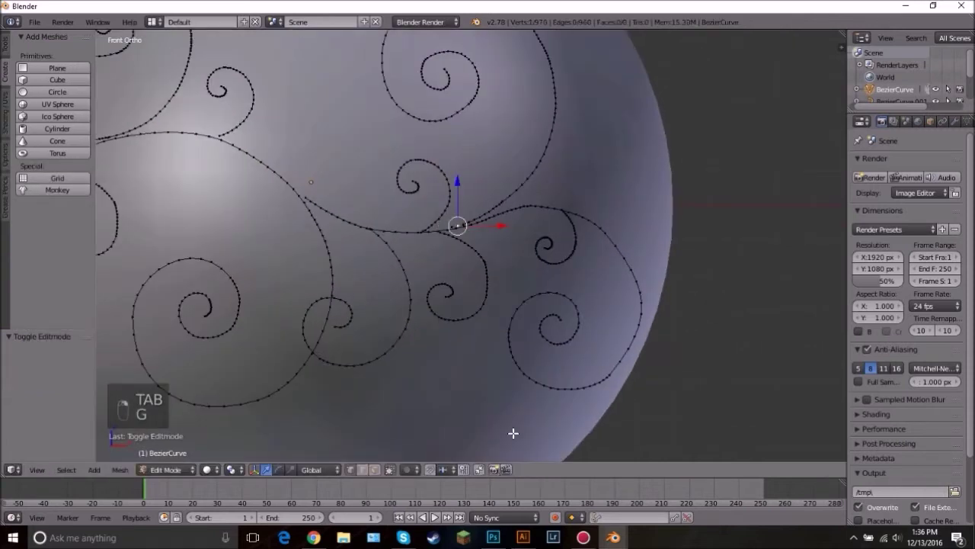
key("Tab")
Step: Set the pivot point to Individual Origins for the converted swirl mesh
scroll(410, 316, "down", 4)
scroll(414, 301, "up", 2)
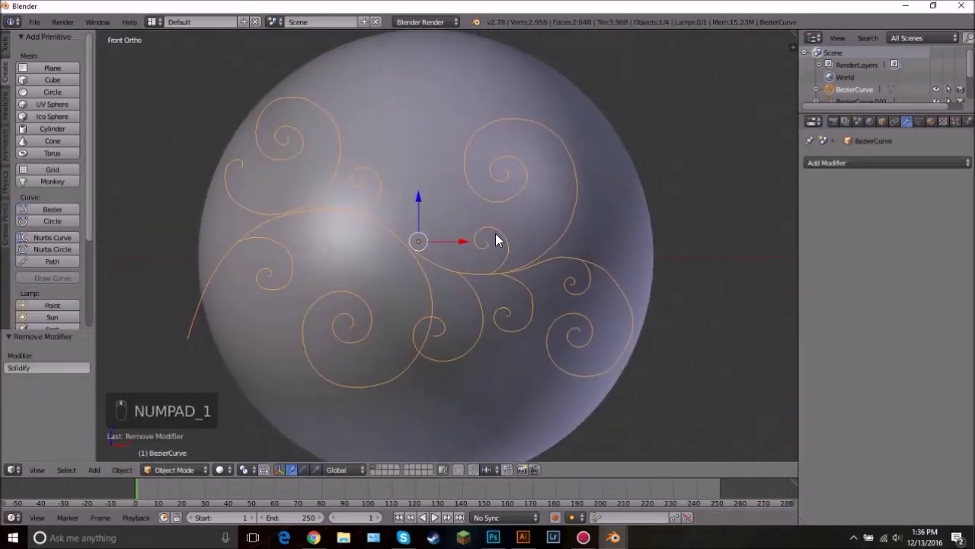
scroll(495, 240, "up", 2)
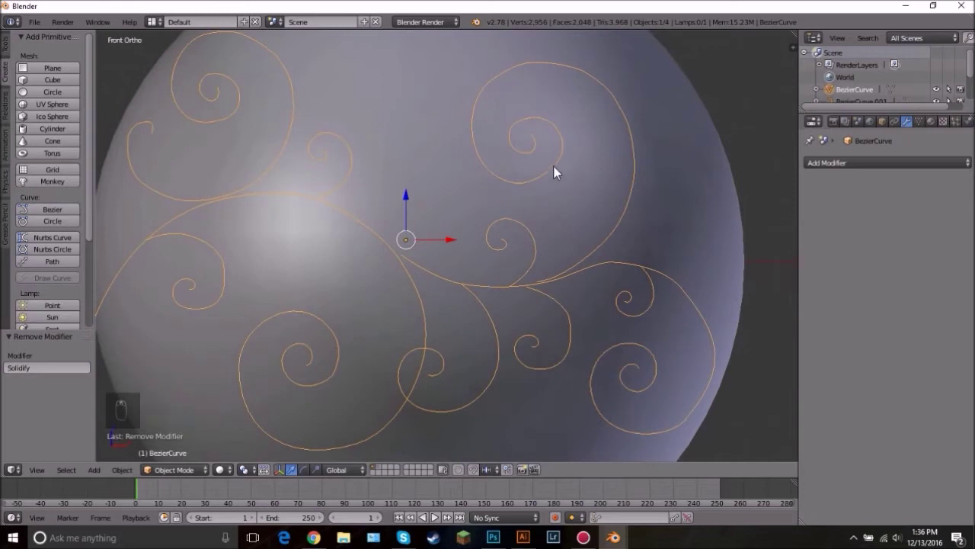
left_click(242, 468)
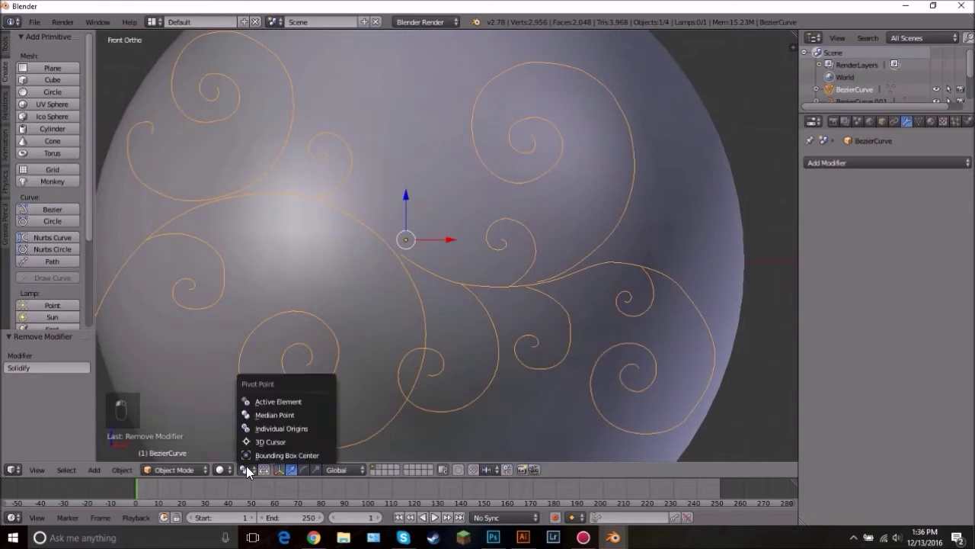
left_click(290, 428)
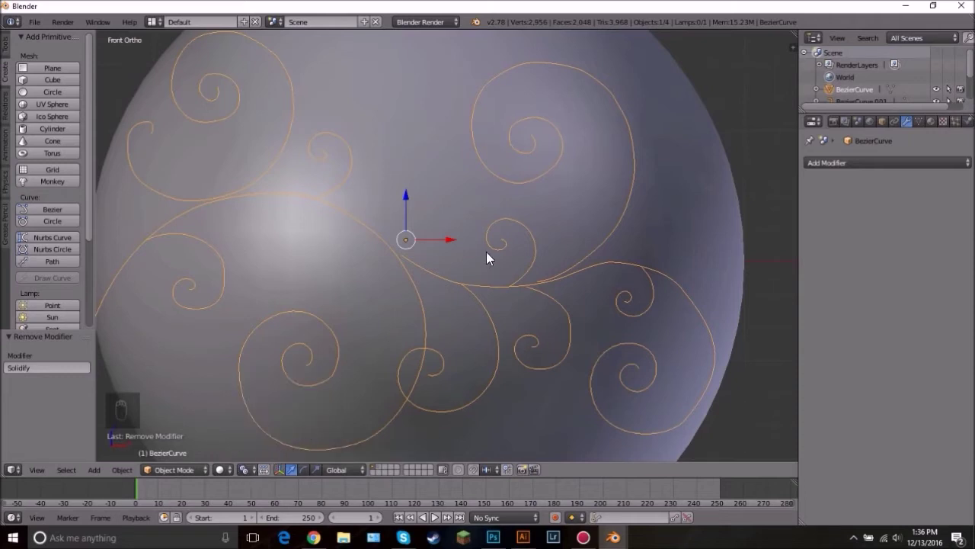
Step: Extrude all swirl vertices in place and scale the extrusion by about 1.08 to turn the lines into flat ribbons
key("Tab")
key("a")
key("a")
key("a")
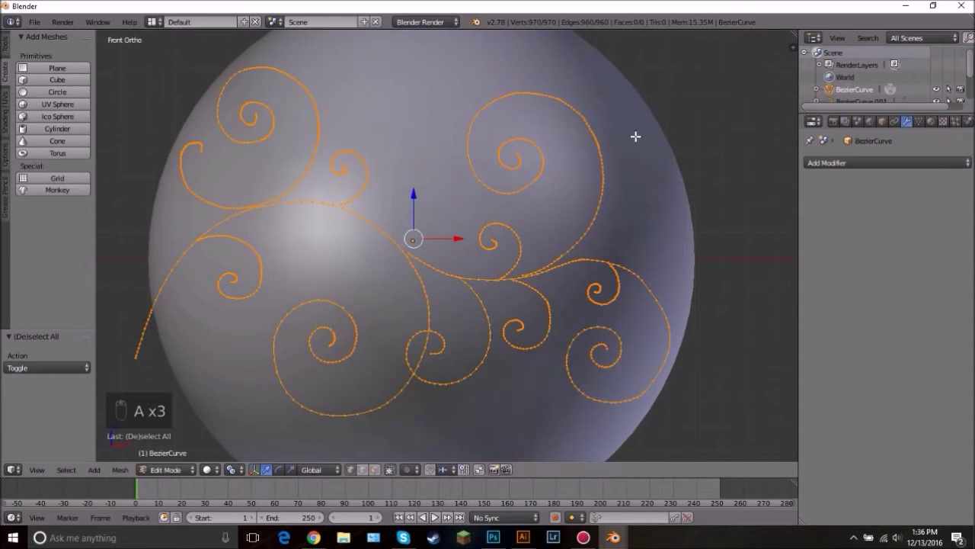
key("e")
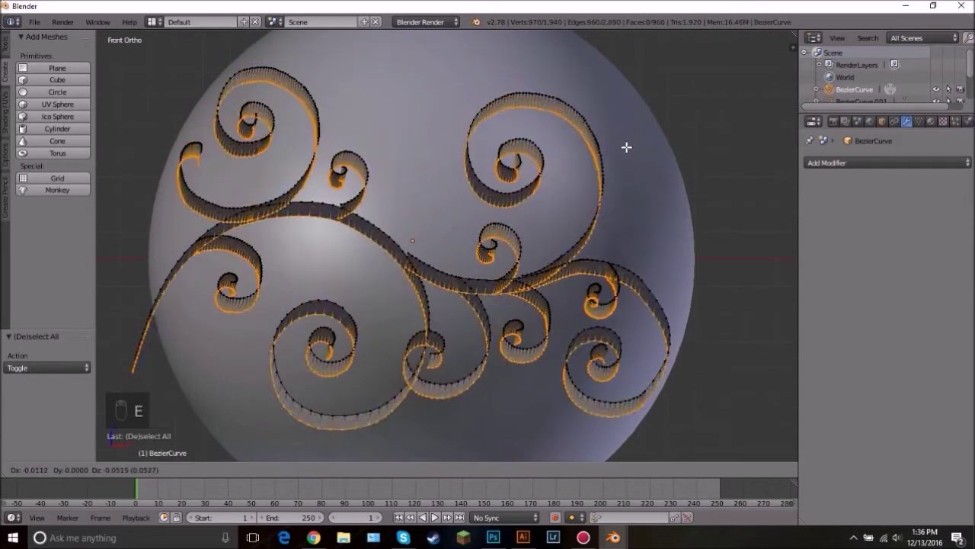
right_click(644, 133)
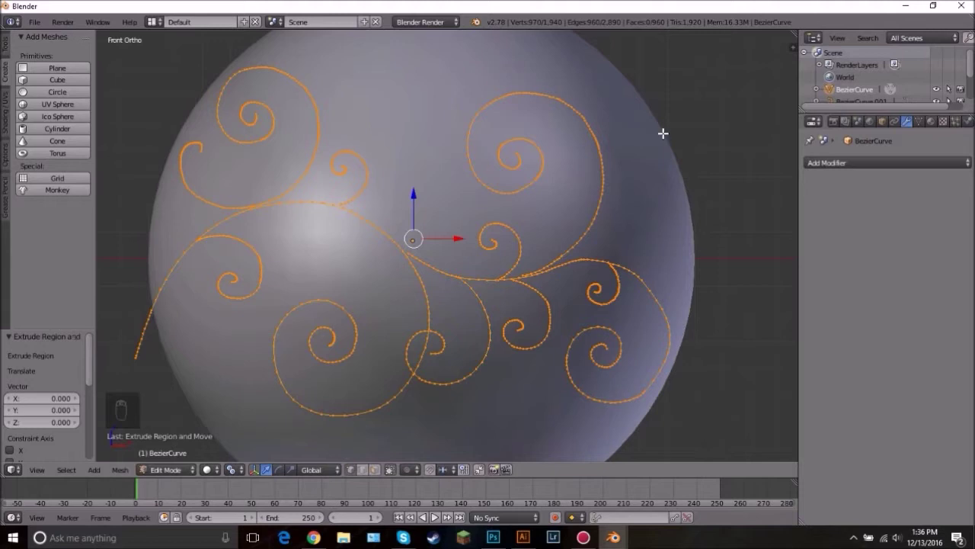
key("s")
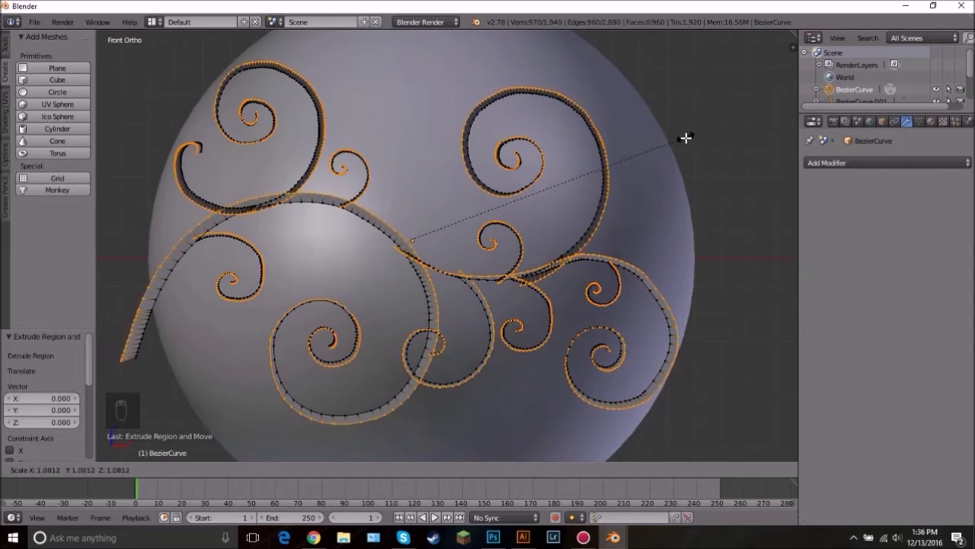
left_click(686, 138)
key("Tab")
Step: Select the entire small curl above the central branch and nudge it slightly along the Y axis
scroll(656, 145, "up", 1)
scroll(575, 216, "down", 2)
scroll(572, 213, "up", 3)
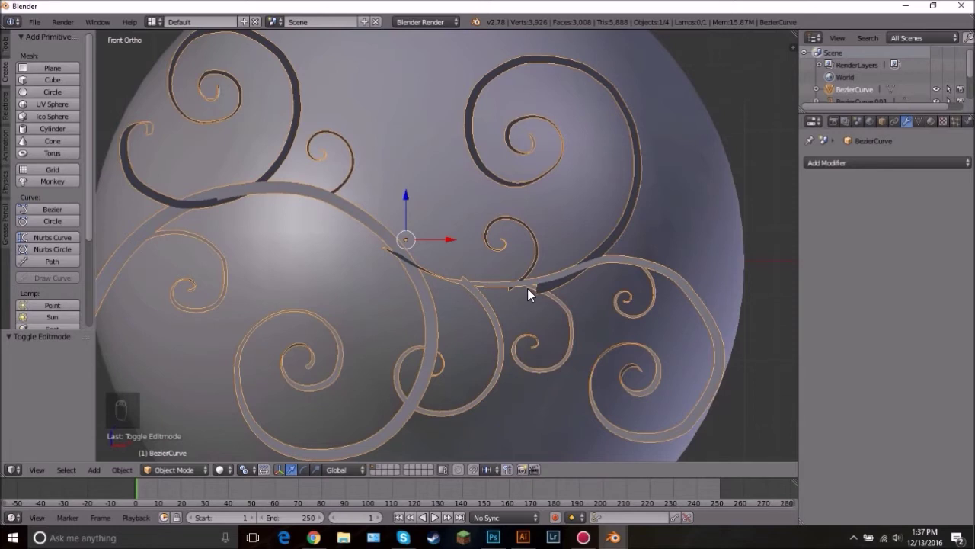
scroll(616, 242, "up", 3)
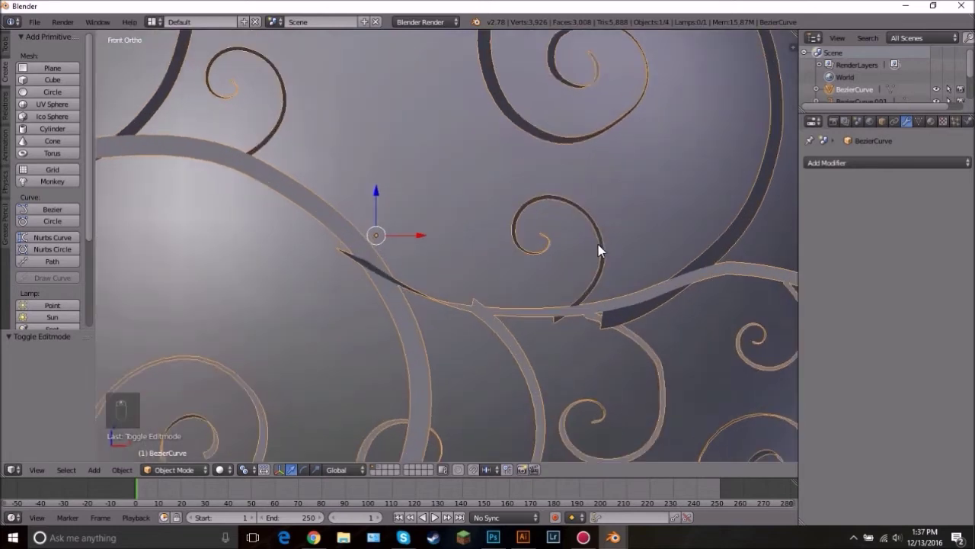
scroll(599, 250, "up", 3)
middle_click_drag(590, 227, 413, 178, "shift")
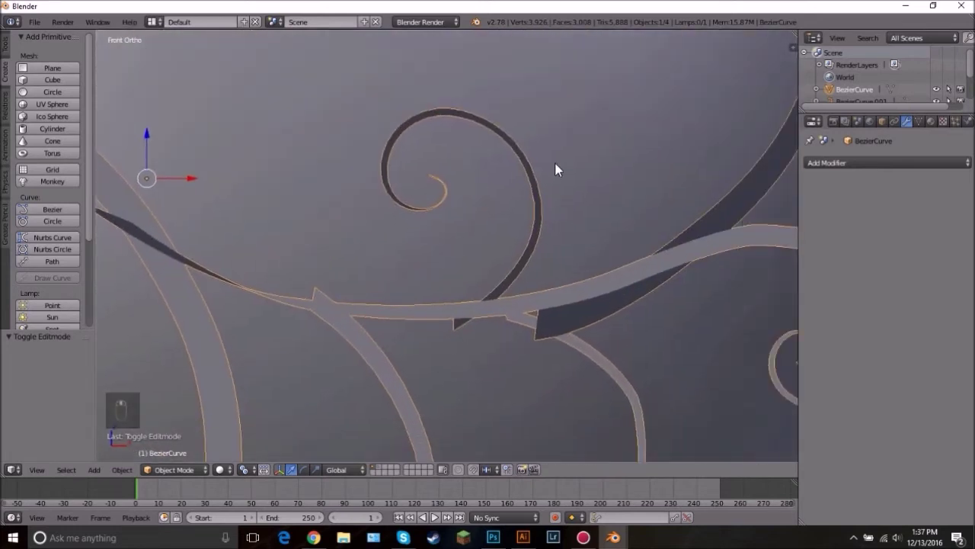
scroll(555, 163, "down", 1)
scroll(551, 164, "up", 3)
key("Tab")
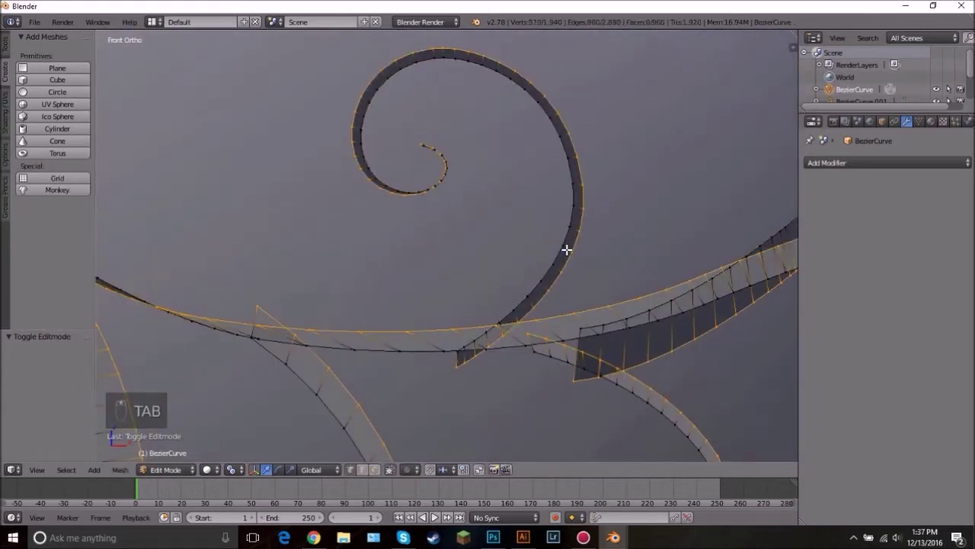
right_click(568, 252)
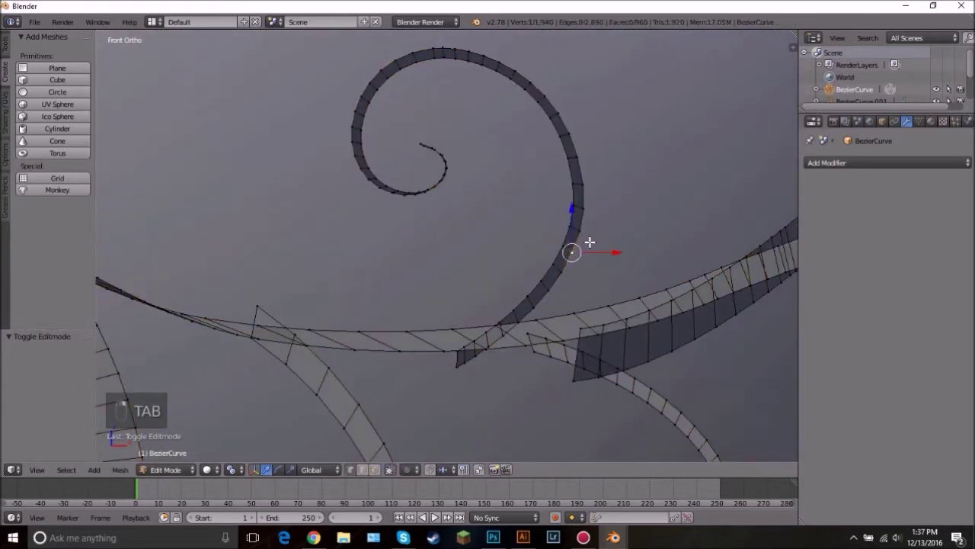
key("l")
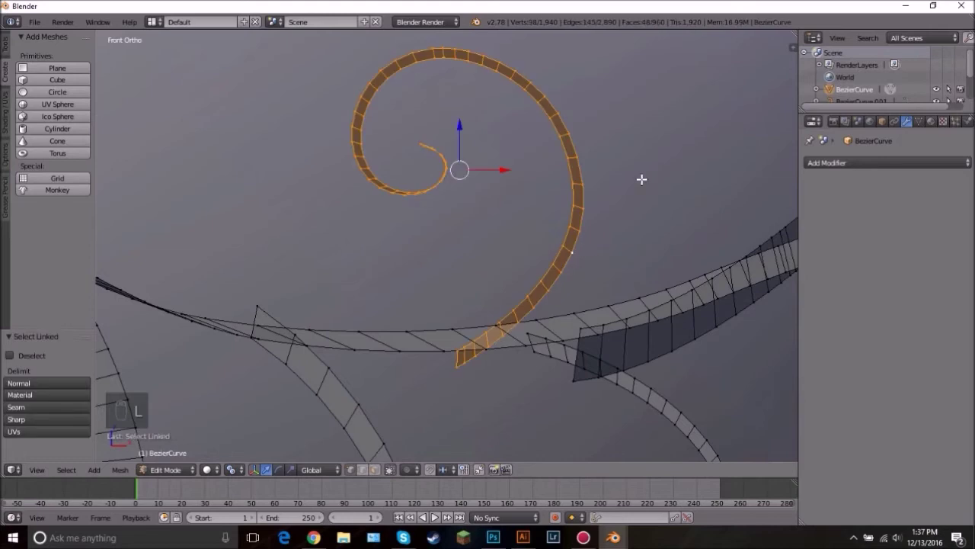
middle_click_drag(571, 170, 546, 176)
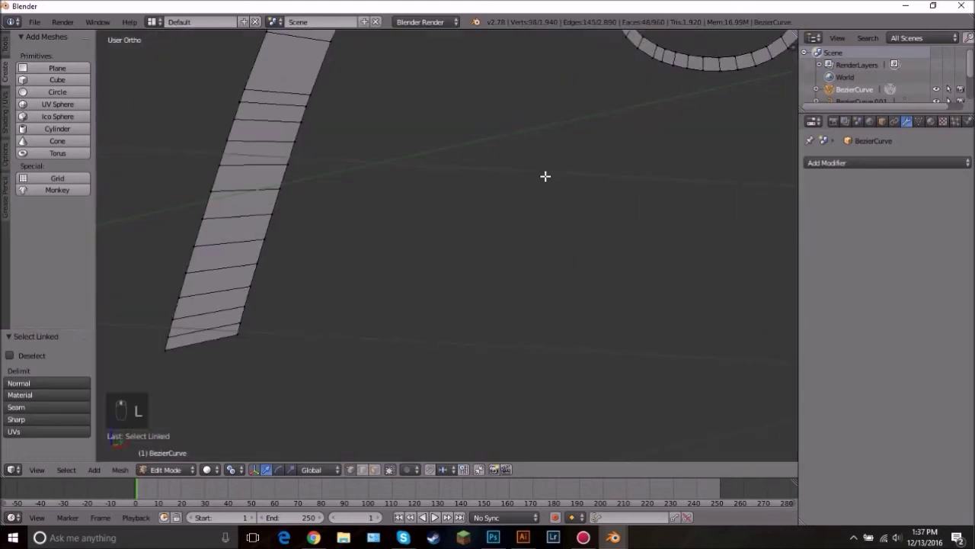
key("KP_Decimal")
middle_click_drag(636, 231, 480, 223)
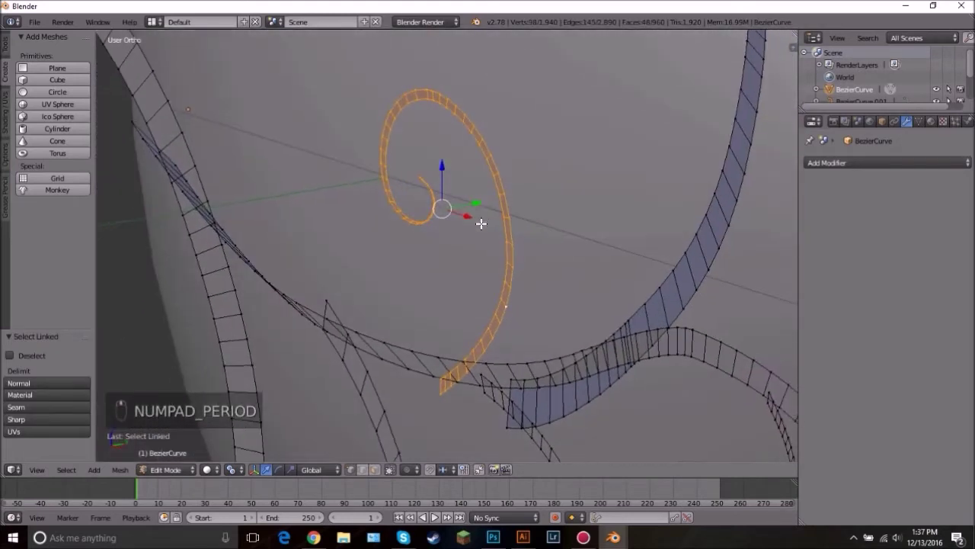
left_click_drag(478, 203, 474, 204)
key("Tab")
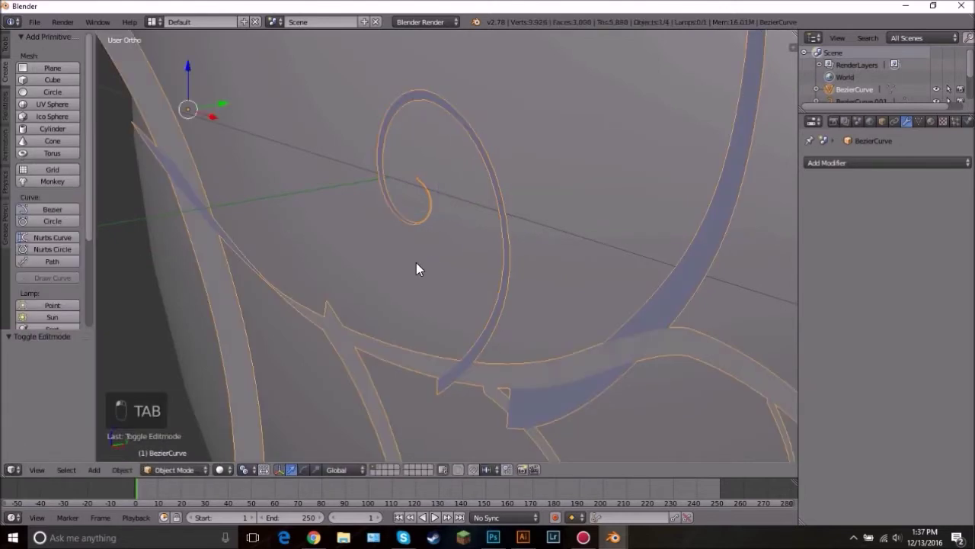
Step: Select the whole swirl mesh and make its normals consistent
key("Tab")
key("a")
key("a")
key("a")
key("a")
key("a")
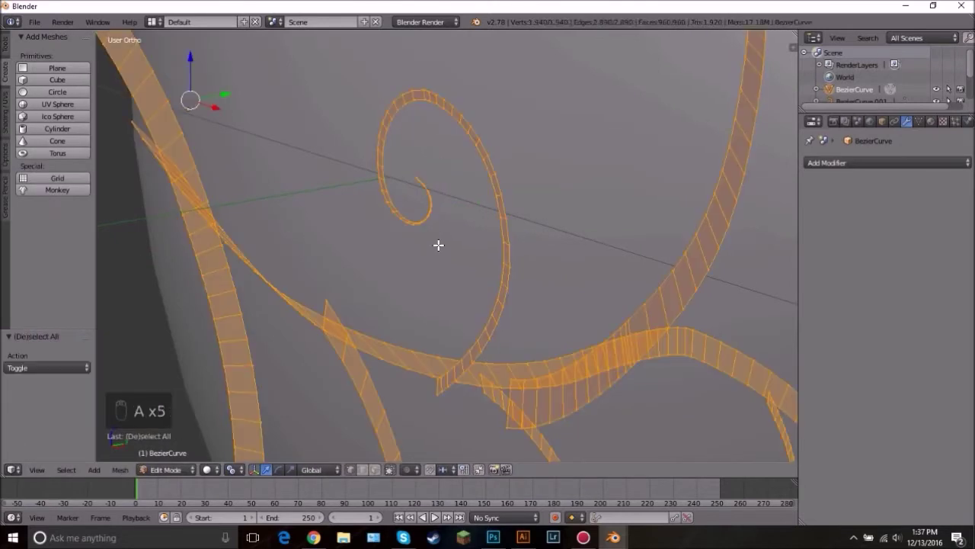
key("ctrl+n")
key("Tab")
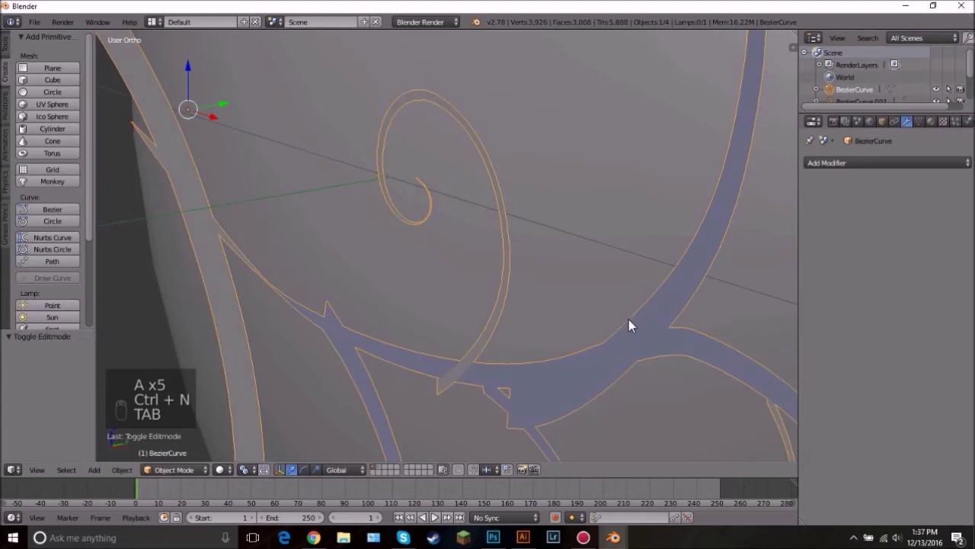
Step: Select the entire strand curving down from the middle of the central branch and nudge its position slightly
scroll(629, 320, "down", 10)
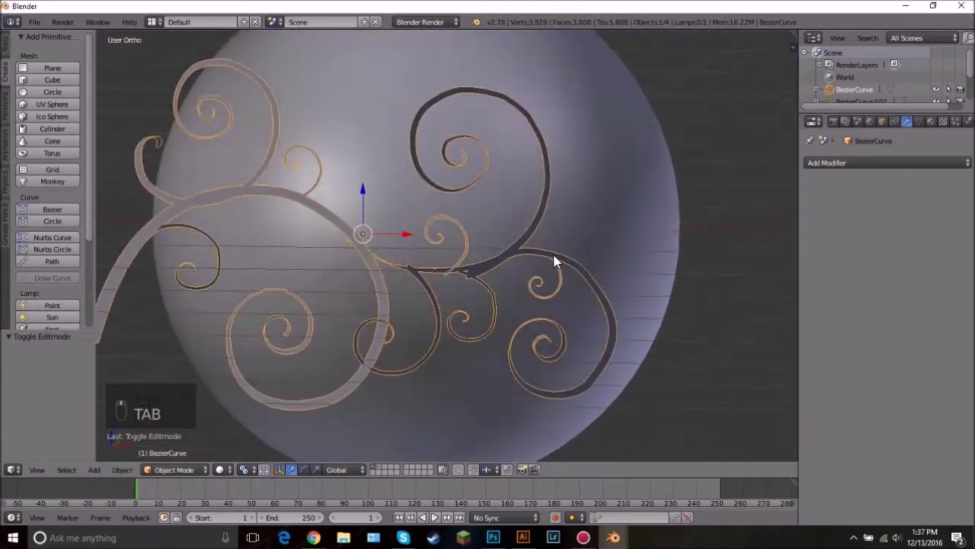
middle_click_drag(555, 260, 511, 258)
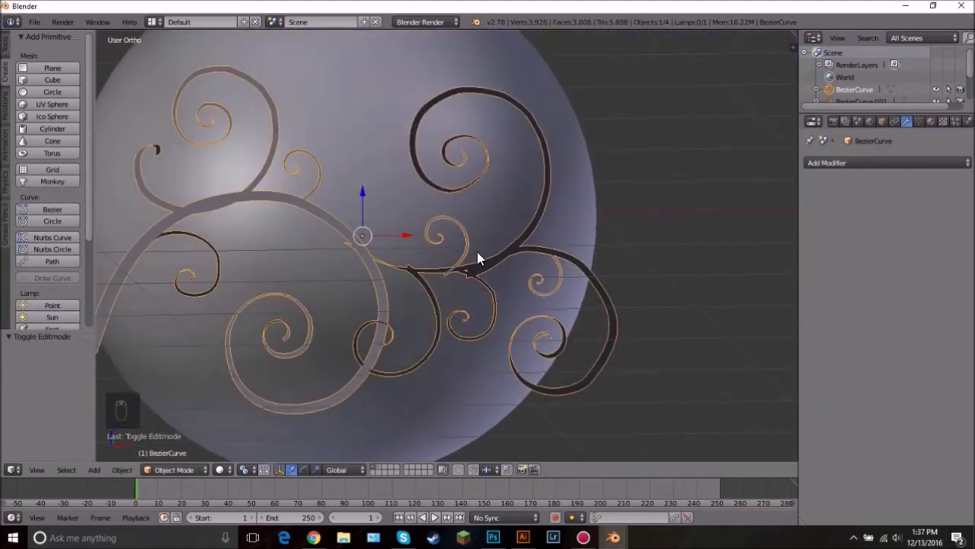
key("KP_1")
scroll(396, 326, "up", 7)
right_click(351, 367)
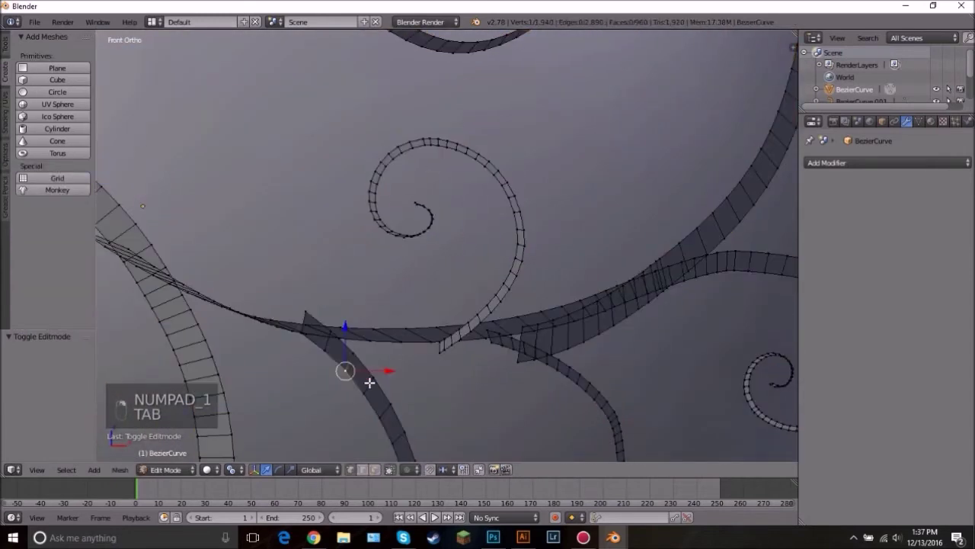
key("KP_Decimal")
key("ctrl+l")
middle_click_drag(494, 259, 445, 294)
key("g")
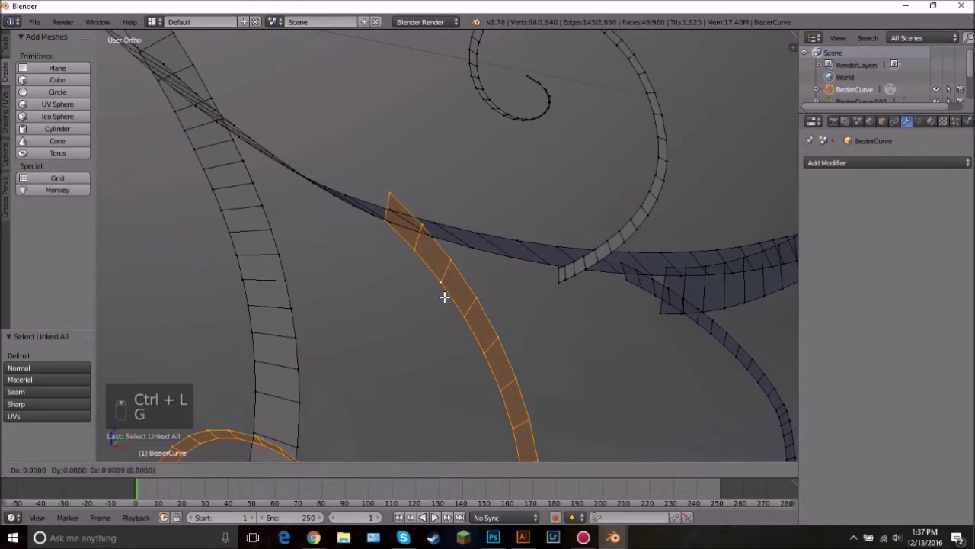
left_click(444, 296)
Step: Recalculate the normals across all swirl strands again
key("a")
key("a")
key("a")
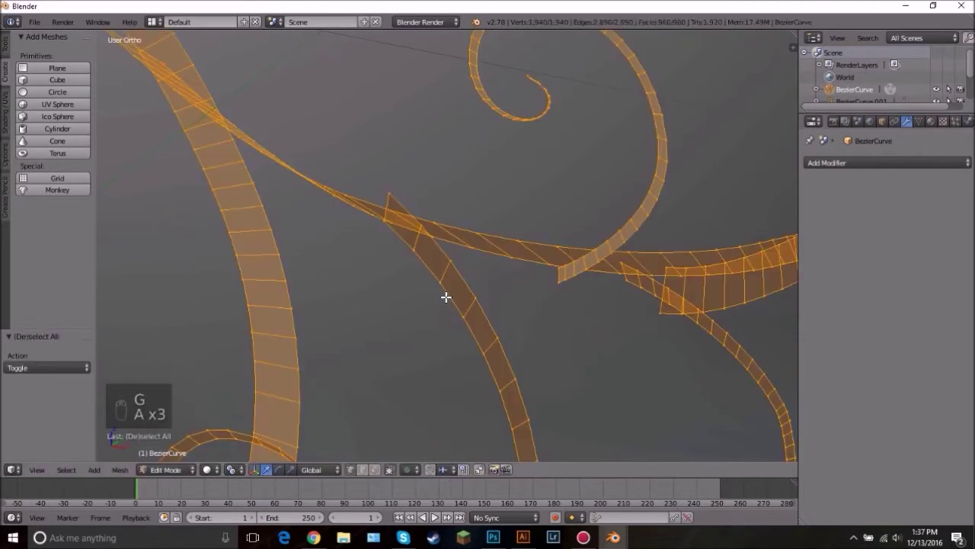
key("ctrl+n")
key("Tab")
Step: Select the entire small curl hanging below the branch junction, shift it about 0.003 along Y and recalculate its normals
scroll(505, 289, "down", 4)
middle_click_drag(620, 287, 547, 291, "shift")
scroll(547, 290, "up", 3)
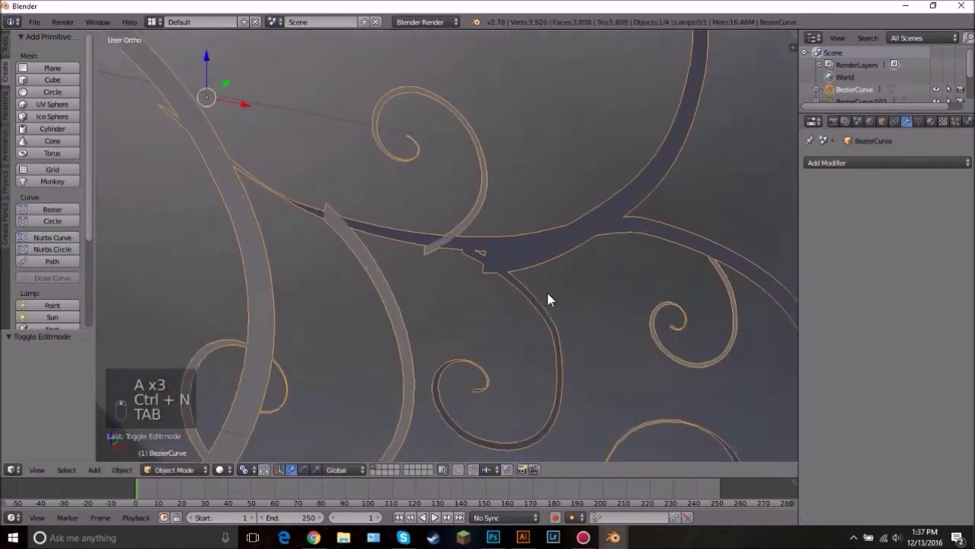
key("Tab")
right_click(572, 336)
key("ctrl+l")
middle_click_drag(571, 335, 543, 424)
key("s")
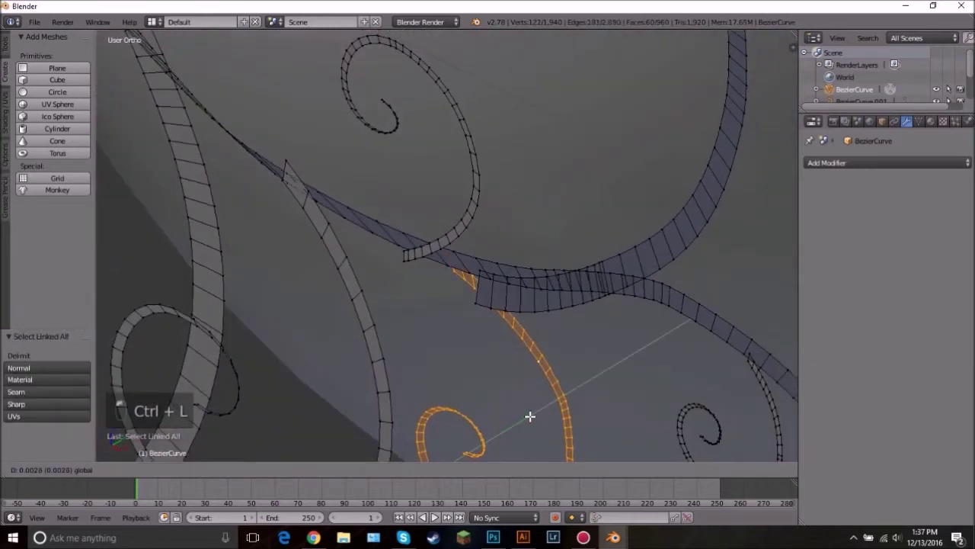
left_click(529, 416)
key("ctrl+n")
key("Tab")
key("Tab")
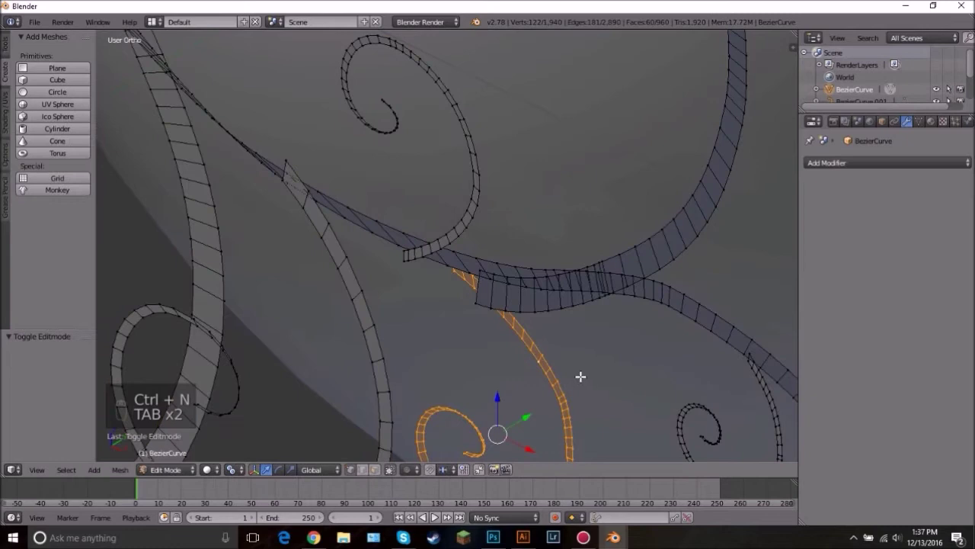
Step: Move the curl below the junction about -0.006 along Y and fine-tune its depth with another Y move
key("g")
left_click(562, 385)
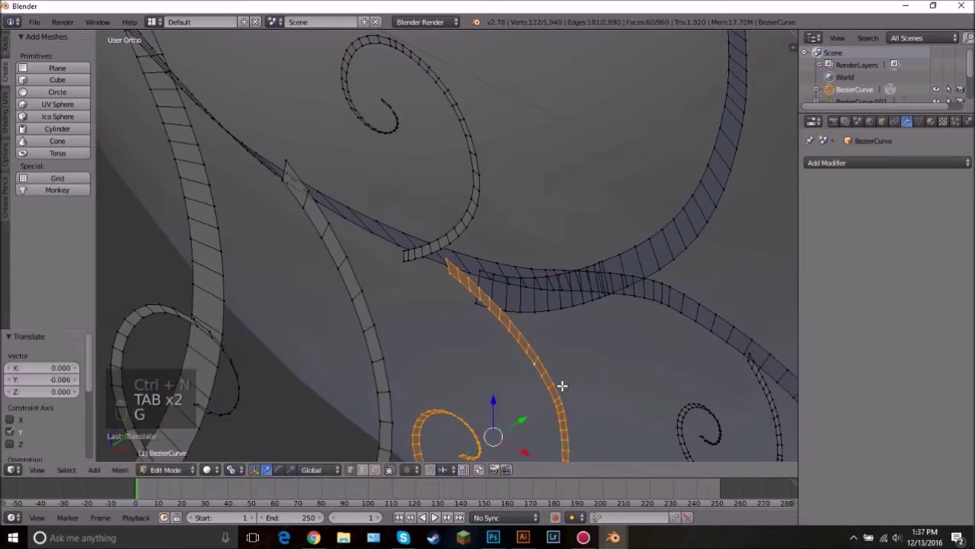
key("ctrl+n")
key("g")
key("y")
left_click(569, 384)
key("Tab")
scroll(577, 368, "down", 5)
scroll(578, 367, "up", 5)
Step: Select the entire large upper swirl strand, move it about -0.002 along Y and recalculate its normals
key("Tab")
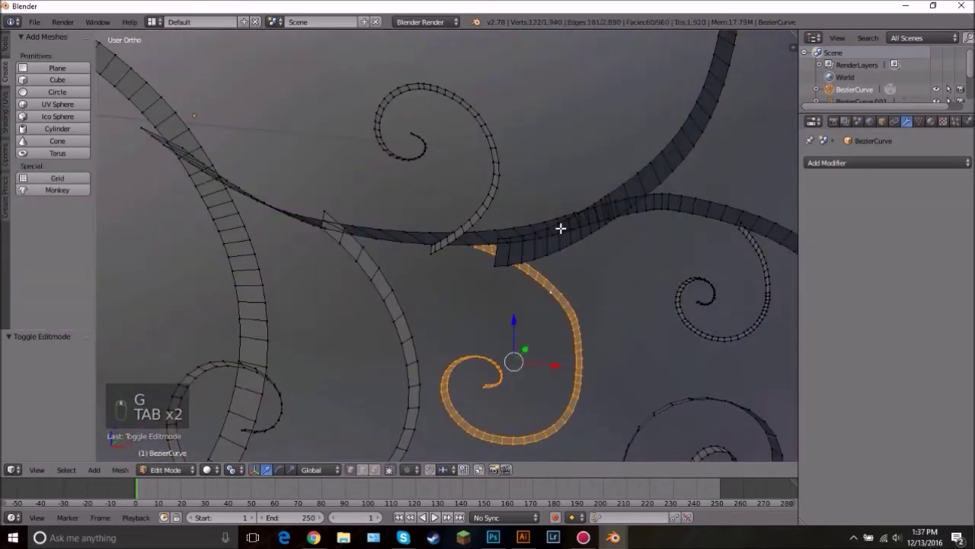
right_click(561, 255)
key("ctrl+l")
middle_click_drag(562, 255, 529, 272)
scroll(511, 280, "down", 2)
scroll(479, 272, "up", 6)
key("g")
key("y")
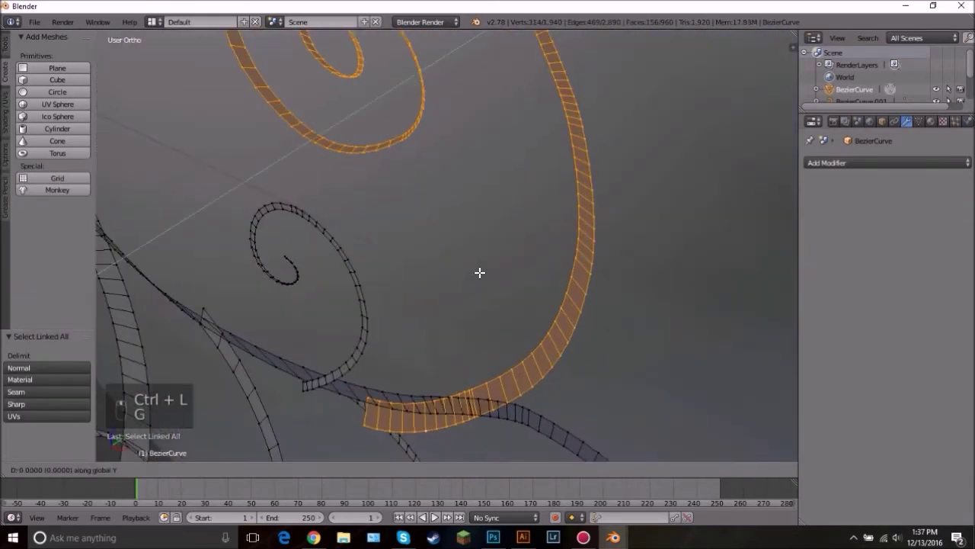
left_click(470, 280)
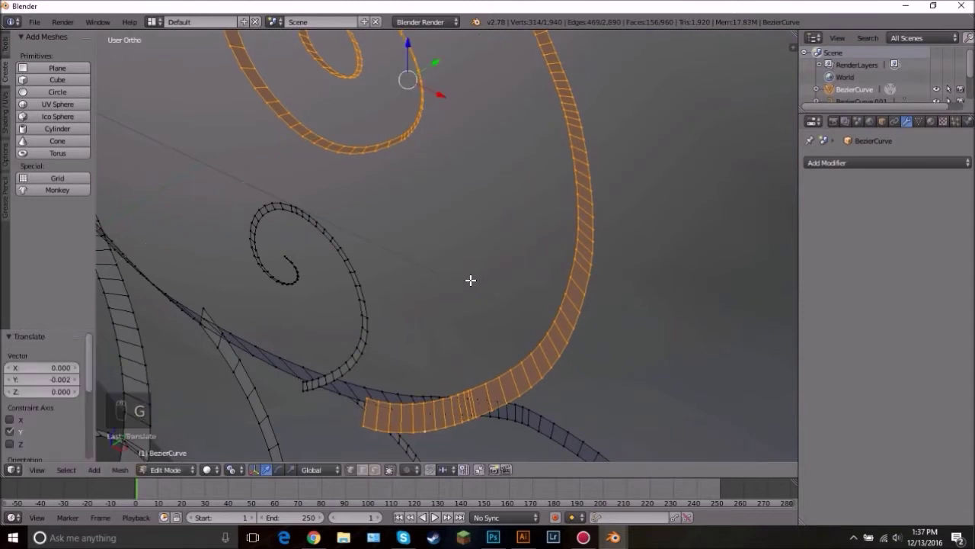
key("ctrl+n")
key("Tab")
scroll(472, 287, "down", 3)
scroll(477, 262, "up", 3)
Step: Select the entire central branch running down to the right, nudge it slightly along Y and recalculate its normals
key("Tab")
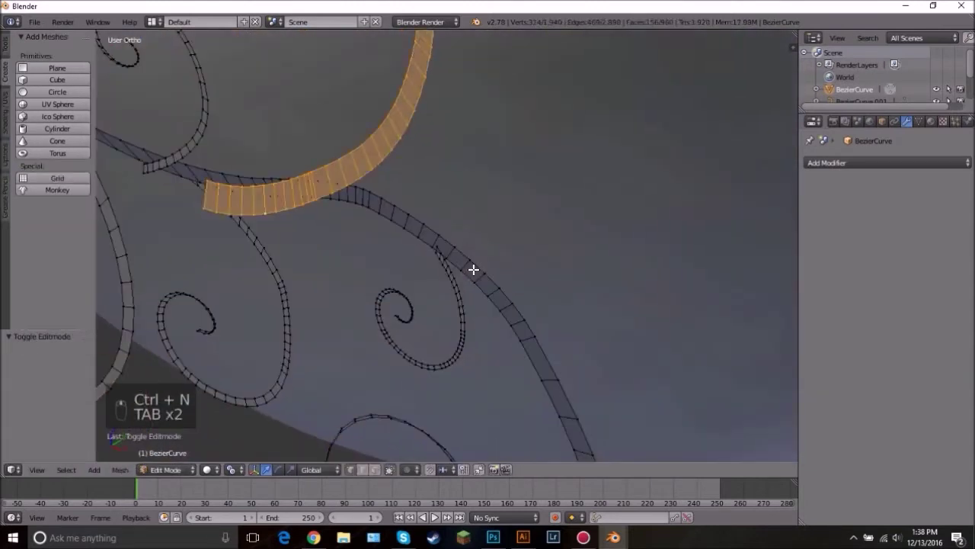
right_click(473, 269)
key("ctrl+l")
scroll(473, 269, "down", 3)
scroll(427, 265, "up", 3)
key("g")
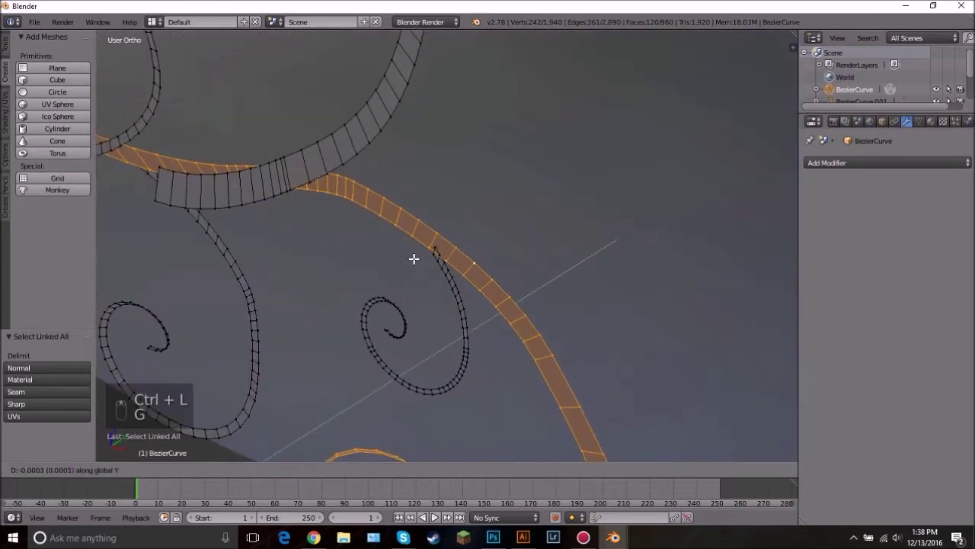
left_click(406, 263)
key("ctrl+n")
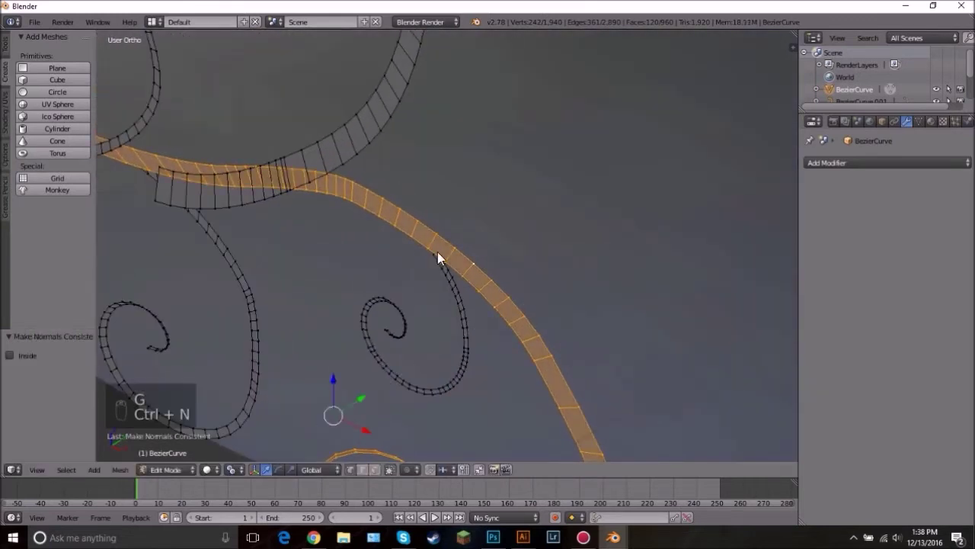
key("Tab")
scroll(438, 251, "down", 4)
scroll(493, 209, "up", 8)
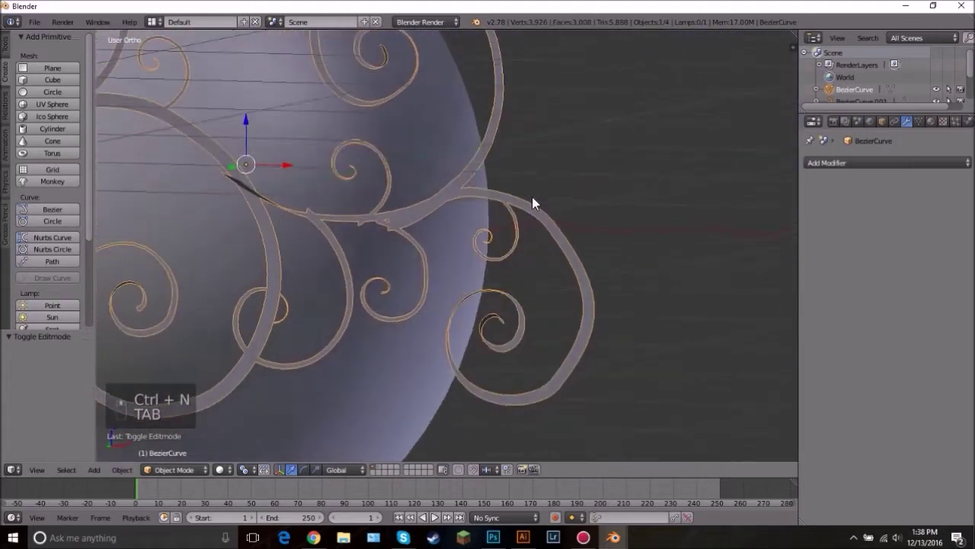
key("Tab")
middle_click_drag(504, 210, 483, 224)
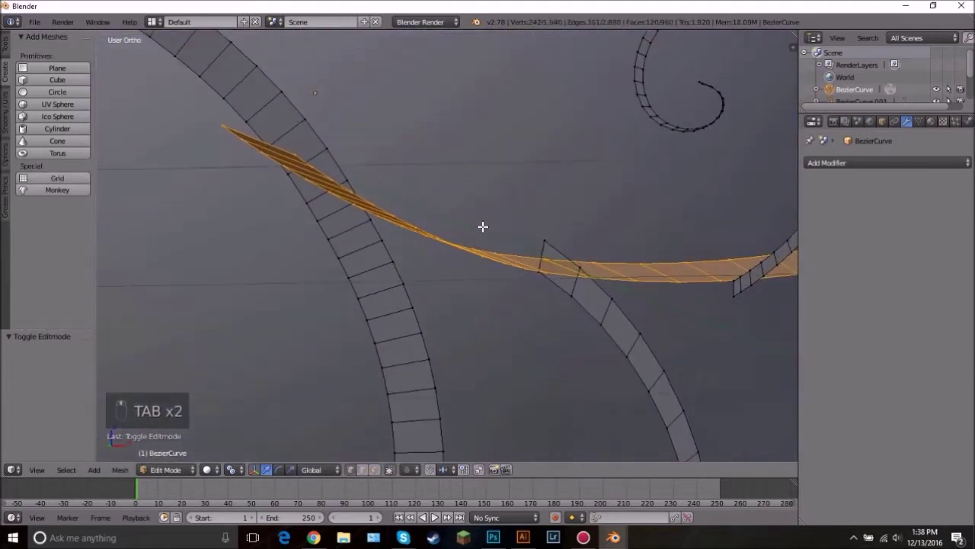
key("KP_1")
scroll(425, 217, "up", 2)
middle_click_drag(398, 217, 519, 276, "shift")
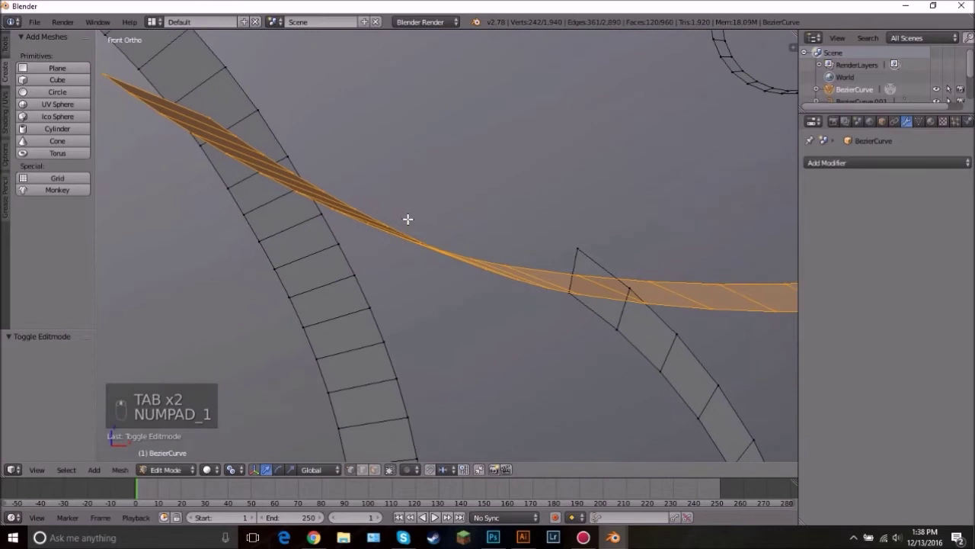
scroll(401, 223, "up", 5)
right_click(391, 223)
key("g")
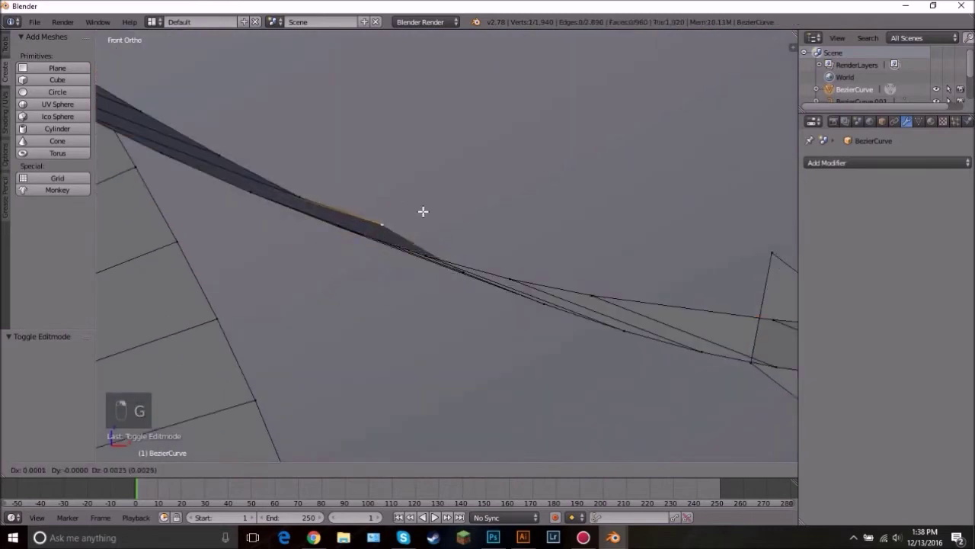
right_click(342, 216)
scroll(333, 203, "down", 5)
key("Tab")
scroll(419, 218, "up", 3)
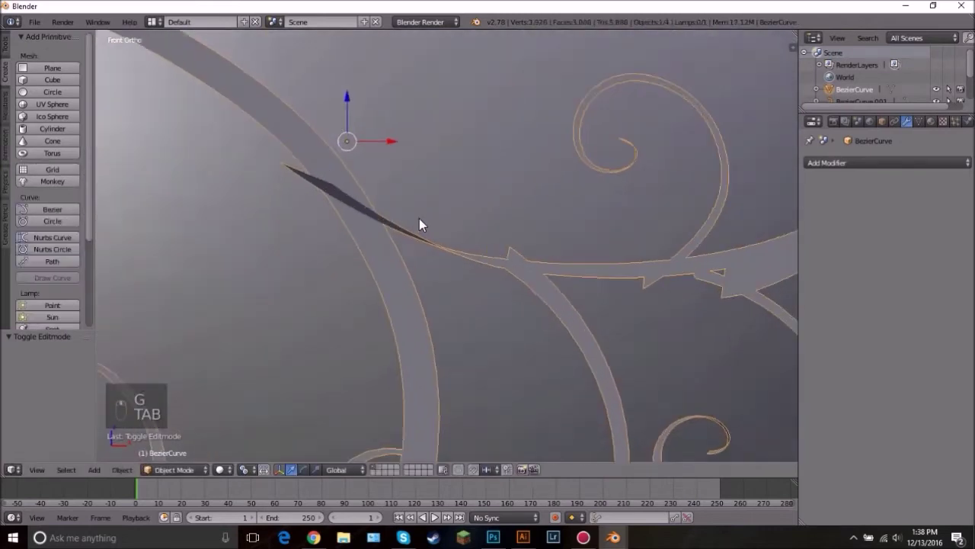
Step: Inspect the curl tips and the thin ribbon end crossing the large swirl, in both shaded and wireframe display
scroll(487, 259, "down", 7)
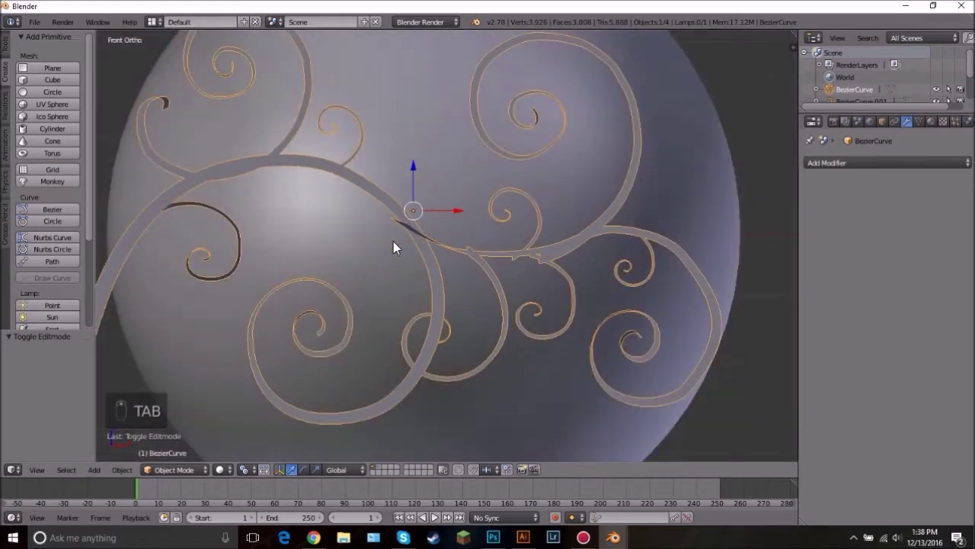
scroll(526, 157, "up", 3)
middle_click_drag(557, 120, 424, 337, "shift")
scroll(424, 338, "up", 10)
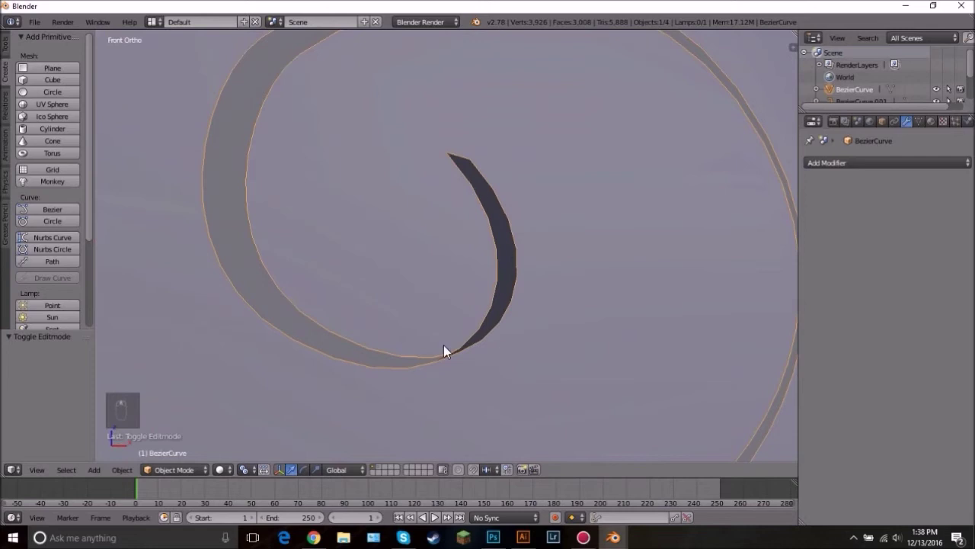
scroll(441, 338, "down", 8)
scroll(404, 280, "up", 4)
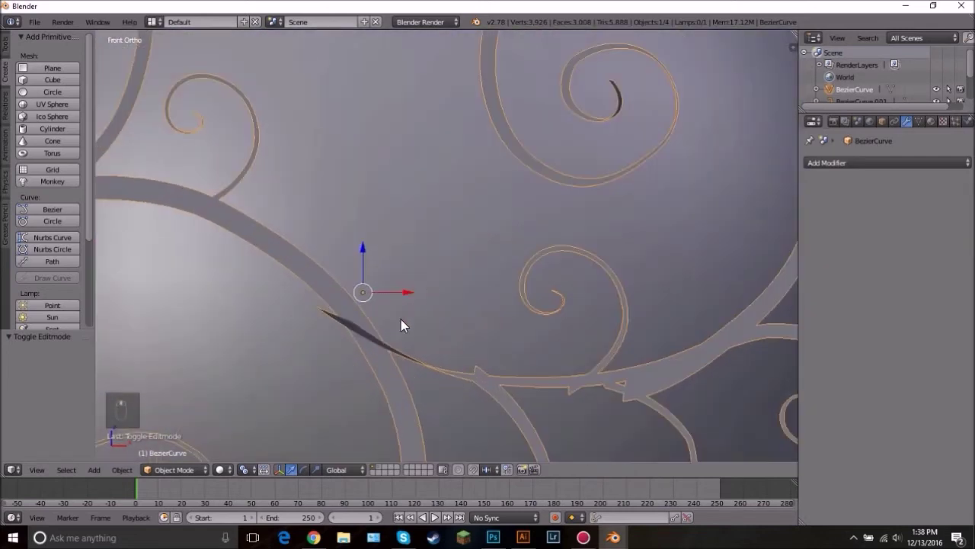
scroll(411, 312, "up", 3)
key("Tab")
key("z")
key("a")
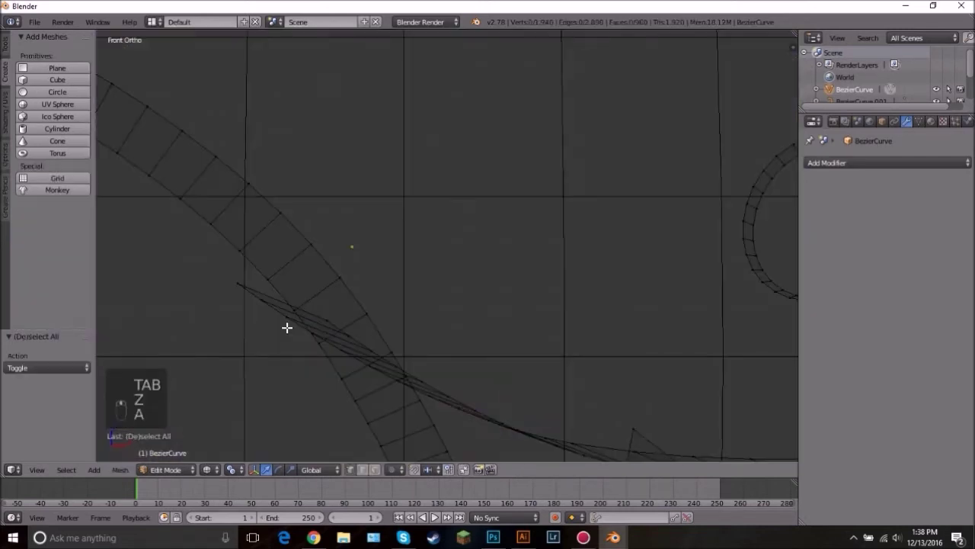
scroll(518, 361, "down", 3)
scroll(442, 285, "up", 4)
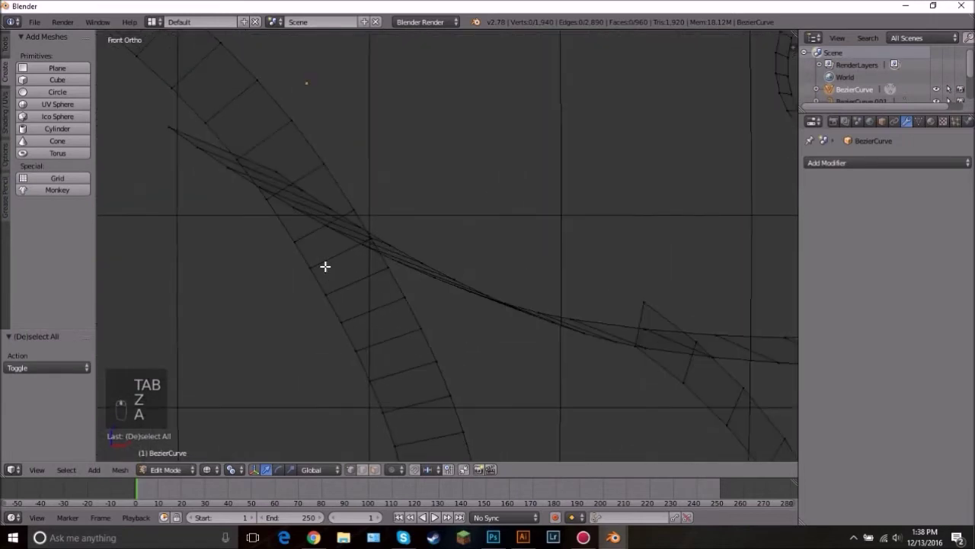
key("Tab")
key("z")
scroll(372, 222, "up", 1, "shift")
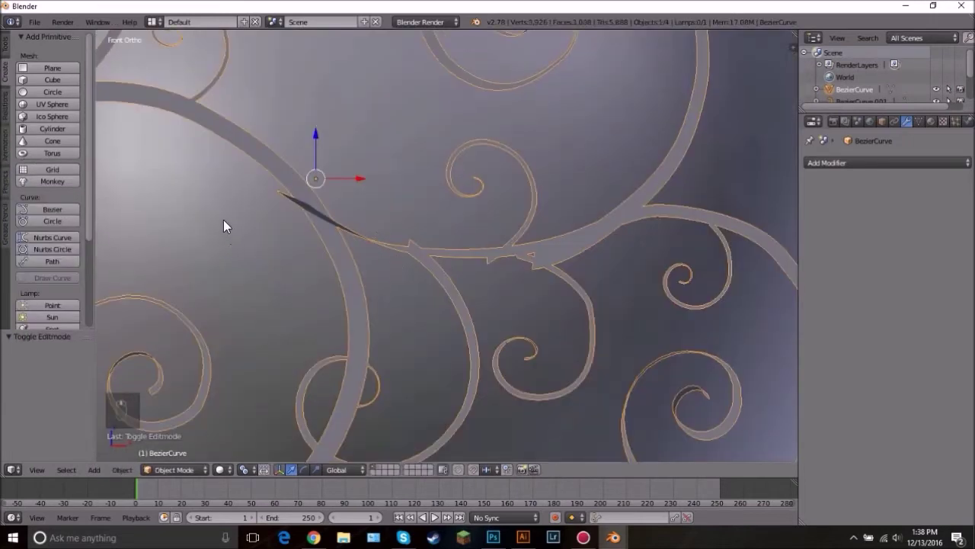
Step: Examine the spiky branch junctions along the central ribbon and the overall swirl pattern on the sphere
scroll(472, 233, "up", 2)
scroll(561, 279, "up", 2)
scroll(601, 288, "up", 2)
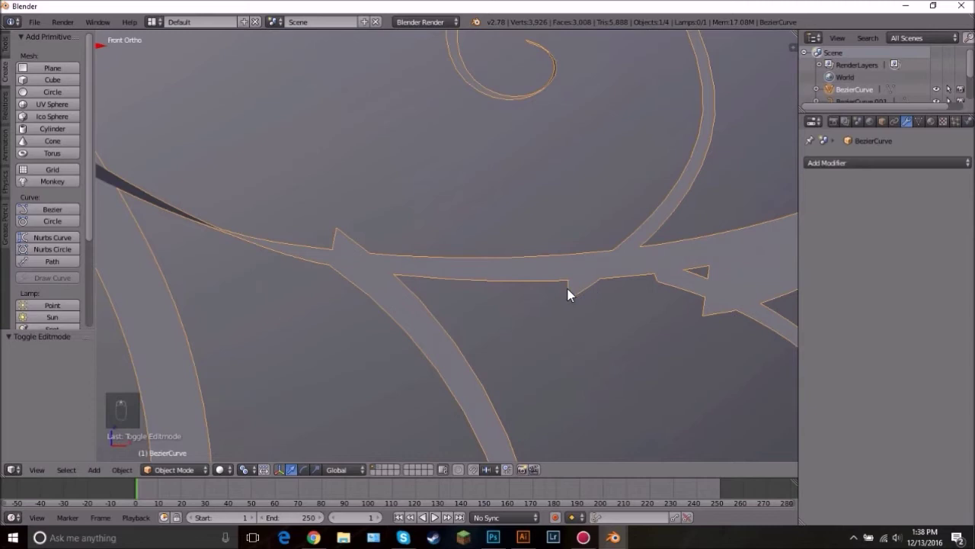
scroll(590, 283, "down", 3)
scroll(677, 279, "up", 2)
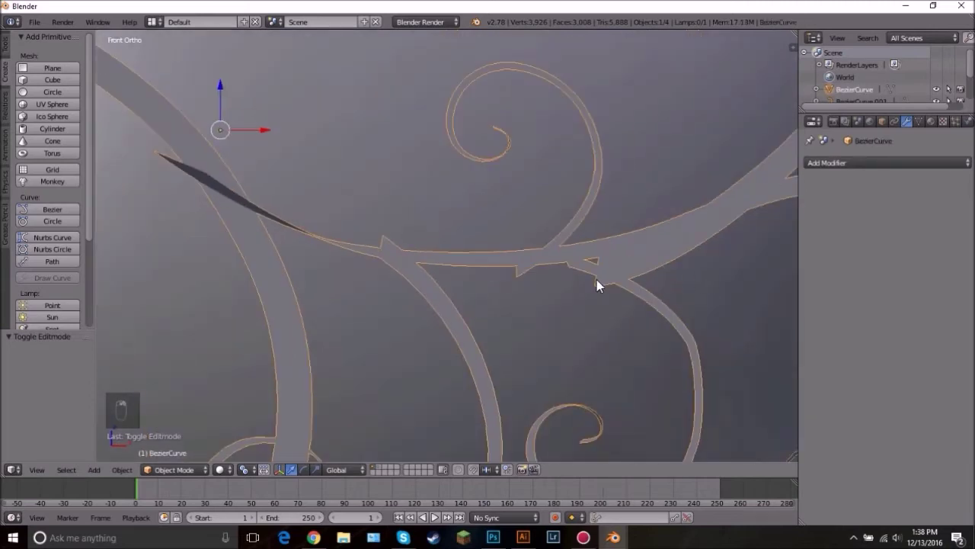
scroll(533, 297, "down", 4)
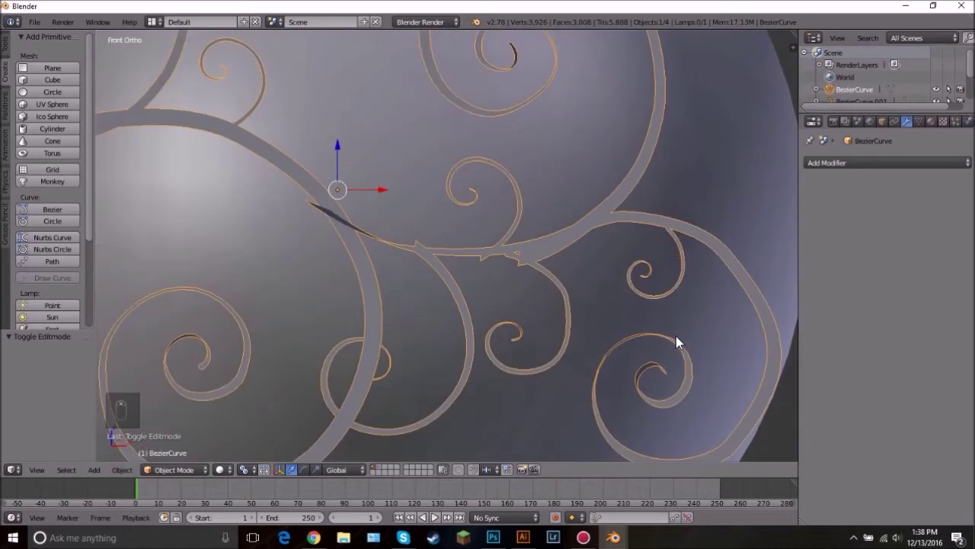
scroll(655, 335, "down", 2)
scroll(183, 218, "up", 2)
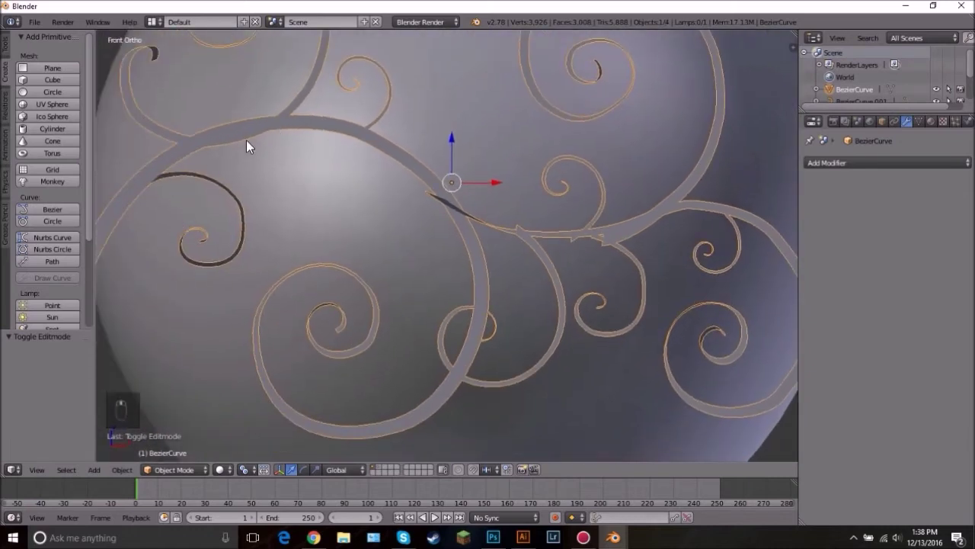
scroll(517, 207, "down", 3)
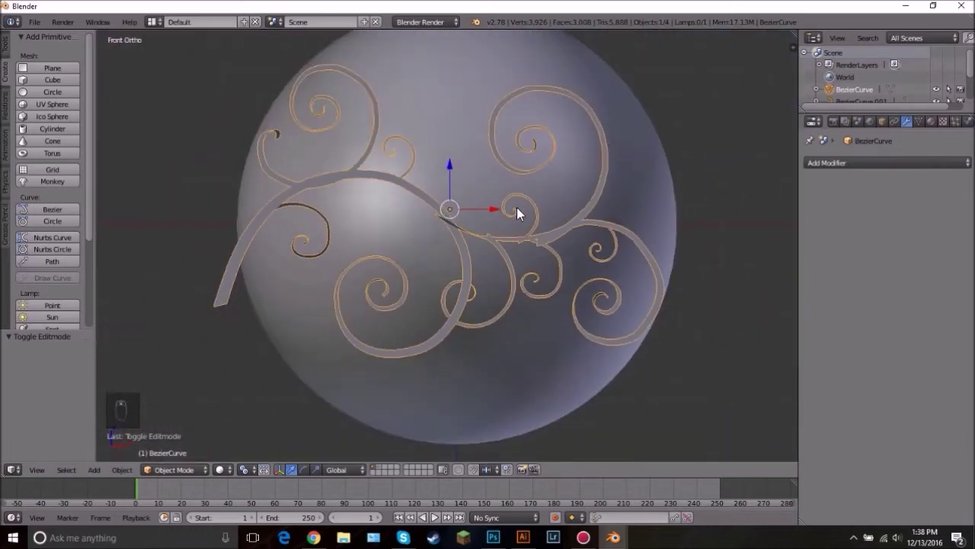
Step: Delete the four twisted faces at the thin ribbon's tip over the large swirl and adjust the shape of the remaining tip
scroll(577, 300, "up", 7)
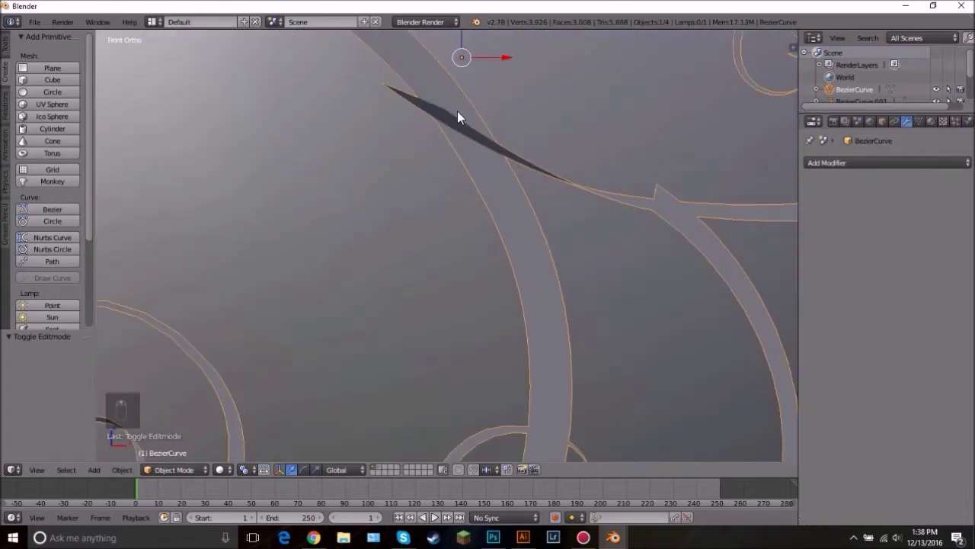
scroll(439, 229, "up", 2)
key("Tab")
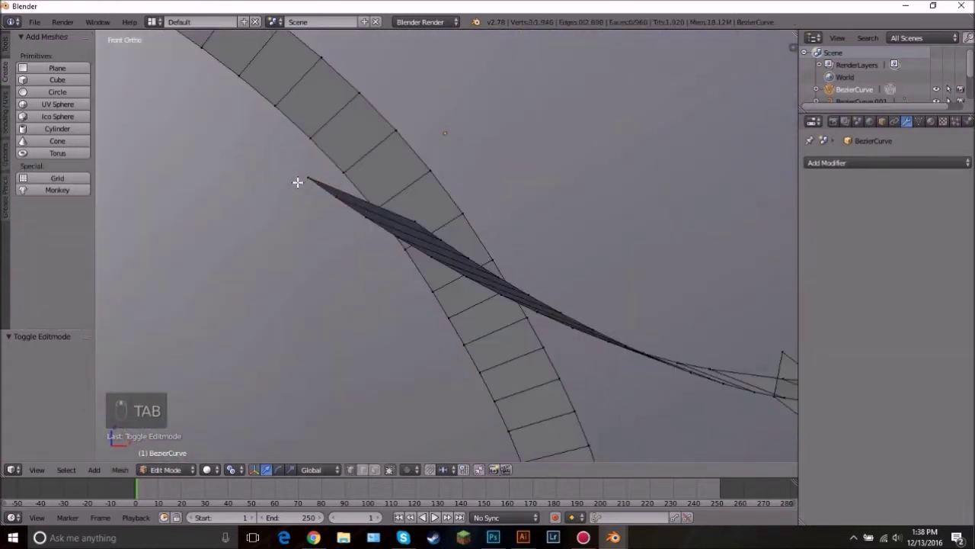
scroll(381, 282, "up", 3)
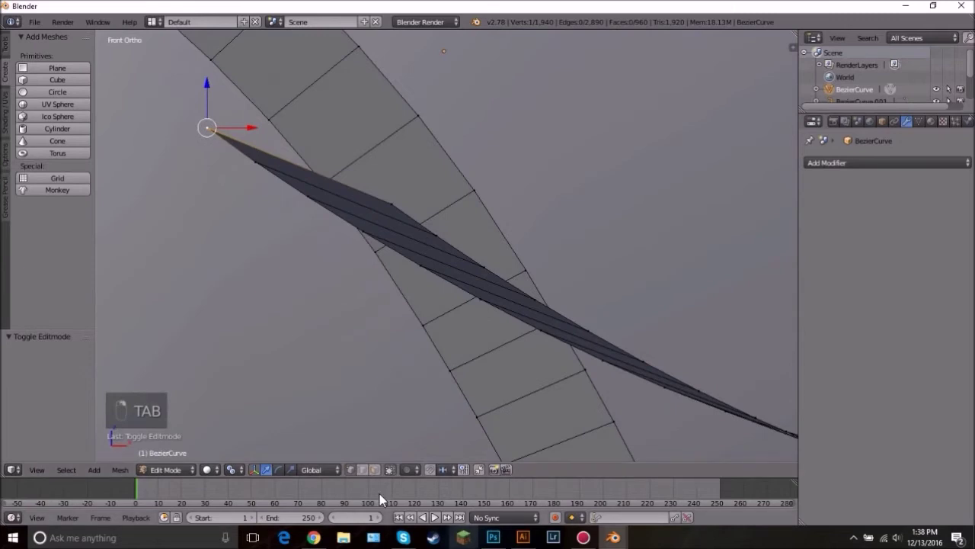
right_click(357, 200)
right_click(385, 218, "shift")
right_click(433, 250, "shift")
right_click(456, 267, "shift")
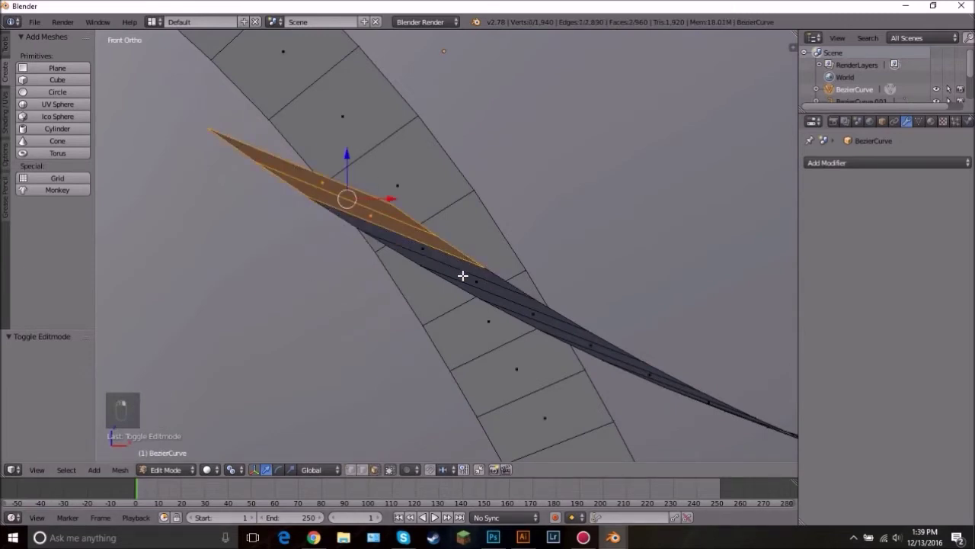
right_click(463, 275, "shift")
right_click(441, 258, "shift")
key("x")
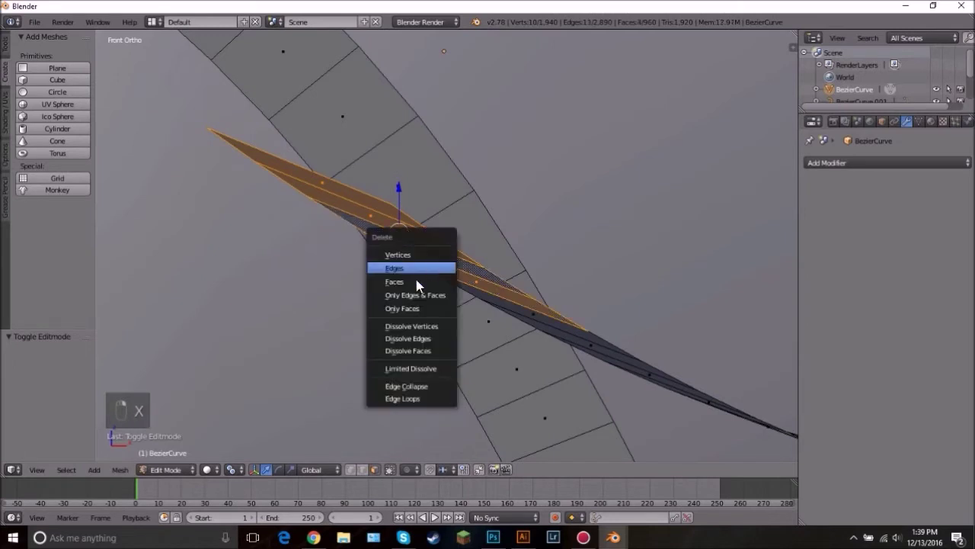
left_click(394, 282)
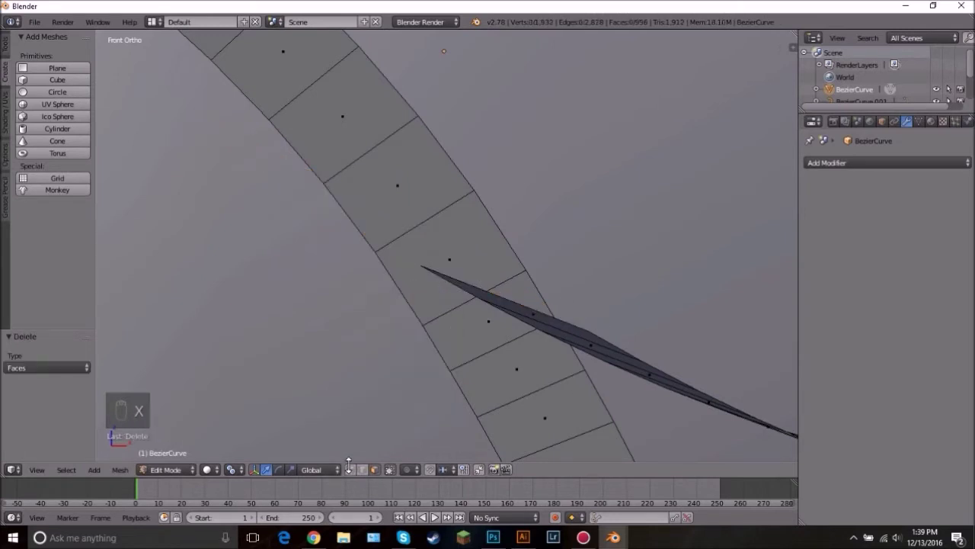
key("g")
key("Tab")
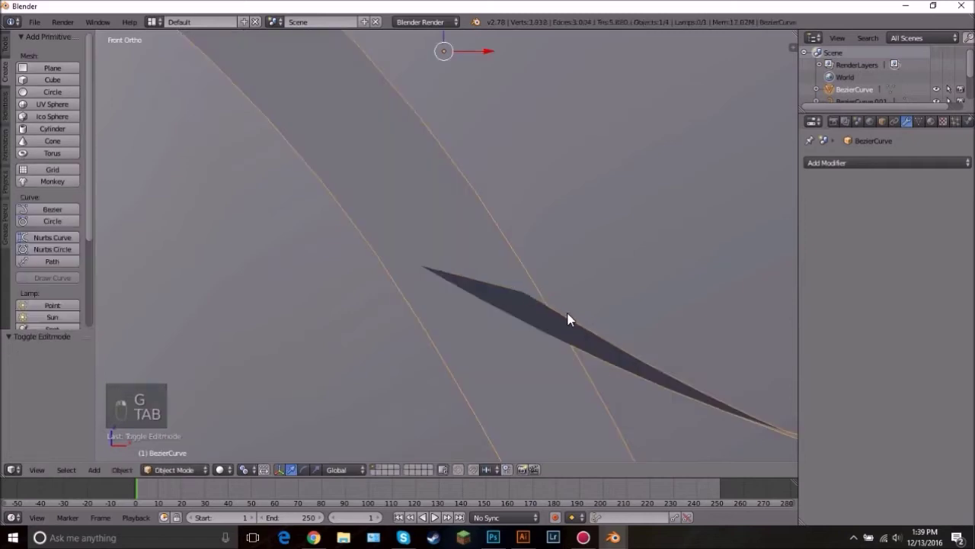
Step: Try deleting the protruding corner vertex where the long lower curl meets the central ribbon, and undo the deletion
scroll(598, 329, "down", 6)
middle_click_drag(667, 334, 451, 286, "shift")
scroll(300, 273, "up", 5)
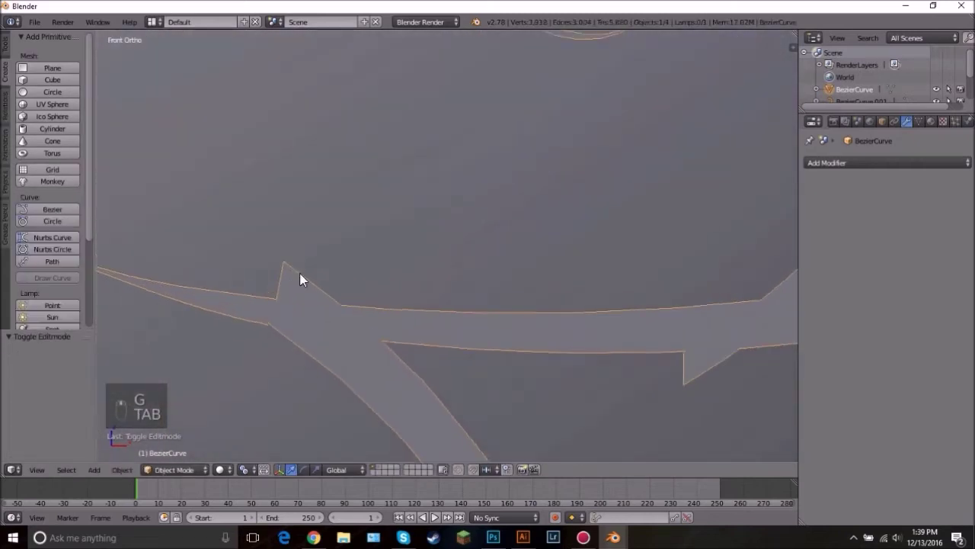
key("Tab")
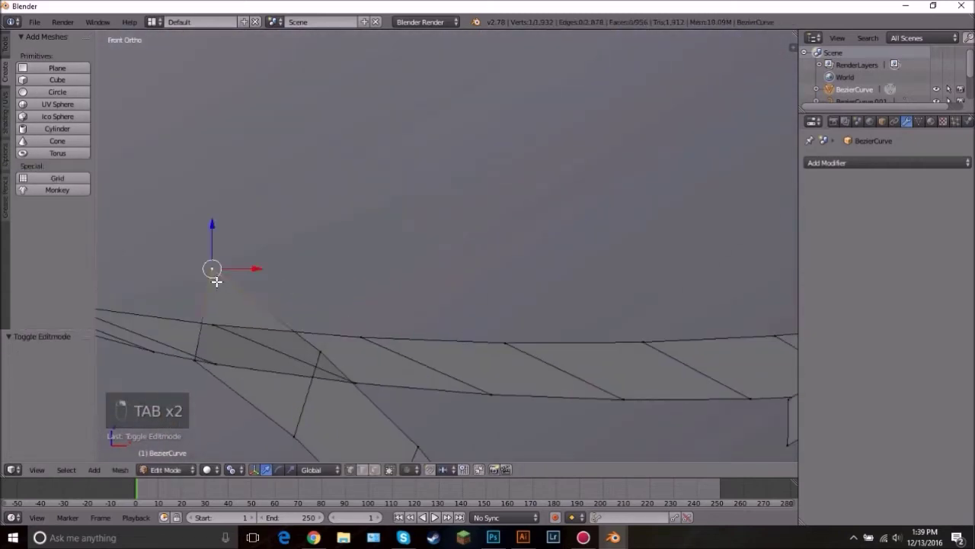
key("x")
left_click(194, 256)
key("Tab")
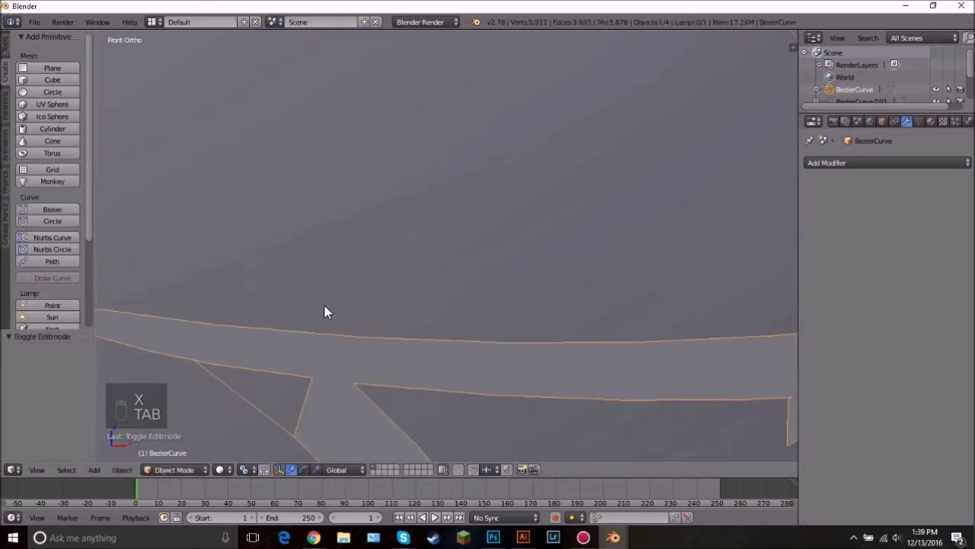
scroll(325, 308, "down", 1)
key("Tab")
key("ctrl+z")
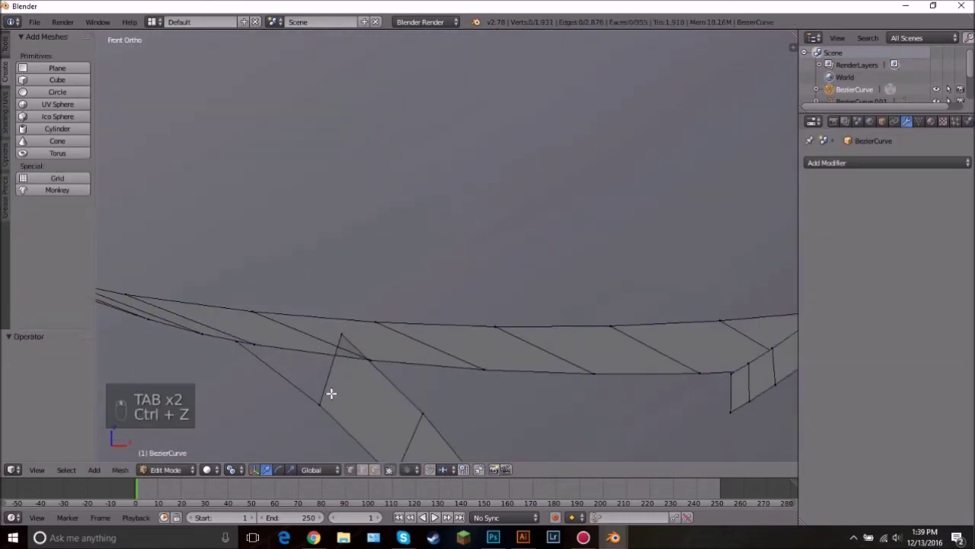
key("ctrl+z")
Step: Move the protruding corner vertex of the lower curl about 0.008 along X and -0.0175 along Z, into the central ribbon
scroll(253, 281, "up", 2)
key("g")
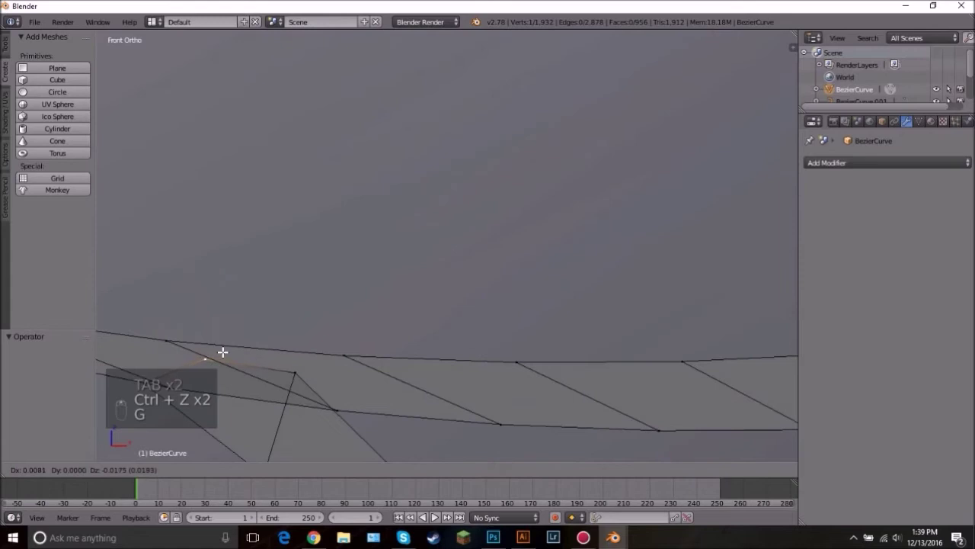
left_click(222, 352)
key("Tab")
Step: Move the end edge of the small upper curl about -0.011 along X and 0.014 along Z, into the central ribbon
scroll(347, 336, "down", 3)
middle_click_drag(775, 362, 572, 337, "shift")
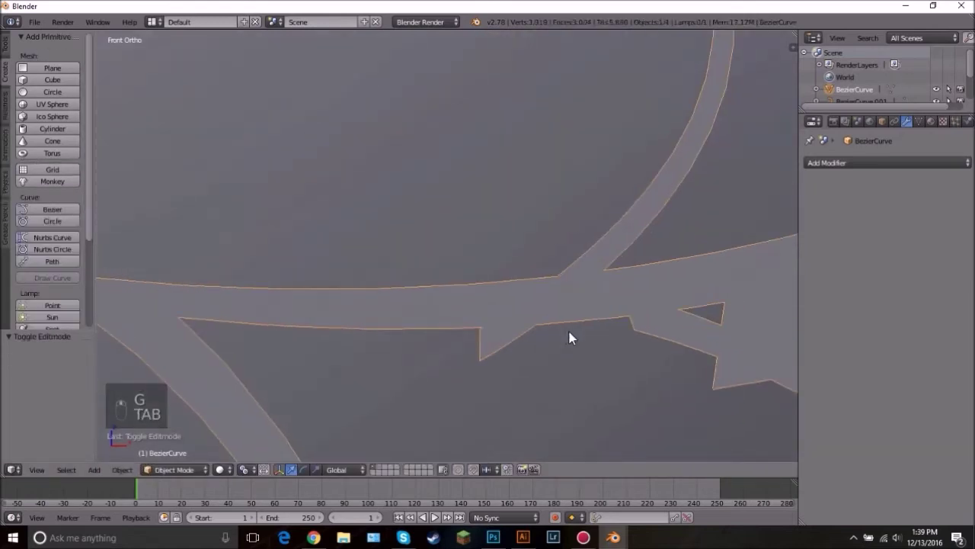
key("Tab")
scroll(508, 355, "up", 2)
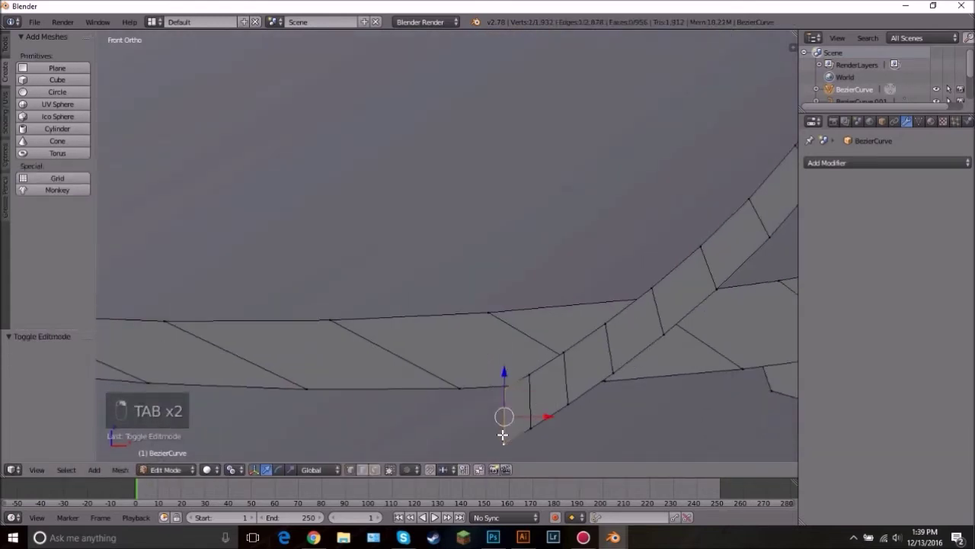
key("g")
left_click(461, 343)
Step: Raise both vertices of the upper curl's second edge about 0.009 along Z so they sit within the central ribbon
right_click_drag(530, 425, 531, 385)
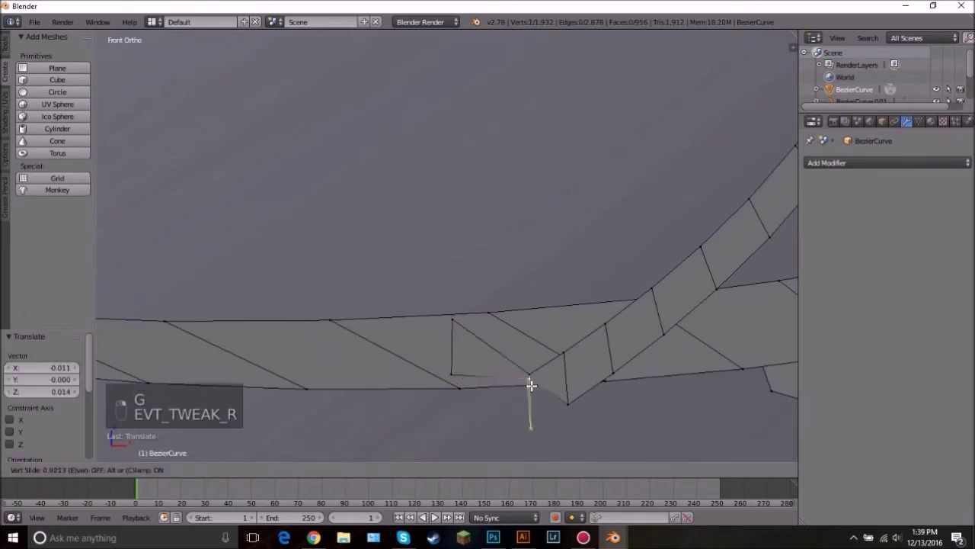
right_click(531, 387)
right_click(532, 378)
key("g")
left_click(529, 332)
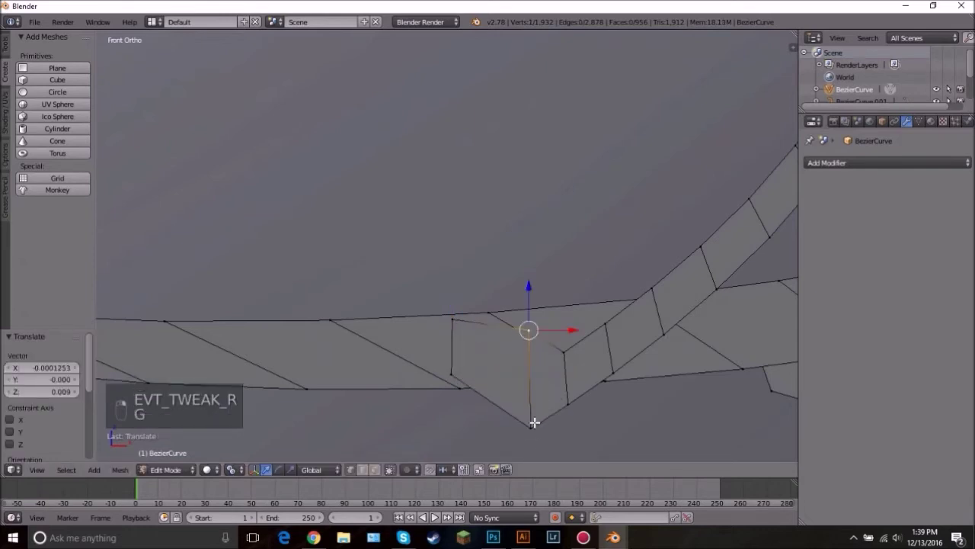
right_click(533, 424)
key("g")
left_click(539, 379)
Step: Move the upper curl's next lower vertex and the adjoining edge upward so its root stays inside the central ribbon's outline
key("g")
right_click(570, 349)
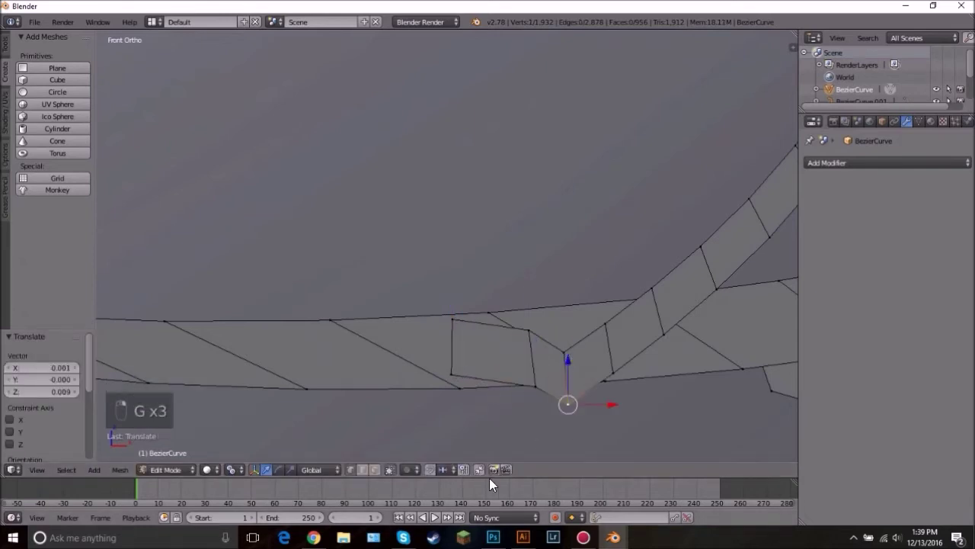
key("g")
left_click(565, 338)
right_click(524, 358)
key("g")
left_click(525, 339)
key("Tab")
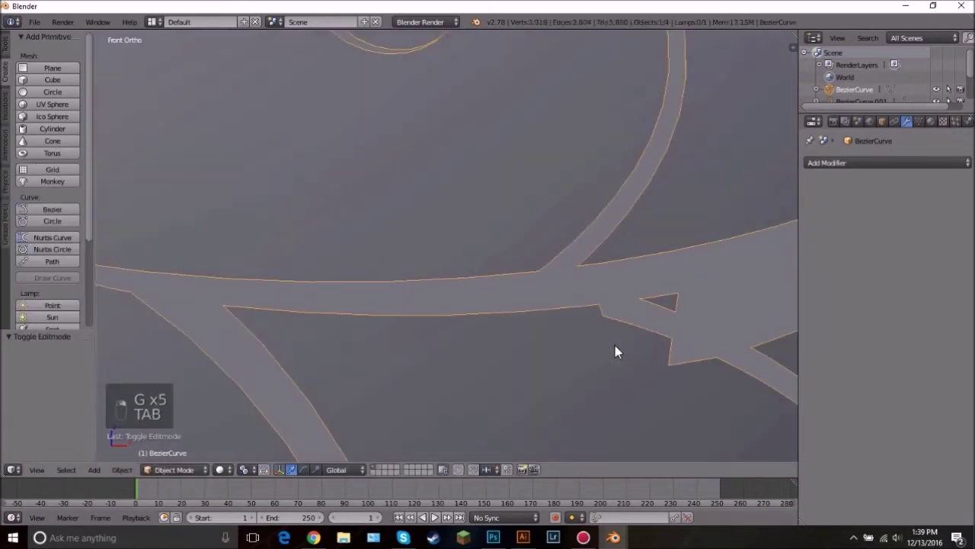
Step: Tuck the root of the small lower curl into the central ribbon, shifting its end edge about -0.010 along X and 0.007 along Z
key("Tab")
key("g")
left_click(544, 328)
key("g")
left_click(523, 318)
Step: Using connected proportional editing, scale the overlapping wide ribbon's end edge to about 0.412 and raise it about 0.019 along Z into the central ribbon
scroll(416, 285, "down", 4)
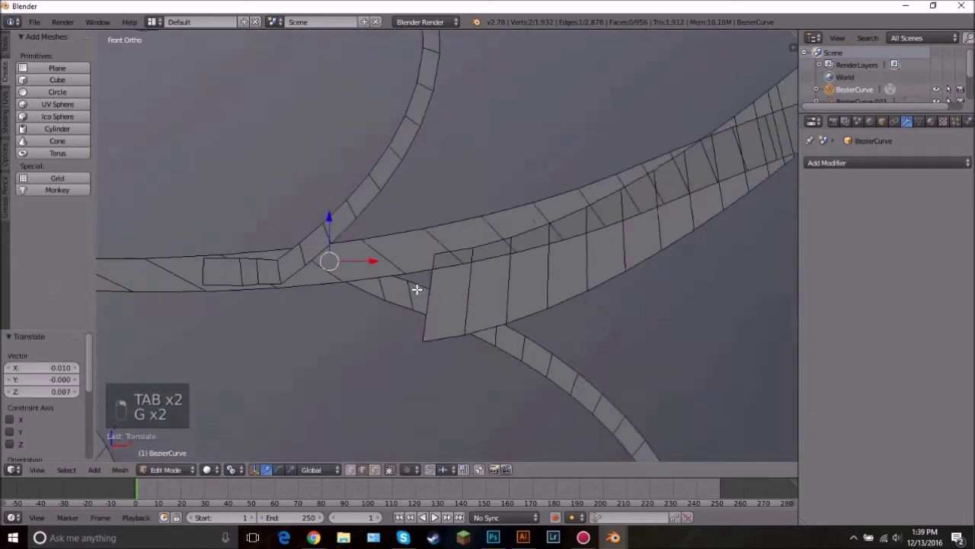
scroll(551, 294, "up", 4)
scroll(525, 297, "down", 5)
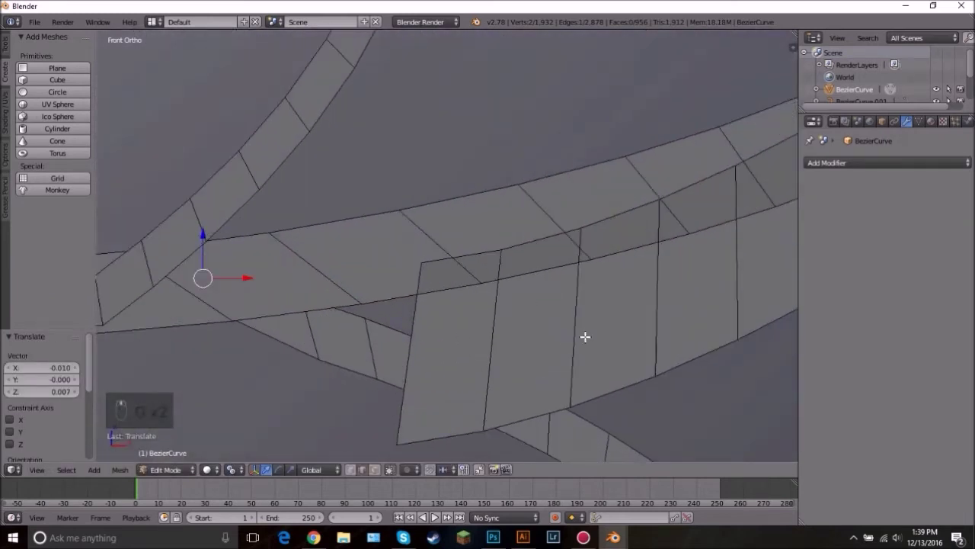
scroll(605, 261, "down", 3)
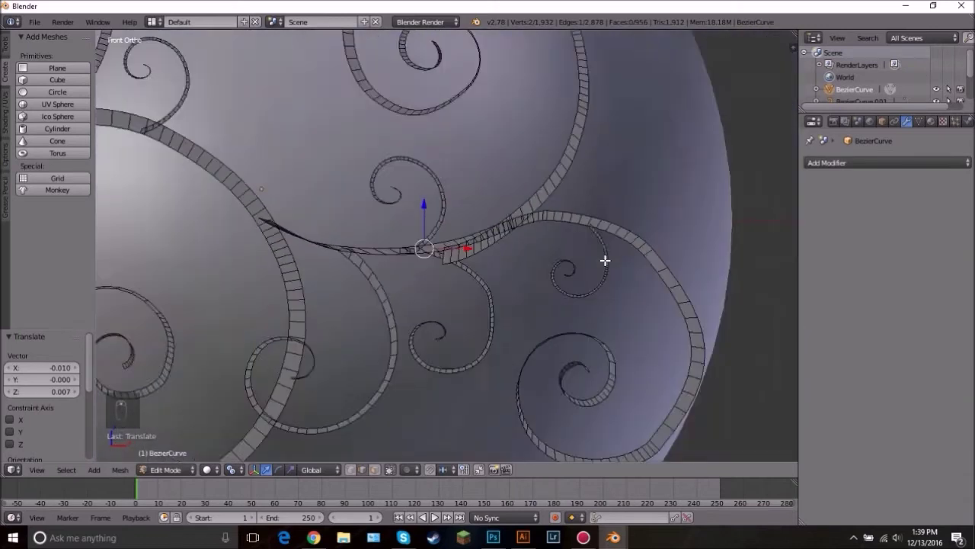
scroll(605, 260, "up", 6)
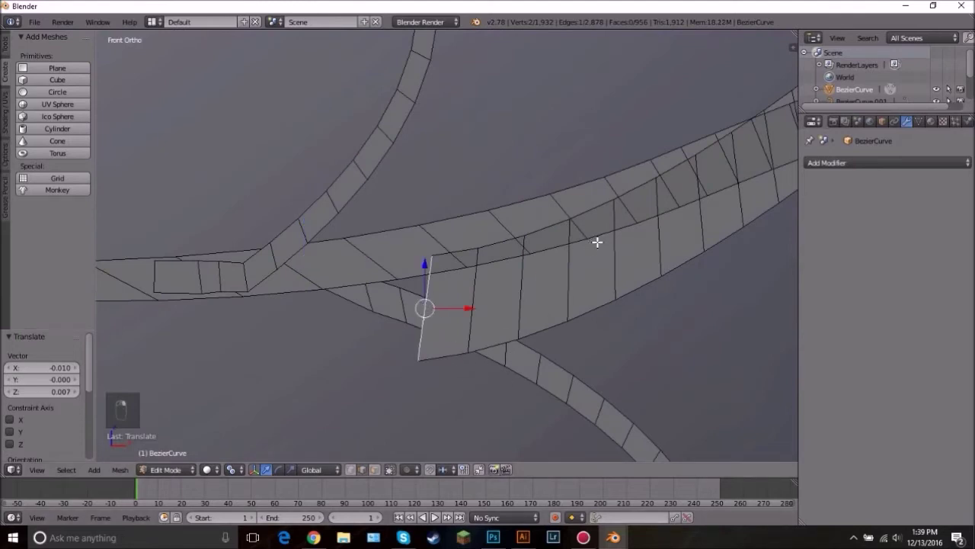
scroll(683, 247, "down", 4)
scroll(464, 394, "up", 4)
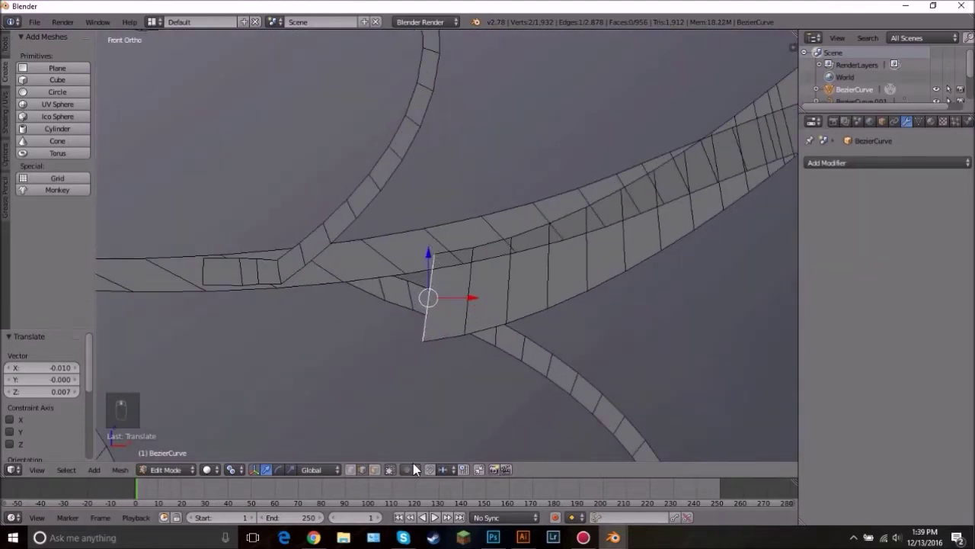
left_click(412, 466)
left_click(433, 412)
scroll(537, 238, "down", 1)
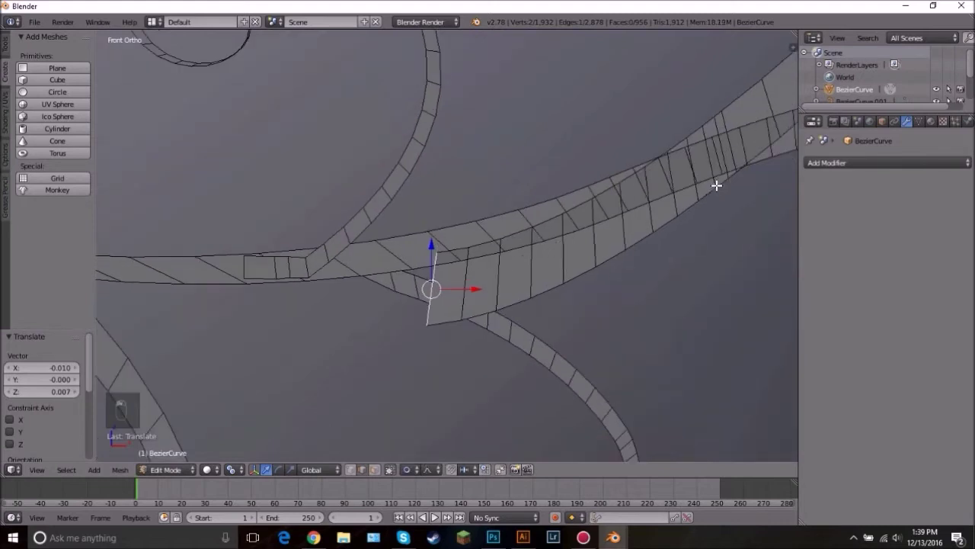
key("s")
scroll(660, 191, "up", 13)
left_click(546, 233)
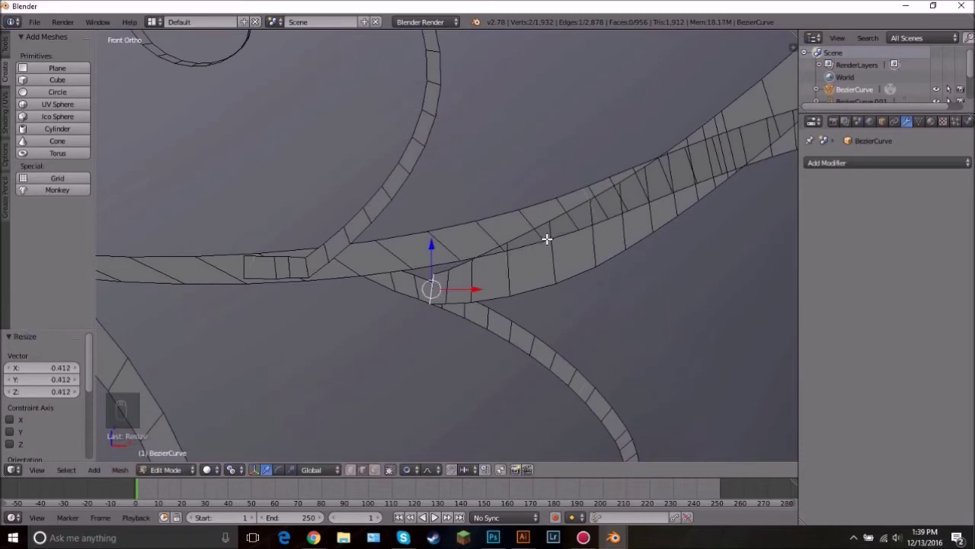
key("g")
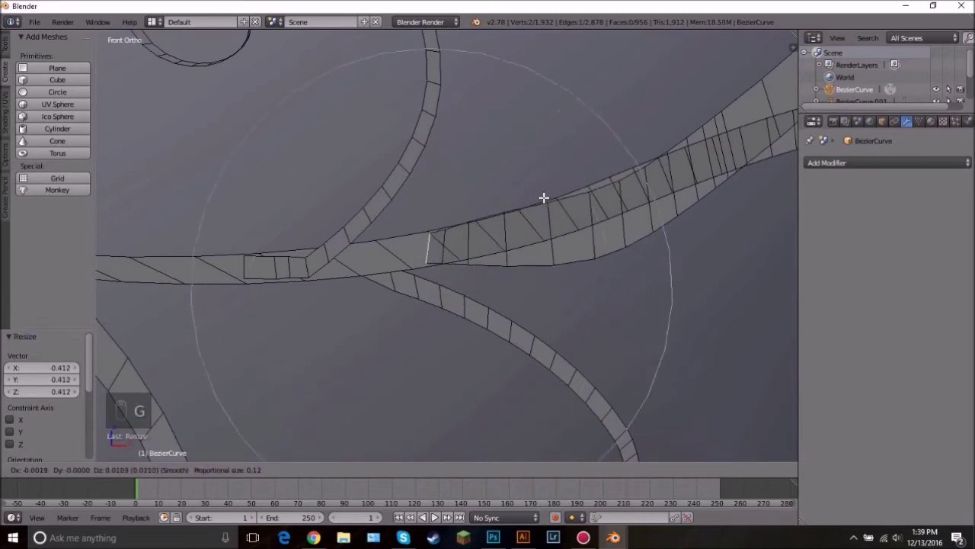
left_click(543, 198)
Step: Narrow the middle edges of the overlapping ribbon and raise them about 0.008 along Z so they follow the central ribbon
key("s")
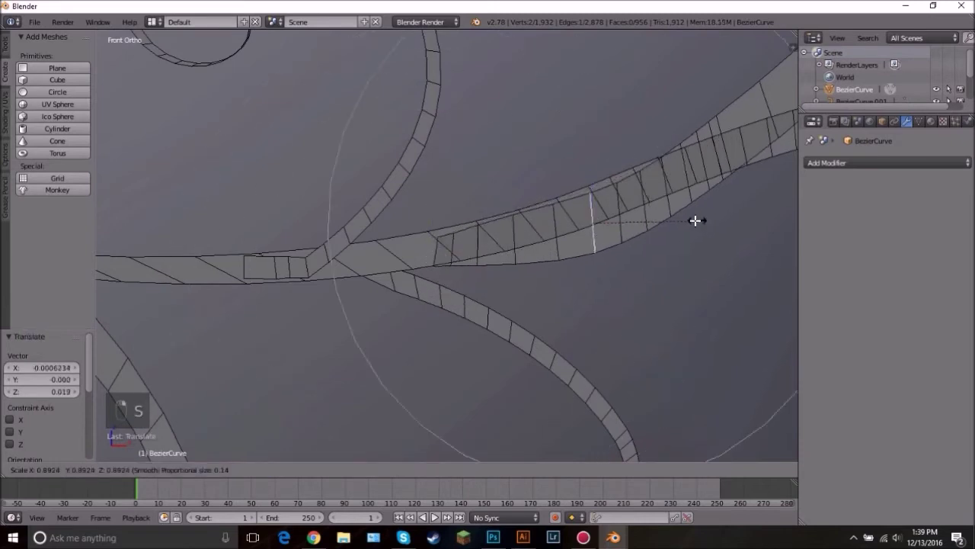
scroll(673, 221, "up", 7)
scroll(658, 223, "down", 2)
left_click(660, 224)
key("g")
left_click(648, 213)
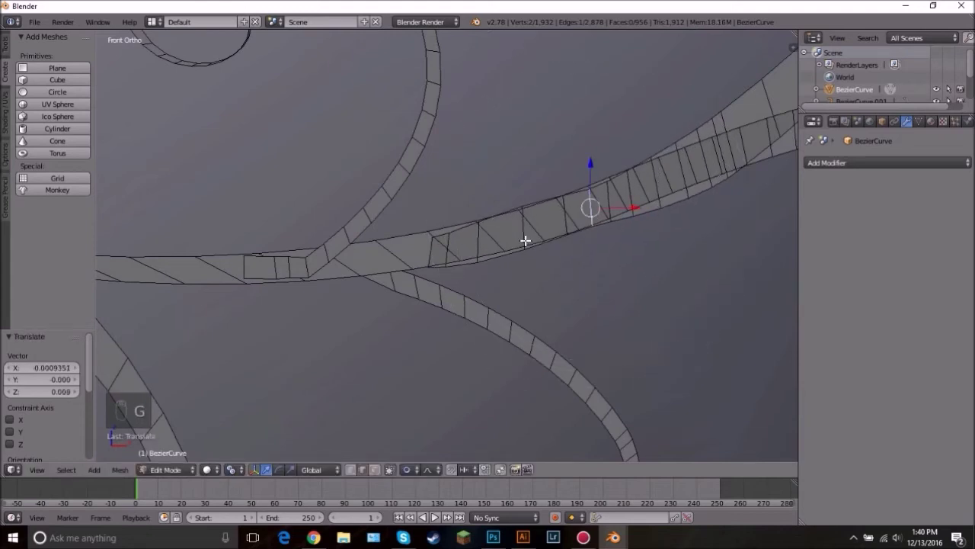
key("s")
left_click(610, 218)
key("Tab")
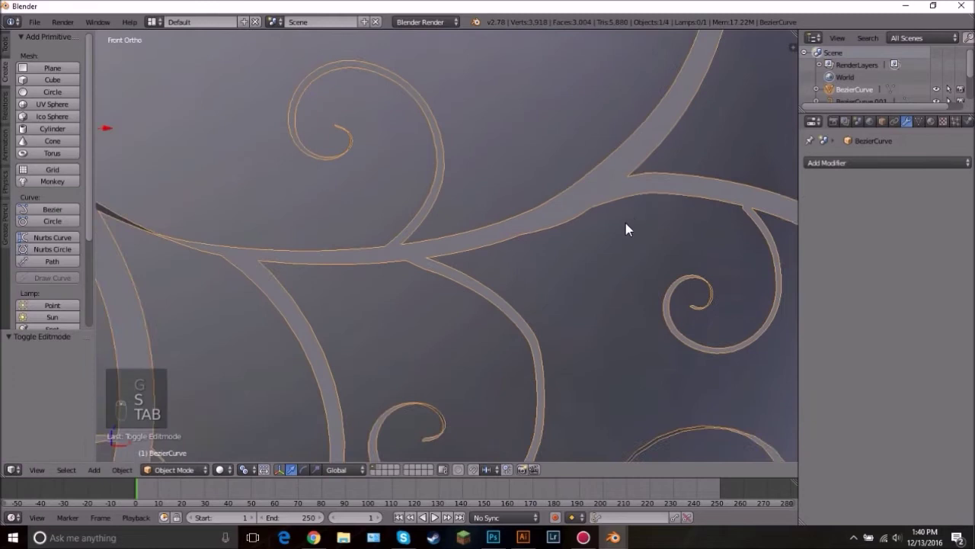
Step: Scale the overlapping edge near the fork to 0.5 and nudge an edge closer to the ribbon's end slightly upward
key("Tab")
scroll(602, 233, "up", 8)
key("s")
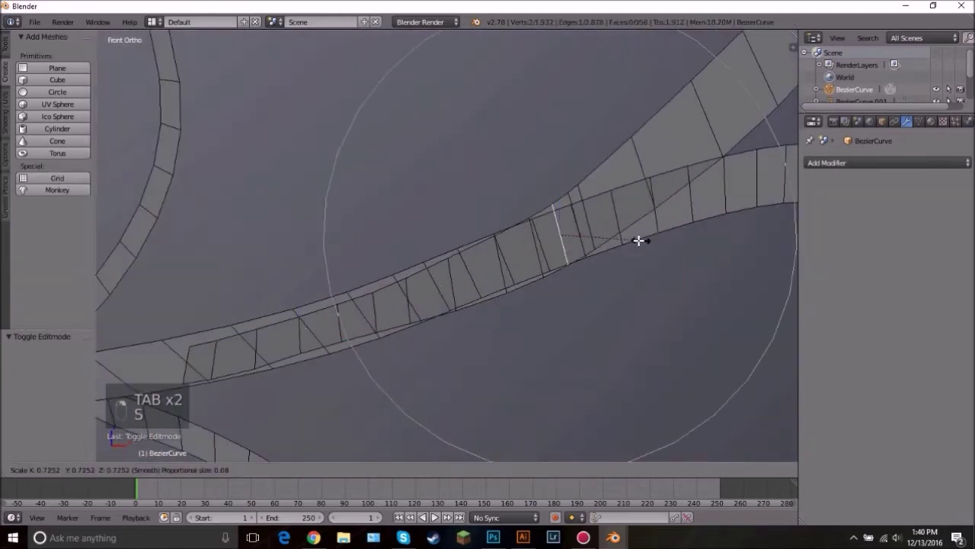
left_click(615, 239)
right_click(467, 287)
key("g")
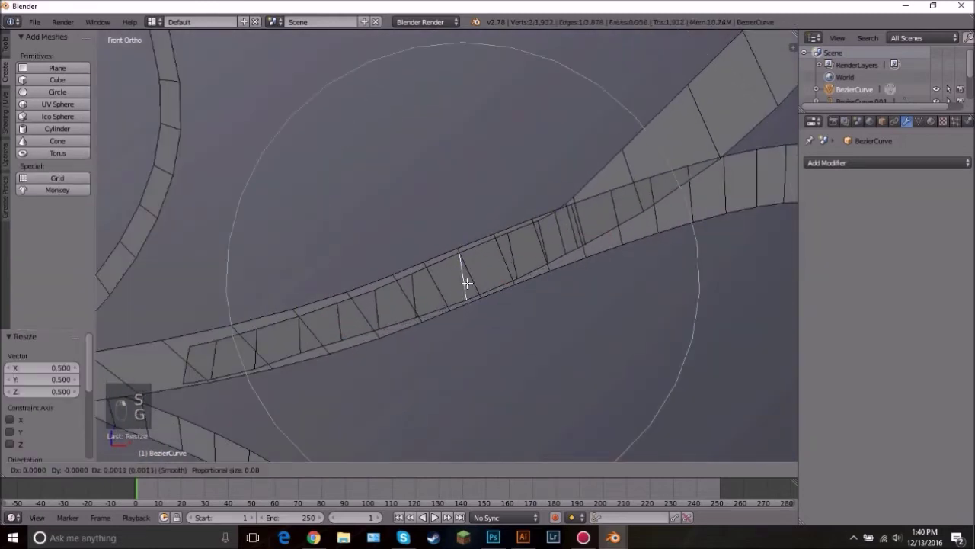
left_click(467, 284)
key("Tab")
scroll(580, 279, "down", 9)
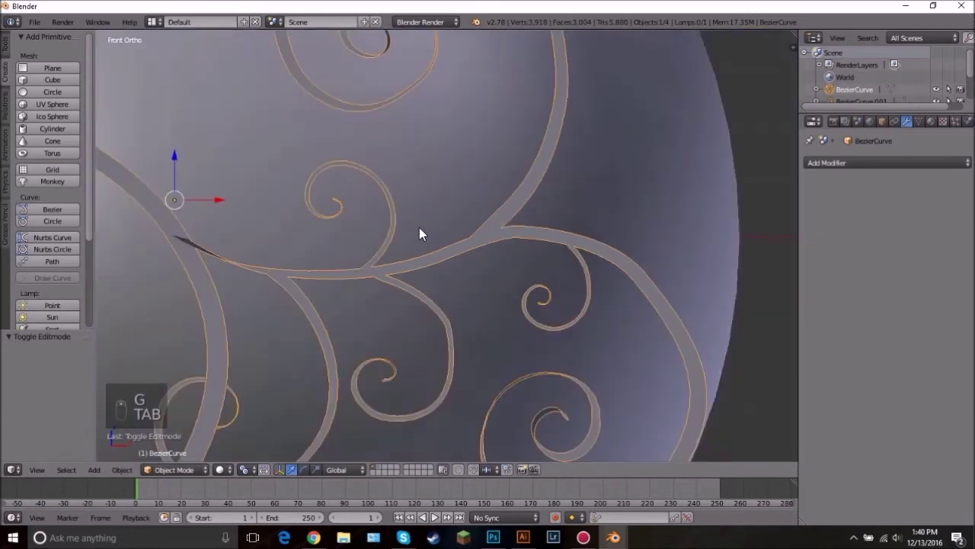
Step: Select the crossing edge where the upper-left swirl's ribbon dips below the large arch
middle_click_drag(586, 239, 538, 169, "shift")
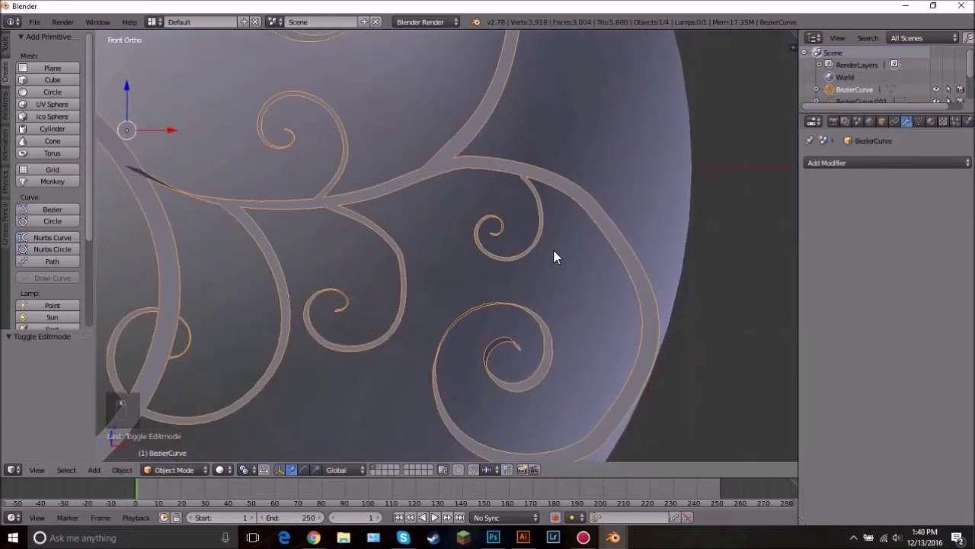
middle_click_drag(554, 252, 698, 241, "shift")
middle_click_drag(316, 229, 545, 239, "shift")
scroll(428, 260, "up", 10)
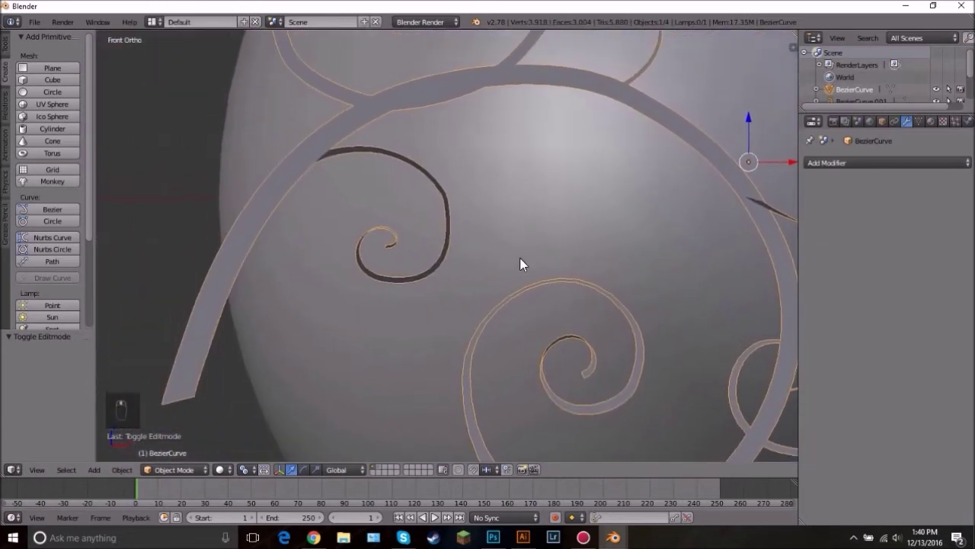
key("Tab")
scroll(507, 253, "up", 2)
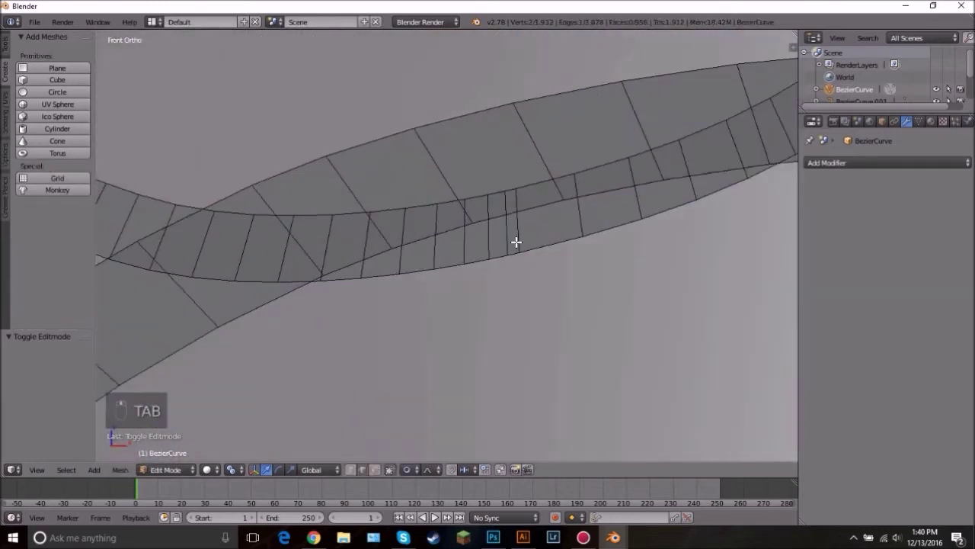
scroll(526, 252, "down", 4)
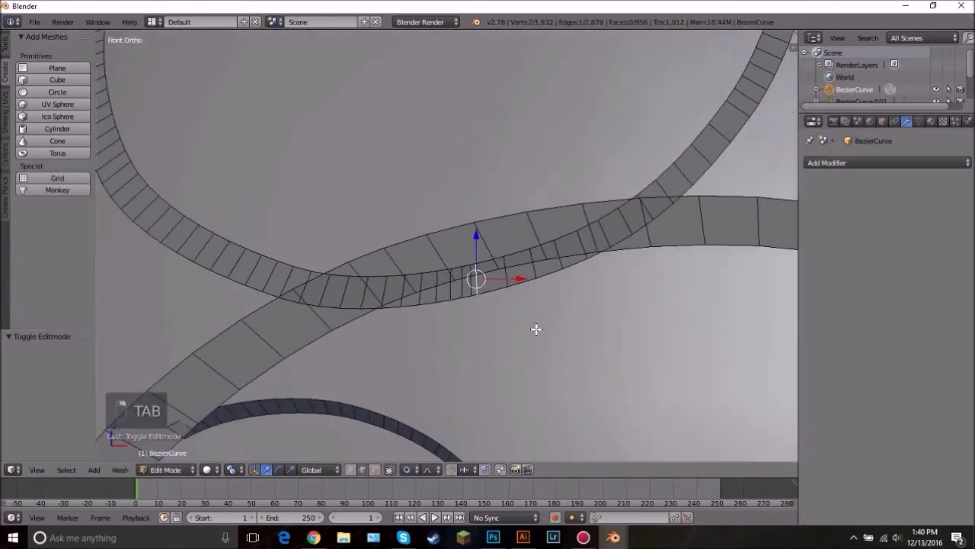
key("g")
right_click(538, 305)
left_click(406, 469)
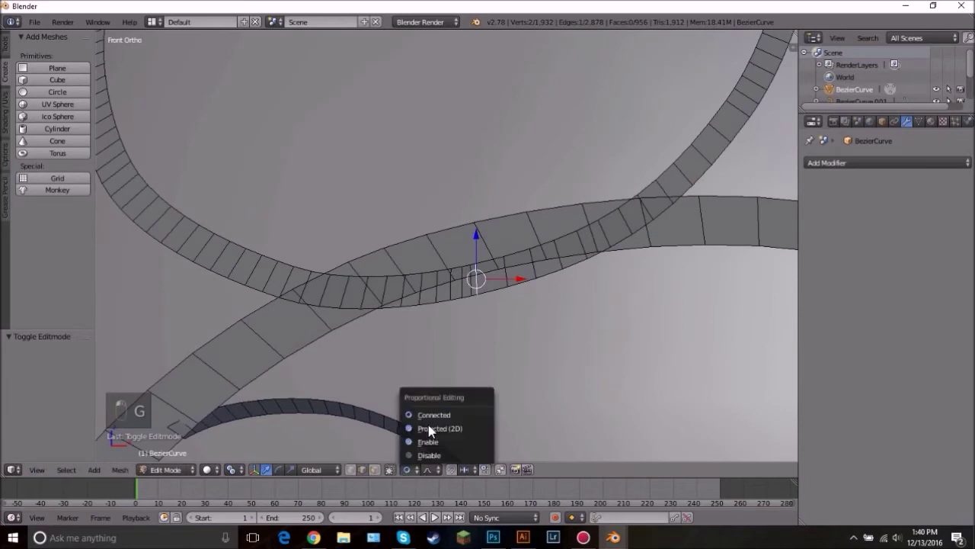
left_click(425, 441)
key("g")
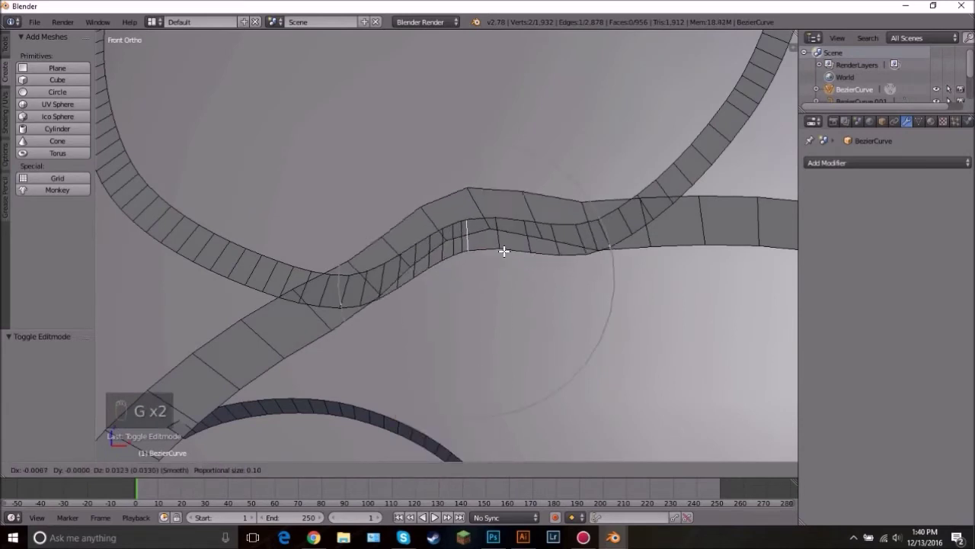
left_click(417, 469)
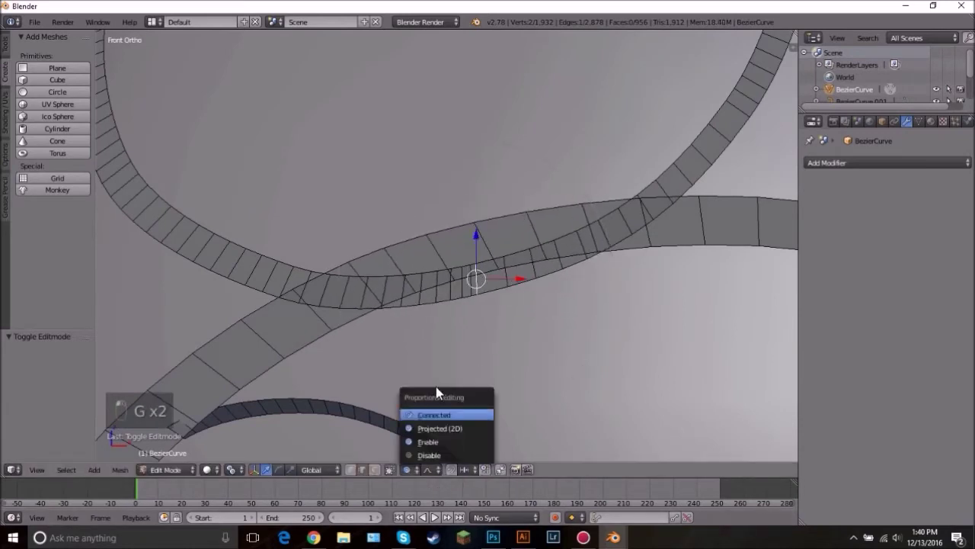
left_click(424, 414)
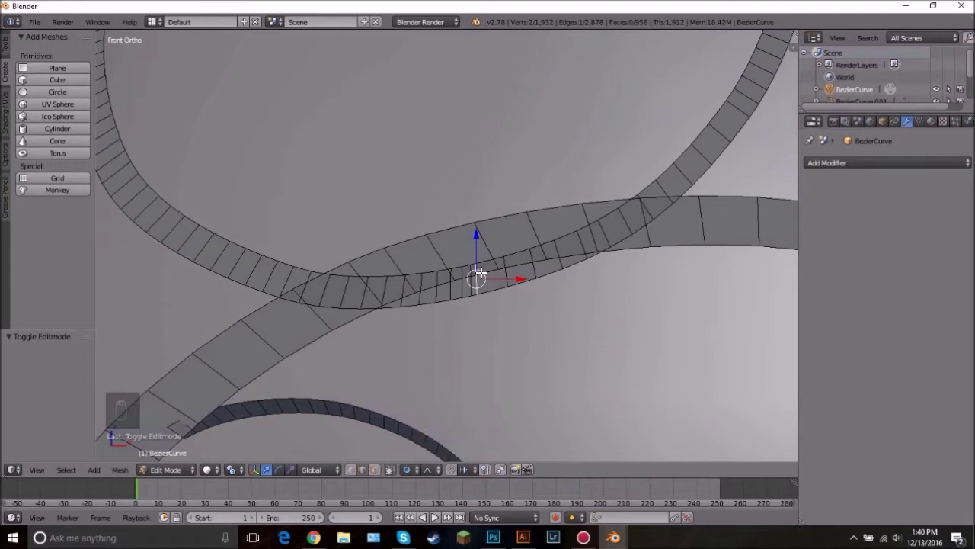
Step: Raise the selected swirl edge about 0.023 along Z with connected proportional editing so the overlap lies within the arch
key("g")
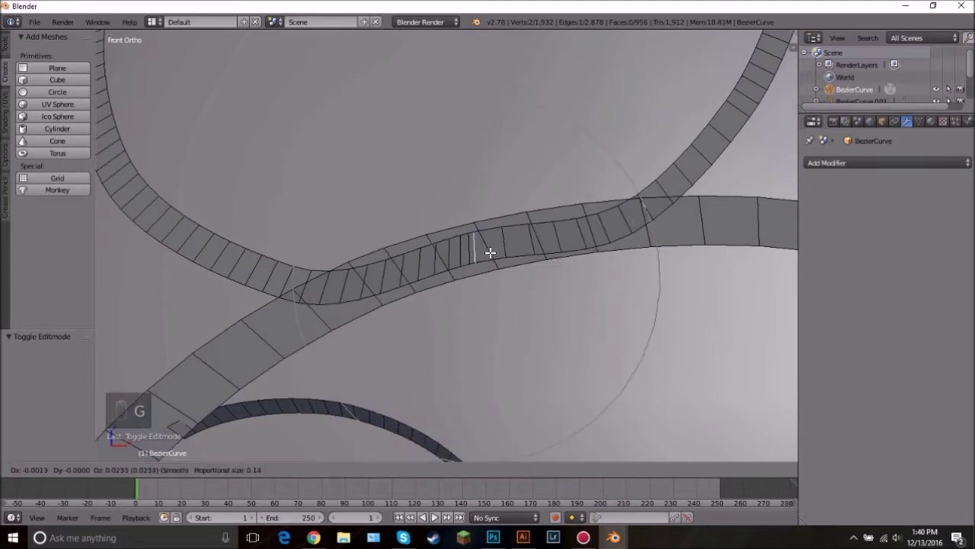
left_click(487, 254)
key("Tab")
scroll(487, 257, "down", 5)
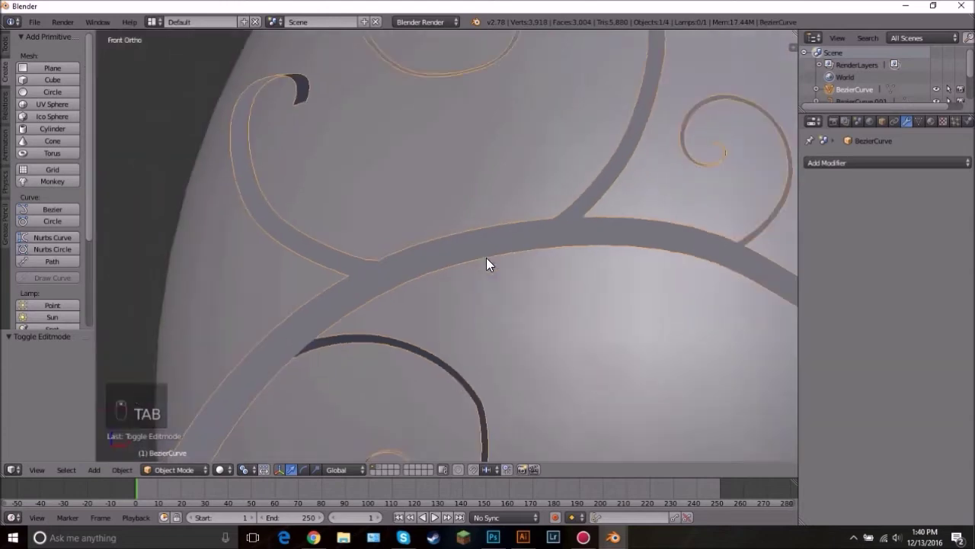
Step: Select the entire dark curl beneath the large arch and nudge it slightly along Y in front of the main ribbon
middle_click_drag(568, 251, 384, 236, "shift")
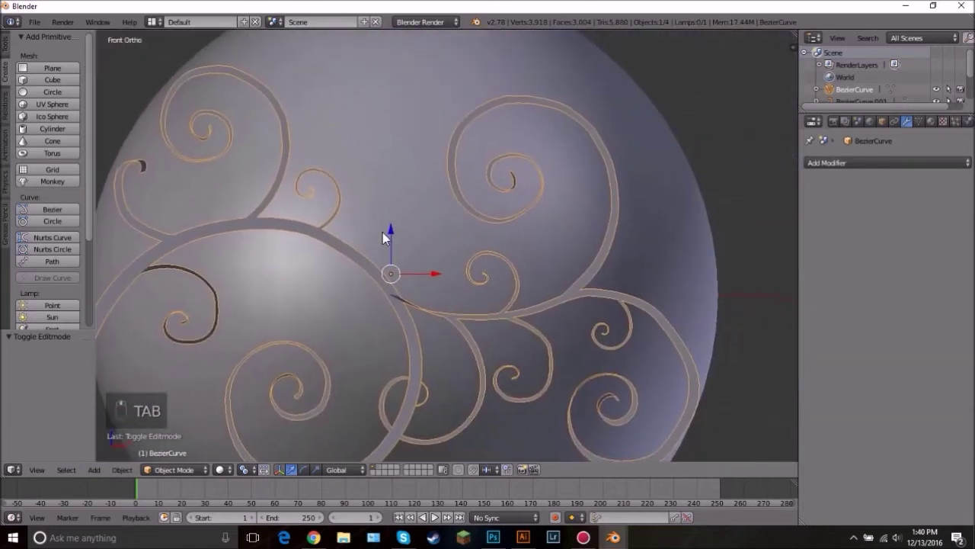
scroll(422, 311, "up", 3)
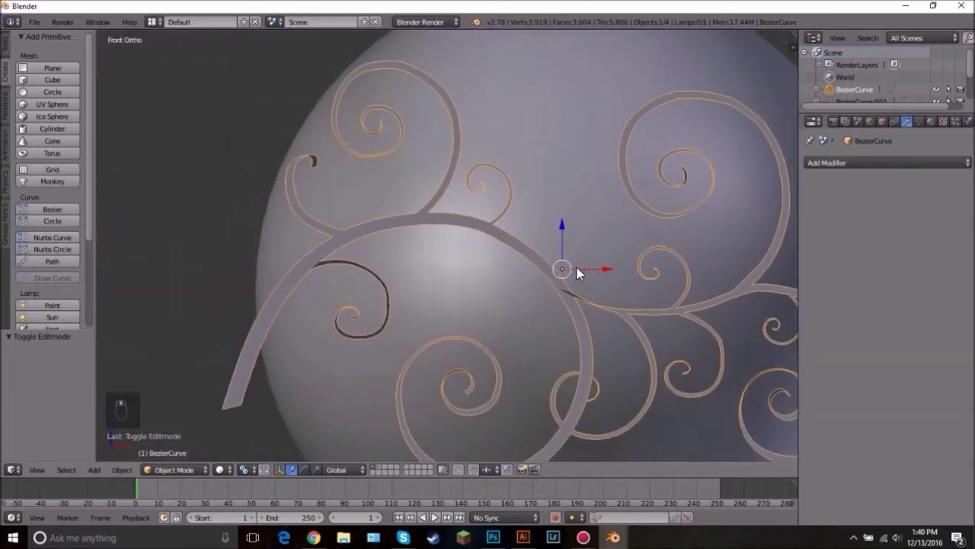
key("Tab")
scroll(381, 281, "up", 8)
scroll(415, 284, "up", 1)
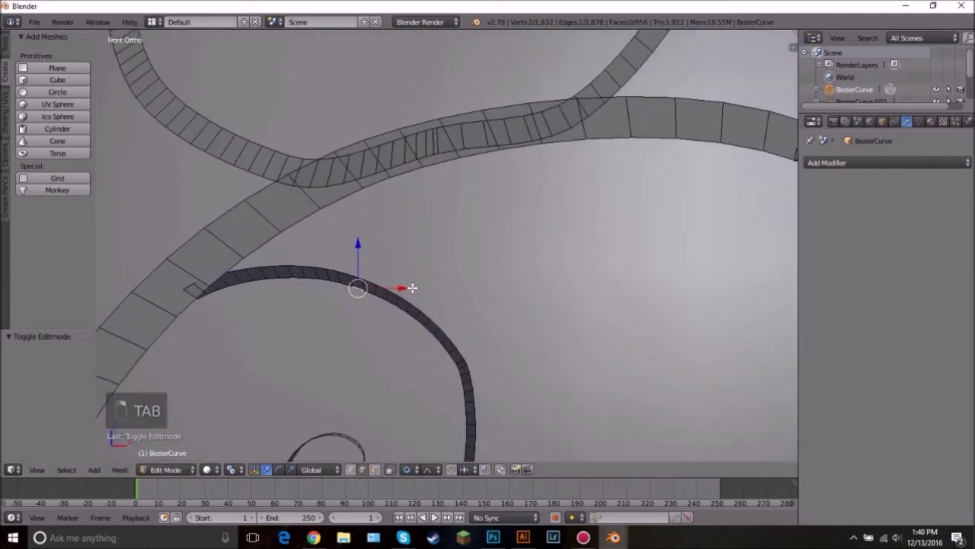
key("ctrl+l")
middle_click_drag(476, 352, 553, 331)
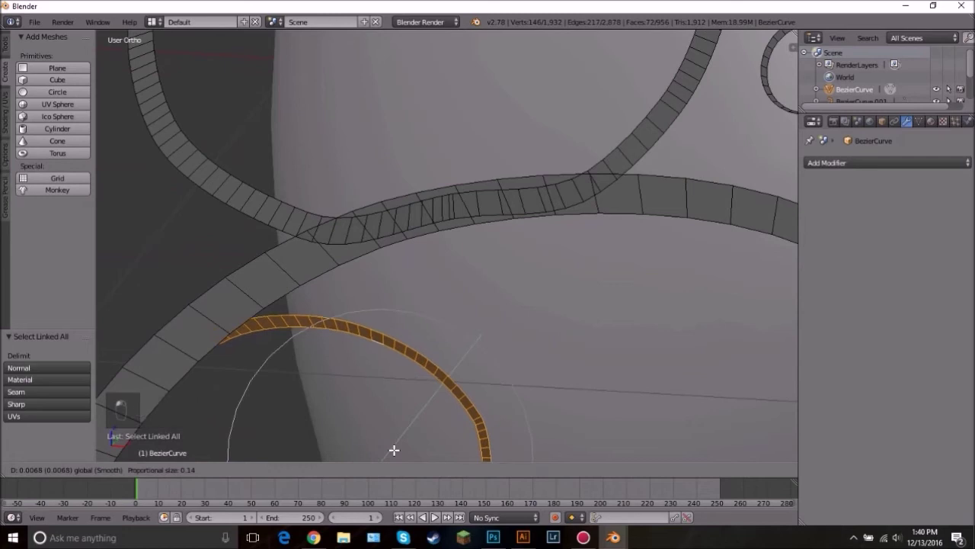
key("ctrl+n")
left_click_drag(382, 447, 388, 453)
Step: Recalculate the selected curl's normals, setting them to face inside
key("ctrl+n")
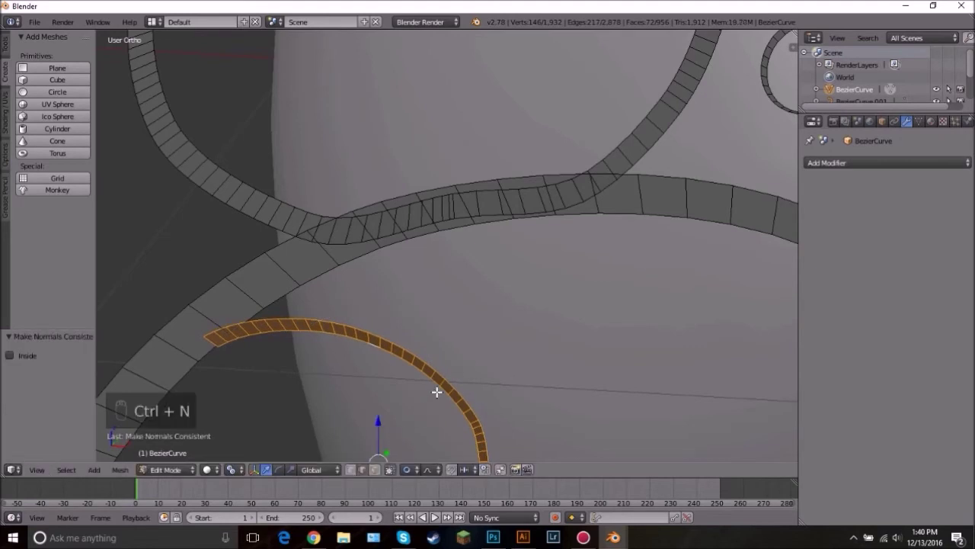
scroll(438, 389, "down", 4)
scroll(450, 364, "up", 5)
key("Tab")
key("Tab")
key("shift+n")
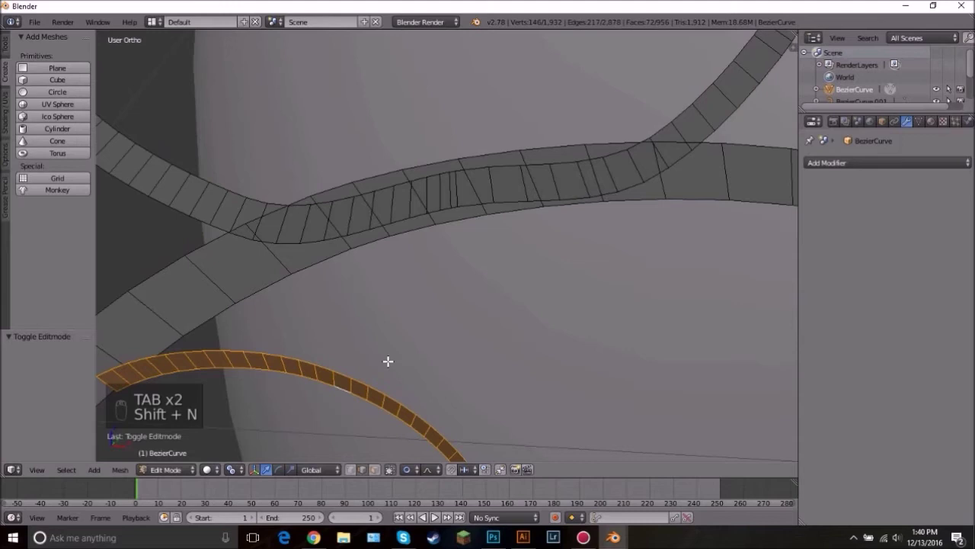
scroll(407, 355, "down", 2)
key("ctrl+shift+n")
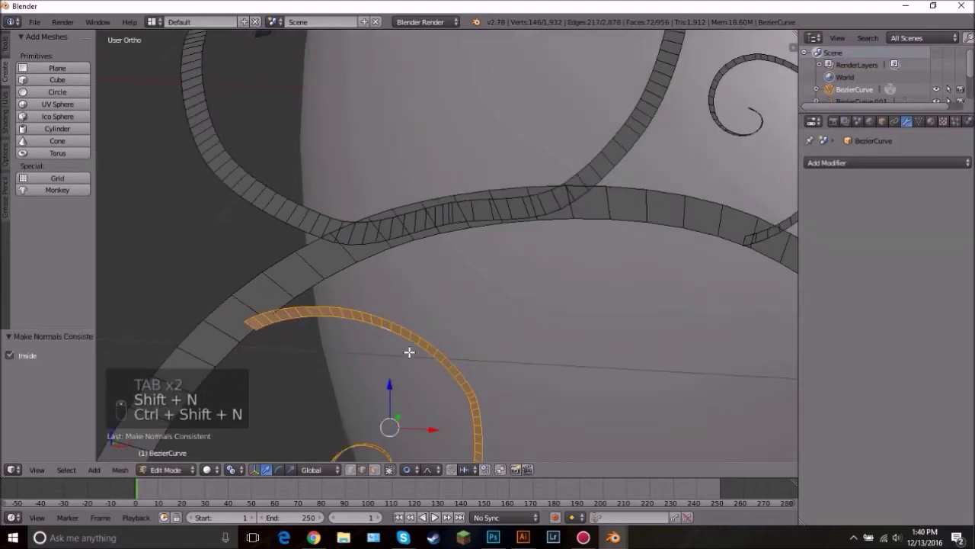
Step: Examine the curl's shading and its junction with the main ribbon outside of mesh editing
key("Tab")
scroll(408, 351, "down", 3)
scroll(408, 353, "up", 3)
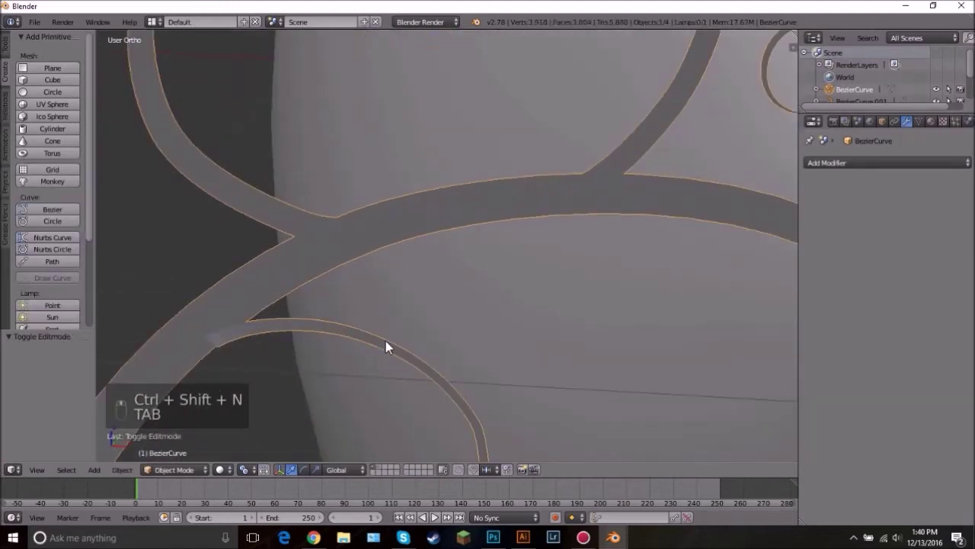
scroll(418, 289, "down", 2)
scroll(353, 264, "up", 3)
key("Tab")
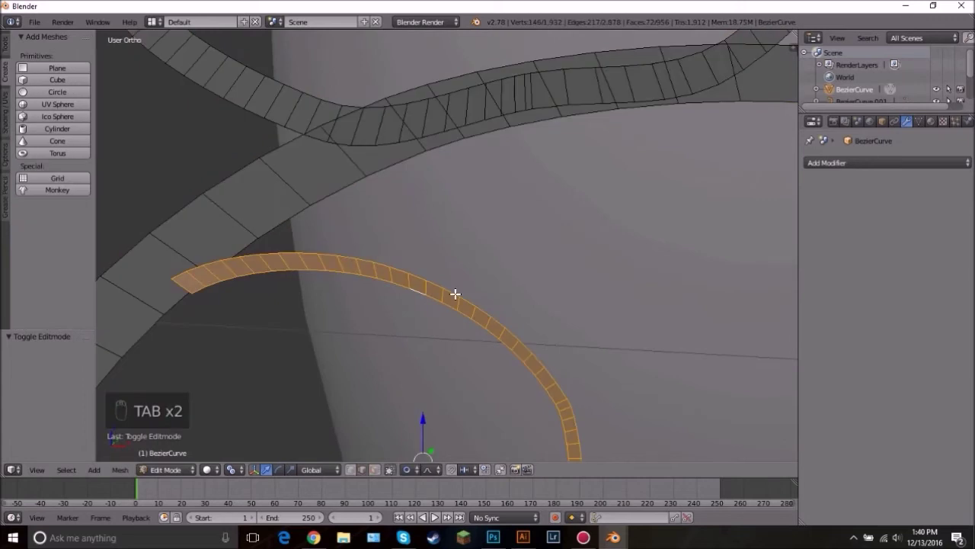
scroll(455, 294, "down", 5)
key("Tab")
Step: Examine the whole swirl pattern from the front and at an angle against the sphere
scroll(457, 274, "down", 3)
middle_click_drag(664, 276, 332, 229, "shift")
scroll(452, 229, "down", 1)
middle_click_drag(462, 230, 547, 234)
key("KP_1")
scroll(547, 233, "up", 3)
middle_click_drag(614, 225, 553, 250, "shift")
scroll(580, 246, "down", 2)
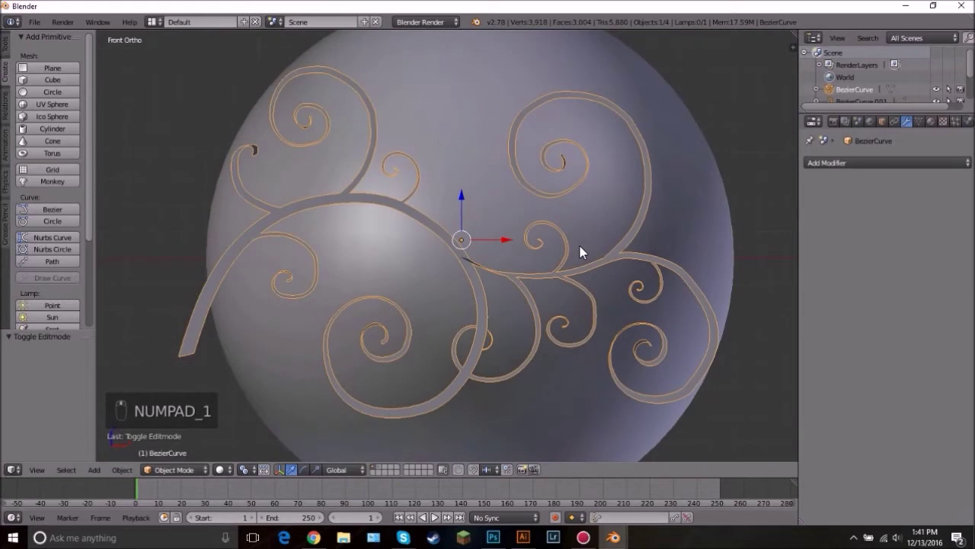
middle_click_drag(642, 242, 496, 278)
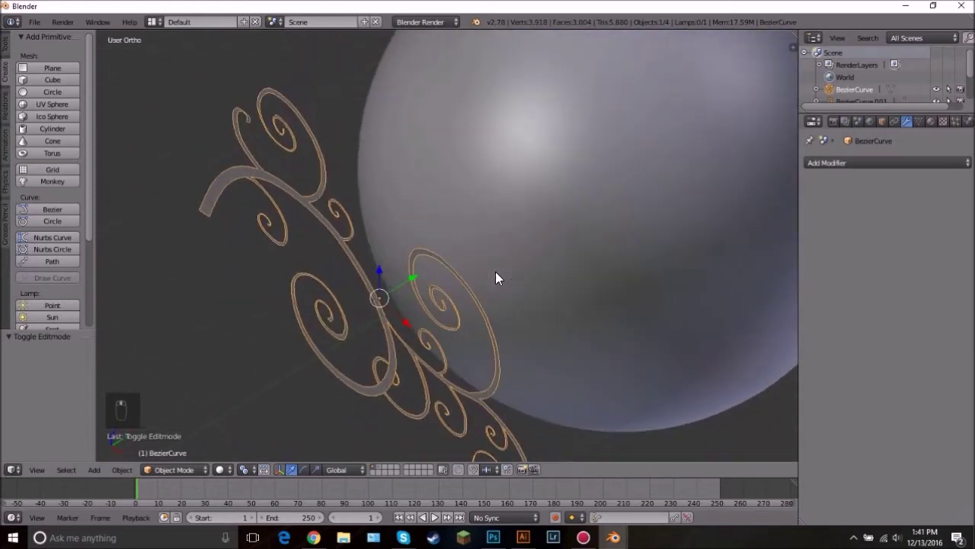
Step: Extrude the entire flat swirl mesh along its normals, working from the top view, until it reaches deep into the sphere
key("KP_7")
scroll(495, 275, "down", 2)
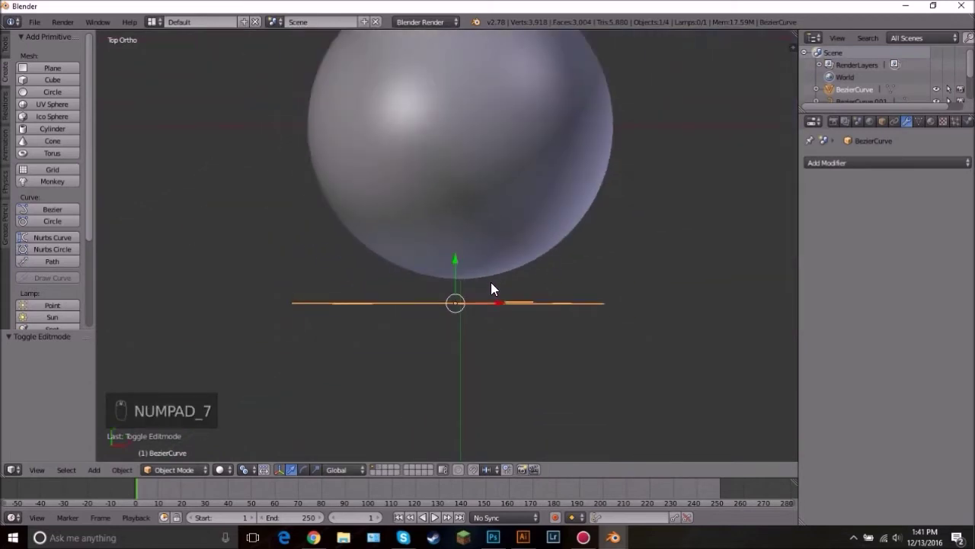
key("Tab")
scroll(502, 282, "up", 2)
key("a")
key("a")
key("a")
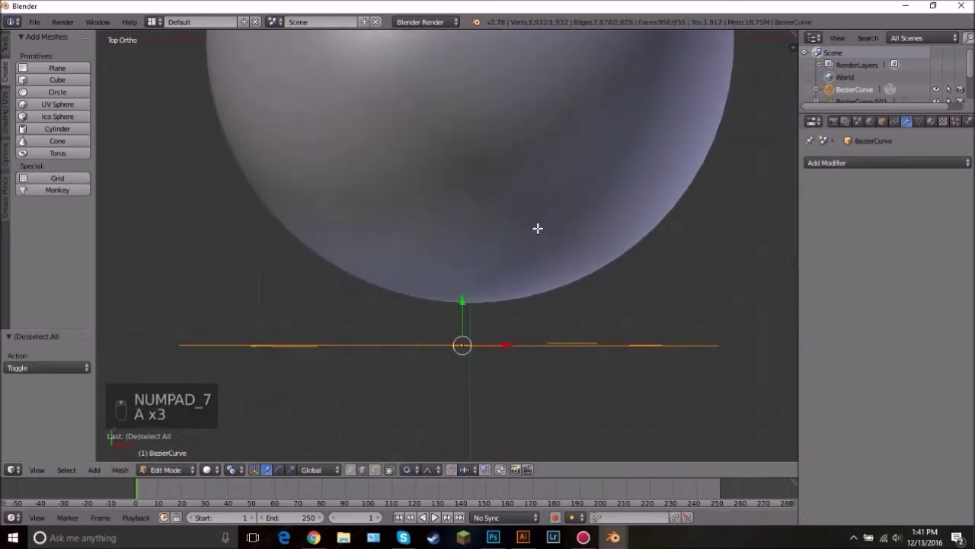
scroll(503, 276, "down", 3)
key("e")
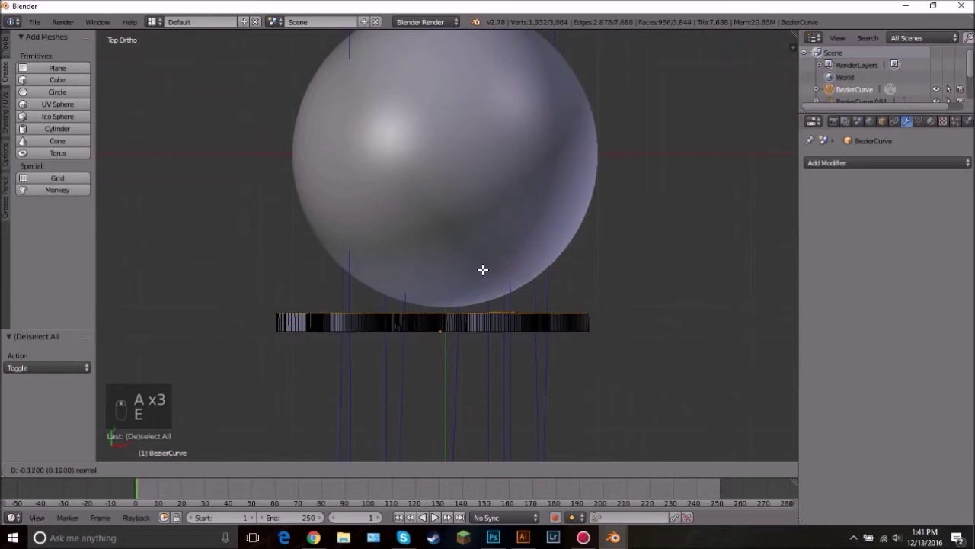
left_click(515, 118)
middle_click_drag(534, 310, 464, 244)
key("Tab")
key("Tab")
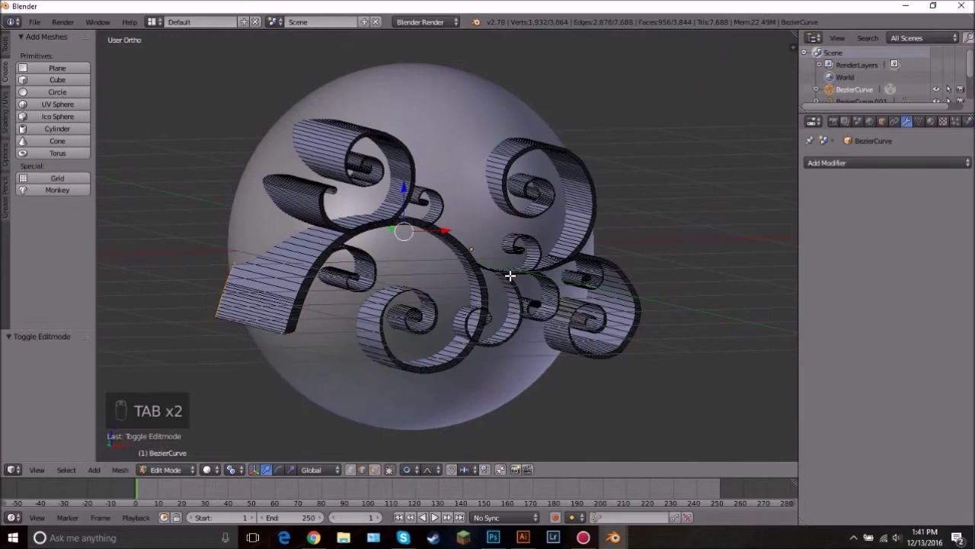
Step: Select the whole extruded swirl mesh and recalculate its normals to face outside
key("a")
key("a")
key("a")
key("a")
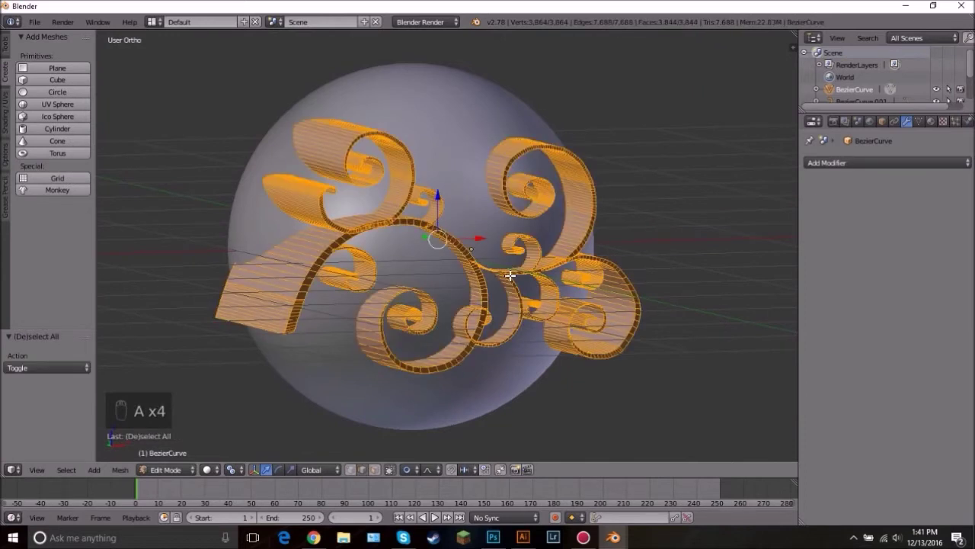
key("ctrl+n")
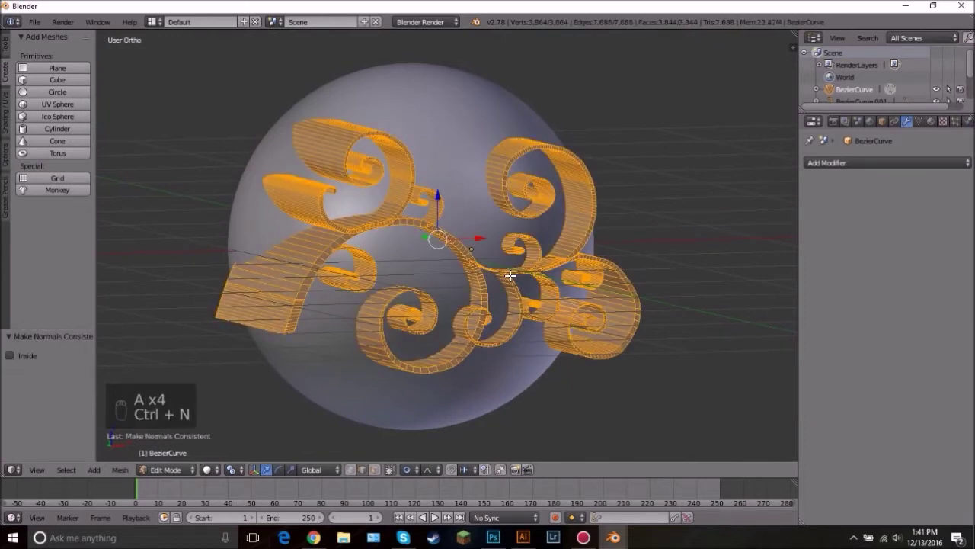
key("Tab")
middle_click_drag(538, 303, 551, 337)
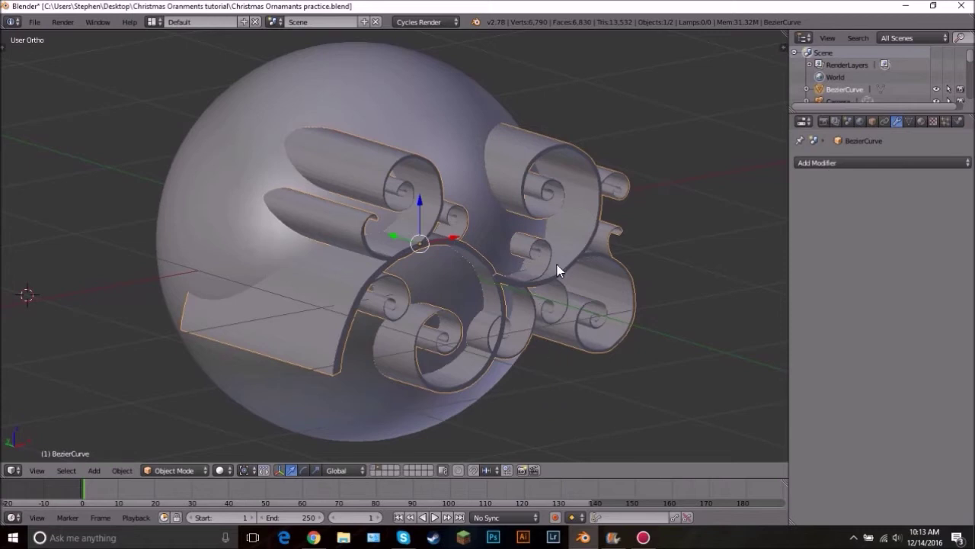
Step: Add a Boolean modifier to the swirl mesh, using the Intersect operation with Sphere as the object
scroll(481, 348, "down", 2)
middle_click_drag(481, 348, 447, 337)
scroll(349, 216, "up", 3)
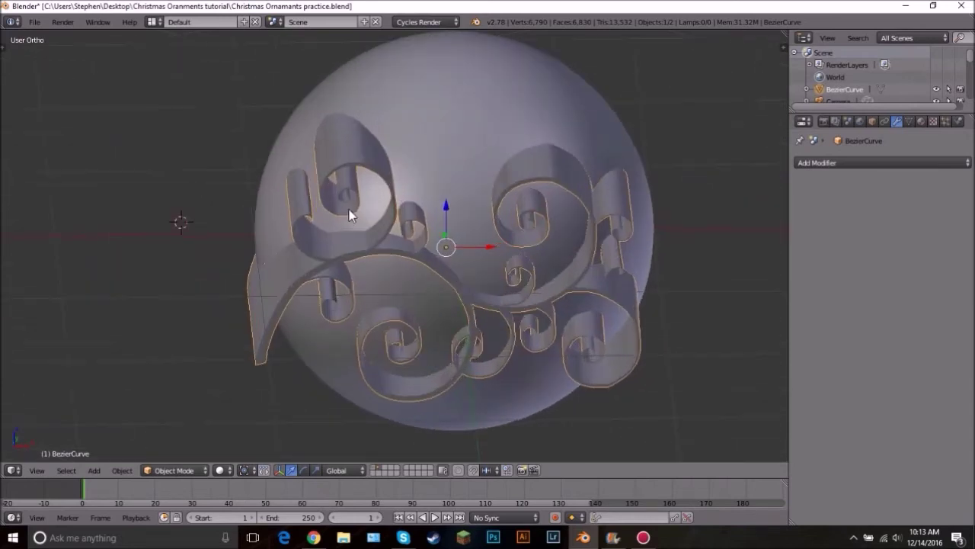
right_click(537, 156)
right_click(601, 232)
scroll(434, 263, "up", 3)
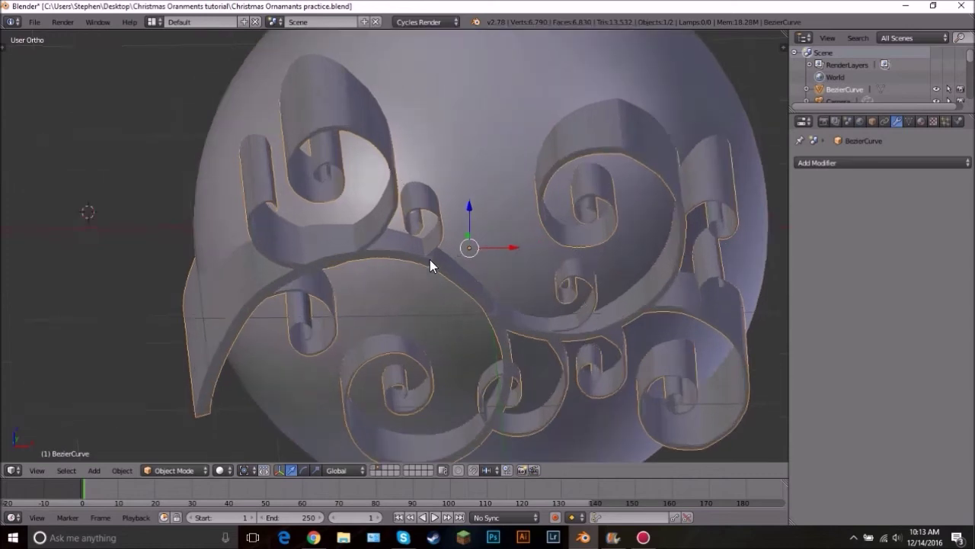
scroll(523, 235, "down", 2)
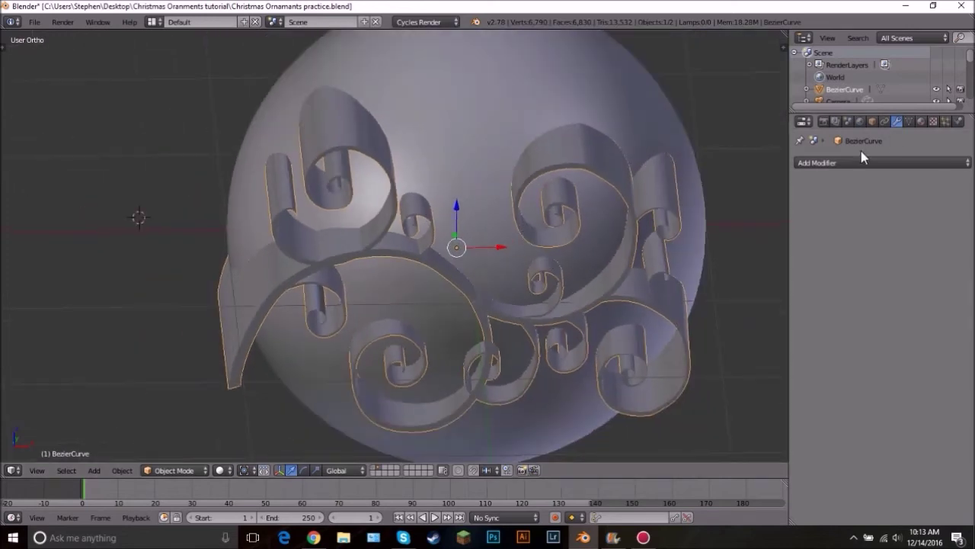
left_click(835, 160)
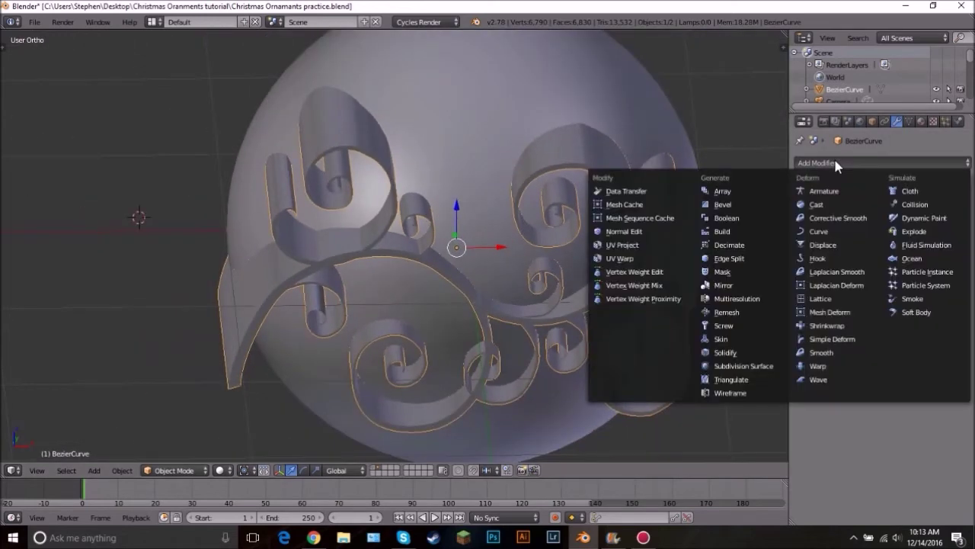
left_click(730, 218)
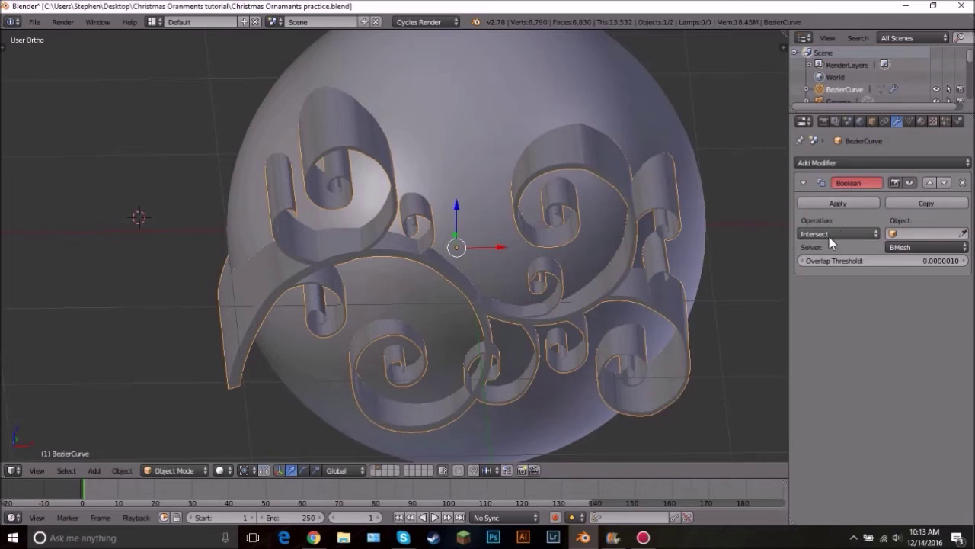
left_click(908, 233)
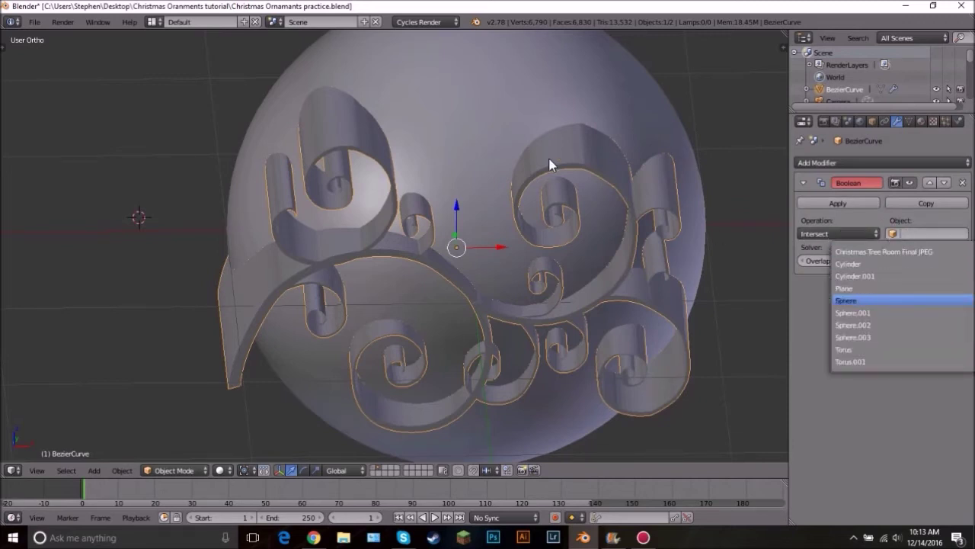
left_click(862, 300)
Step: Compare the sphere and the intersected swirl, and inspect closely the junctions where the lower curls meet the ribbon
right_click(505, 90)
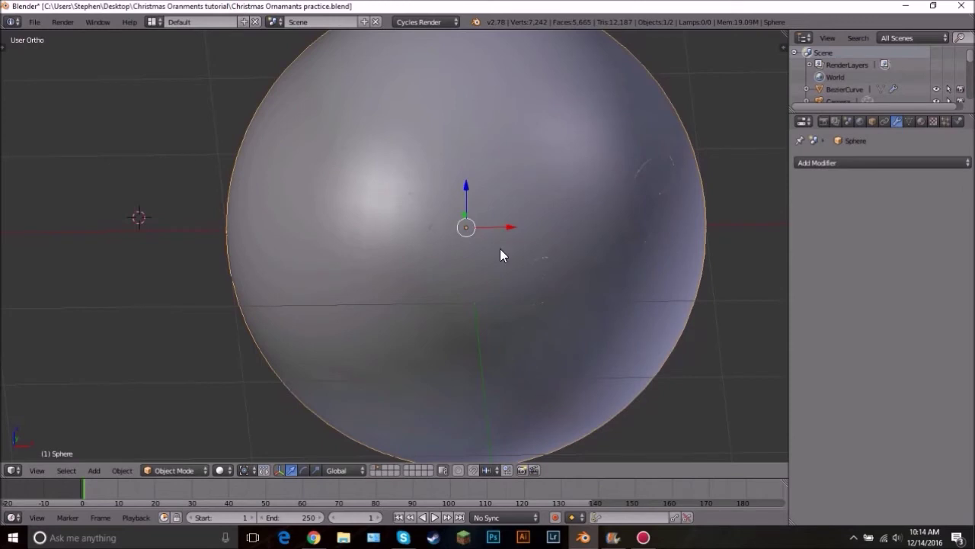
key("z")
right_click(662, 171)
key("z")
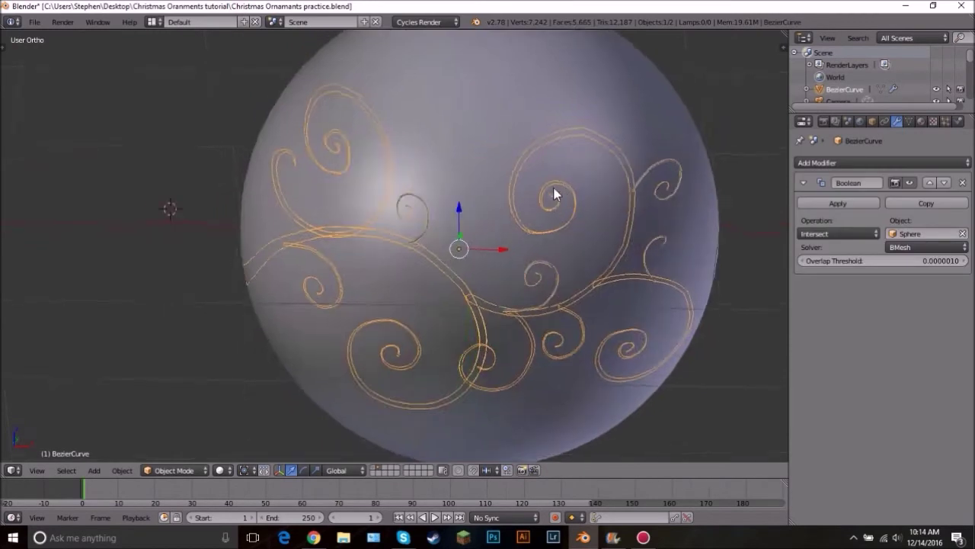
middle_click_drag(556, 191, 522, 185)
scroll(496, 218, "up", 4)
middle_click_drag(431, 328, 383, 117, "shift")
scroll(411, 126, "up", 5)
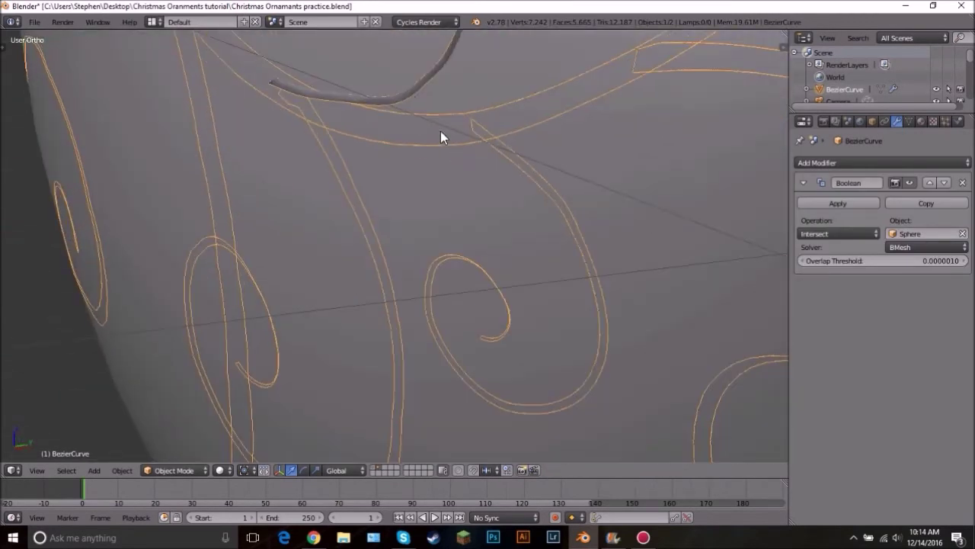
middle_click_drag(412, 71, 401, 166, "shift")
scroll(401, 166, "up", 4)
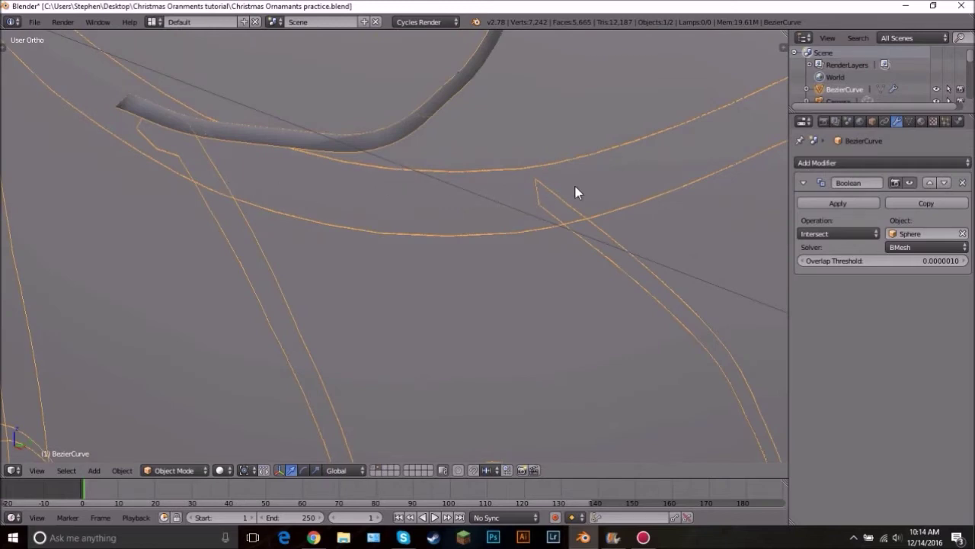
Step: Examine the Boolean result on the remaining branches and curls across the sphere's surface
scroll(575, 192, "down", 8)
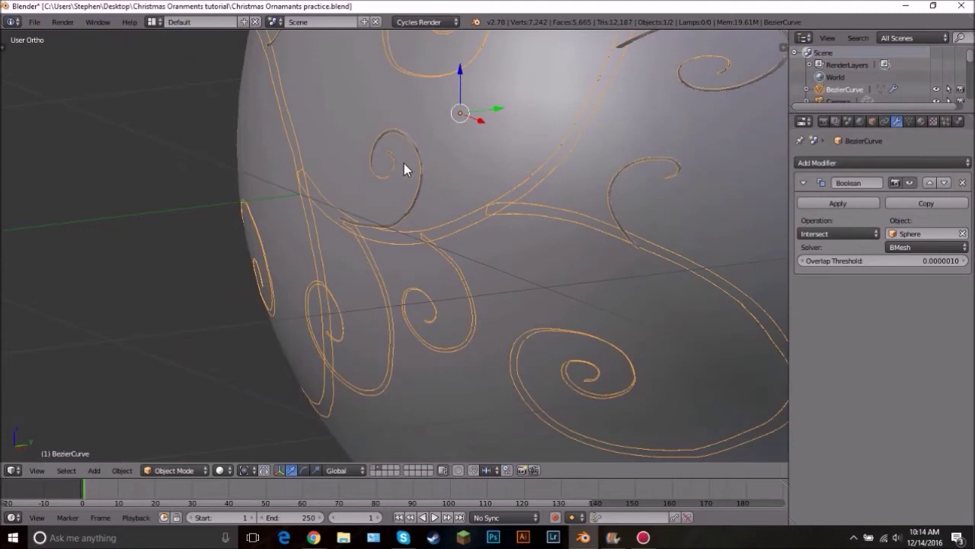
scroll(404, 163, "up", 3)
middle_click_drag(302, 170, 374, 151)
scroll(430, 136, "down", 4)
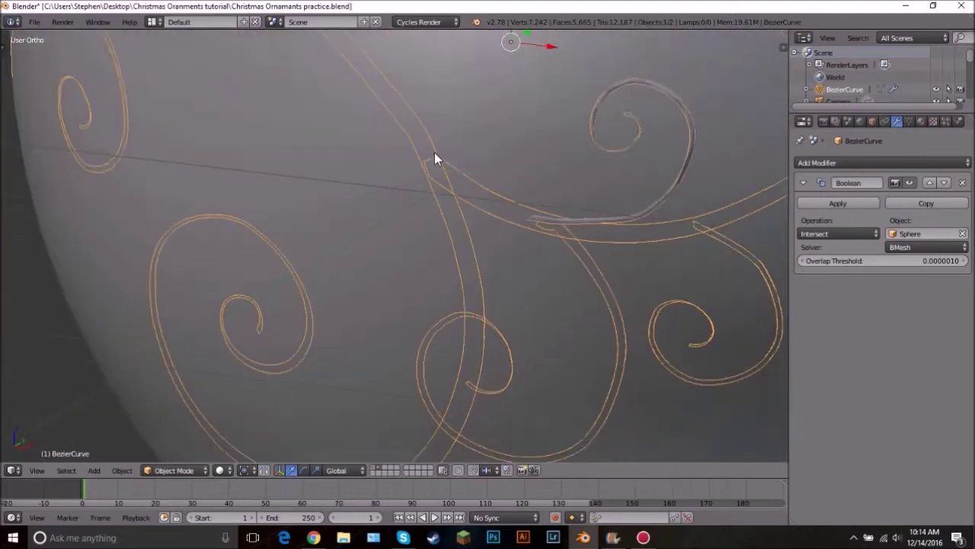
middle_click_drag(519, 190, 431, 290, "shift")
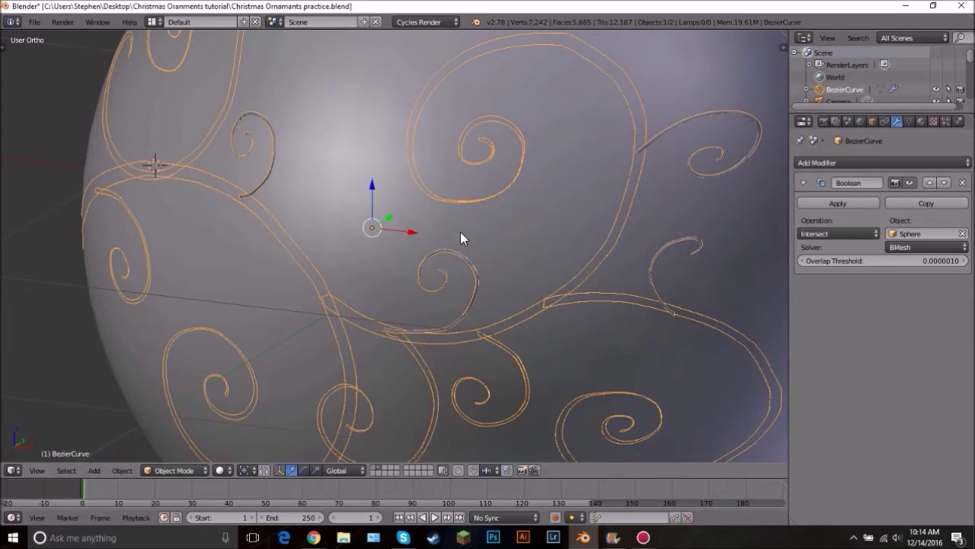
scroll(460, 232, "down", 2)
scroll(450, 230, "up", 1)
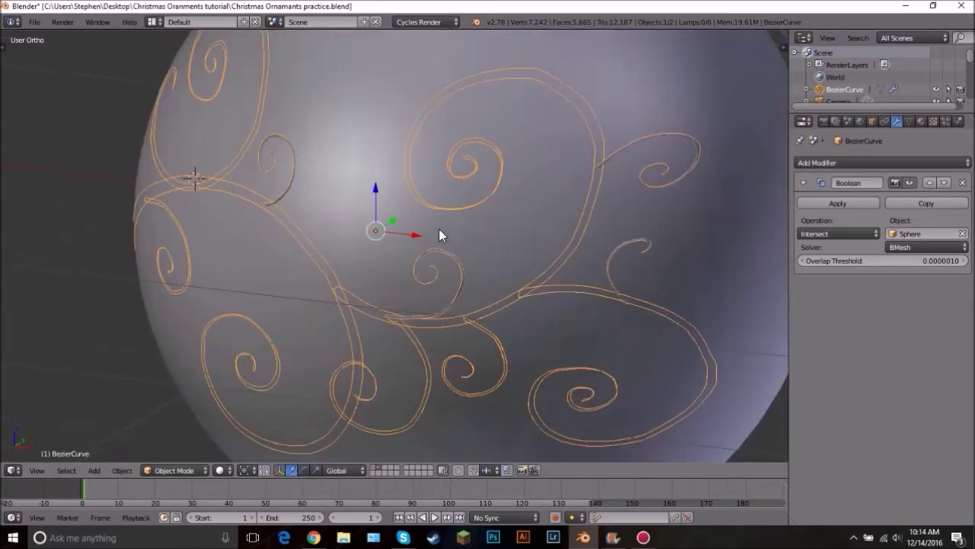
scroll(393, 286, "up", 2)
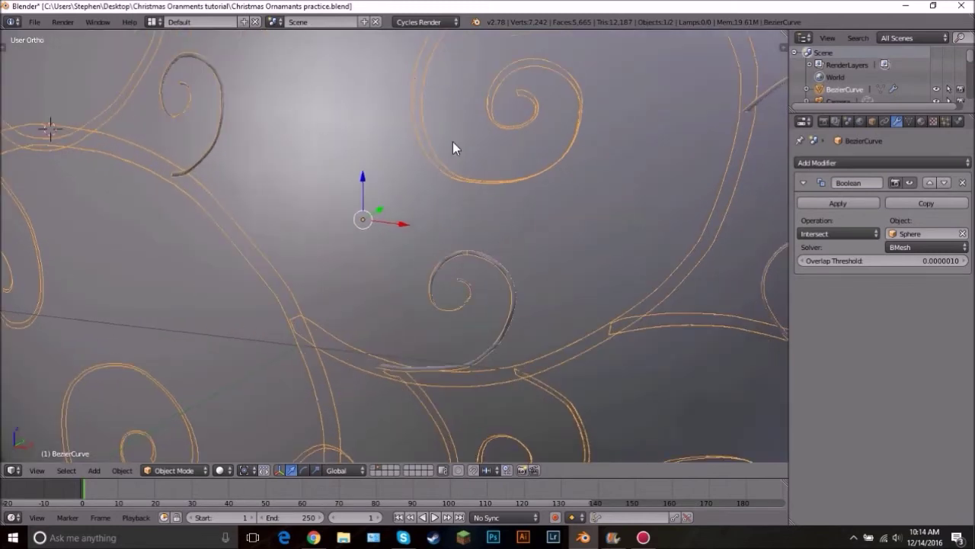
scroll(462, 330, "down", 3)
middle_click_drag(682, 320, 462, 256, "shift")
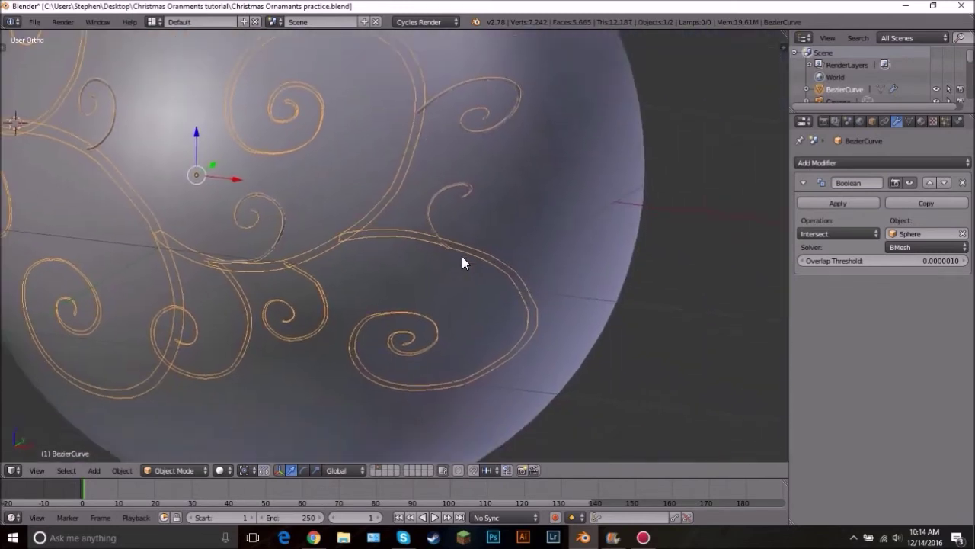
Step: Separate the large lower-right curl from the swirl mesh into its own object
scroll(461, 257, "up", 5)
scroll(462, 256, "down", 4)
middle_click_drag(316, 163, 435, 198, "shift")
scroll(436, 198, "up", 4)
scroll(413, 223, "up", 2)
scroll(404, 211, "up", 2)
scroll(403, 209, "down", 3)
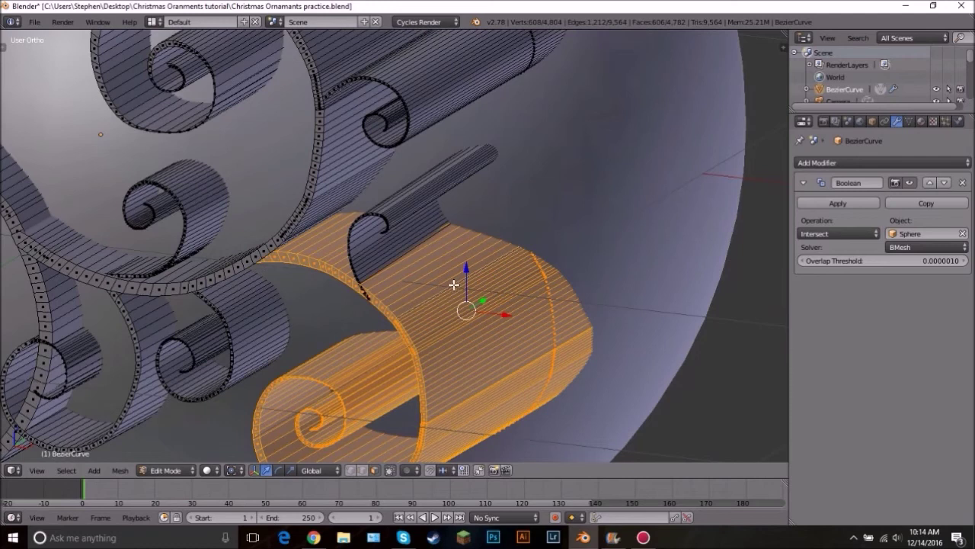
right_click(442, 283, "alt")
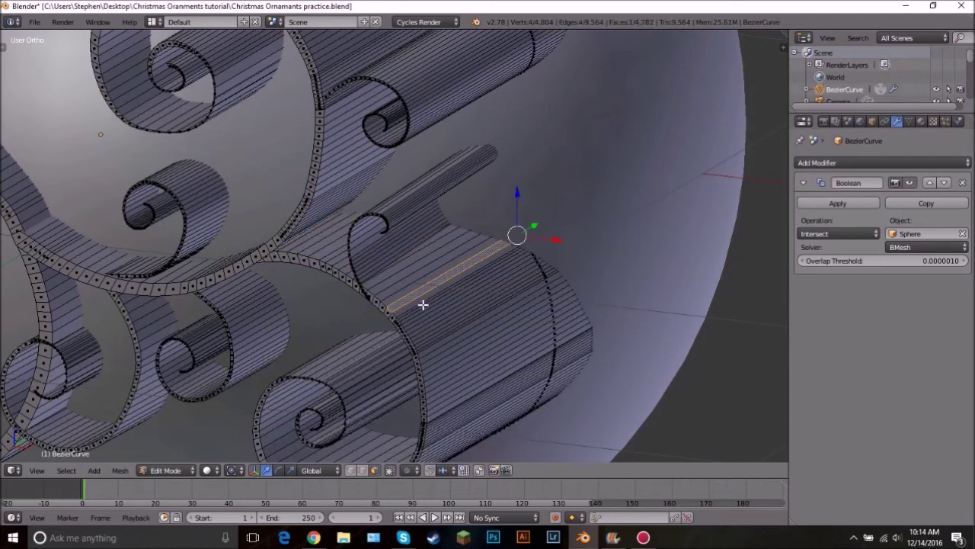
key("ctrl+z")
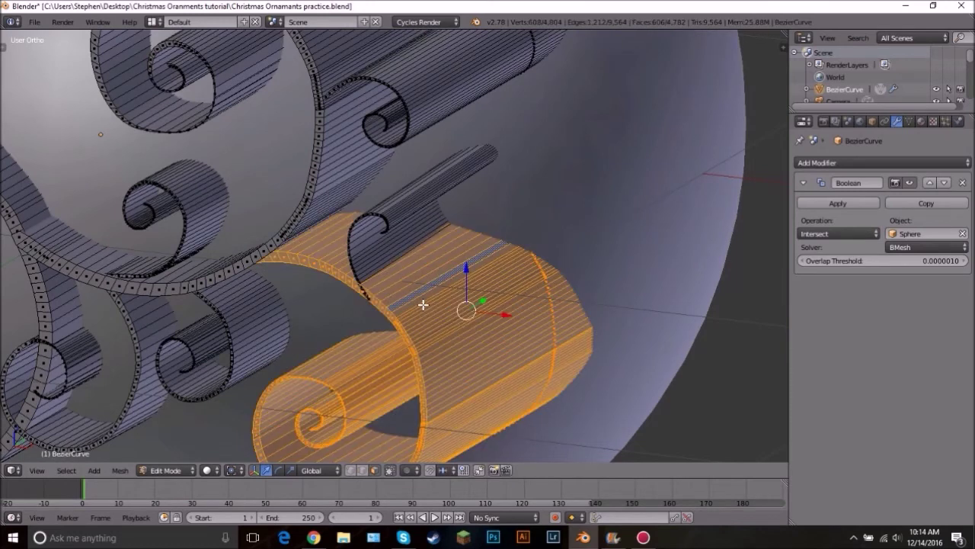
key("p")
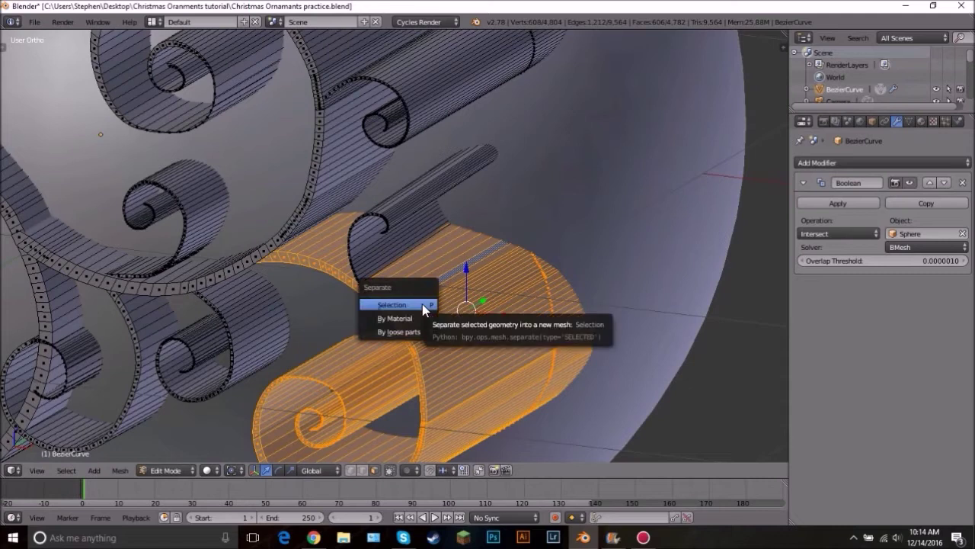
left_click(402, 305)
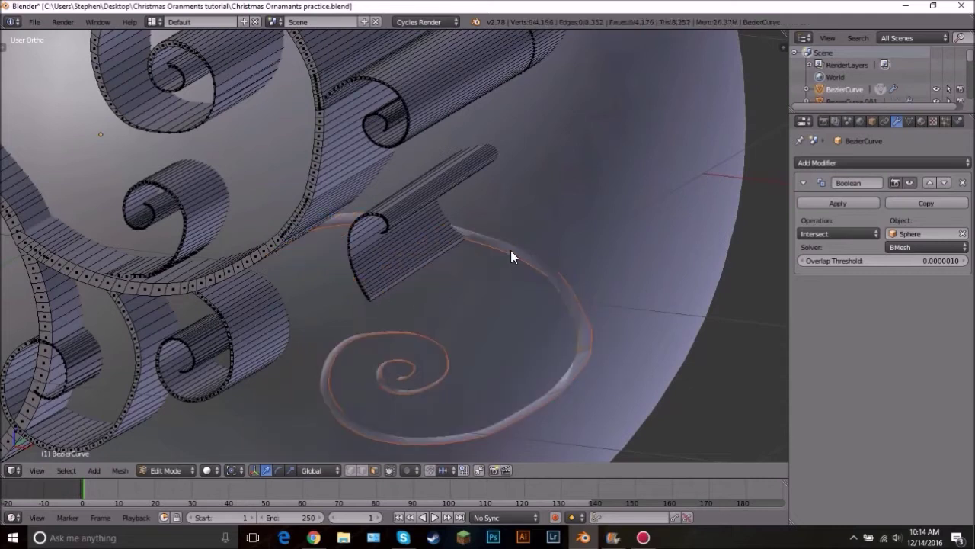
key("Tab")
scroll(266, 193, "up", 2)
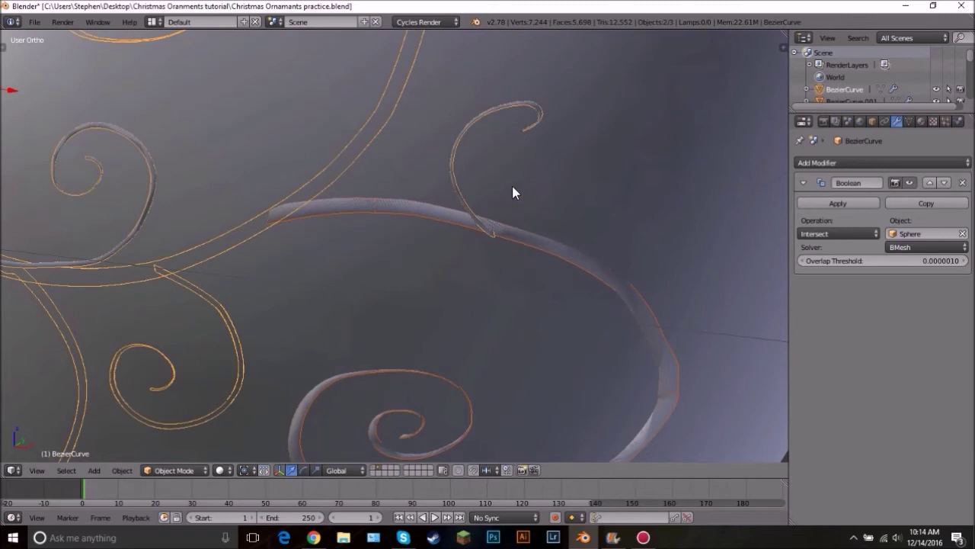
Step: Separate the upper-right spiral and its connected ribbon from the swirl mesh into their own object
scroll(512, 186, "down", 5)
middle_click_drag(452, 231, 477, 338, "shift")
scroll(480, 272, "up", 6)
key("Tab")
right_click(366, 154)
key("ctrl+l")
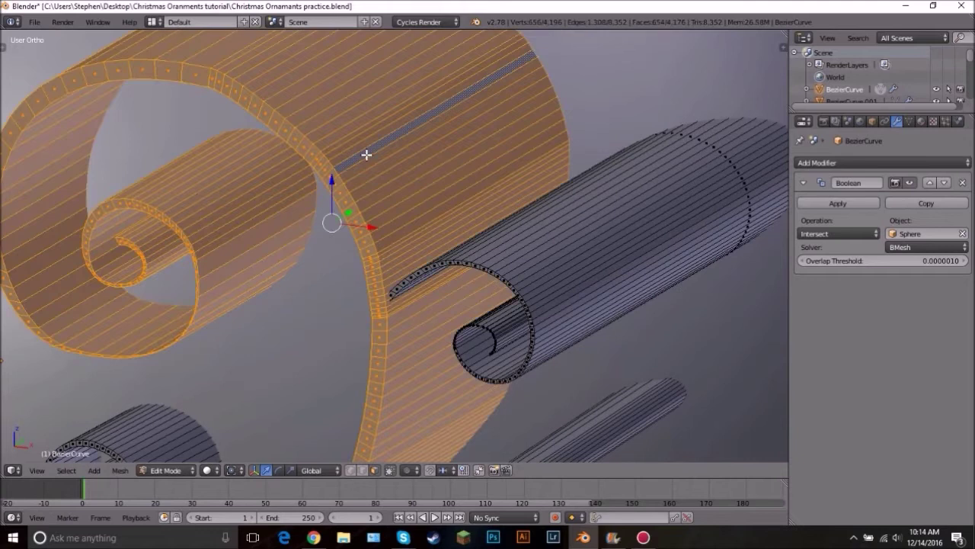
key("p")
left_click(370, 157)
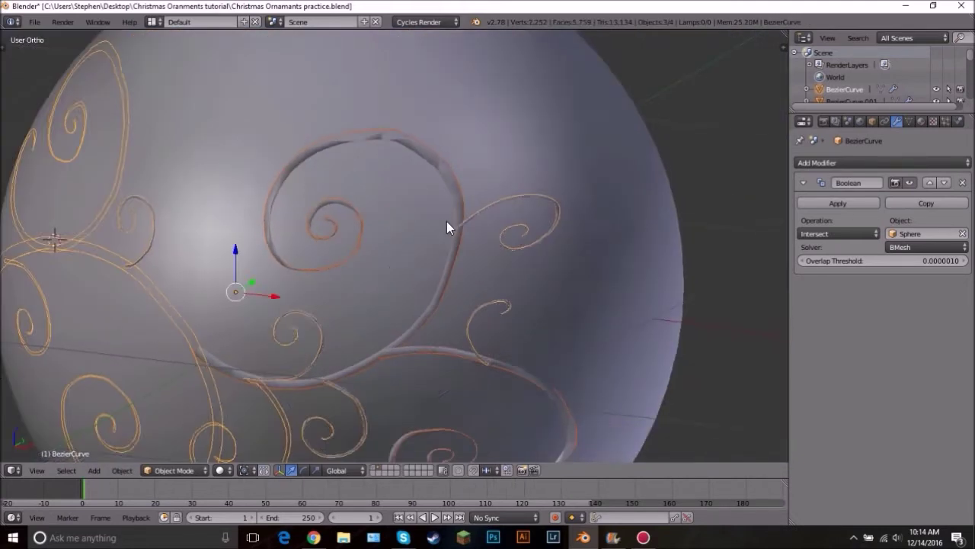
Step: Separate the curl beneath the ribbon that crosses the main arch into its own object
scroll(448, 222, "down", 1)
middle_click_drag(357, 384, 497, 263, "shift")
scroll(497, 261, "up", 8)
key("Tab")
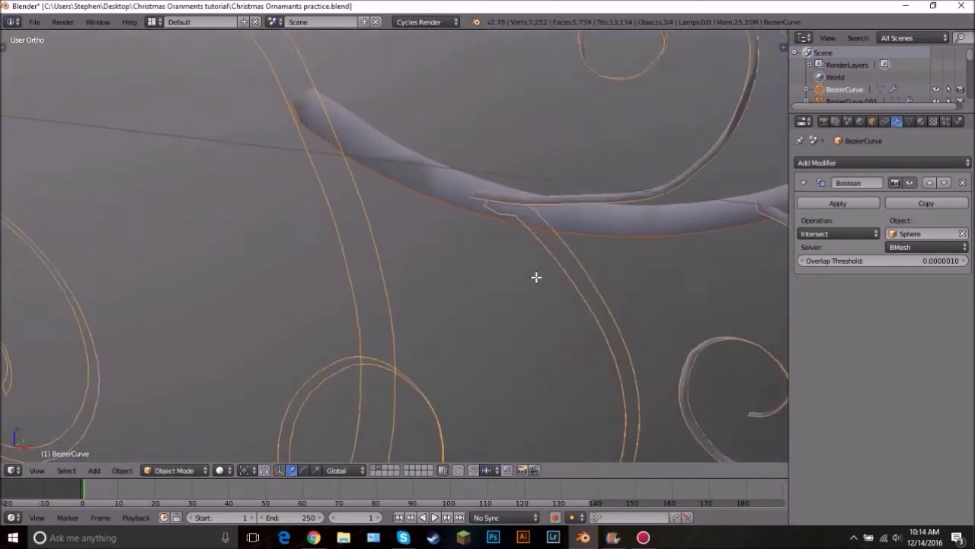
right_click(545, 282)
key("ctrl+l")
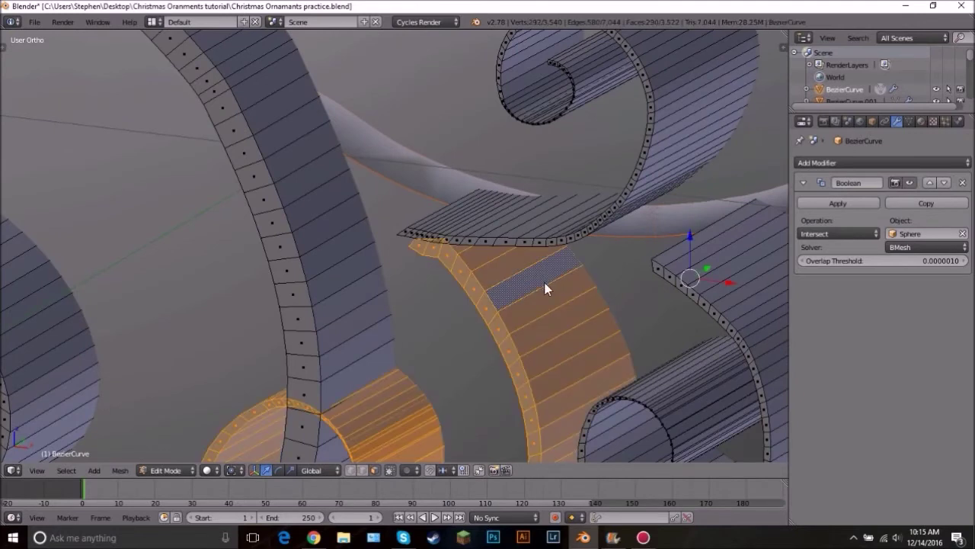
key("p")
left_click(546, 283)
key("Tab")
Step: Separate the main arch and its large inner spiral from the swirl mesh into their own object
scroll(404, 234, "down", 1)
middle_click_drag(404, 235, 491, 227, "shift")
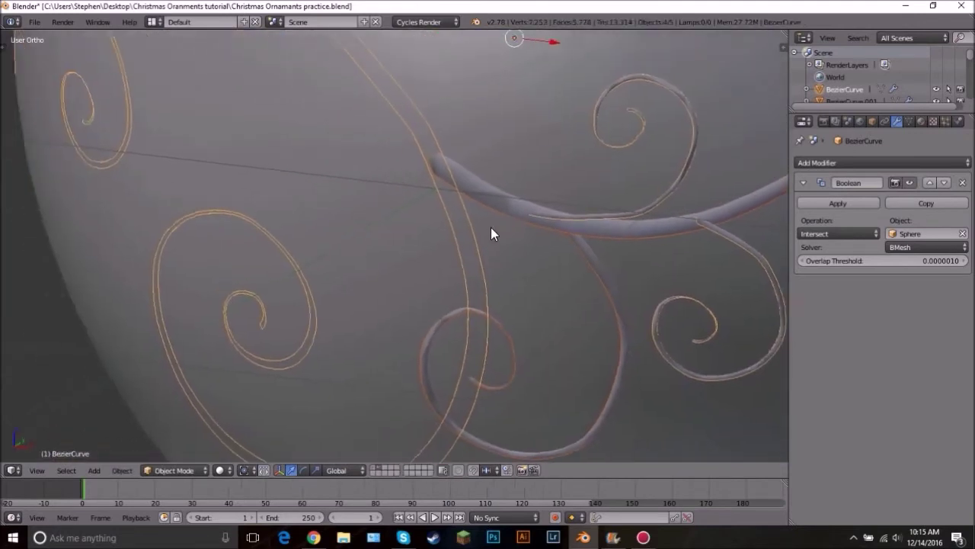
key("Tab")
scroll(490, 227, "up", 8)
right_click(501, 227)
key("ctrl+l")
key("p")
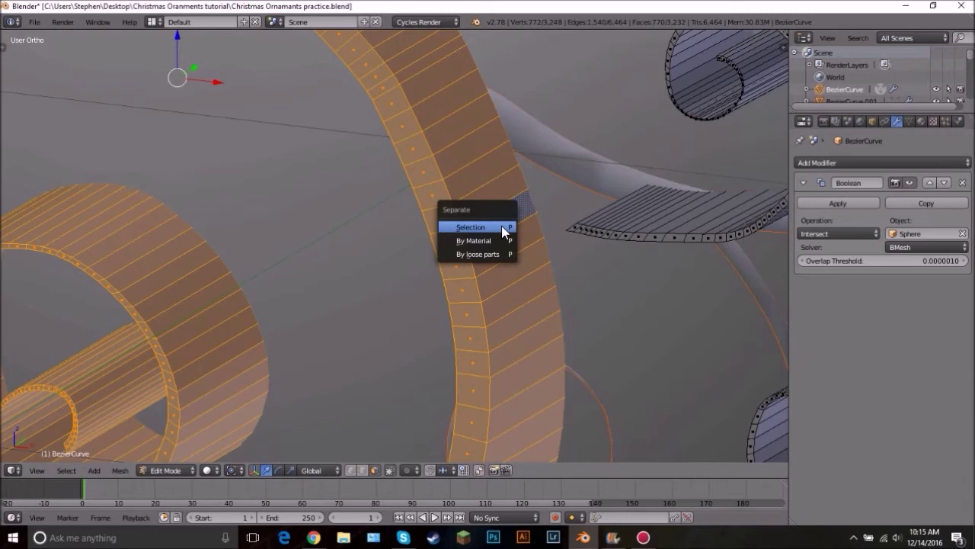
left_click(470, 227)
key("Tab")
Step: Separate the small curl beneath the main arch from the swirl mesh into its own object
scroll(501, 229, "down", 6)
scroll(539, 225, "up", 4)
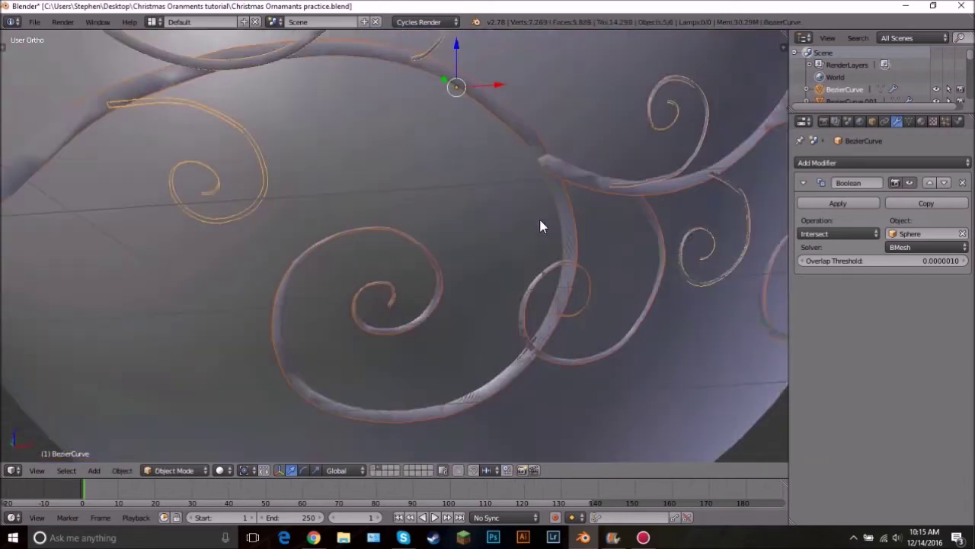
middle_click_drag(334, 199, 483, 284, "shift")
scroll(483, 284, "up", 4)
key("Tab")
right_click(390, 218)
key("ctrl+l")
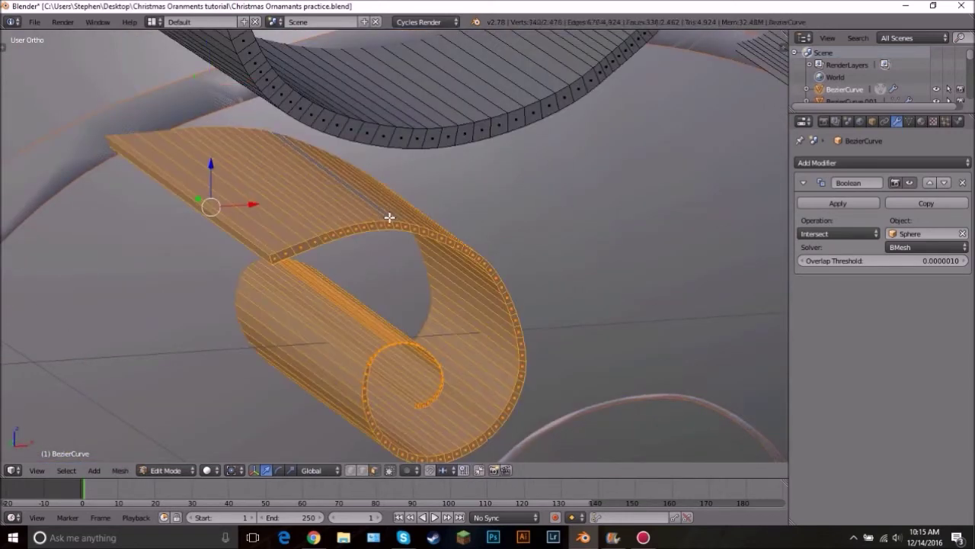
key("p")
left_click(392, 219)
key("Tab")
scroll(399, 220, "down", 5)
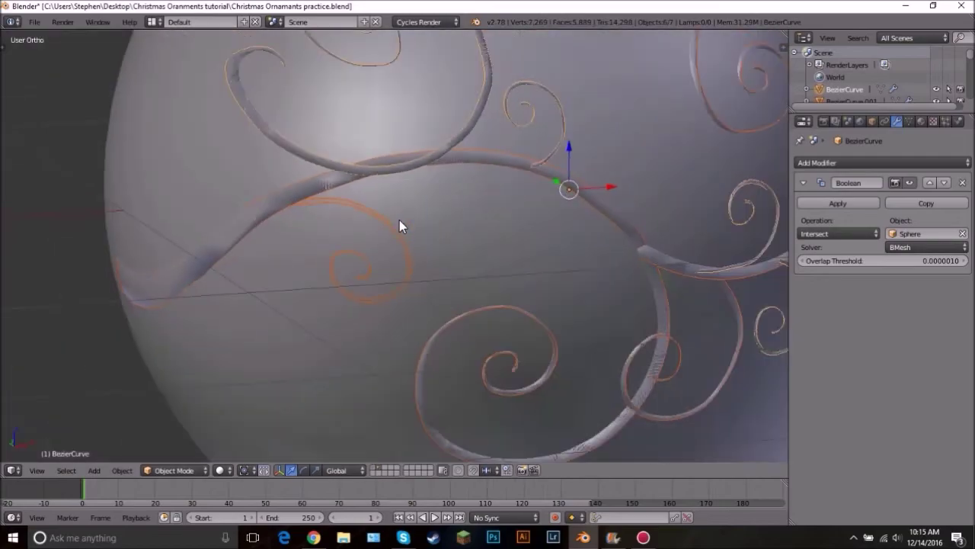
Step: Inspect the separated swirl pieces across the sphere in both wireframe and solid shading
scroll(397, 236, "up", 3)
scroll(404, 242, "up", 2)
right_click(410, 240)
scroll(410, 239, "up", 3)
key("z")
right_click(411, 239)
right_click(444, 230)
middle_click_drag(443, 229, 471, 240)
right_click(436, 178)
middle_click_drag(434, 177, 494, 177)
scroll(491, 179, "down", 6)
key("z")
scroll(480, 191, "up", 6)
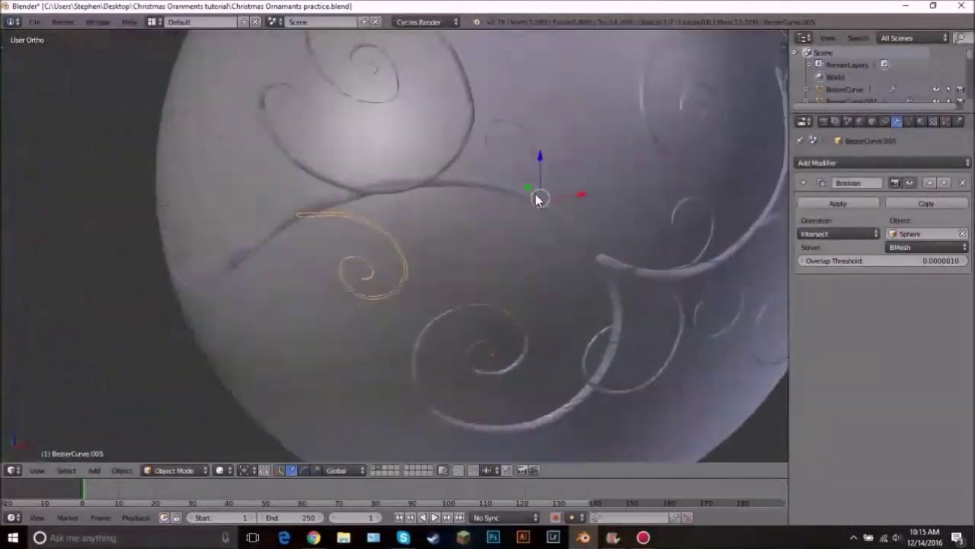
scroll(498, 183, "down", 5)
middle_click_drag(528, 232, 594, 222)
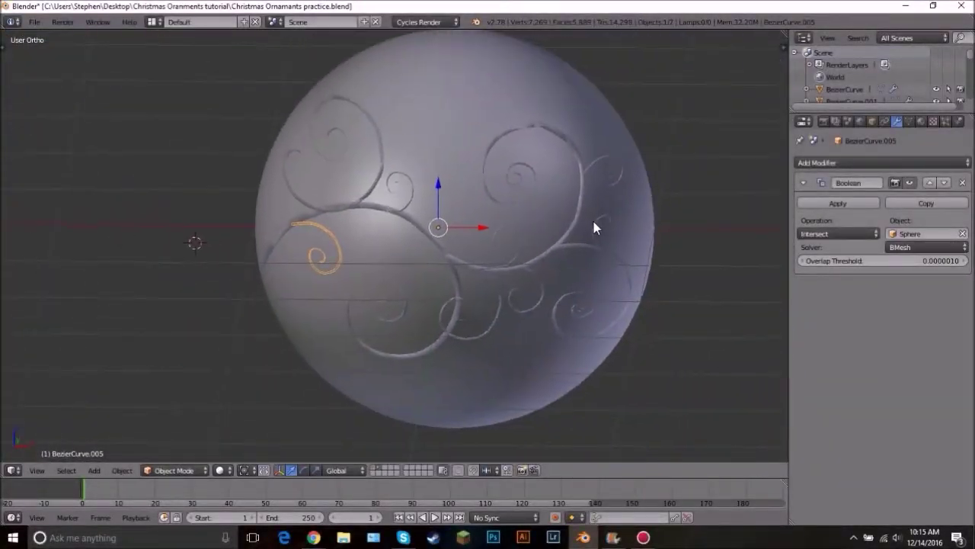
scroll(595, 222, "up", 5)
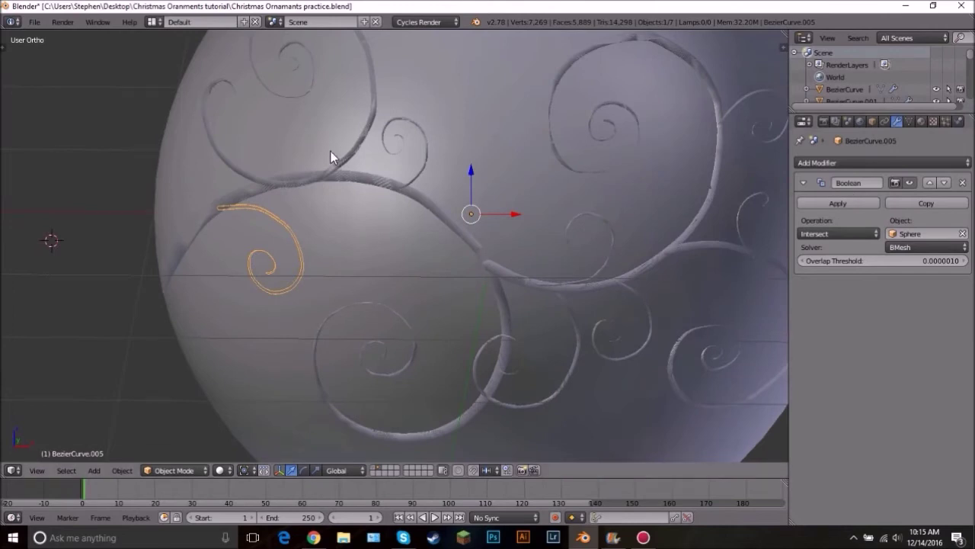
Step: Select all the swirl pieces without the sphere, with the main arch piece as the active object
right_click(384, 189)
key("z")
right_click(349, 137)
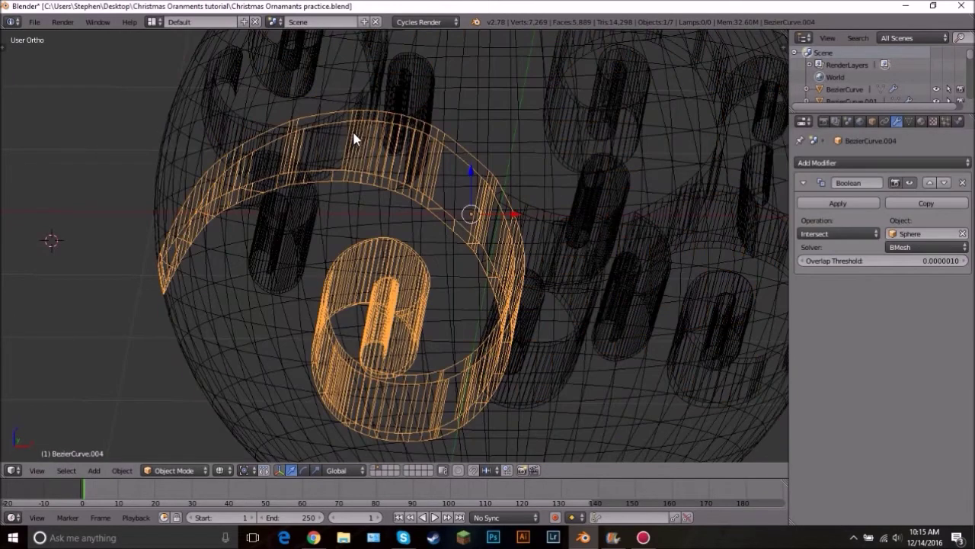
key("KP_1")
scroll(357, 129, "down", 6)
key("b")
left_click_drag(251, 109, 621, 266)
scroll(472, 89, "up", 4)
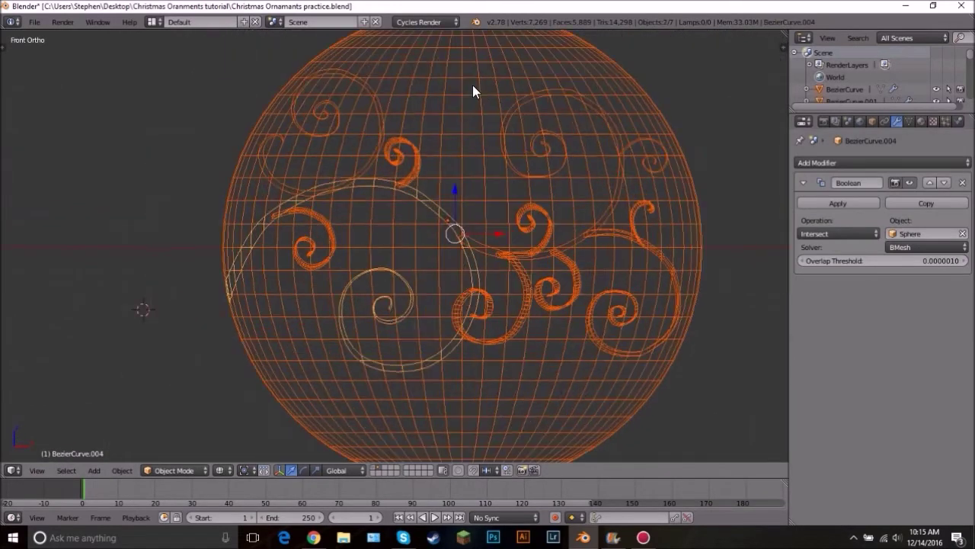
right_click(467, 90, "shift")
scroll(370, 239, "up", 3)
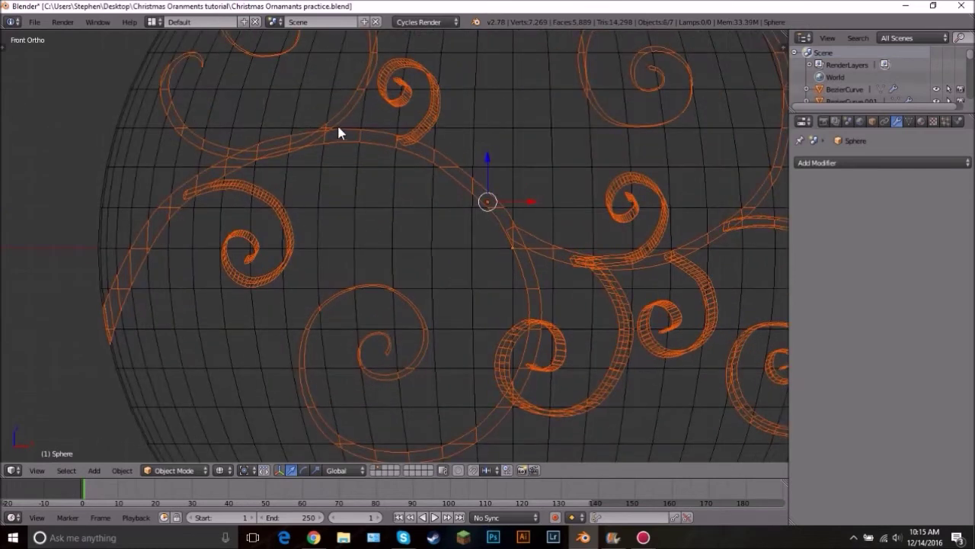
right_click(343, 129, "shift")
key("z")
middle_click_drag(347, 197, 351, 211)
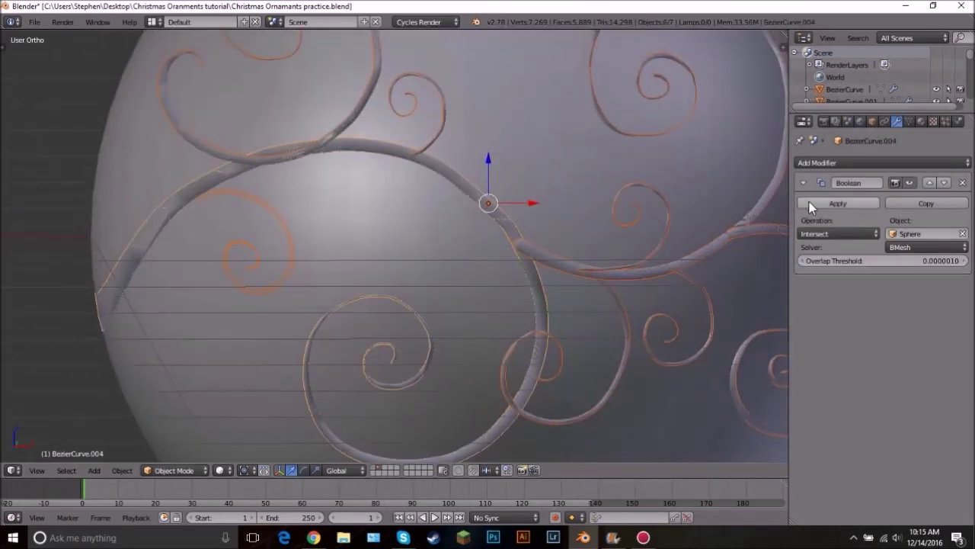
Step: Try applying the arch's Boolean modifier and linking its modifiers to the other selected swirl pieces
left_click(835, 205)
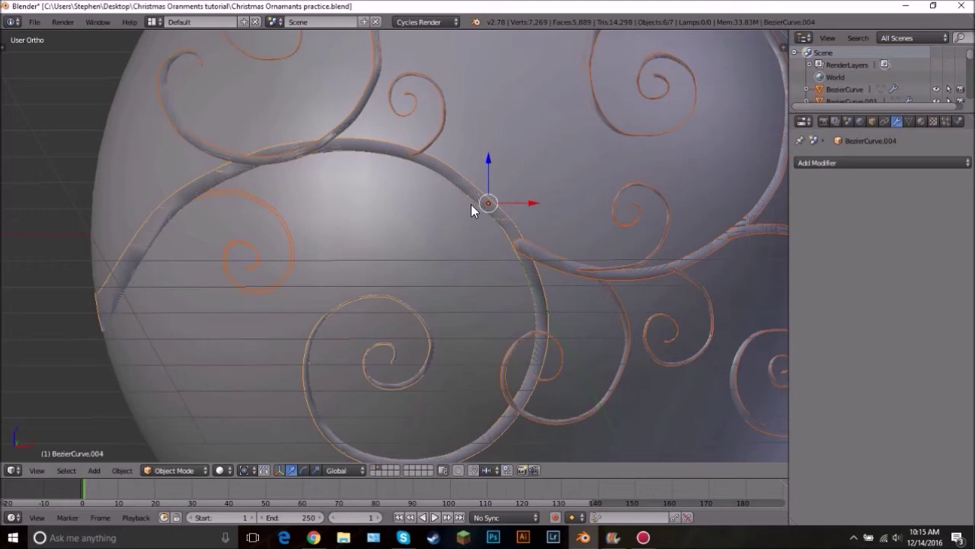
key("ctrl+l")
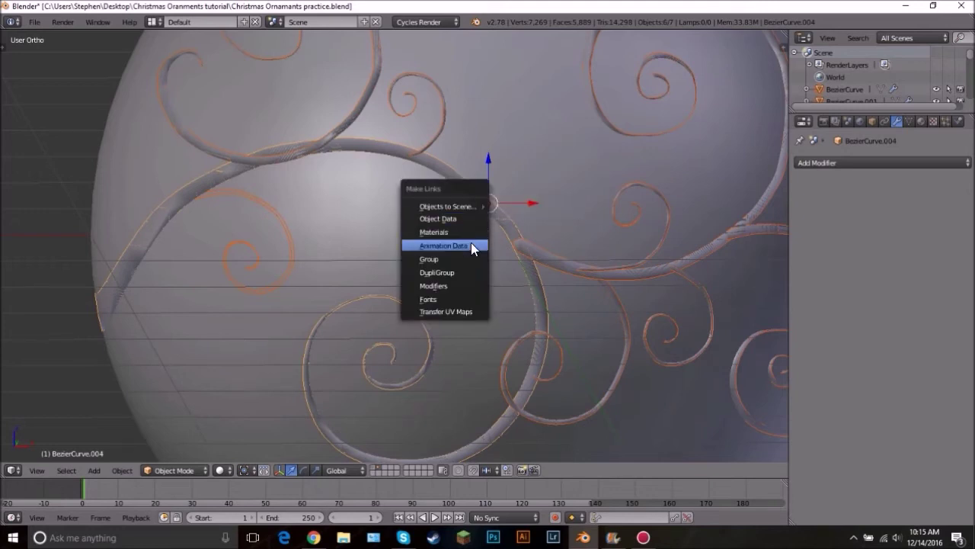
left_click(436, 286)
scroll(480, 262, "down", 4)
middle_click_drag(543, 264, 602, 266)
key("ctrl+z")
Step: Apply the Boolean modifier on the original swirl mesh and on the upper-right spiral ribbon
scroll(421, 155, "up", 3)
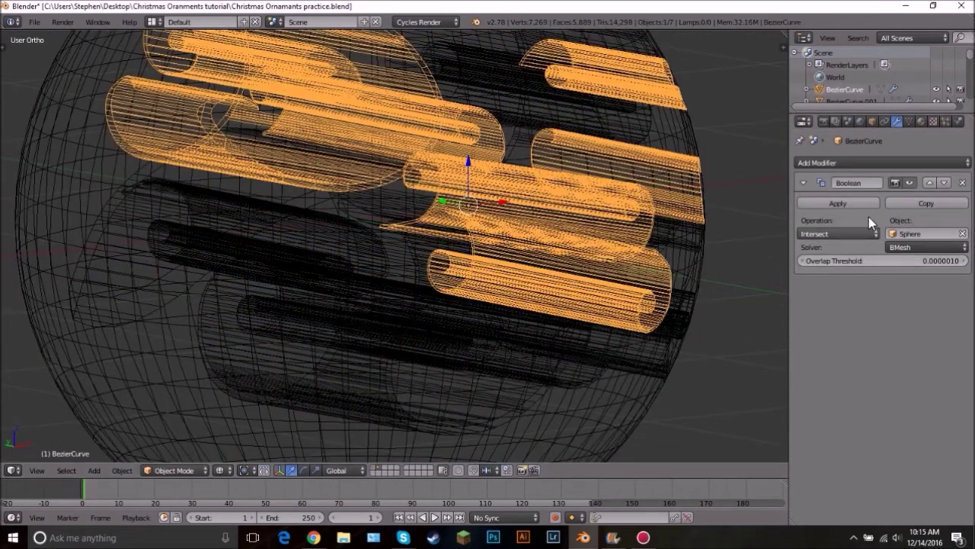
left_click(838, 203)
middle_click_drag(599, 214, 577, 135)
right_click(618, 115)
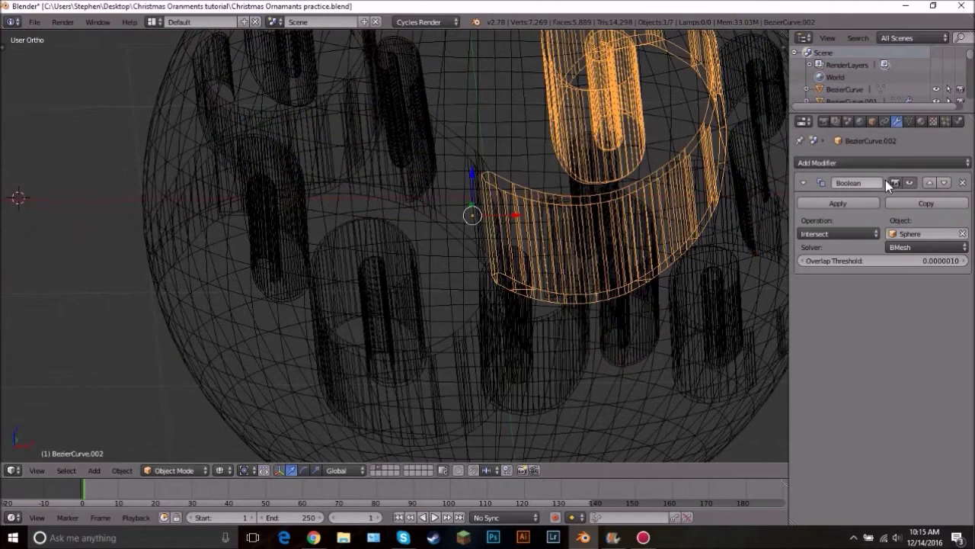
left_click(823, 200)
Step: Apply the Boolean modifier on the lower-right curl, the curl beneath the ribbon and the remaining separated pieces
middle_click_drag(516, 239, 527, 131)
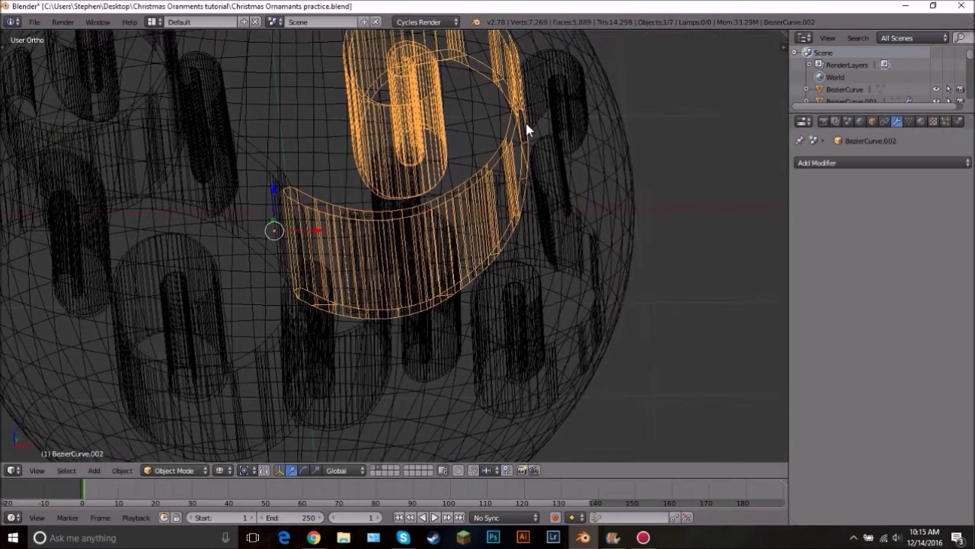
right_click(570, 102)
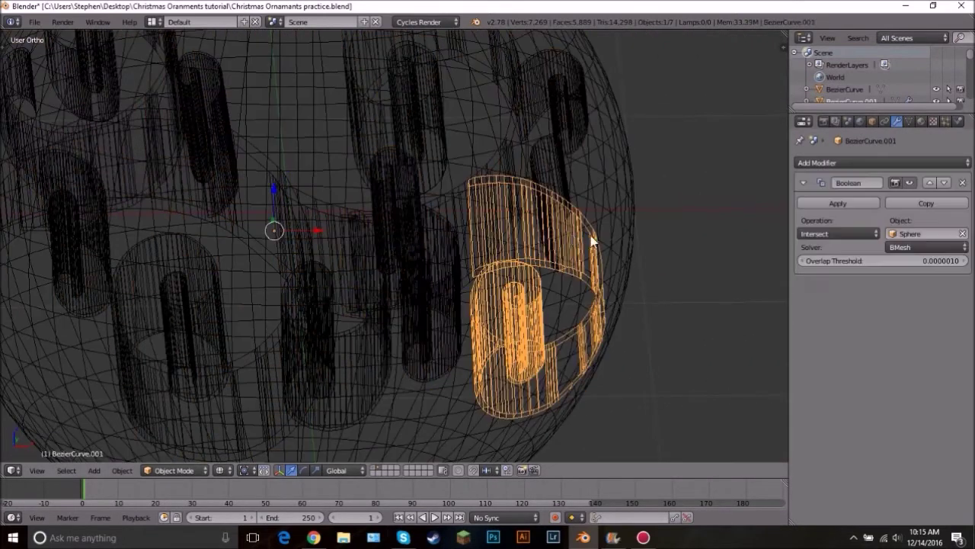
left_click(838, 201)
right_click(452, 335)
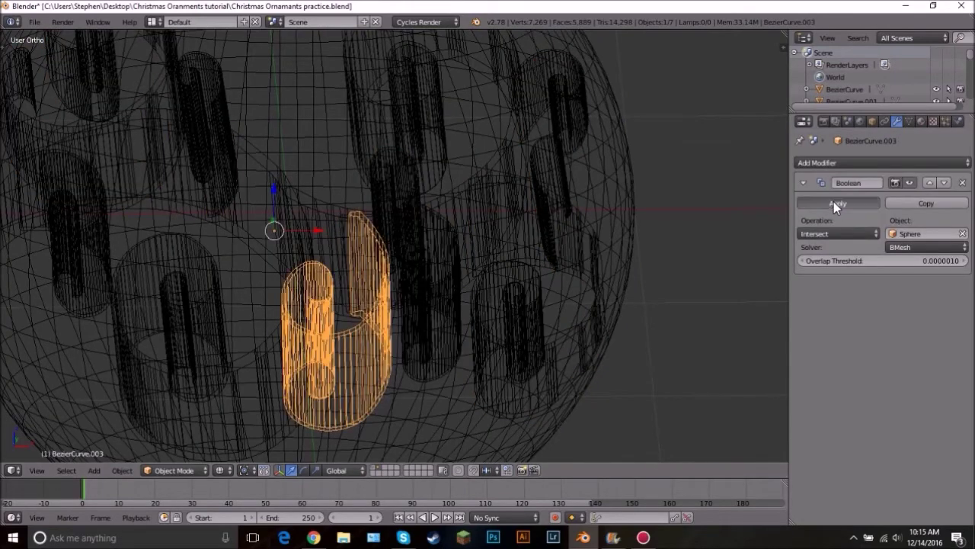
left_click(834, 201)
right_click(166, 320)
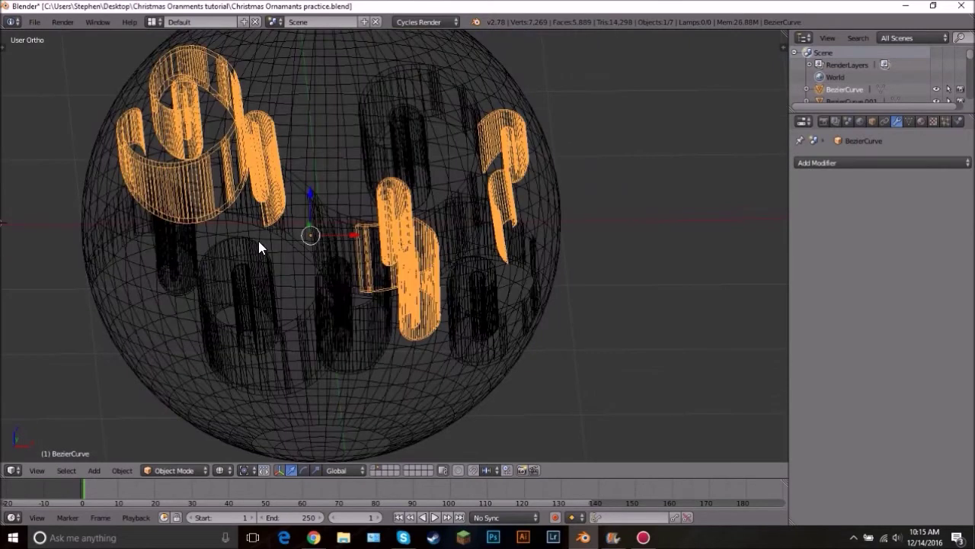
scroll(280, 221, "down", 1)
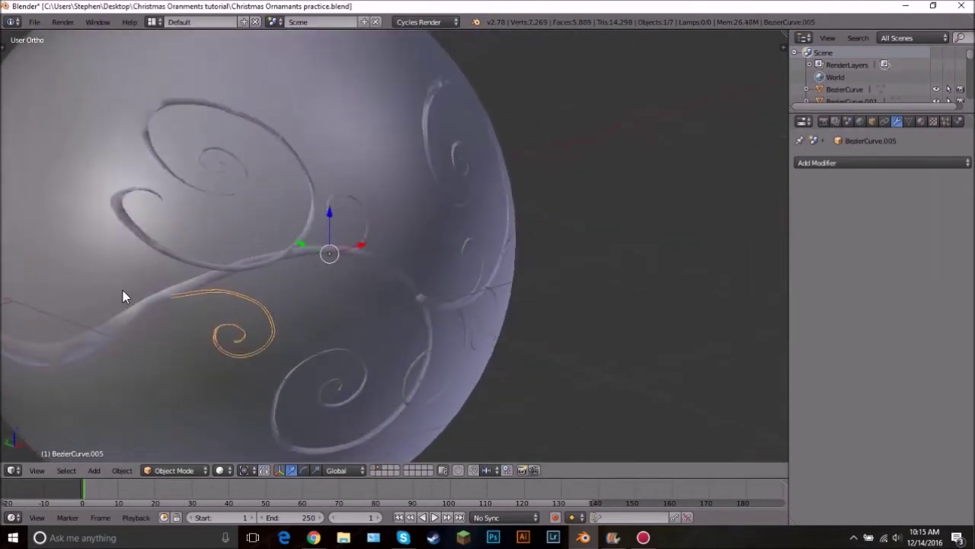
Step: Try moving the small curl beneath the arch along the global Y axis
key("g")
key("y")
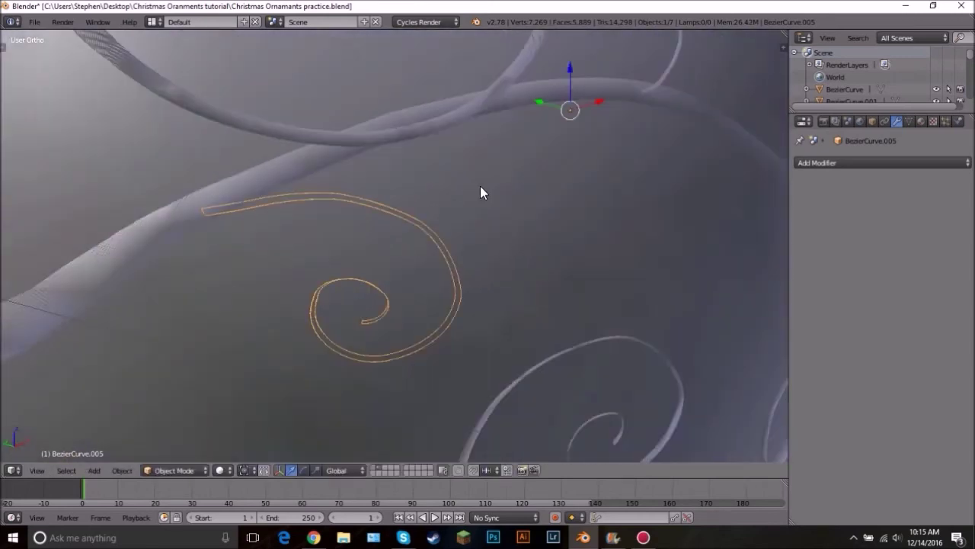
key("g")
key("y")
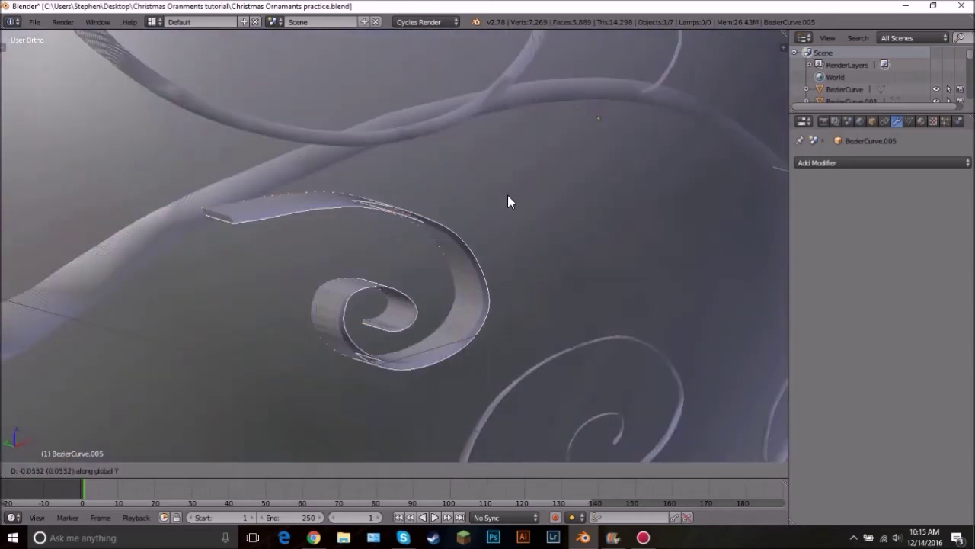
right_click(506, 195)
scroll(468, 242, "down", 2)
scroll(417, 248, "down", 3)
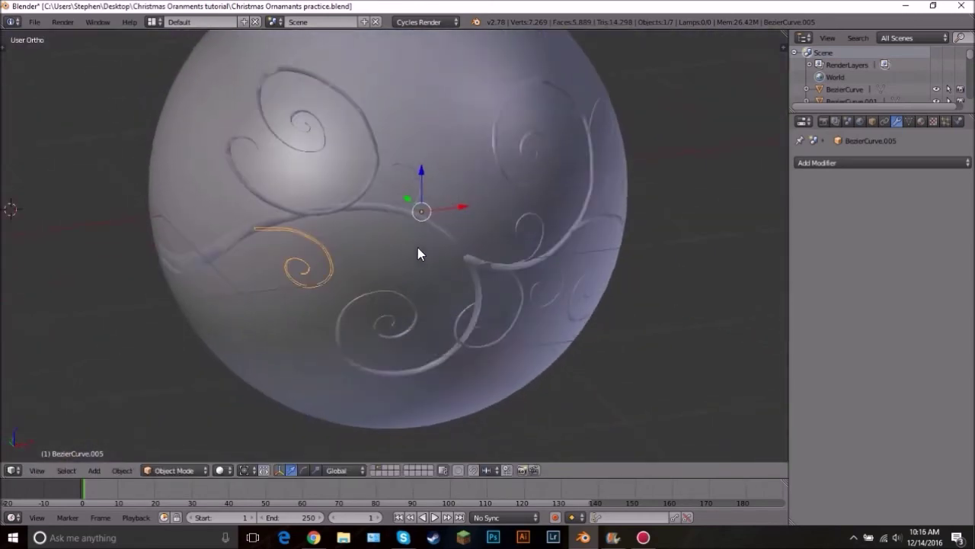
Step: Move the sphere slightly along the global Y axis and deselect everything
key("KP_1")
middle_click_drag(491, 247, 497, 295)
right_click(498, 295)
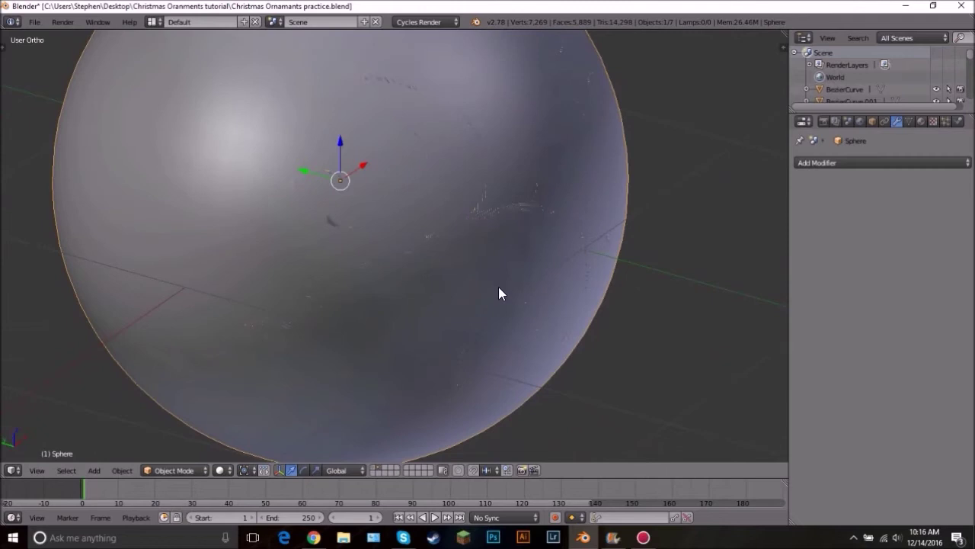
key("g")
key("y")
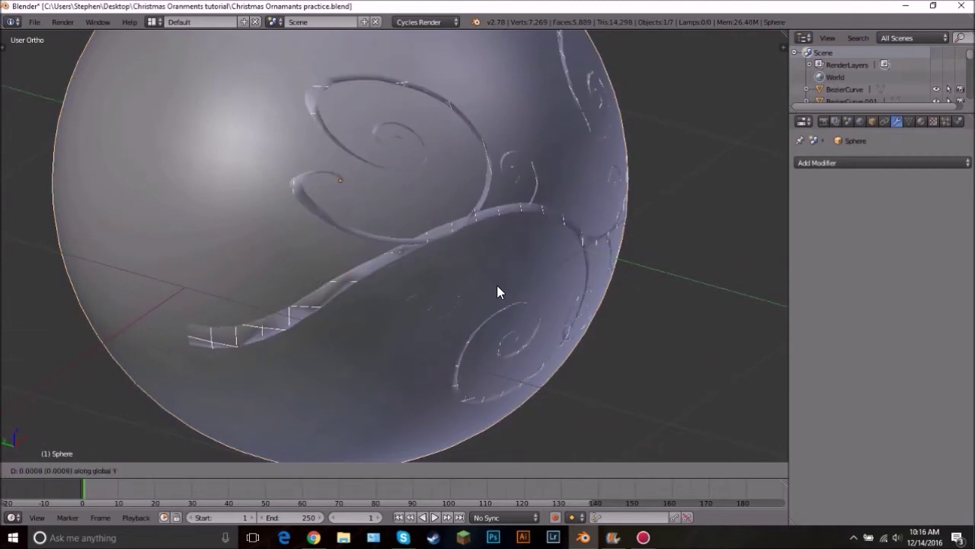
left_click(496, 285)
scroll(340, 263, "down", 3)
key("a")
scroll(501, 266, "up", 4)
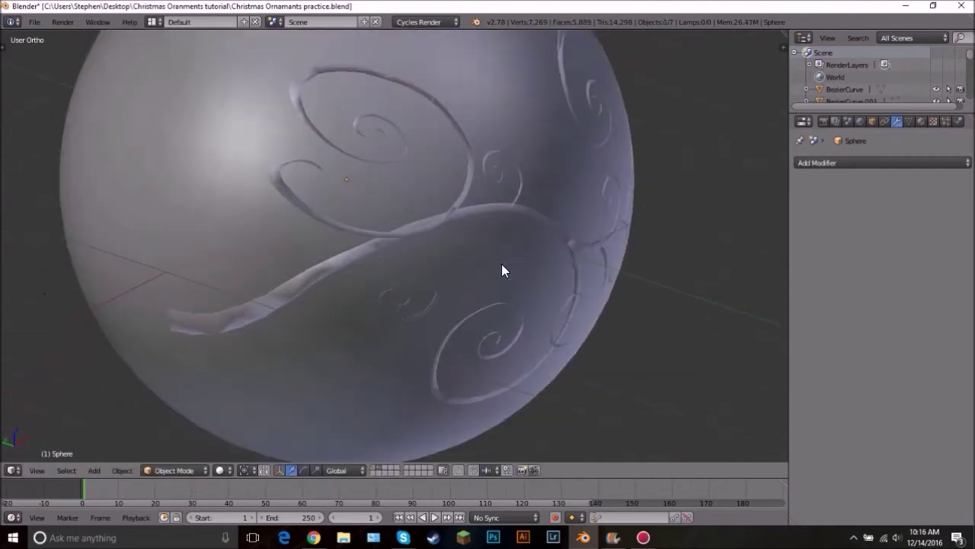
Step: Open the small curl beneath the arch in Edit Mode and select all of its geometry
scroll(393, 291, "up", 3)
right_click(380, 288)
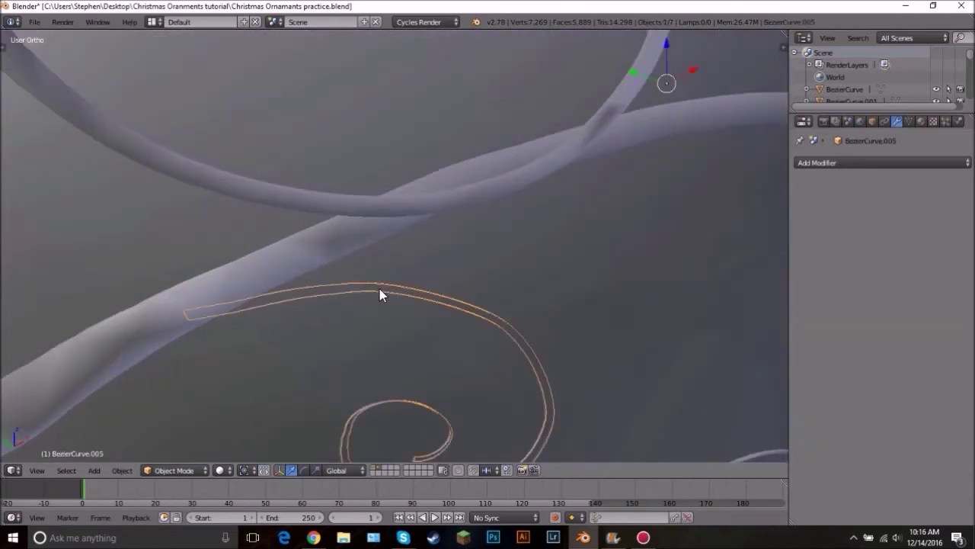
middle_click_drag(487, 284, 471, 200, "shift")
scroll(470, 204, "down", 5)
scroll(426, 213, "up", 4)
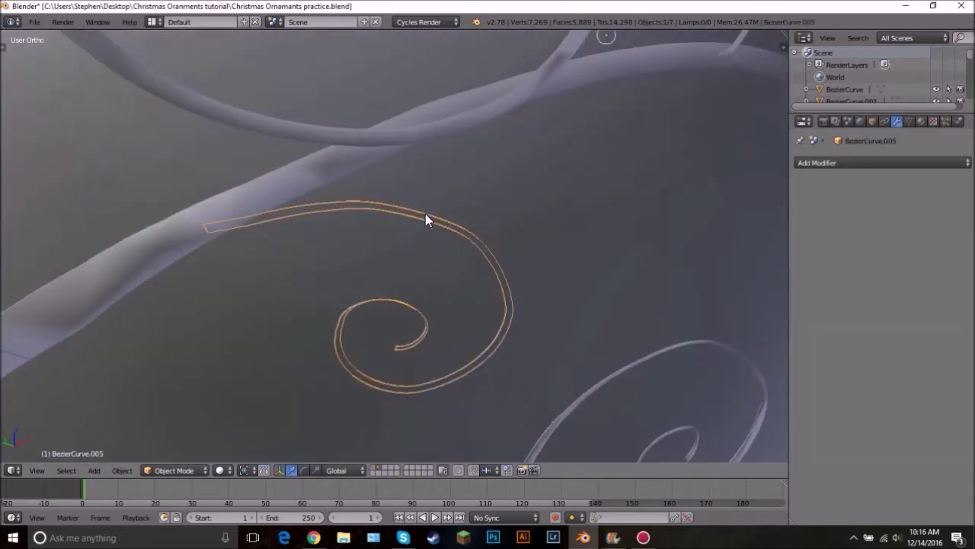
key("Tab")
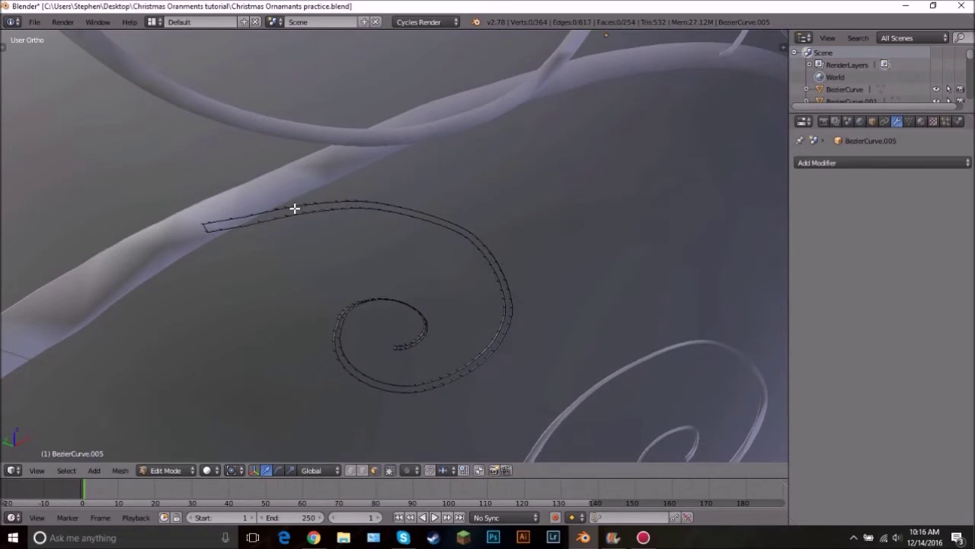
scroll(434, 272, "up", 3)
scroll(433, 272, "down", 6)
scroll(511, 282, "up", 4)
key("a")
scroll(540, 259, "up", 3)
scroll(274, 236, "up", 3)
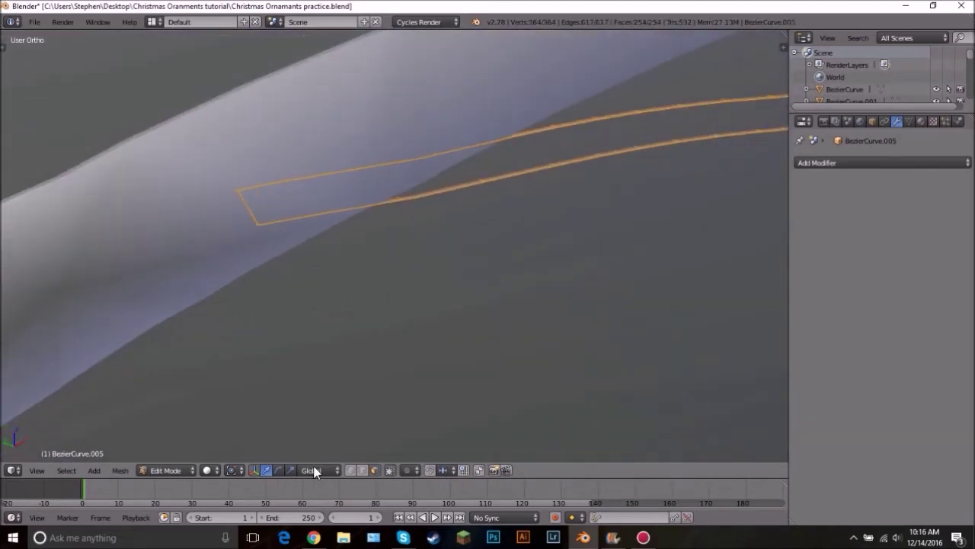
Step: Deselect the vertices at the curl's outer and inner ends and try Bridge Edge Loops on the rest
right_click(237, 193, "shift")
scroll(540, 340, "down", 4)
middle_click_drag(534, 282, 419, 141, "shift")
scroll(681, 333, "up", 5)
middle_click_drag(724, 349, 231, 237, "shift")
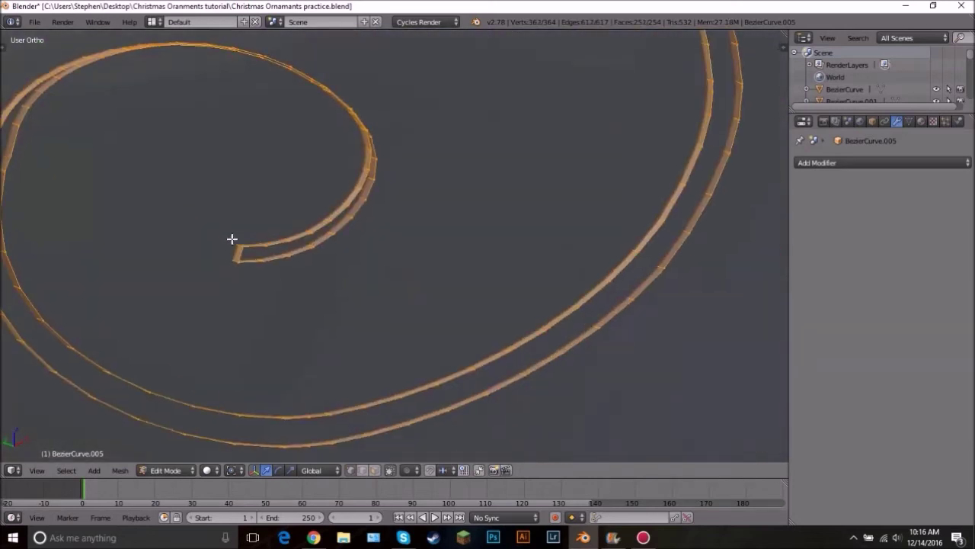
scroll(231, 237, "up", 4)
right_click(79, 245, "shift")
right_click(68, 281, "shift")
scroll(343, 209, "down", 5)
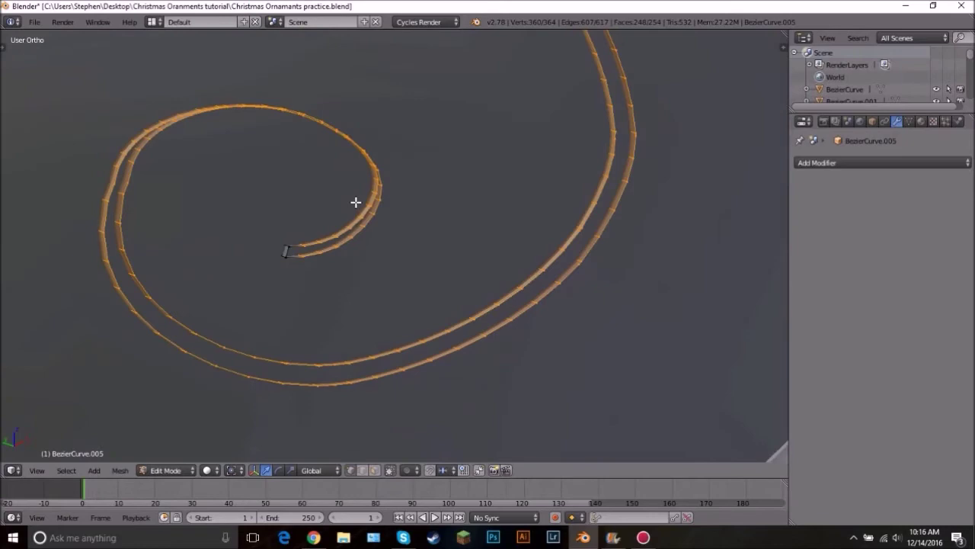
key("w")
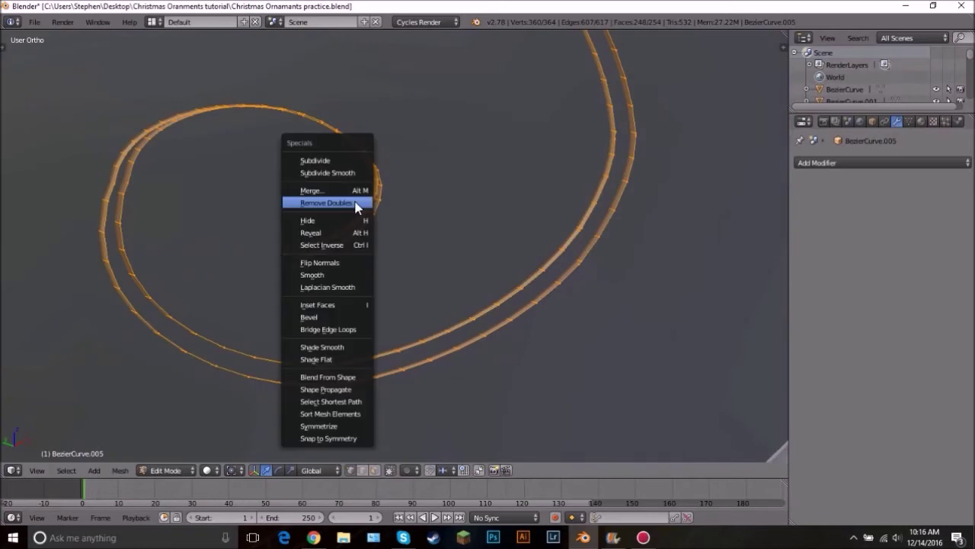
left_click(336, 329)
Step: Deselect the curl's vertices on one side of its depth and bridge the edge loops that stay selected on the other side
scroll(648, 223, "down", 5)
key("z")
middle_click_drag(675, 216, 477, 165)
scroll(449, 141, "down", 3)
key("b")
mouse_move(377, 50)
middle_mouse_down()
mouse_move(468, 206)
mouse_move(335, 144)
mouse_move(288, 200)
mouse_move(462, 181)
mouse_move(401, 160)
middle_mouse_up()
scroll(468, 206, "up", 5)
key("z")
scroll(404, 158, "up", 3)
key("w")
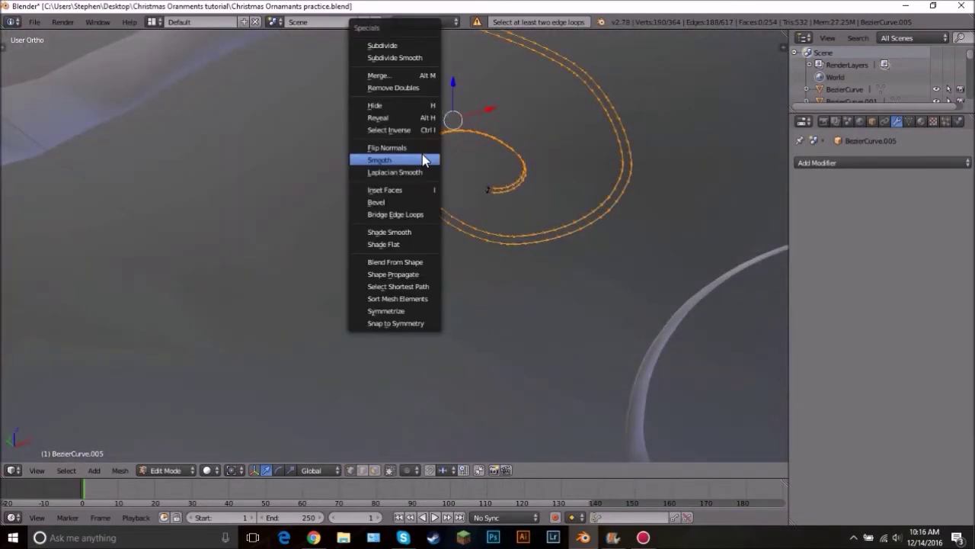
left_click(413, 214)
scroll(518, 228, "up", 5)
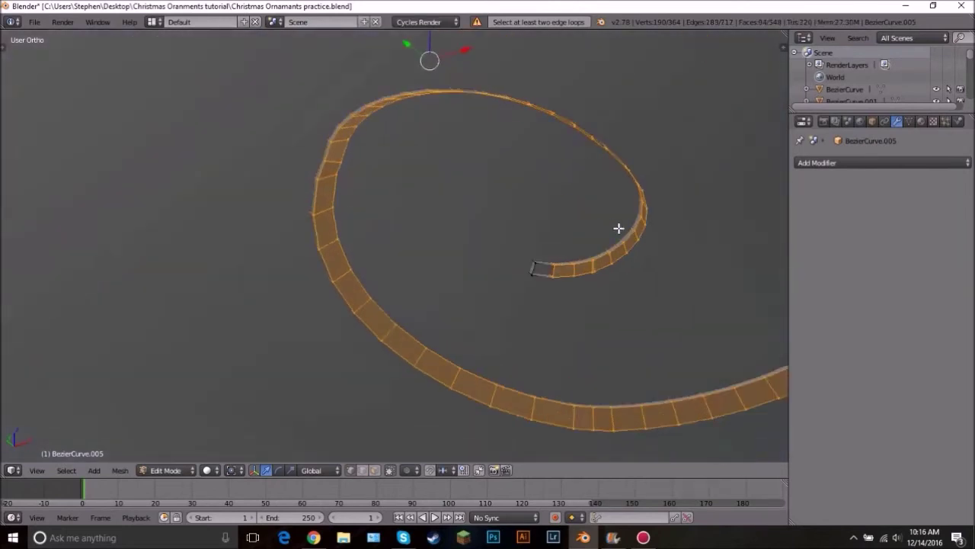
Step: Select the open edge loop at the curl's inner end, fill it with a face, return to Object Mode and deselect everything
middle_click_drag(619, 228, 576, 279)
right_click(577, 282, "alt")
scroll(532, 229, "down", 5)
middle_click_drag(372, 180, 508, 346, "shift")
scroll(424, 227, "up", 4)
middle_click_drag(210, 117, 359, 183, "shift")
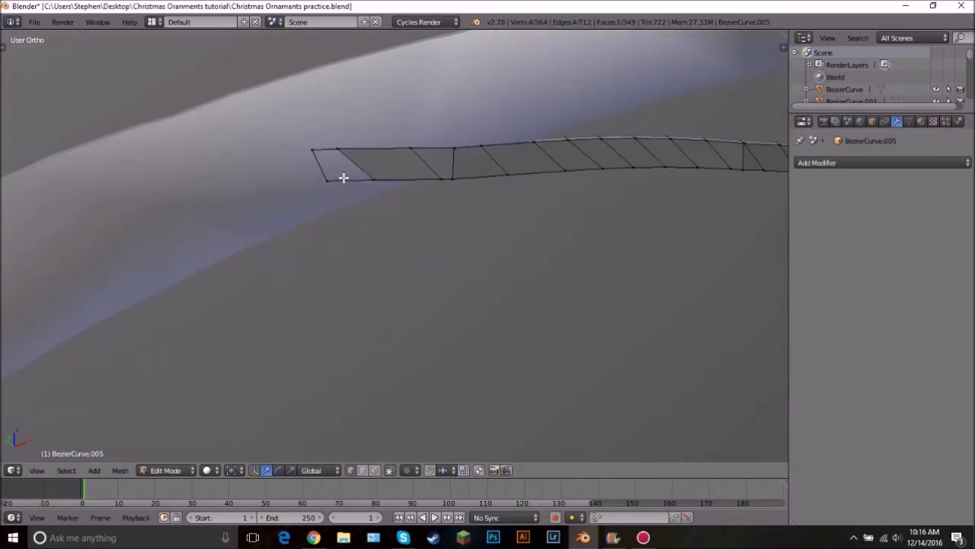
key("Tab")
scroll(459, 256, "down", 10)
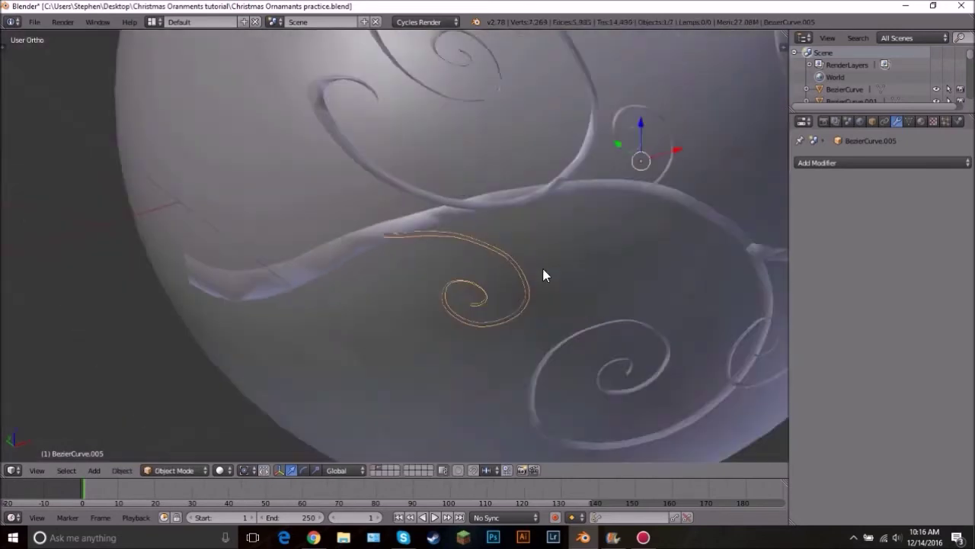
key("a")
scroll(534, 270, "up", 9)
scroll(457, 245, "down", 8)
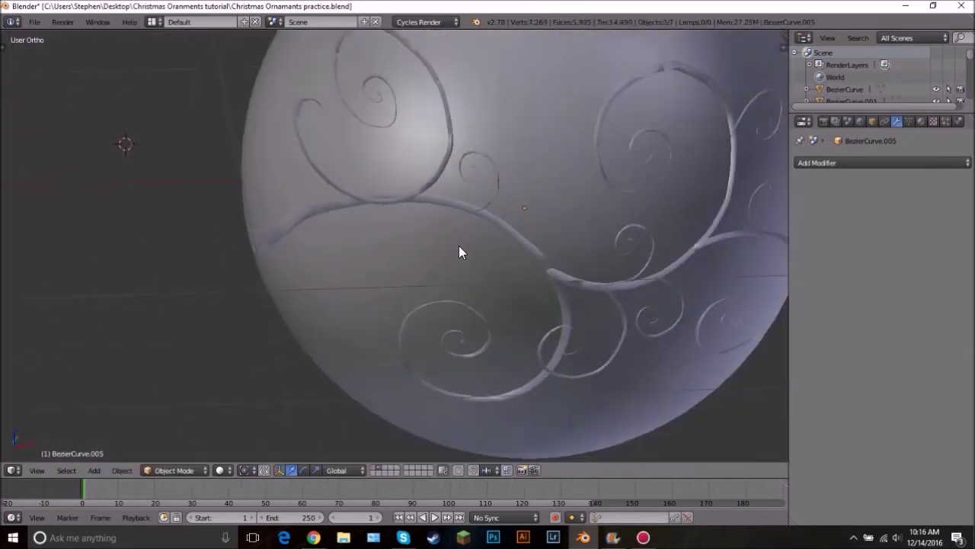
Step: Select all the swirl ribbons in wireframe view, leaving out the sphere, and try joining them into one object
key("a")
scroll(532, 229, "down", 3)
key("z")
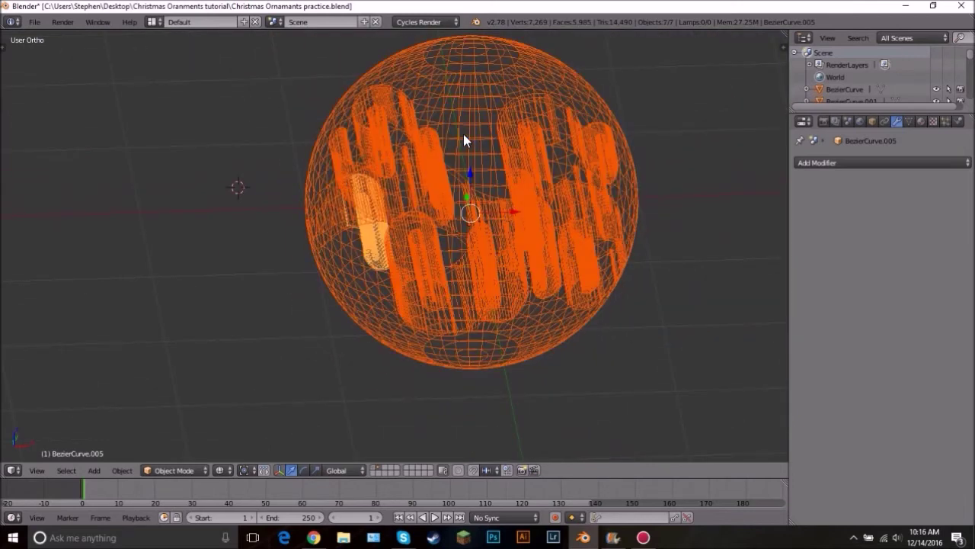
right_click(464, 121, "shift")
right_click(467, 116, "shift")
key("ctrl+j")
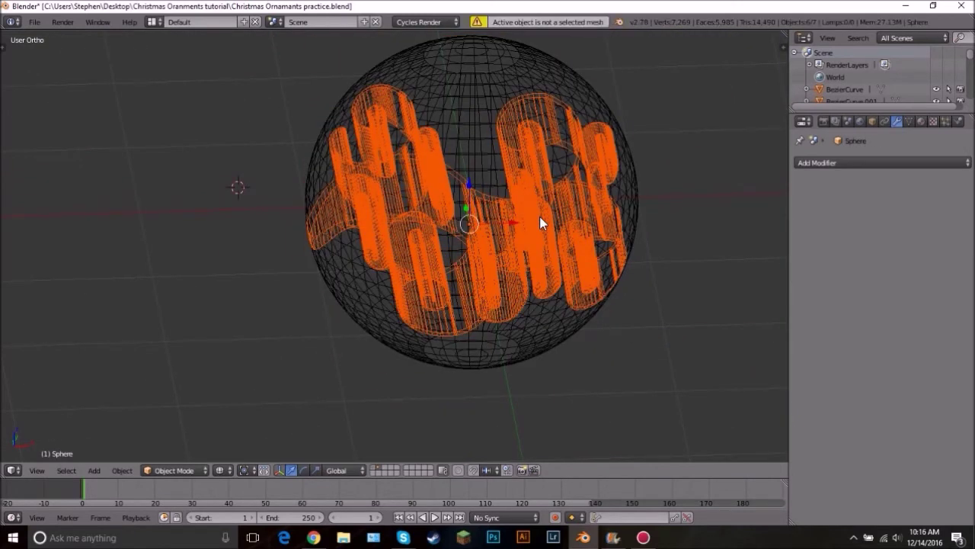
Step: Join all the selected swirl pieces into one object and return the viewport to solid shading
scroll(532, 221, "up", 2)
right_click(517, 243, "shift")
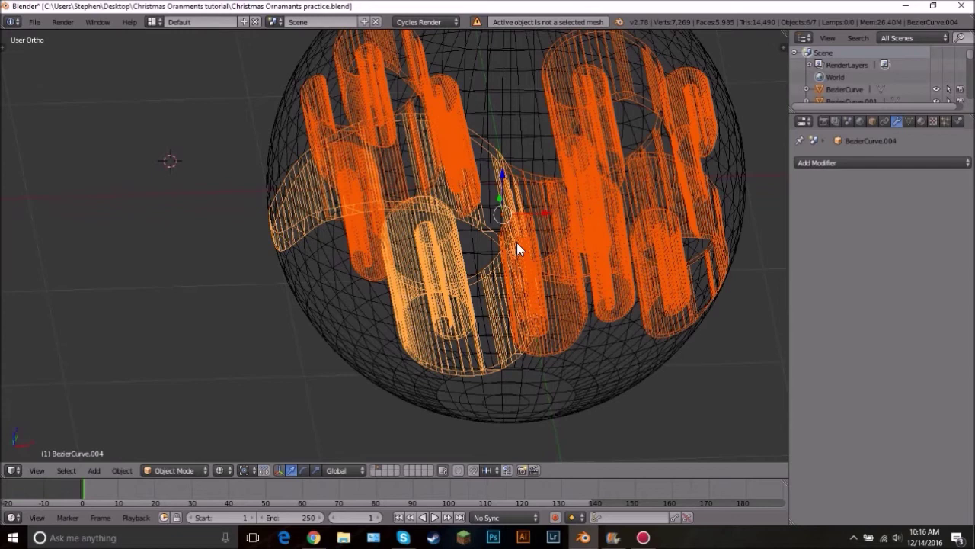
key("ctrl+j")
key("z")
scroll(534, 244, "down", 3)
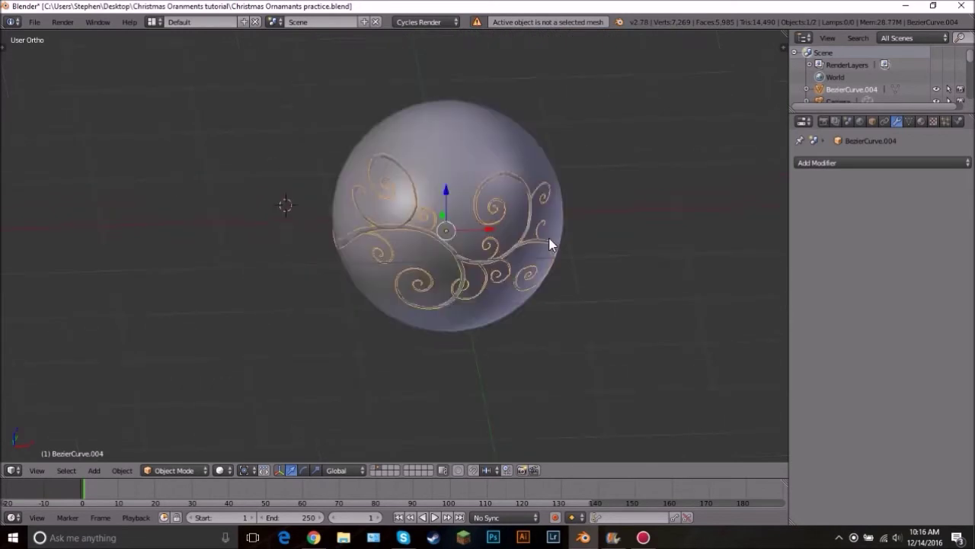
Step: Apply smooth shading to the joined swirl ornament
scroll(541, 244, "up", 6)
key("t")
left_click(112, 100)
key("t")
middle_click_drag(635, 240, 453, 242)
scroll(453, 243, "up", 3)
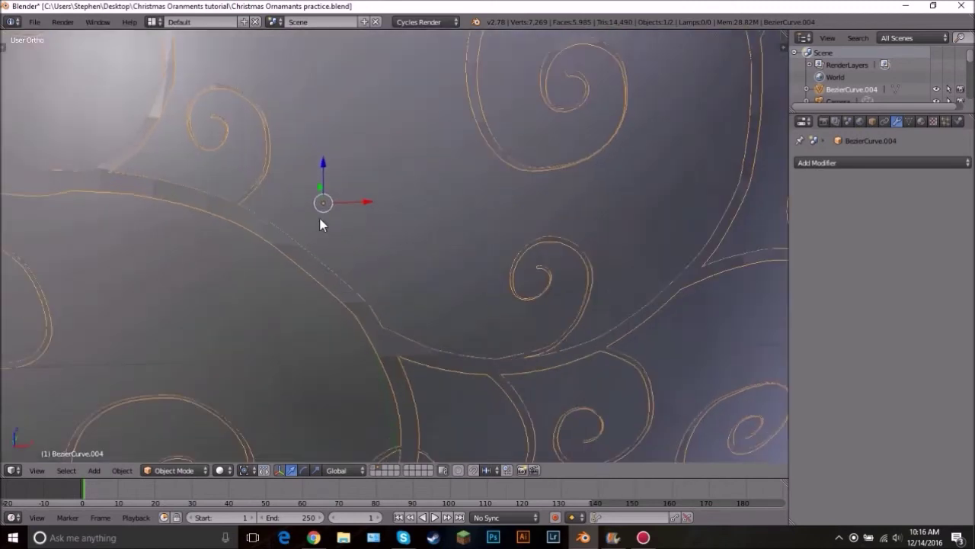
key("t")
left_click(57, 102)
key("t")
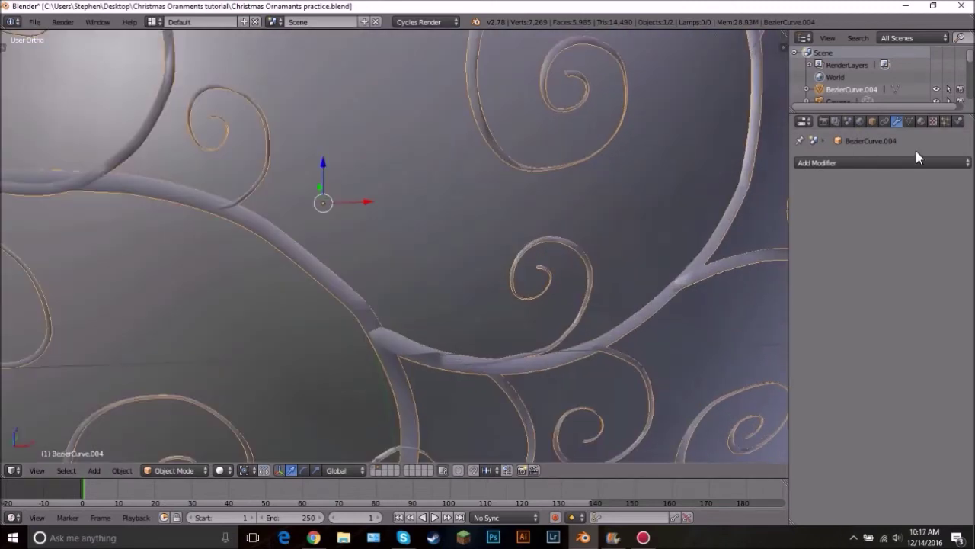
Step: Add a modifier from the Generate group to the joined swirl ornament and check the swirls on the sphere
left_click(811, 162)
left_click(734, 257)
scroll(404, 276, "down", 4)
middle_click_drag(404, 276, 427, 230)
scroll(528, 247, "up", 5)
scroll(546, 230, "down", 5)
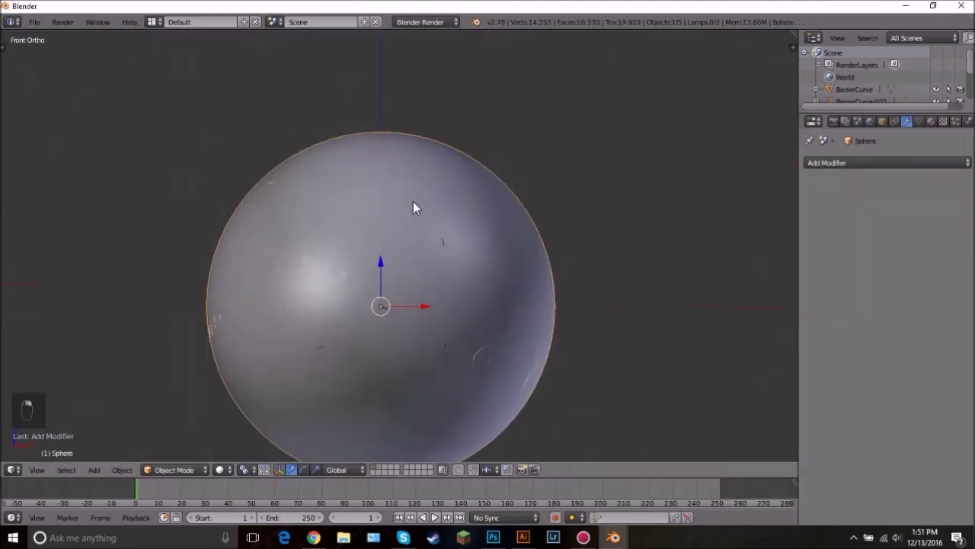
Step: Raise the sphere's top pole and its surrounding vertex ring about 0.2 units along Z to form a neck
scroll(412, 252, "up", 3)
scroll(412, 257, "down", 3)
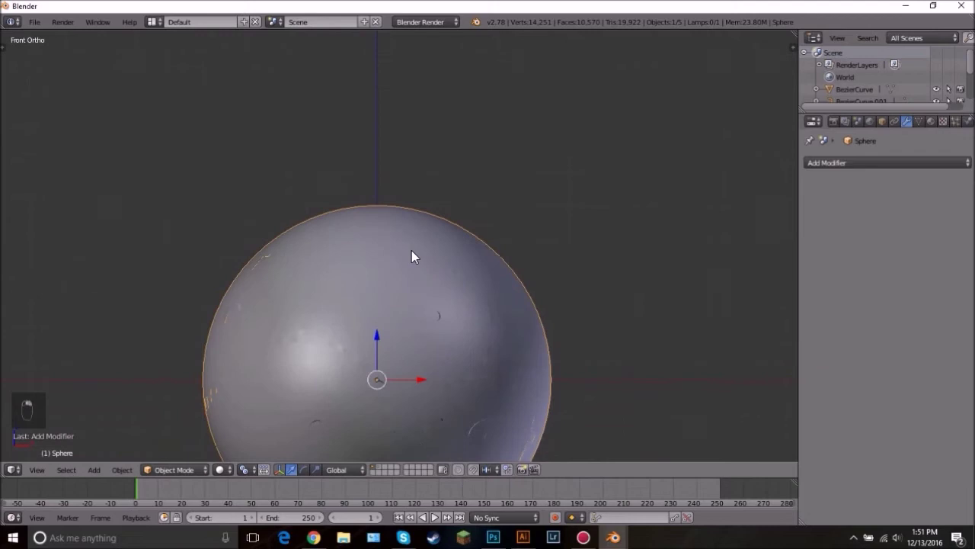
scroll(412, 251, "up", 1)
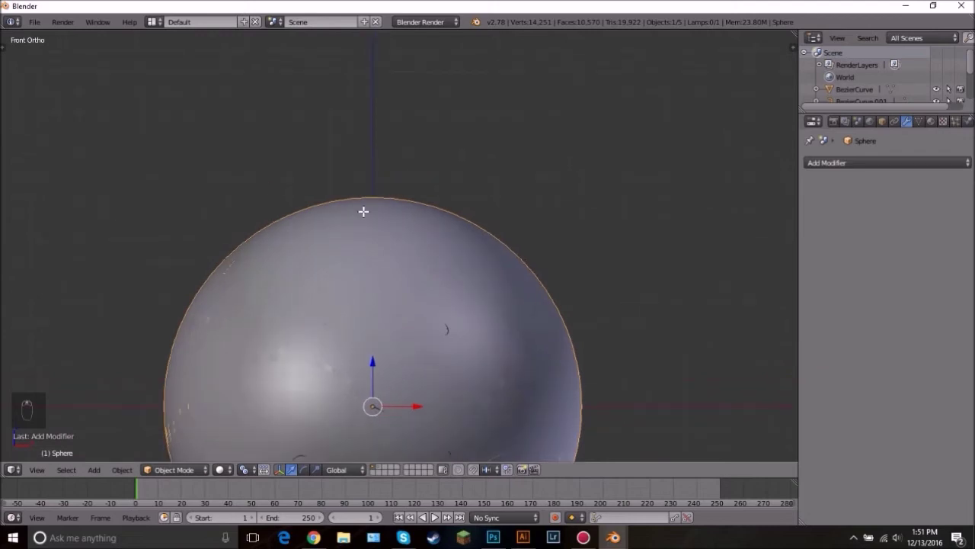
key("Tab")
scroll(371, 187, "up", 3)
scroll(430, 289, "down", 3)
scroll(436, 294, "up", 2)
key("z")
key("a")
key("b")
left_click_drag(201, 187, 545, 275)
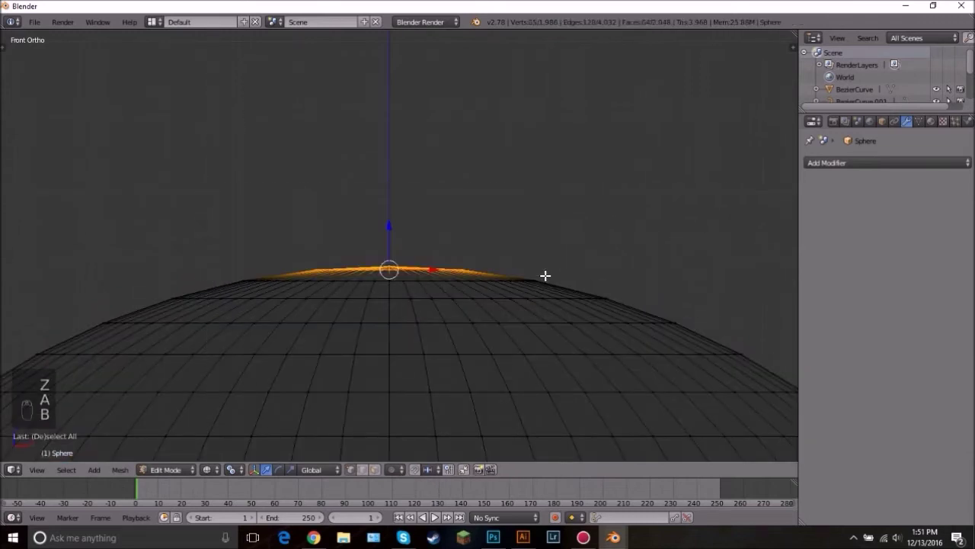
middle_click_drag(352, 260, 446, 292)
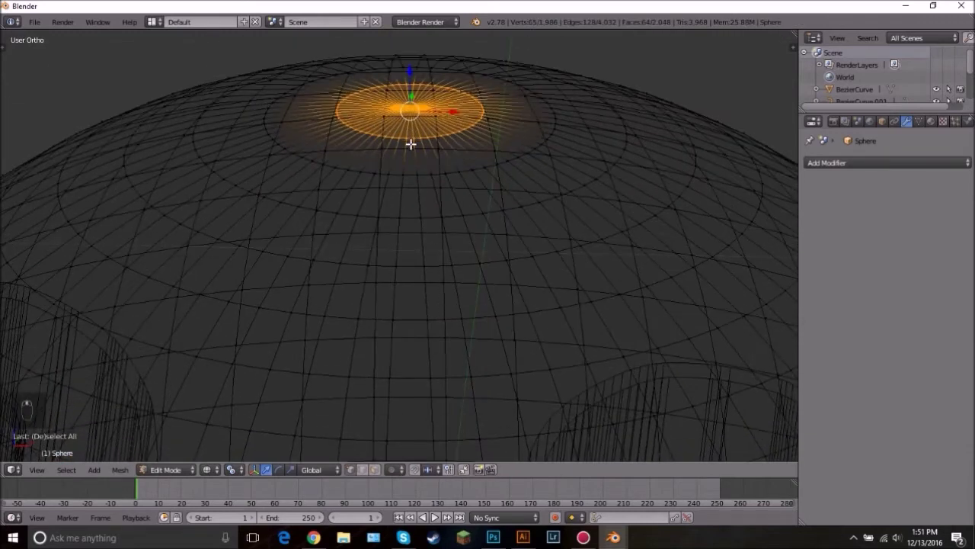
key("KP_1")
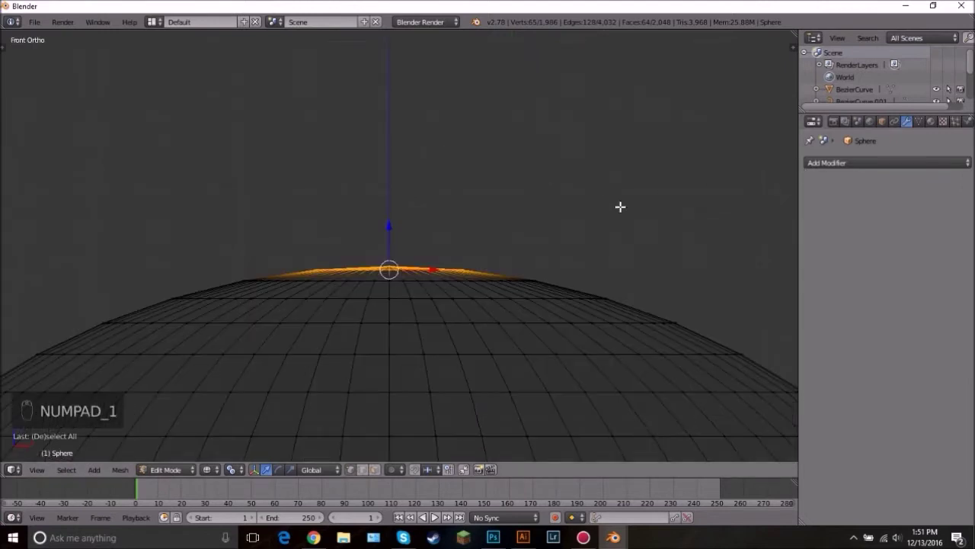
key("g")
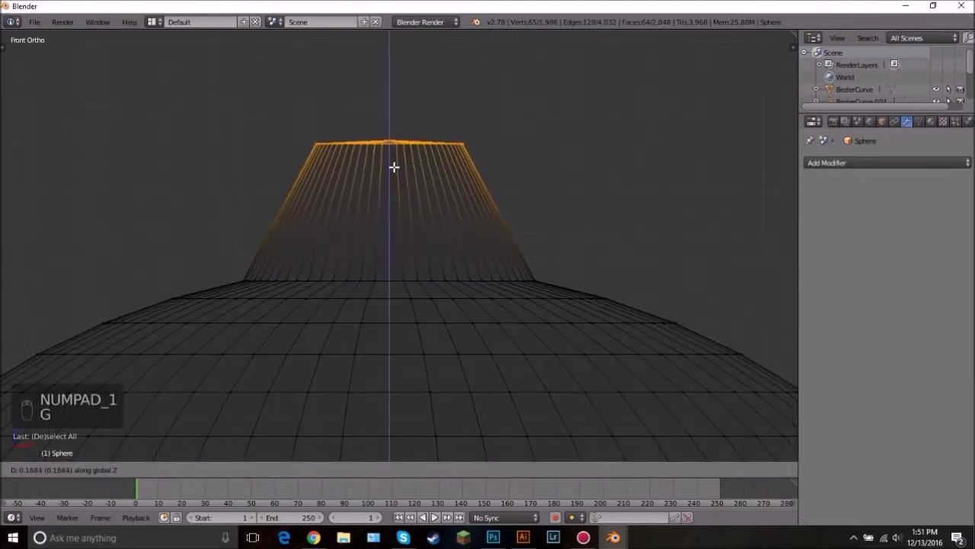
left_click(394, 159)
key("Tab")
key("z")
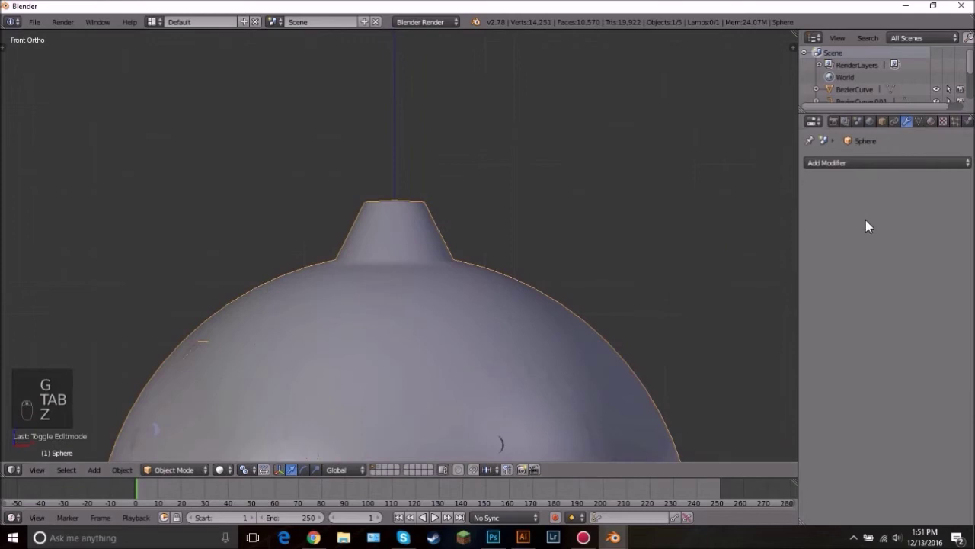
Step: Add a Subdivision Surface modifier to the sphere and set its view subdivisions to 2
left_click(865, 162)
left_click(745, 366)
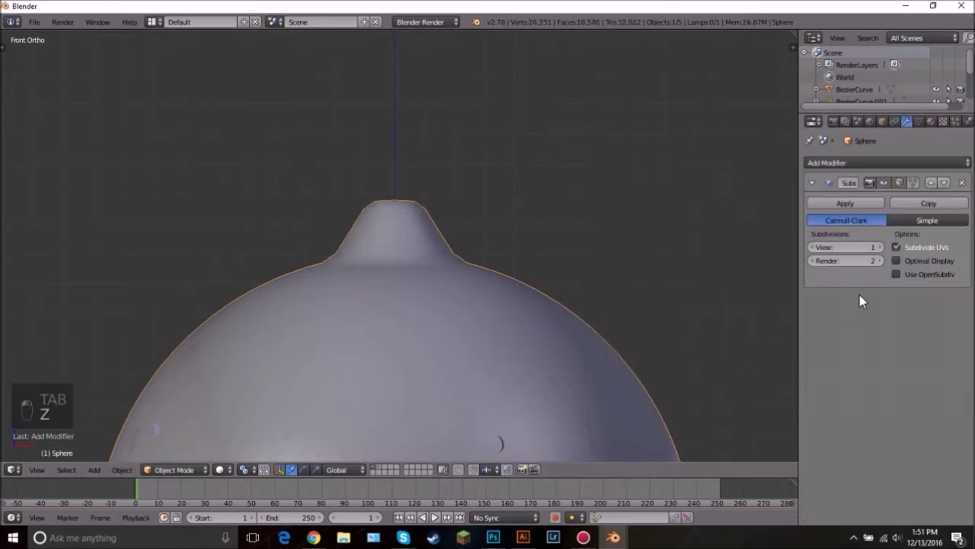
left_click(879, 246)
Step: Add a loop cut around the ornament's neck and slide it up to the neck's upper rim
key("Tab")
key("ctrl+r")
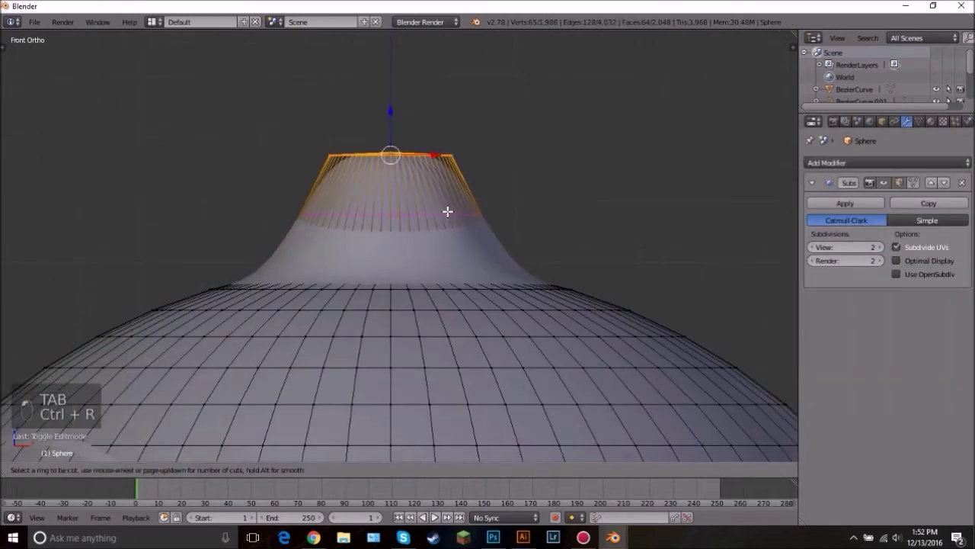
left_click(448, 210)
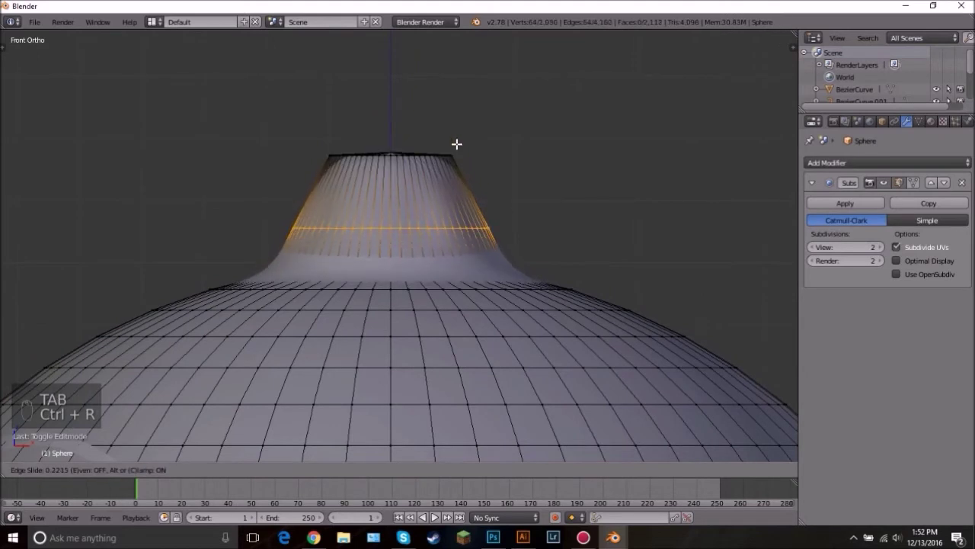
left_click(459, 83)
key("Tab")
scroll(472, 221, "down", 12)
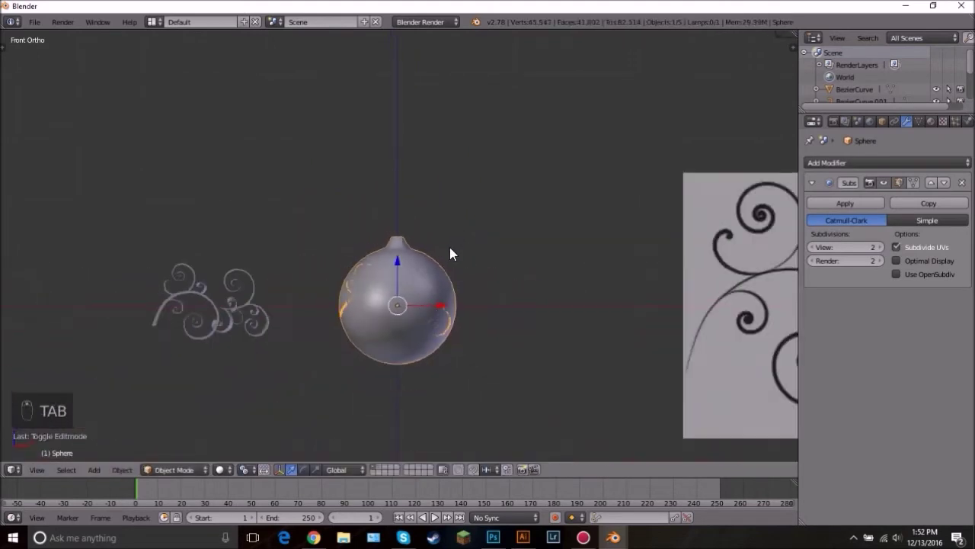
scroll(450, 248, "up", 9)
scroll(451, 259, "up", 3)
key("Tab")
scroll(416, 226, "down", 3)
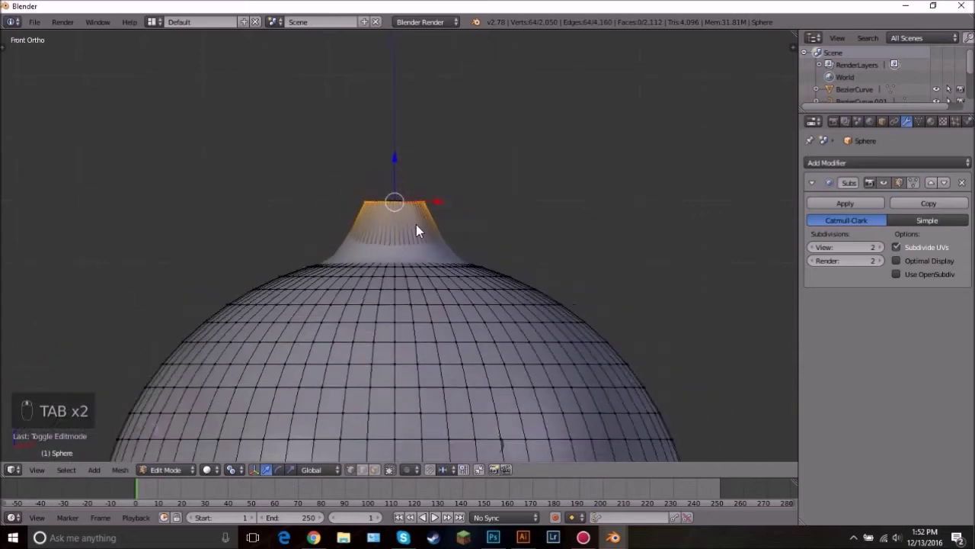
key("Tab")
Step: Add a cylinder mesh in object mode and move it directly above the ornament's neck
key("shift+a")
mouse_move(419, 213)
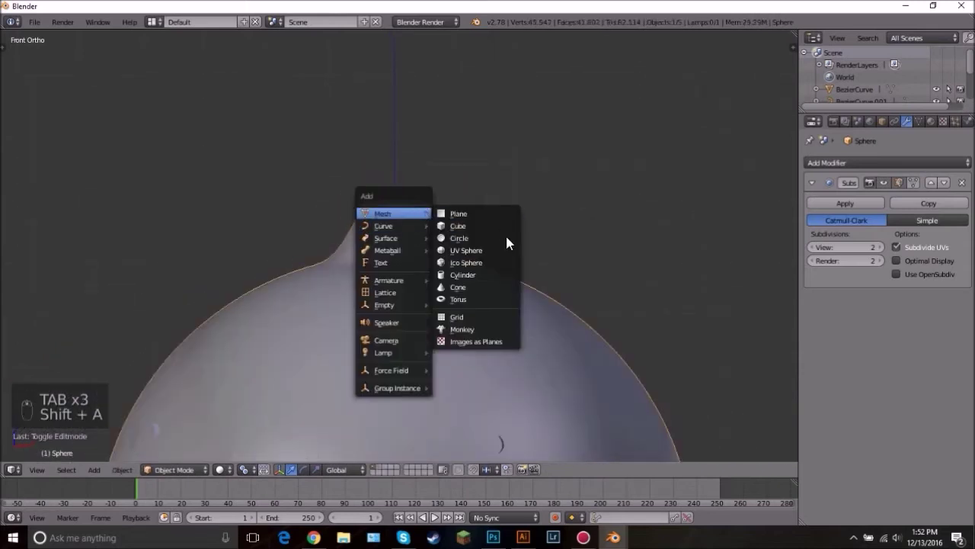
left_click(467, 275)
scroll(463, 279, "down", 6)
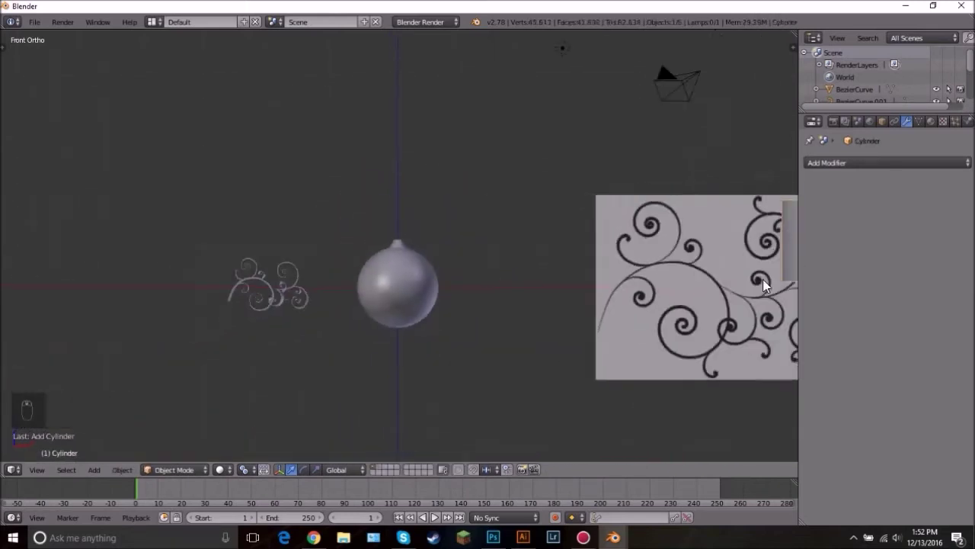
scroll(762, 279, "down", 5)
scroll(660, 257, "up", 2)
key("g")
left_click(428, 224)
scroll(560, 182, "up", 4)
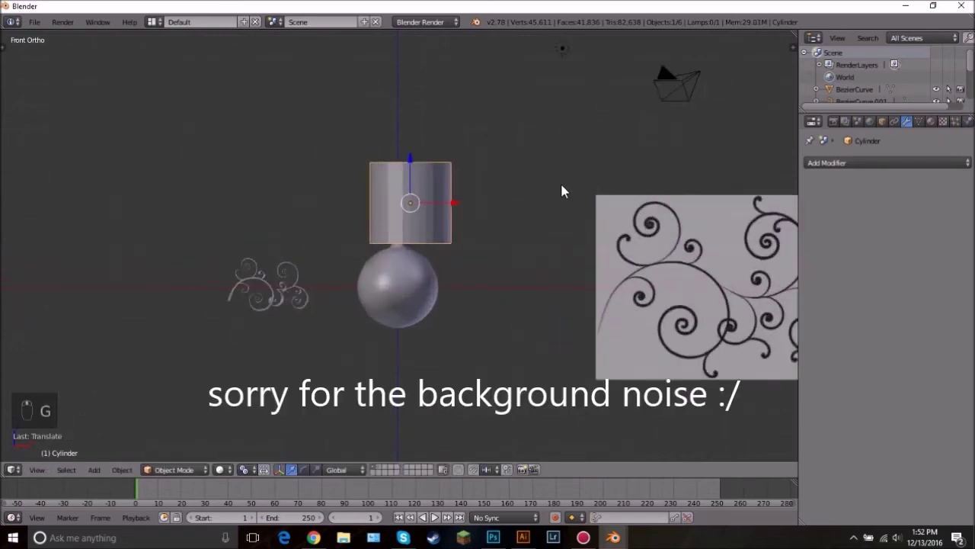
Step: Scale the cylinder down to slightly wider than the neck's upper rim and position it over the neck
scroll(561, 190, "up", 3)
key("s")
left_click(464, 148)
scroll(442, 183, "up", 3)
key("g")
left_click(410, 282)
key("s")
left_click(440, 164)
scroll(439, 171, "up", 4)
key("g")
left_click(448, 225)
Step: Enlarge the cylinder to the width of the neck's flare and raise it so its base rests on the flare
key("s")
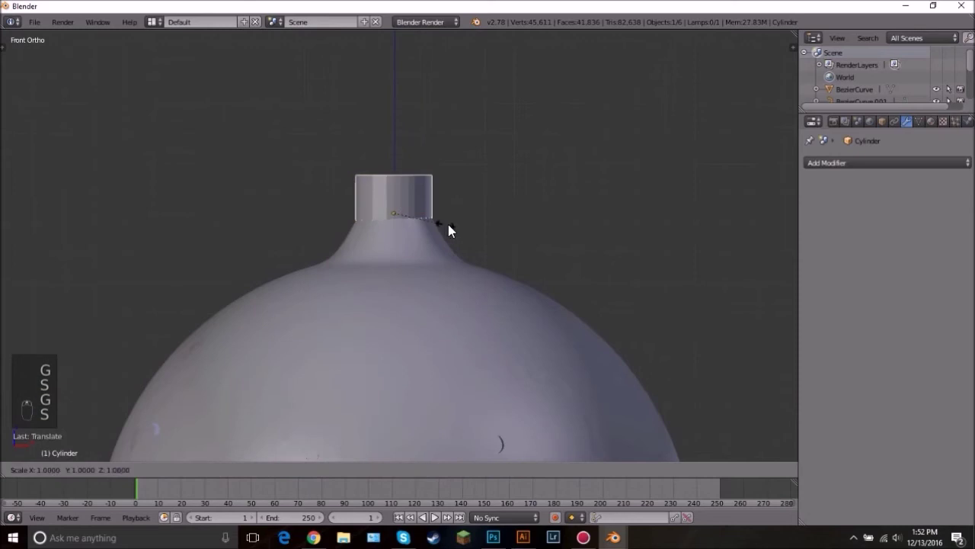
left_click(433, 216)
key("z")
key("g")
right_click(439, 200)
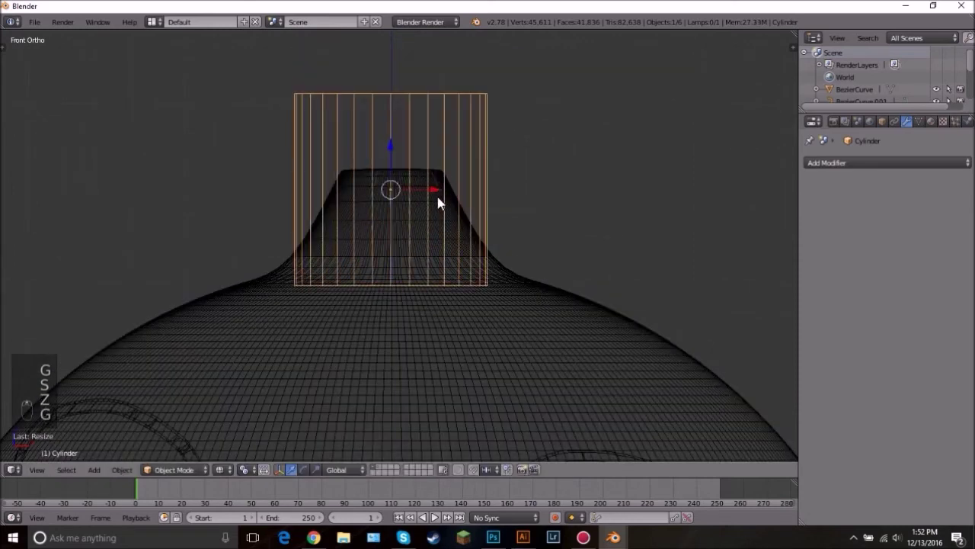
key("z")
key("g")
left_click(442, 173)
key("s")
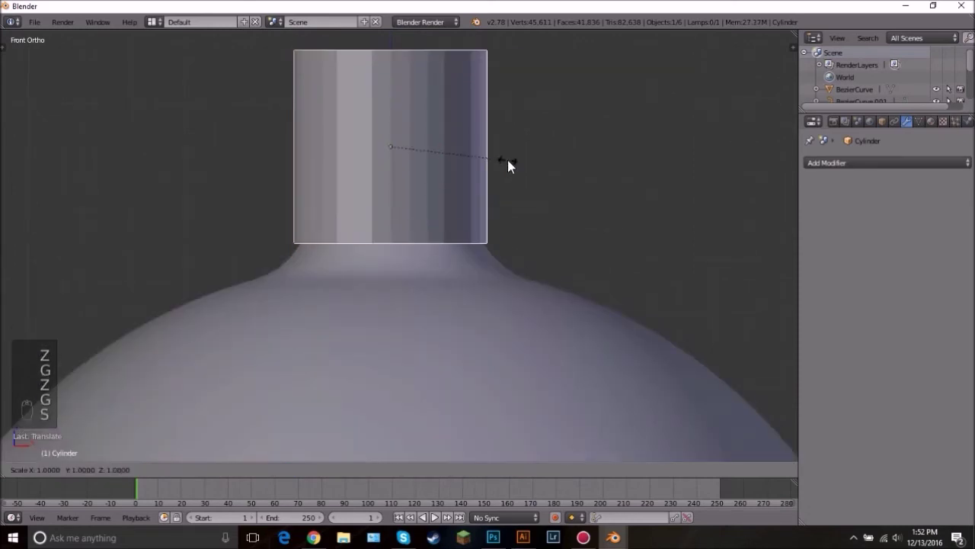
left_click(507, 161)
Step: Centre the cylinder over the sphere's vertical axis as seen from above
key("KP_7")
key("z")
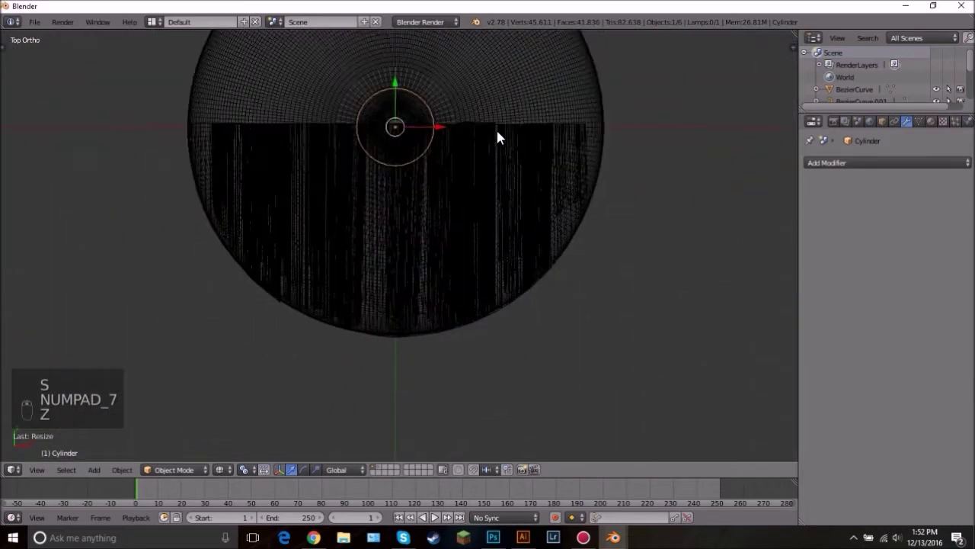
middle_click_drag(455, 105, 457, 239, "shift")
scroll(457, 239, "up", 8)
key("g")
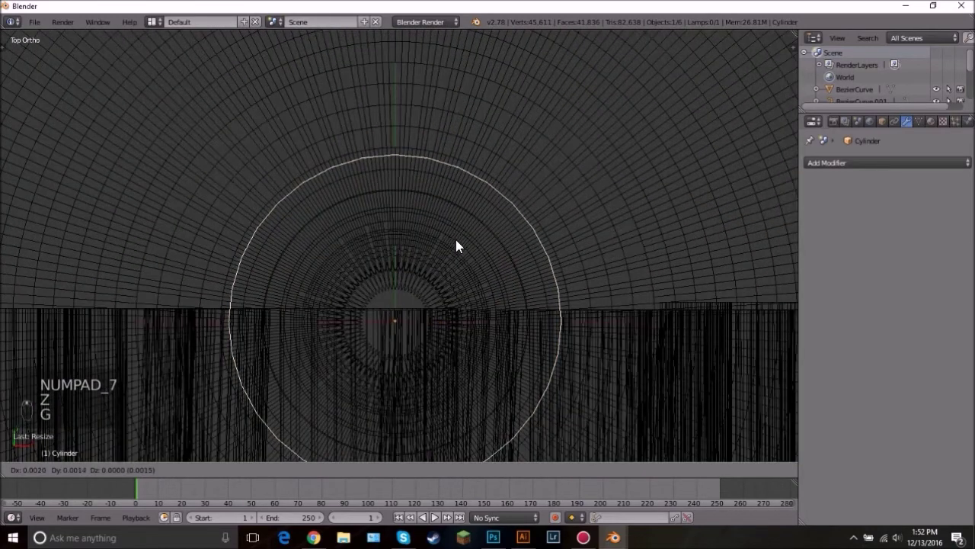
left_click(456, 240)
scroll(464, 270, "down", 3)
key("z")
mouse_move(465, 276)
middle_mouse_down()
mouse_move(462, 145)
mouse_move(392, 133)
middle_mouse_up()
scroll(462, 145, "down", 3)
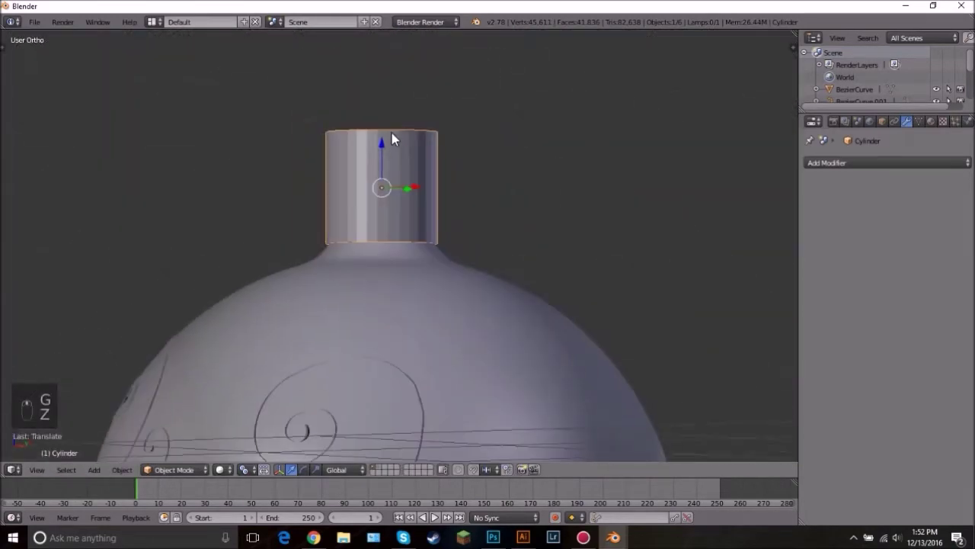
Step: Lower the cylinder's top vertices to shorten it into a cap ending just above the neck
key("KP_1")
key("Tab")
key("z")
key("a")
key("b")
left_click_drag(323, 99, 499, 131)
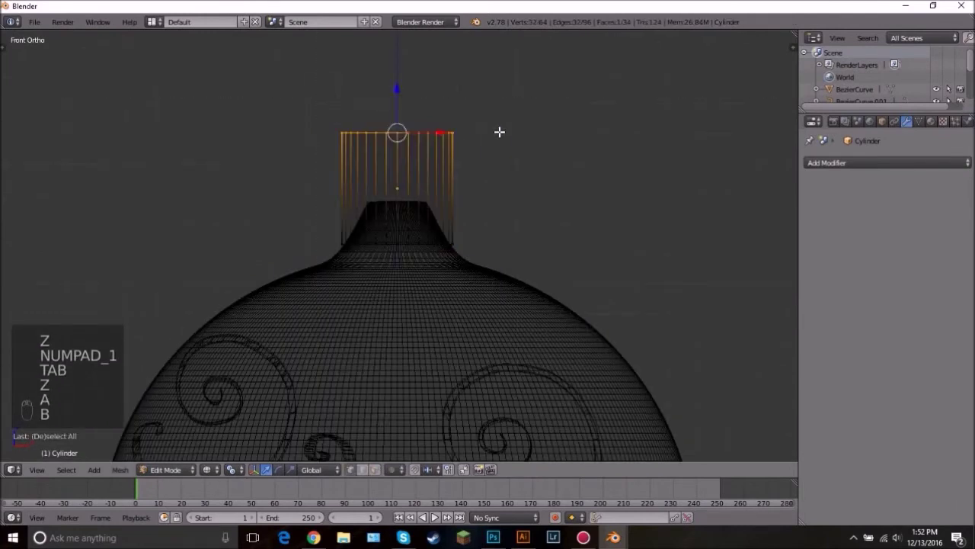
key("g")
left_click(497, 181)
key("Tab")
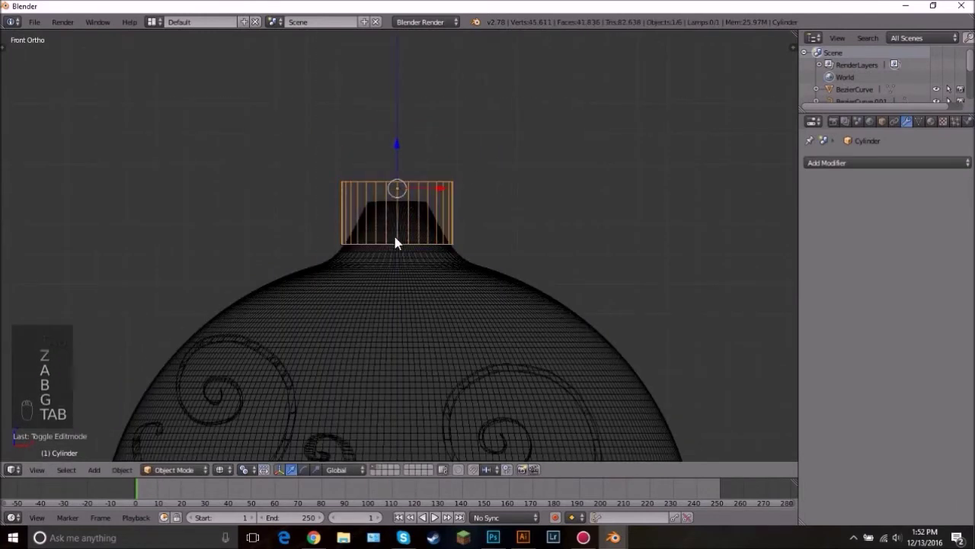
Step: Select every second side face all around the cylinder cap and inset the 16 faces by about 0.014
scroll(441, 206, "up", 4)
key("Tab")
key("z")
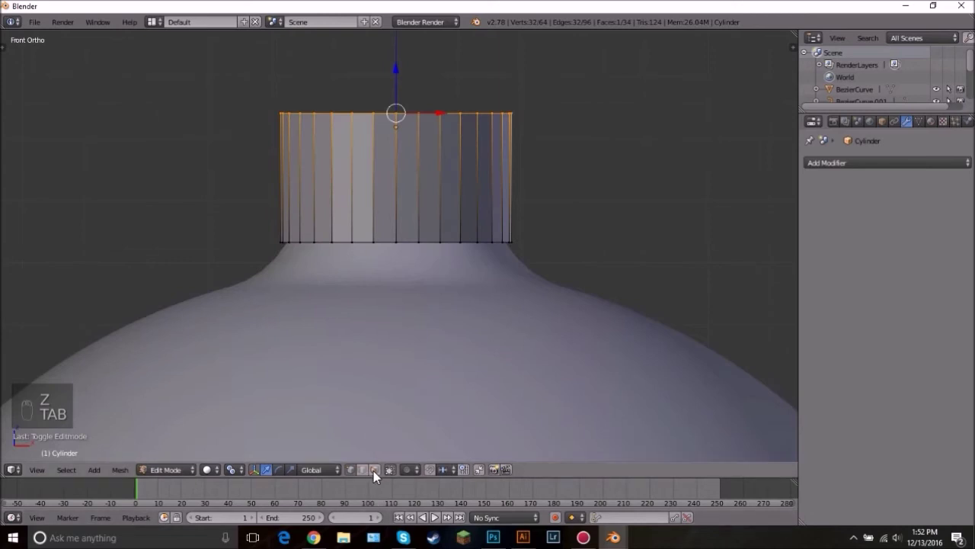
left_click(374, 469)
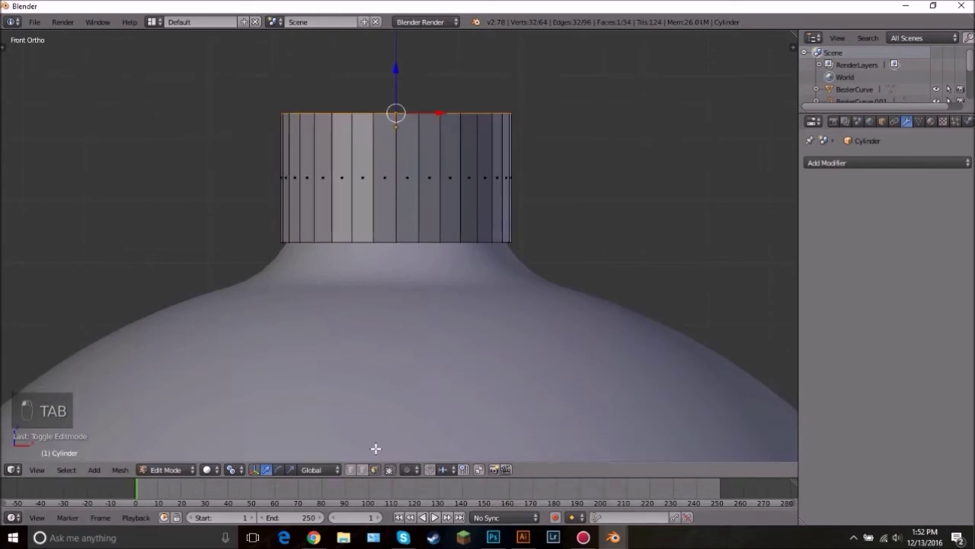
right_click(384, 175)
right_click(428, 174, "shift")
right_click(468, 174, "shift")
middle_click_drag(512, 166, 429, 194)
right_click(404, 194, "shift")
right_click(440, 190, "shift")
middle_click_drag(501, 181, 418, 184)
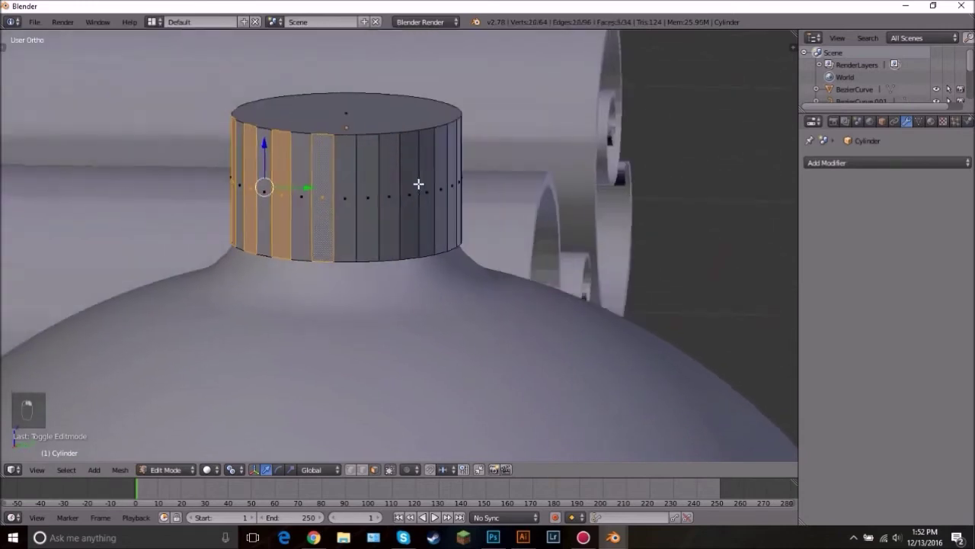
right_click(365, 196, "shift")
right_click(411, 191, "shift")
right_click(445, 186, "shift")
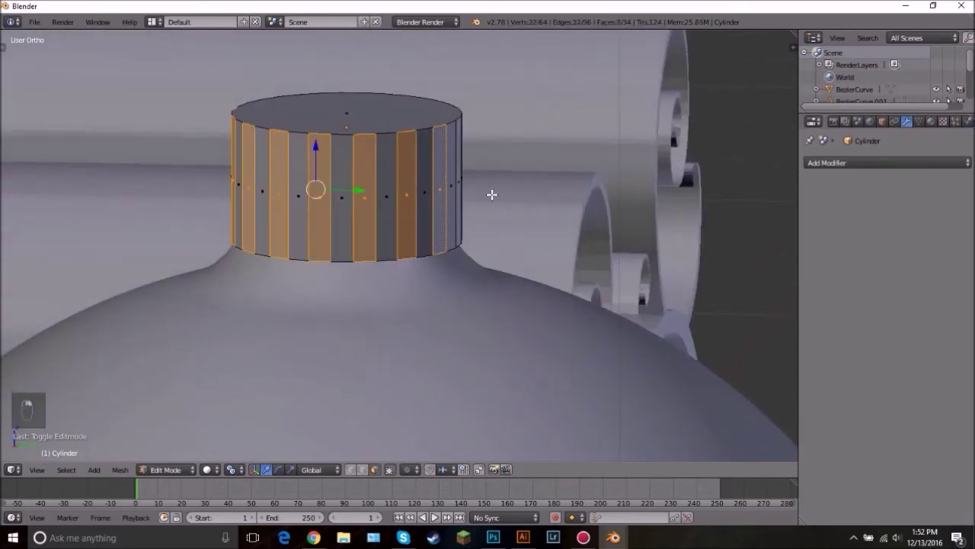
middle_click_drag(491, 194, 404, 190)
right_click(395, 190, "shift")
right_click(435, 189, "shift")
right_click(474, 190, "shift")
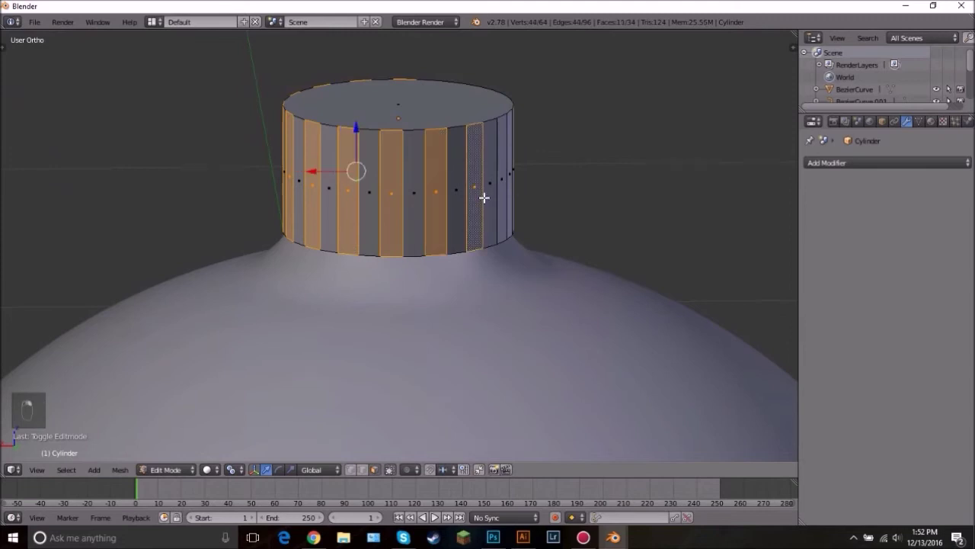
middle_click_drag(485, 197, 450, 194)
right_click(466, 195, "shift")
right_click(508, 195, "shift")
right_click(541, 188, "shift")
middle_click_drag(562, 179, 453, 243)
right_click(453, 244, "shift")
right_click(503, 240, "shift")
middle_click_drag(626, 220, 590, 167)
key("i")
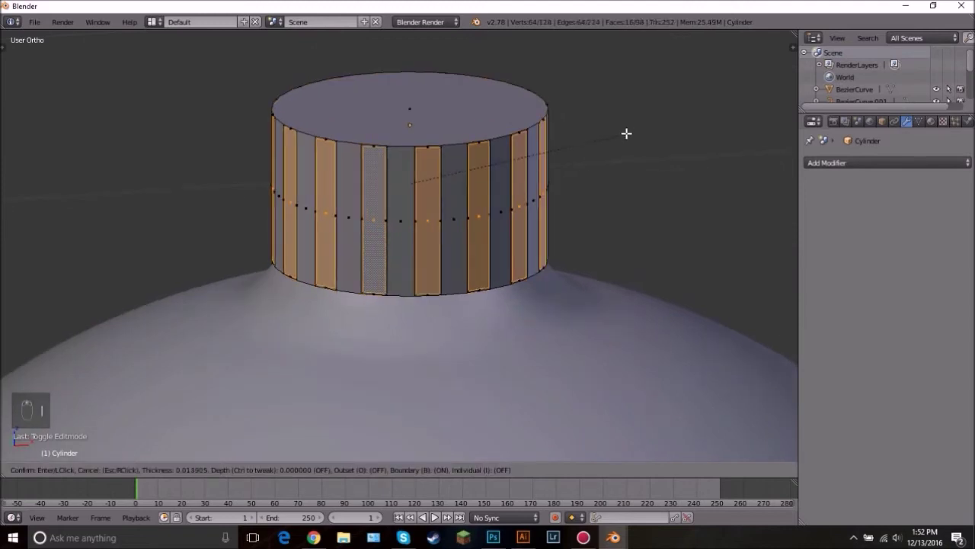
left_click(620, 135)
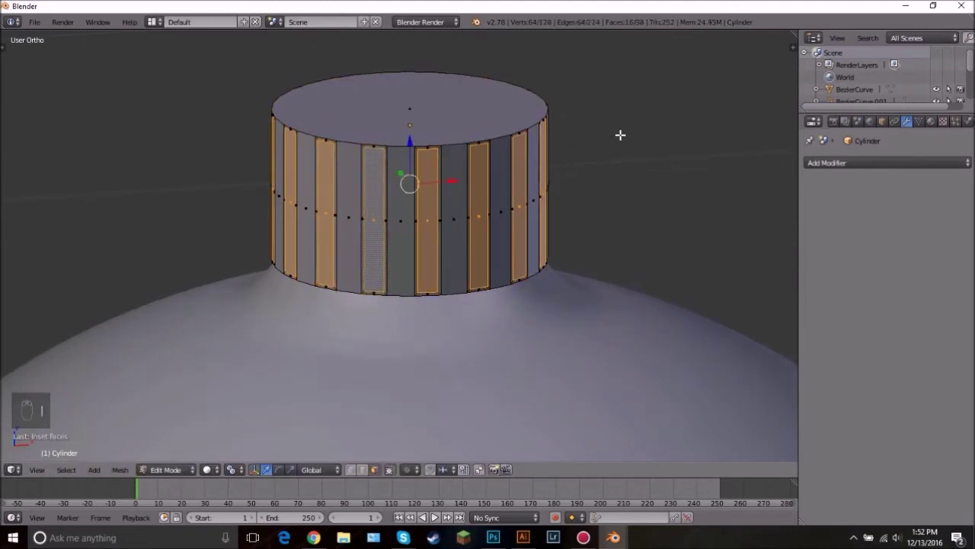
Step: Extrude the 16 inset side faces outward by about 0.006 to form raised ridges around the cap
key("e")
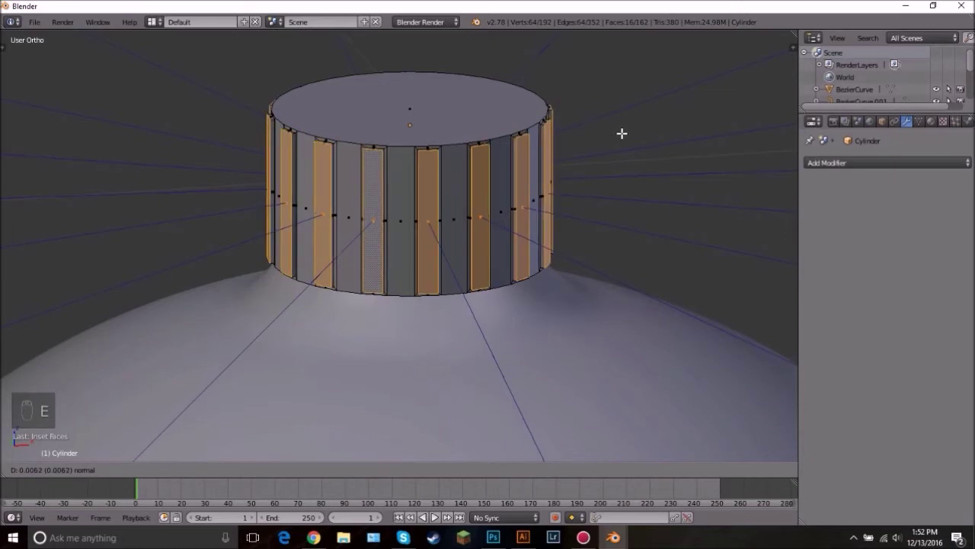
left_click(620, 131)
key("Tab")
scroll(422, 166, "down", 3)
middle_click_drag(422, 166, 383, 188)
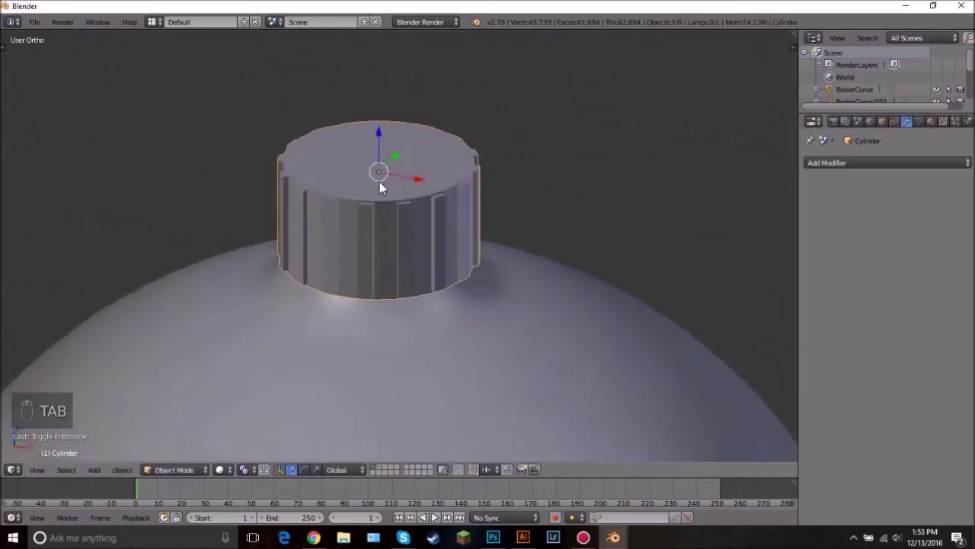
scroll(383, 189, "up", 5)
key("KP_1")
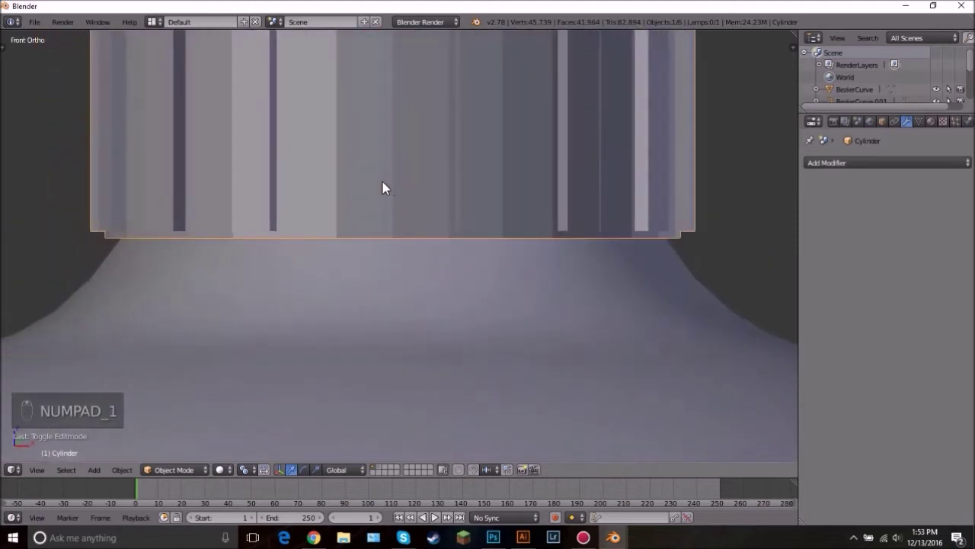
scroll(385, 183, "down", 4)
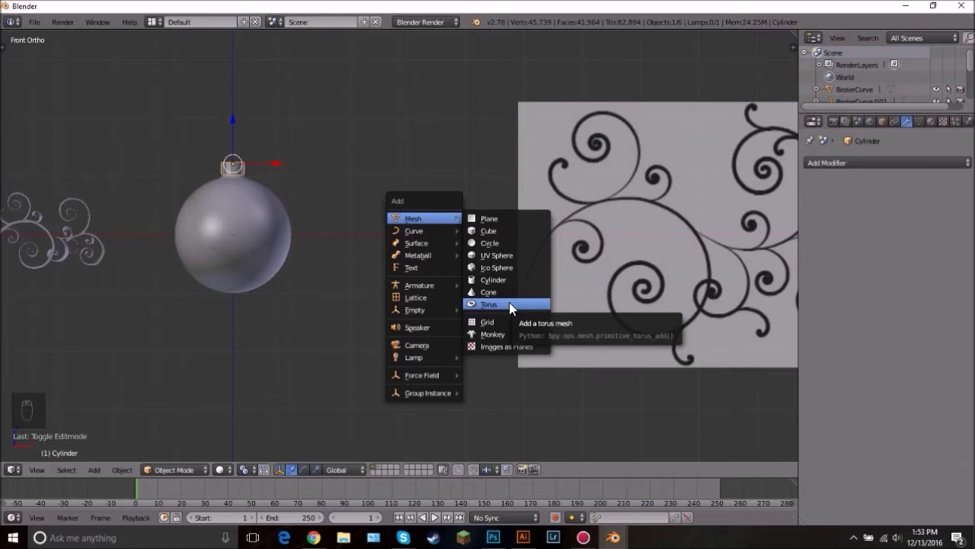
key("shift+a")
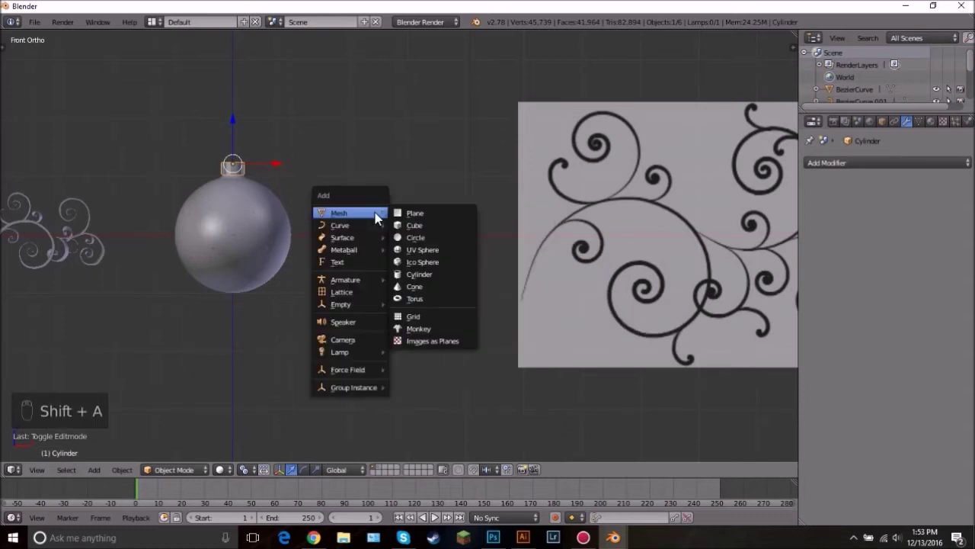
left_click(427, 299)
scroll(653, 241, "down", 2)
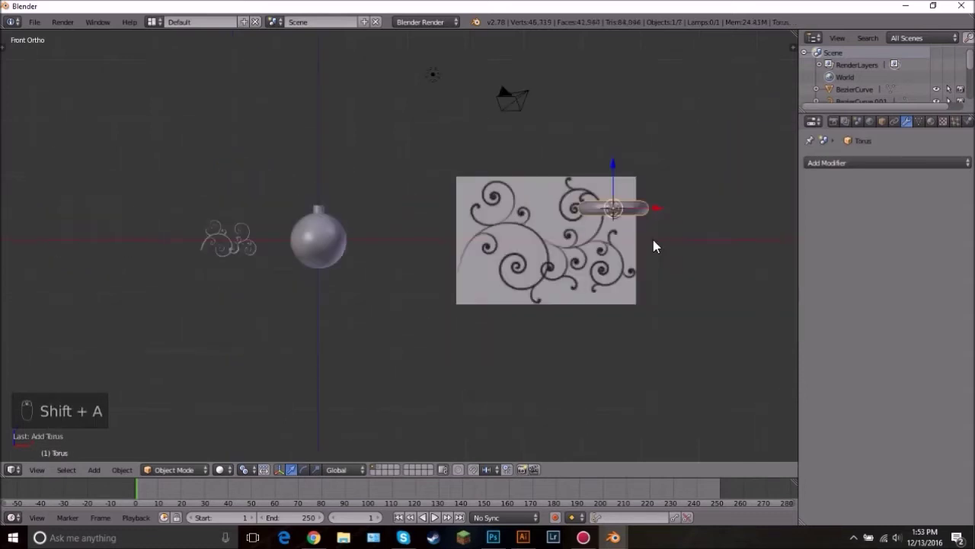
key("g")
left_click(411, 248)
middle_click_drag(431, 245, 433, 293)
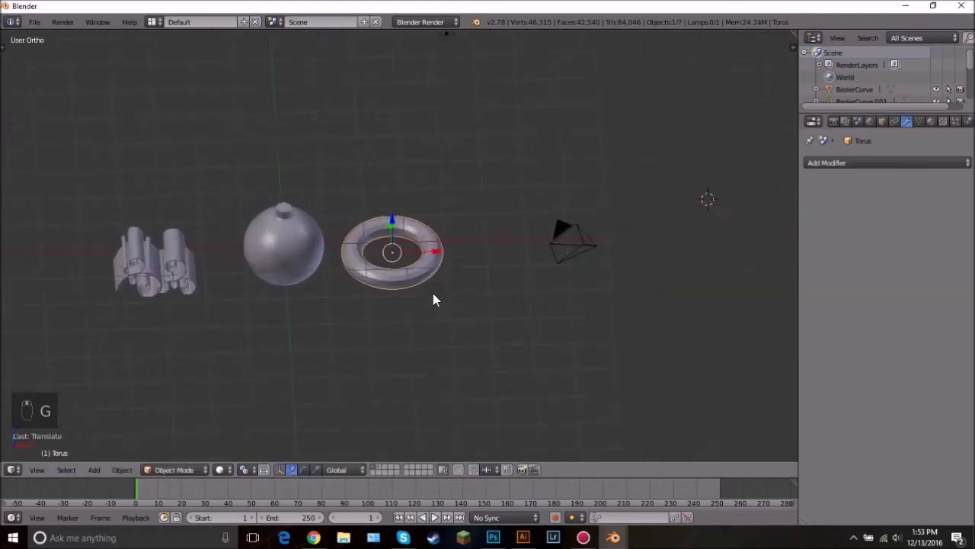
scroll(435, 276, "up", 5)
middle_click_drag(286, 222, 326, 205, "shift")
key("t")
scroll(52, 405, "down", 5)
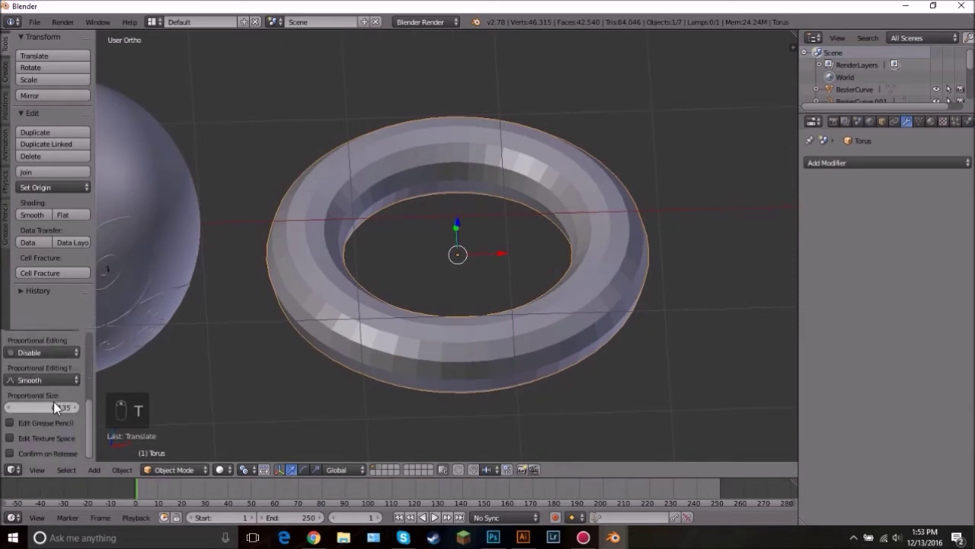
left_click(462, 224)
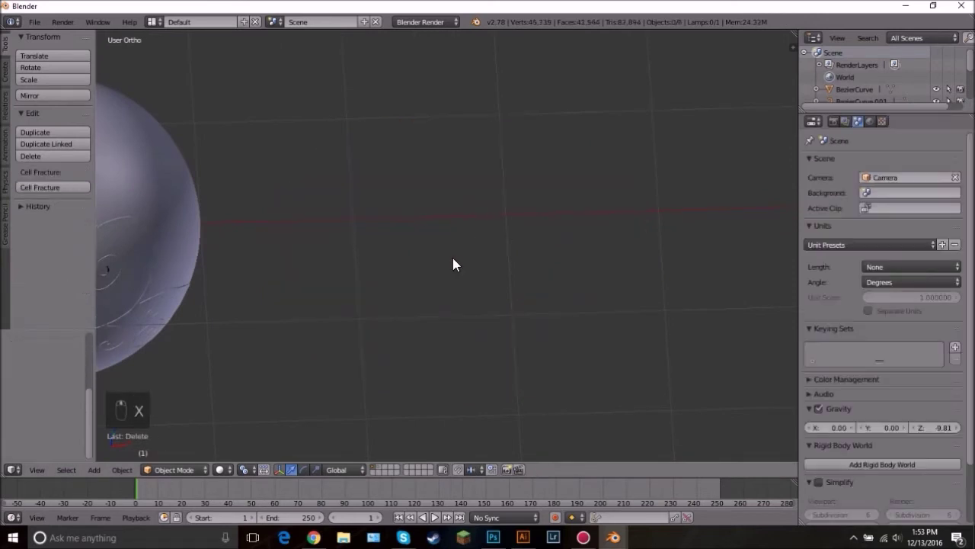
Step: Add a torus beside the ornament with a minor radius of 0.03 to serve as a thin ring
key("shift+a")
mouse_move(452, 257)
left_click(515, 345)
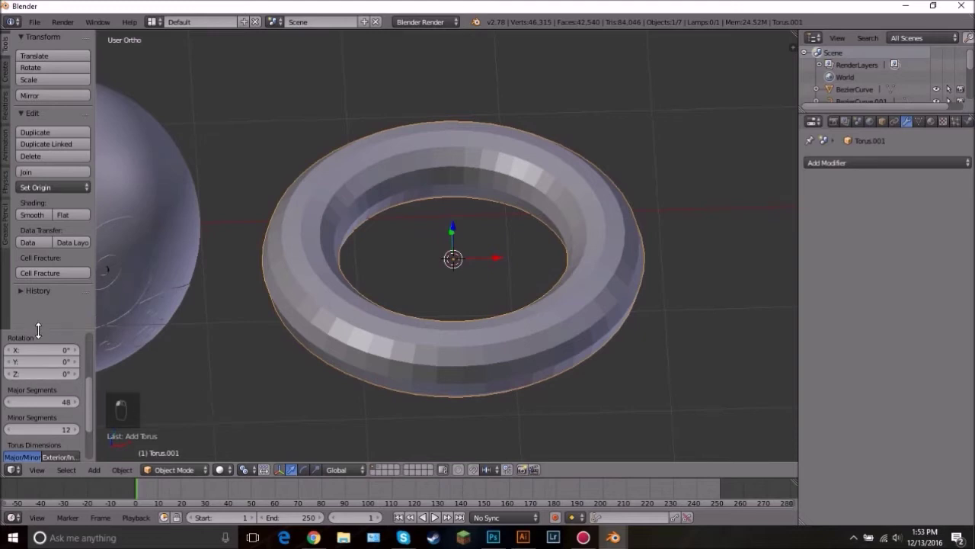
scroll(37, 329, "down", 3)
scroll(685, 134, "down", 1)
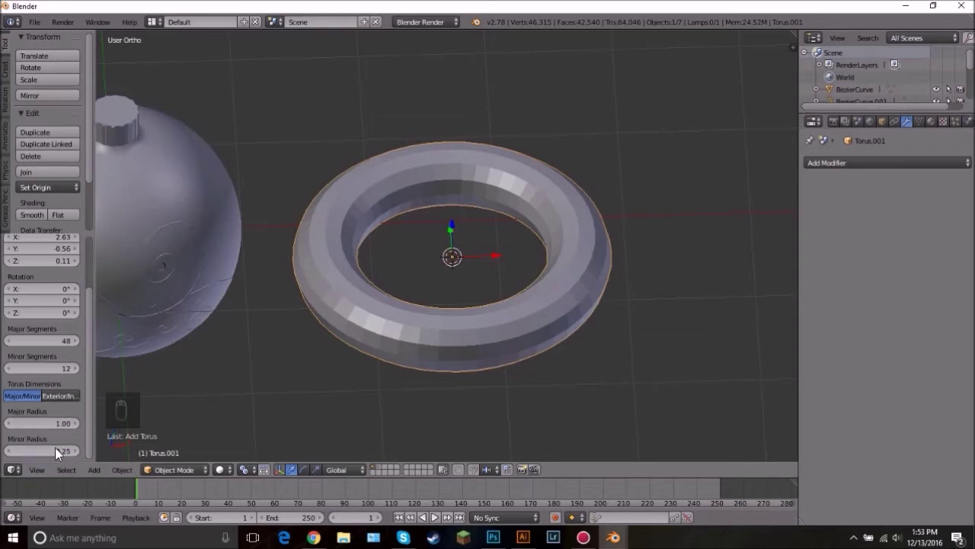
left_click_drag(51, 450, 22, 450)
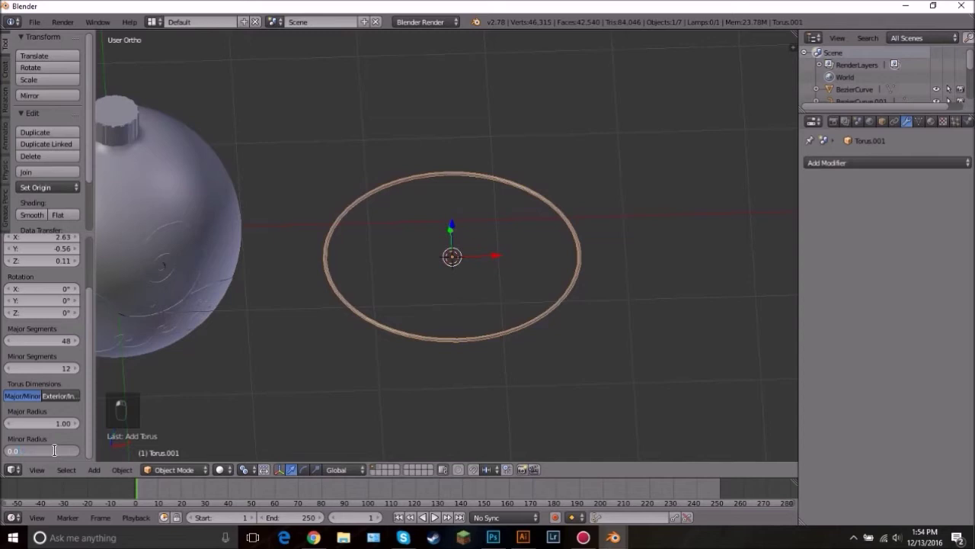
key("Return")
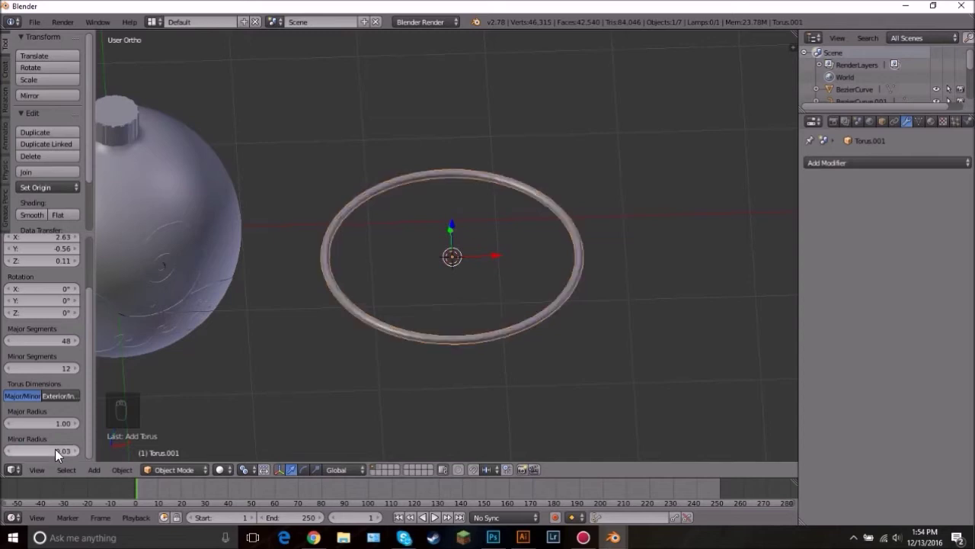
scroll(488, 221, "down", 1)
scroll(488, 221, "up", 4)
scroll(488, 221, "down", 4)
key("t")
Step: Rotate the ring 90° about the X axis so it stands upright
scroll(486, 221, "down", 2)
scroll(487, 222, "up", 2)
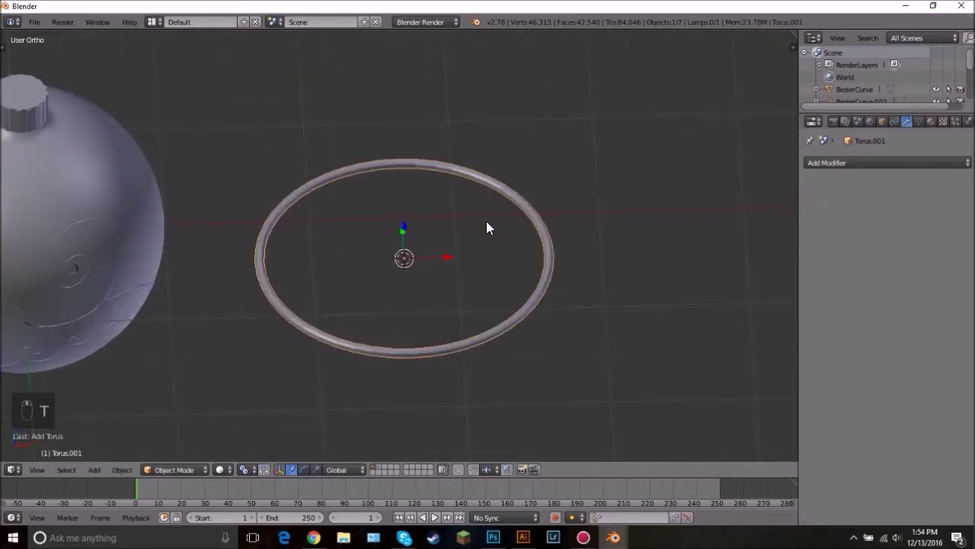
type("rx90")
key("Return")
Step: Shrink the ring to nearly the cap's width and centre it on the cap's top edge in front view
key("KP_1")
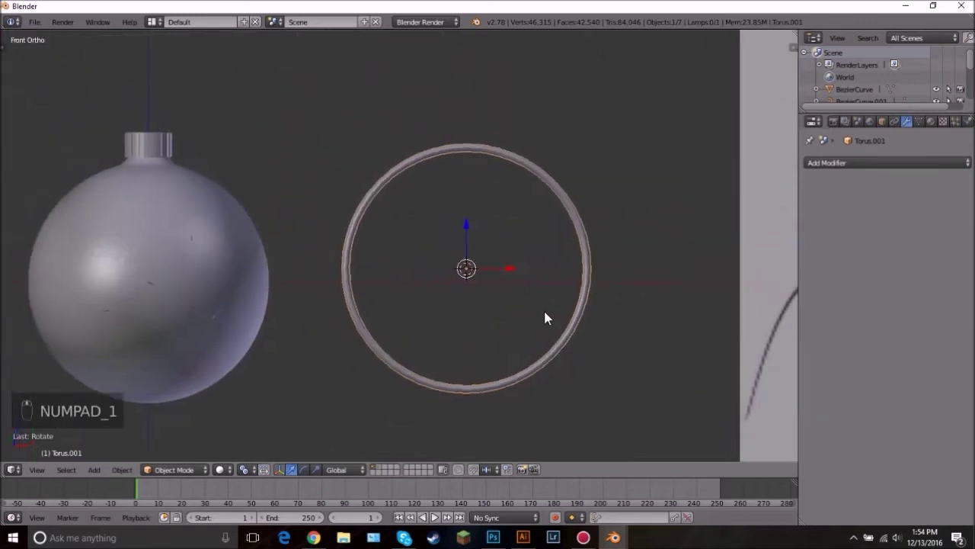
middle_click_drag(544, 312, 564, 344, "shift")
key("g")
left_click(124, 129)
key("s")
left_click(272, 131)
middle_click_drag(345, 149, 463, 185, "shift")
scroll(462, 183, "up", 5)
key("g")
left_click(304, 142)
key("s")
left_click(300, 142)
middle_click_drag(281, 145, 456, 157, "shift")
key("g")
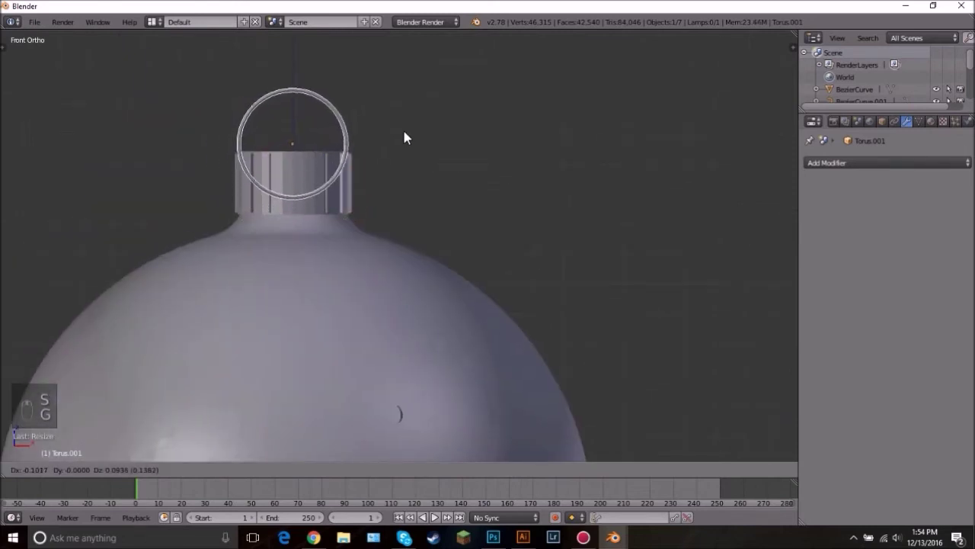
left_click(405, 133)
key("s")
left_click(429, 133)
Step: Move the ring along the Y axis to the middle of the cap and fine-tune its size
middle_click_drag(429, 133, 357, 156)
key("g")
key("y")
left_click(408, 119)
key("KP_2")
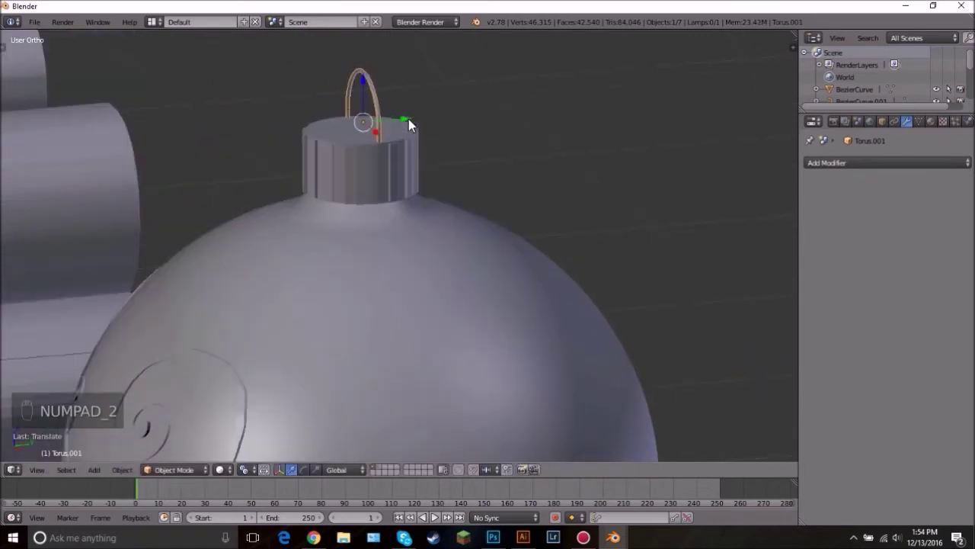
key("KP_1")
key("s")
left_click(518, 114)
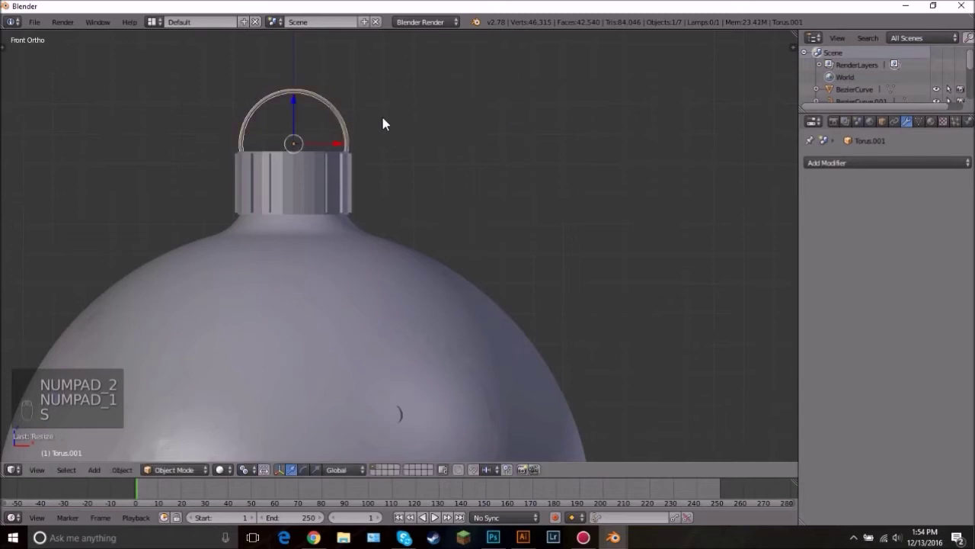
Step: Delete the vertices of the ring's lower part that lies inside the cap, working in wireframe display
scroll(388, 167, "down", 4)
scroll(395, 198, "up", 2)
key("z")
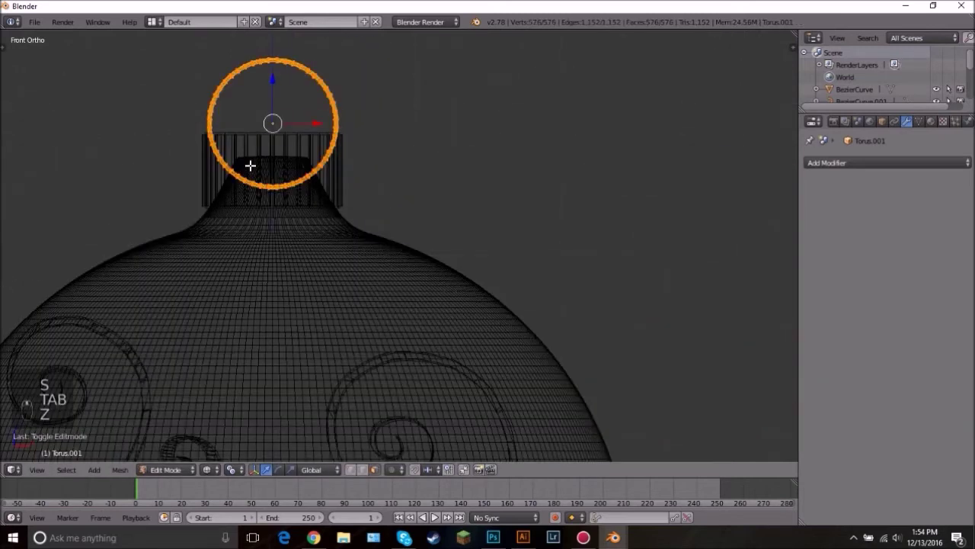
key("a")
scroll(190, 164, "up", 4)
middle_click_drag(141, 163, 404, 296, "shift")
key("b")
left_click_drag(140, 152, 690, 436)
key("x")
left_click(430, 198)
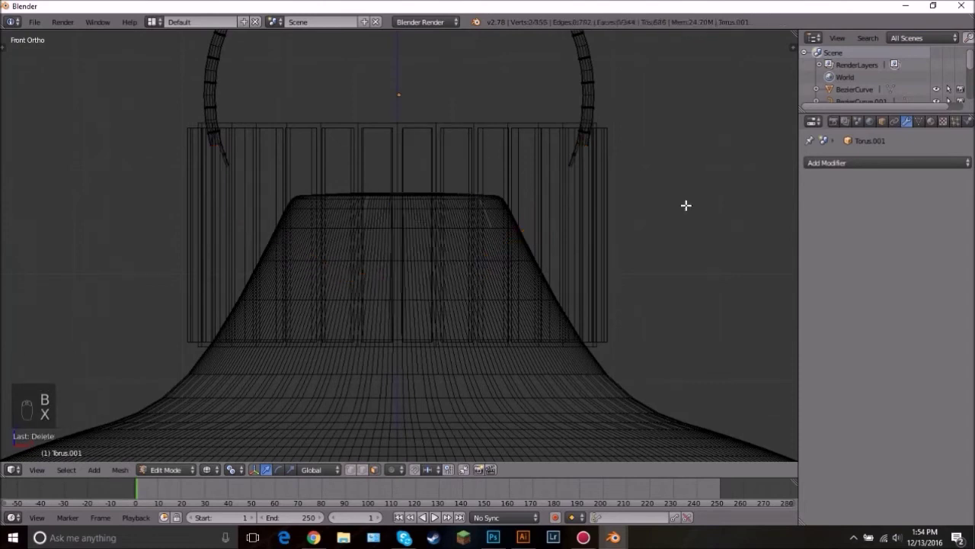
Step: Delete the ragged leftover geometry at both ends of the ring and return to solid display
right_click(575, 154)
key("b")
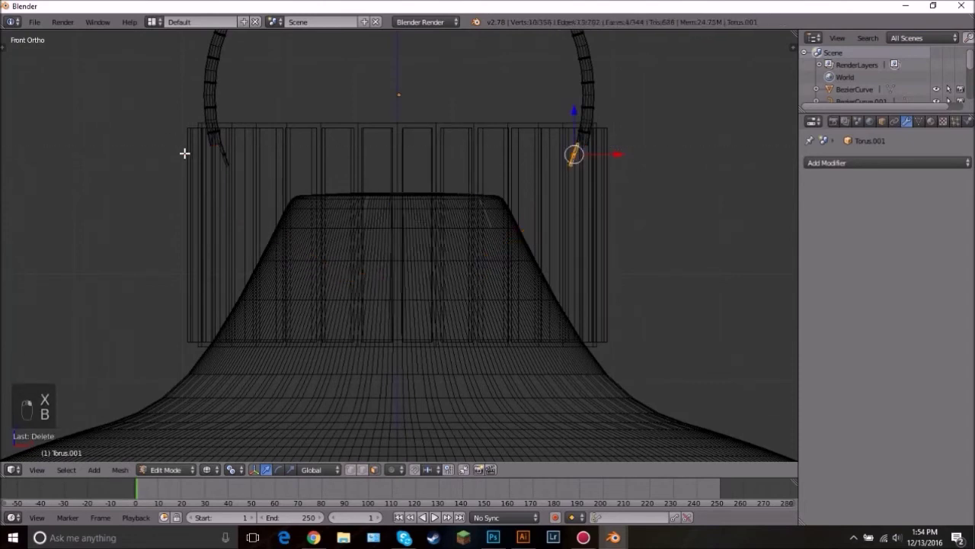
key("b")
left_click_drag(214, 149, 236, 163)
key("x")
left_click(298, 174)
key("Tab")
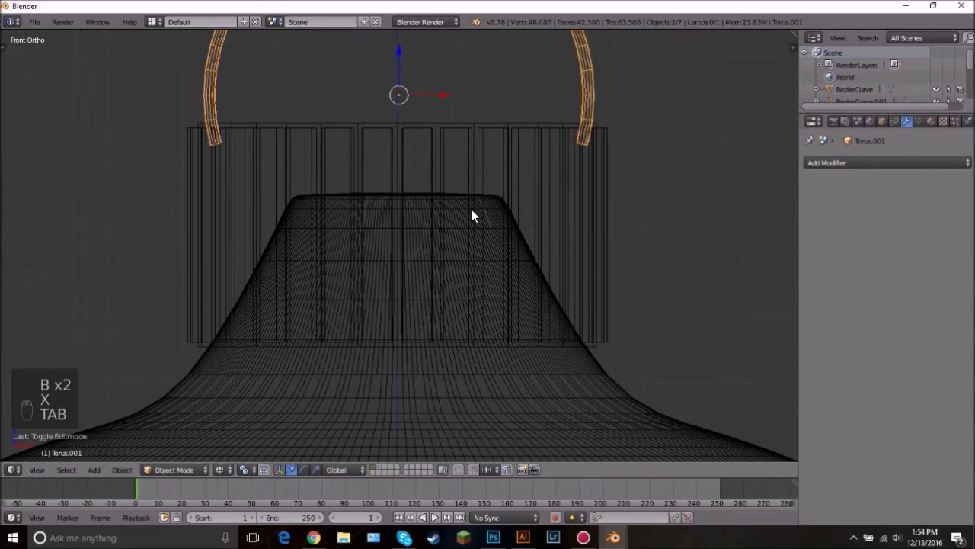
scroll(516, 237, "down", 6)
scroll(526, 238, "down", 6)
key("a")
key("z")
Step: Apply smooth shading to the swirl decoration on the sphere
scroll(514, 264, "up", 4)
scroll(514, 264, "down", 4)
scroll(513, 264, "up", 1)
mouse_move(513, 264)
middle_mouse_down()
mouse_move(452, 330)
mouse_move(462, 165)
mouse_move(420, 190)
middle_mouse_up()
scroll(467, 200, "up", 6)
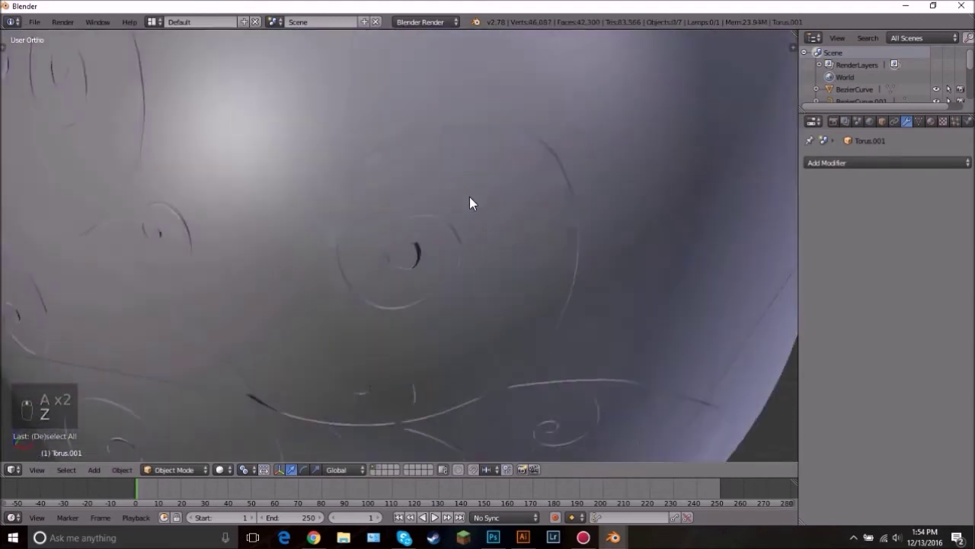
right_click(317, 193)
scroll(325, 257, "down", 4)
scroll(324, 257, "up", 4)
key("t")
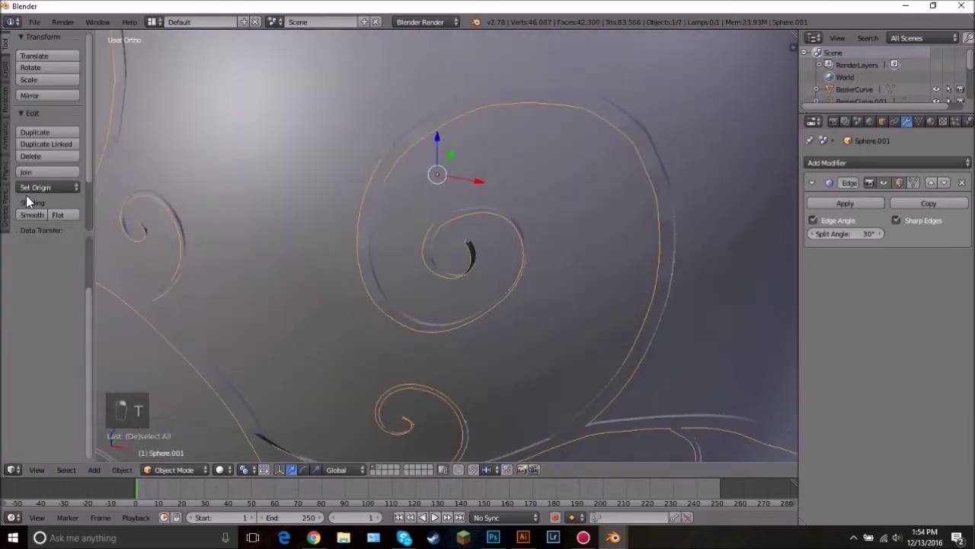
left_click(35, 214)
key("t")
scroll(592, 257, "down", 3)
middle_click_drag(566, 268, 742, 221)
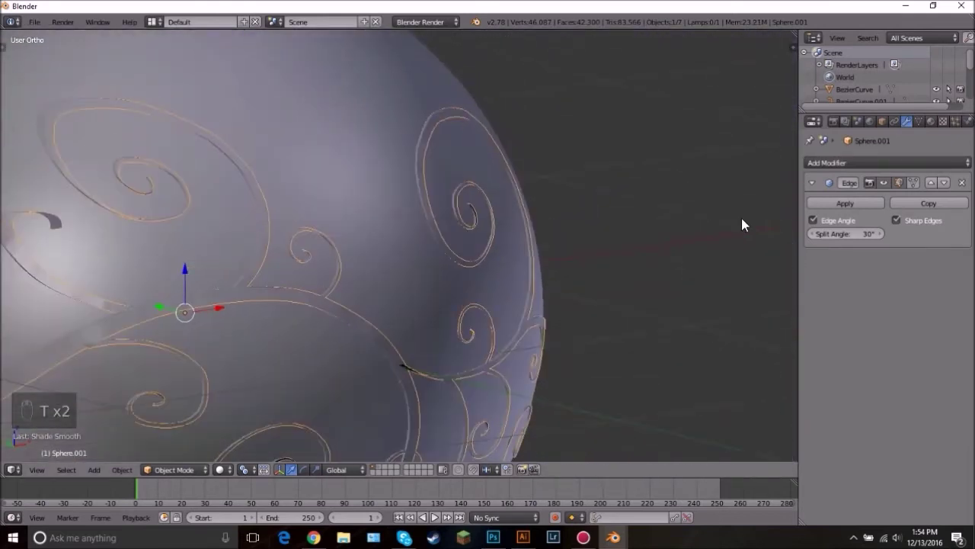
Step: Move the original extruded swirl curve along the X axis, farther away from the ornament
scroll(766, 221, "down", 8)
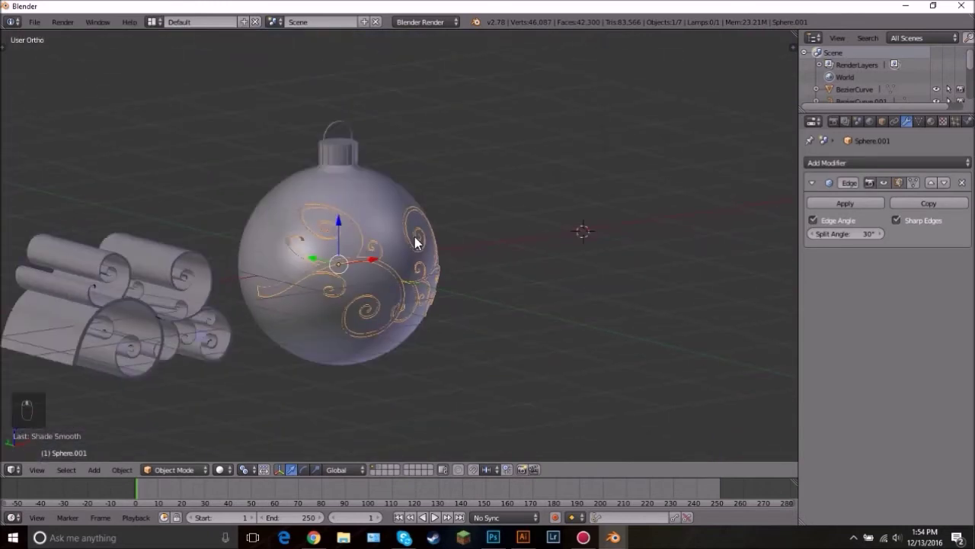
middle_click_drag(379, 262, 295, 293)
right_click(147, 246)
scroll(406, 233, "down", 4)
key("g")
key("x")
left_click(165, 199)
scroll(402, 216, "up", 7)
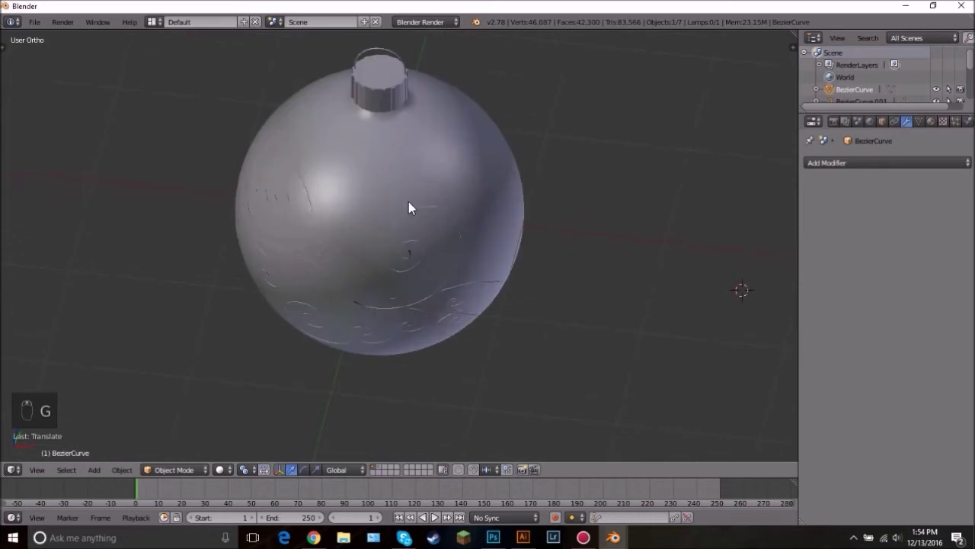
Step: Select all geometry of the sphere's swirl decoration and UV-map it by projecting from the front view
key("KP_1")
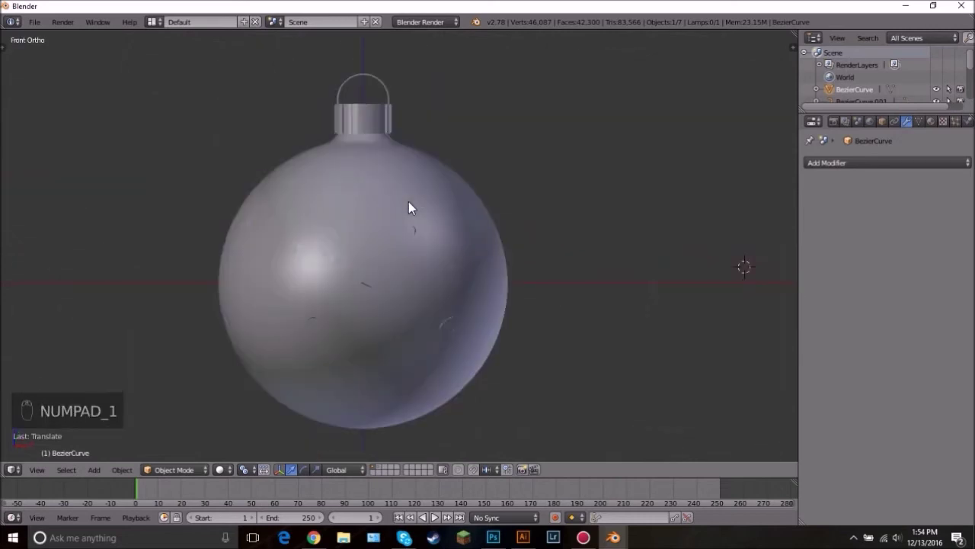
right_click(404, 230)
key("Tab")
key("a")
key("a")
key("a")
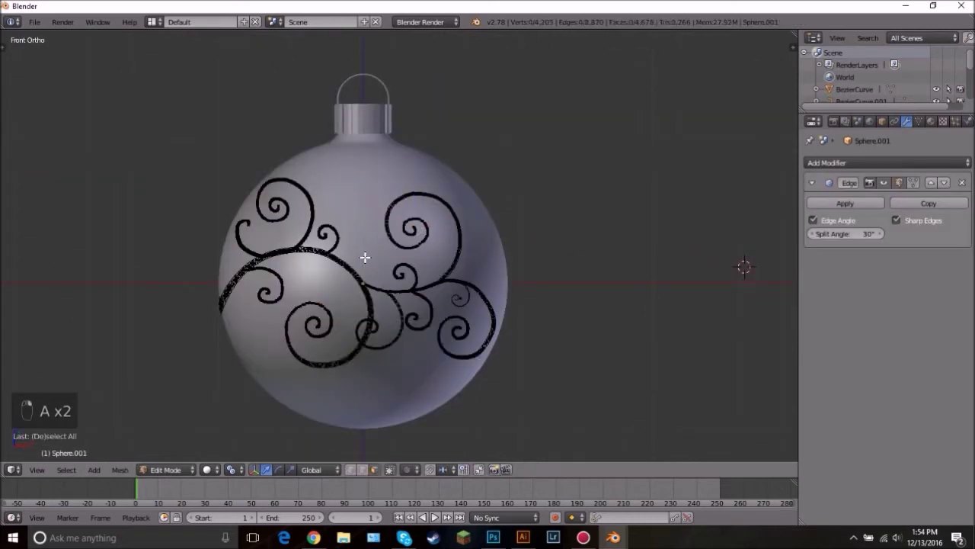
key("Tab")
key("Tab")
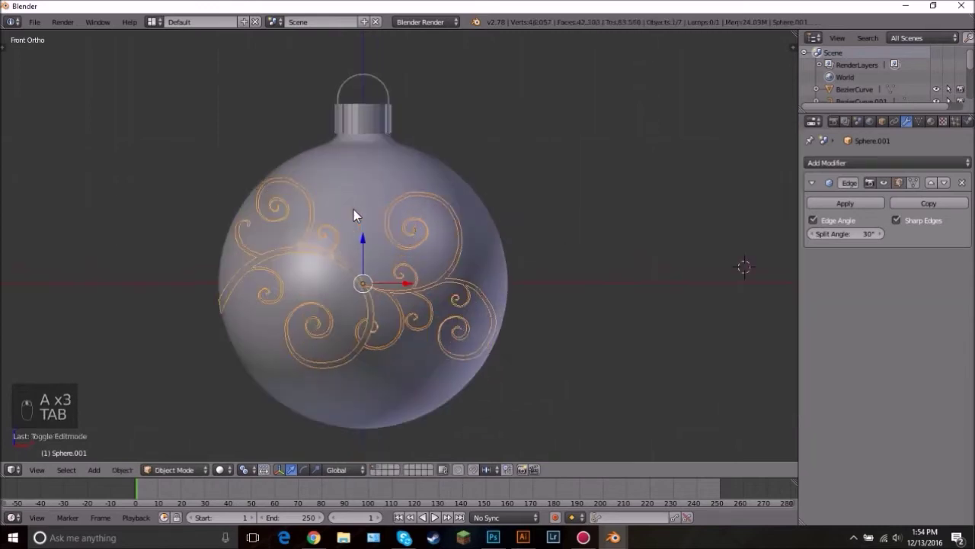
key("u")
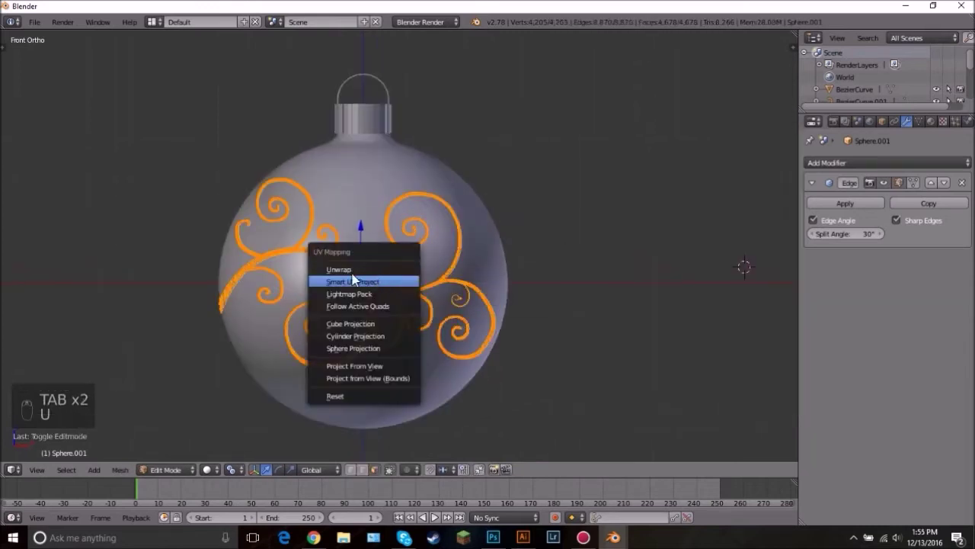
left_click(355, 368)
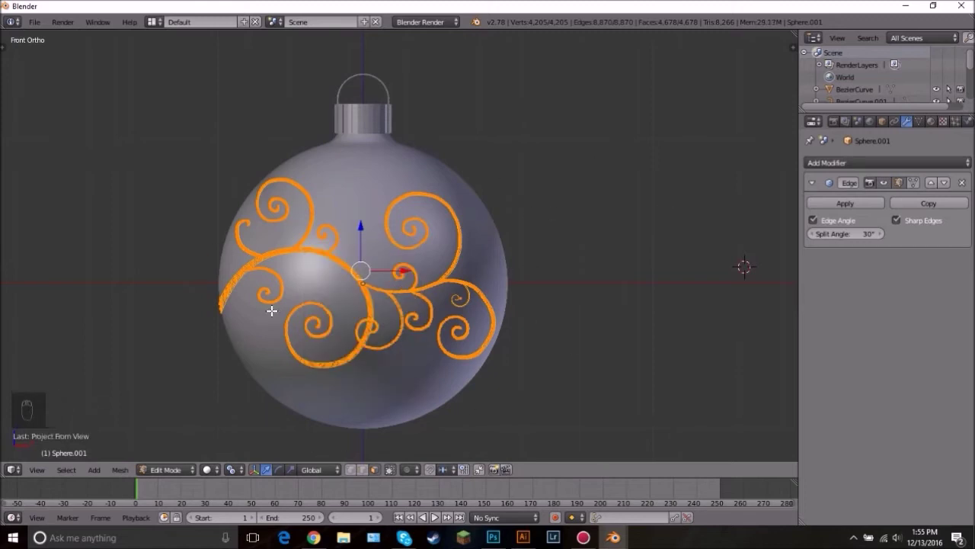
Step: Split the 3D view vertically and turn the new area into a Node Editor with its properties sidebar hidden
left_click_drag(795, 44, 480, 68)
left_click(496, 469)
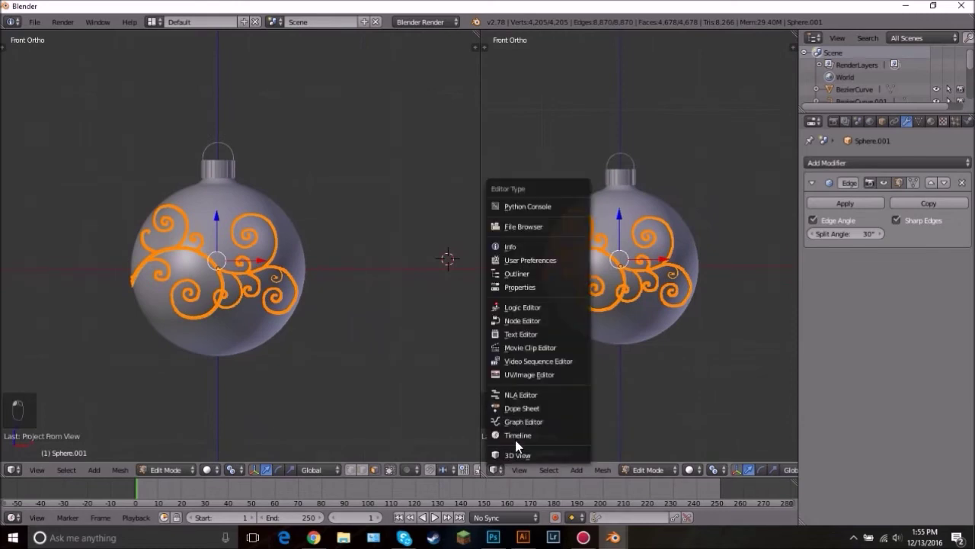
left_click(523, 317)
key("n")
Step: Switch the render engine to Cycles Render and create a new node material for the swirl decoration
left_click(455, 21)
left_click(432, 68)
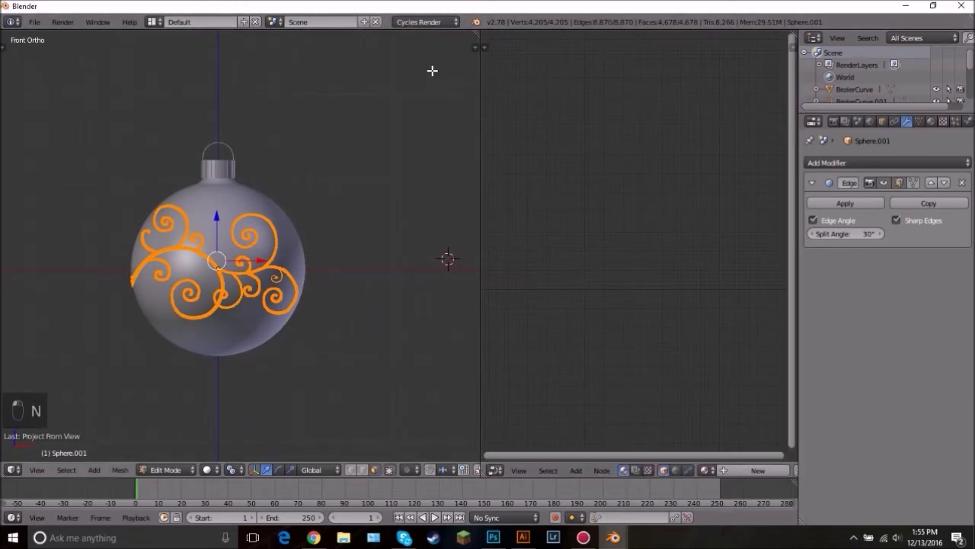
left_click(745, 472)
scroll(581, 236, "up", 3)
middle_click_drag(508, 251, 638, 259)
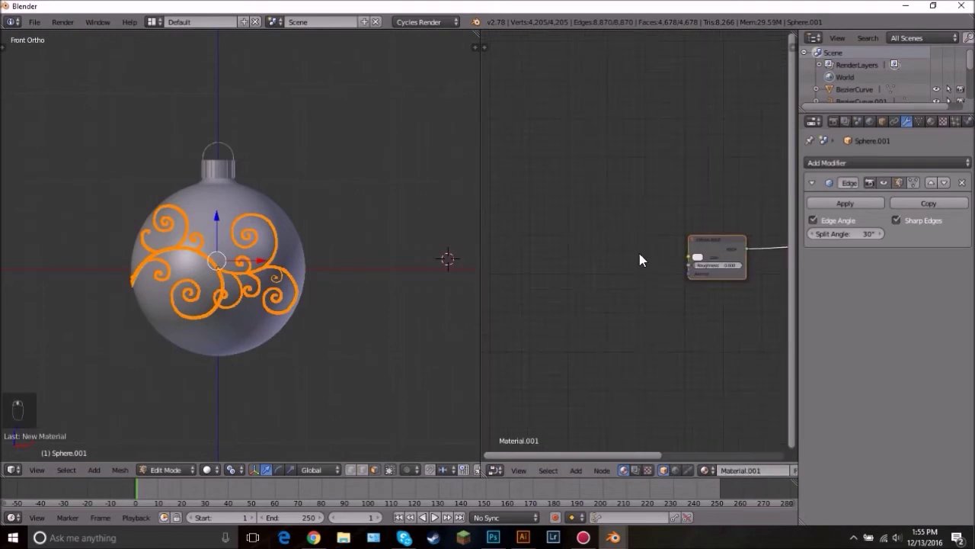
Step: Add an Image Texture node to the swirl material and link its Color output to the Diffuse BSDF's Color input
key("shift+a")
mouse_move(625, 308)
left_click(690, 358)
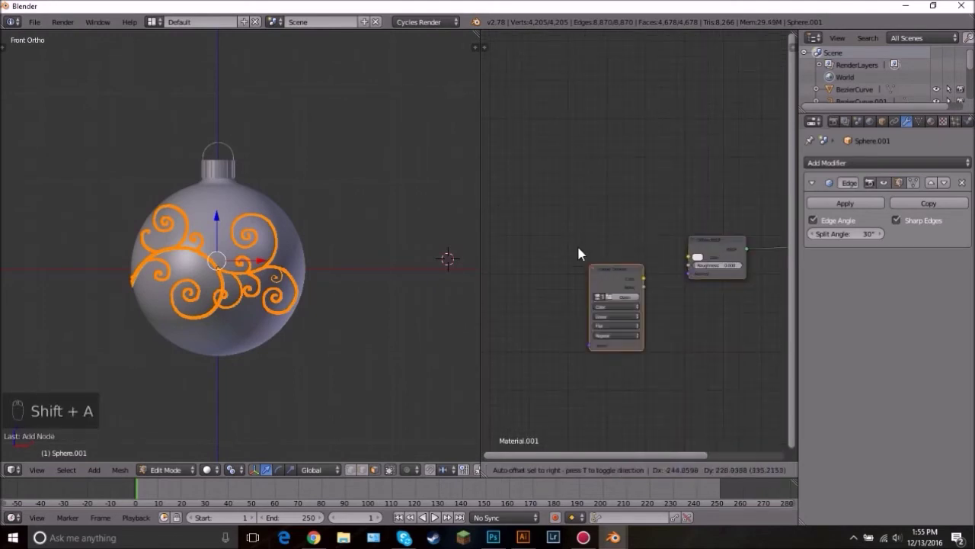
left_click(580, 225)
scroll(644, 246, "up", 1)
scroll(644, 246, "up", 1)
left_click_drag(637, 245, 708, 262)
left_click_drag(636, 245, 719, 261)
Step: Load rVuNr.jpg from the christmas ornaments folder into the Image Texture node
left_click(608, 270)
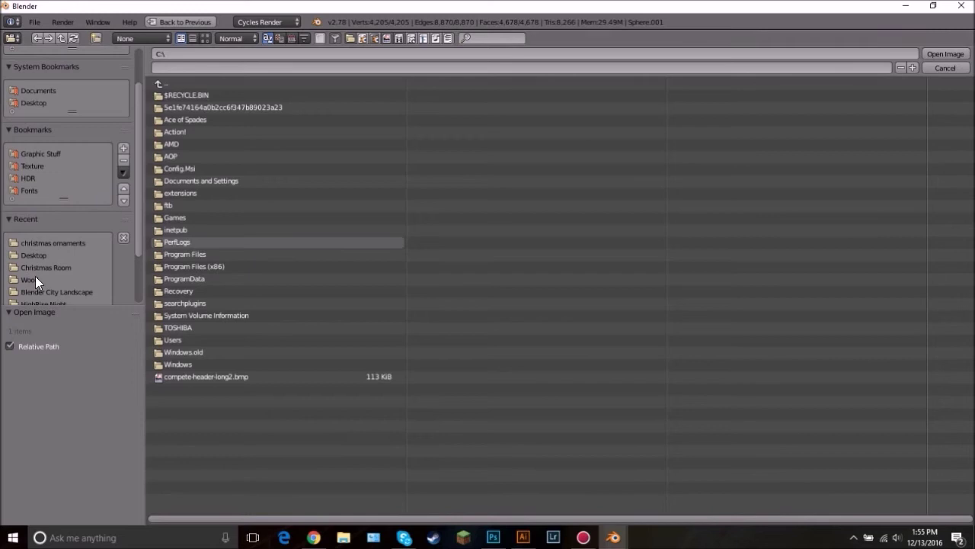
left_click(56, 244)
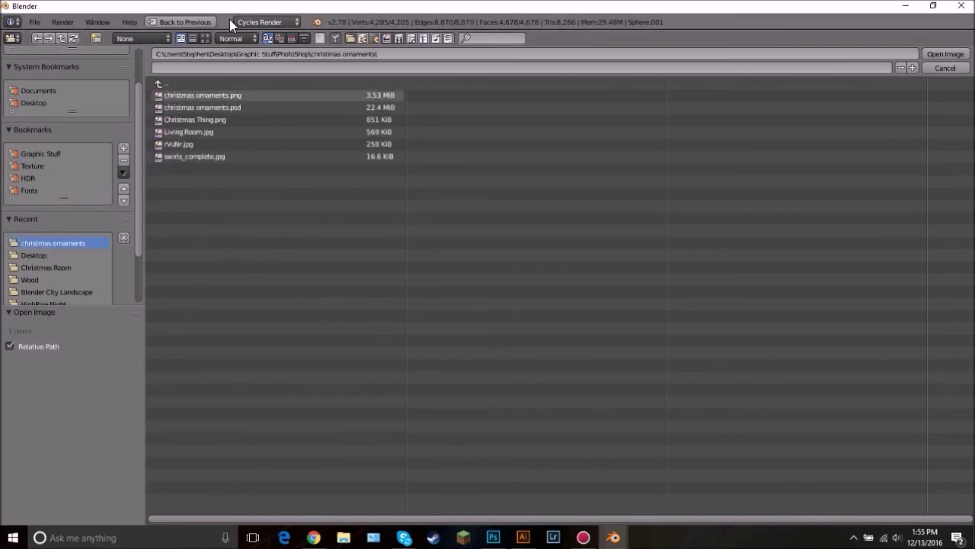
left_click(206, 37)
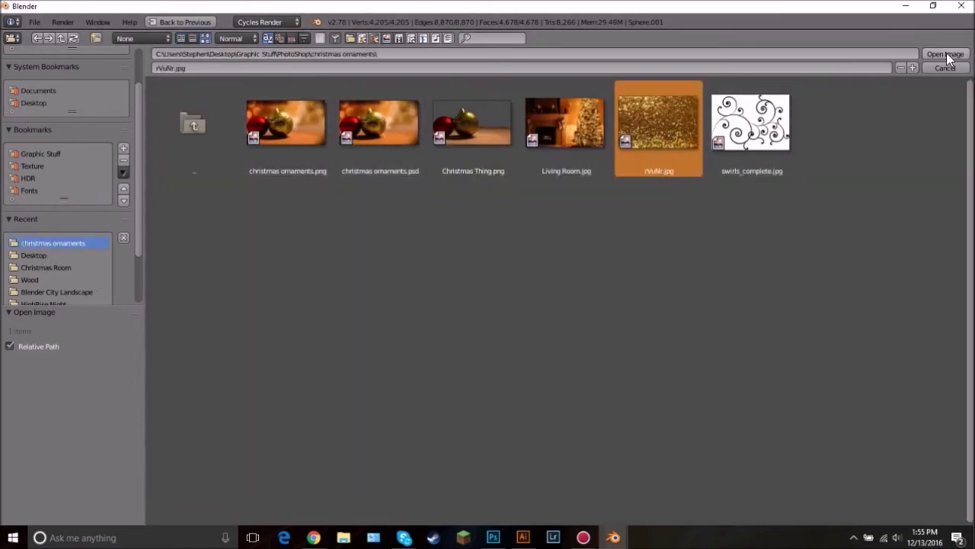
left_click(945, 54)
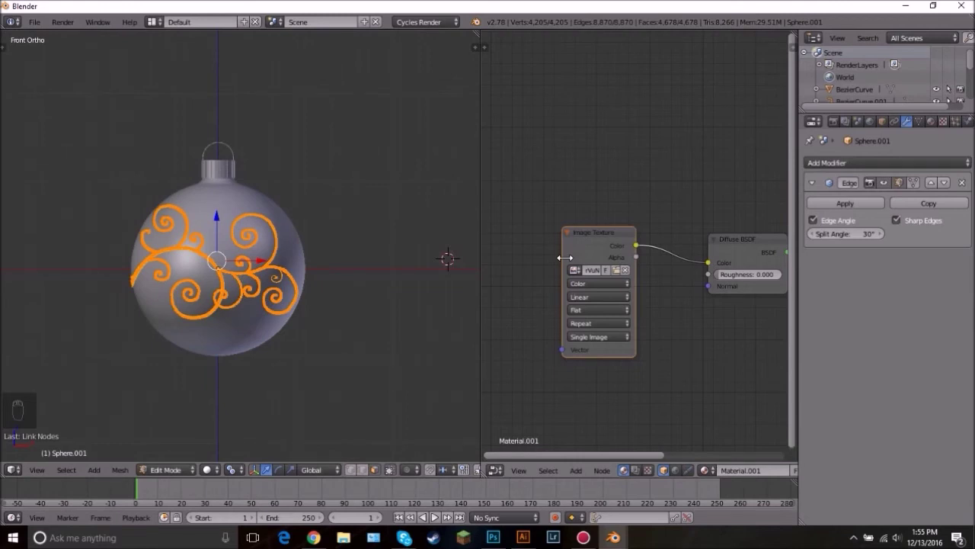
Step: Move the Image Texture and Material Output nodes farther away on either side of the Diffuse BSDF
key("g")
left_click(493, 246)
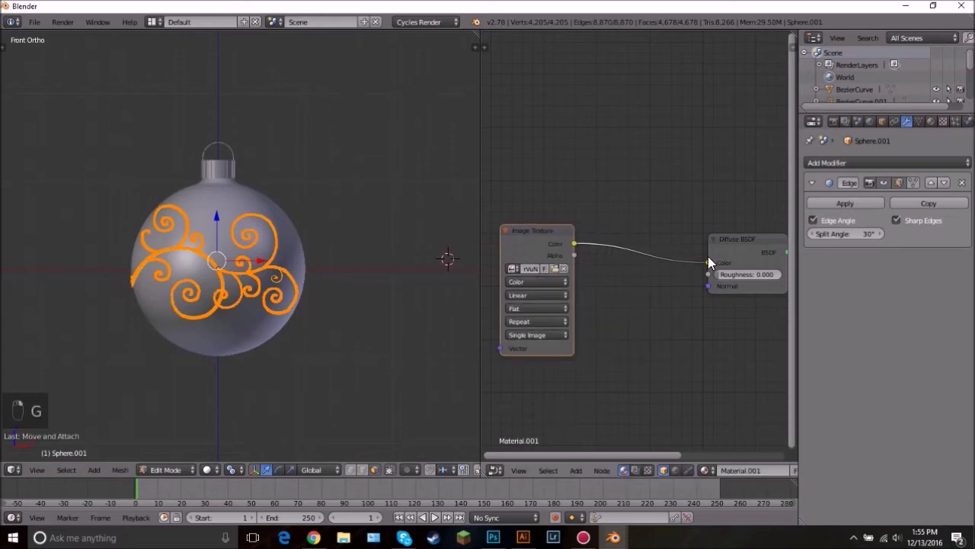
scroll(708, 256, "down", 2)
middle_click_drag(783, 263, 661, 264)
key("g")
left_click(740, 252)
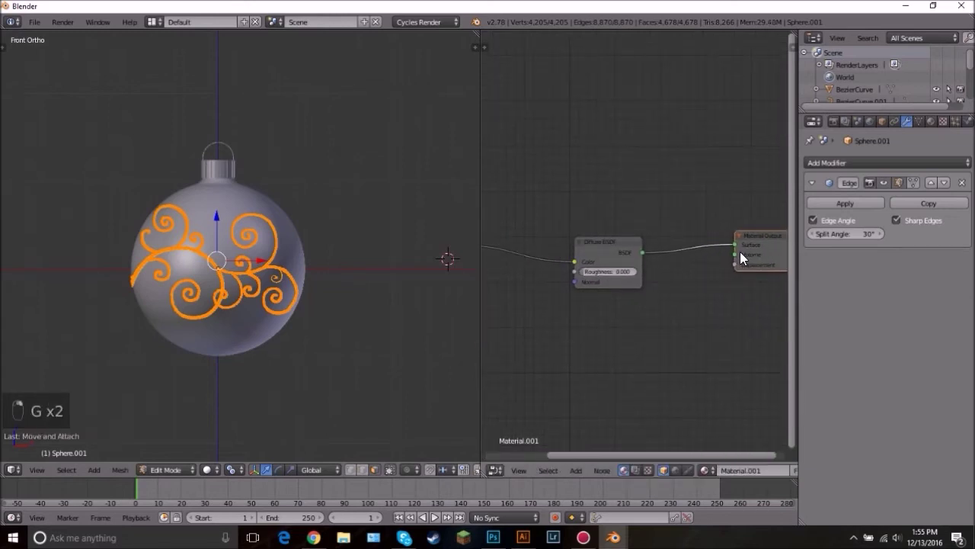
middle_click_drag(740, 252, 655, 224)
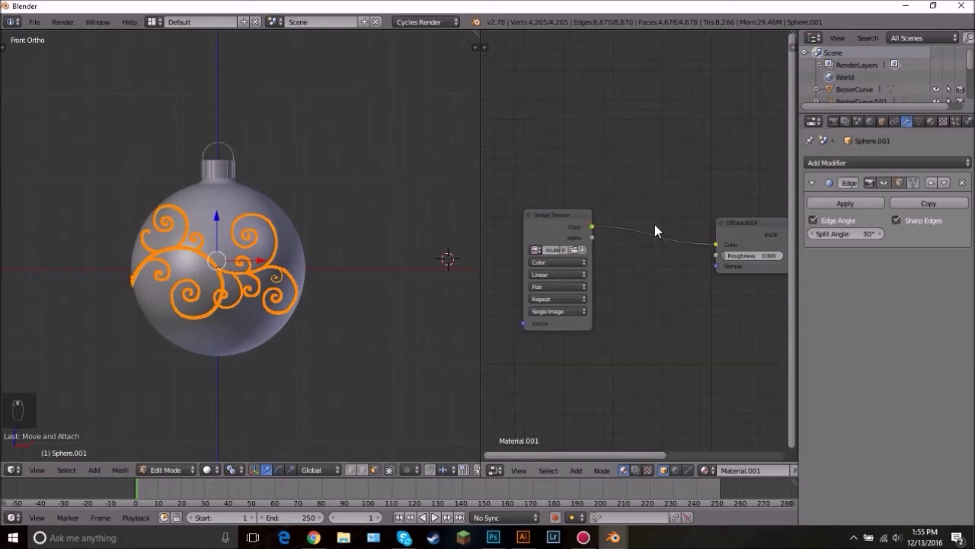
middle_click_drag(710, 236, 633, 235)
scroll(637, 235, "up", 3)
Step: Delete the Diffuse BSDF node from the swirl material
right_click(694, 230)
key("g")
left_click(645, 202)
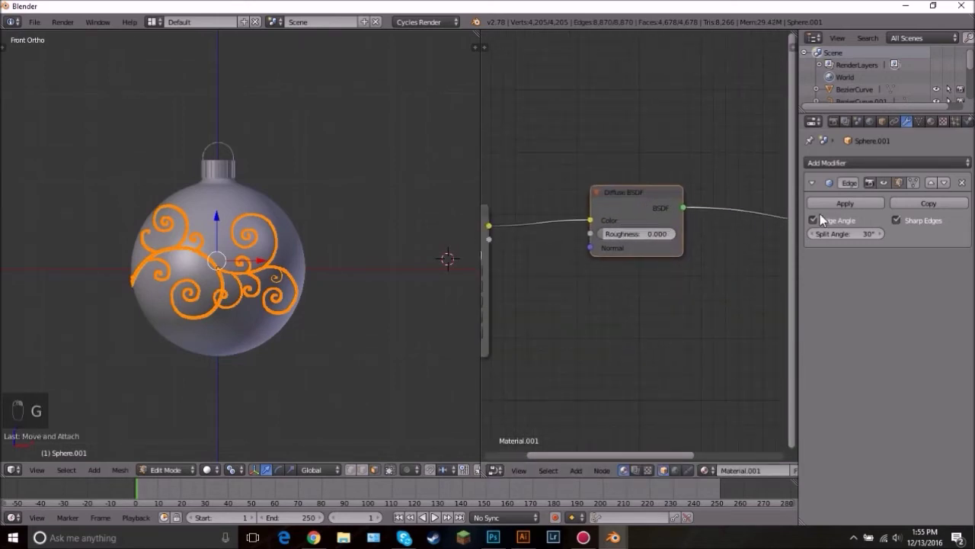
key("x")
Step: Add a Mix Shader node and link its output to the Material Output's Surface input
key("shift+a")
mouse_move(615, 250)
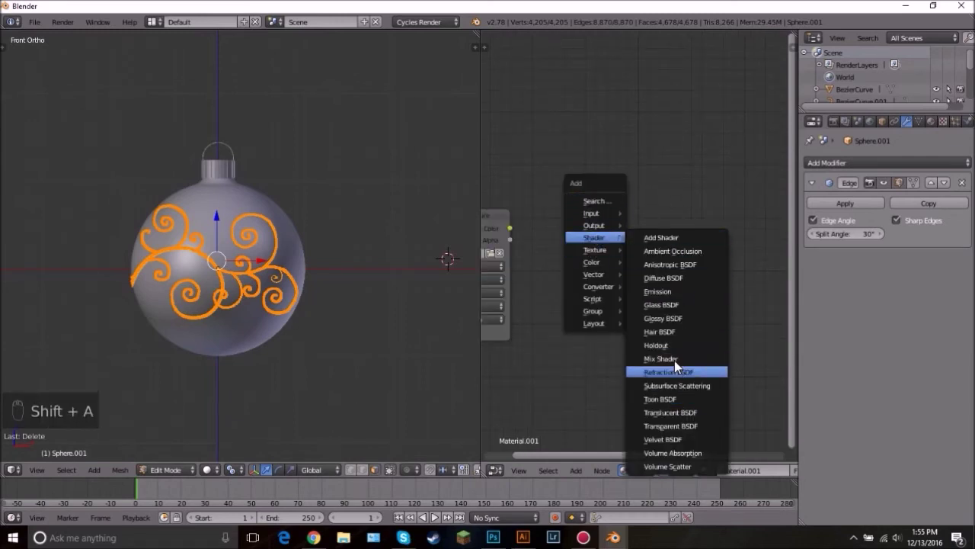
left_click(674, 358)
left_click(635, 215)
key("g")
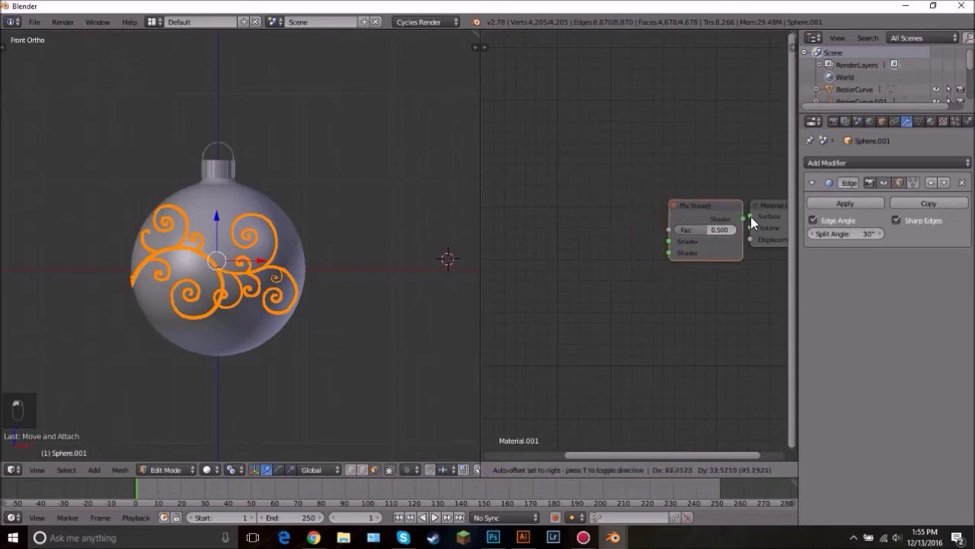
left_click(682, 210)
left_click_drag(692, 212, 750, 218)
scroll(707, 218, "up", 1)
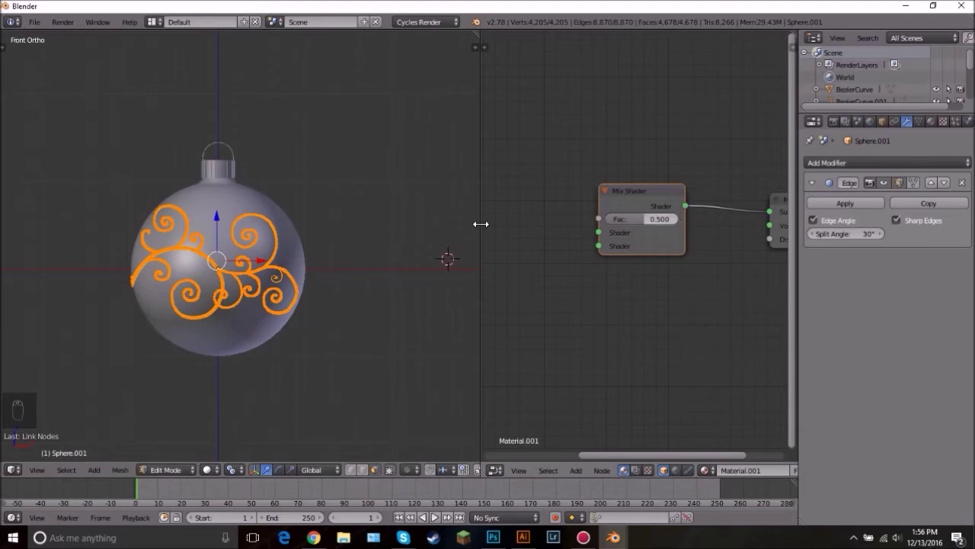
Step: Add a Glossy BSDF node between the texture and the Mix Shader and link it to the first Shader input
middle_click_drag(548, 232, 675, 251)
key("shift+a")
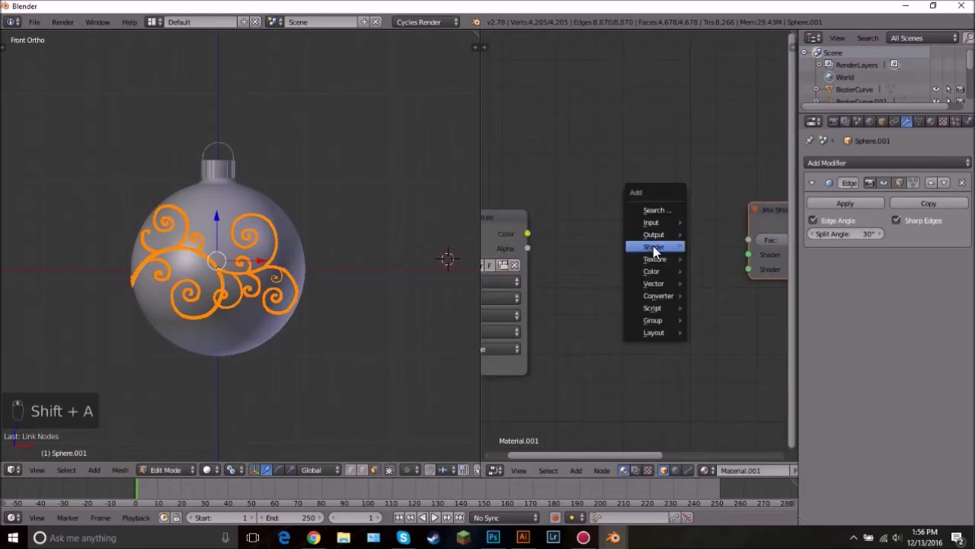
mouse_move(653, 246)
left_click(730, 326)
left_click(598, 181)
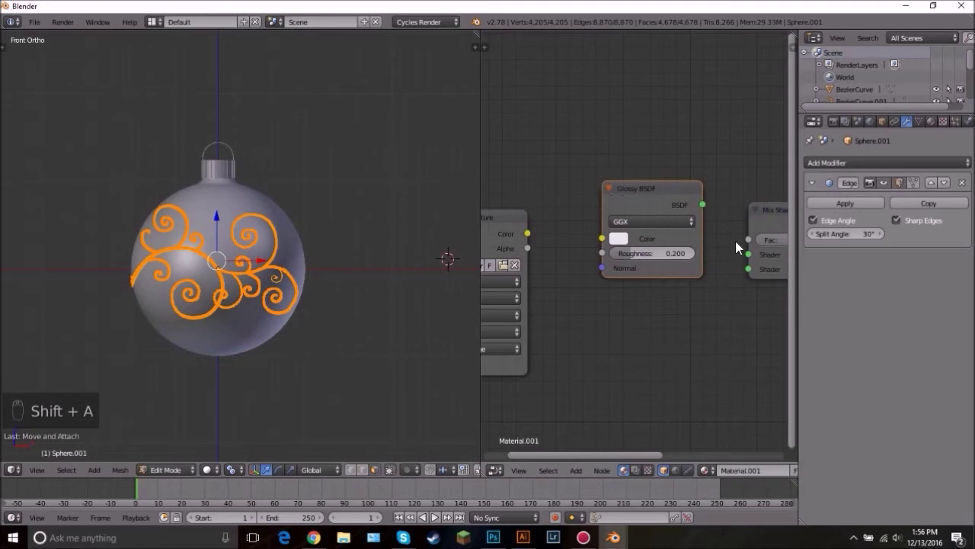
left_click_drag(702, 204, 746, 261)
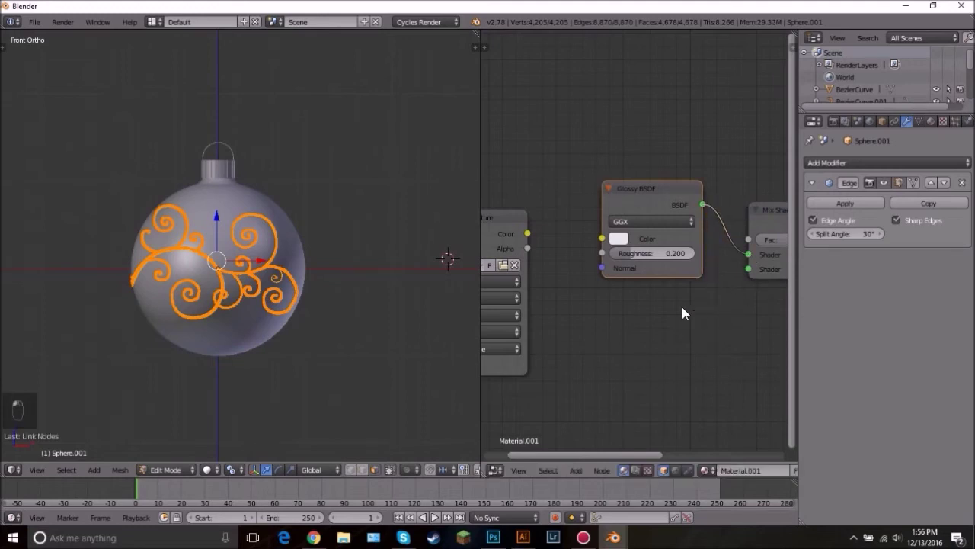
Step: Add an Emission node and link it to the Mix Shader's first input, with the Glossy BSDF feeding the second
scroll(671, 314, "down", 1)
key("shift+a")
mouse_move(659, 326)
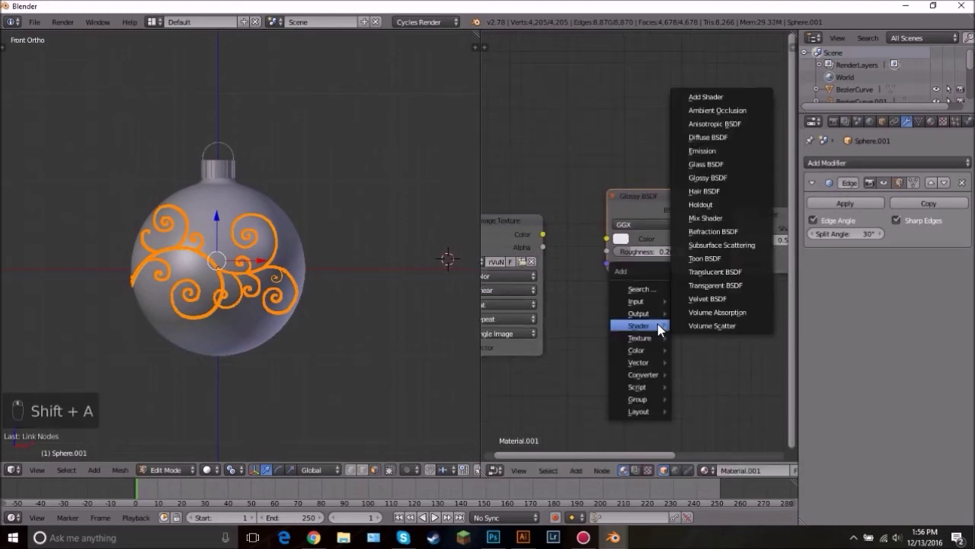
left_click(720, 148)
left_click(612, 285)
left_click_drag(705, 287, 701, 284)
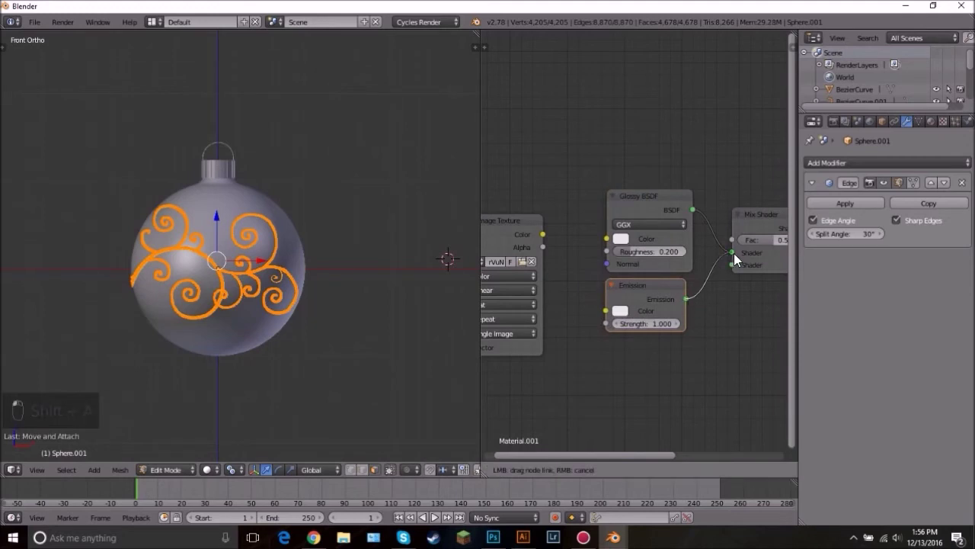
left_click_drag(734, 253, 732, 253)
Step: Rearrange the shader nodes so that Emission sits directly above the Glossy BSDF
key("g")
left_click(643, 121)
right_click(649, 196)
key("g")
left_click(641, 246)
right_click(632, 122)
key("g")
left_click(636, 195)
Step: Link the Image Texture's Color output to the Emission node's Color input and set the Emission strength to 3
left_click_drag(543, 234, 601, 218)
middle_click_drag(586, 234, 658, 224)
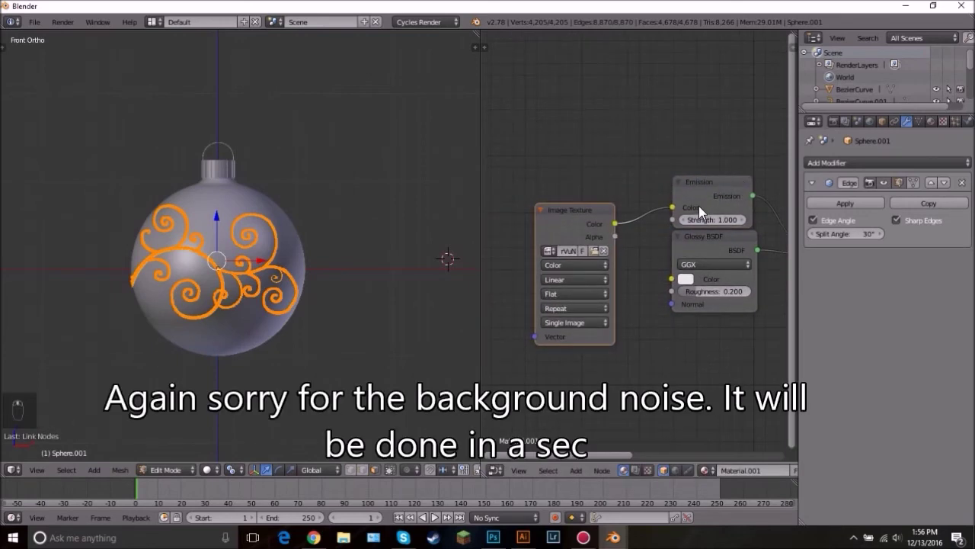
middle_click_drag(726, 221, 634, 232)
key("Return")
middle_click_drag(738, 306, 637, 313)
scroll(618, 302, "up", 4)
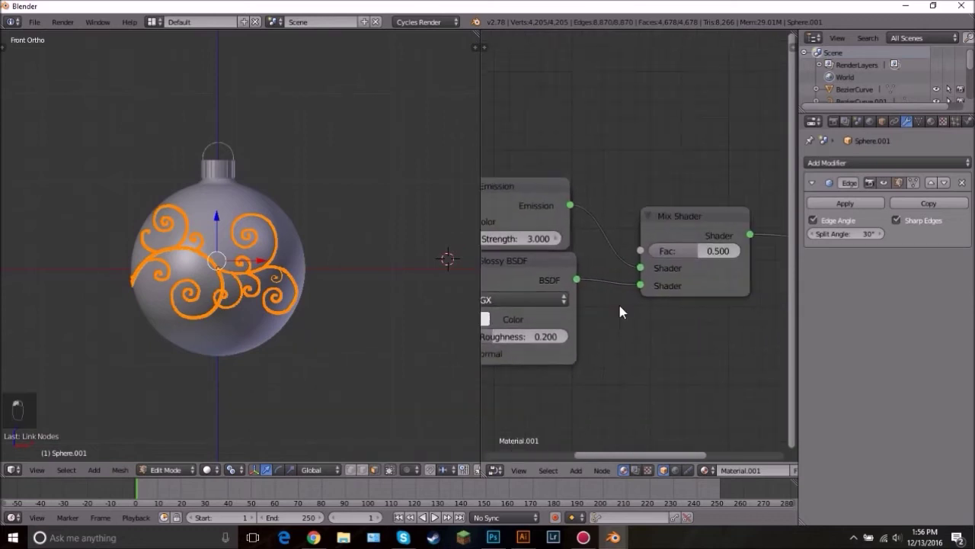
Step: Set the Mix Shader's Fac to 0.2
left_click_drag(706, 253, 685, 253)
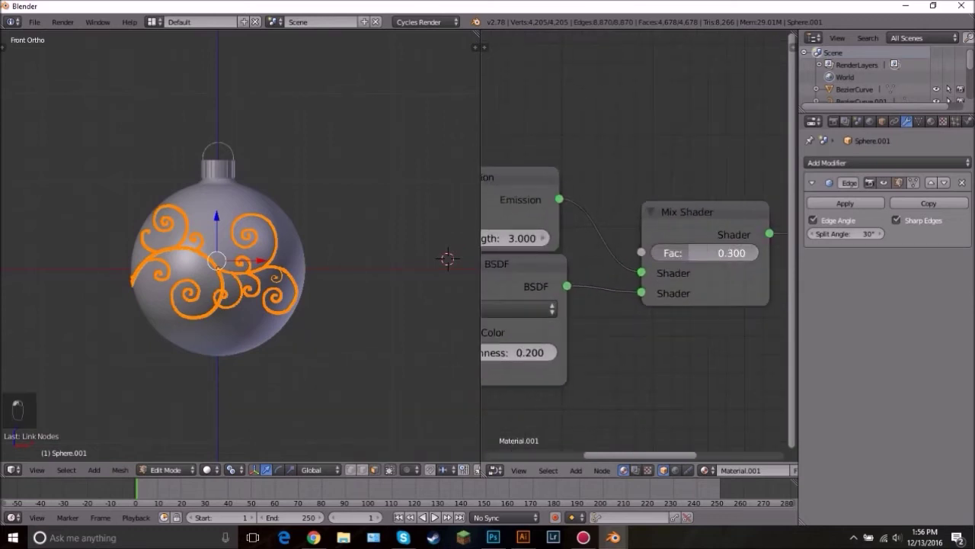
left_click(537, 350)
left_click(645, 326)
scroll(645, 327, "up", 1)
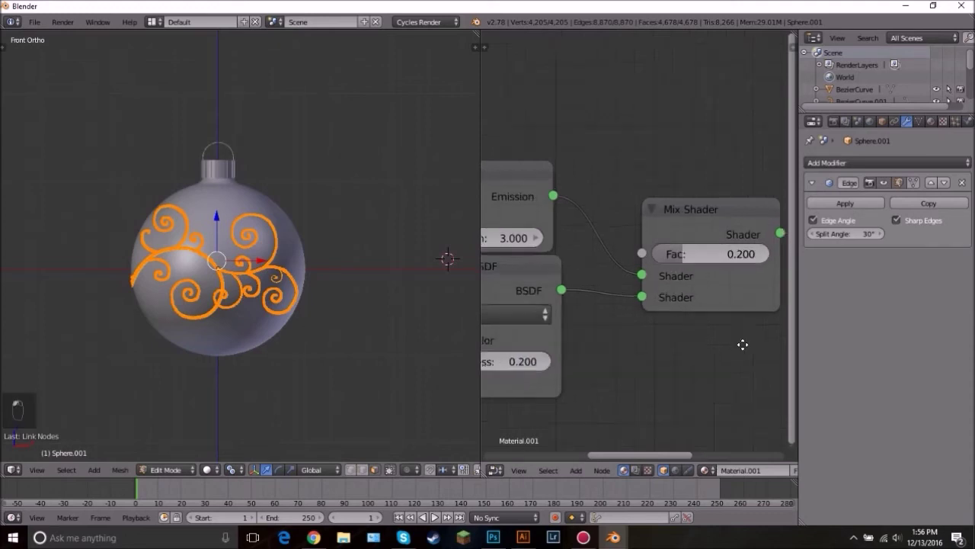
Step: Set the Glossy BSDF's roughness to 0.1
middle_click_drag(627, 348, 743, 344)
left_click(631, 356)
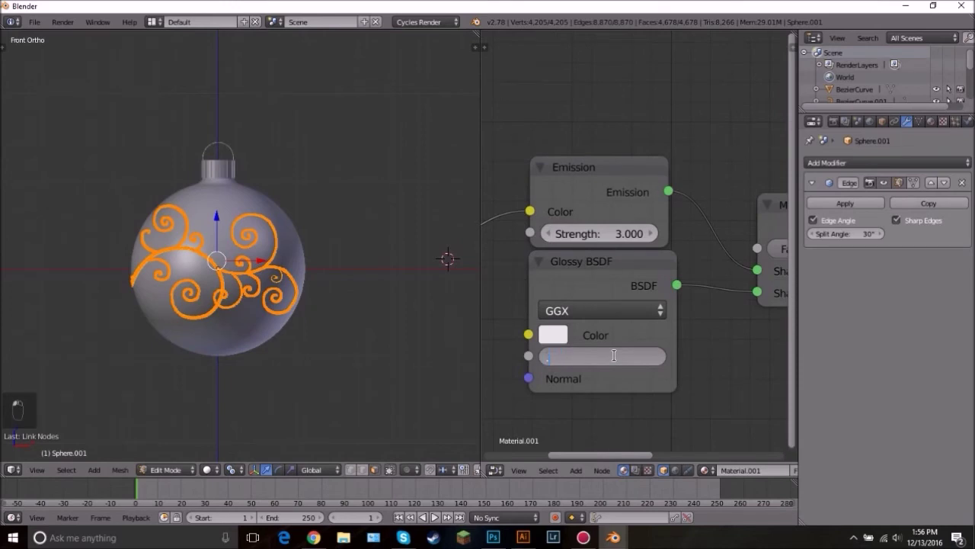
type(".1")
key("Return")
scroll(615, 351, "down", 1)
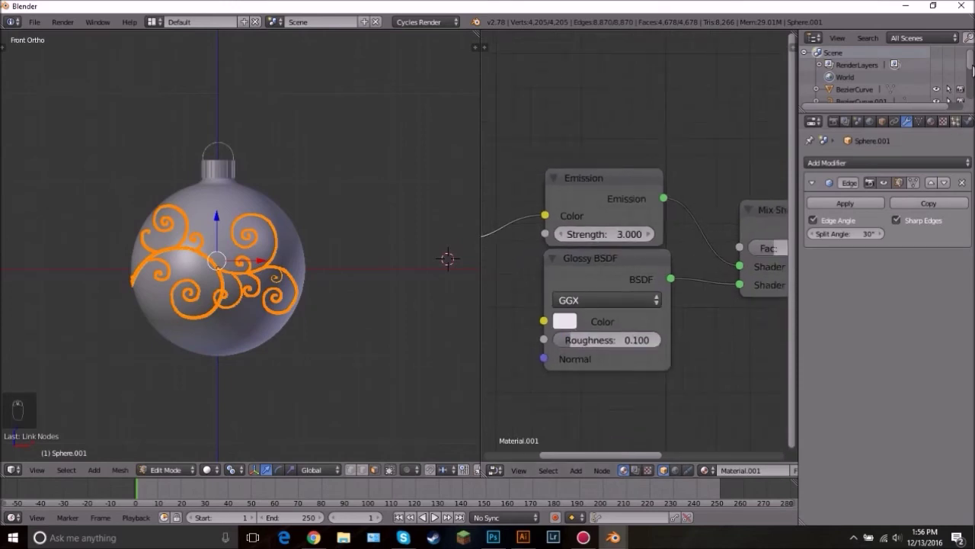
Step: Display the swirl material's preview, try an Emission strength of 1 and settle on 2
left_click(929, 122)
left_click(821, 250)
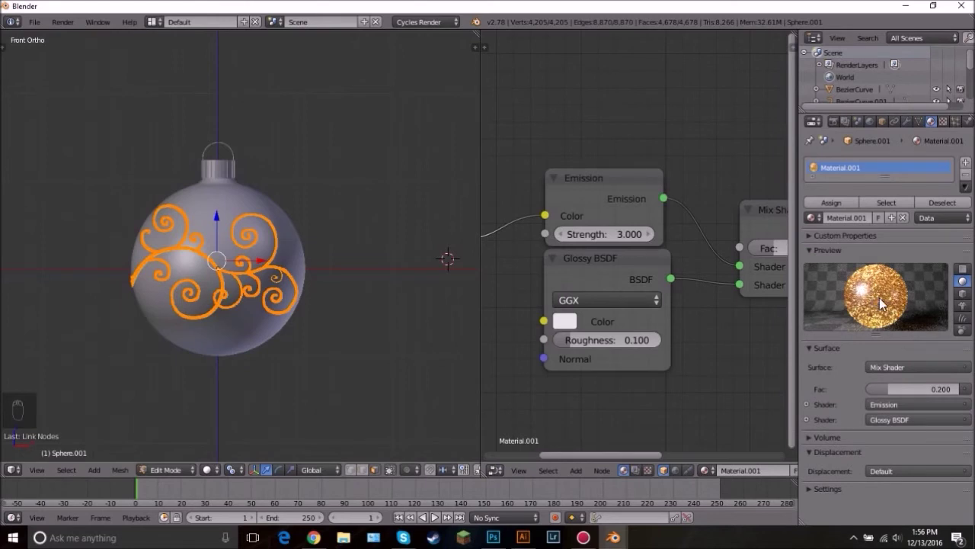
left_click(611, 233)
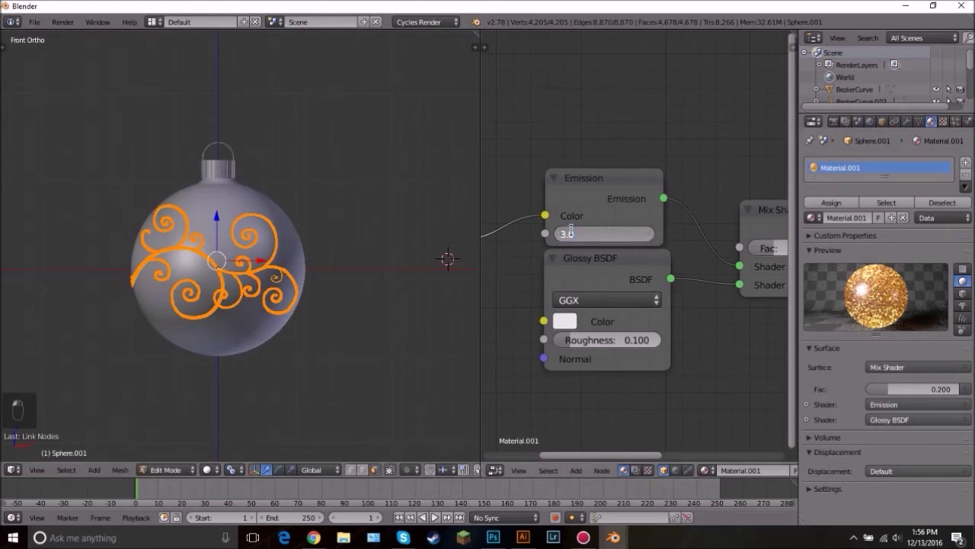
type("1")
key("Return")
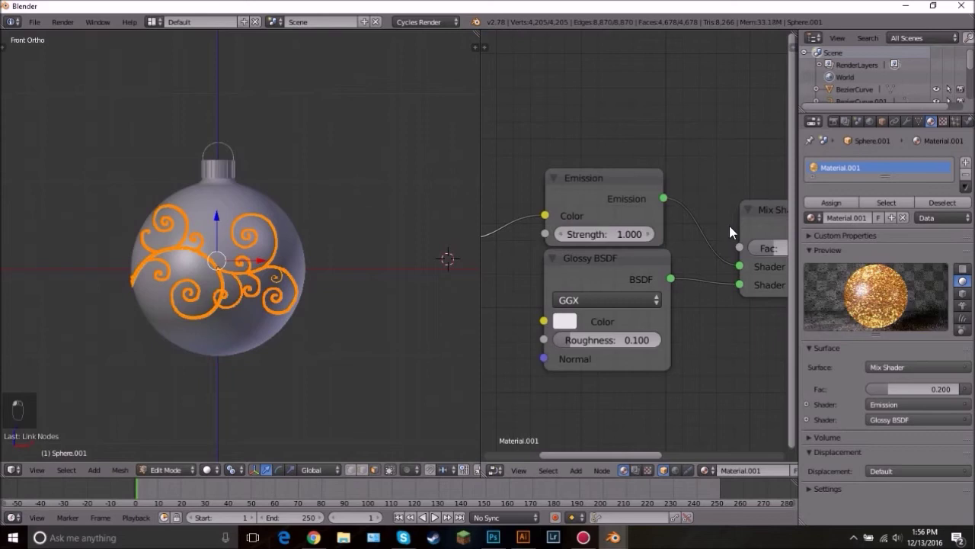
left_click(611, 234)
type("2")
key("Return")
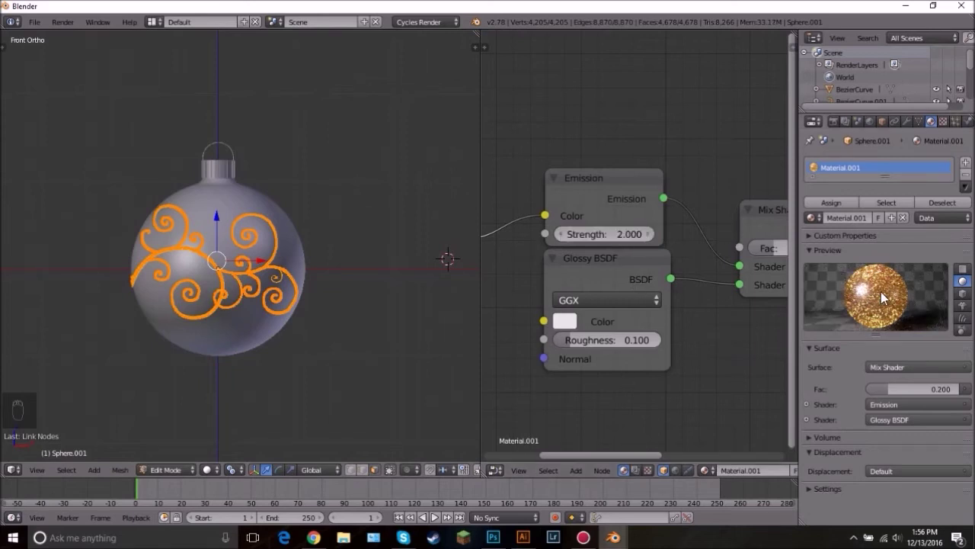
Step: Switch the 3D view to textured shading and check the glitter texture on the swirls outside Edit Mode
scroll(241, 279, "up", 4)
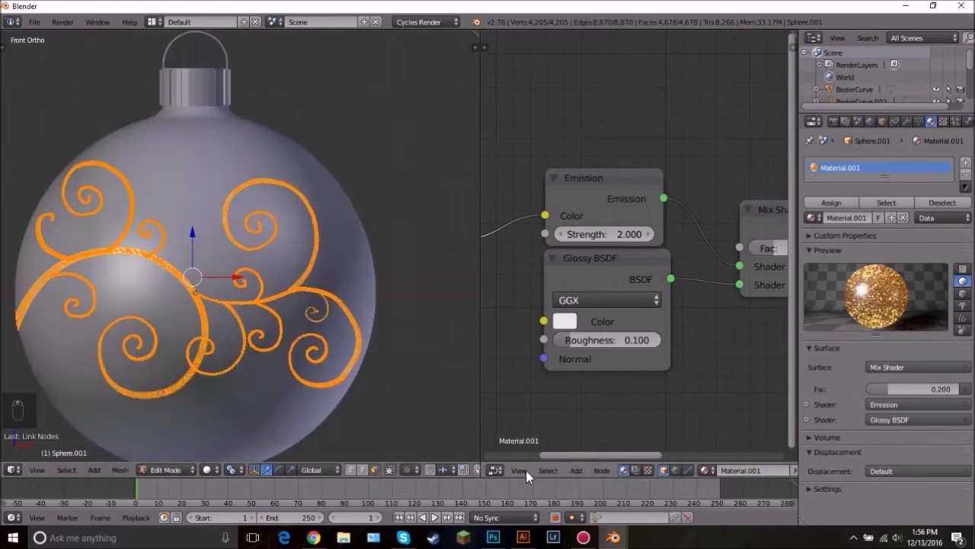
left_click(206, 470)
left_click(249, 412)
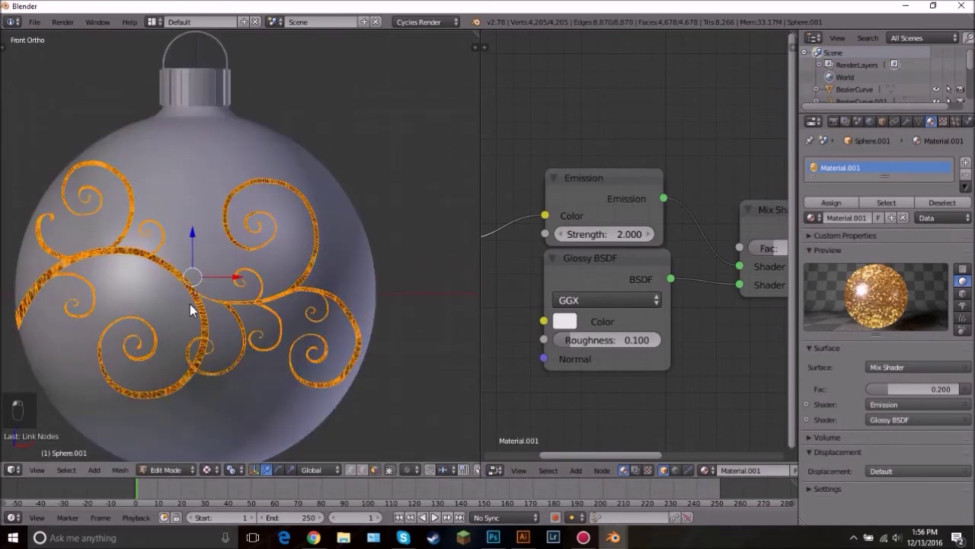
scroll(190, 304, "up", 3)
key("Tab")
scroll(169, 289, "up", 2)
scroll(169, 297, "down", 5)
key("Tab")
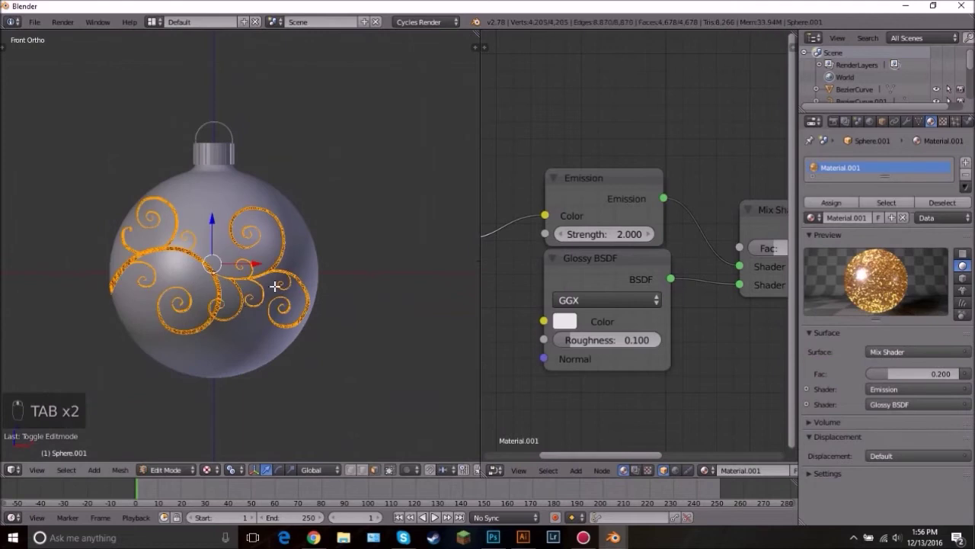
Step: Replace the Node Editor with the UV/Image Editor, scale the swirl UVs up about 17.5 times and check the texture
left_click(493, 470)
left_click(544, 375)
scroll(673, 288, "down", 2)
key("s")
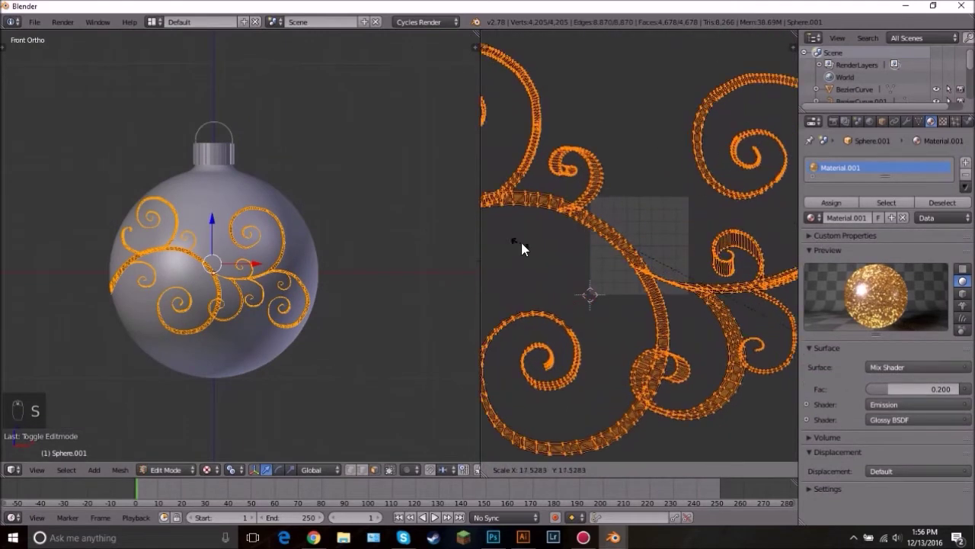
left_click(520, 246)
key("Tab")
scroll(223, 251, "up", 3)
scroll(224, 252, "up", 8)
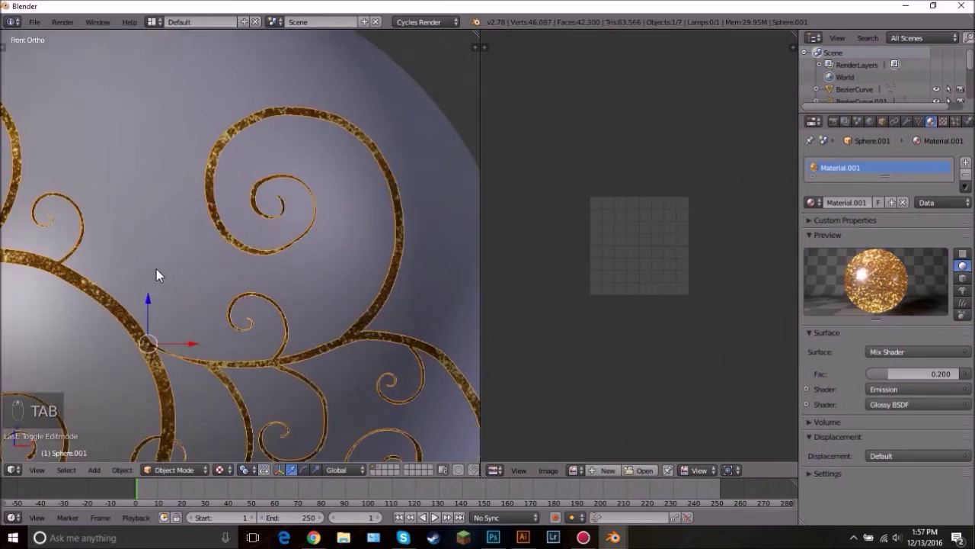
Step: Scale the swirl UVs up again by about 1.17 times and inspect the finer glitter around the ornament in Object Mode
key("Tab")
key("s")
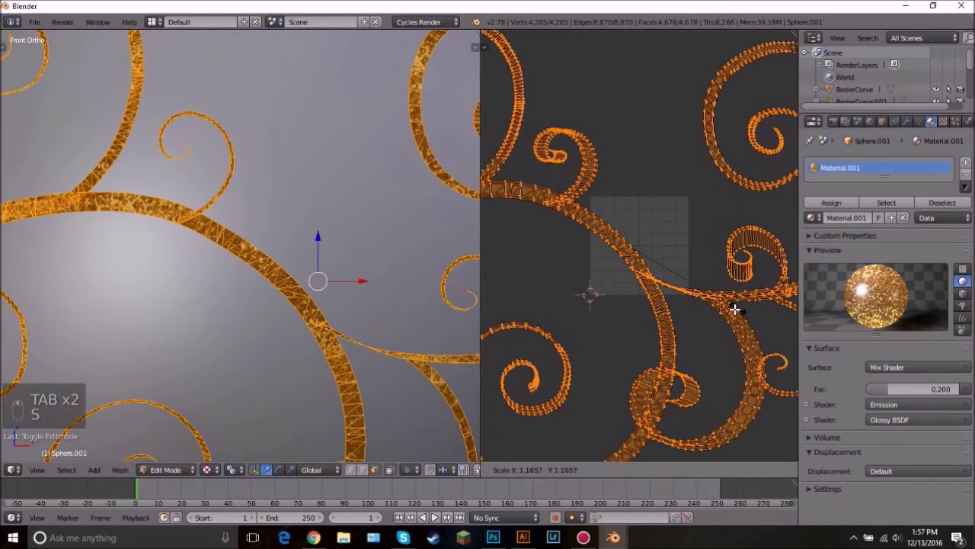
left_click(739, 309)
key("Tab")
scroll(179, 258, "down", 3)
scroll(179, 250, "down", 1)
scroll(148, 253, "up", 2)
middle_click_drag(147, 254, 228, 211)
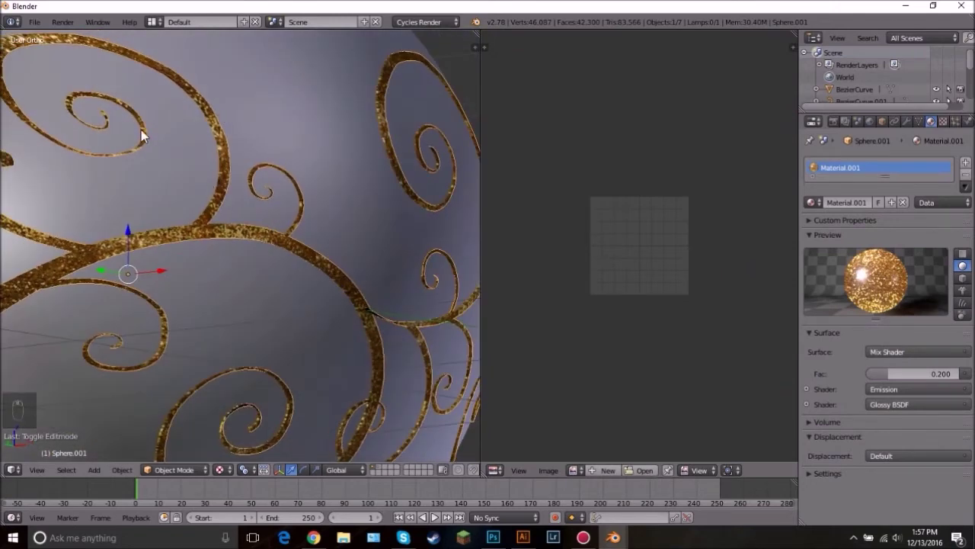
scroll(407, 175, "down", 3)
middle_click_drag(407, 175, 290, 211)
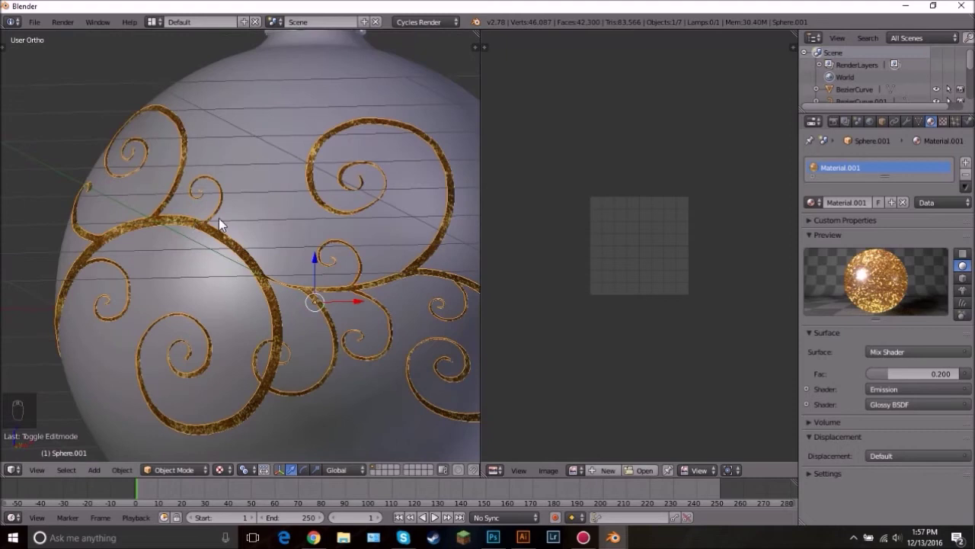
Step: Give the ornament ball a new material with a Glossy BSDF surface
right_click(237, 137)
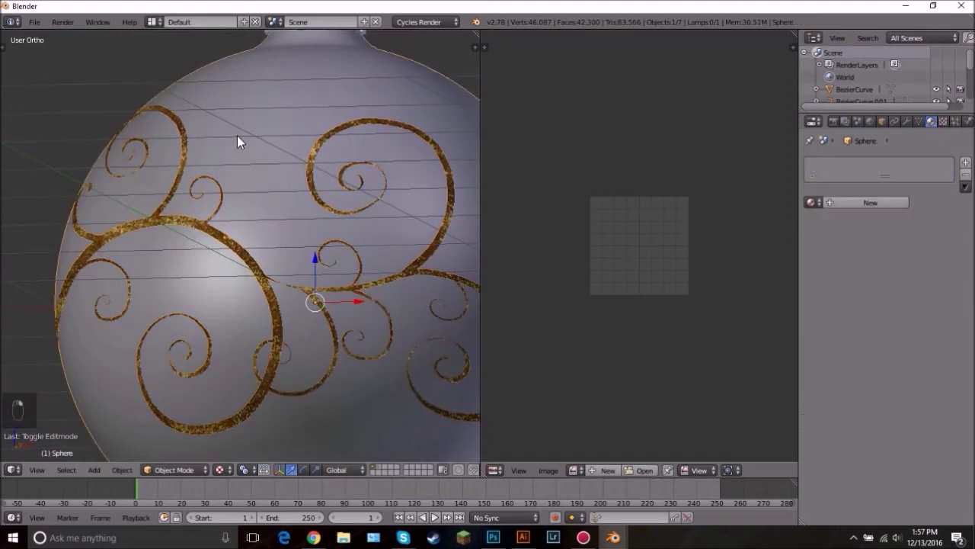
scroll(278, 210, "down", 4)
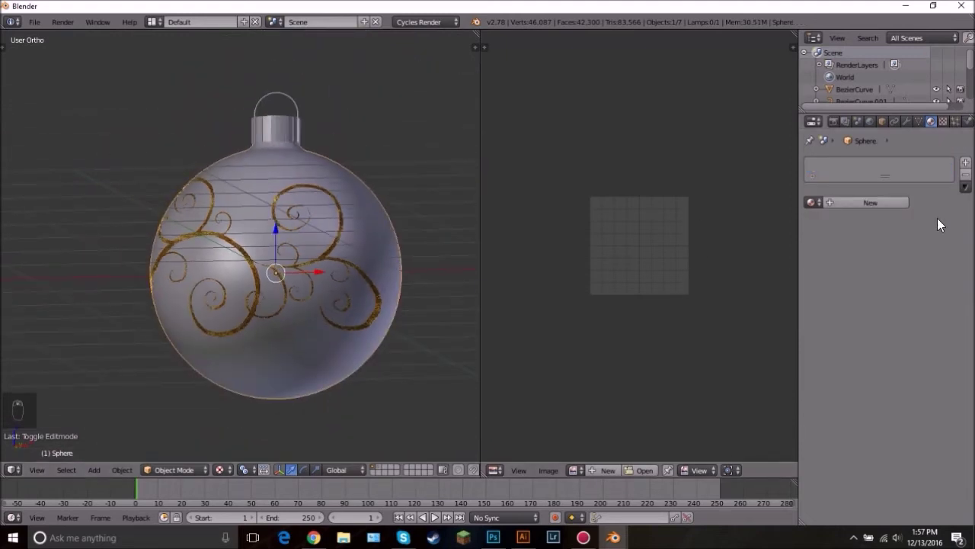
left_click(876, 202)
left_click(909, 351)
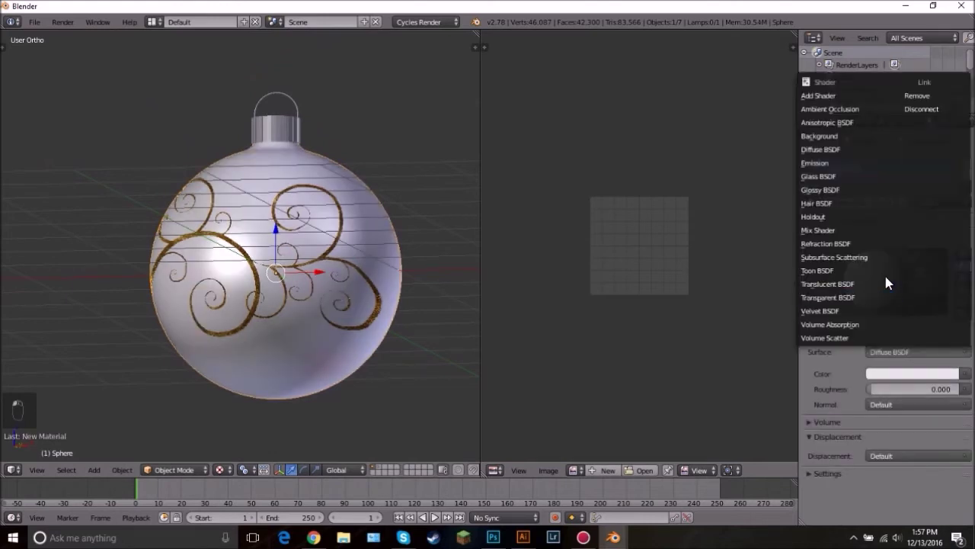
left_click(820, 190)
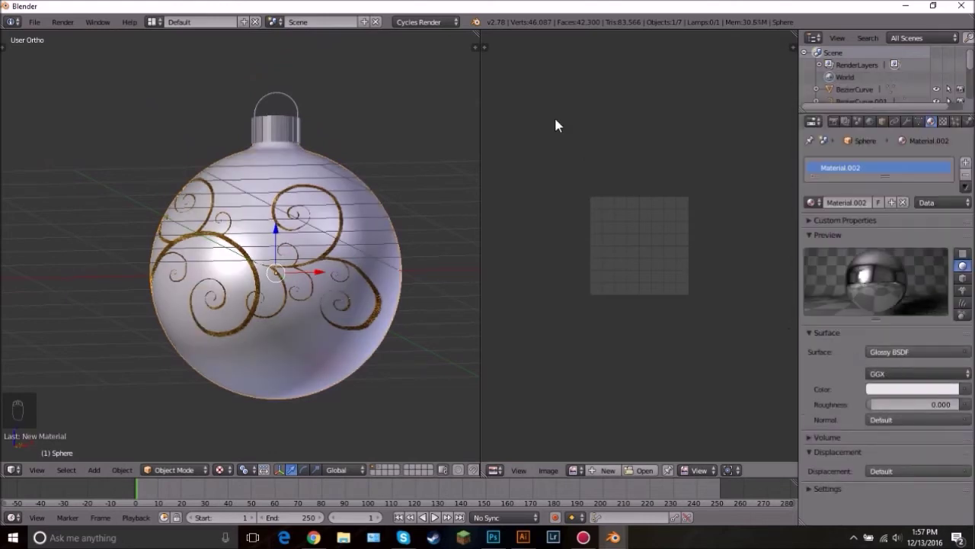
Step: Expand the 3D view over the UV/Image Editor and set the ball's glossy color to dark orange
left_click_drag(480, 45, 619, 61)
left_click(912, 390)
left_click_drag(888, 267, 883, 290)
left_click(951, 238)
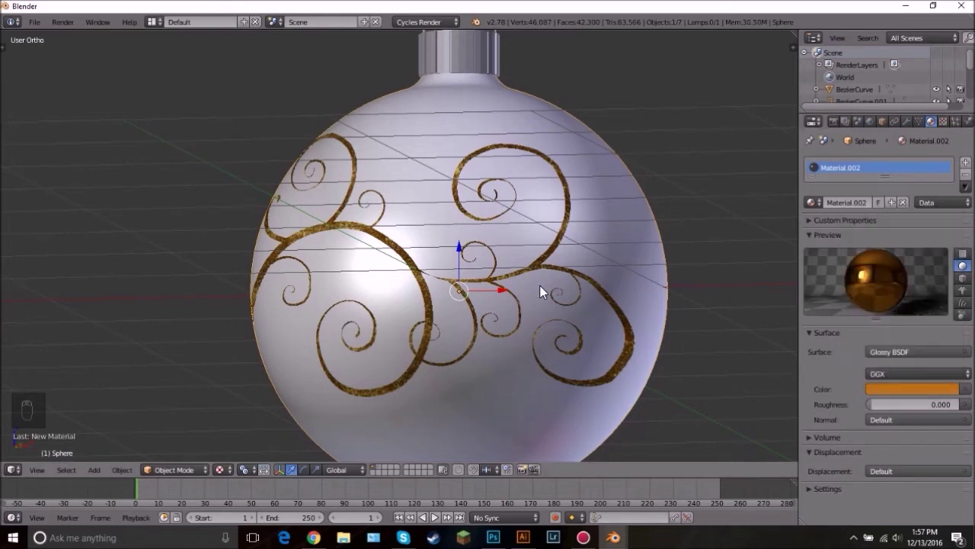
Step: Switch the 3D view to rendered shading, set the ball material's roughness to 0.1 and inspect the highlight
key("shift+z")
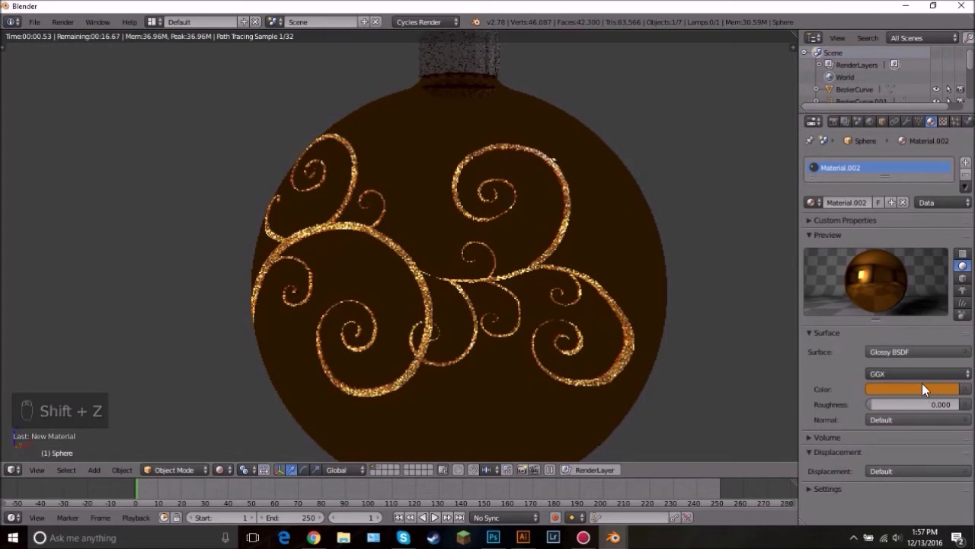
left_click(901, 404)
key("BackSpace")
type("0.1")
key("Return")
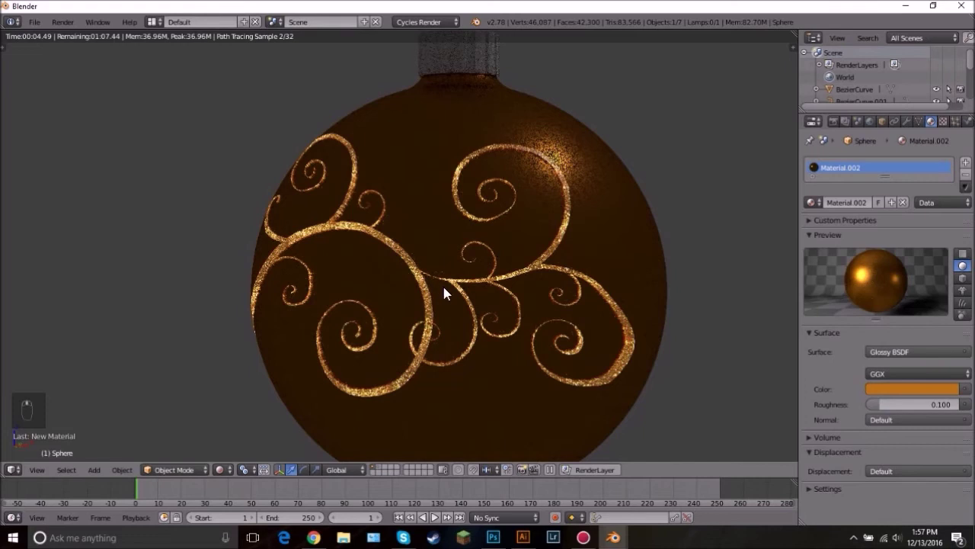
middle_click_drag(445, 286, 753, 329)
Step: Raise the ball's orange glossy color to full brightness and return the 3D view to solid shading
left_click(934, 390)
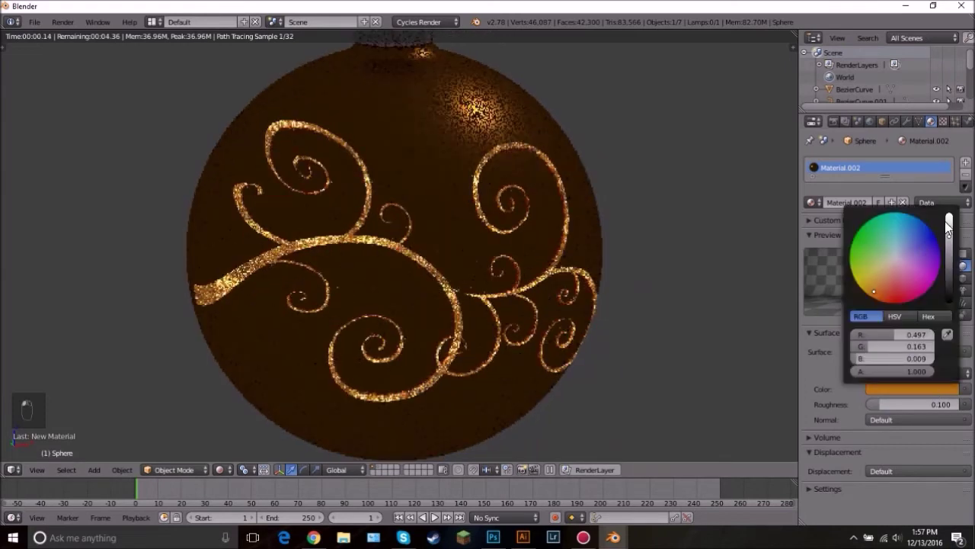
left_click_drag(950, 237, 949, 216)
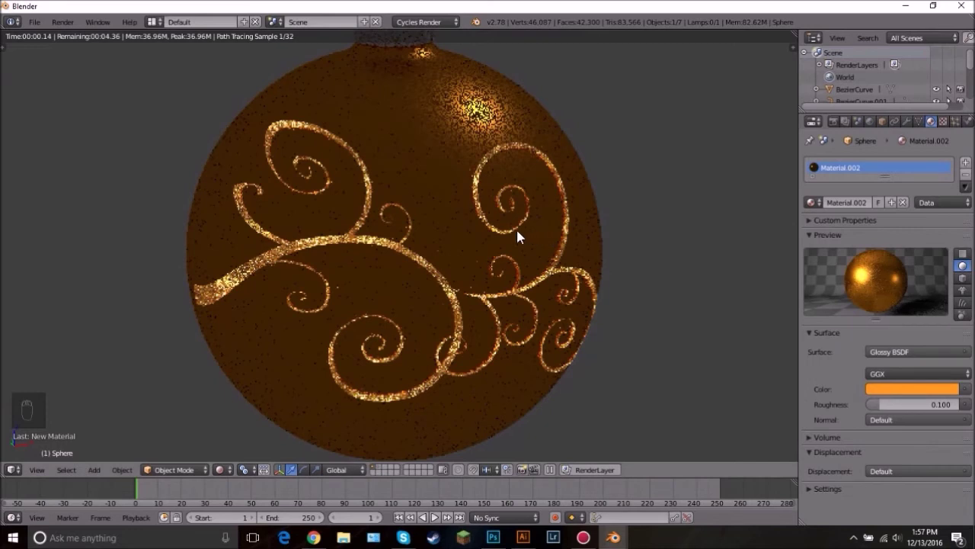
key("z")
key("z")
key("z")
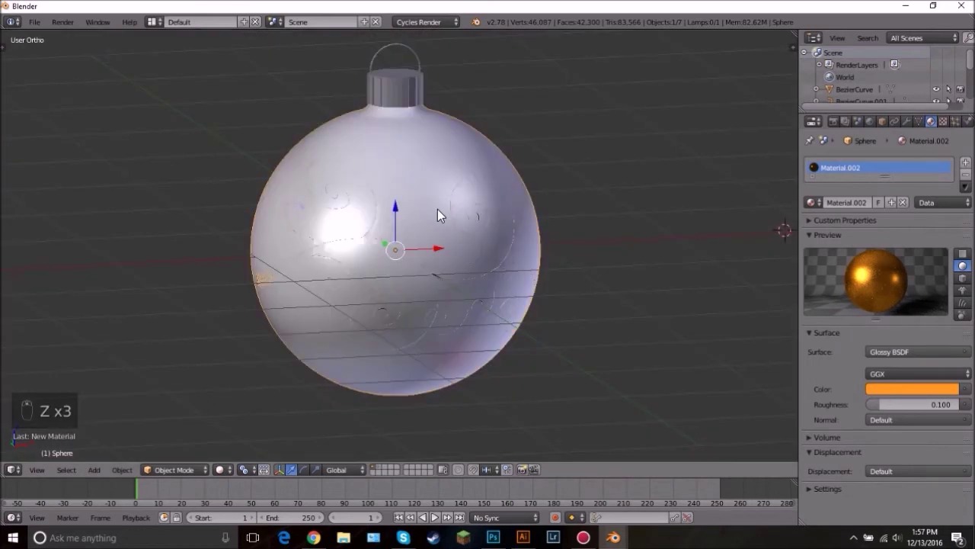
Step: Give the hanging ring a new Glossy BSDF material with a roughness of 0.2
key("KP_1")
key("z")
key("a")
scroll(428, 105, "down", 1)
right_click(431, 134)
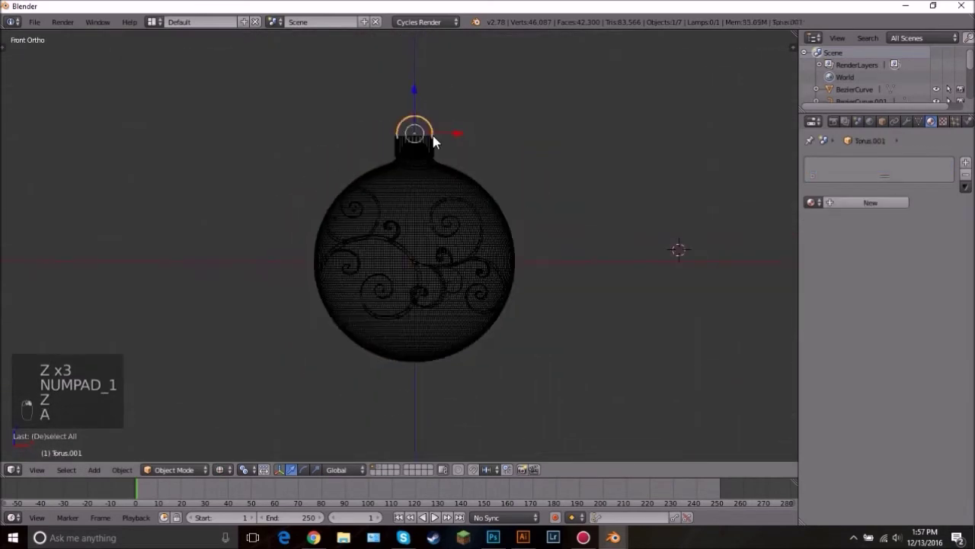
scroll(577, 124, "up", 2)
left_click(861, 201)
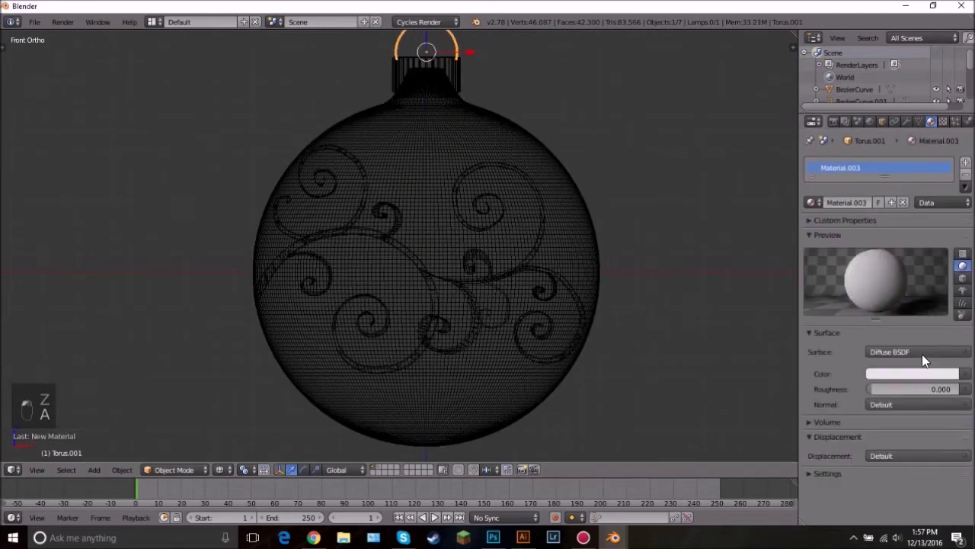
left_click(922, 352)
left_click(821, 190)
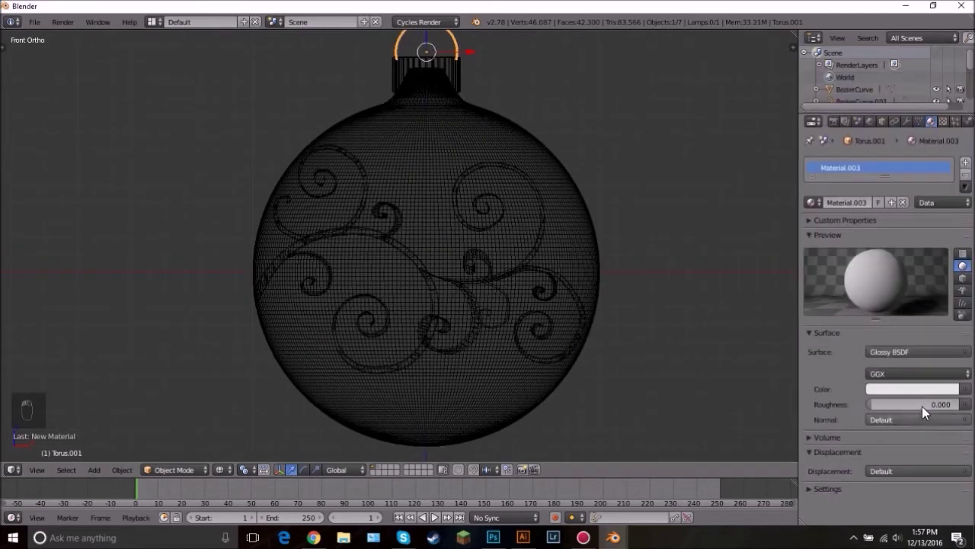
key("Return")
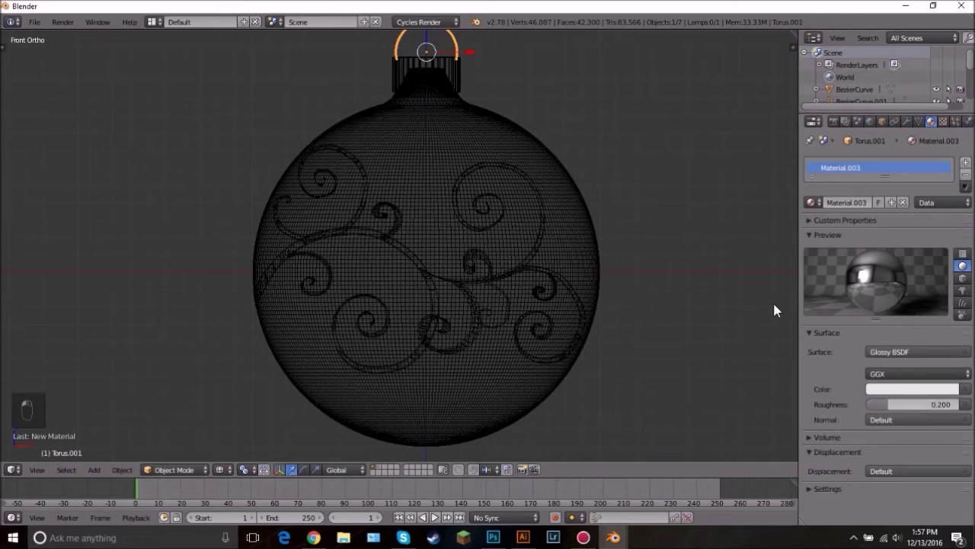
Step: Darken the ring's glossy color slightly and assign the ring's material, Material.003, to the metal cap
middle_click_drag(513, 115, 509, 283, "shift")
left_click(920, 390)
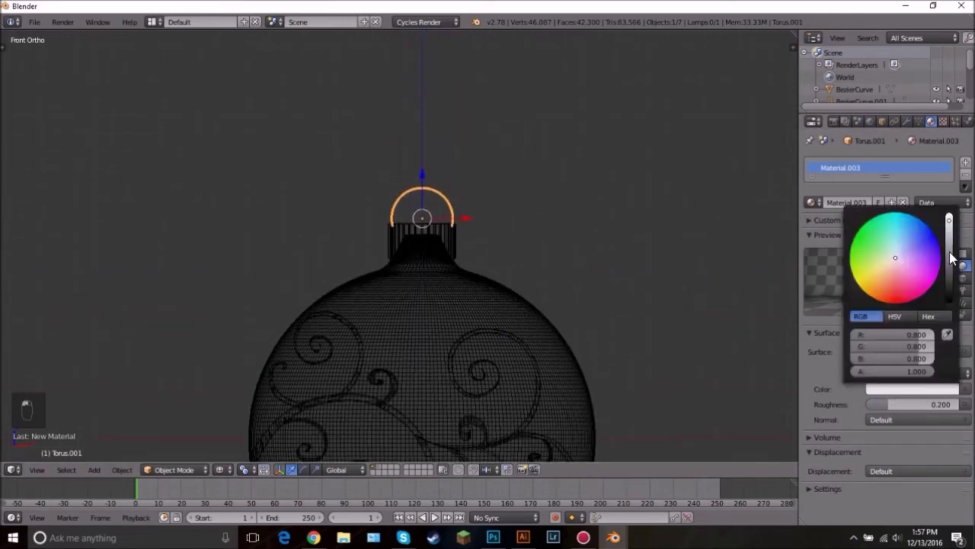
right_click(447, 230)
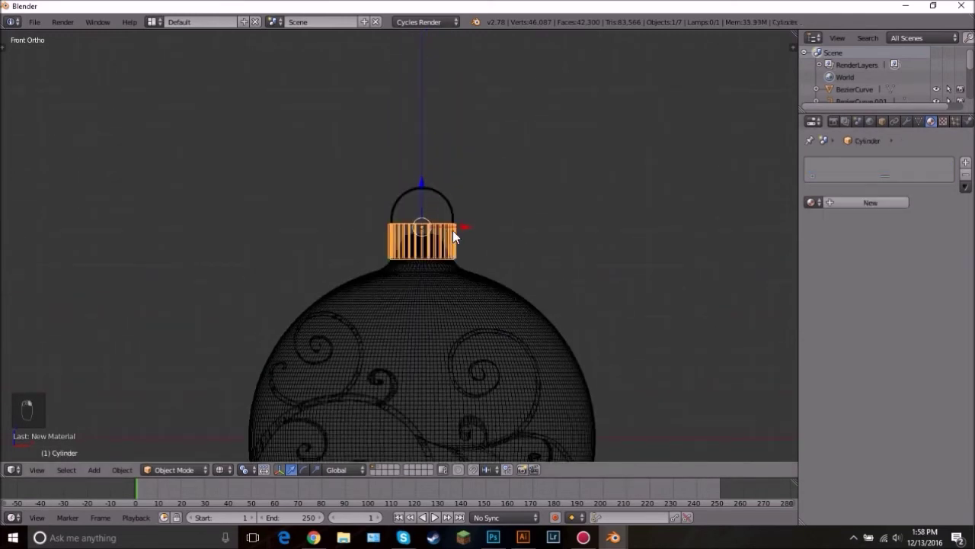
left_click(812, 202)
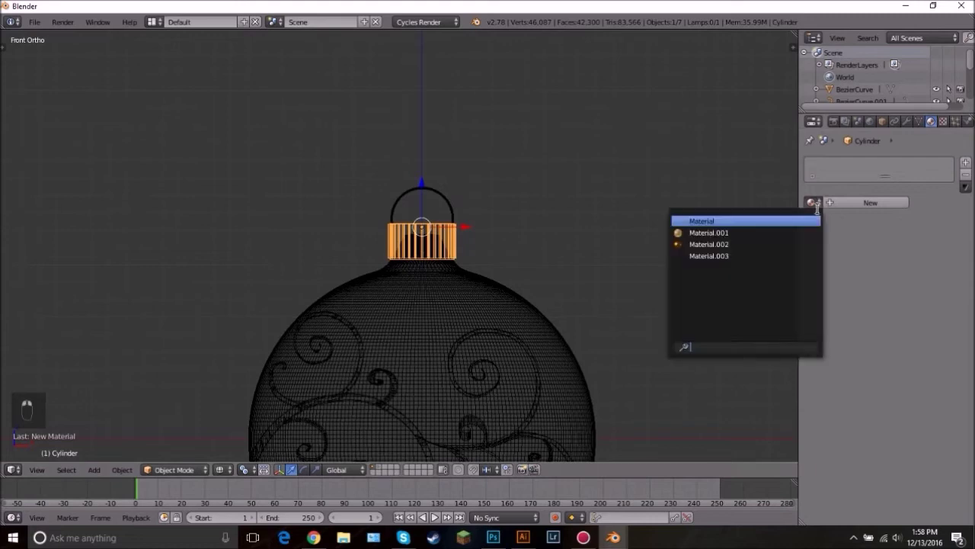
left_click(732, 259)
Step: Set the roughness of the metal material shared by cap and ring to 0.1 and view the ornament in solid shading
scroll(455, 326, "down", 2)
scroll(454, 328, "up", 3)
middle_click_drag(372, 340, 385, 227, "shift")
key("z")
scroll(458, 250, "down", 2)
scroll(457, 251, "up", 1)
left_click(926, 407)
type("0.1")
key("Return")
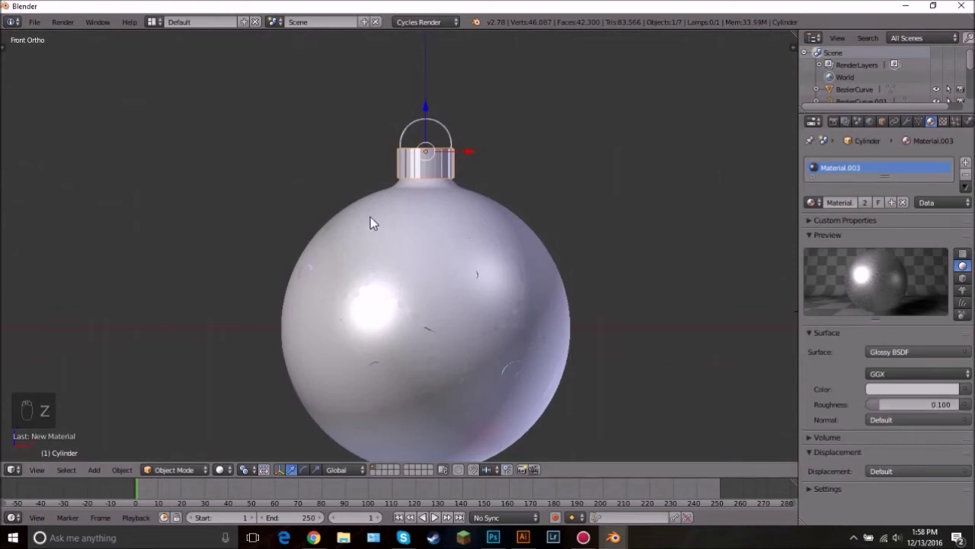
scroll(411, 244, "down", 4)
scroll(445, 263, "up", 1)
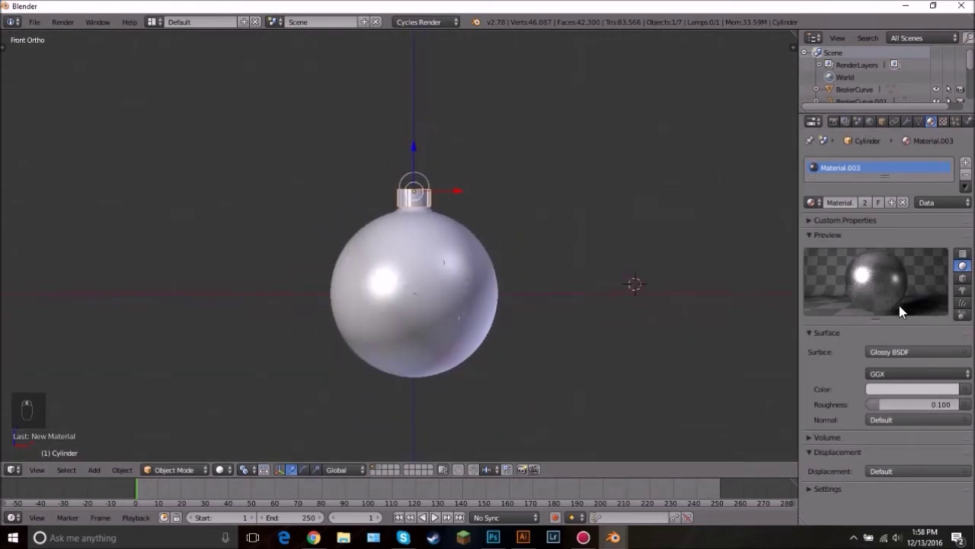
Step: Duplicate the complete ornament and place the copy about 2.26 units away along negative X
scroll(341, 228, "up", 1)
key("b")
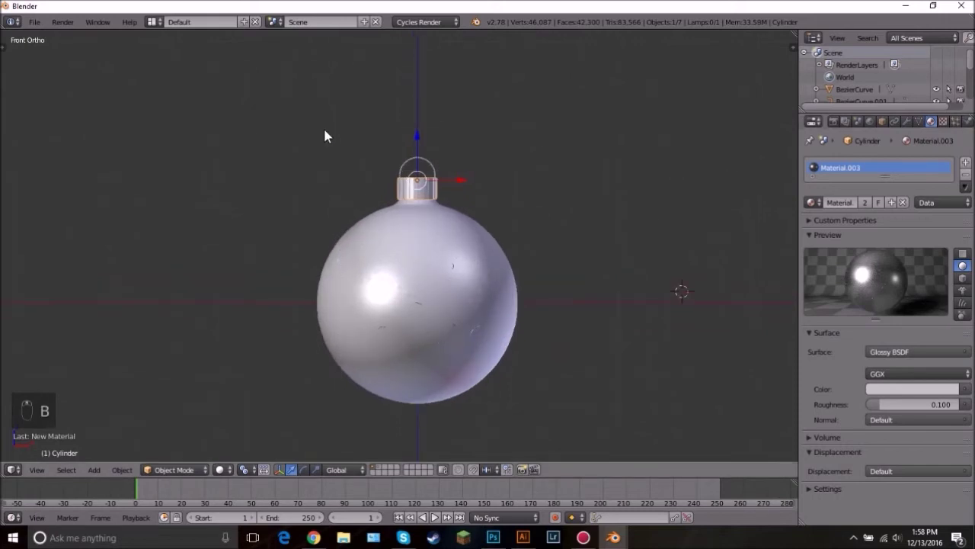
key("z")
key("a")
key("b")
left_click_drag(235, 105, 636, 368)
scroll(458, 309, "down", 3)
scroll(403, 265, "up", 3)
key("shift+d")
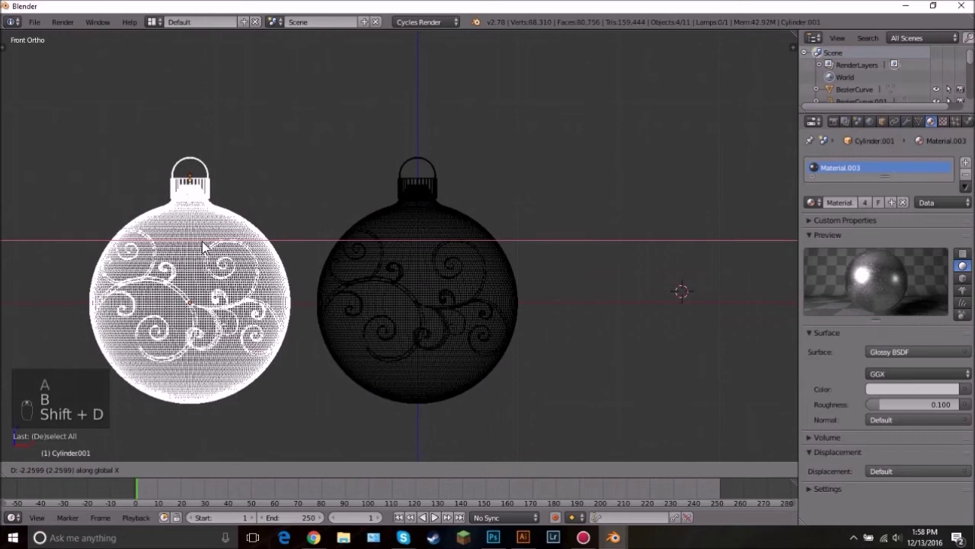
left_click(204, 246)
middle_click_drag(394, 277, 503, 265, "shift")
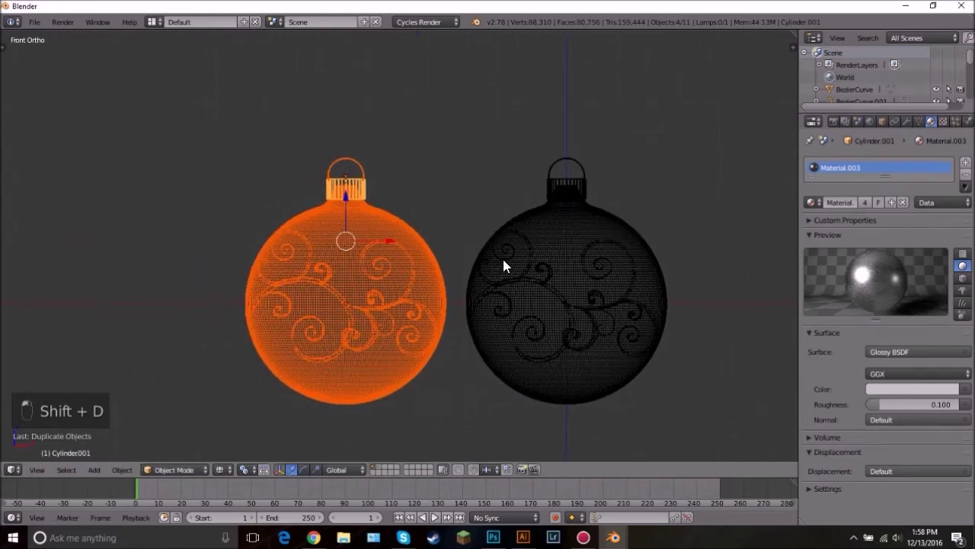
Step: Change the pivot point and scale the duplicated ornament down as a whole
left_click(246, 470)
left_click(313, 455)
key("s")
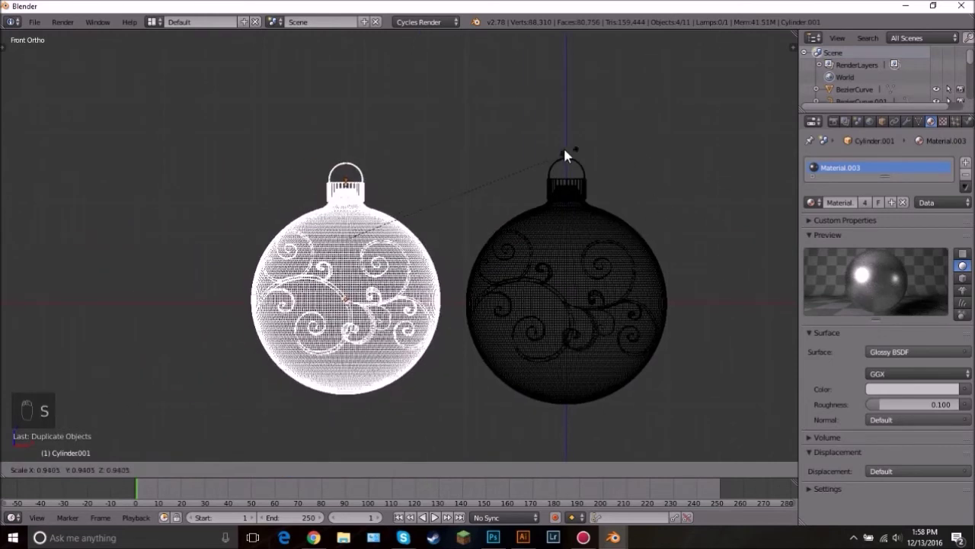
left_click(502, 165)
Step: Lower the duplicated ornament about 0.37 units along Z, enlarge it slightly and fine-tune its height
scroll(457, 205, "up", 3)
key("g")
middle_click(443, 232)
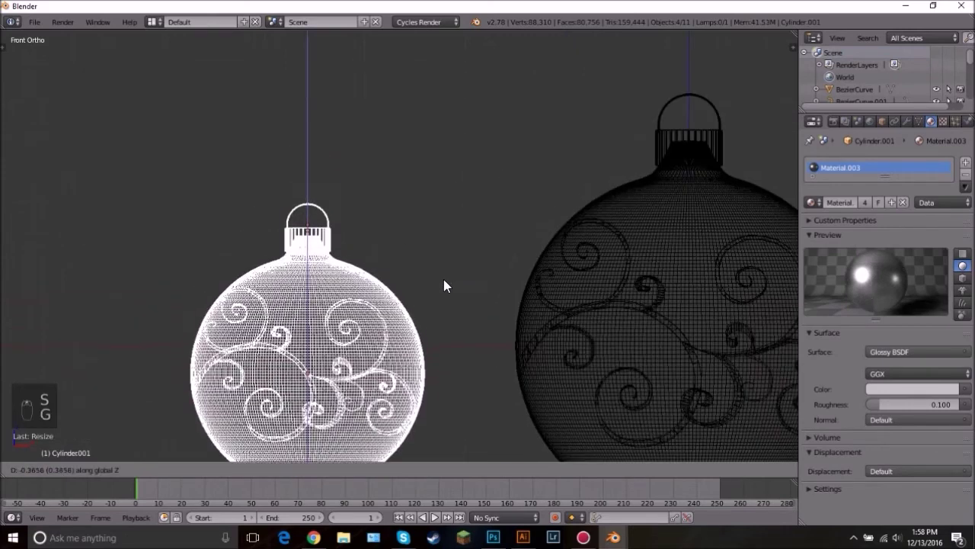
left_click(443, 279)
key("s")
left_click(470, 268)
key("g")
left_click(470, 271)
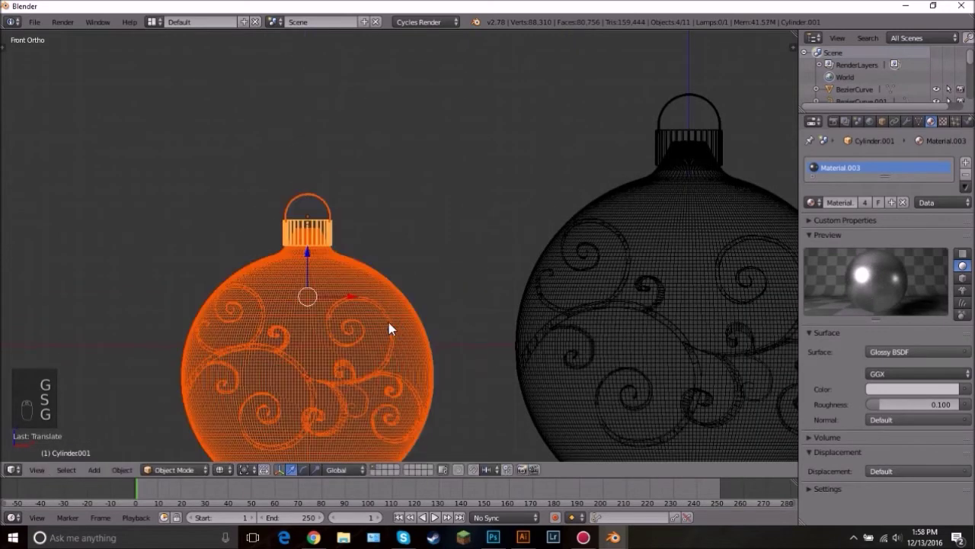
Step: Delete the swirl decoration from the smaller ornament
right_click(394, 335)
right_click(394, 339)
key("x")
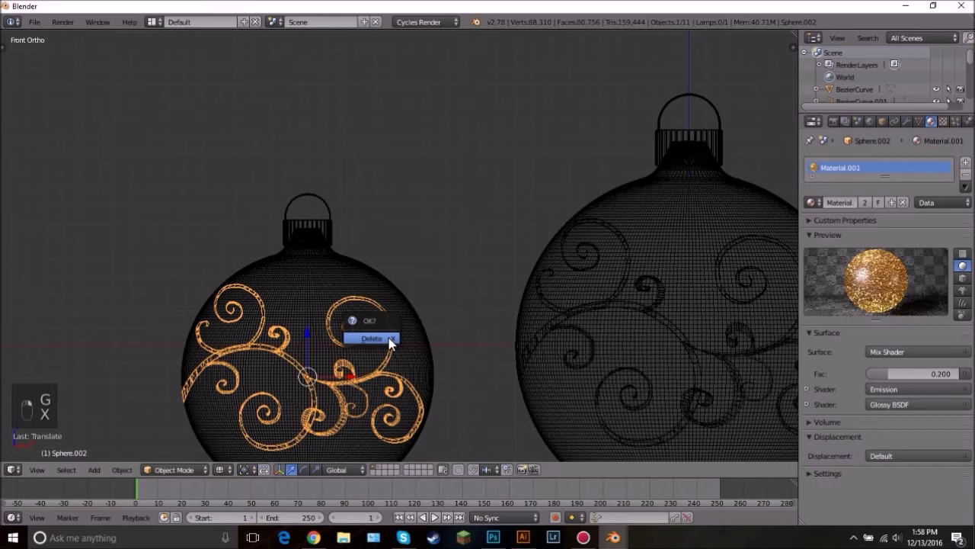
left_click(389, 342)
Step: Make the smaller ball's material a separate copy, set its glossy color to red and check both ornaments in rendered shading
right_click(406, 358)
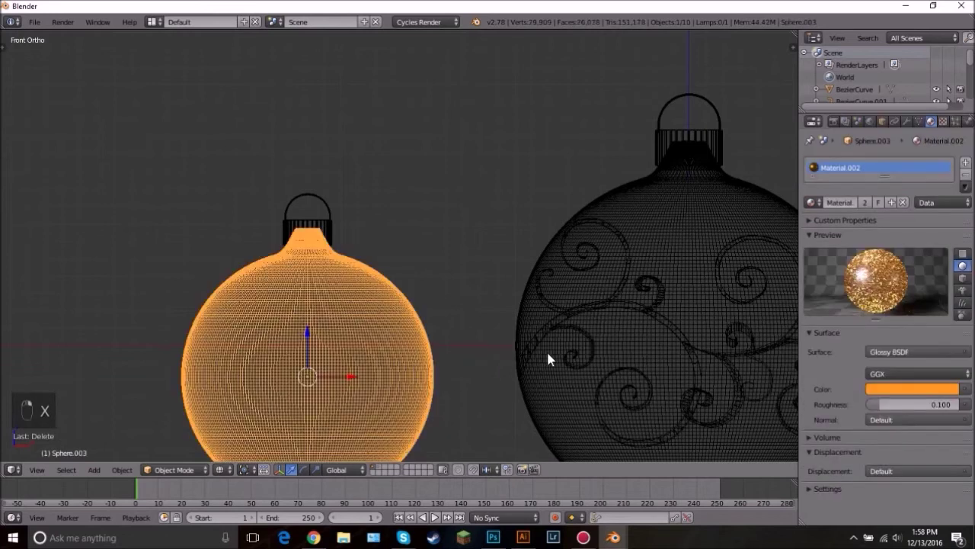
left_click(865, 203)
scroll(327, 294, "down", 1)
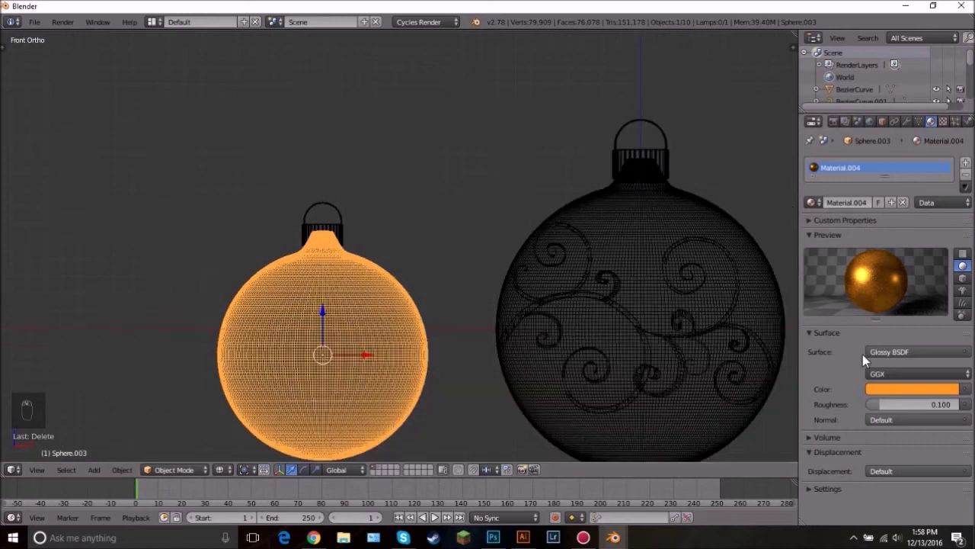
left_click(913, 385)
left_click_drag(884, 288, 894, 302)
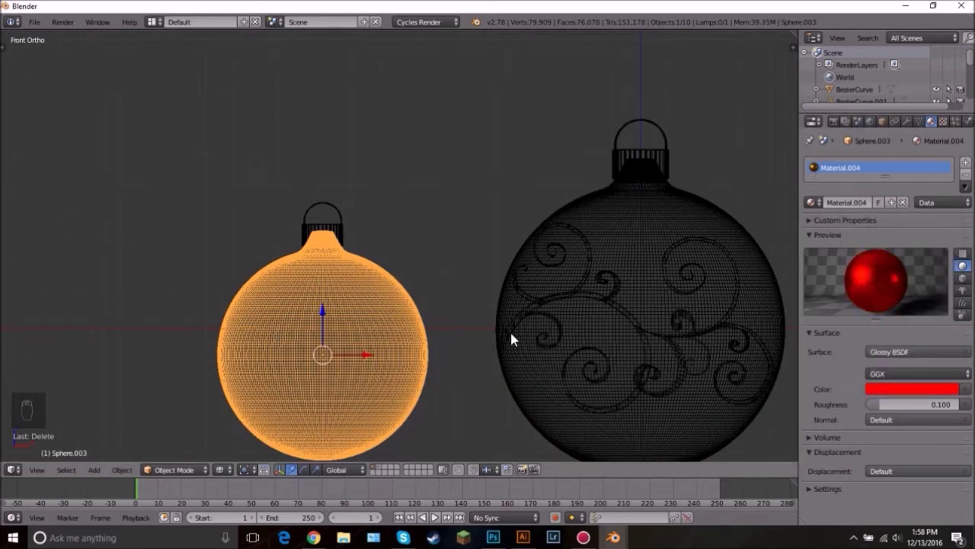
key("shift+z")
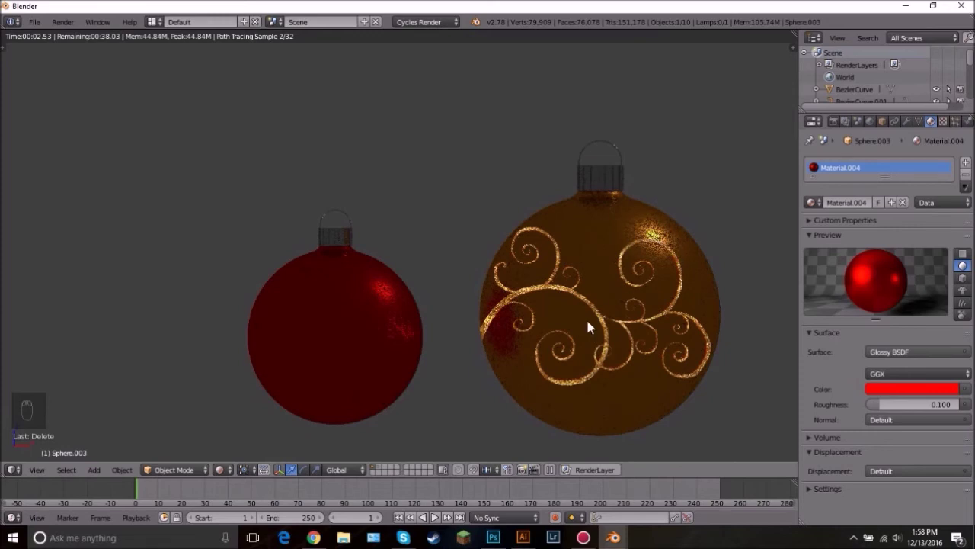
key("z")
key("z")
key("z")
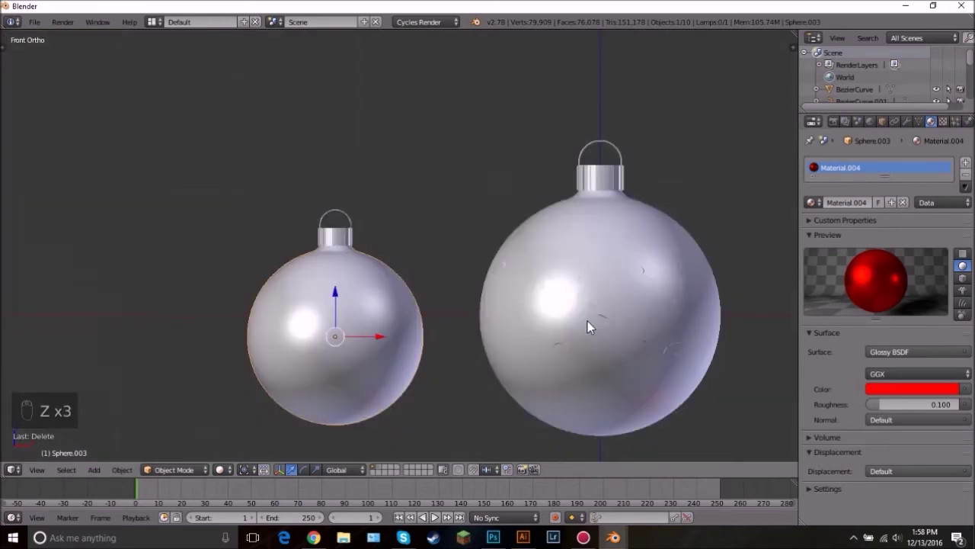
Step: Move the whole smaller ornament along X until it sits against the large one, leaving nothing selected
key("KP_1")
key("z")
scroll(269, 252, "down", 5)
key("b")
left_click_drag(279, 156, 390, 304)
scroll(390, 300, "up", 6)
key("g")
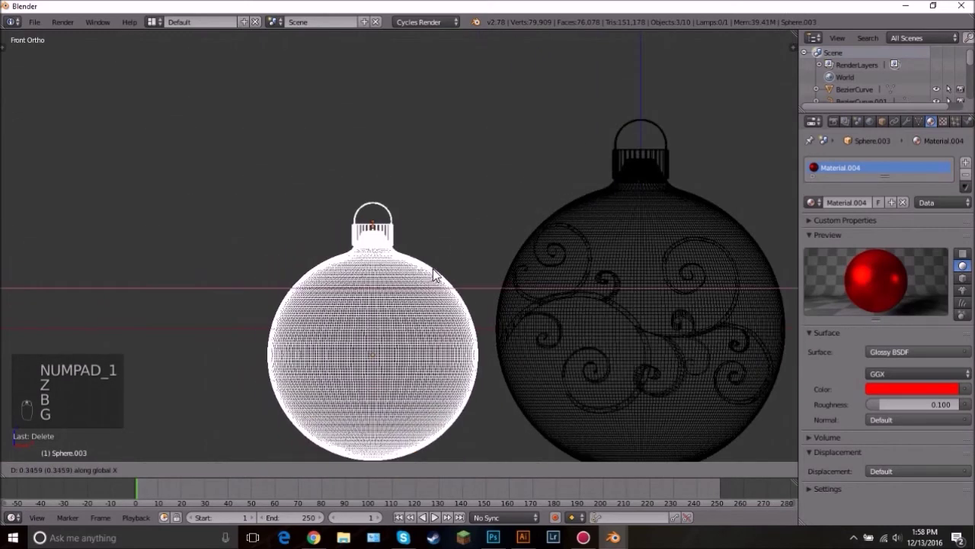
left_click(446, 263)
scroll(586, 356, "down", 4)
middle_click_drag(531, 275, 483, 264, "shift")
key("a")
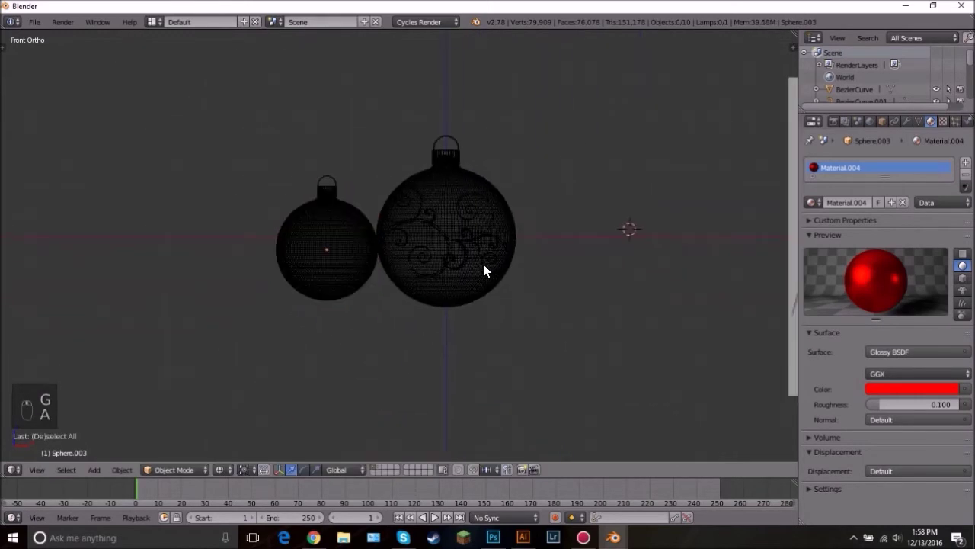
Step: Add a mesh plane, move it down beneath the ornaments and enlarge it into a wide floor
key("shift+a")
mouse_move(446, 308)
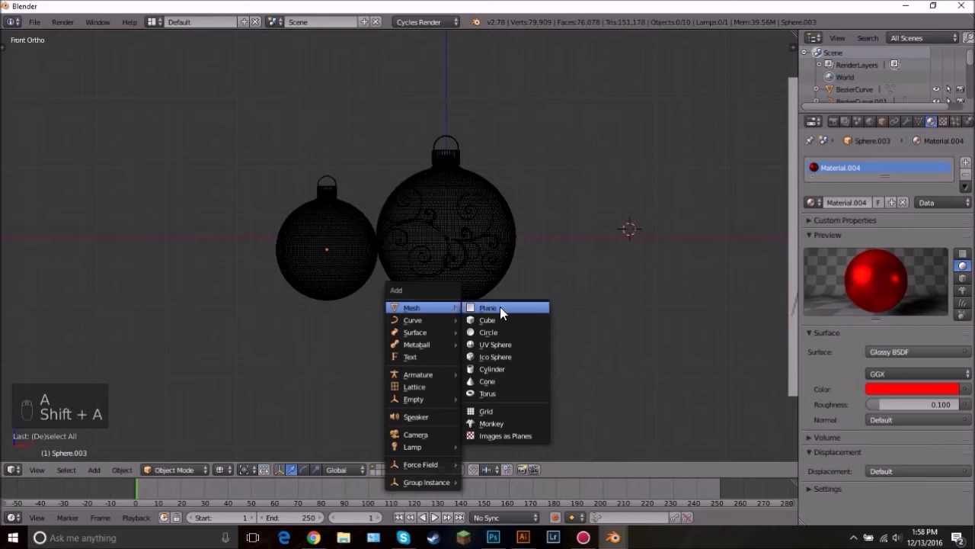
left_click(503, 308)
key("g")
left_click(437, 309)
key("s")
left_click(25, 383)
Step: Adjust the floor plane's height along Z until it touches the underside of the large ornament
scroll(468, 360, "up", 3)
key("g")
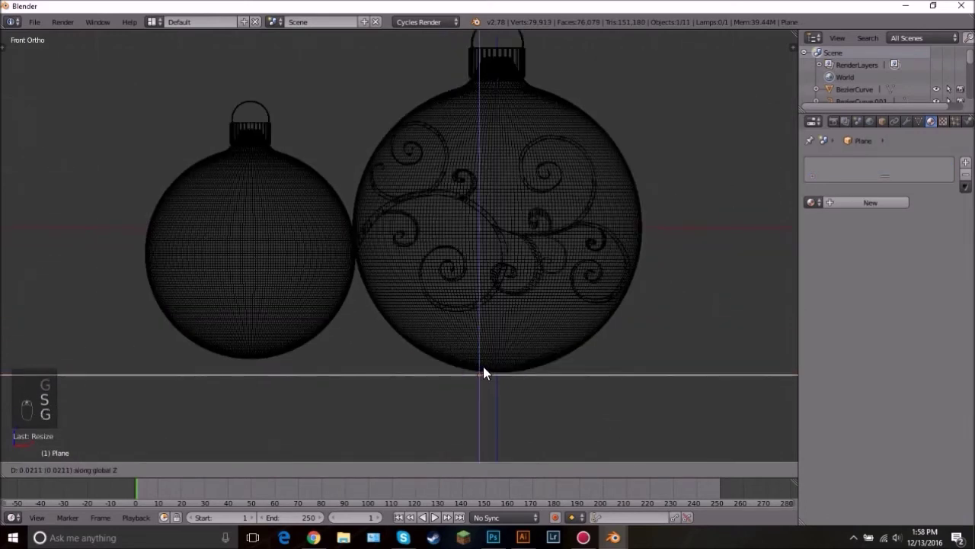
left_click(485, 359)
scroll(582, 378, "up", 5)
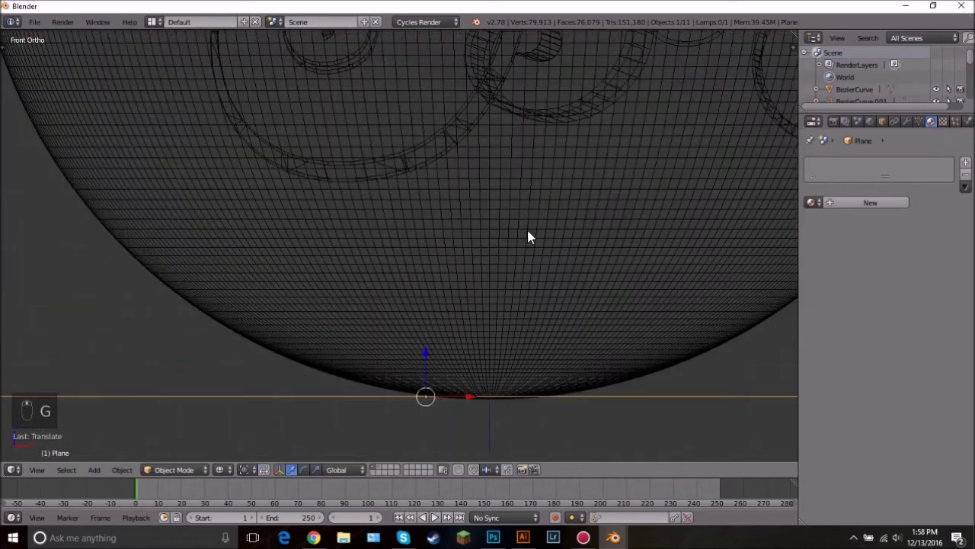
key("g")
key("z")
left_click(529, 233)
scroll(516, 246, "down", 8)
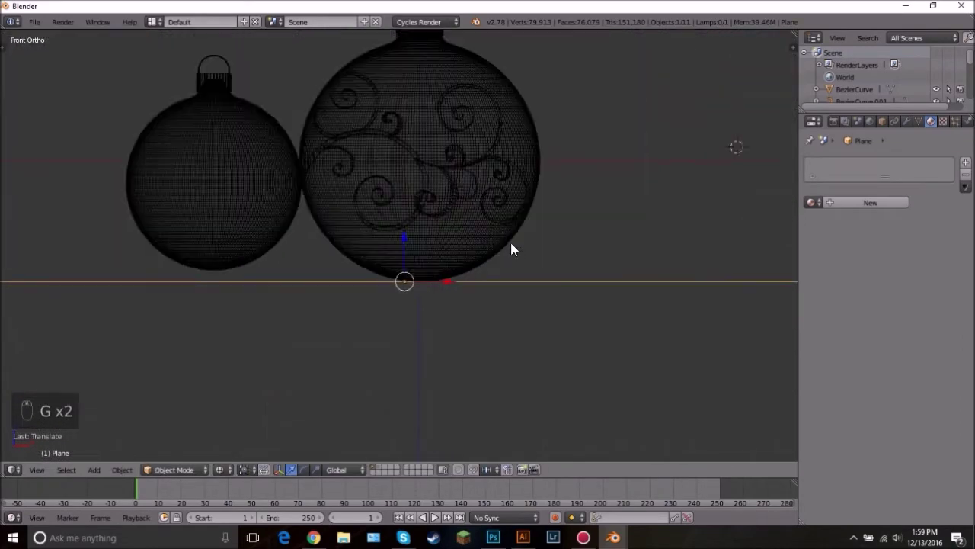
Step: Select the whole smaller ornament and lower it along Z until it rests on the floor plane
scroll(503, 242, "up", 1)
middle_click_drag(225, 181, 408, 270, "shift")
key("a")
key("b")
left_click_drag(306, 101, 416, 258)
scroll(416, 258, "up", 3)
key("g")
key("z")
left_click(416, 270)
scroll(419, 263, "down", 2)
key("g")
key("z")
left_click(420, 262)
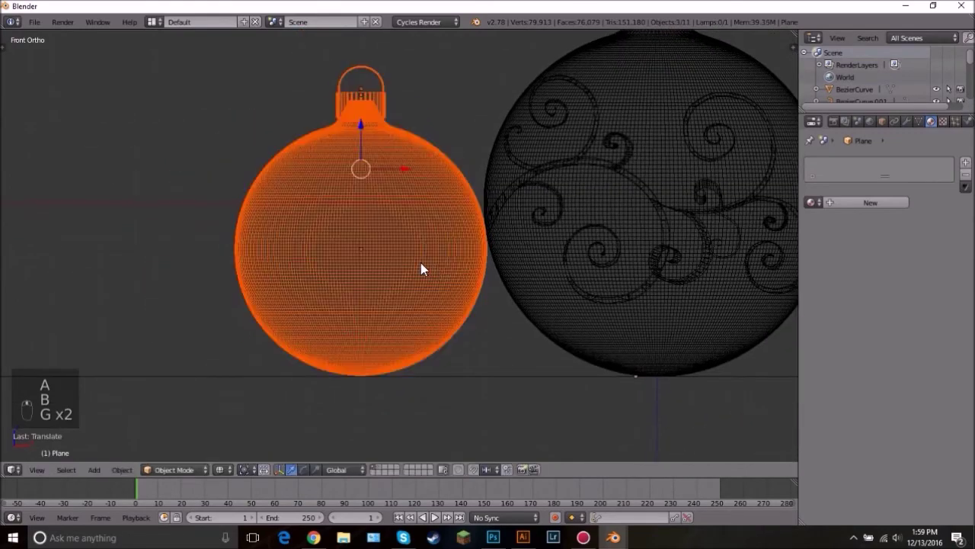
Step: Tilt the smaller ornament away from the large one, move it back into contact and turn it with a trackball rotation
scroll(431, 273, "down", 1)
key("r")
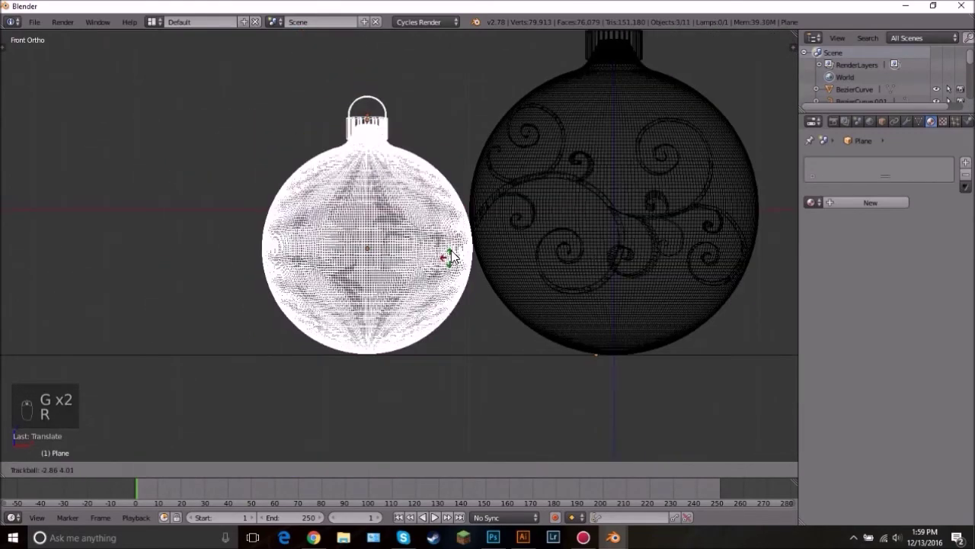
right_click(515, 260)
key("r")
left_click(609, 233)
key("g")
left_click(580, 234)
key("r")
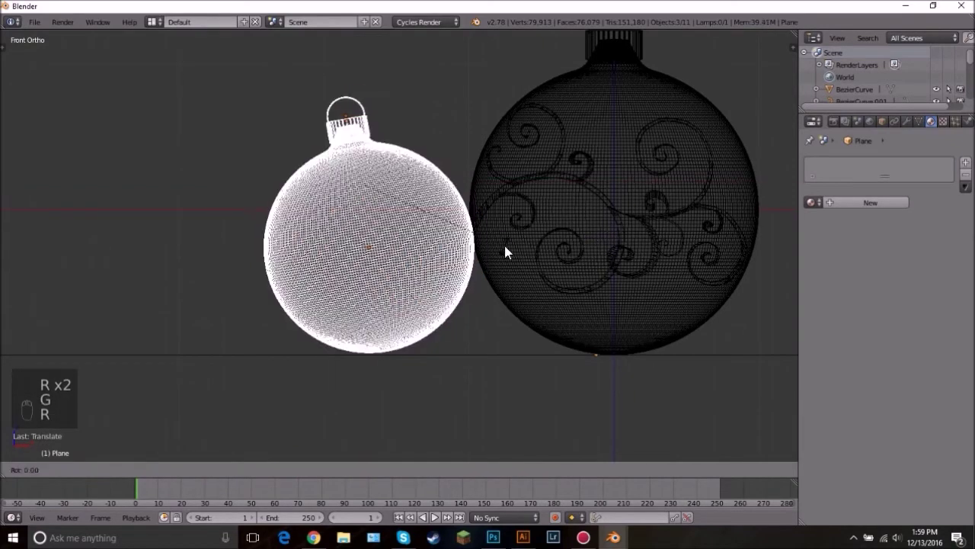
key("r")
left_click(199, 256)
scroll(427, 267, "down", 5)
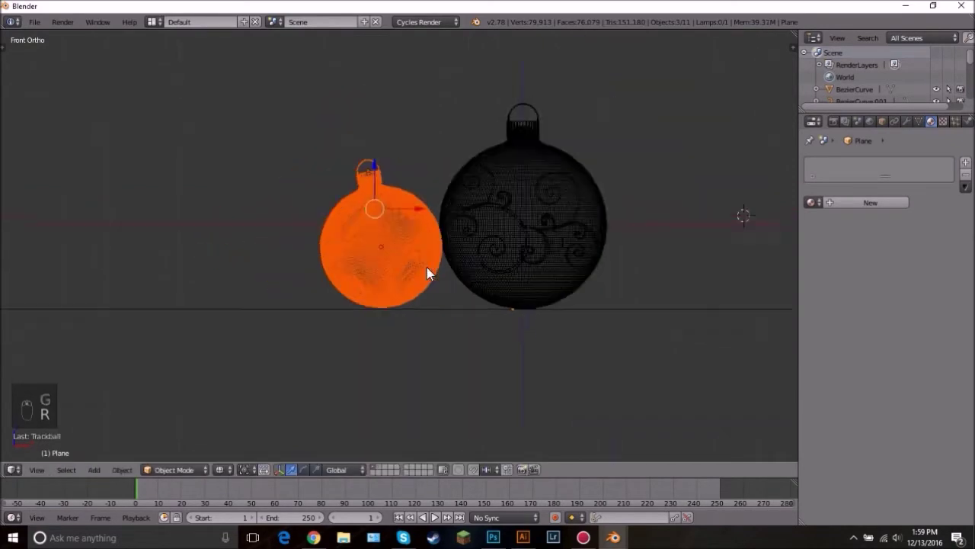
Step: Select the whole large ornament, including its swirls, cap and ring, and rotate it around the Z axis
scroll(428, 267, "up", 5)
right_click(667, 200)
middle_click_drag(667, 200, 531, 225, "shift")
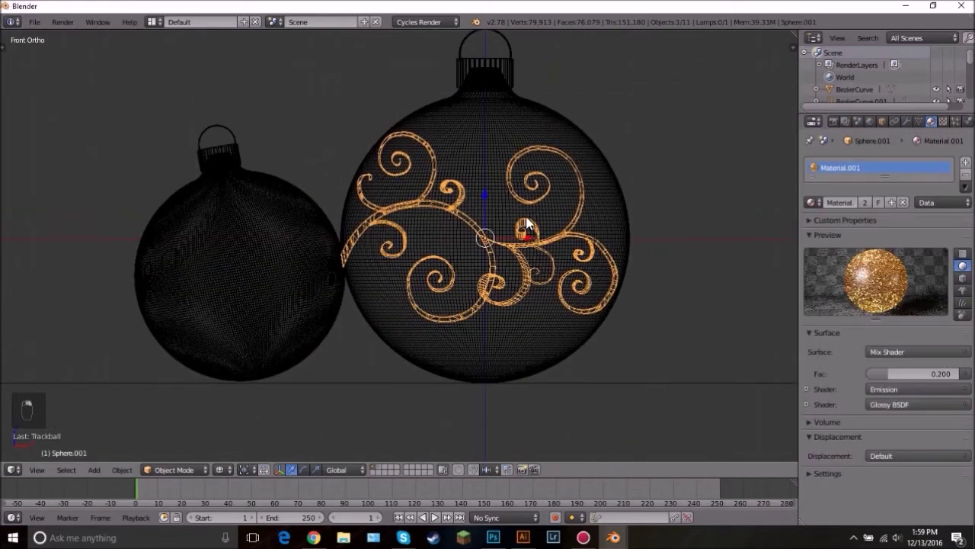
scroll(530, 225, "down", 2)
key("a")
key("b")
left_click_drag(403, 97, 571, 278)
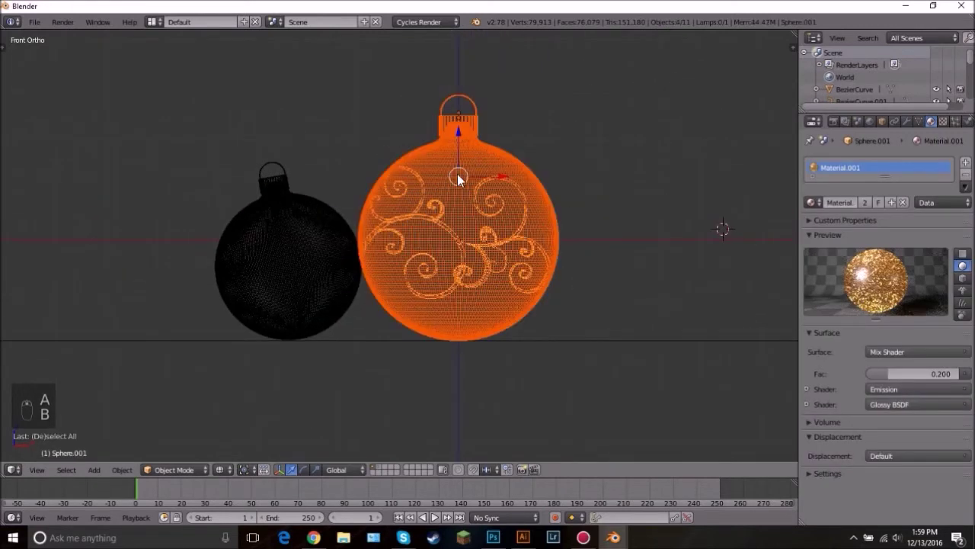
scroll(705, 266, "up", 2)
key("r")
key("z")
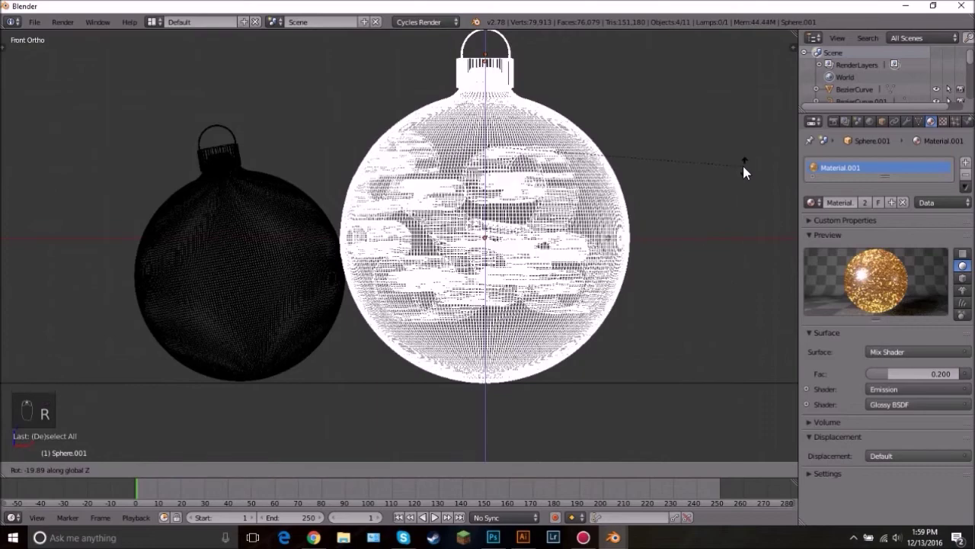
left_click(683, 361)
Step: Tilt the large ornament slightly toward the smaller one and shift it along X until the two touch
key("r")
key("r")
left_click(646, 207)
key("g")
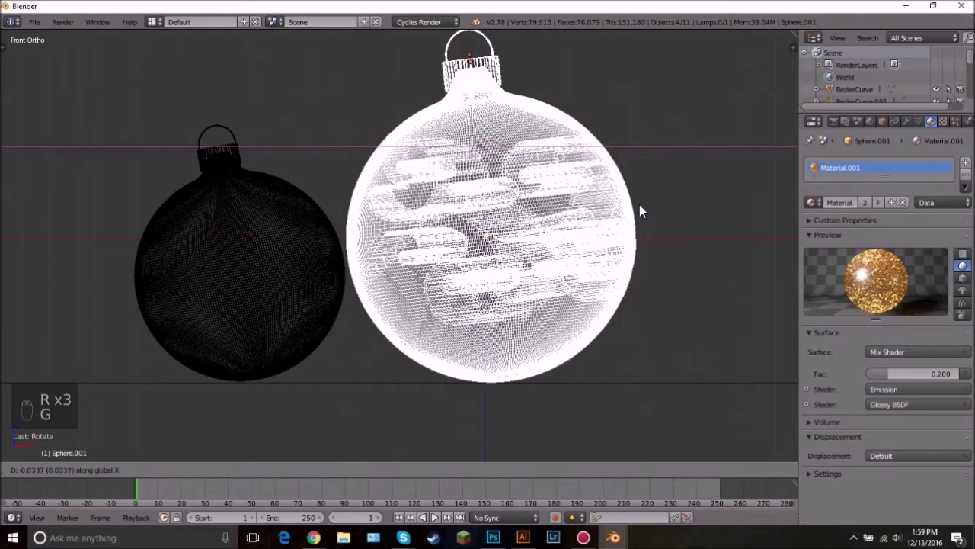
left_click(638, 204)
Step: Switch the viewport to solid shading and select only the floor plane
scroll(636, 243, "down", 5)
key("a")
key("z")
middle_click_drag(452, 245, 488, 298)
right_click(662, 400)
scroll(666, 382, "down", 2)
scroll(665, 383, "down", 3)
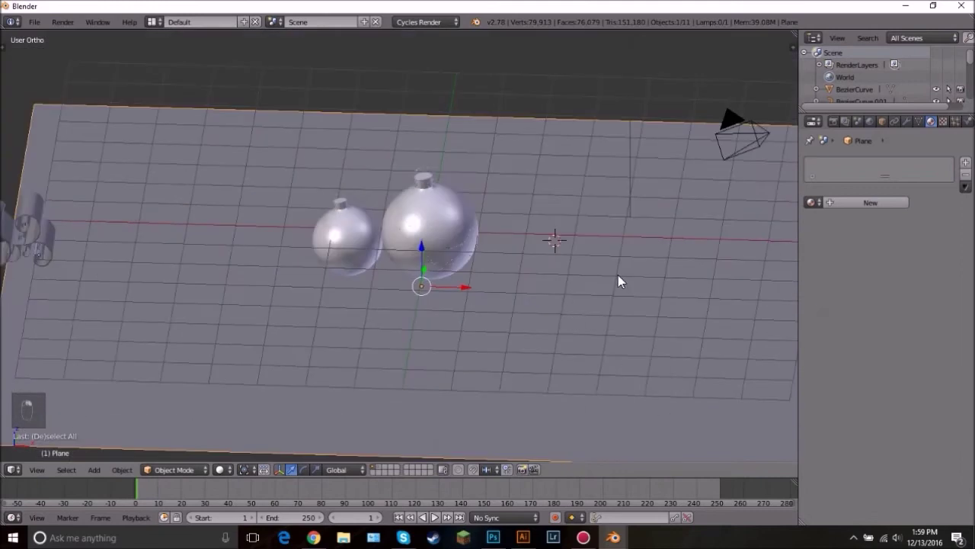
scroll(618, 279, "down", 3)
scroll(669, 221, "up", 3)
middle_click_drag(670, 221, 600, 221, "shift")
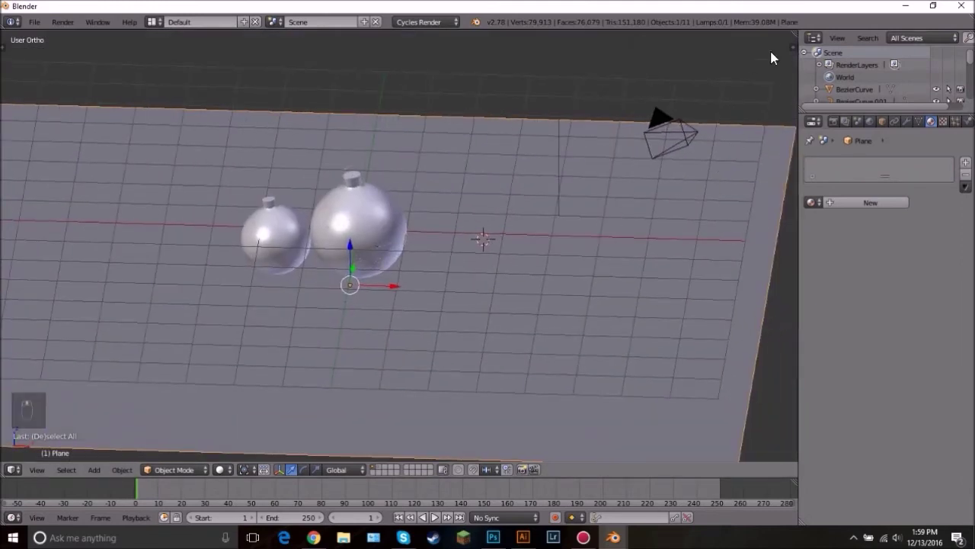
Step: Split the 3D view to get a Node Editor beside it and create a new material for the floor plane
left_click_drag(795, 34, 525, 69)
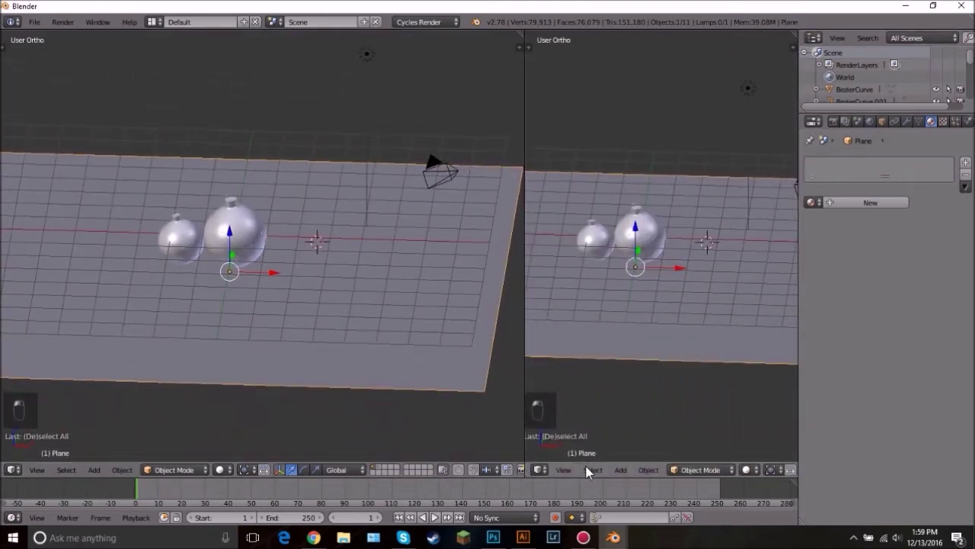
left_click(543, 469)
left_click(573, 331)
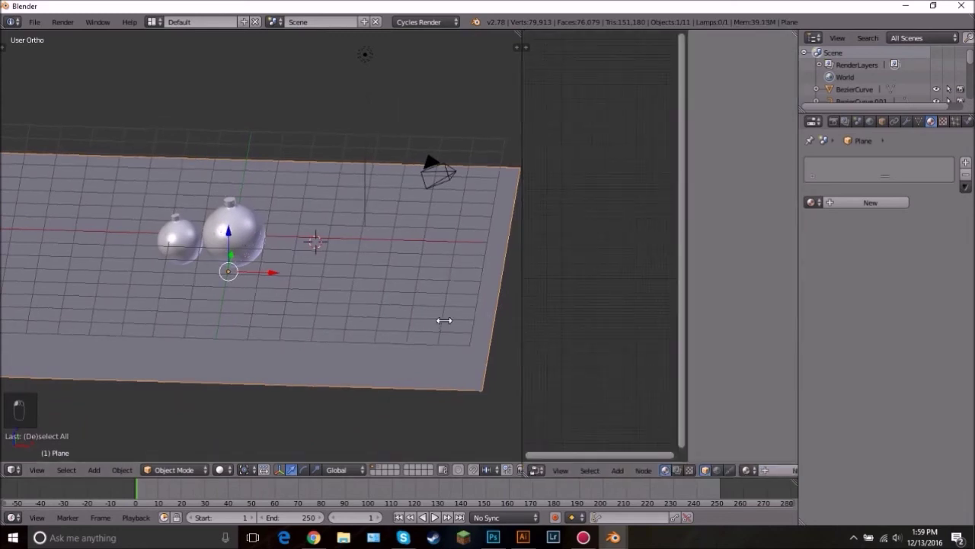
left_click_drag(444, 320, 430, 320)
left_click(696, 470)
key("n")
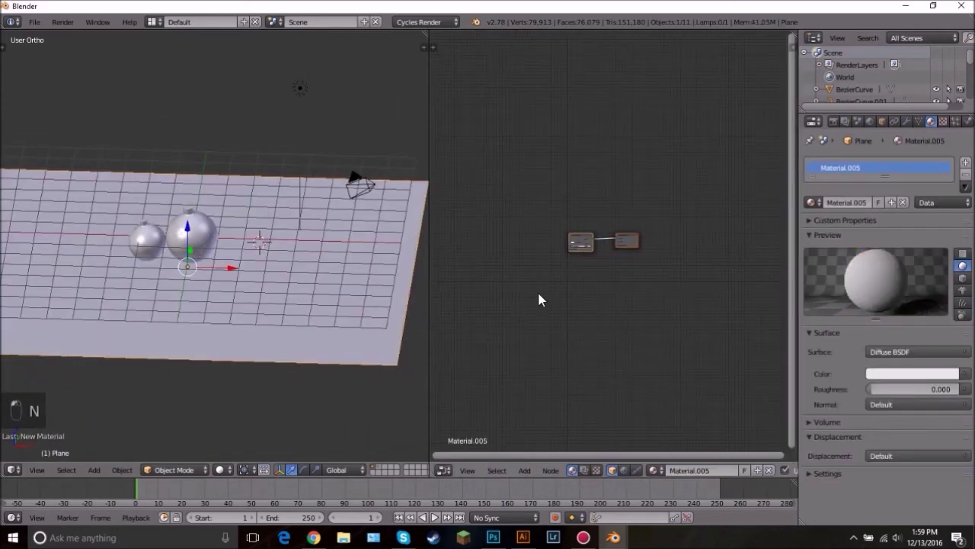
Step: Add an Image Texture node to the floor material and link its color to the Diffuse BSDF
scroll(614, 267, "up", 2)
key("shift+a")
mouse_move(522, 308)
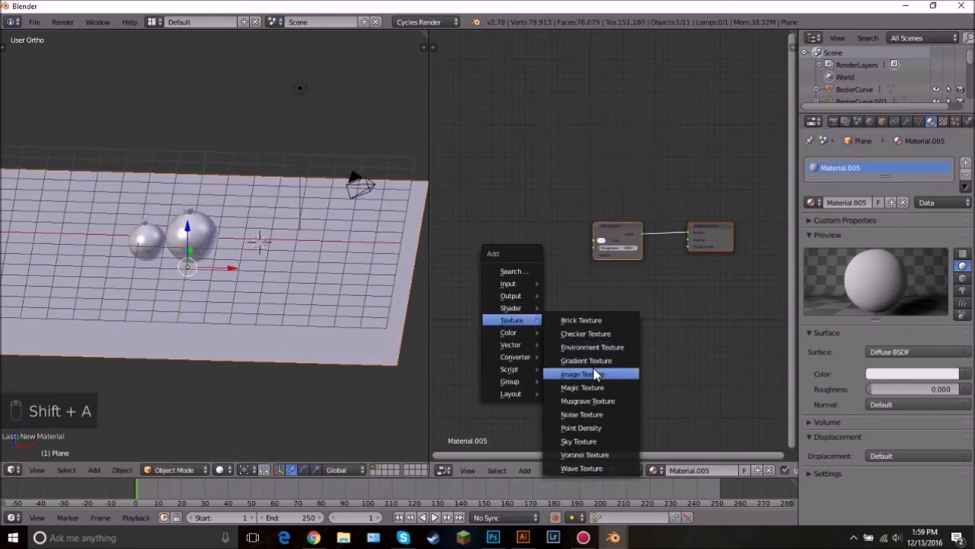
left_click(580, 388)
left_click(500, 222)
left_click(612, 240, "shift")
key("shift+f")
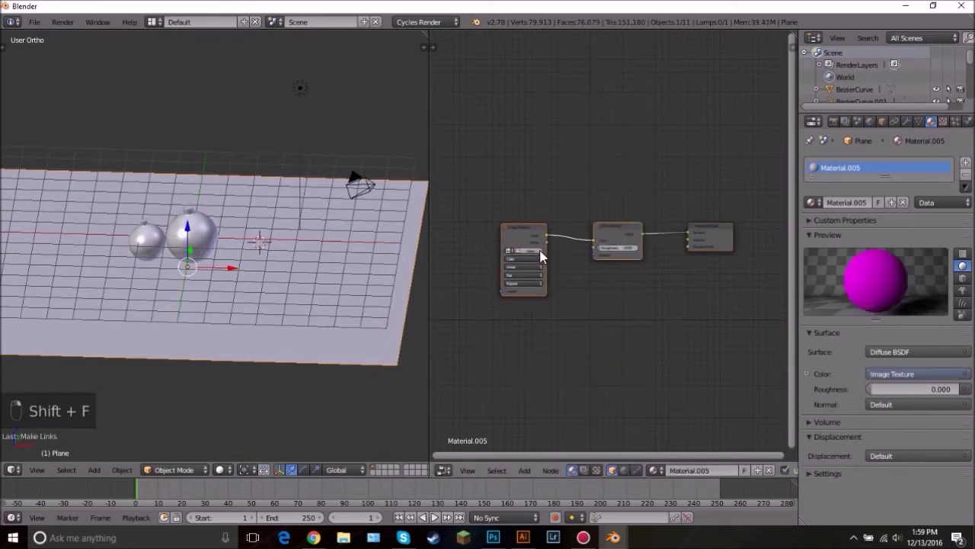
Step: Load WoodFine22.jpg from the Wood texture folder into the Image Texture node, browsing the files as thumbnails
left_click(541, 254)
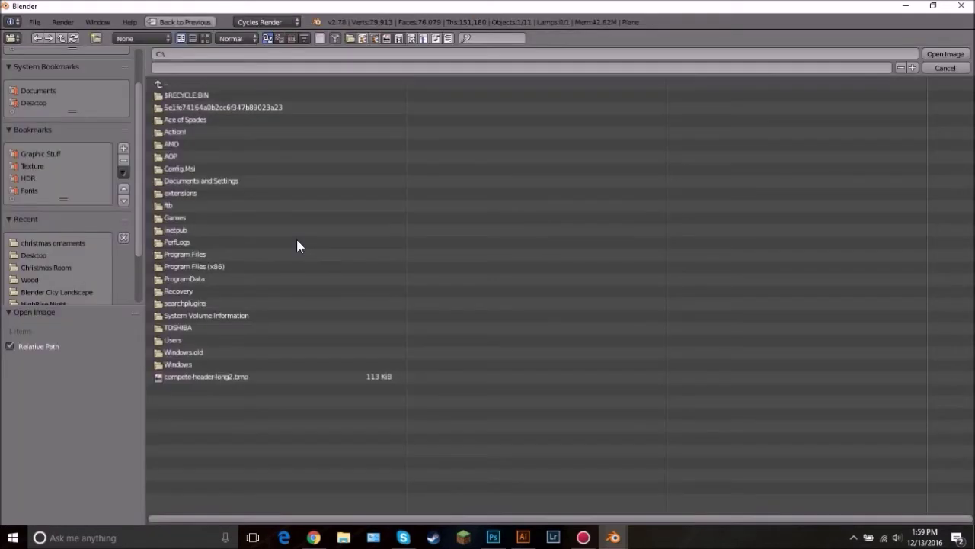
left_click(34, 167)
left_click(187, 253)
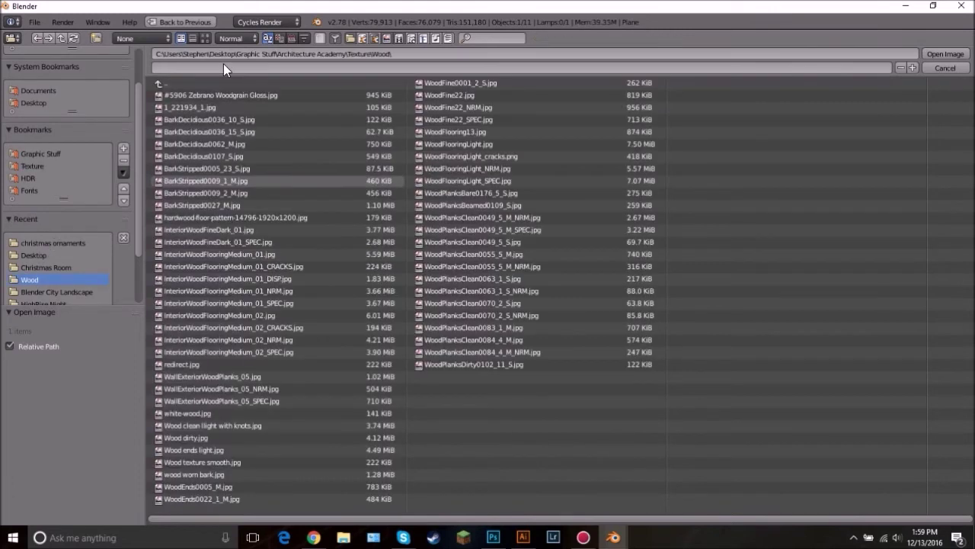
left_click(205, 38)
scroll(648, 316, "down", 1)
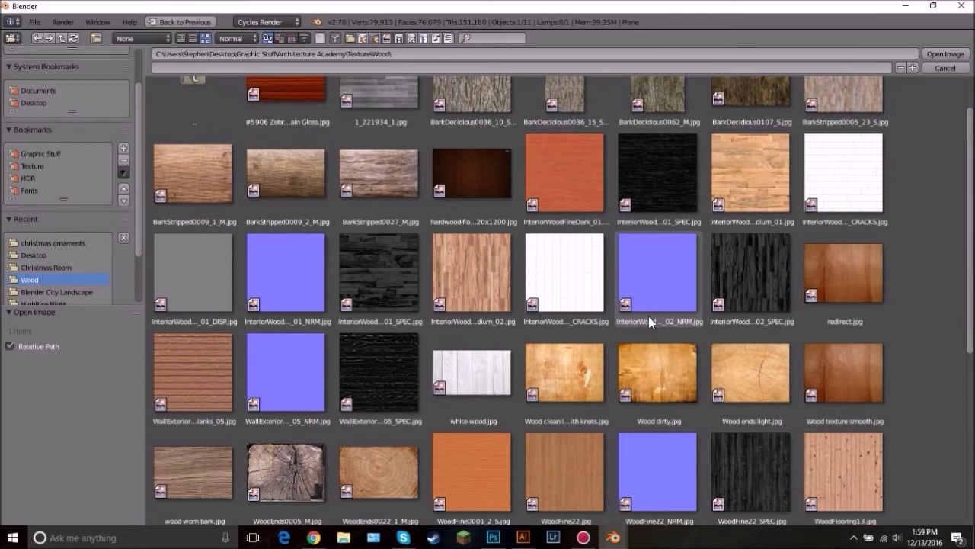
scroll(648, 316, "down", 2)
left_click(565, 374)
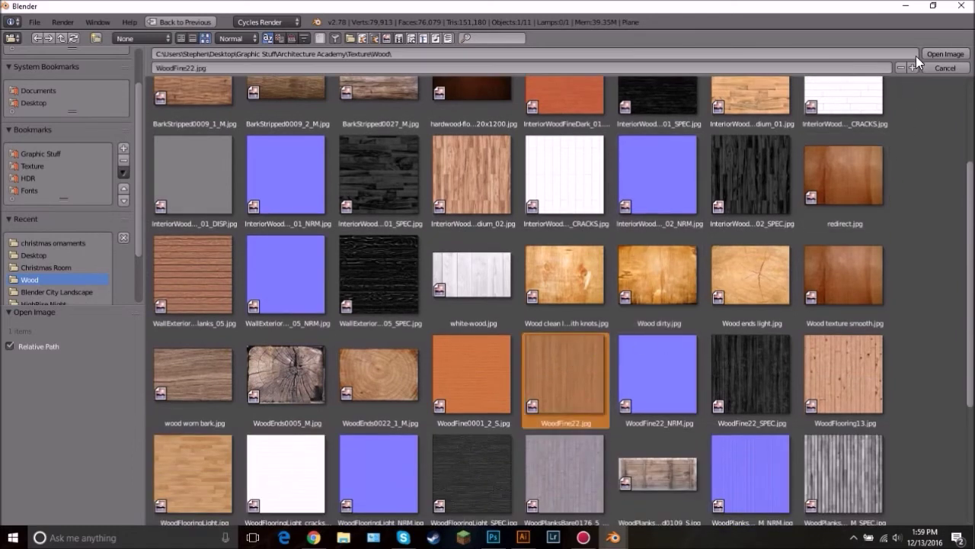
left_click(935, 53)
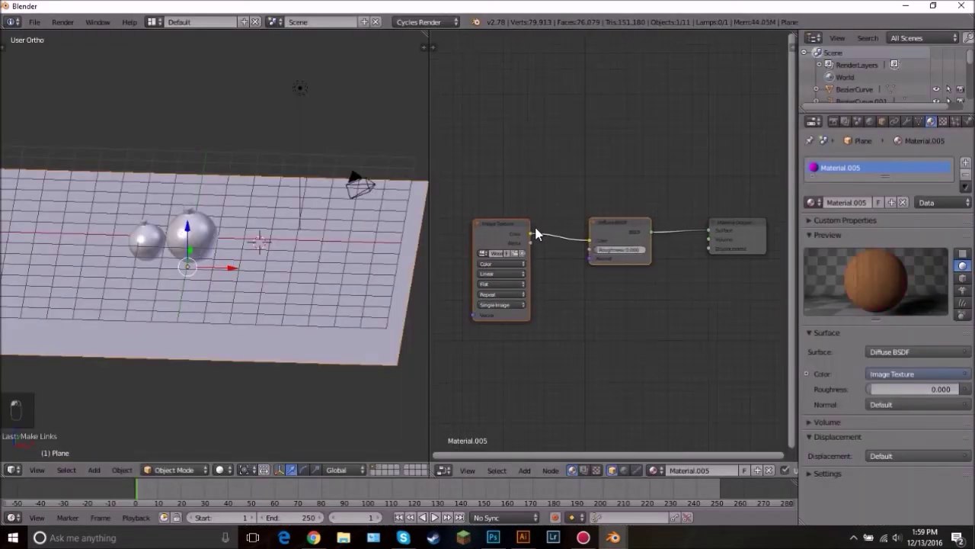
Step: Move the Material Output node farther away and insert a Mix Shader between it and the Diffuse BSDF
scroll(621, 259, "up", 3)
middle_click_drag(644, 263, 586, 263)
key("g")
right_click(657, 226)
right_click(708, 226)
key("g")
left_click(777, 232)
key("shift+a")
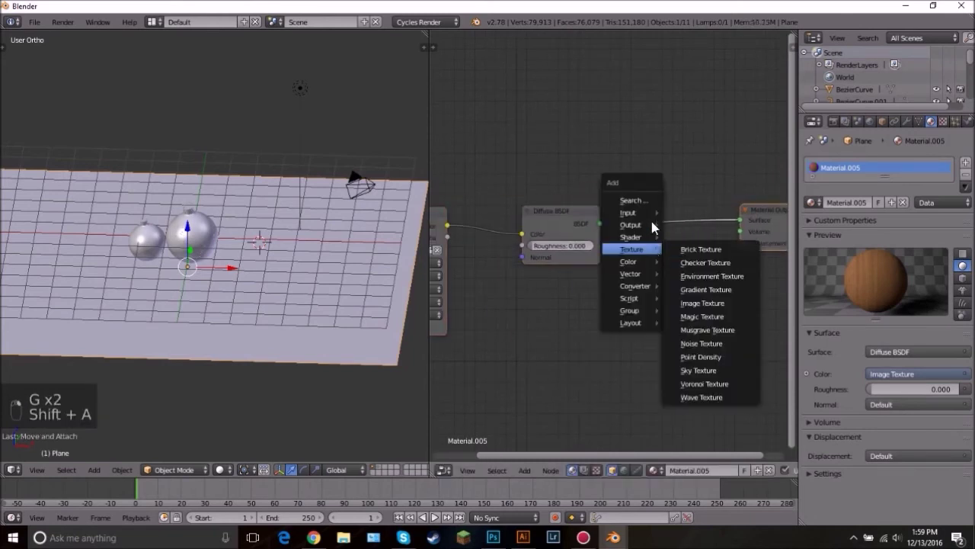
mouse_move(646, 238)
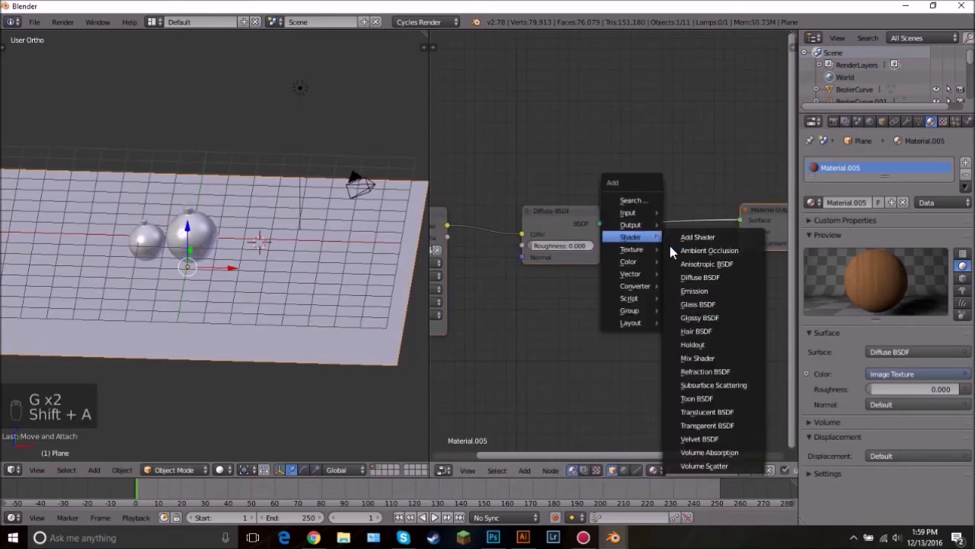
left_click(697, 357)
left_click(643, 200)
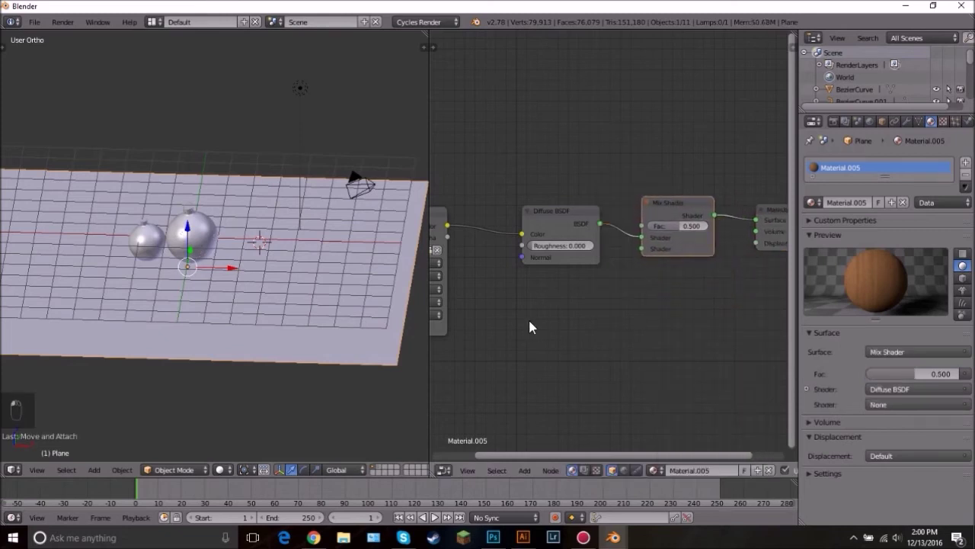
Step: Add a Glossy BSDF node below the Diffuse BSDF and link it to the Mix Shader's second shader input
key("shift+a")
mouse_move(531, 323)
left_click(592, 175)
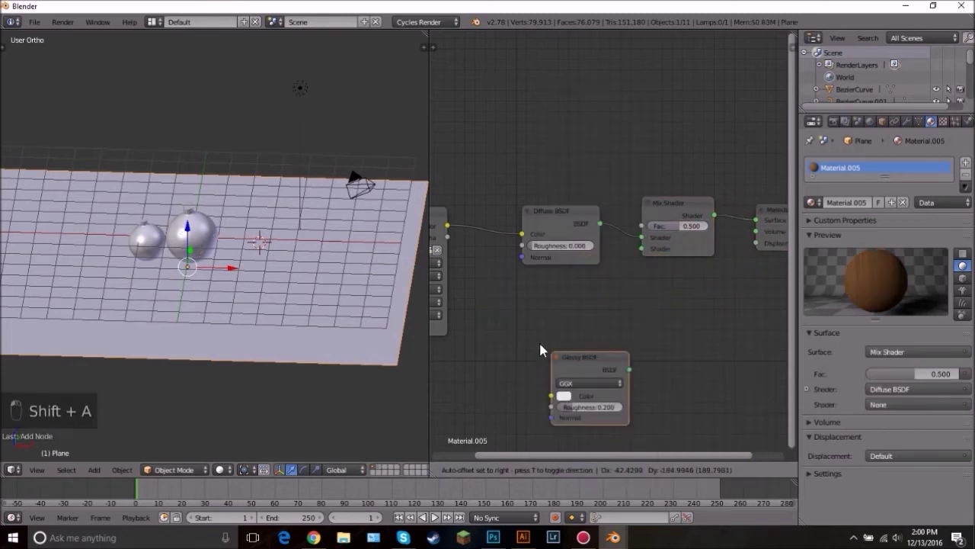
left_click(512, 265)
left_click_drag(601, 295, 641, 249)
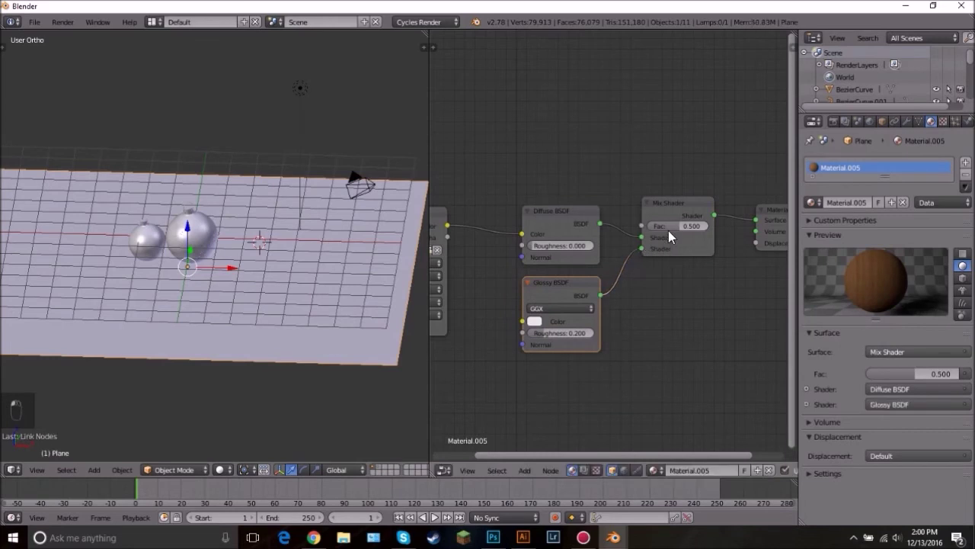
Step: Set the Mix Shader factor to 0.1 and the Glossy BSDF roughness to 0.1
key("BackSpace")
key("Return")
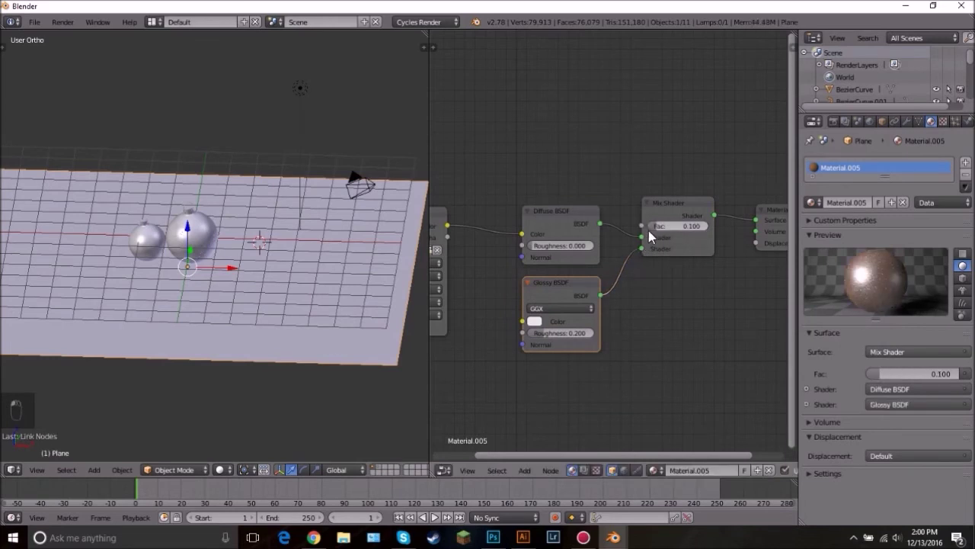
scroll(533, 360, "up", 1)
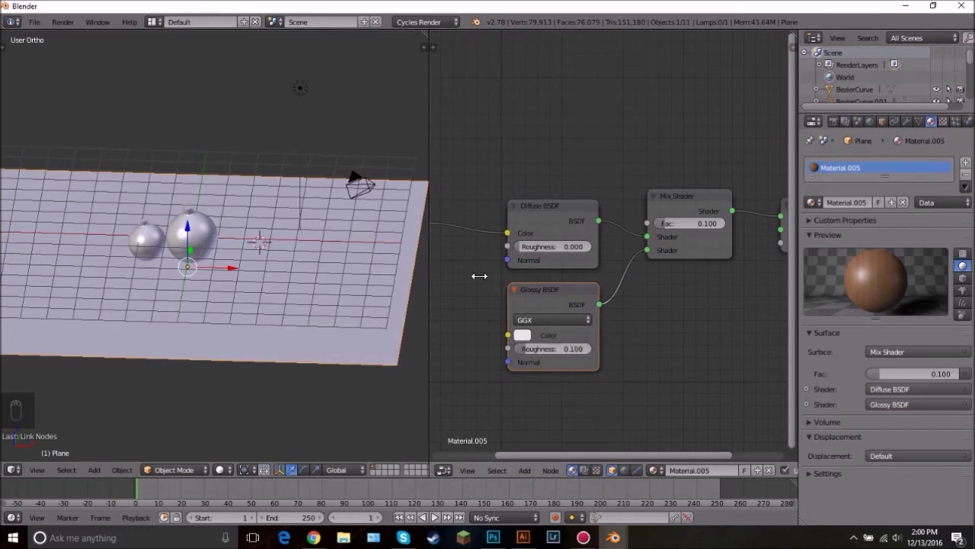
Step: Link the Image Texture's color output to the Material Output's displacement input
scroll(480, 276, "down", 3)
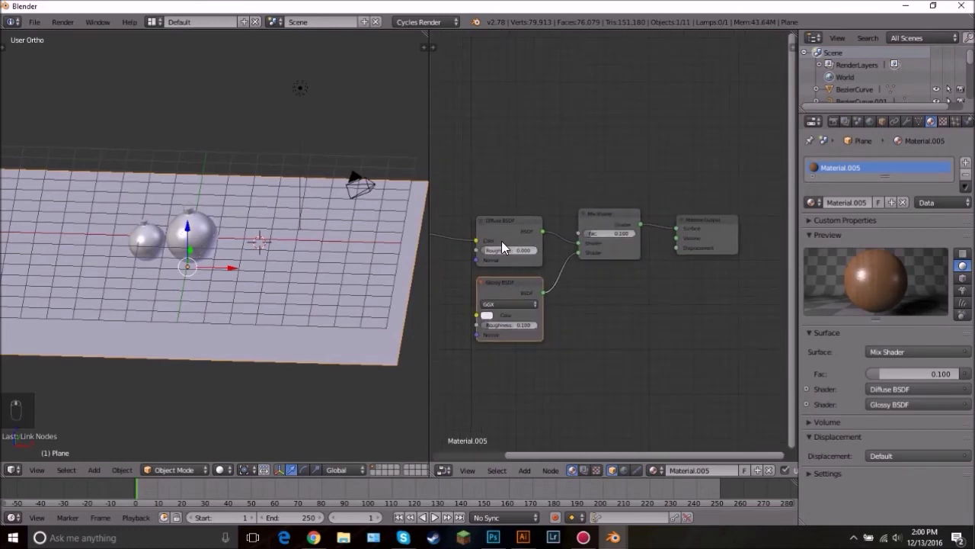
scroll(488, 239, "down", 2)
left_click_drag(466, 233, 675, 245)
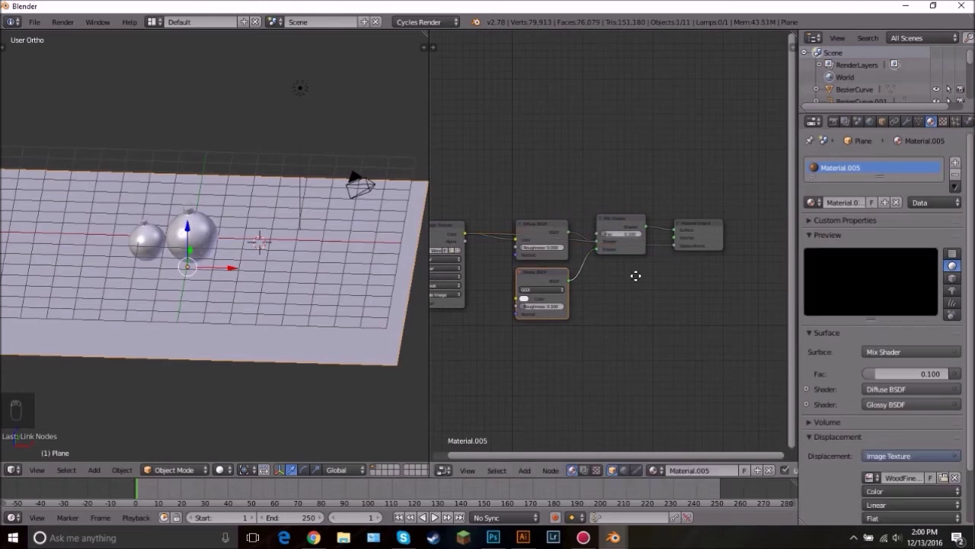
Step: Move the Image Texture node farther from the shaders and insert a Hue Saturation Value node on its link to the Diffuse BSDF
scroll(633, 274, "left", 5, "ctrl")
left_click(621, 256)
key("g")
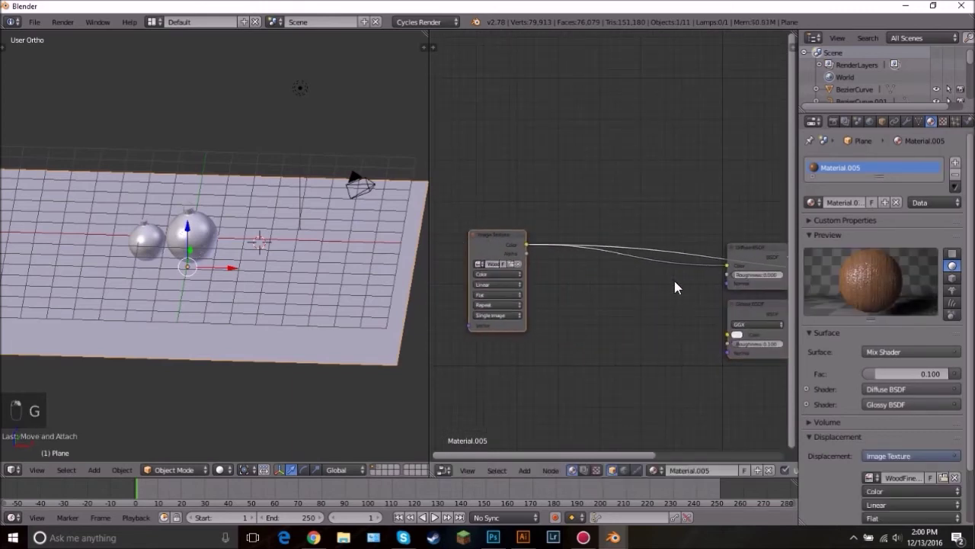
left_click(659, 277)
key("shift+a")
mouse_move(659, 281)
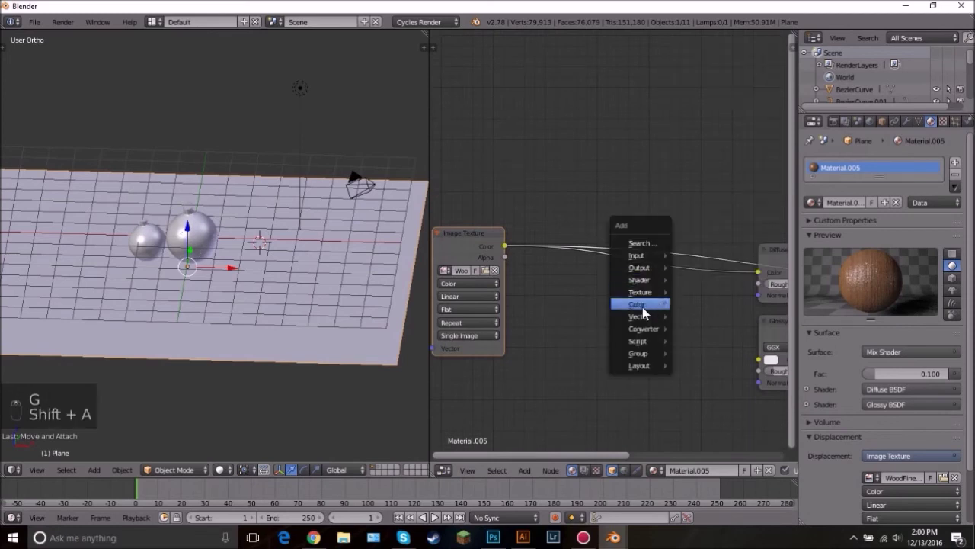
mouse_move(639, 302)
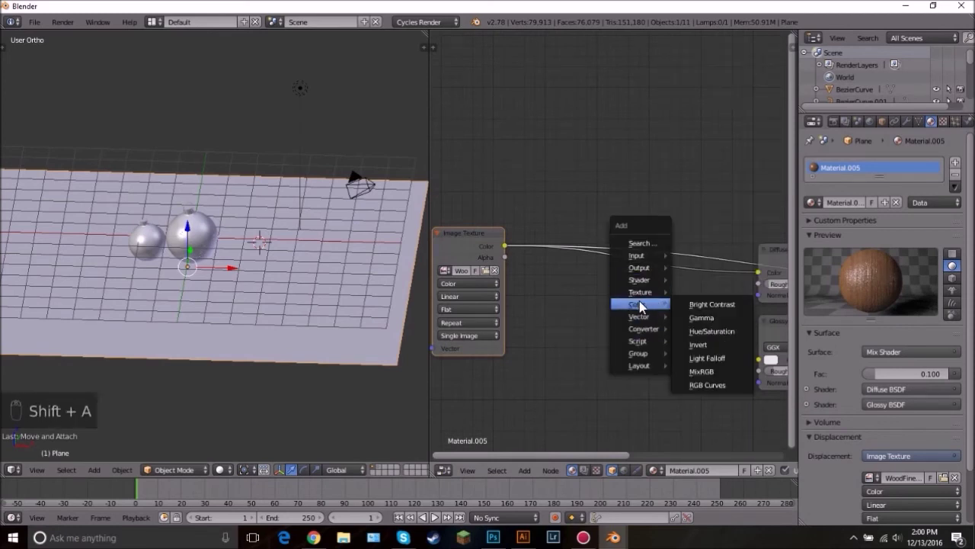
left_click(712, 330)
left_click(614, 268)
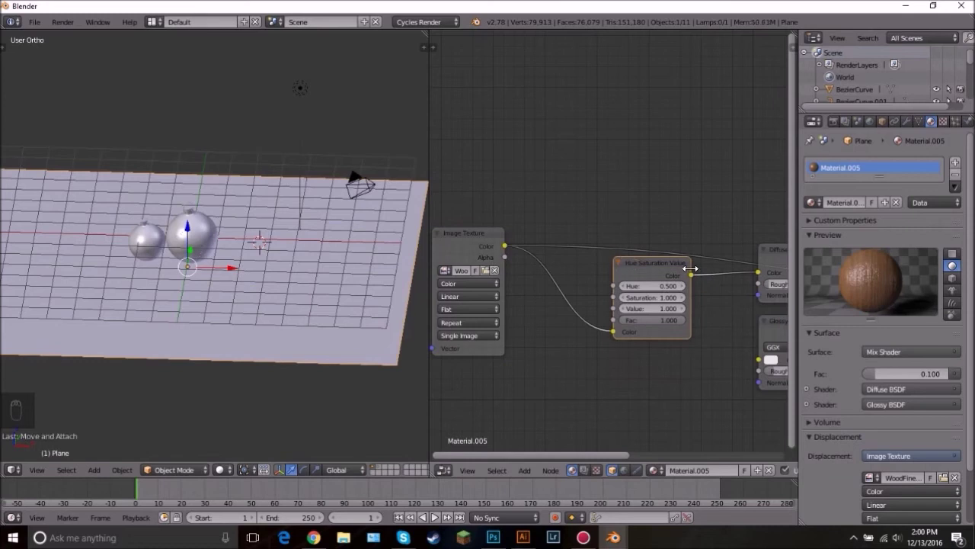
Step: Set the Hue Saturation Value node's saturation to 1.1 and its value to 0.9
scroll(717, 274, "up", 4)
left_click(707, 320)
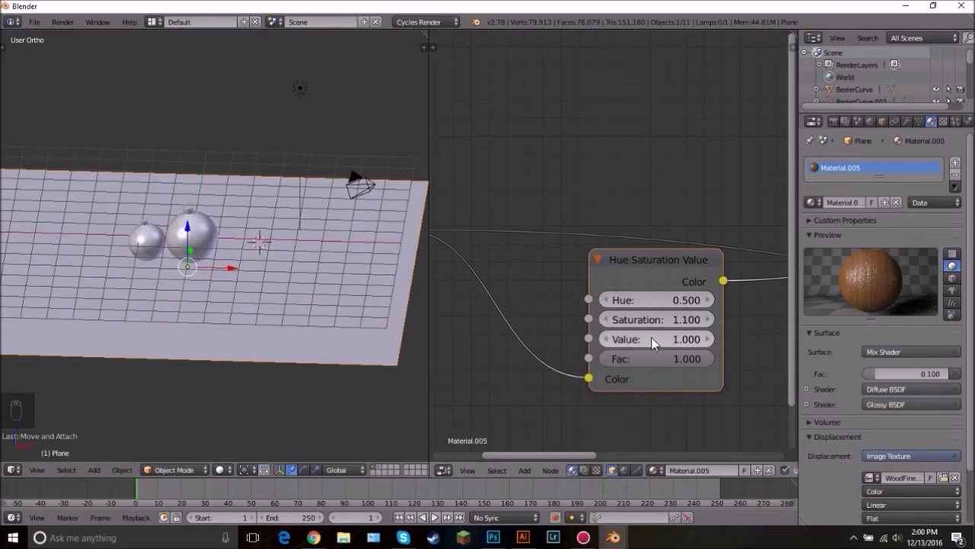
left_click(606, 339)
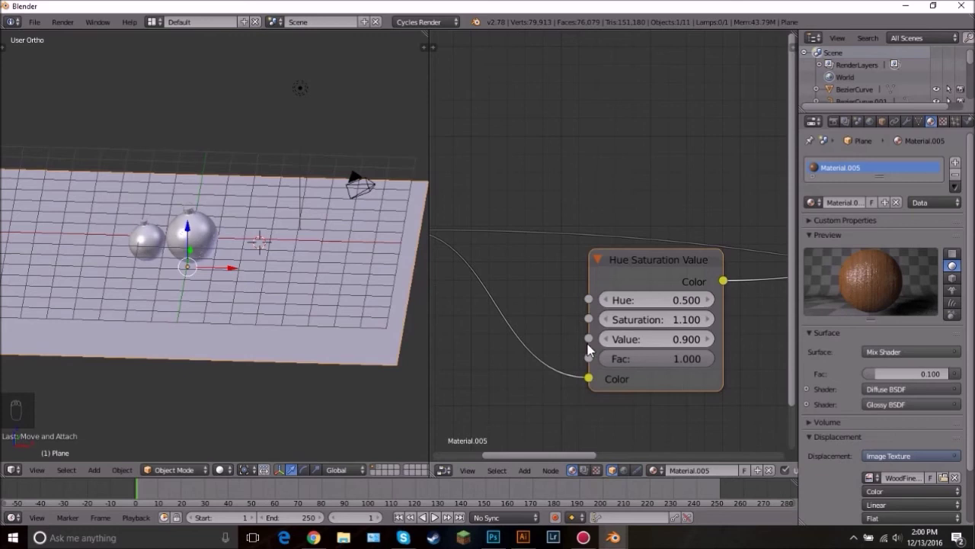
scroll(488, 130, "down", 1)
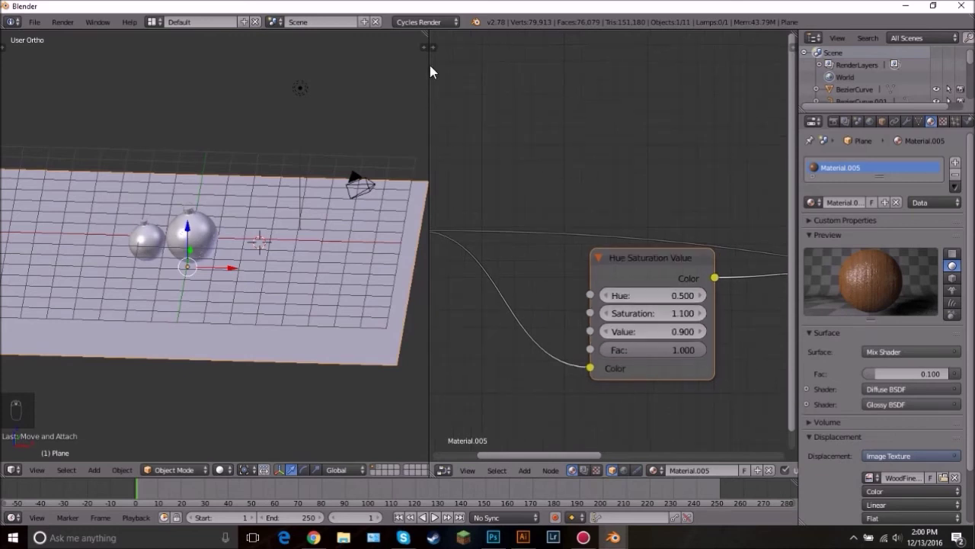
Step: Close the node editor area and move the lamp in top view to a spot in front of and beside the large ornament
left_click_drag(429, 34, 480, 41)
scroll(526, 160, "down", 4)
middle_click_drag(449, 162, 478, 156)
right_click(475, 107)
key("KP_7")
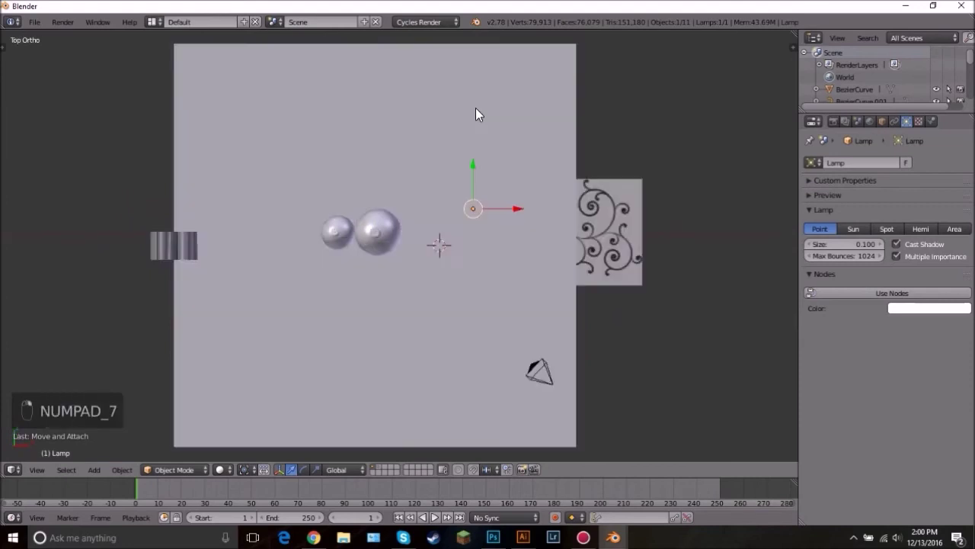
scroll(453, 176, "up", 4)
key("g")
left_click(489, 337)
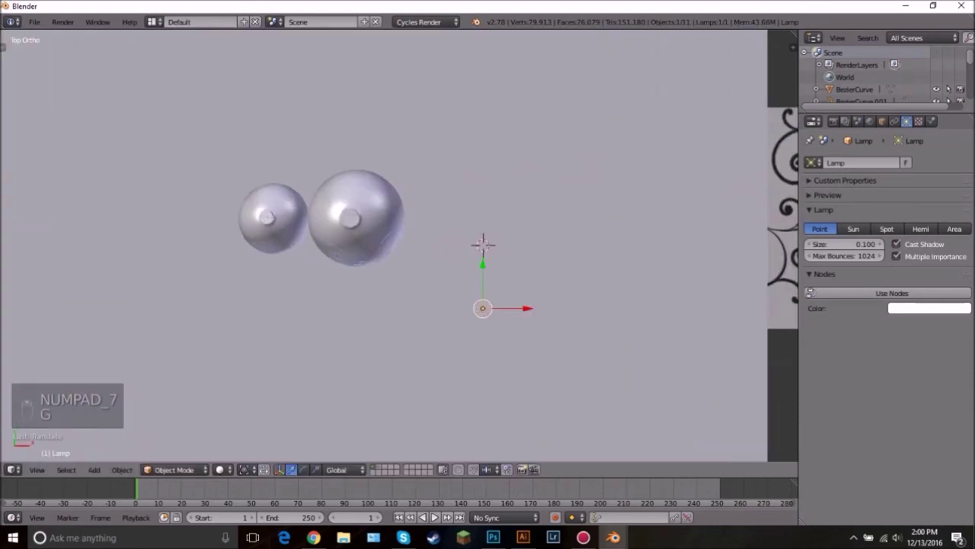
Step: Enable nodes for the lamp, set its emission strength to 200 and tint its color pale peach
left_click(892, 292)
left_click(911, 331)
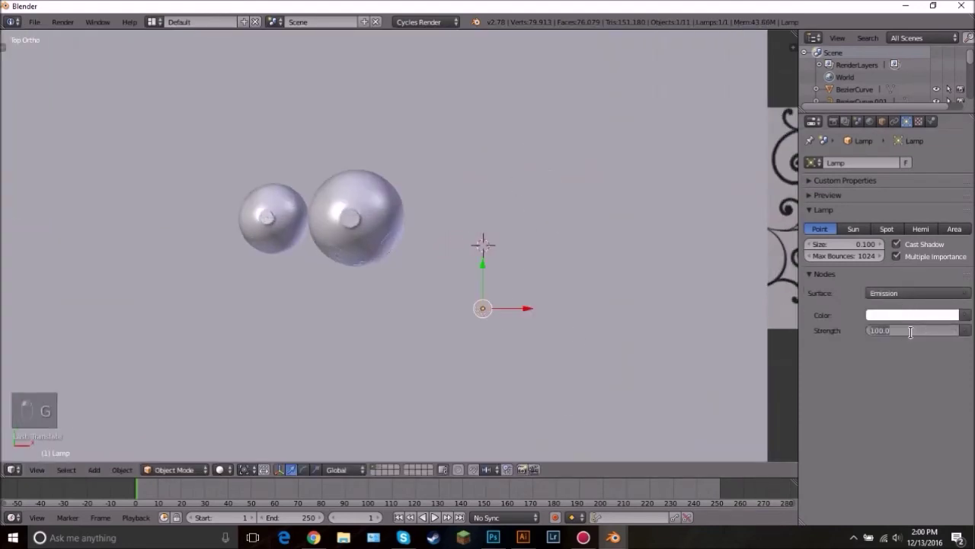
type("200")
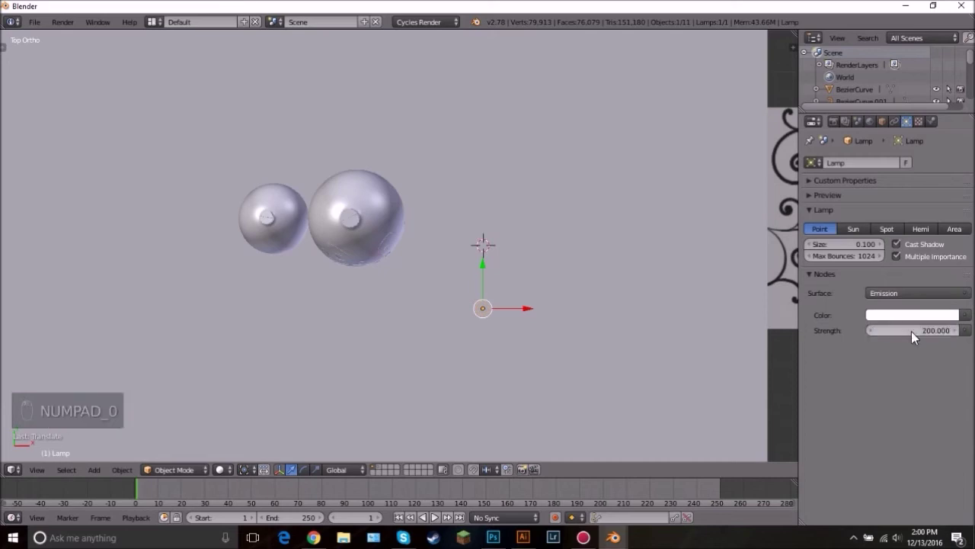
left_click(914, 315)
left_click_drag(890, 195, 890, 191)
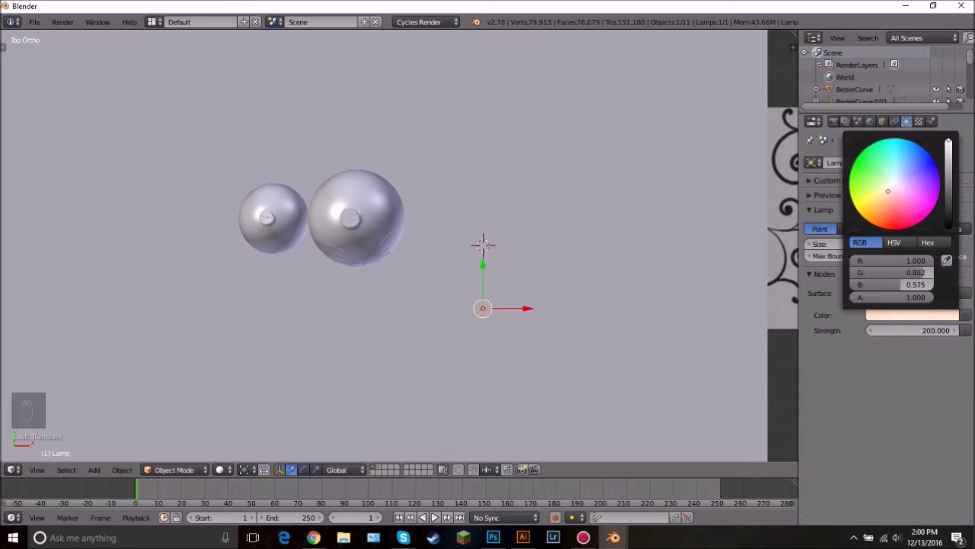
Step: Check the lighting in rendered shading and deepen the lamp's color to warm orange, about R 1.0, G 0.659, B 0.257
key("shift+z")
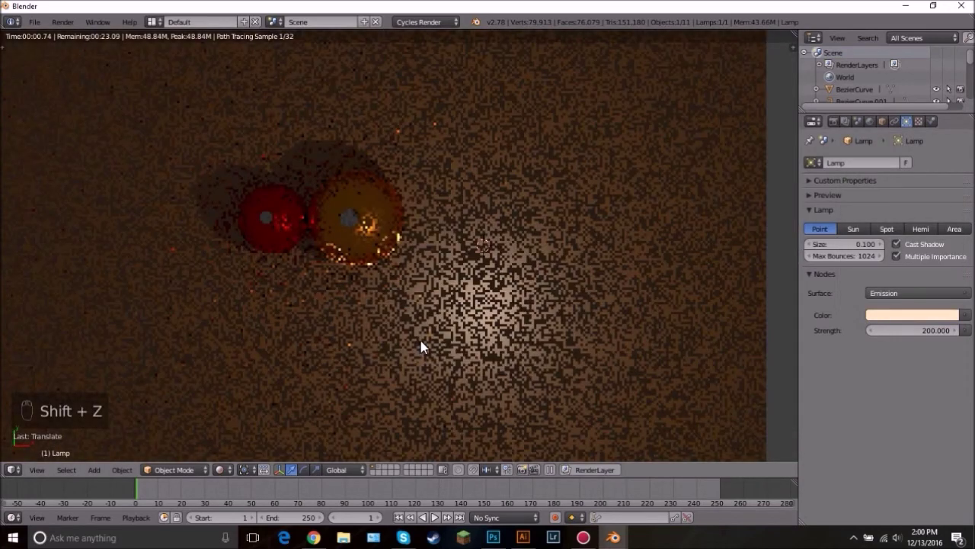
left_click(920, 315)
left_click_drag(893, 205, 882, 199)
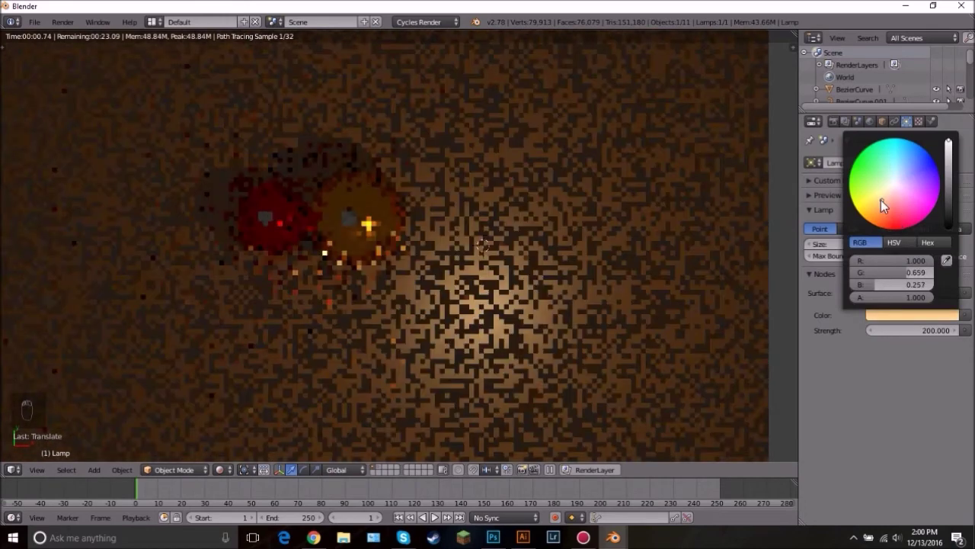
key("z")
key("z")
key("z")
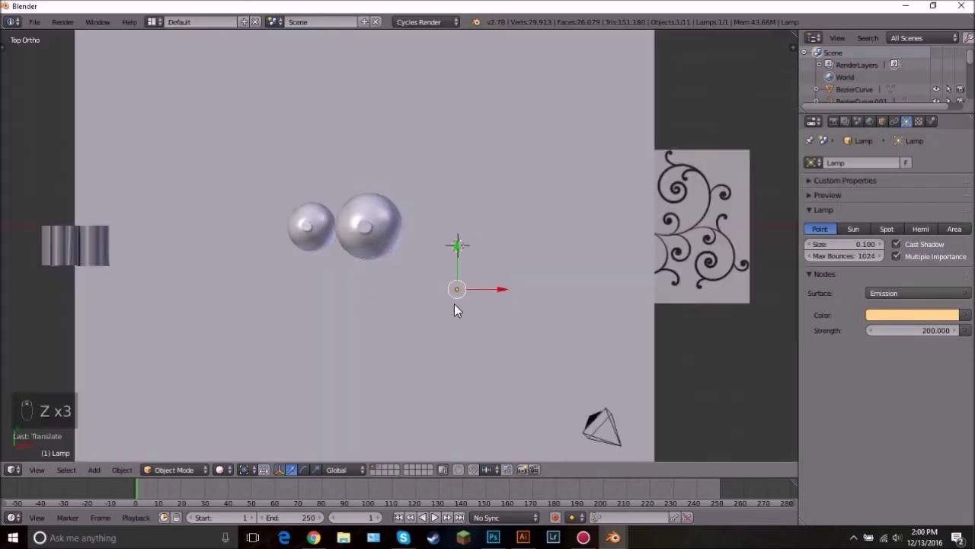
Step: Duplicate the lamp, place the copy behind the ornaments in top view, and adjust its height along Z in front view
key("shift+d")
left_click(424, 81)
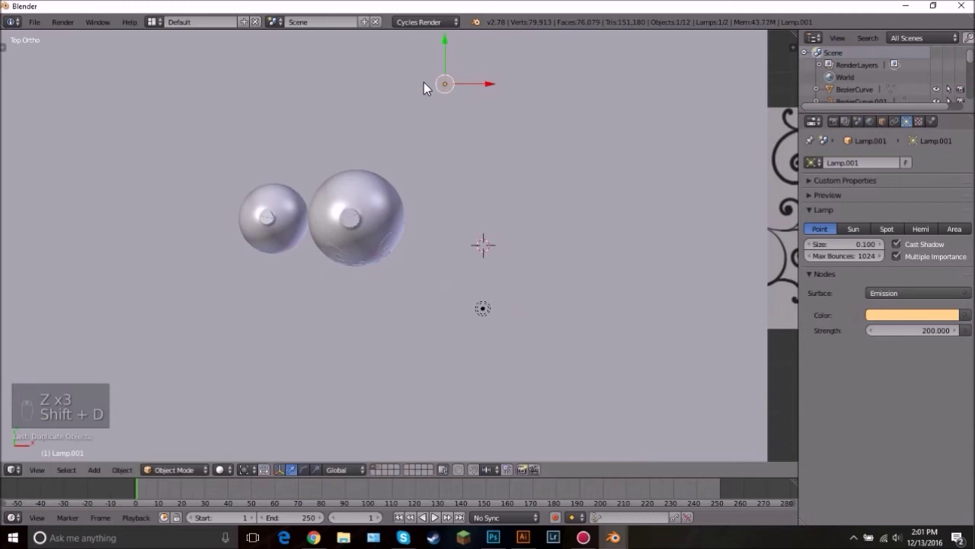
key("KP_1")
key("g")
key("z")
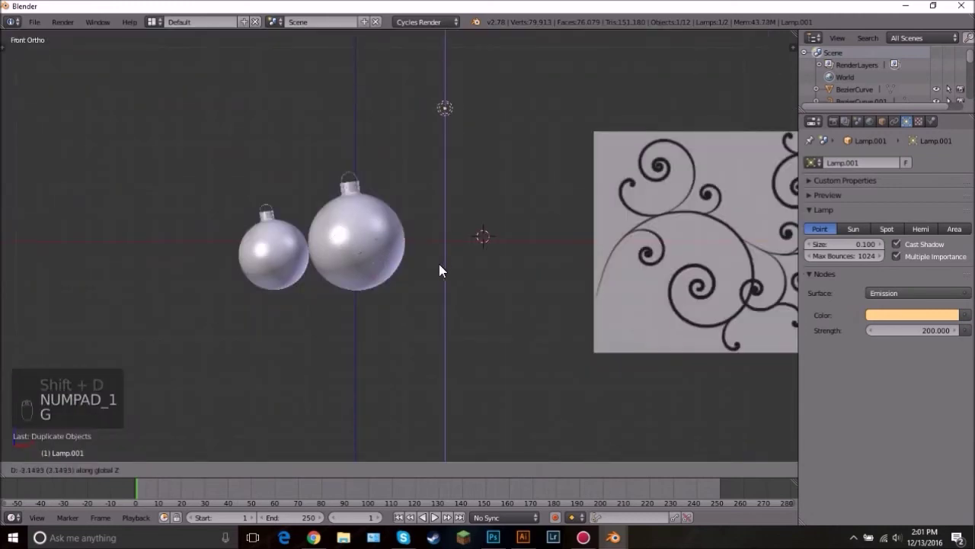
left_click(441, 269)
Step: Set the duplicated lamp's emission strength to 50 and lower it slightly along Z
left_click(921, 331)
type("50")
key("Return")
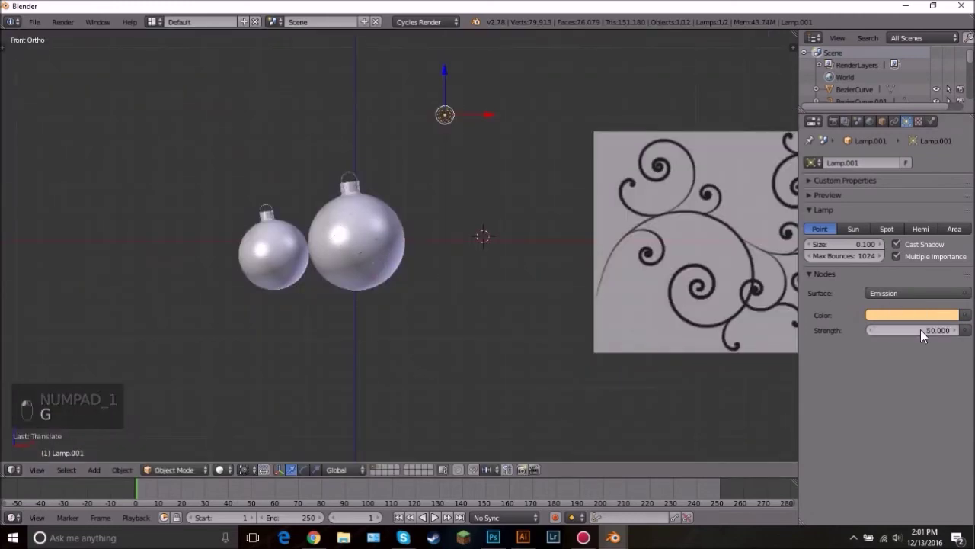
key("g")
key("z")
left_click(480, 101)
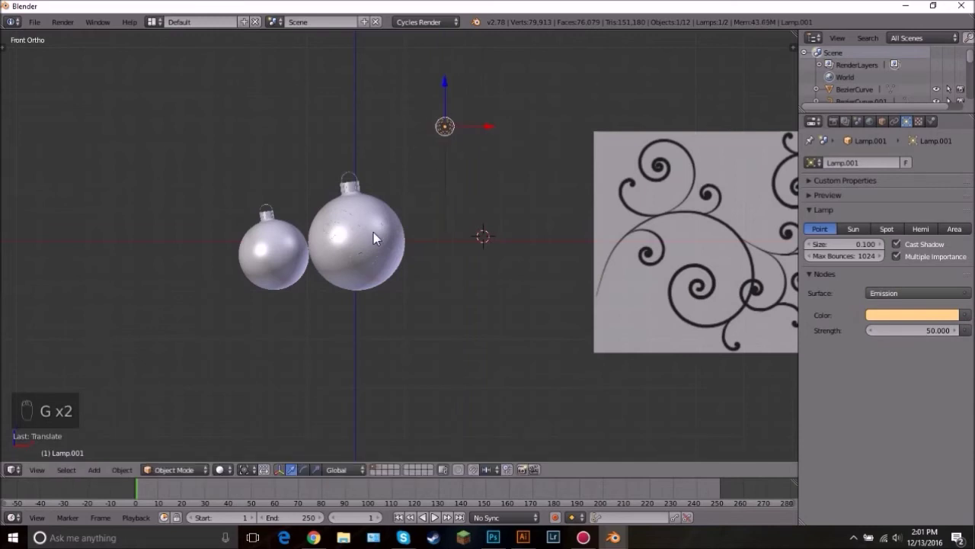
Step: Preview the lit ornaments and floor in rendered shading from an angled view, and return to solid shading
key("KP_0")
middle_click_drag(375, 231, 458, 238)
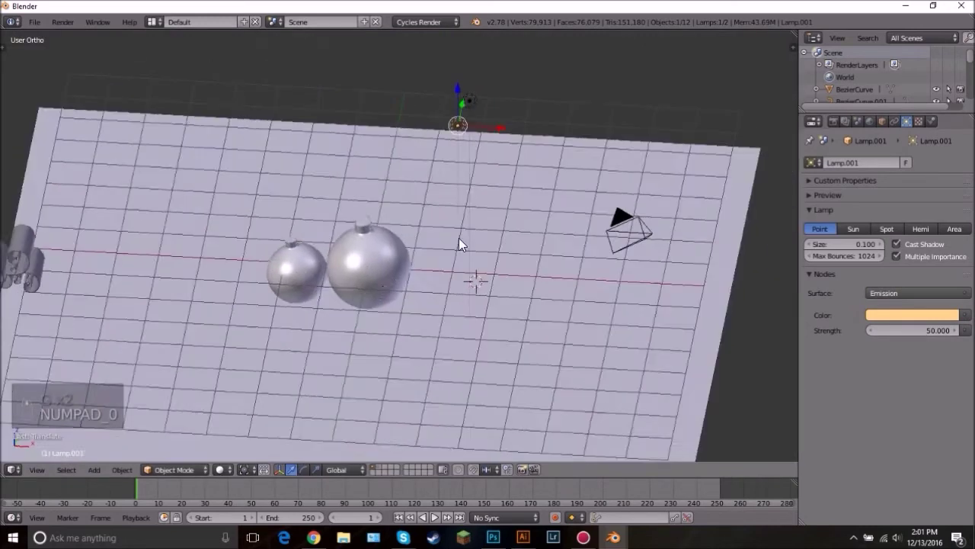
key("z")
key("shift+z")
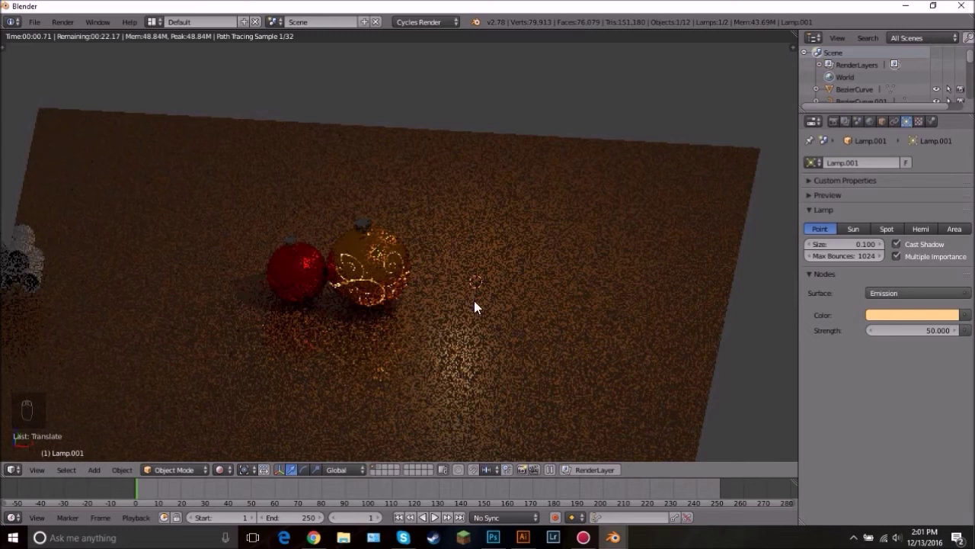
key("z")
key("z")
key("z")
Step: Align the camera to a front view of the two ornaments
scroll(416, 288, "down", 2)
scroll(416, 288, "up", 2)
middle_click_drag(416, 288, 474, 268)
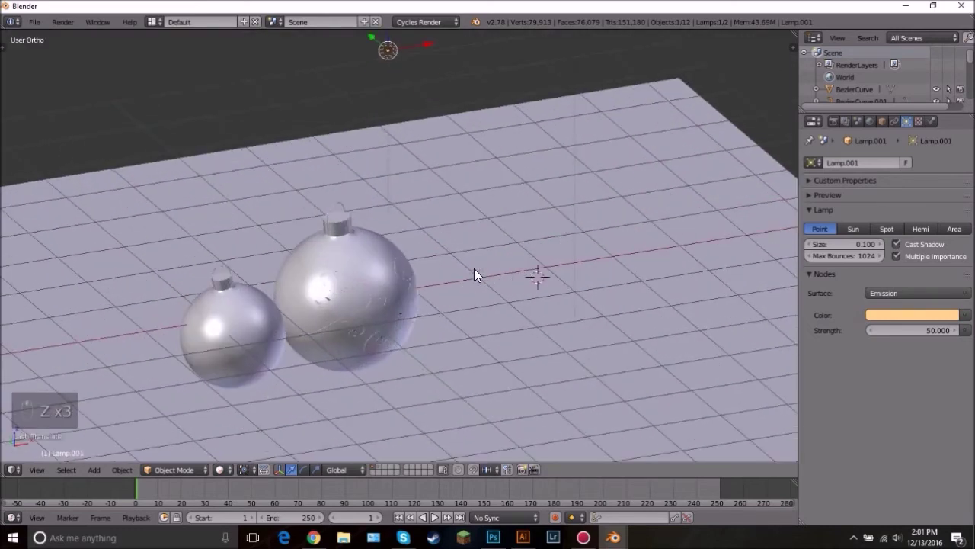
key("KP_1")
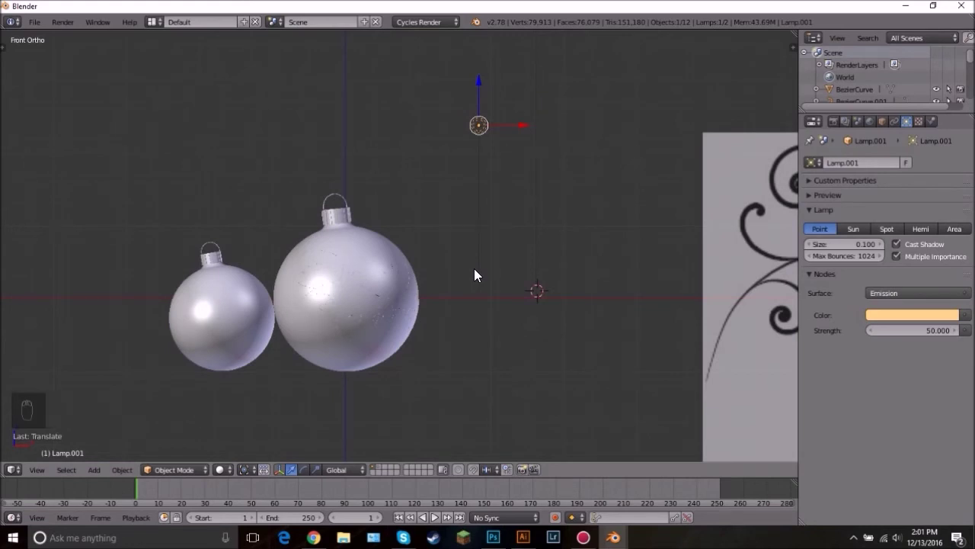
key("ctrl+alt+KP_0")
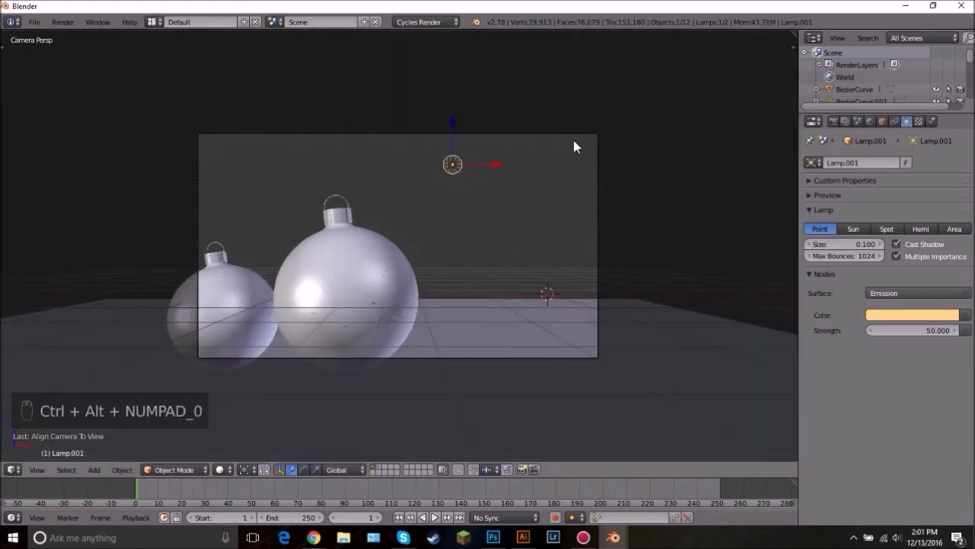
Step: Select the camera and reposition it so both ornaments fit inside the frame, pulling it back along its viewing axis
right_click(598, 277)
scroll(346, 160, "up", 3)
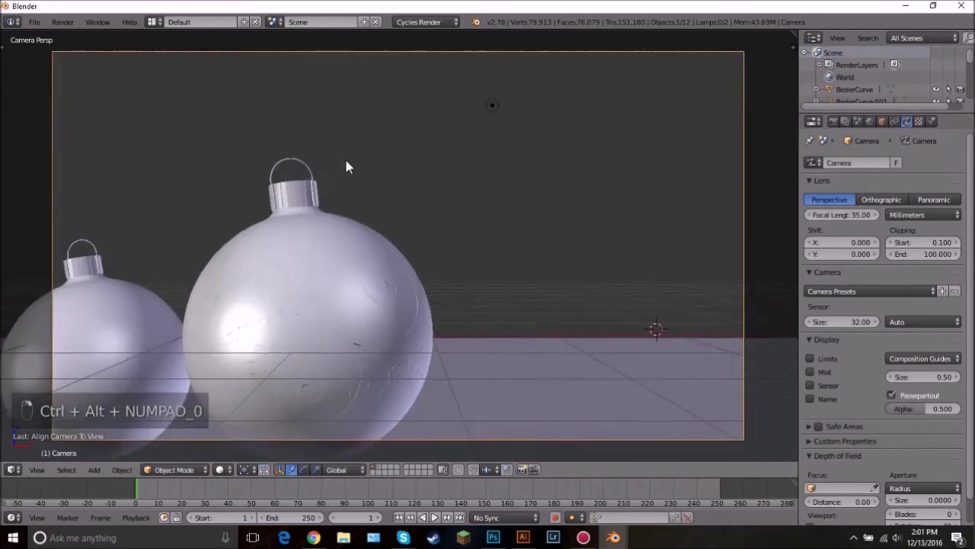
key("g")
left_click(381, 250)
key("g")
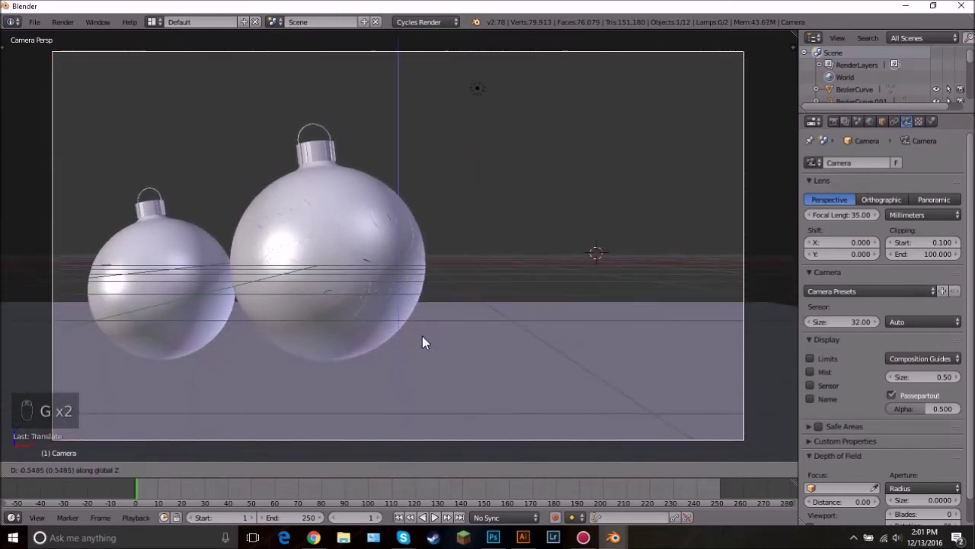
left_click(420, 338)
key("g")
left_click(391, 336)
key("g")
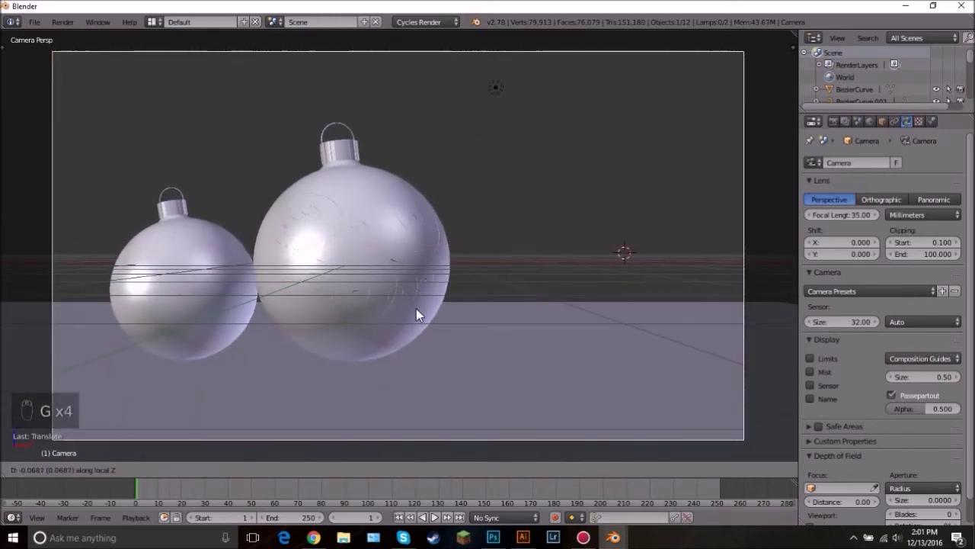
left_click(418, 297)
Step: Fine-tune the camera's height, distance and sideways position so both ornaments fill the frame with the small one near its edge
scroll(424, 302, "down", 3)
scroll(424, 300, "up", 3)
key("g")
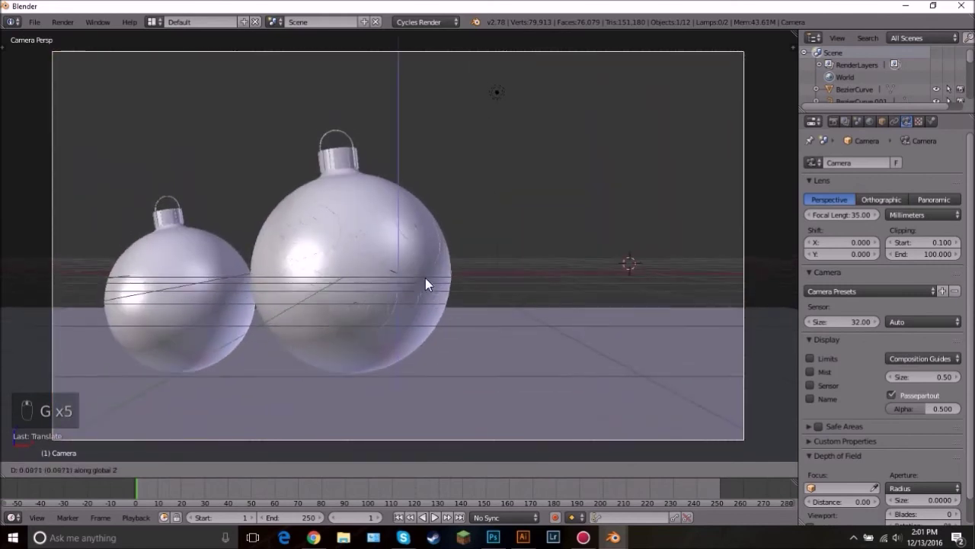
left_click(438, 340)
key("g")
left_click(440, 318)
key("g")
key("y")
left_click(438, 255)
key("g")
key("z")
key("g")
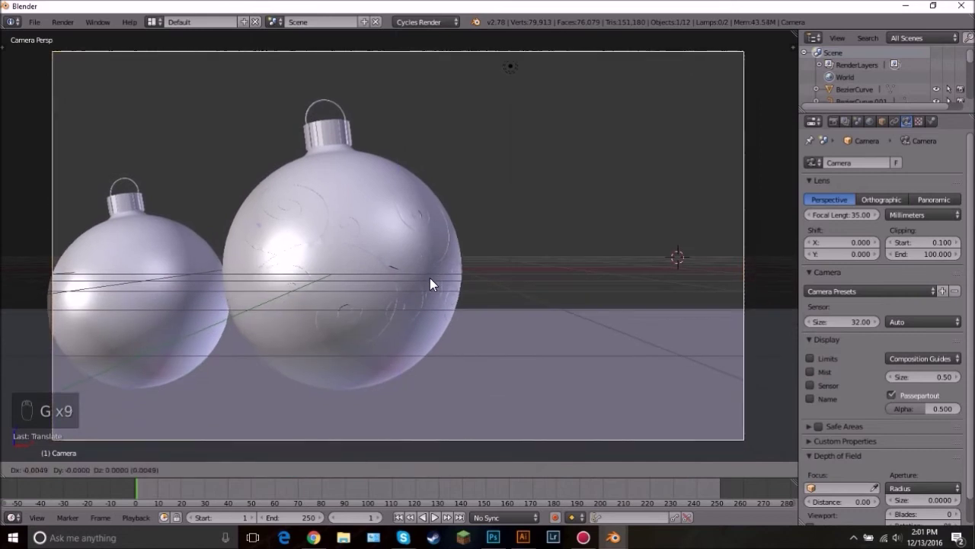
left_click(411, 281)
Step: Move the floor plane along the Y axis so it extends farther behind the ornaments
scroll(421, 294, "down", 5)
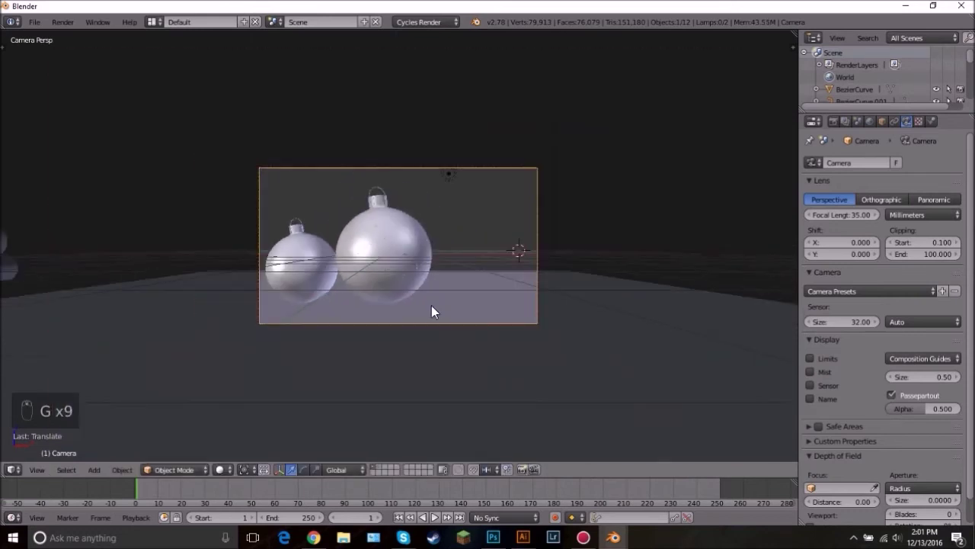
right_click(472, 363)
scroll(412, 307, "down", 2)
key("g")
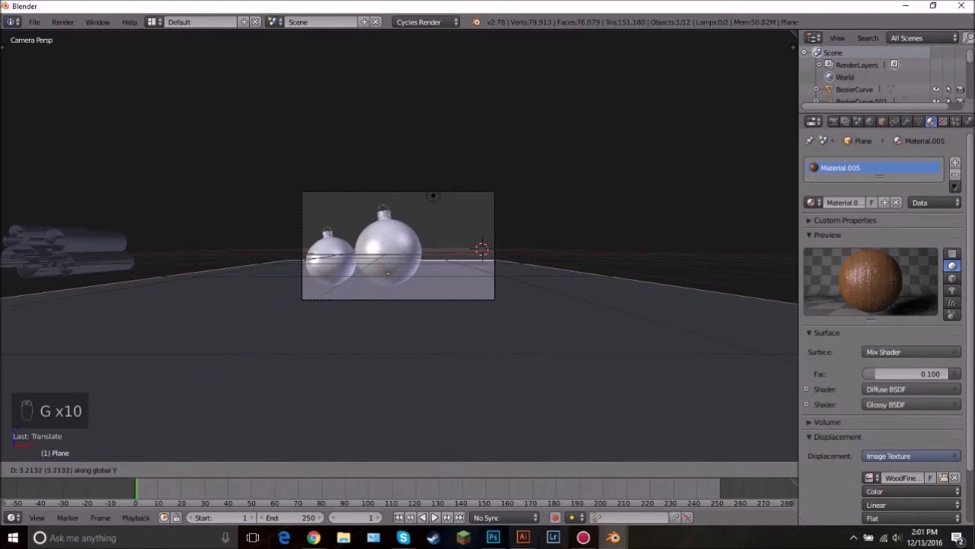
left_click(516, 79)
scroll(472, 244, "up", 6)
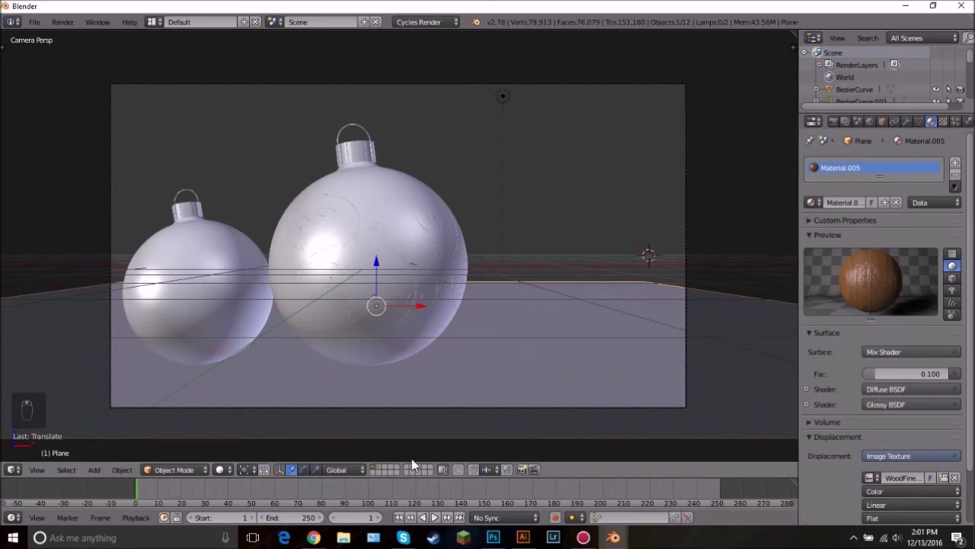
Step: Switch the viewport to textured shading and view the wood floor from an angle above
left_click(227, 473)
left_click(242, 415)
mouse_move(524, 295)
middle_mouse_down()
mouse_move(564, 305)
mouse_move(507, 387)
middle_mouse_up()
scroll(551, 327, "down", 3)
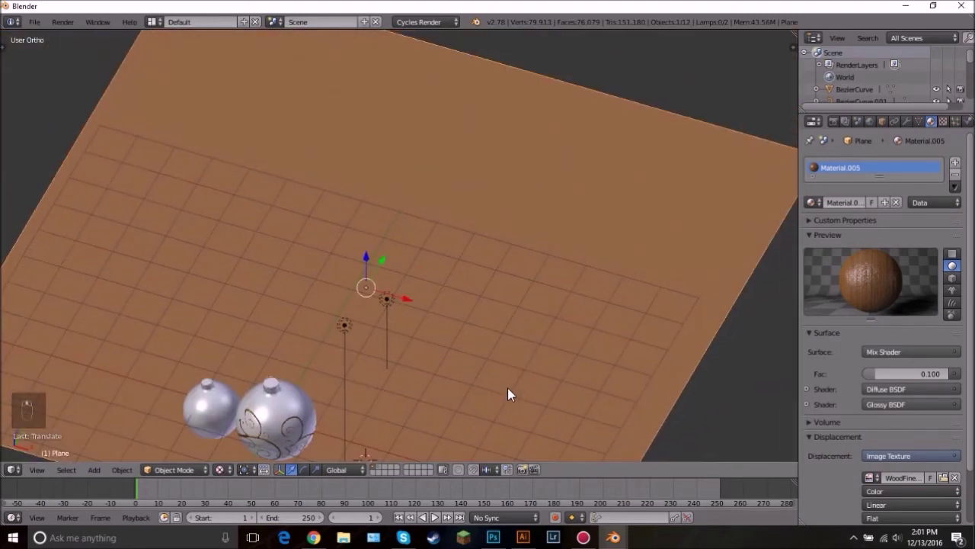
Step: Split off a UV/Image Editor beside the 3D view and enter Edit Mode on the floor plane
left_click_drag(796, 31, 529, 107)
left_click(543, 469)
left_click(602, 375)
key("Tab")
scroll(690, 265, "down", 7)
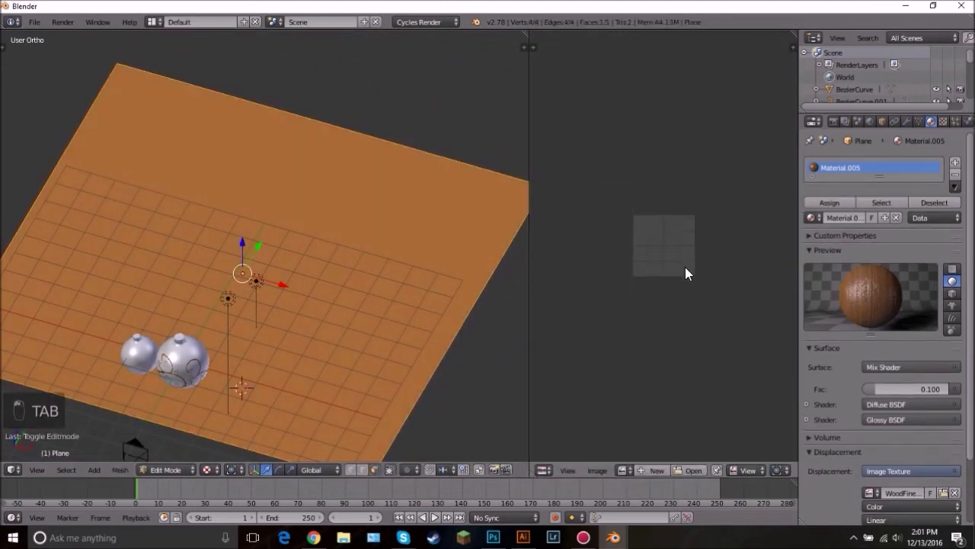
Step: Select all of the floor plane's geometry
key("a")
key("a")
key("a")
key("a")
key("a")
scroll(711, 281, "up", 7)
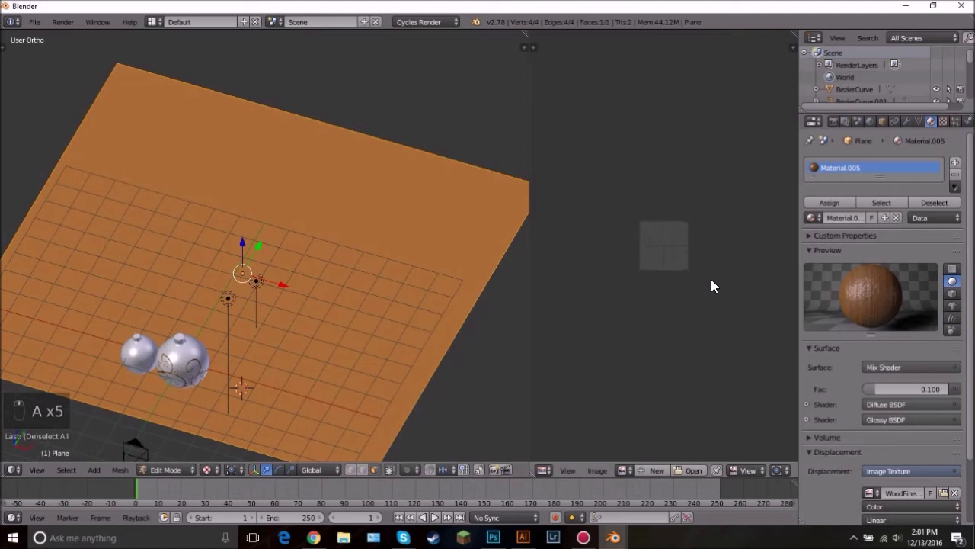
Step: Unwrap the floor plane and scale up its UVs so the wood grain tiles more finely, and return to Object Mode
key("u")
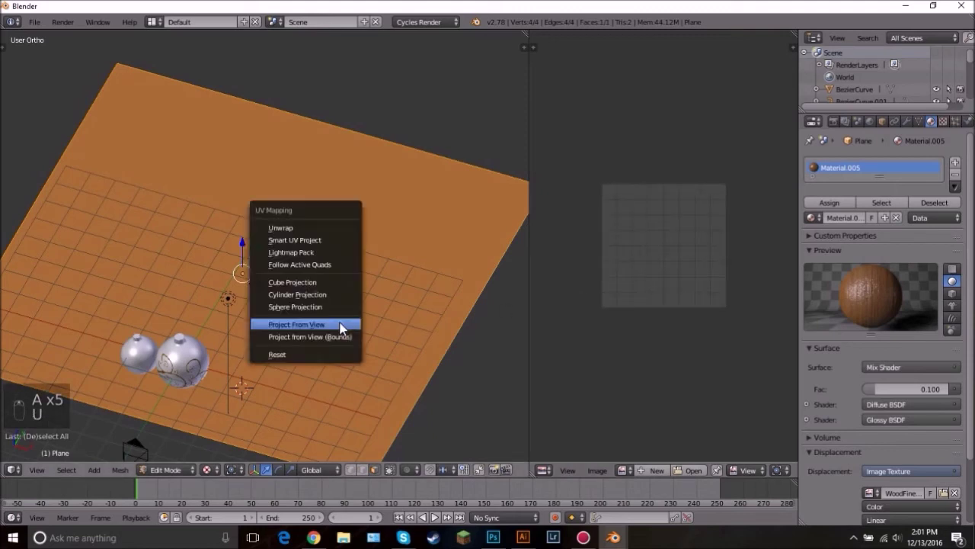
left_click(279, 226)
key("s")
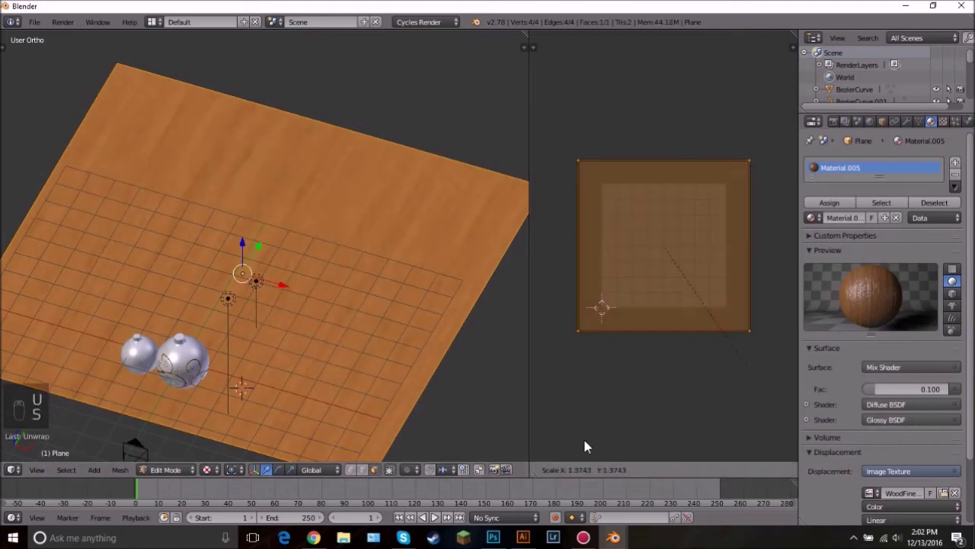
left_click(729, 92)
key("Tab")
scroll(290, 268, "up", 5)
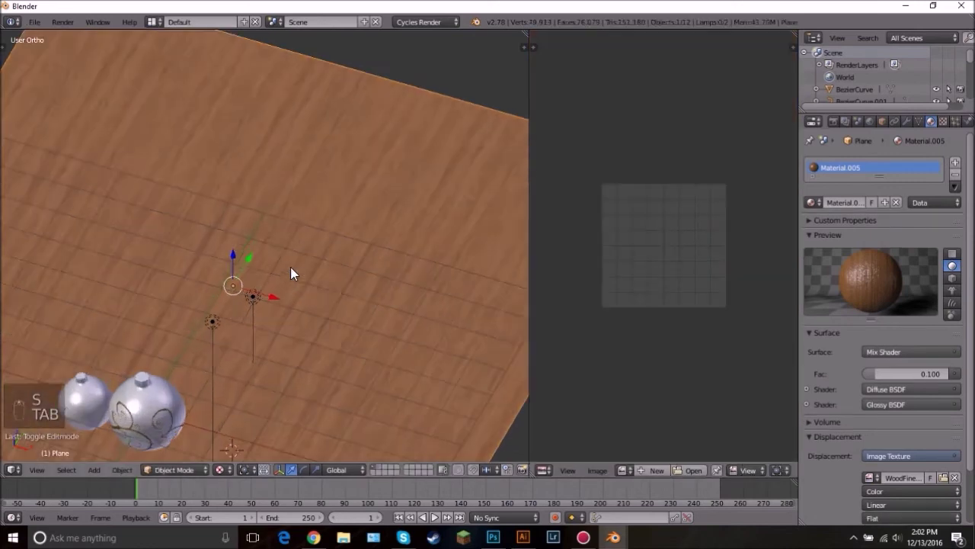
scroll(272, 267, "down", 3)
scroll(755, 252, "down", 2)
mouse_move(277, 258)
middle_mouse_down()
mouse_move(246, 251)
mouse_move(369, 266)
mouse_move(353, 274)
mouse_move(271, 258)
middle_mouse_up()
Step: Rescale the floor plane's UVs once more while looking through the camera, and close the UV/Image Editor
key("KP_0")
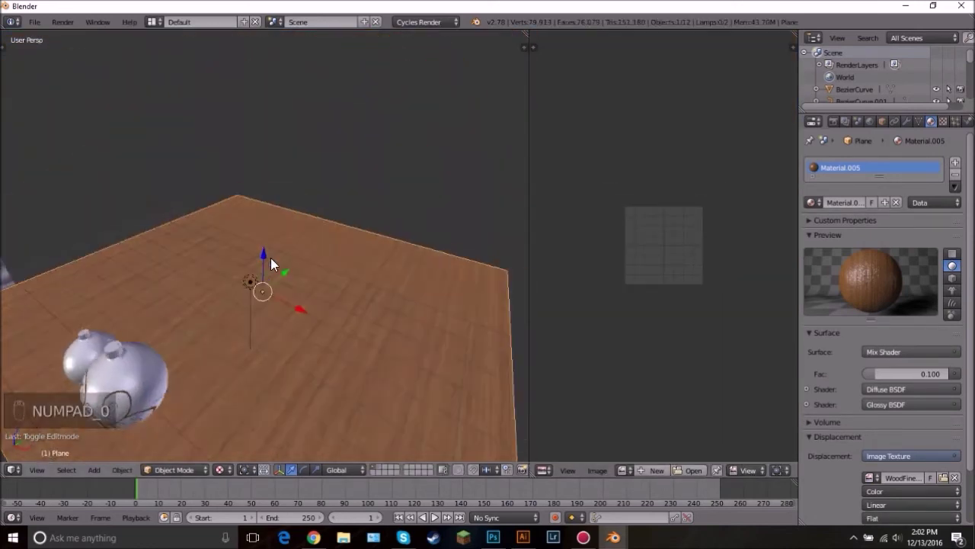
scroll(307, 307, "up", 5)
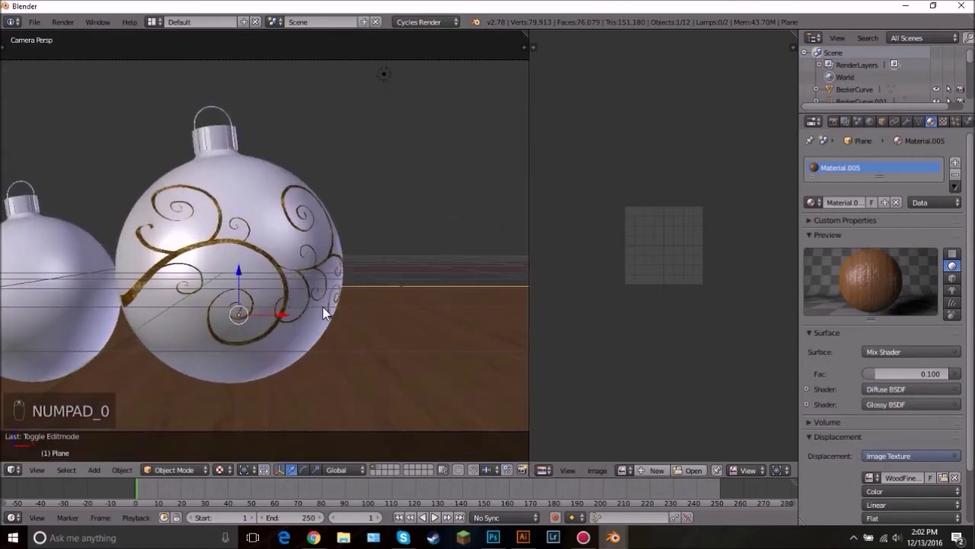
key("Tab")
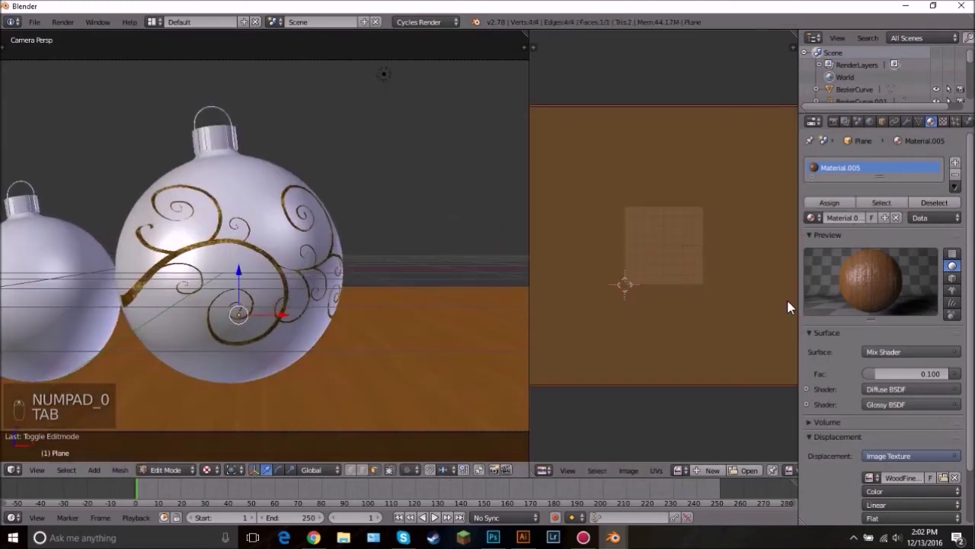
key("s")
left_click(733, 339)
key("Tab")
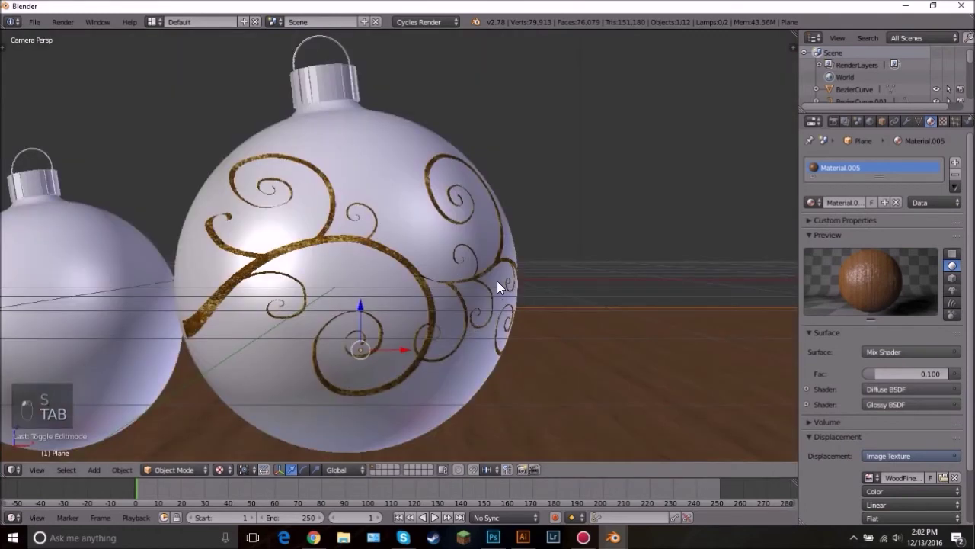
Step: Preview the ornaments and wood floor through the camera in rendered shading
key("shift+z")
scroll(497, 280, "up", 2)
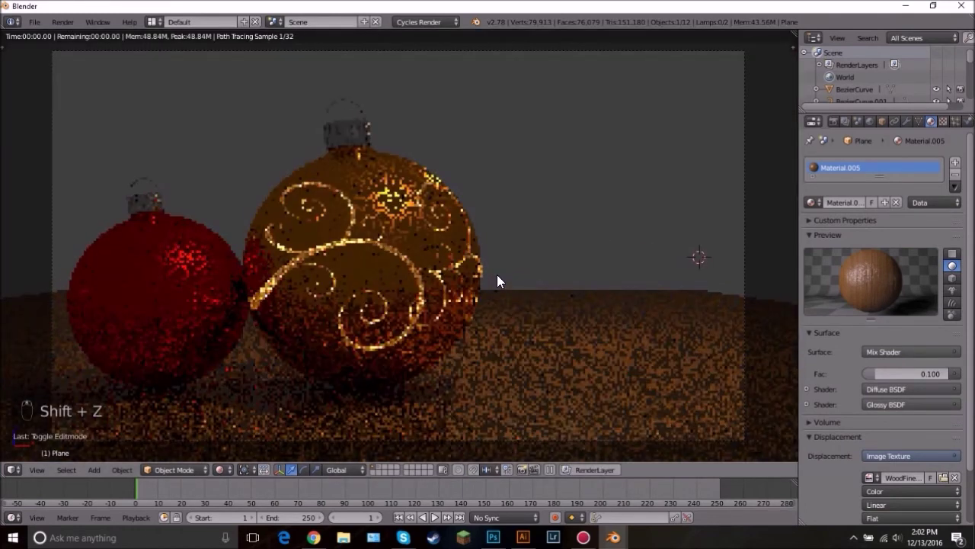
scroll(497, 275, "down", 2)
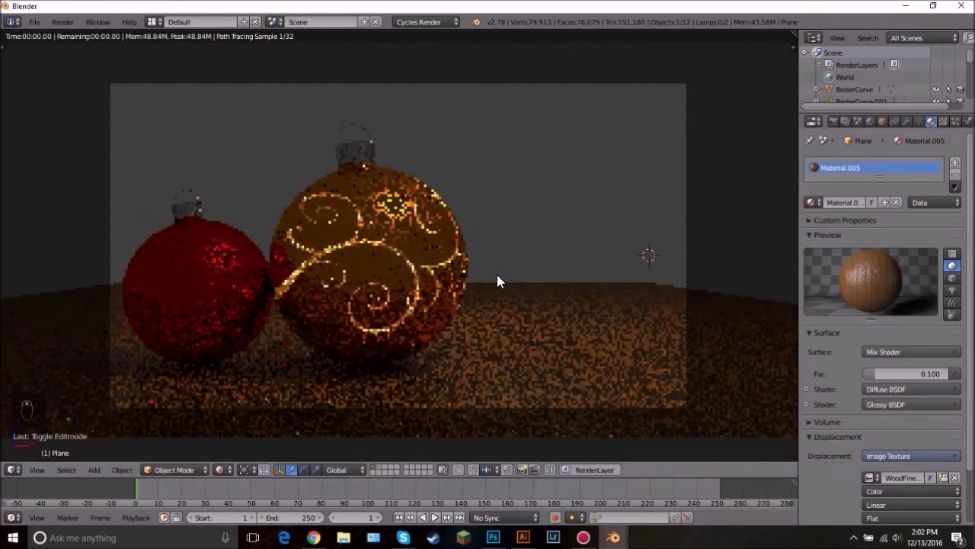
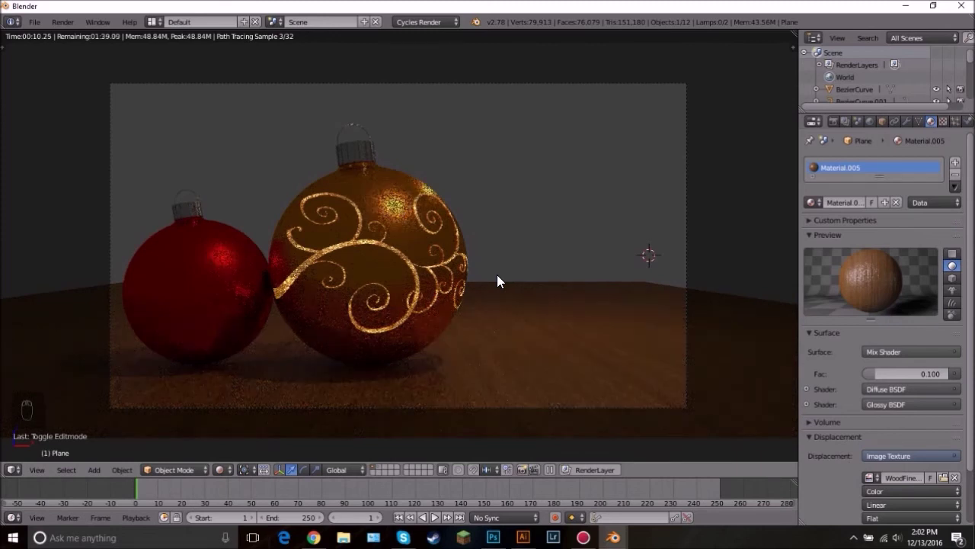
Step: Switch to Chrome and browse the "christmas room" image results for a background photo, enlarging a warm-lit fireplace and tree picture
left_click(314, 538)
left_click(207, 9)
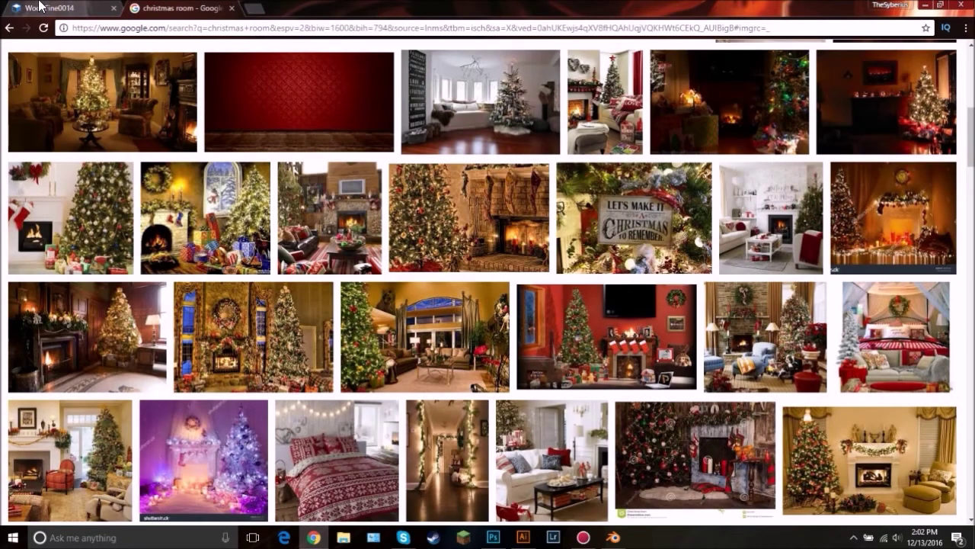
left_click(69, 9)
left_click(183, 8)
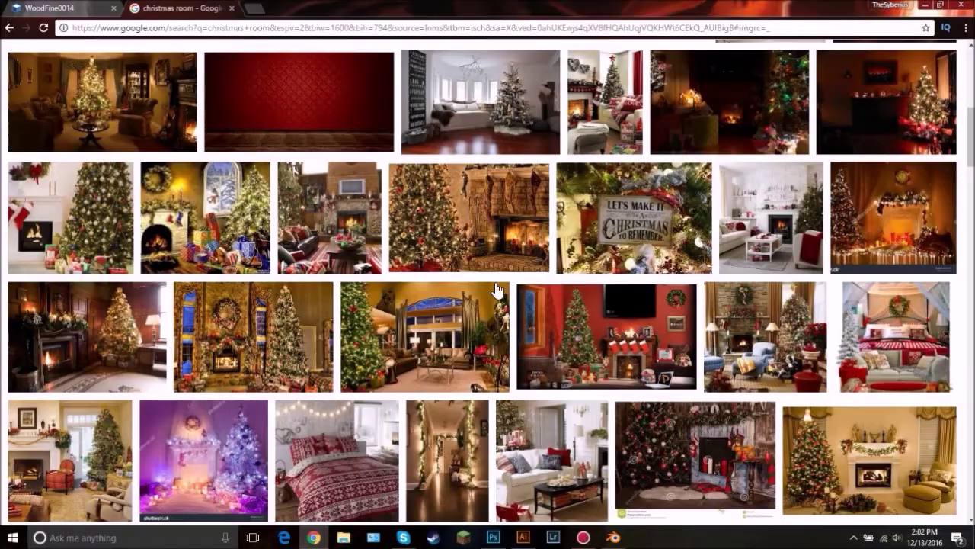
scroll(517, 304, "up", 4)
scroll(517, 304, "up", 2)
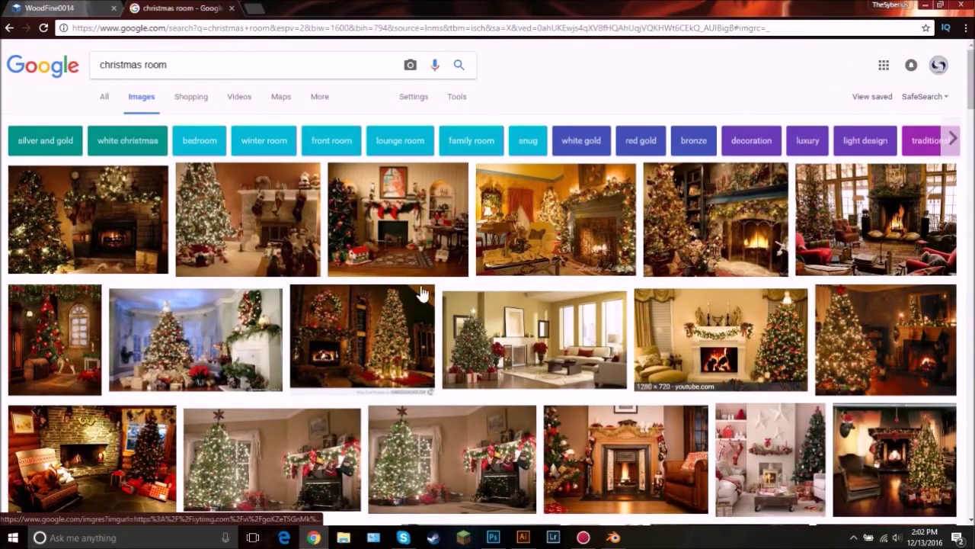
scroll(314, 400, "down", 5)
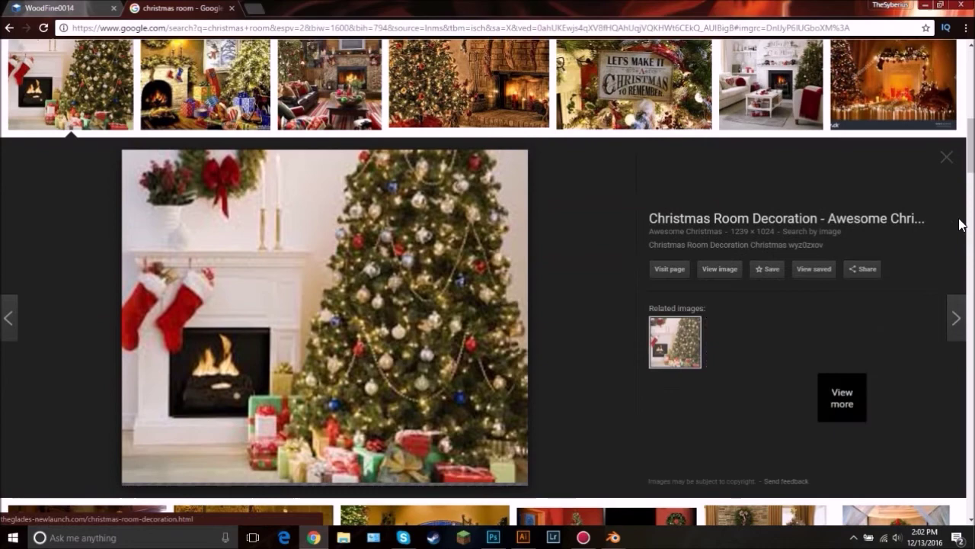
left_click(943, 159)
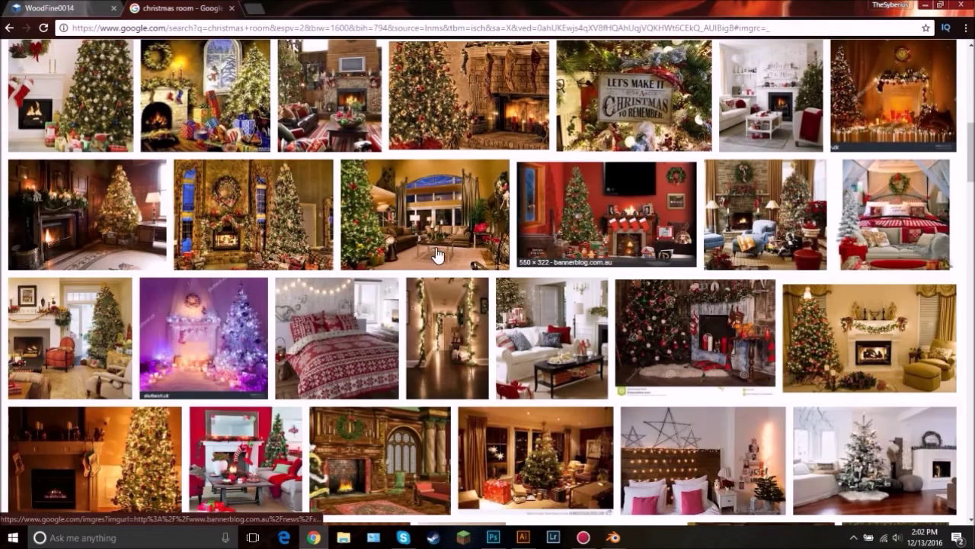
scroll(305, 275, "down", 2)
left_click(126, 344)
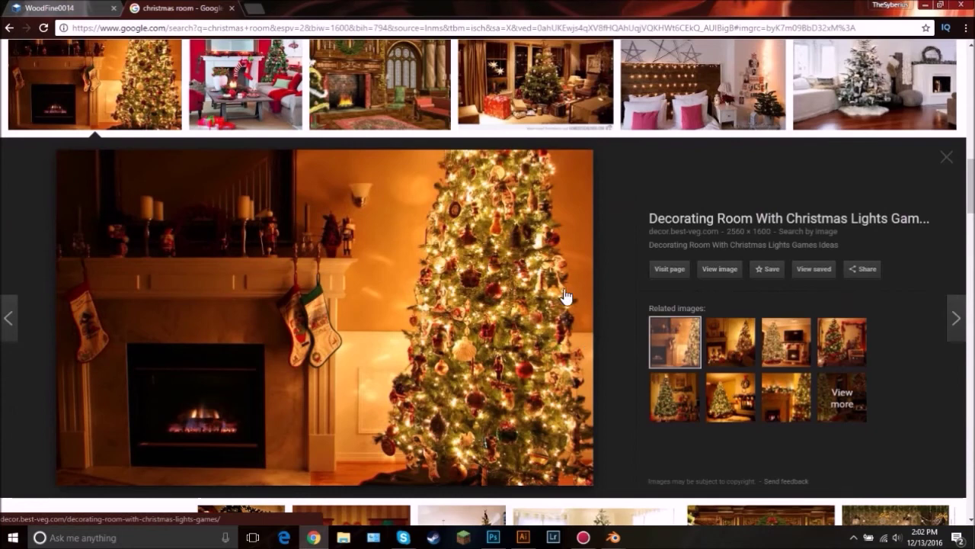
left_click(947, 160)
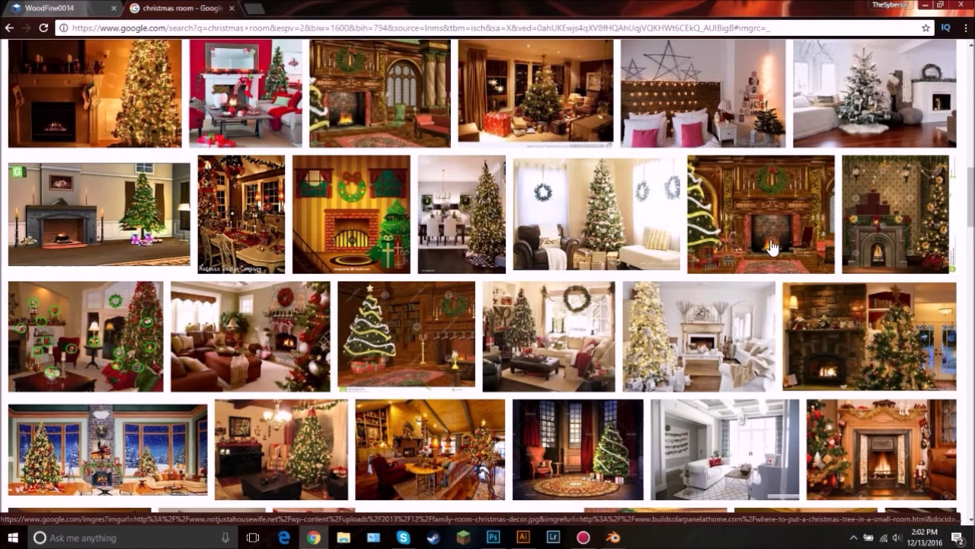
Step: Switch back to Blender, return to solid shading, deselect everything and view the scene from an angle above
mouse_move(614, 536)
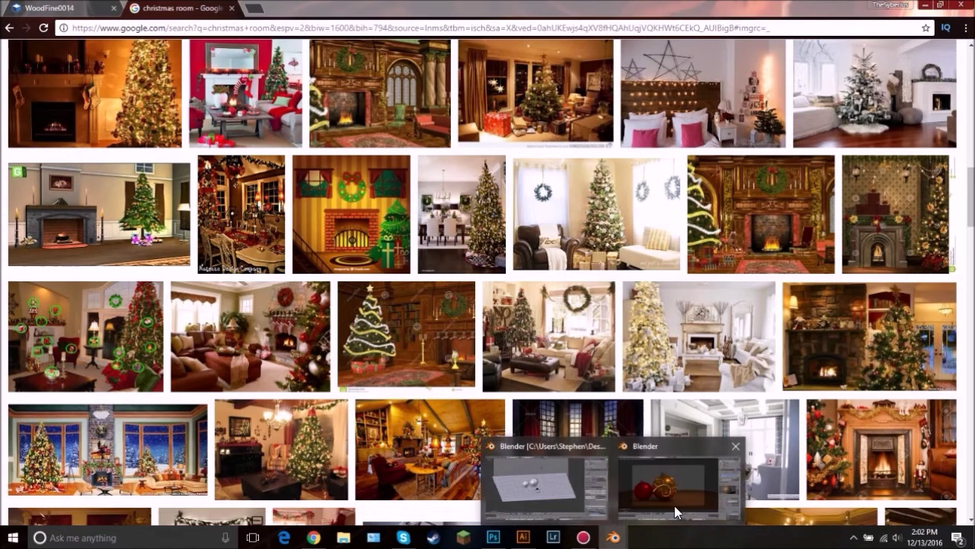
left_click(617, 490)
key("z")
key("z")
key("z")
key("a")
mouse_move(467, 261)
middle_mouse_down()
mouse_move(440, 300)
mouse_move(496, 166)
mouse_move(479, 257)
middle_mouse_up()
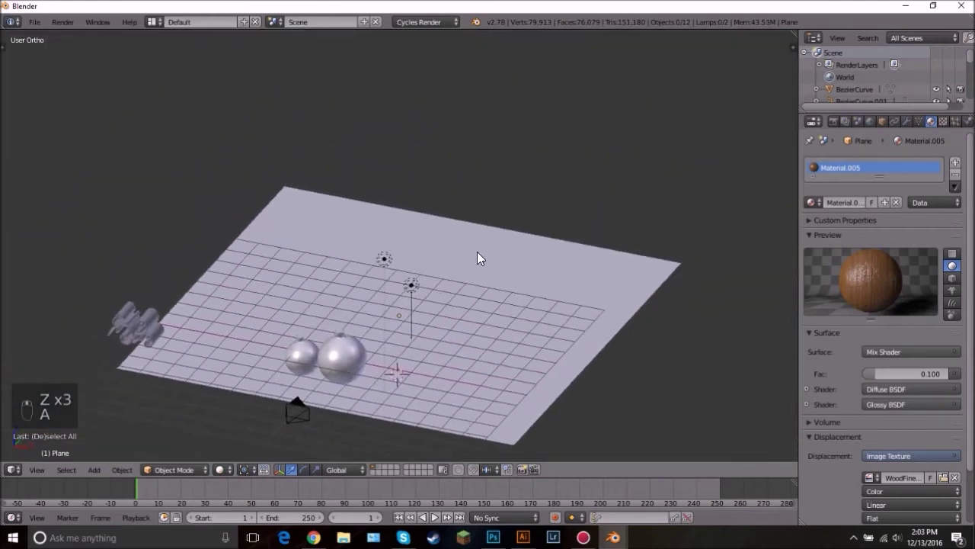
scroll(477, 258, "up", 3)
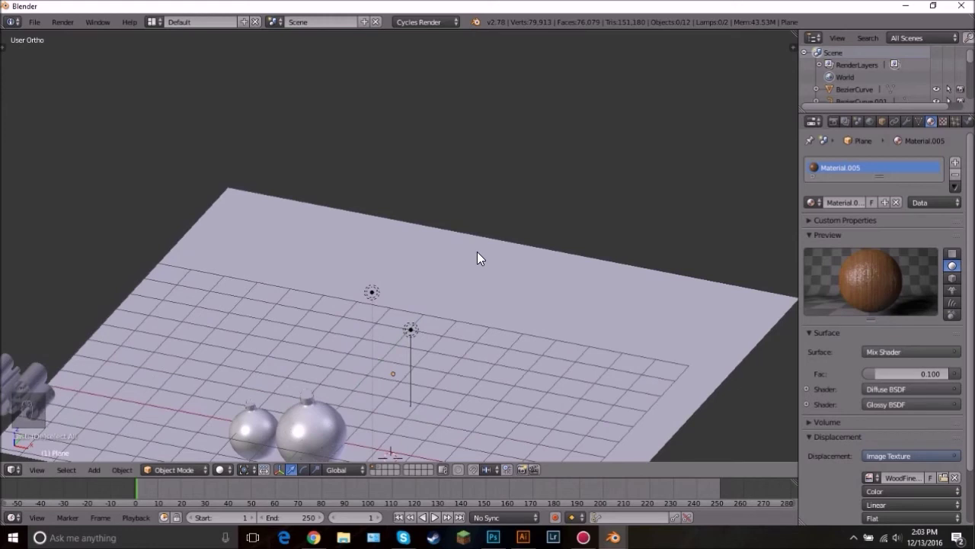
Step: Search the add-ons in User Preferences for "images" and check that Import Images as Planes is enabled
key("ctrl+alt+u")
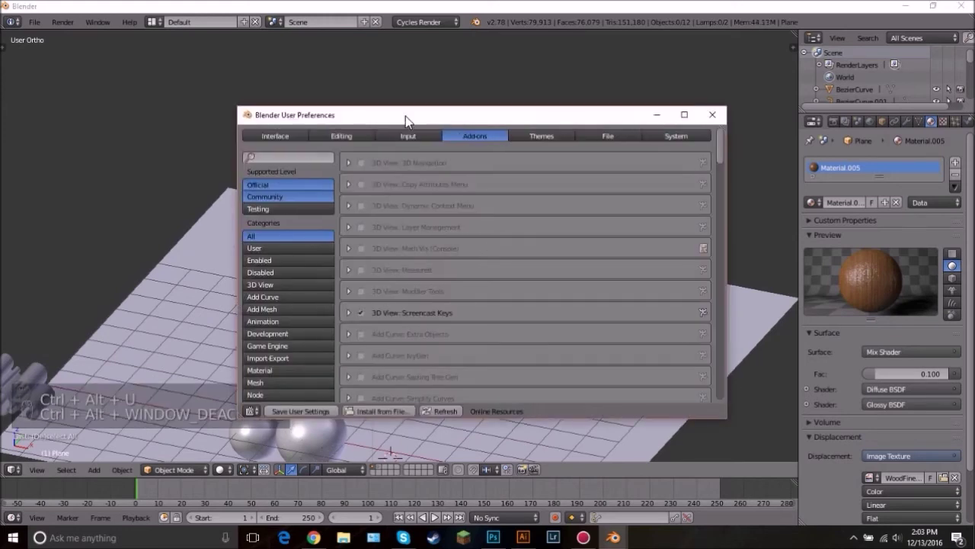
left_click(277, 155)
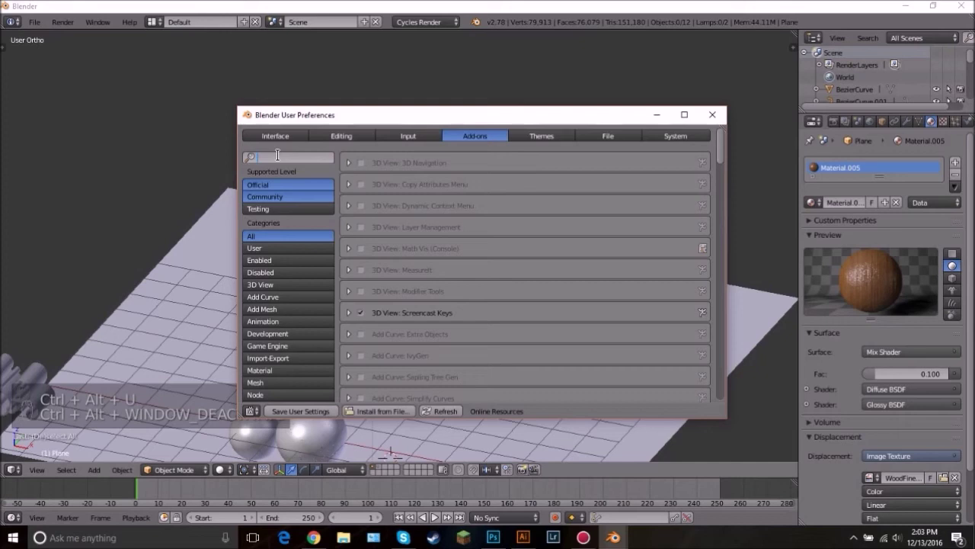
type("images")
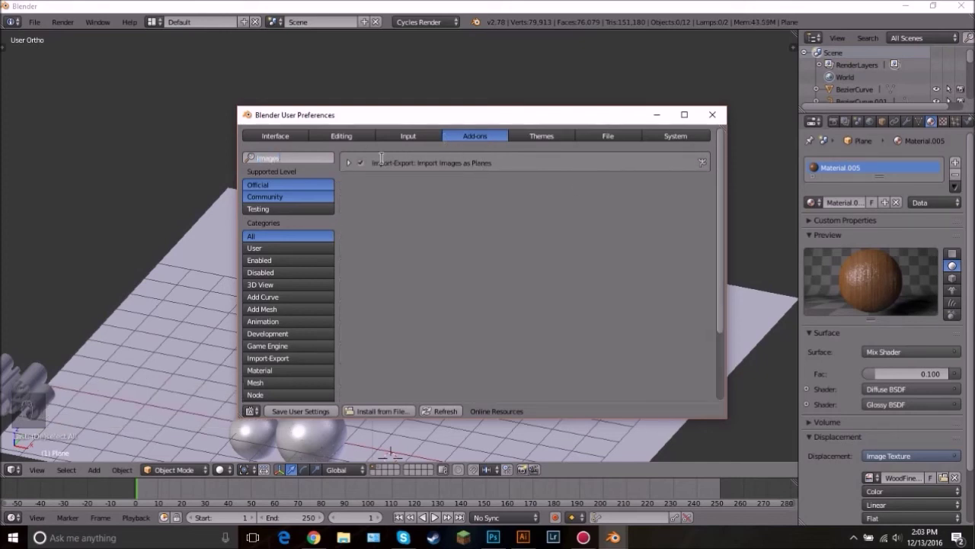
left_click(713, 113)
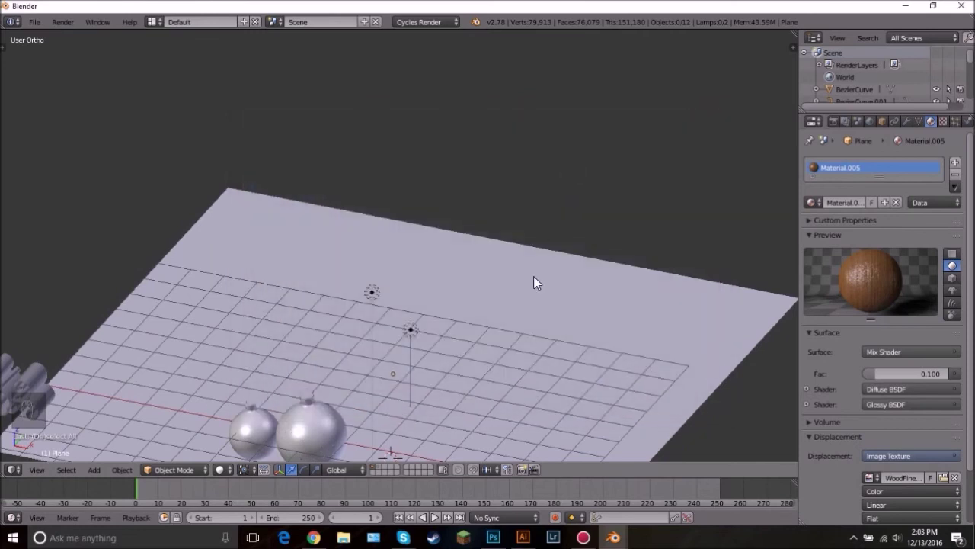
Step: Import Living Room.jpg as an image plane near the back edge of the floor
key("shift+a")
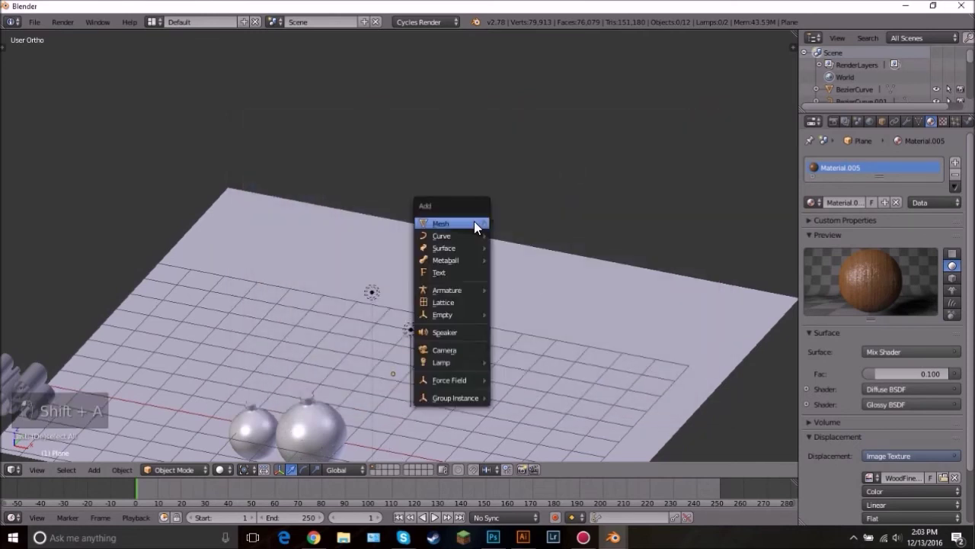
mouse_move(474, 222)
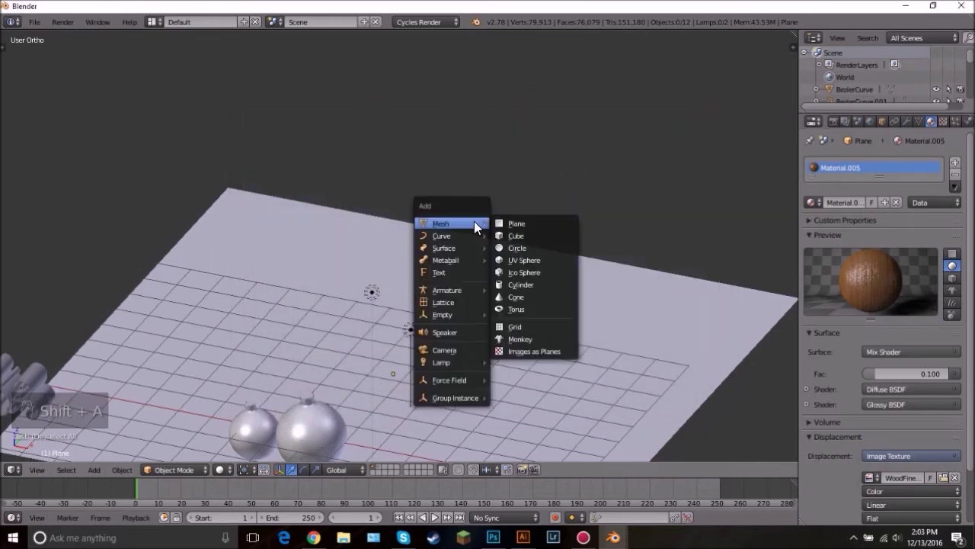
left_click(551, 352)
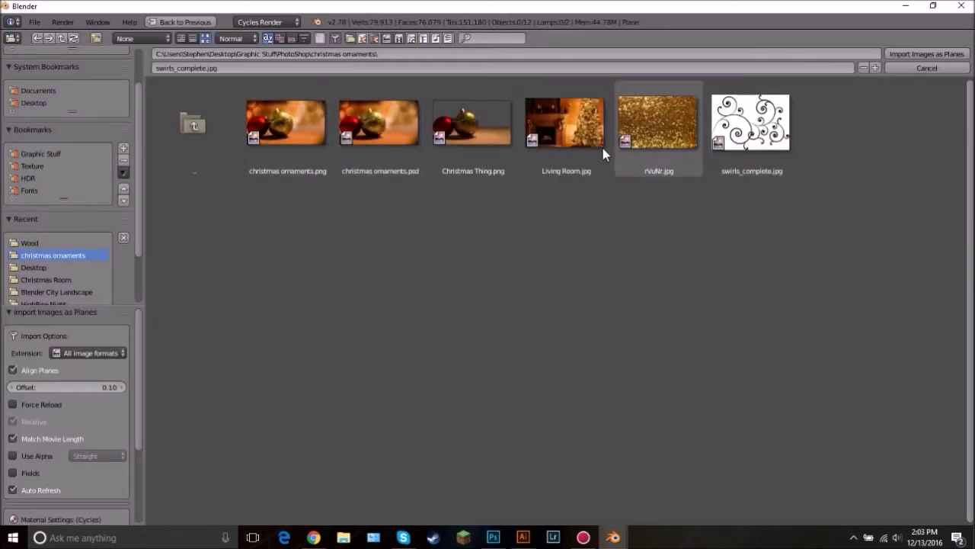
left_click(576, 150)
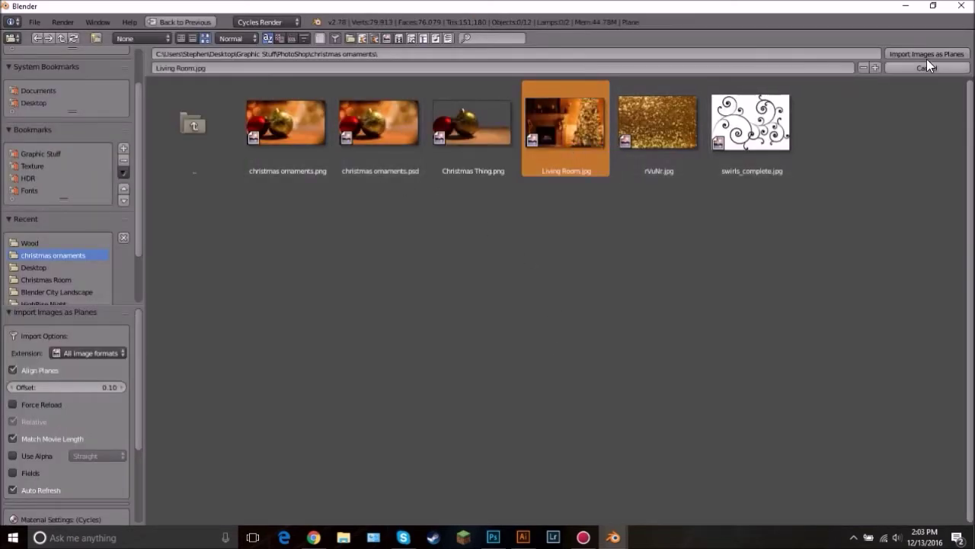
left_click(927, 54)
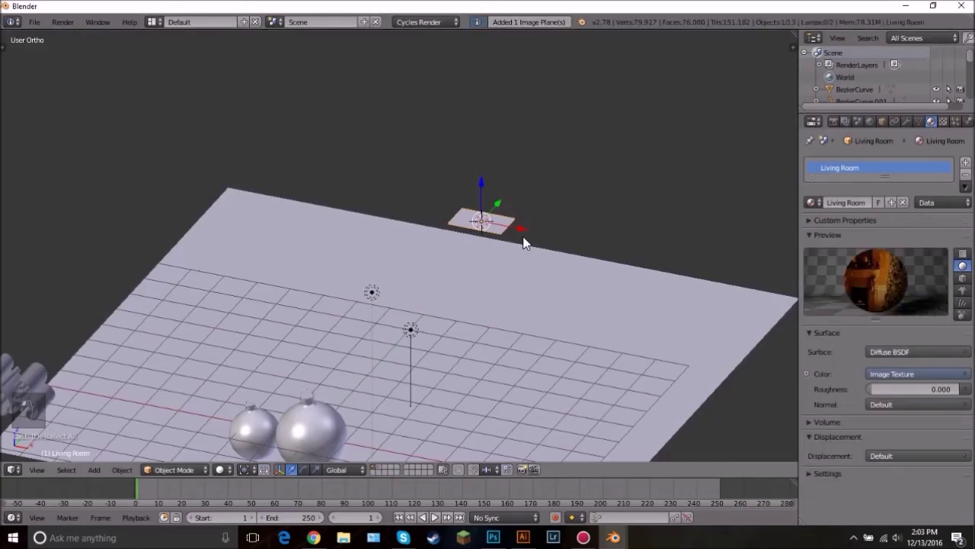
Step: Rotate the Living Room plane 90 degrees about X to stand upright and scale it up to backdrop size
scroll(524, 243, "up", 2)
type("rx90")
key("Return")
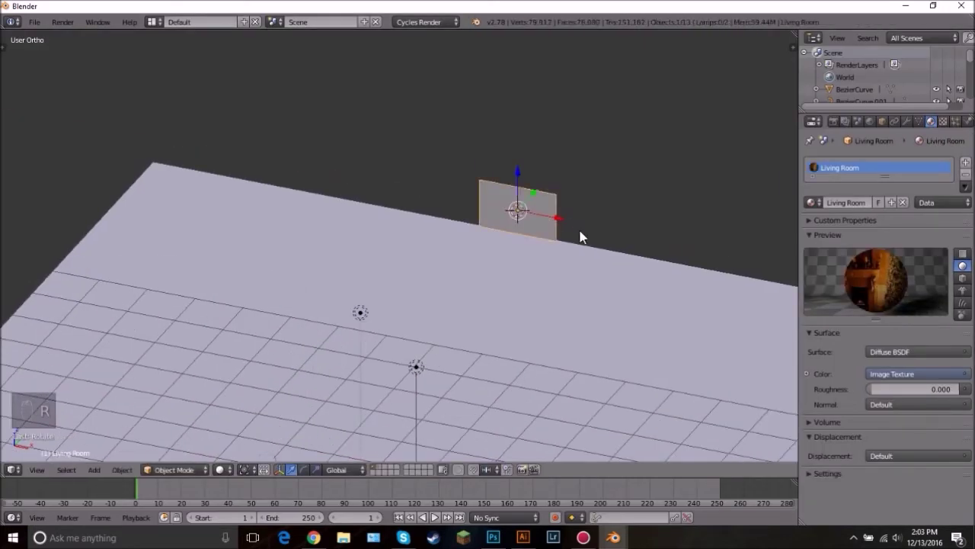
key("s")
left_click(256, 253)
scroll(601, 309, "down", 5)
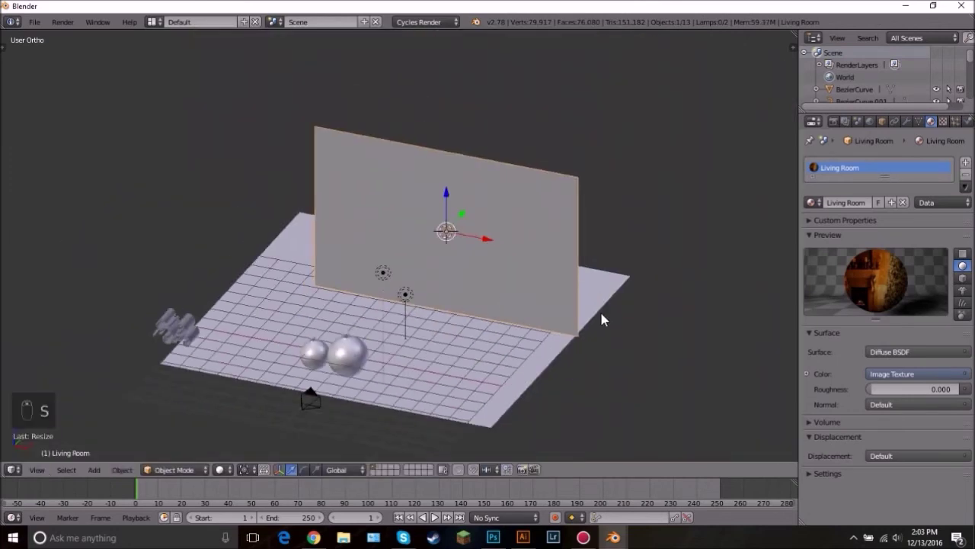
Step: Look through the camera in textured shading and lower the Living Room plane behind the ornaments
key("KP_0")
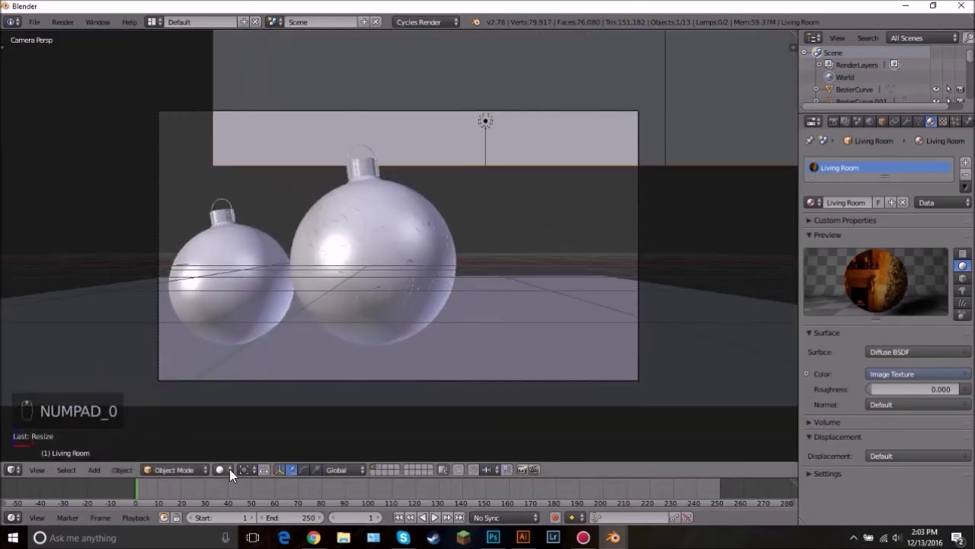
left_click(230, 469)
left_click(257, 413)
key("g")
left_click(665, 282)
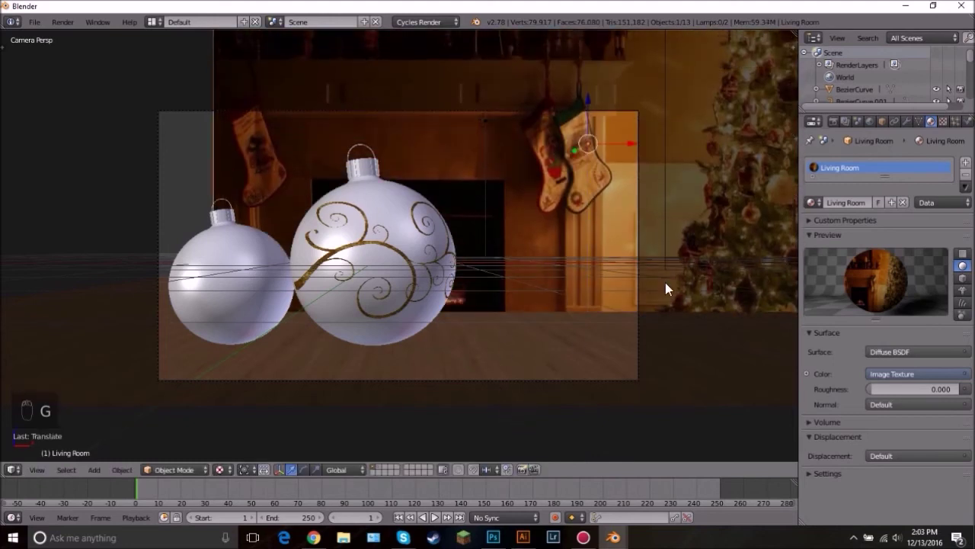
Step: Shift the Living Room plane along X to bring the tree into frame, and move it farther back along Y
key("g")
key("x")
left_click(583, 213)
key("g")
key("y")
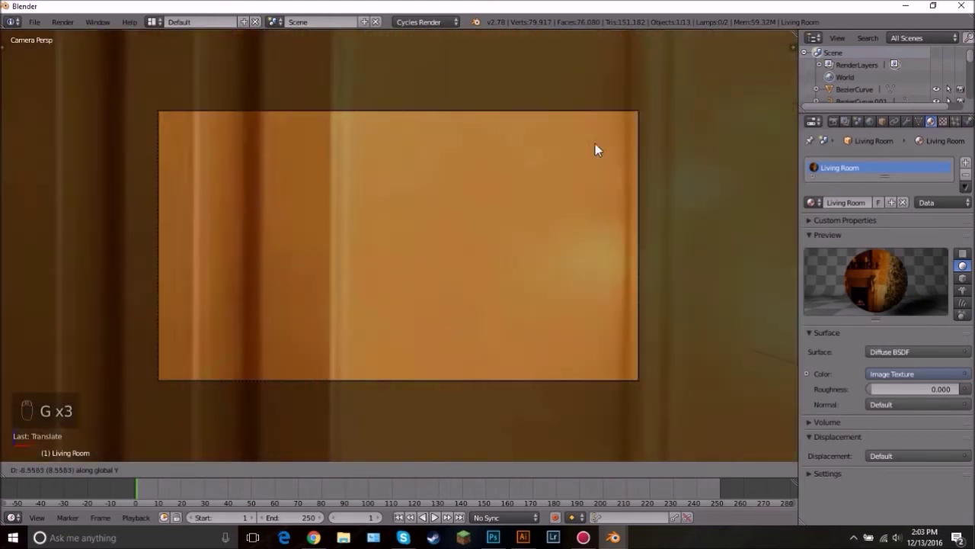
left_click(583, 300)
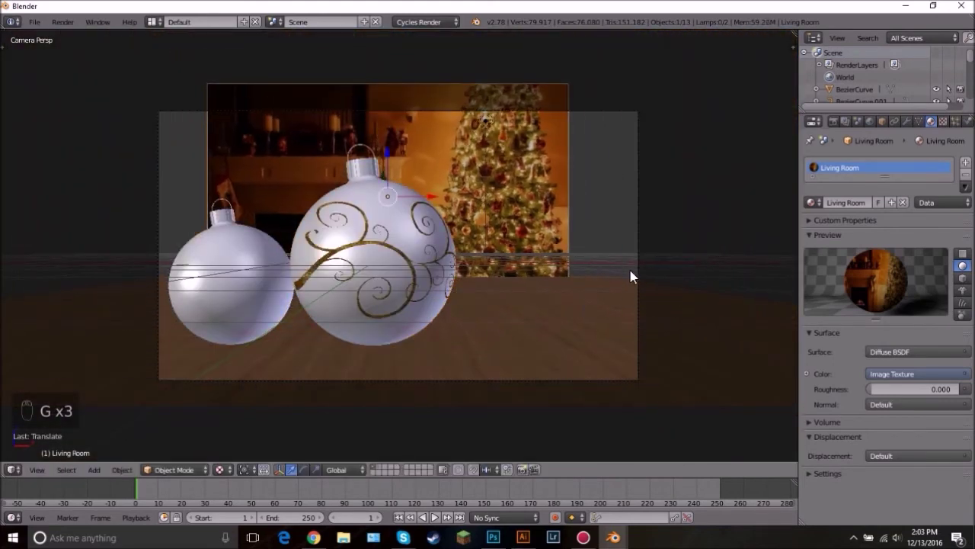
Step: Scale up the Living Room plane to span the camera frame's width and reposition it behind the ornaments
key("s")
left_click(728, 268)
key("g")
left_click(731, 266)
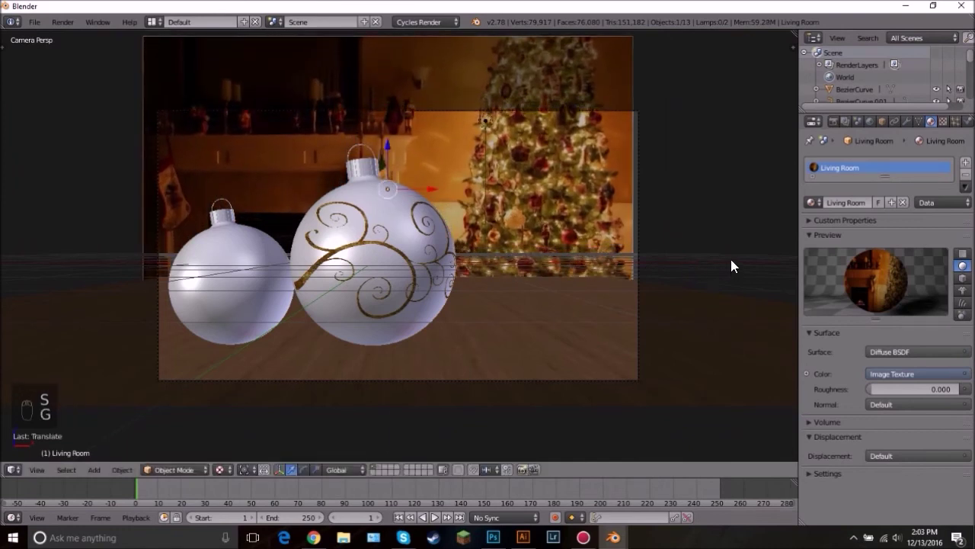
Step: Shift the Living Room plane along X and Z so the tree stands beside the large ornament in the camera frame
key("g")
key("x")
left_click(757, 258)
key("g")
key("z")
left_click(744, 272)
key("g")
key("x")
left_click(732, 278)
Step: Fine-tune the Living Room plane's scale and readjust its height along Z
key("s")
left_click(743, 275)
key("g")
key("z")
left_click(737, 271)
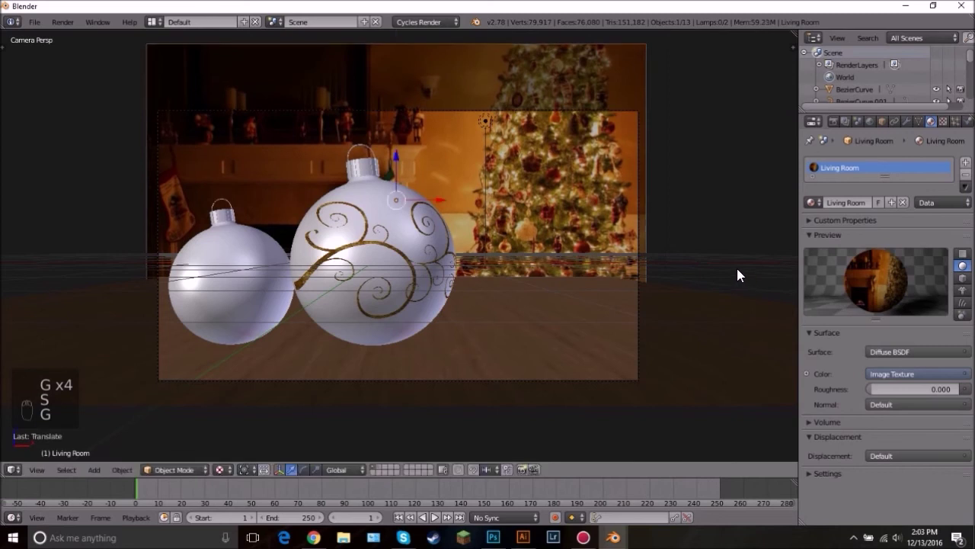
Step: Nudge the Living Room plane slightly sideways and lower it along Z, keeping its top edge above the camera frame
key("g")
left_click(599, 260)
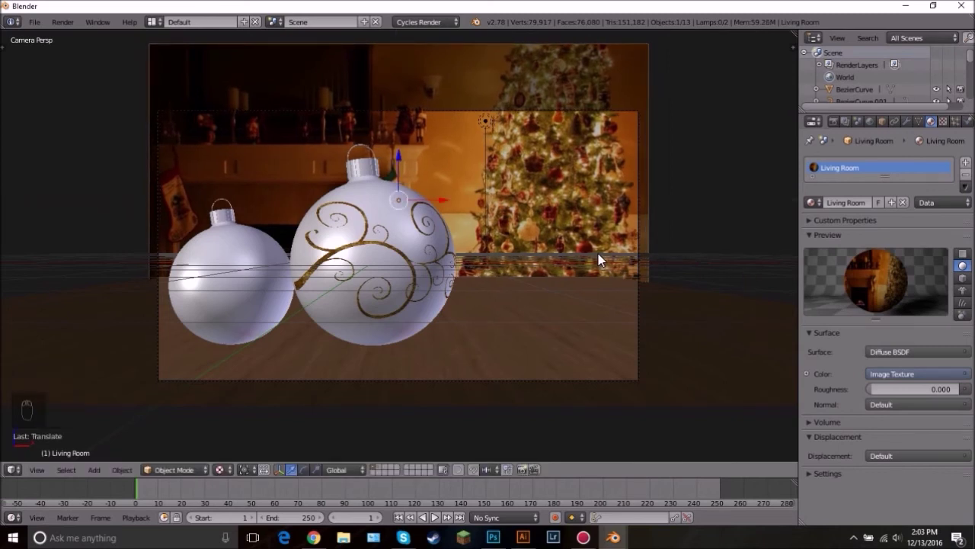
key("g")
key("z")
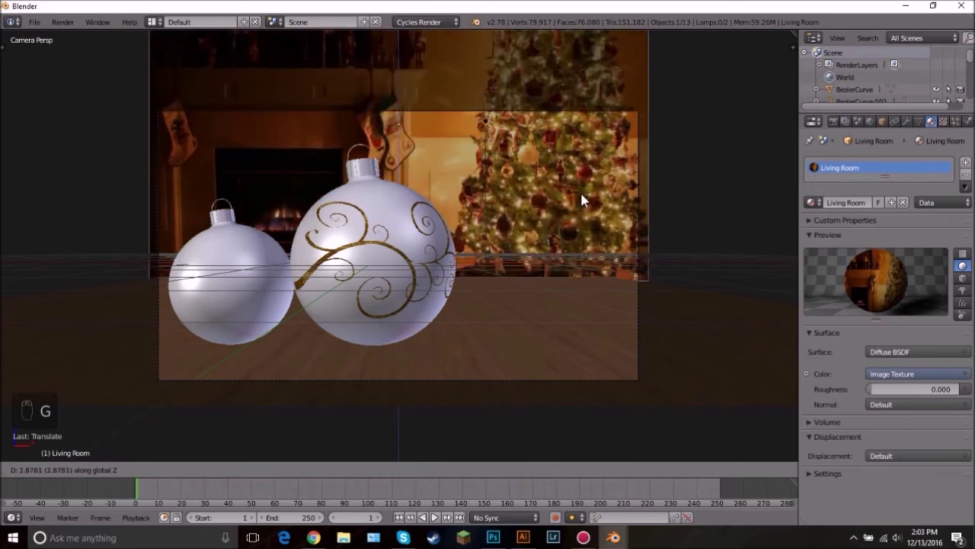
left_click(591, 281)
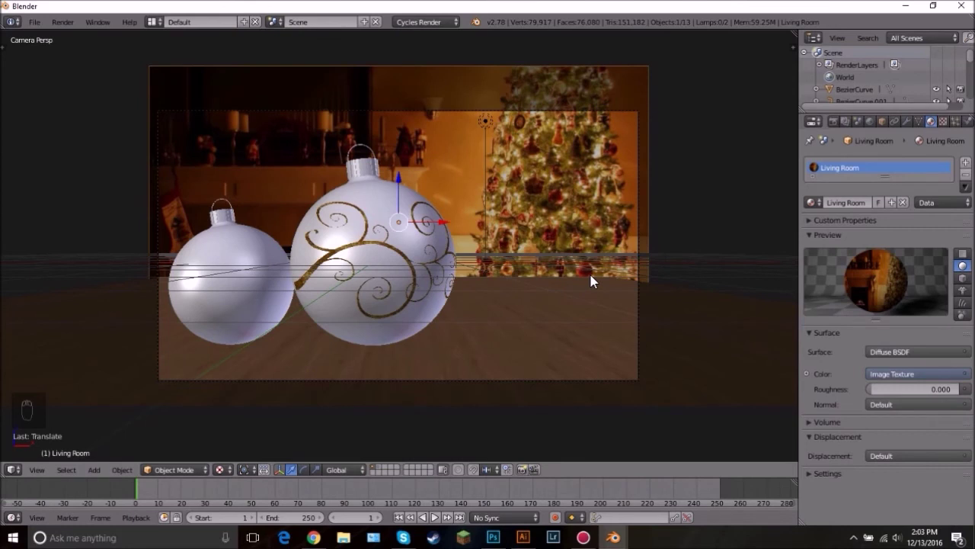
Step: Select the camera and bring its full depth of field settings into view
scroll(185, 165, "up", 2)
scroll(144, 183, "down", 1)
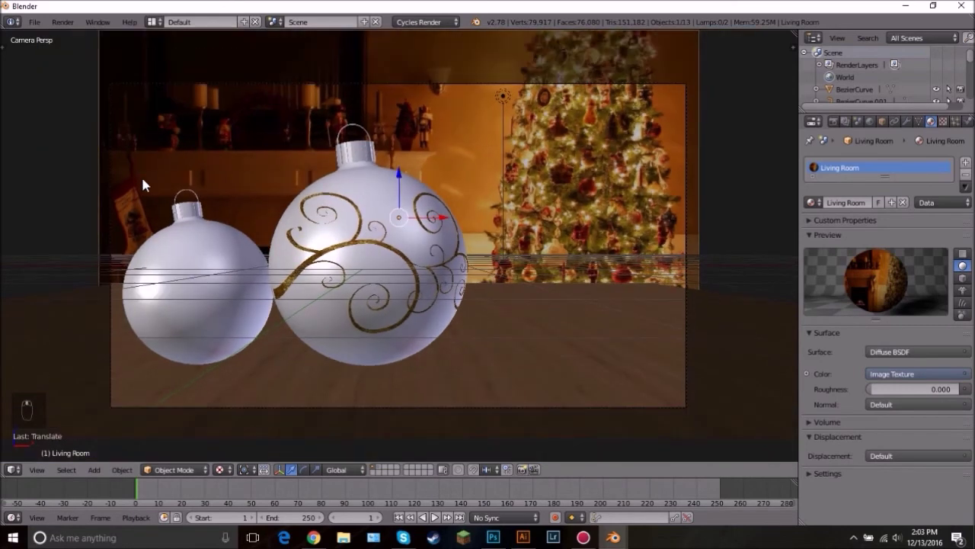
scroll(580, 265, "up", 2)
scroll(581, 297, "down", 2)
right_click(685, 278)
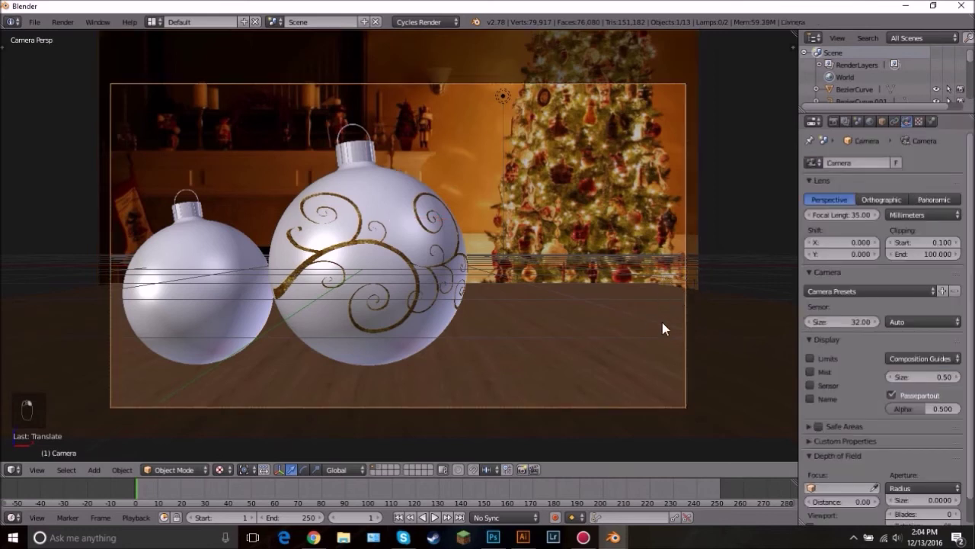
scroll(912, 460, "down", 1)
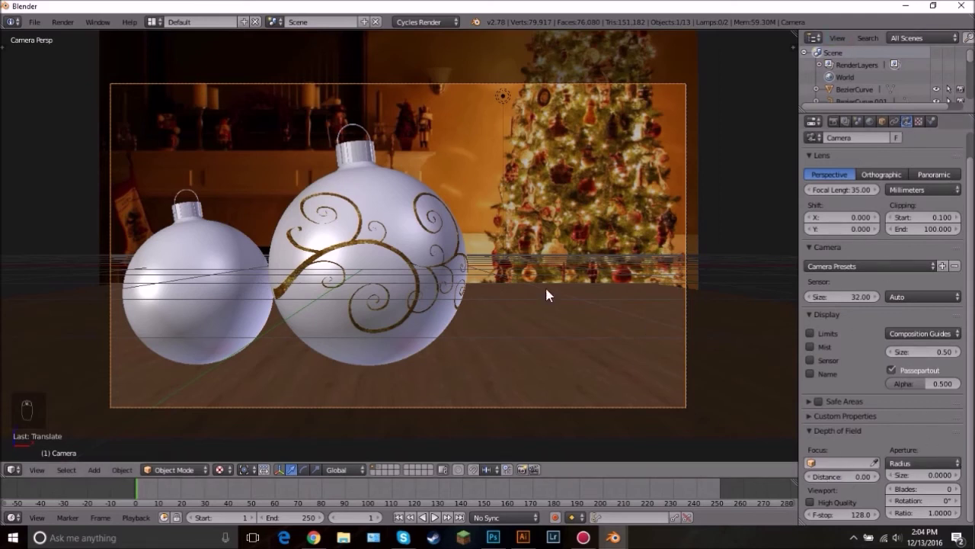
Step: Select the large ornament to identify its object name, leaving its position unchanged
scroll(424, 270, "up", 2)
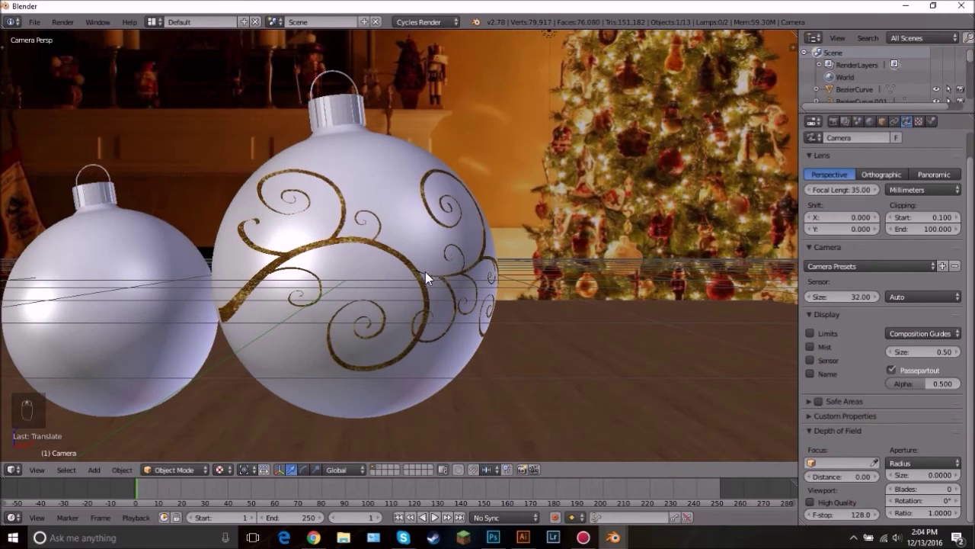
right_click_drag(393, 256, 404, 249)
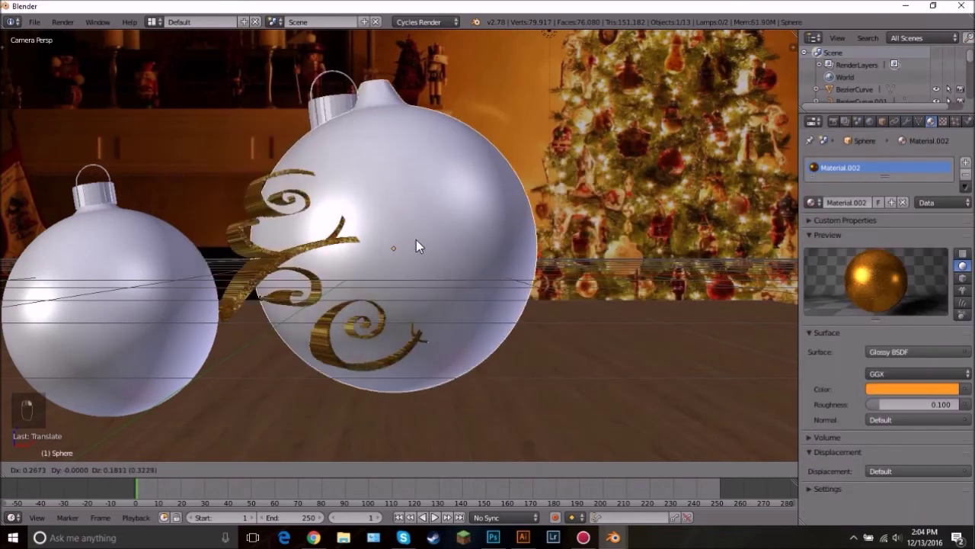
right_click(416, 239)
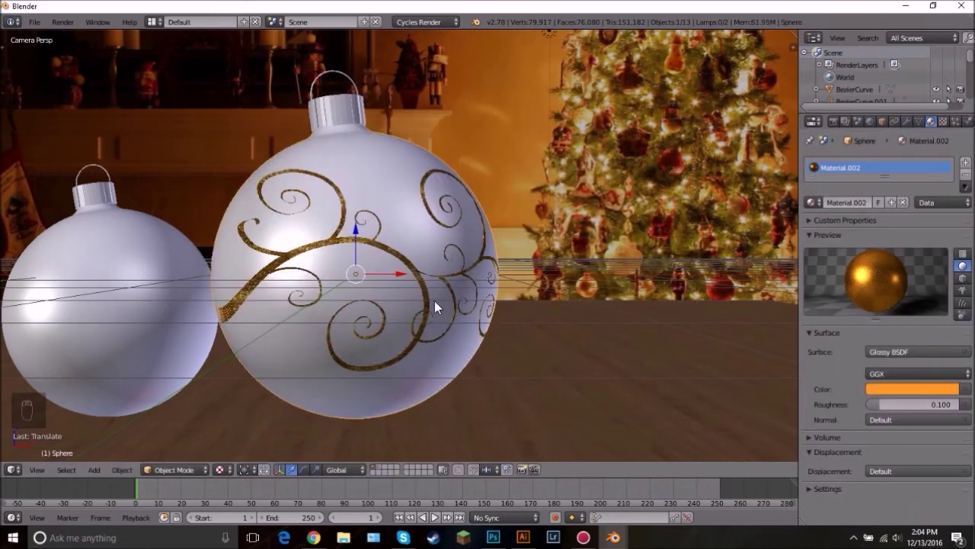
scroll(664, 233, "down", 2)
Step: Set the camera's depth of field focus object to Sphere and its aperture to F-stop with a number of 0.5
right_click(688, 239)
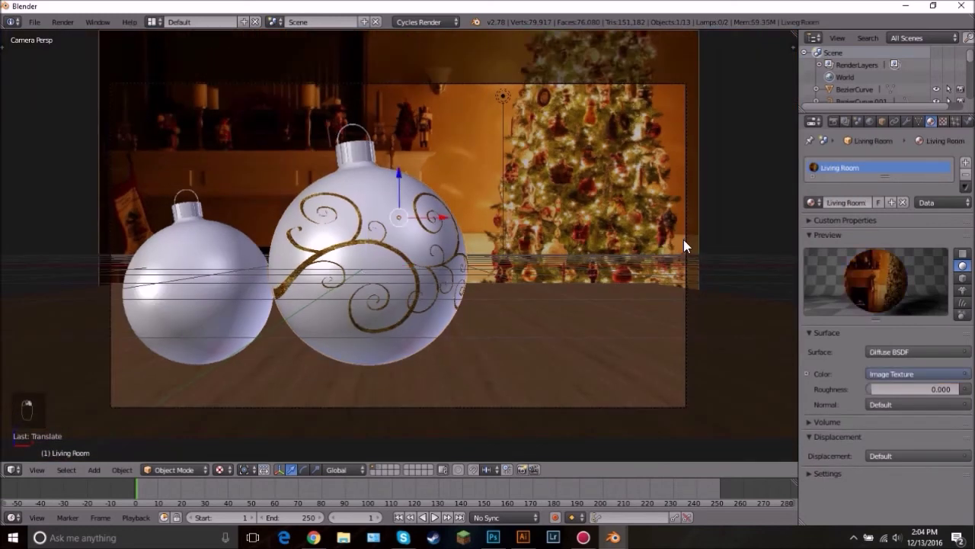
left_click(837, 464)
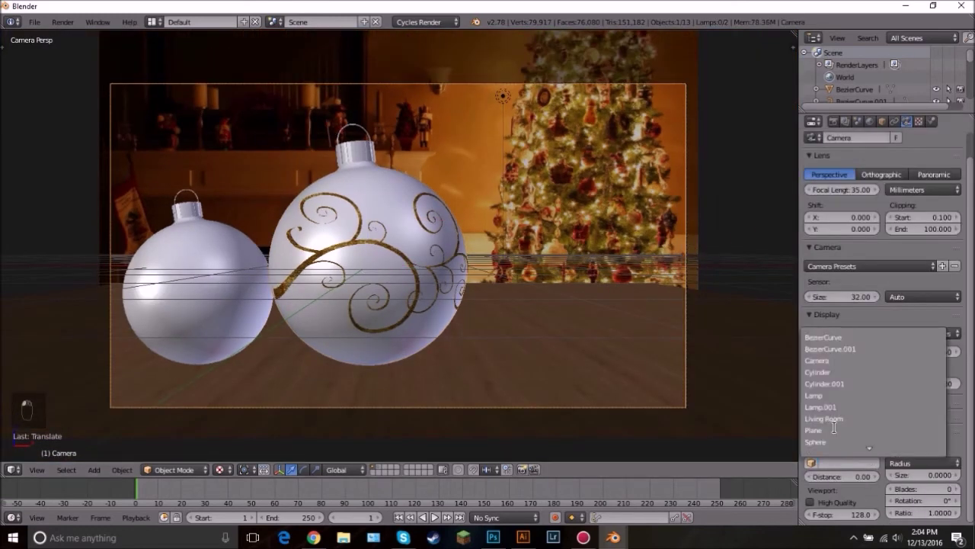
left_click(835, 431)
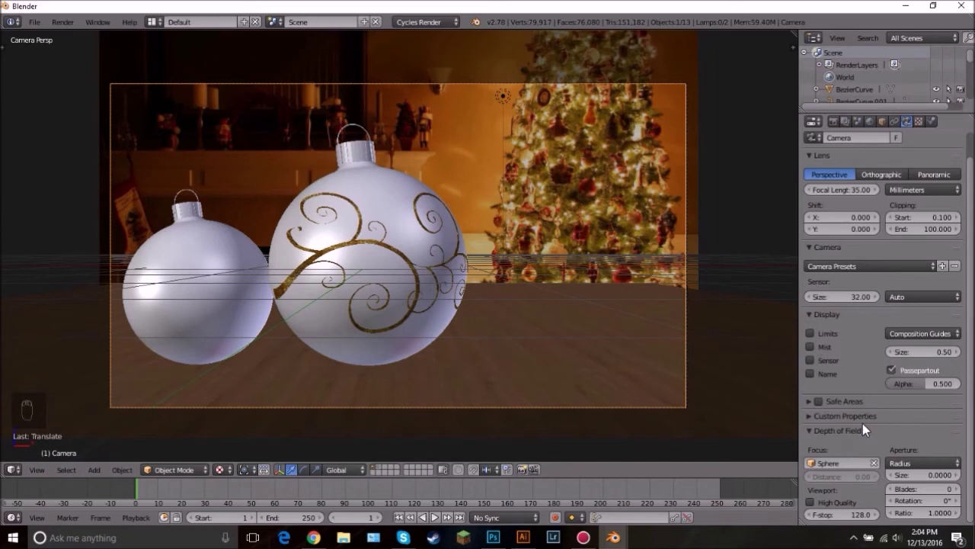
left_click(914, 460)
left_click(909, 433)
left_click(932, 477)
type("0.5")
key("Return")
Step: Change the Living Room plane's surface shader from Diffuse BSDF to Emission
key("shift+z")
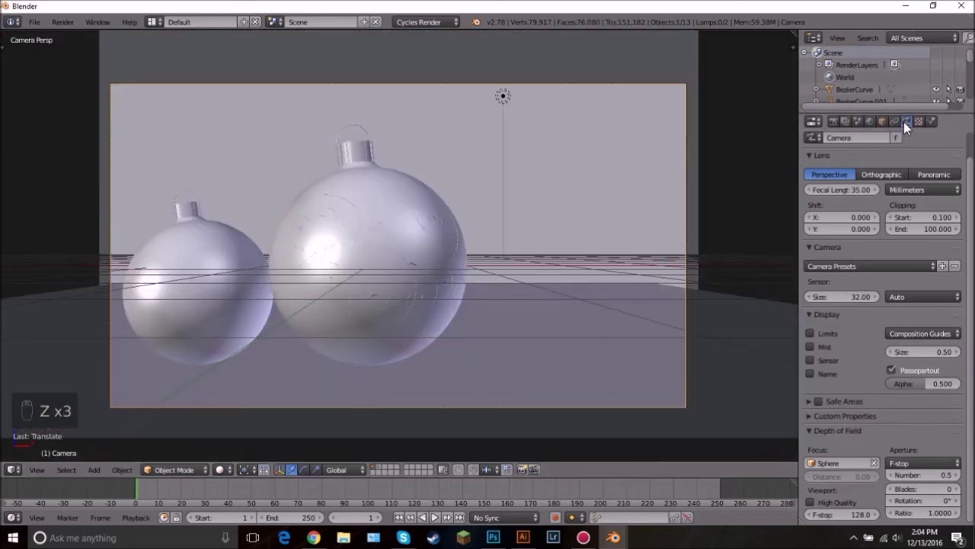
right_click(663, 143)
scroll(621, 124, "down", 3)
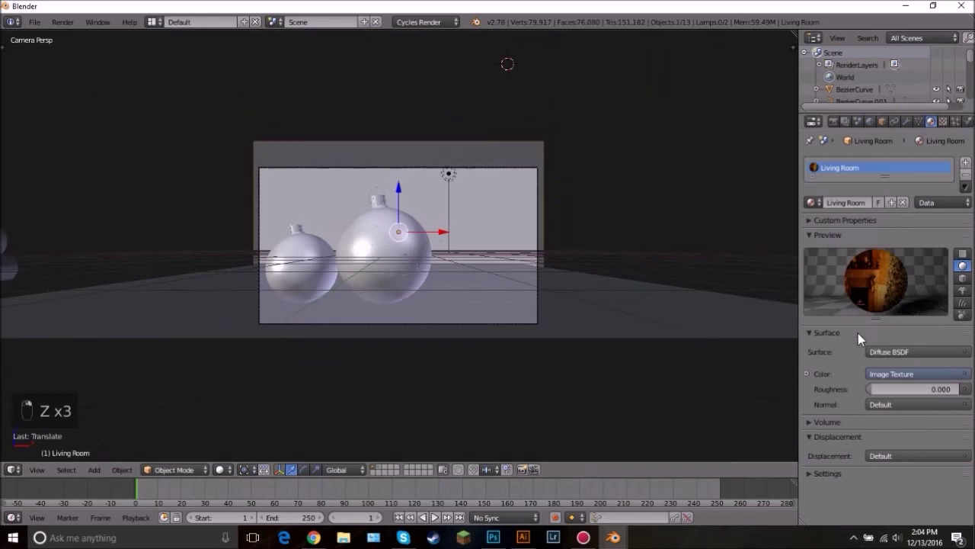
left_click(896, 352)
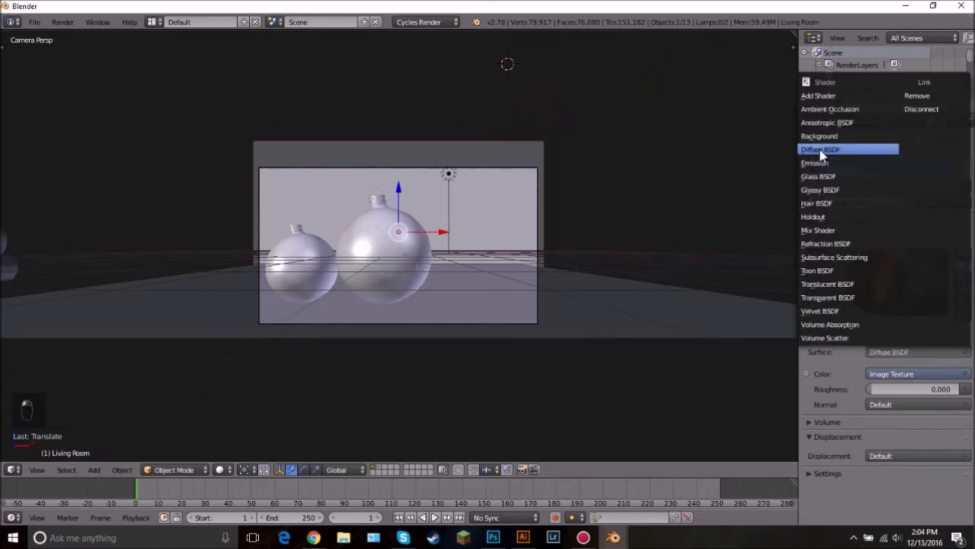
left_click(823, 163)
scroll(566, 288, "up", 3)
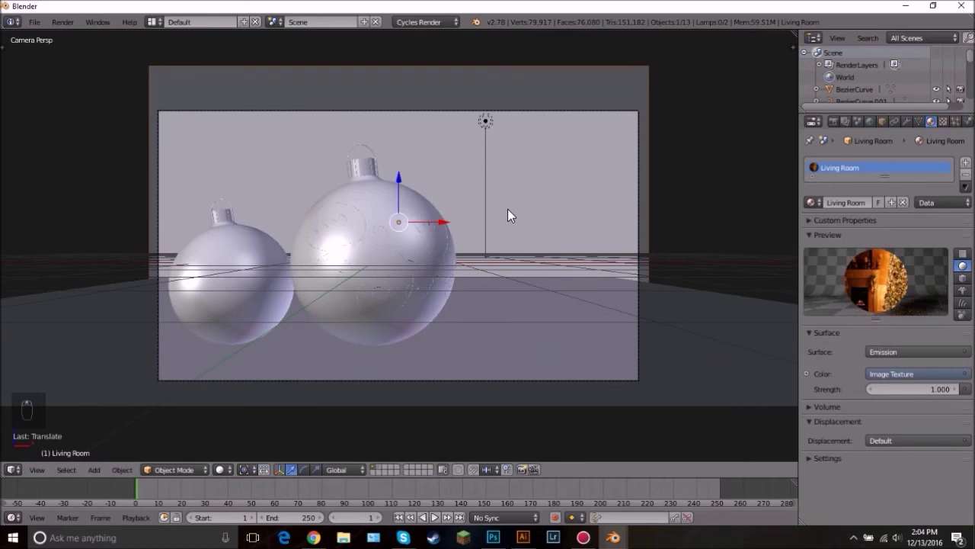
Step: Preview the emissive backdrop in rendered shading through the camera, and return to solid shading
key("shift+z")
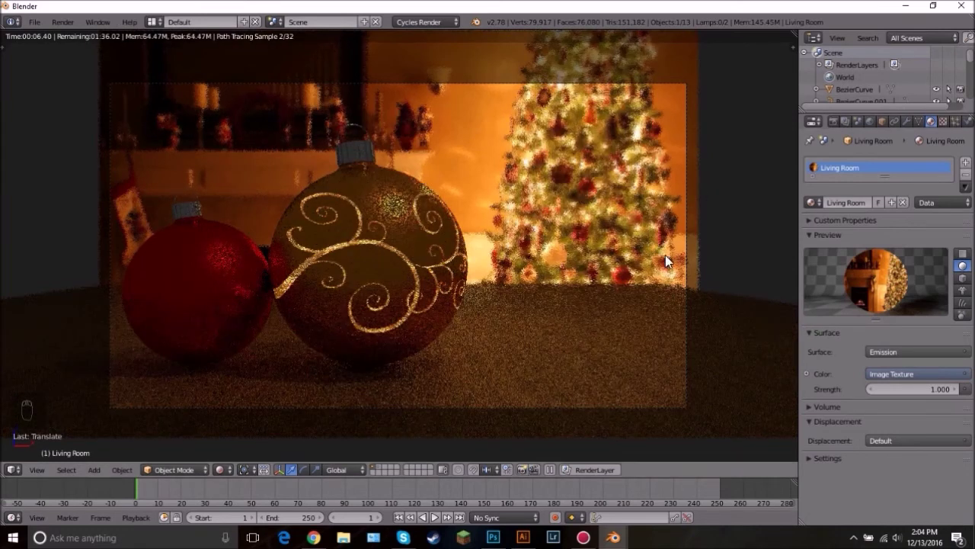
right_click(686, 349)
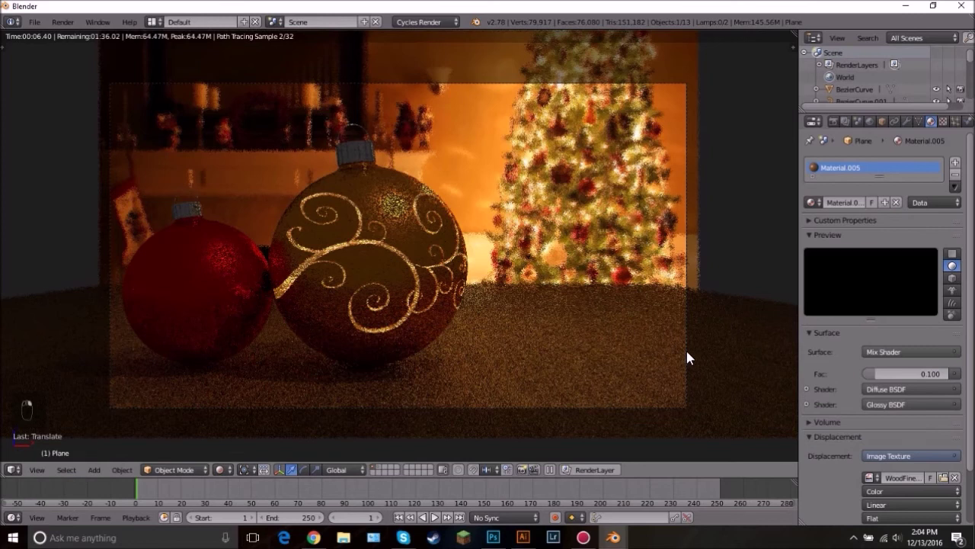
key("z")
key("z")
key("z")
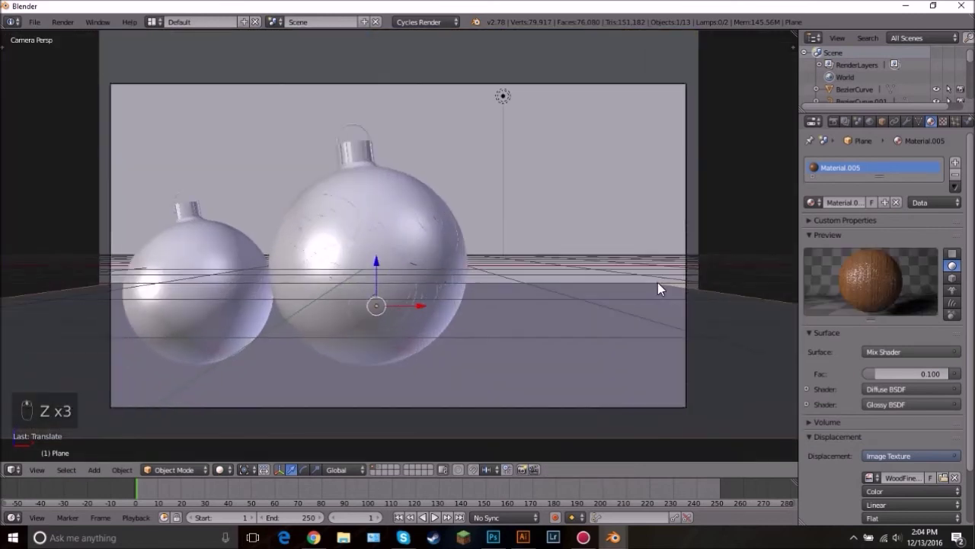
Step: Set the camera's F-stop number to 0.4, check the blur in rendered shading, and leave the preview
right_click(684, 252)
right_click(686, 253)
left_click(929, 471)
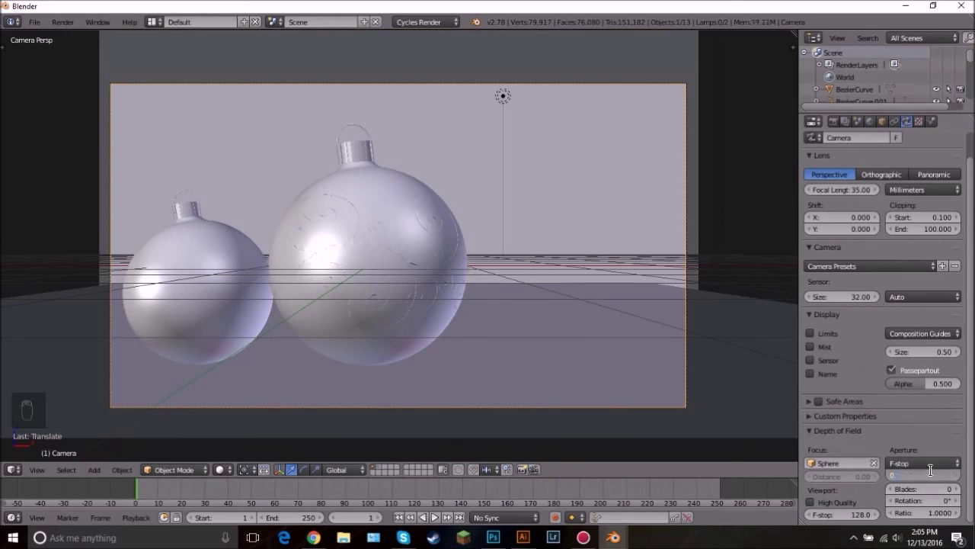
key("Return")
key("shift+z")
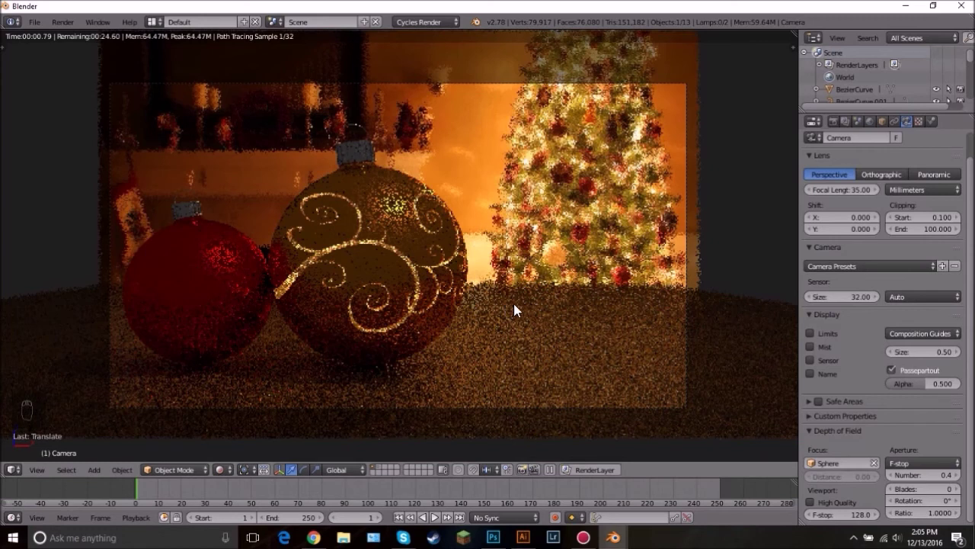
key("z")
key("z")
key("z")
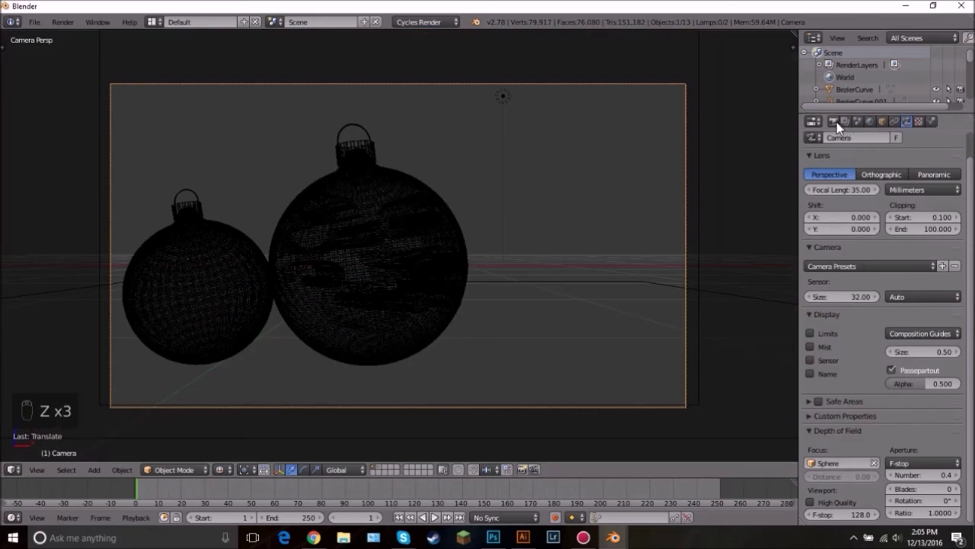
Step: Turn off Reflective Caustics in the render's light path settings
left_click(834, 121)
scroll(823, 304, "down", 3)
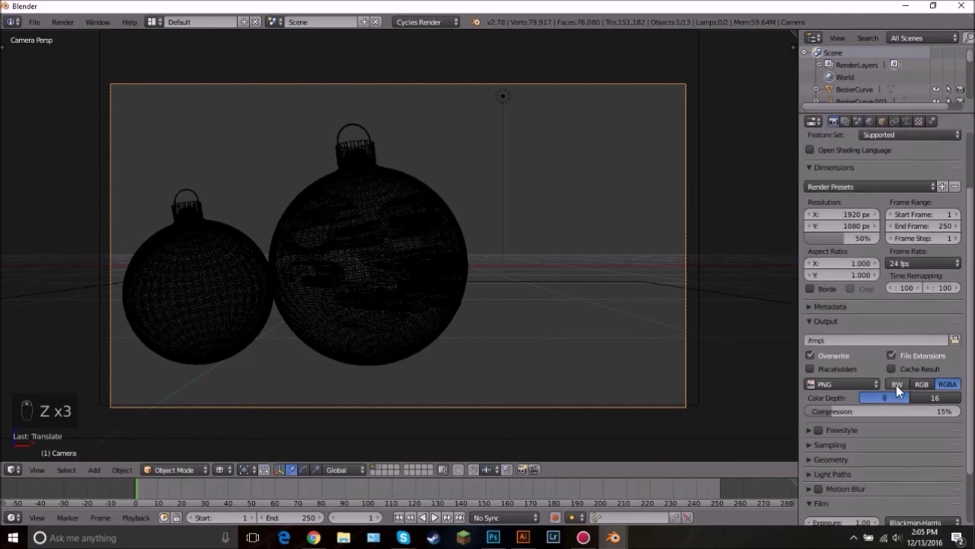
scroll(830, 459, "down", 3)
left_click(833, 409)
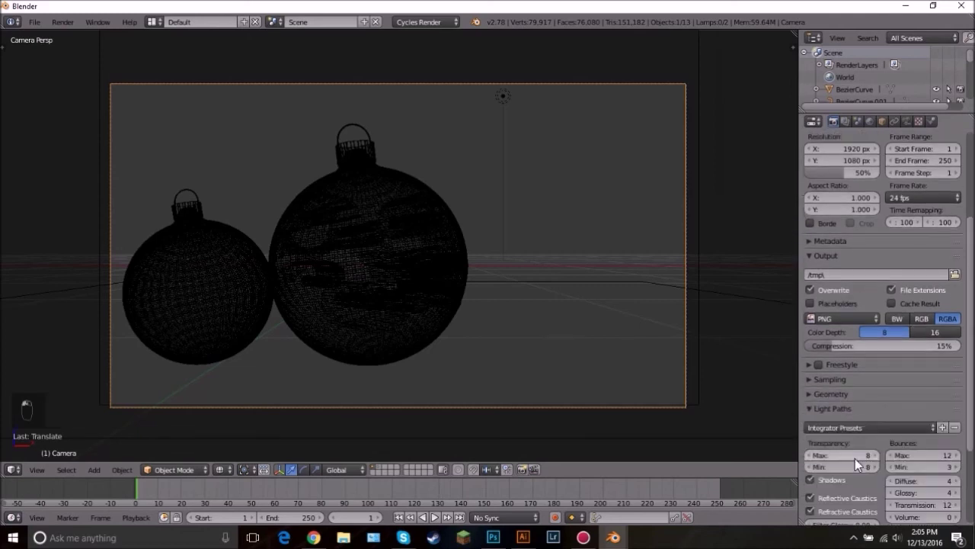
scroll(847, 446, "down", 2)
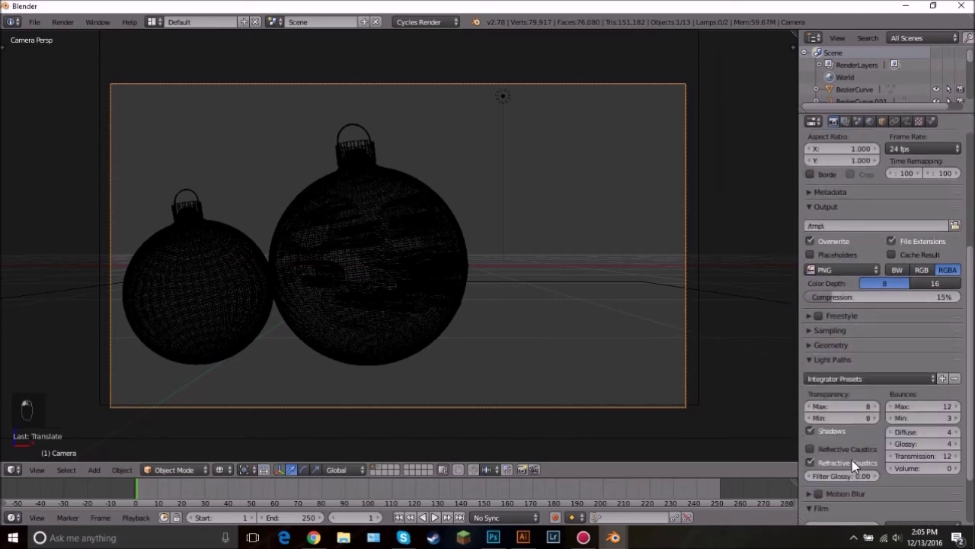
left_click(832, 359)
Step: Set the sampling Clamp Direct and Clamp Indirect to 3 and the render samples to 200
left_click(841, 332)
left_click(840, 405)
type("3")
key("Tab")
type("3")
key("Return")
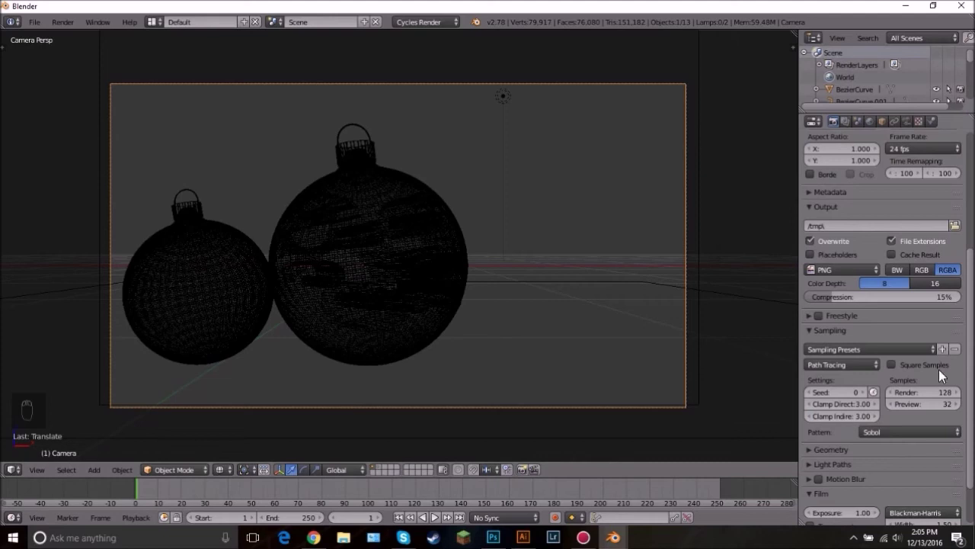
left_click(935, 390)
type("200")
key("Return")
Step: Render the still image through the camera and inspect the result up close
scroll(948, 396, "up", 4)
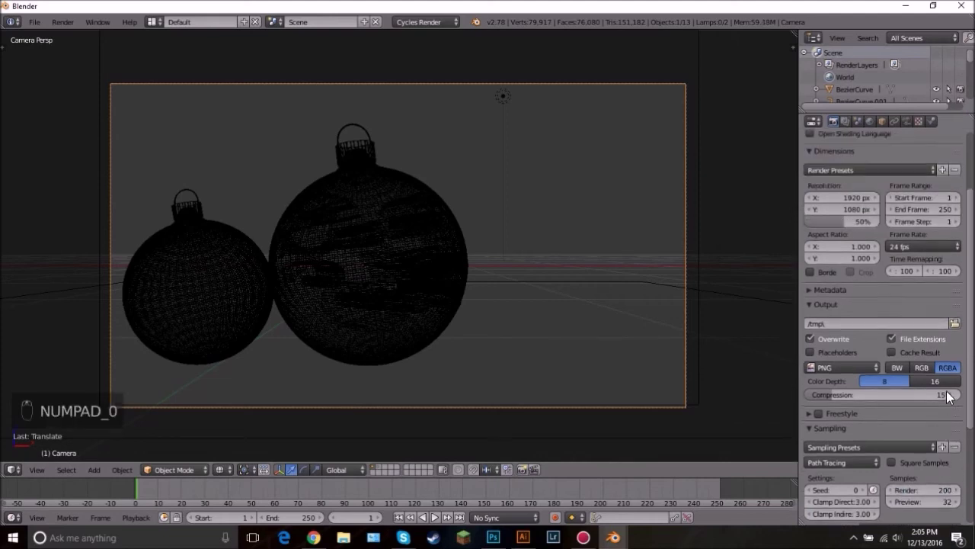
scroll(948, 396, "up", 5)
left_click(835, 177)
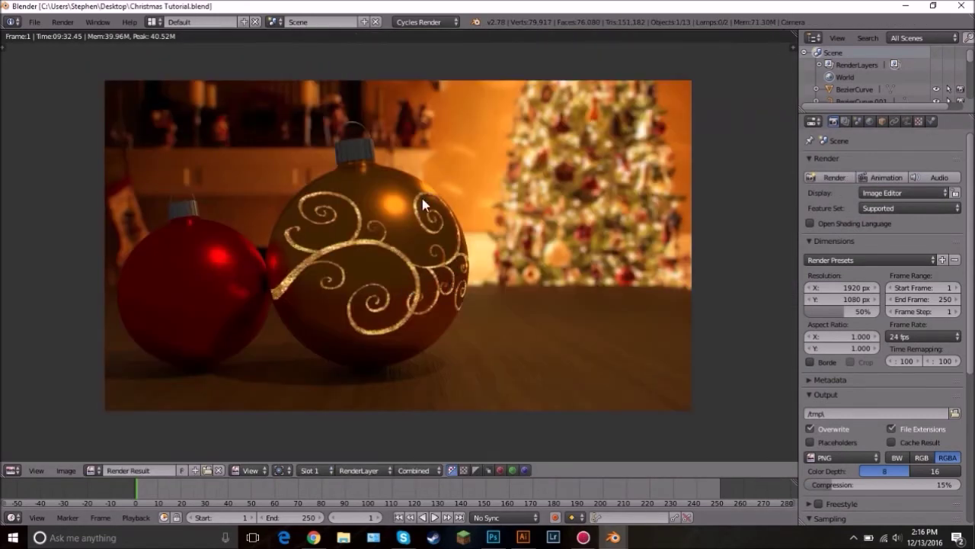
scroll(564, 246, "up", 1)
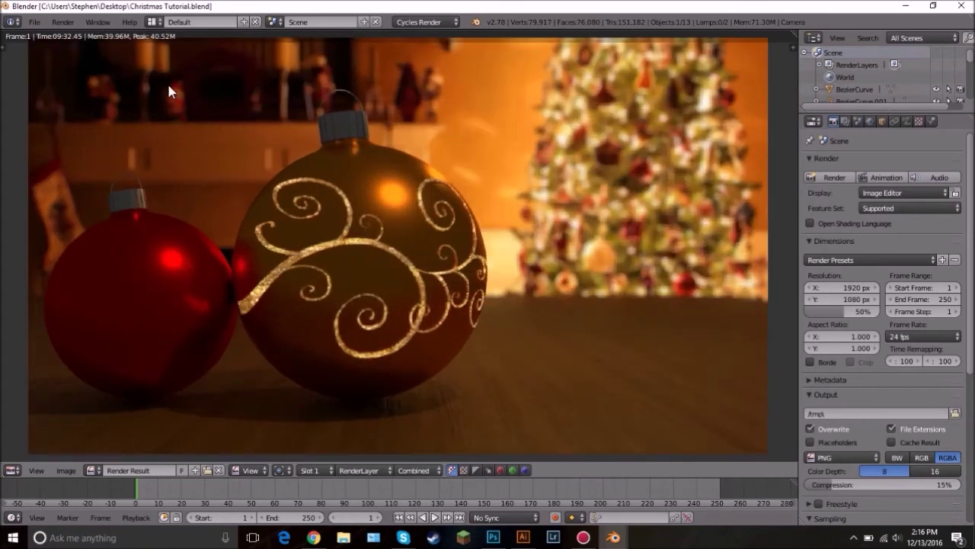
Step: Switch to the Compositing layout, enable compositing nodes, and merge the lower editors away to enlarge the node editor
left_click(153, 21)
left_click(219, 64)
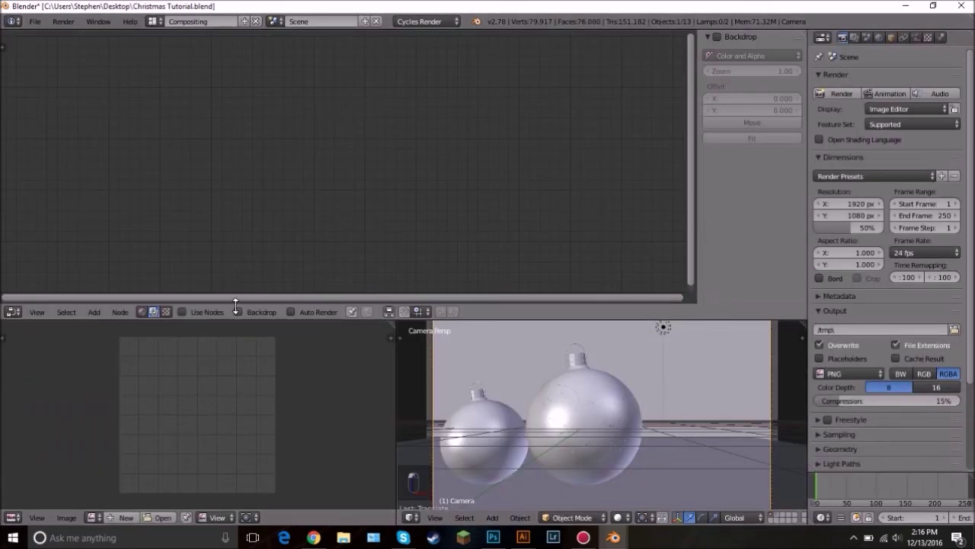
left_click(195, 314)
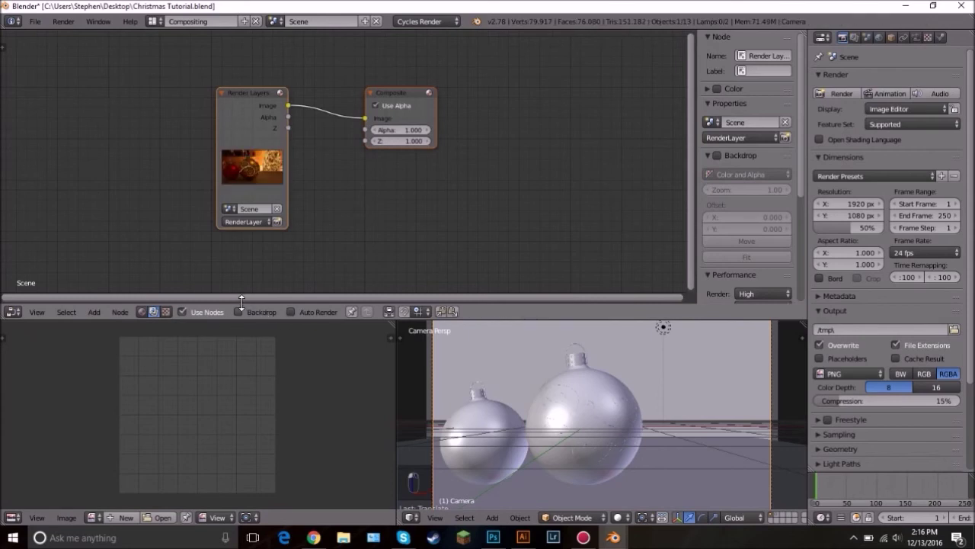
left_click_drag(393, 324, 457, 327)
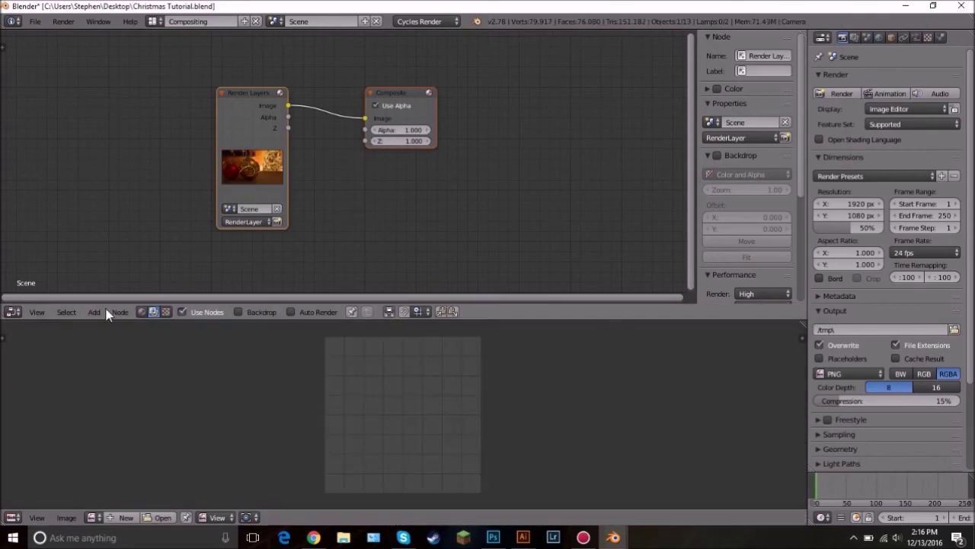
left_click_drag(20, 343, 252, 475)
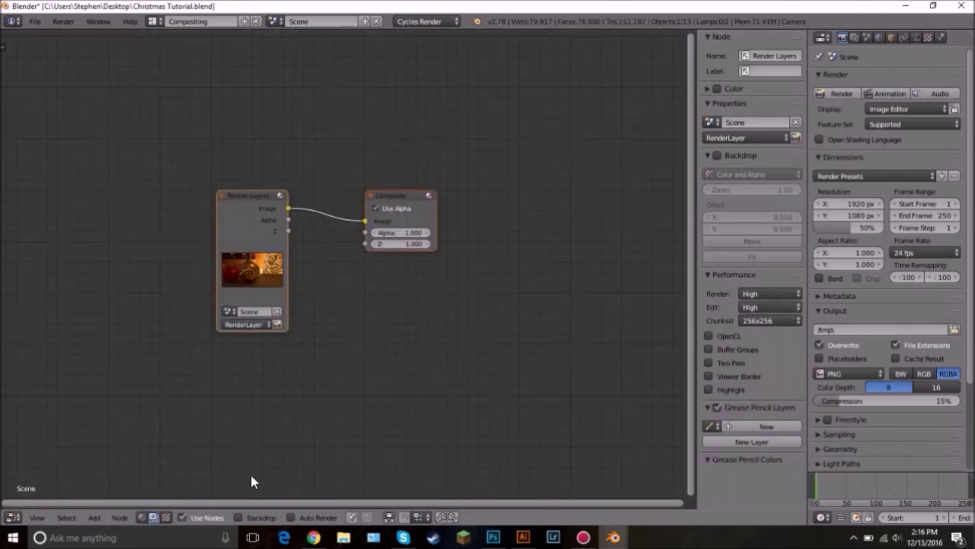
Step: Show the render as the node editor backdrop through a Viewer node, and spread out the Render Layers, Composite and Viewer nodes
left_click(238, 517)
left_click_drag(262, 214, 95, 204)
left_click(86, 194, "ctrl+shift")
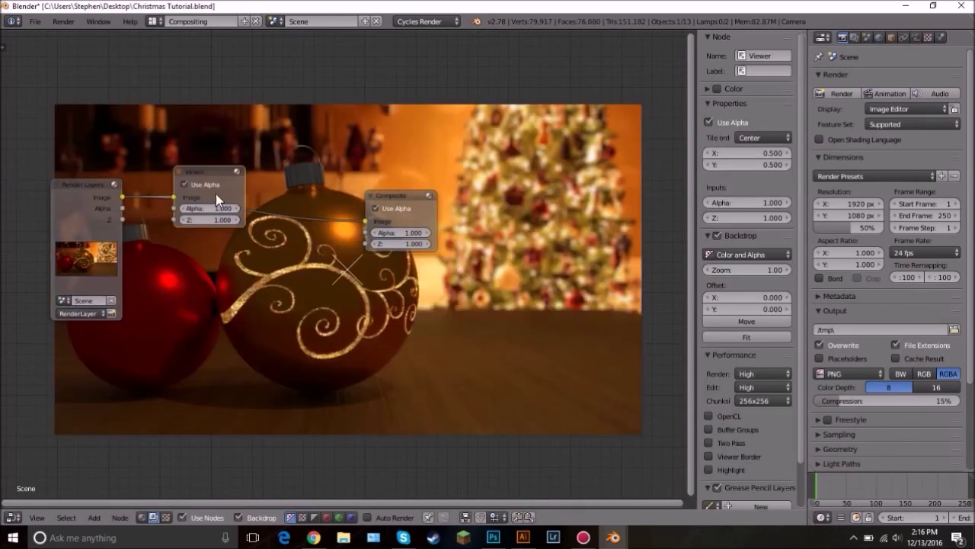
left_click_drag(197, 166, 500, 250)
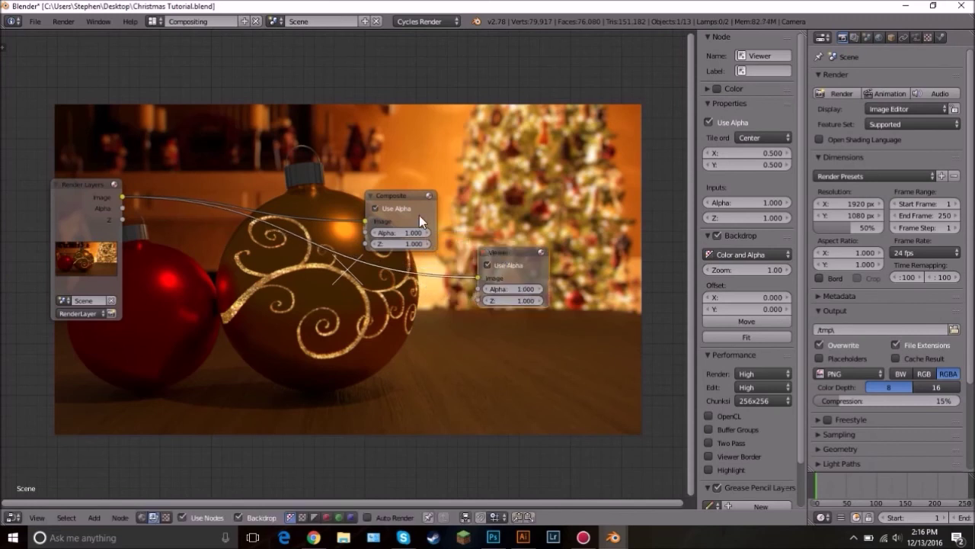
left_click(385, 200)
left_click_drag(386, 200, 511, 178)
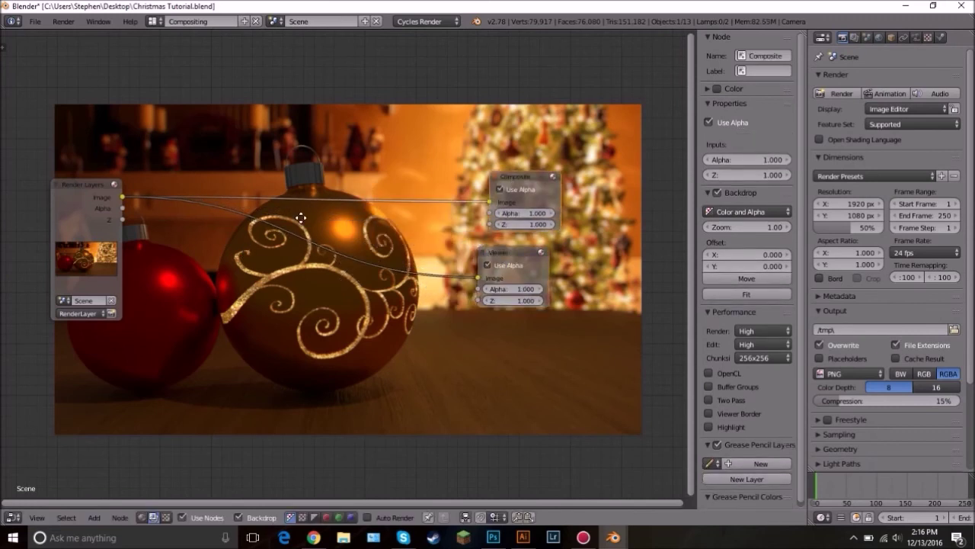
middle_click_drag(100, 173, 202, 134)
left_click_drag(202, 134, 100, 146)
Step: Add a Glare node after Render Layers and feed its output to both the Viewer and Composite nodes
middle_click_drag(345, 264, 366, 237)
key("shift+a")
mouse_move(345, 271)
mouse_move(348, 295)
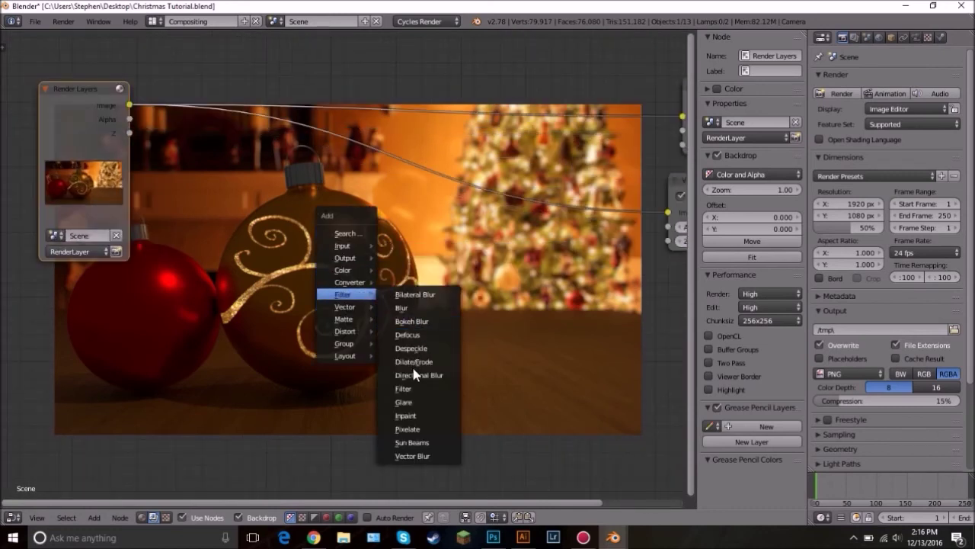
left_click(413, 402)
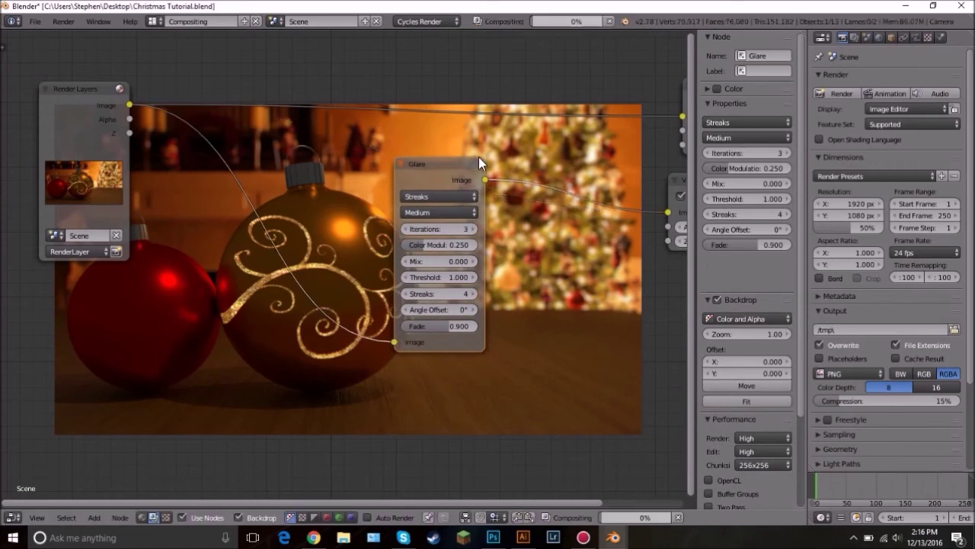
left_click(479, 157)
key("g")
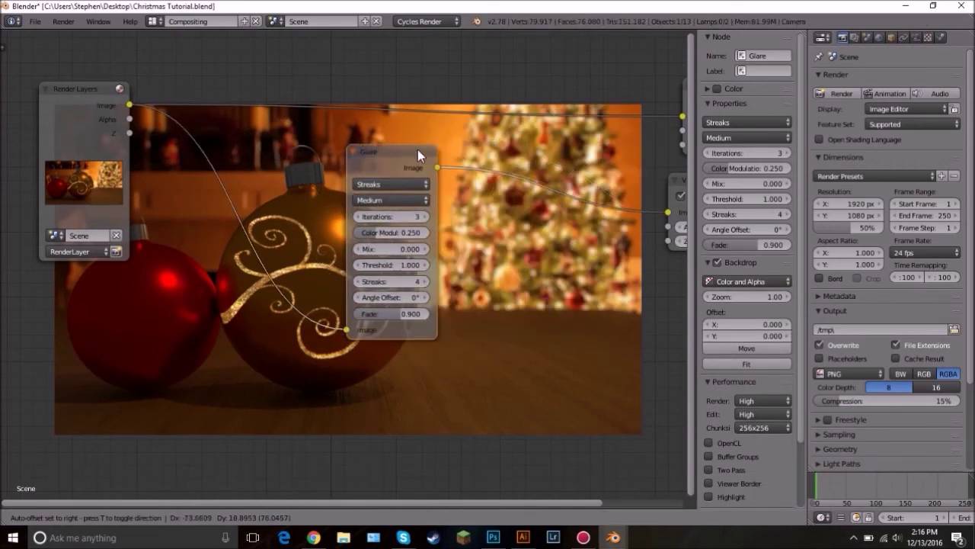
left_click(382, 155)
left_click_drag(361, 162, 683, 117)
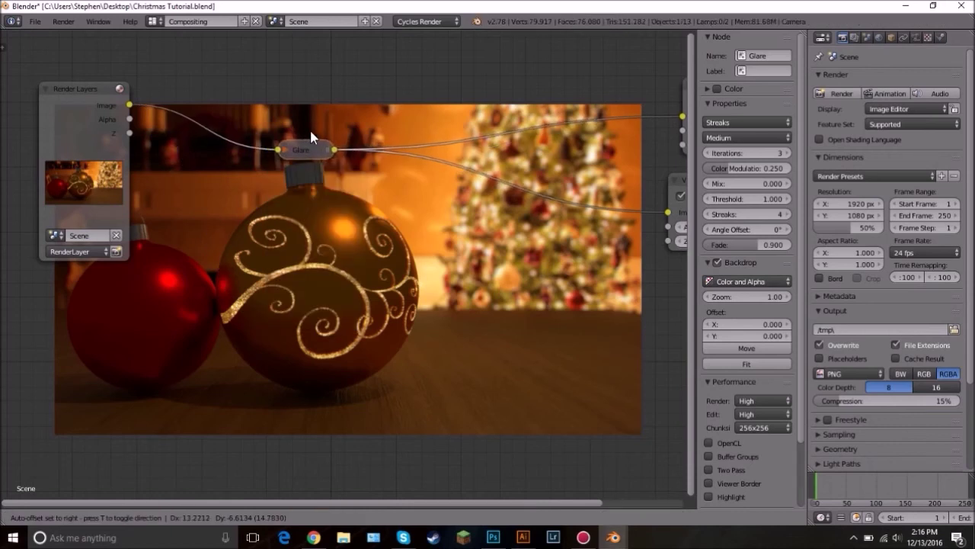
left_click_drag(286, 149, 211, 66)
Step: Compare the original render with the glare output in the Viewer, and set the Glare node's Threshold to 0.6
middle_click_drag(183, 123, 150, 105)
scroll(197, 86, "down", 1)
left_click(85, 90, "ctrl+shift")
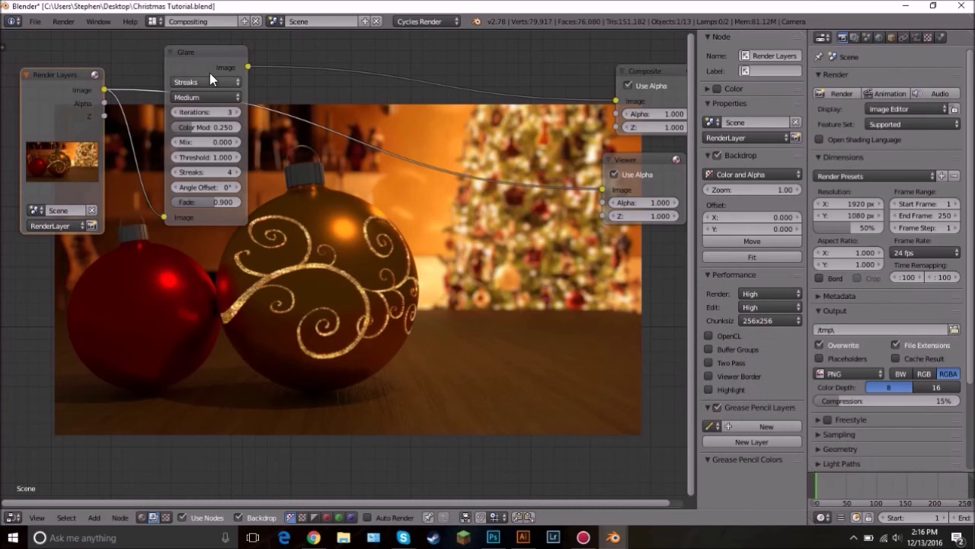
left_click(200, 62, "ctrl+shift")
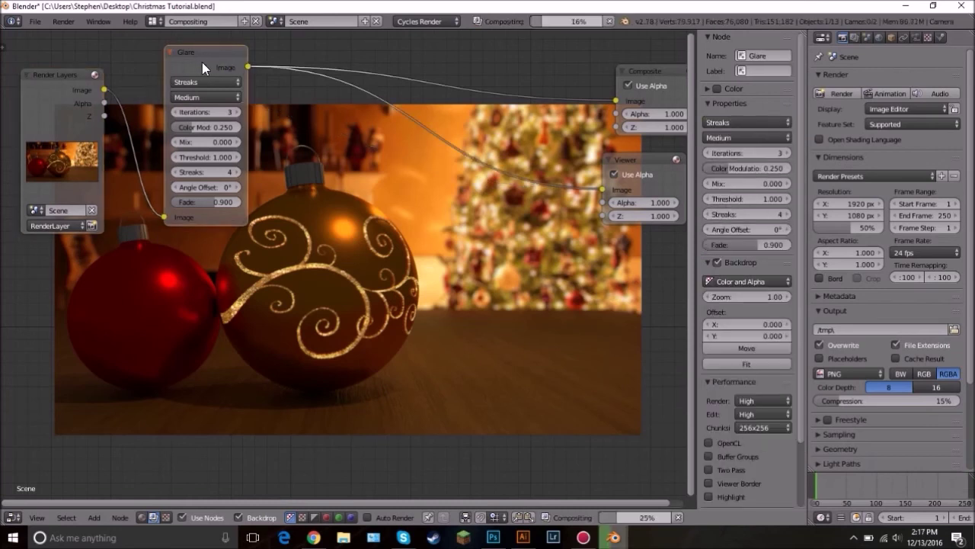
scroll(173, 87, "up", 2)
scroll(204, 98, "down", 2)
scroll(162, 116, "up", 2)
left_click_drag(151, 139, 145, 138)
middle_click_drag(303, 149, 250, 93)
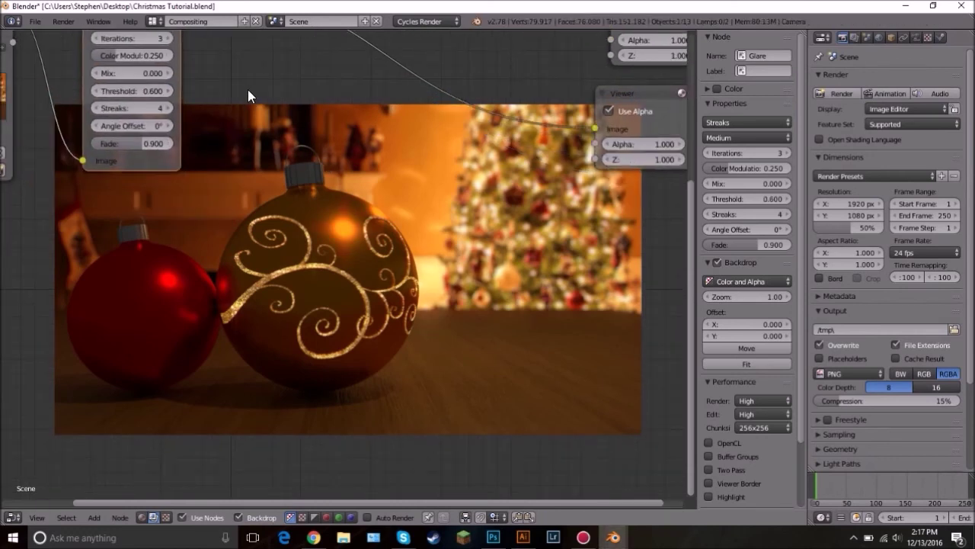
Step: Set the Streaks glare's Fade to 0.832 and its Color Modulation to 0.577
middle_click_drag(224, 178, 283, 248)
scroll(285, 248, "up", 2)
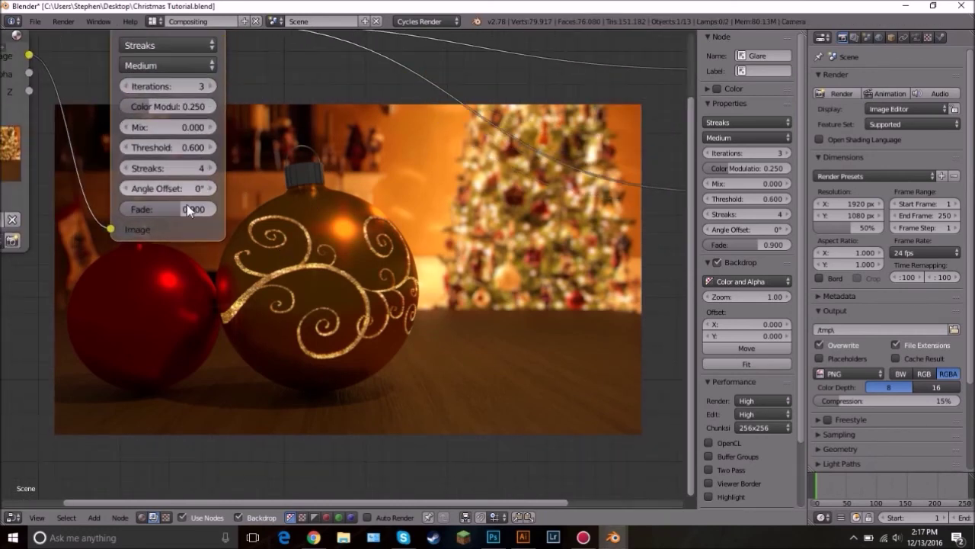
left_click_drag(177, 209, 167, 208)
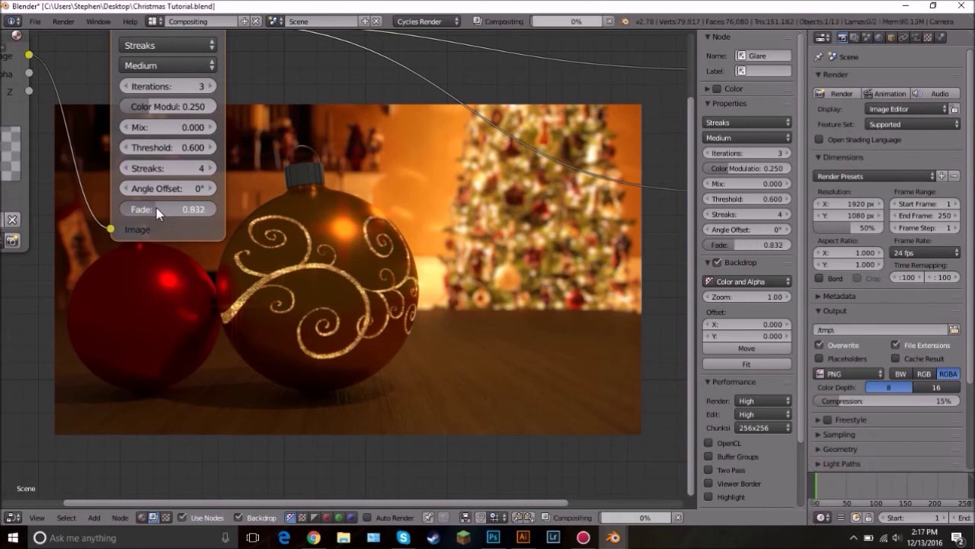
left_click_drag(165, 107, 199, 106)
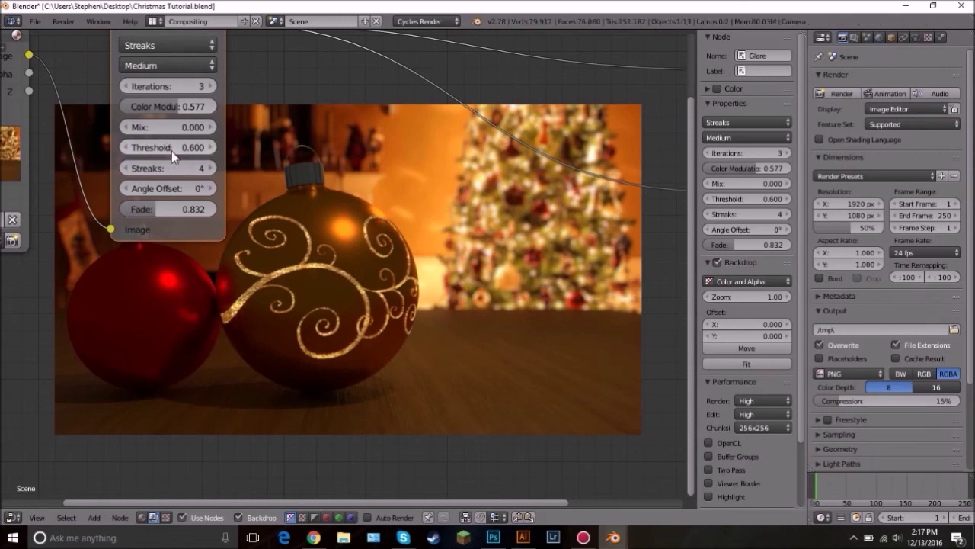
Step: Try a Threshold of 0.7 on the Streaks glare and settle on 0.5
left_click(210, 148)
middle_click_drag(468, 229, 418, 178)
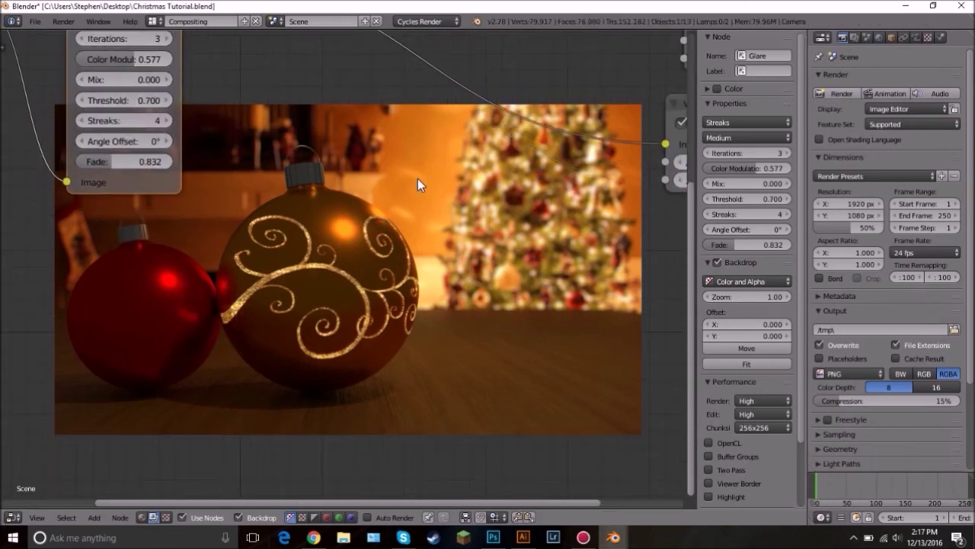
scroll(255, 158, "down", 2)
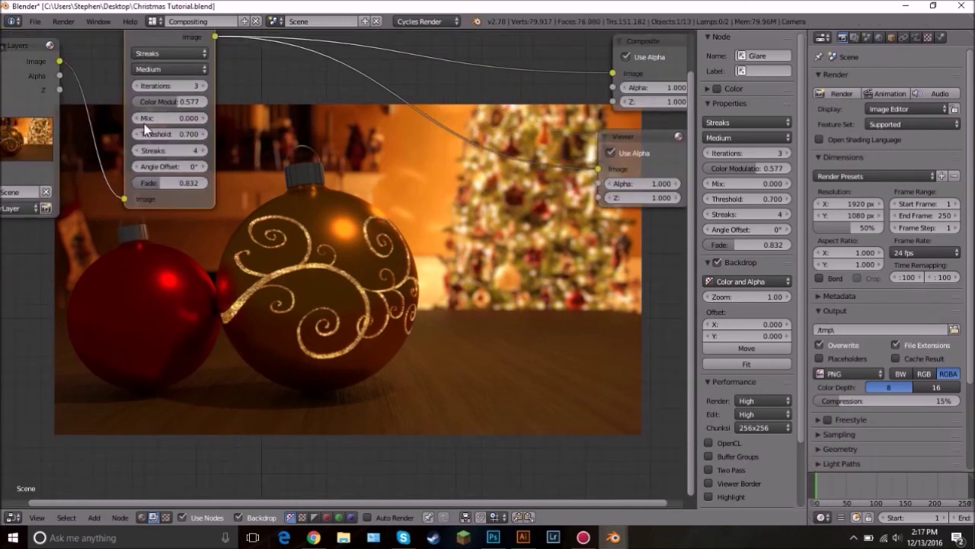
left_click(140, 133)
left_click(139, 133)
Step: Duplicate the Glare node after the first, change the copy to Fog Glow, and link its output to Composite
middle_click_drag(249, 163, 292, 220)
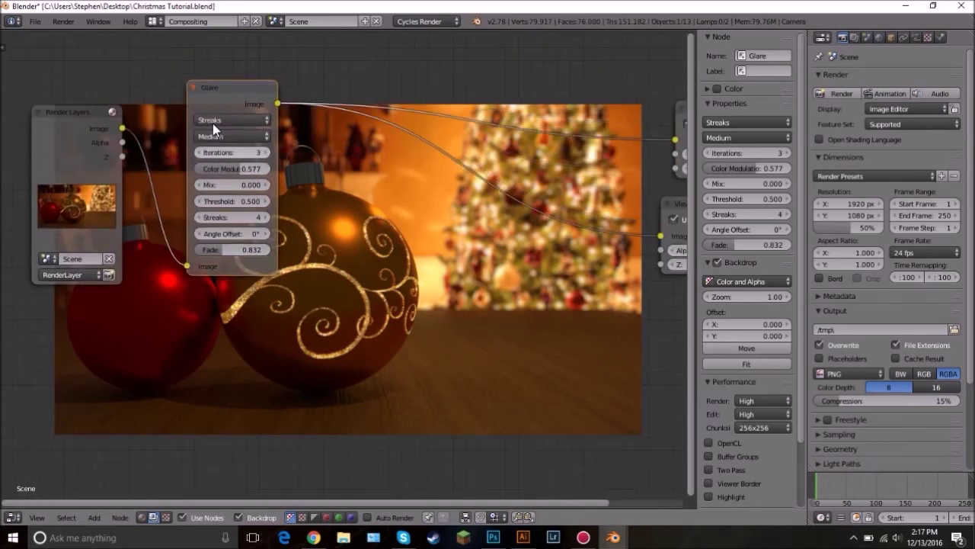
scroll(226, 123, "up", 2)
key("shift+d")
left_click(372, 131)
left_click(371, 134)
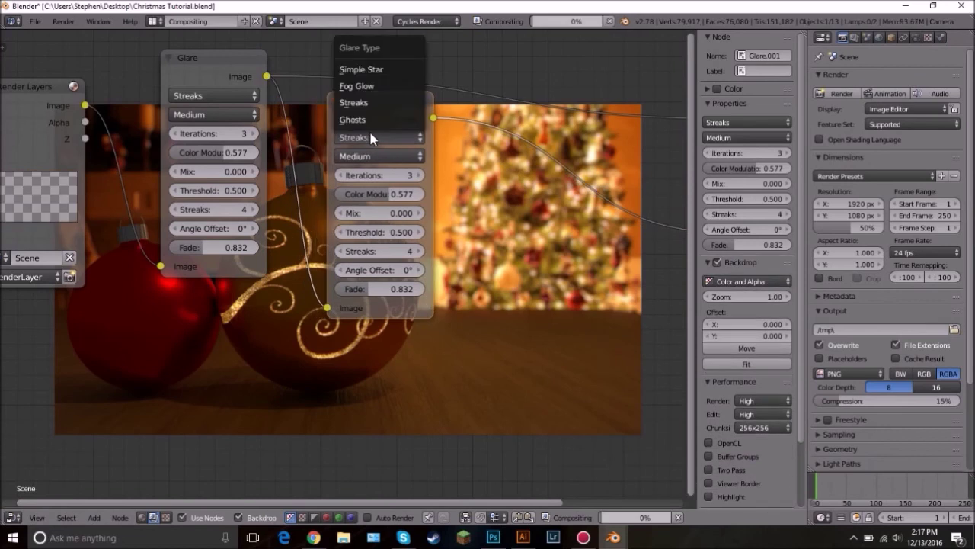
left_click(358, 87)
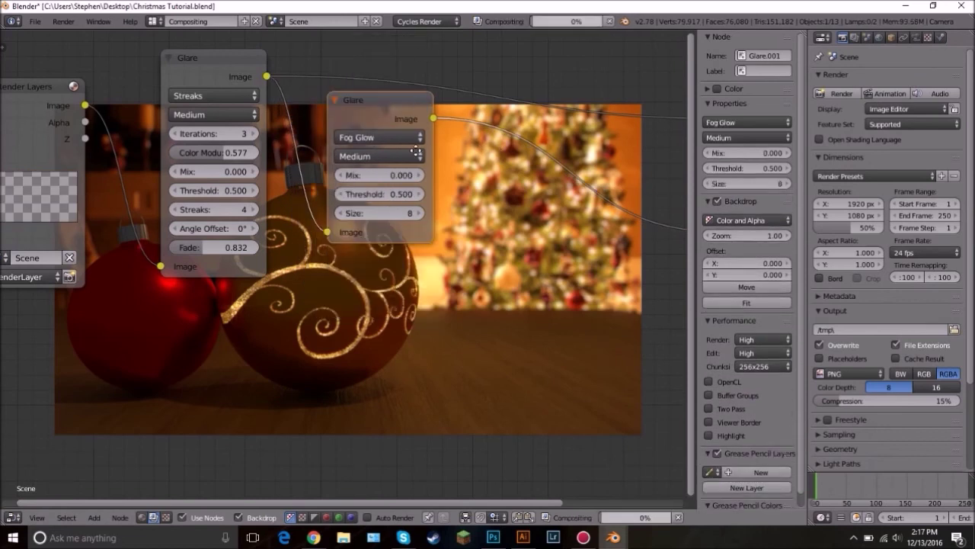
middle_click_drag(434, 113, 341, 111)
left_click_drag(345, 111, 647, 121)
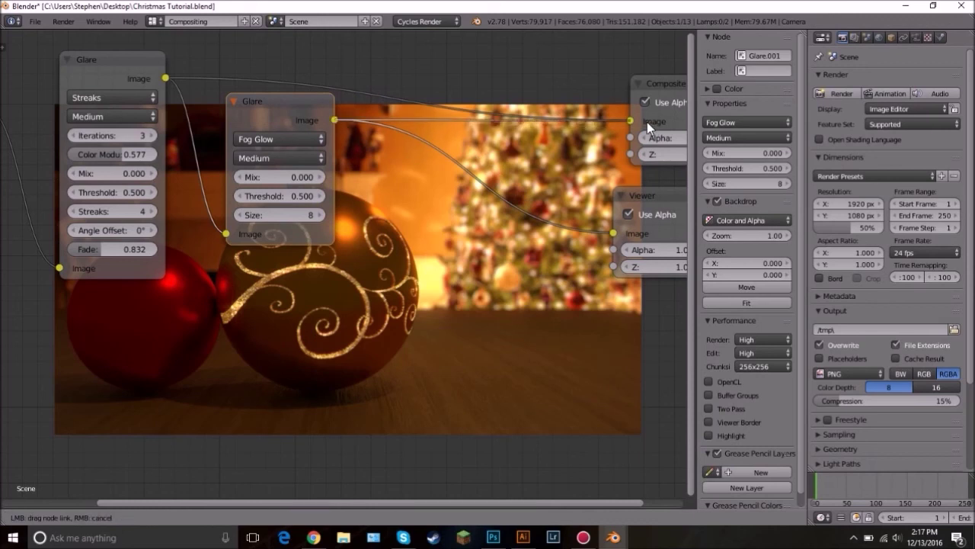
Step: Set the Fog Glow glare's Threshold to 0.3 and check the glow around the tree
left_click(238, 195)
left_click(239, 195)
middle_click_drag(425, 258, 348, 158)
middle_click_drag(469, 201, 501, 148)
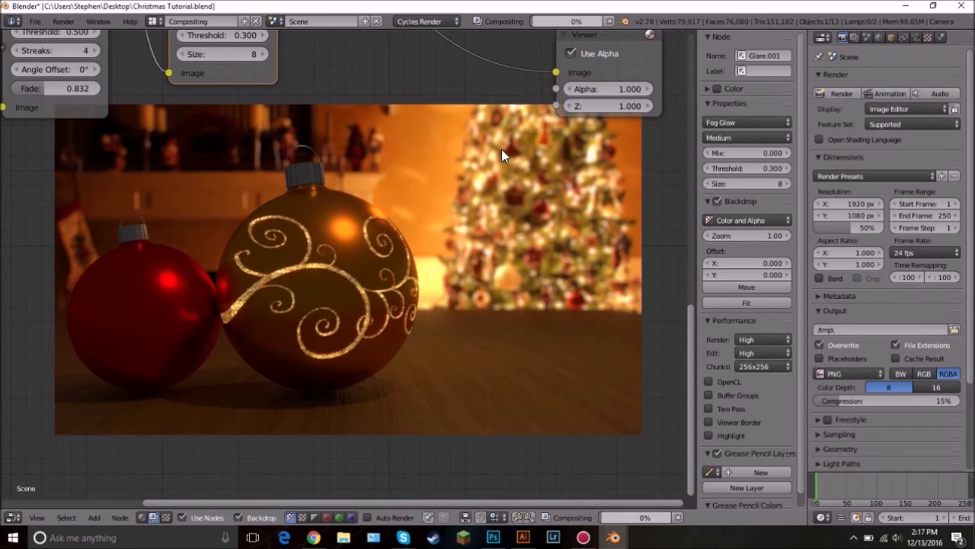
scroll(488, 149, "down", 3)
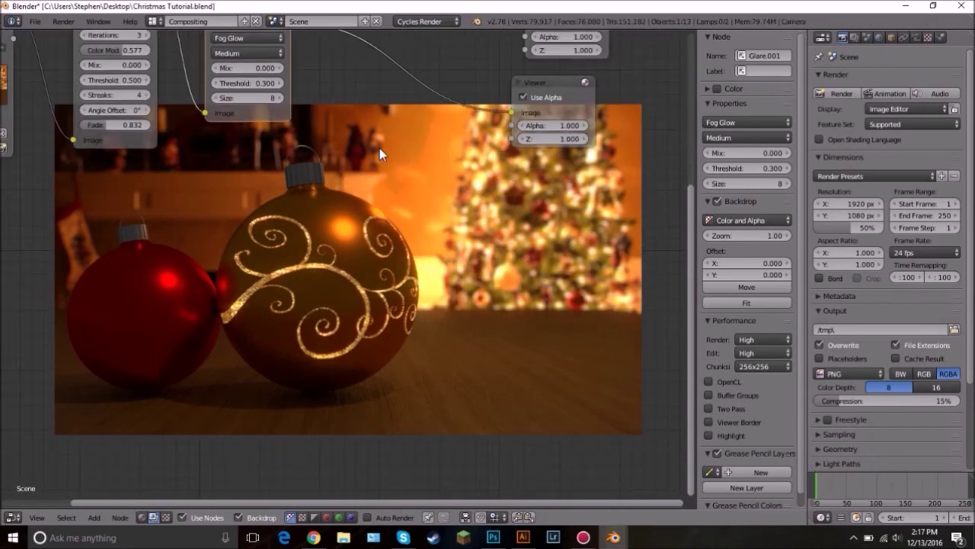
Step: Move the nodes preceding the outputs as a group to make room before Composite and Viewer
middle_click_drag(424, 201, 544, 272)
scroll(526, 263, "down", 2)
key("a")
key("b")
left_click_drag(93, 104, 385, 160)
key("g")
left_click(215, 146)
key("a")
Step: Insert a Bright/Contrast node after the Fog Glow glare and connect its output to Viewer and Composite
key("shift+a")
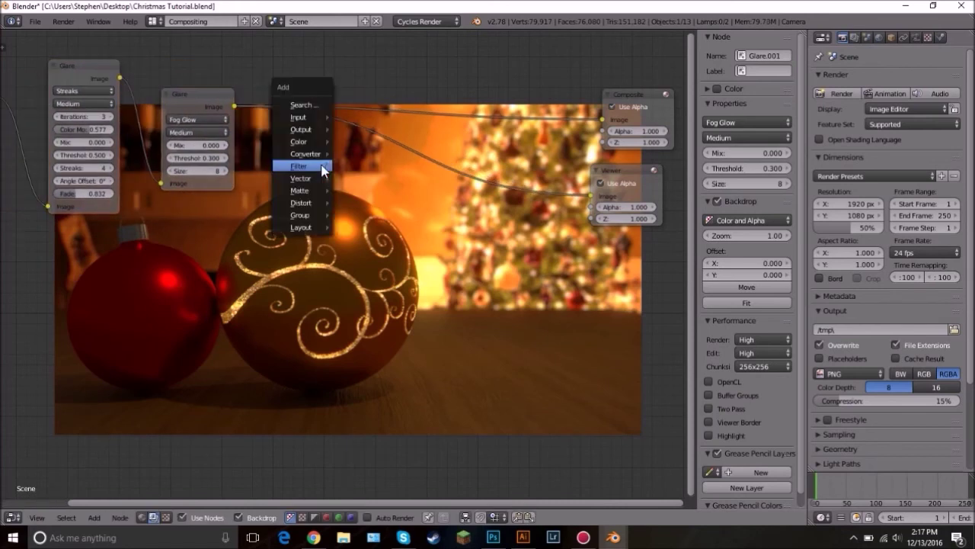
mouse_move(312, 145)
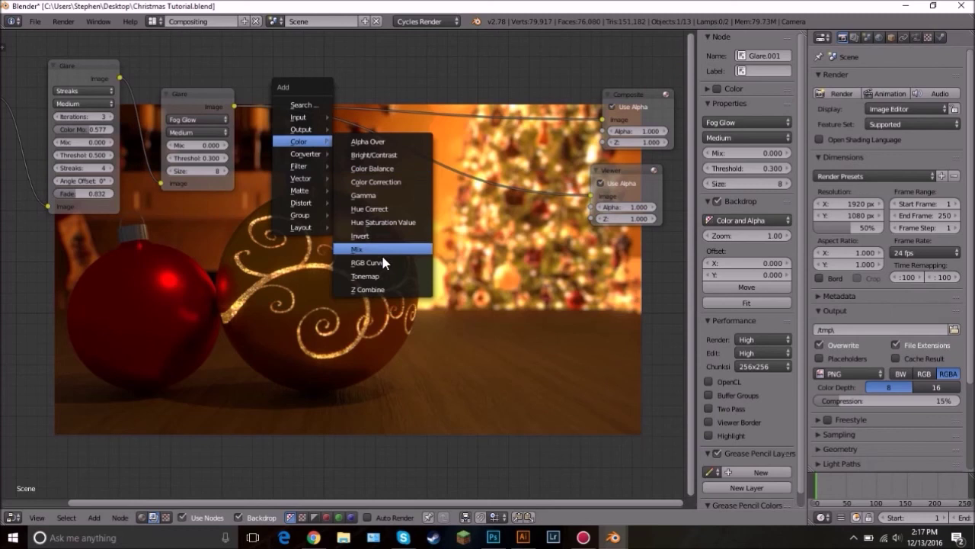
left_click(393, 155)
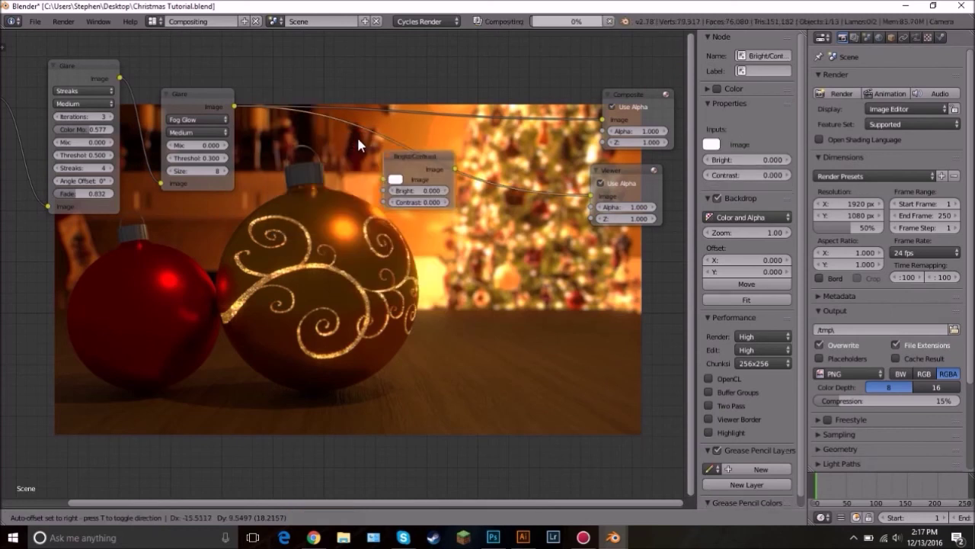
left_click(325, 130)
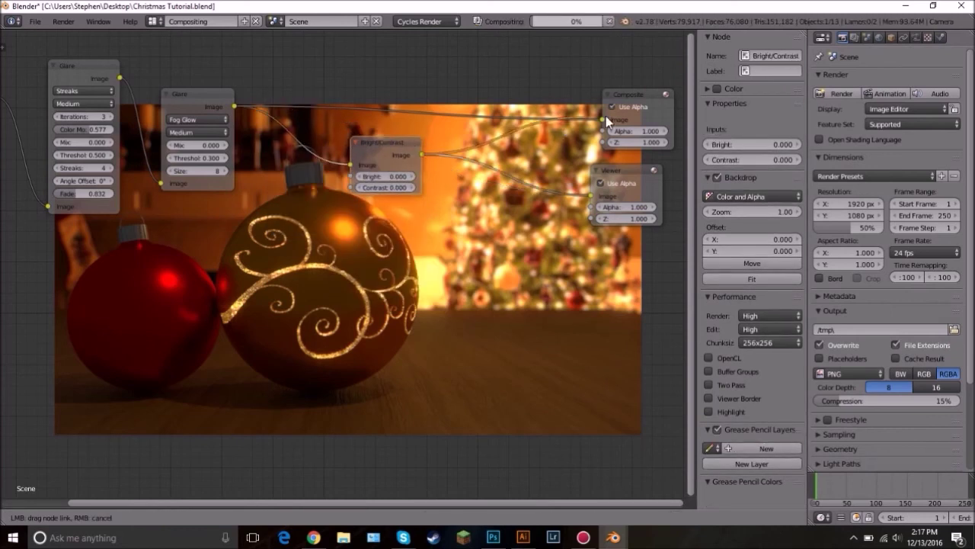
Step: Set the Bright/Contrast node's Bright to -0.2 and Contrast to 0.3
scroll(418, 160, "up", 2)
left_click(363, 162)
left_click(424, 173)
left_click(424, 174)
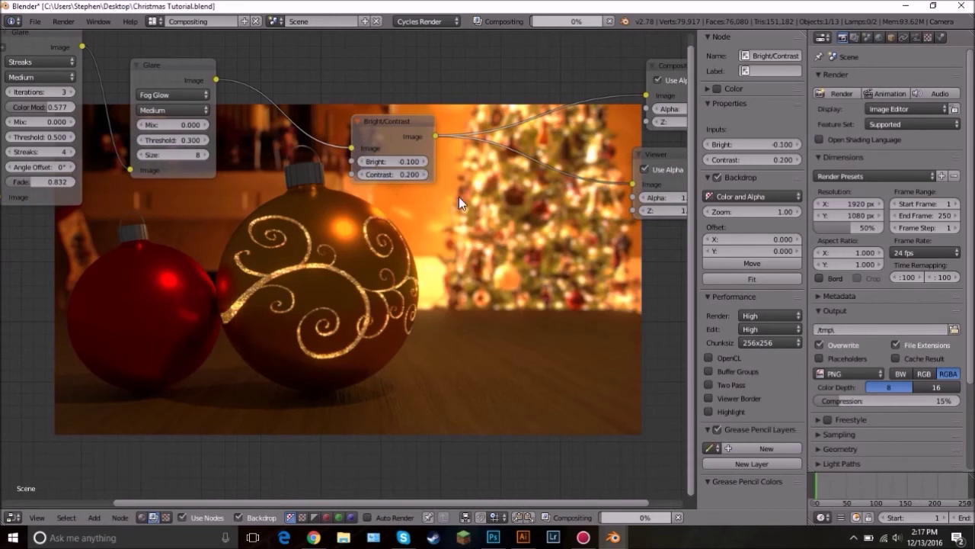
middle_click_drag(433, 195, 392, 136)
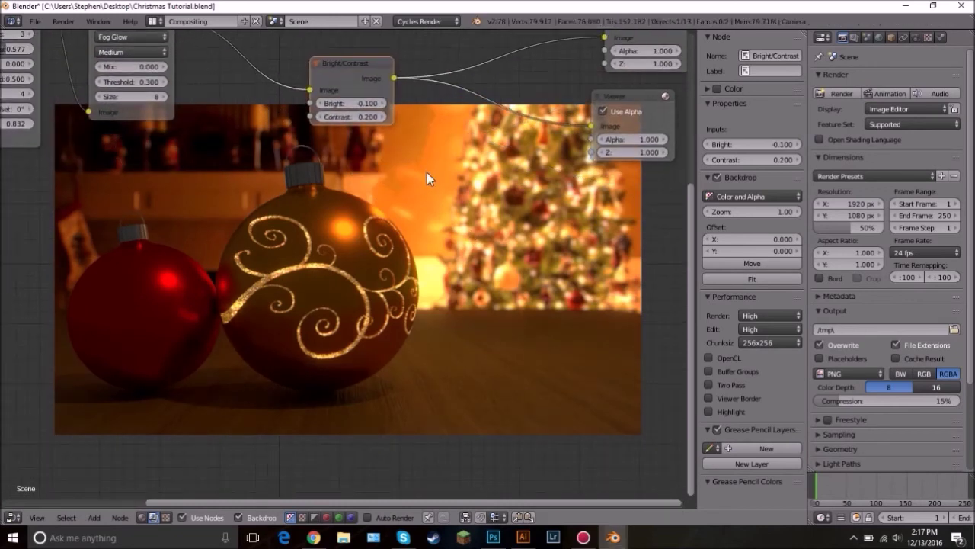
left_click(380, 117)
middle_click_drag(466, 215, 451, 175)
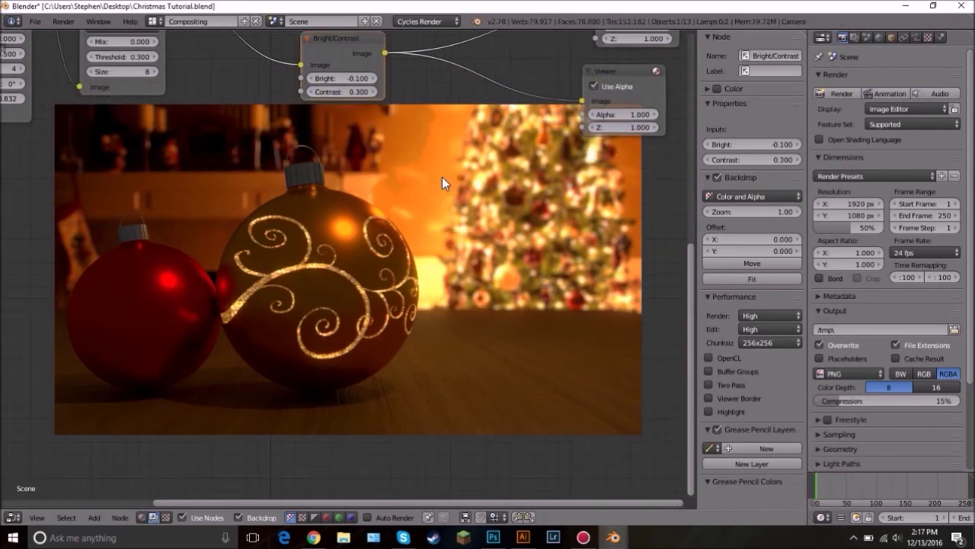
scroll(442, 177, "down", 2)
left_click(315, 105)
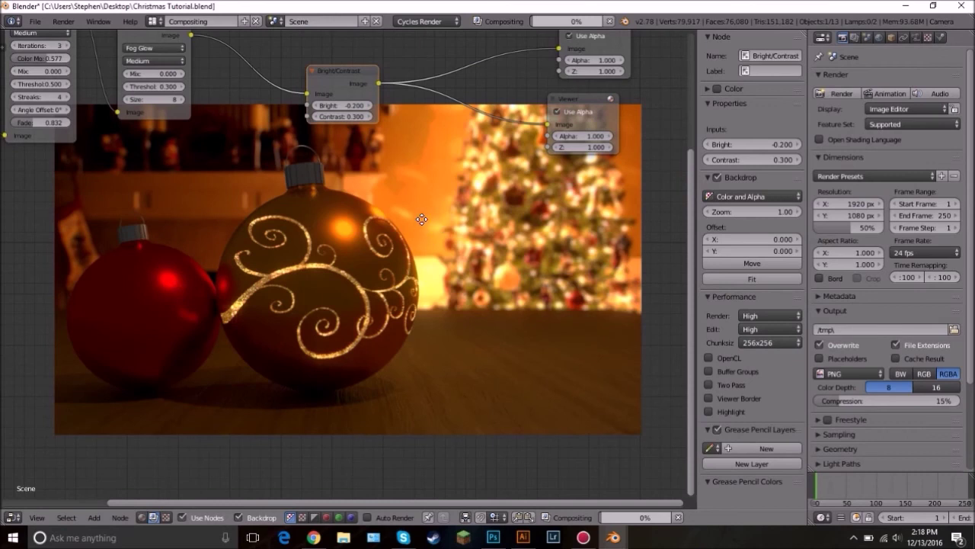
middle_click_drag(421, 219, 419, 216)
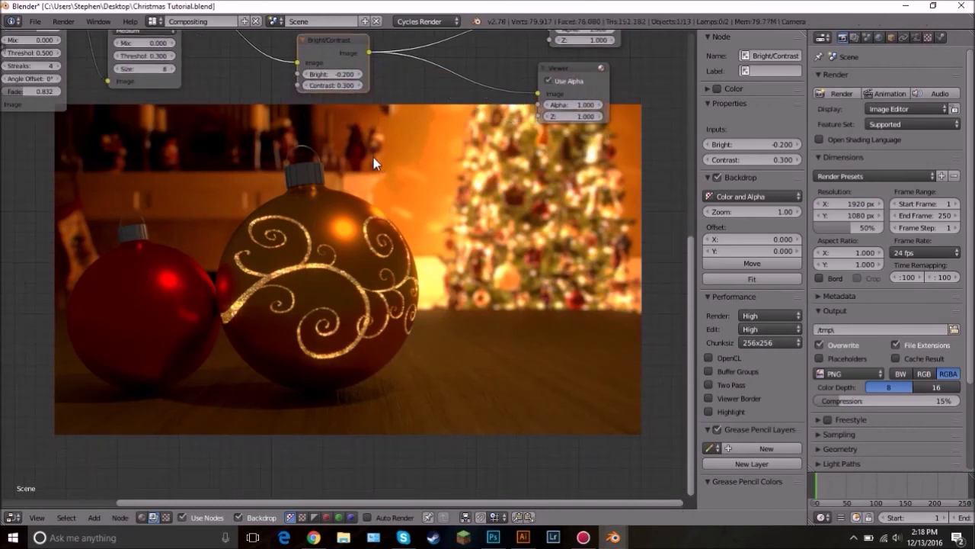
Step: Move the Composite and Viewer nodes farther from the Bright/Contrast node to free up space
scroll(422, 185, "down", 3)
key("a")
key("b")
left_click_drag(478, 41, 572, 158)
key("g")
left_click(638, 151)
key("a")
Step: Insert a Color Balance node between Bright/Contrast and Viewer, hide the properties sidebar, and reposition the new node
scroll(372, 189, "down", 2)
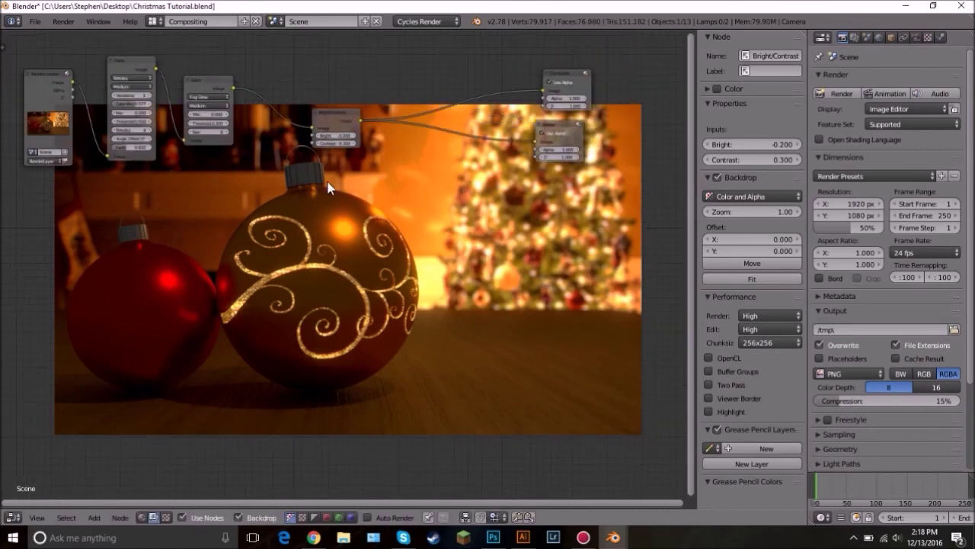
scroll(328, 188, "up", 1)
key("shift+a")
mouse_move(404, 156)
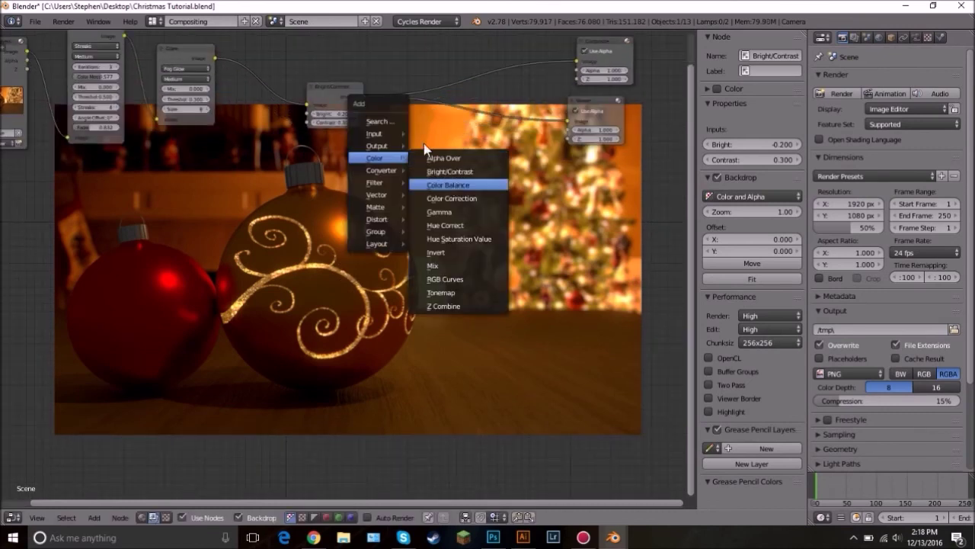
left_click(448, 185)
left_click(465, 182)
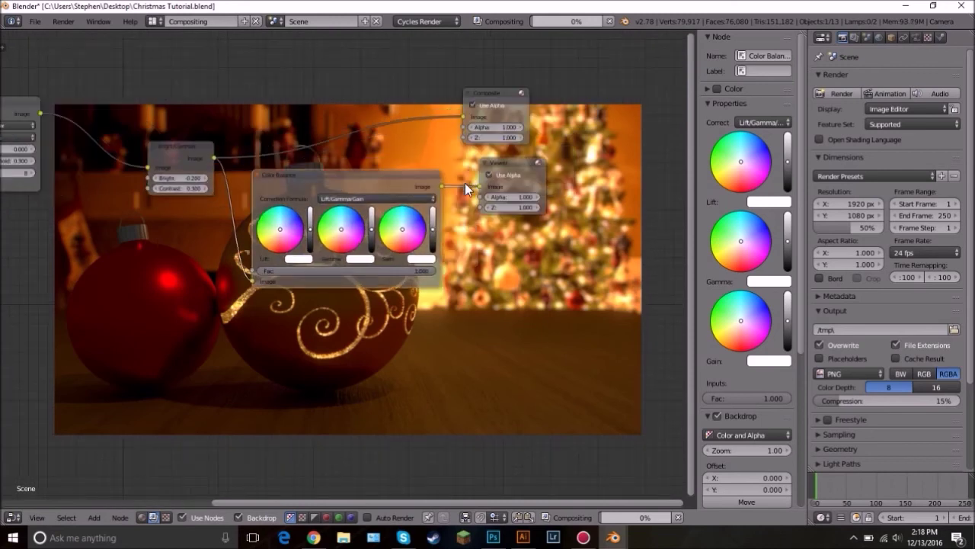
key("n")
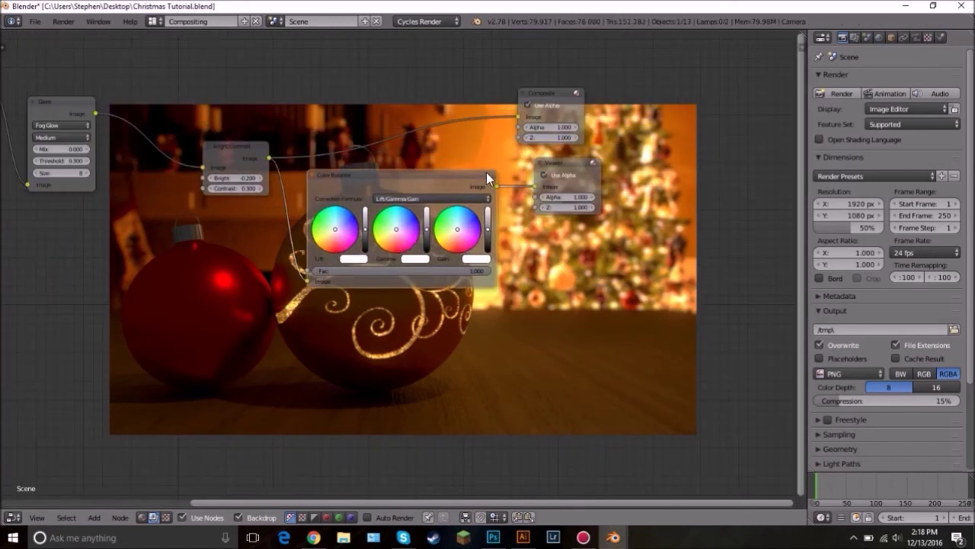
left_click_drag(408, 180, 398, 119)
Step: Shift the Color Balance node's Lift slightly toward yellow, and its Gamma and Gain slightly toward cyan-blue
scroll(465, 215, "up", 3)
left_click_drag(288, 123, 286, 125)
middle_click_drag(377, 221, 364, 277)
scroll(312, 153, "up", 2)
left_click_drag(269, 91, 268, 90)
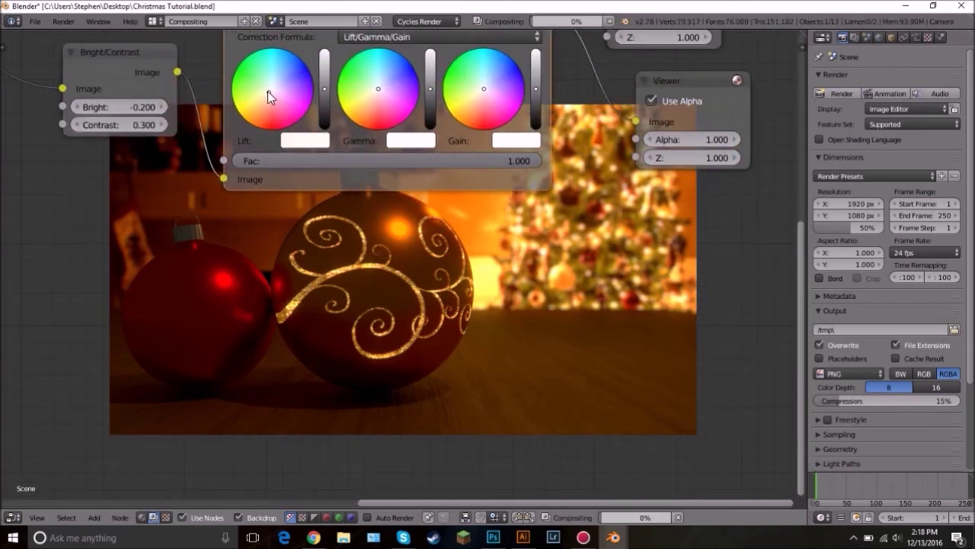
mouse_move(385, 257)
middle_mouse_down()
mouse_move(394, 146)
mouse_move(378, 271)
middle_mouse_up()
left_click_drag(376, 76, 376, 74)
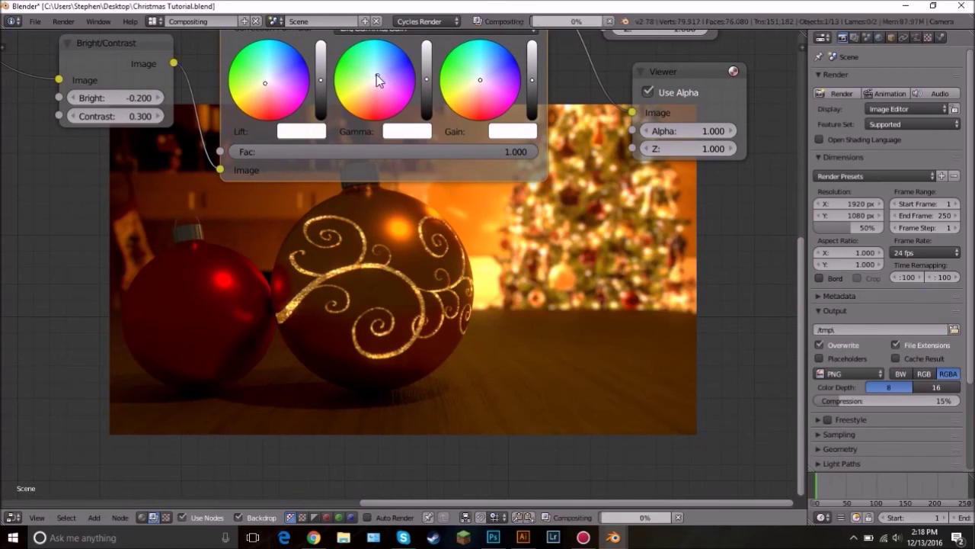
mouse_move(400, 213)
middle_mouse_down()
mouse_move(399, 171)
mouse_move(406, 229)
middle_mouse_up()
left_click(458, 79)
middle_click_drag(388, 282, 237, 246)
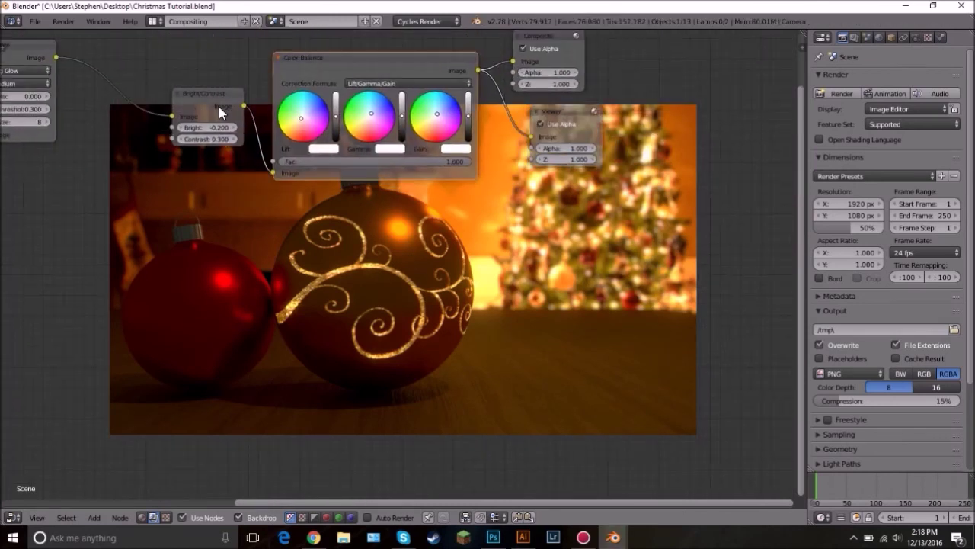
Step: Preview the Bright/Contrast output in the Viewer and compare it with the Color Balance result
left_click(219, 107, "ctrl+shift")
middle_click_drag(388, 195, 342, 153)
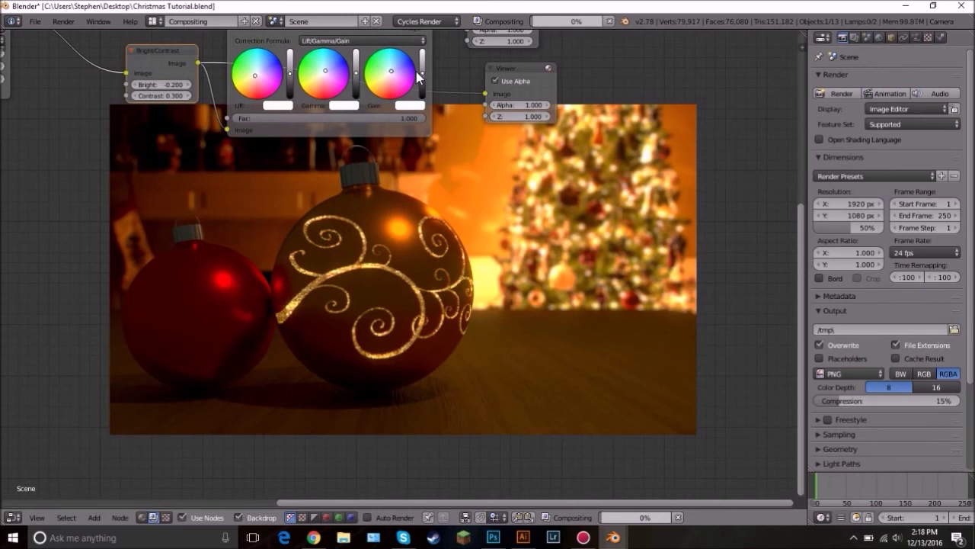
middle_click_drag(387, 32, 373, 61)
middle_click_drag(419, 183, 382, 97)
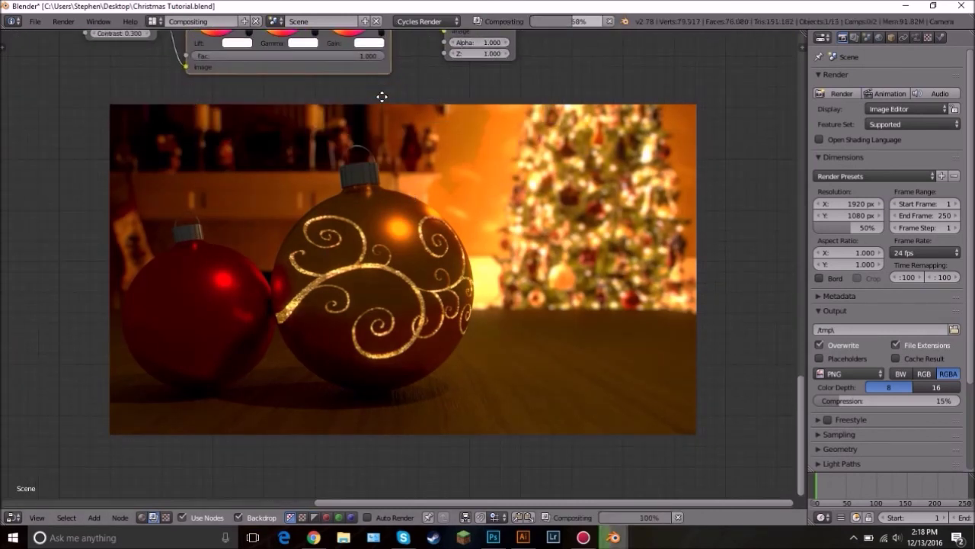
scroll(433, 129, "down", 2)
middle_click_drag(435, 131, 427, 191)
scroll(444, 138, "down", 1)
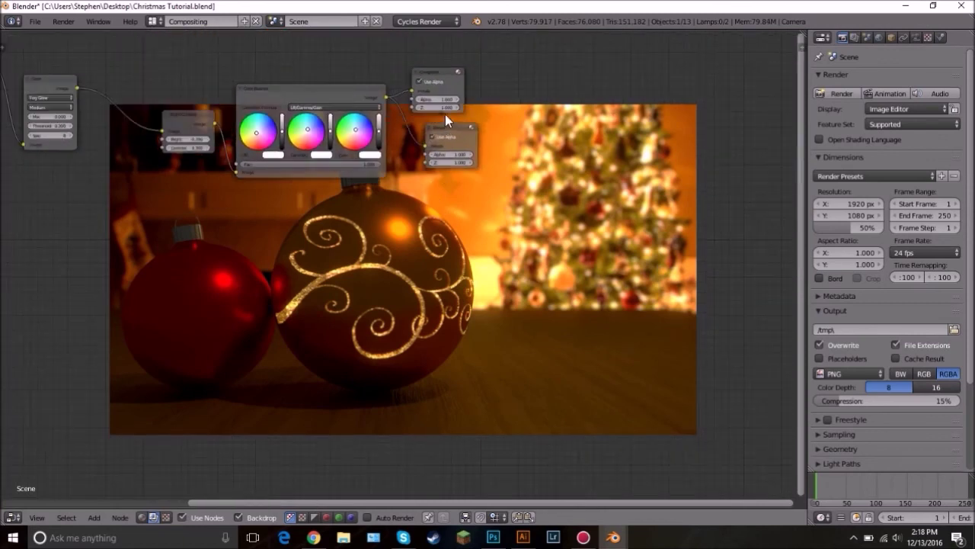
Step: Move the Composite and Viewer nodes away from Color Balance and add a Lens Distortion node below it
key("g")
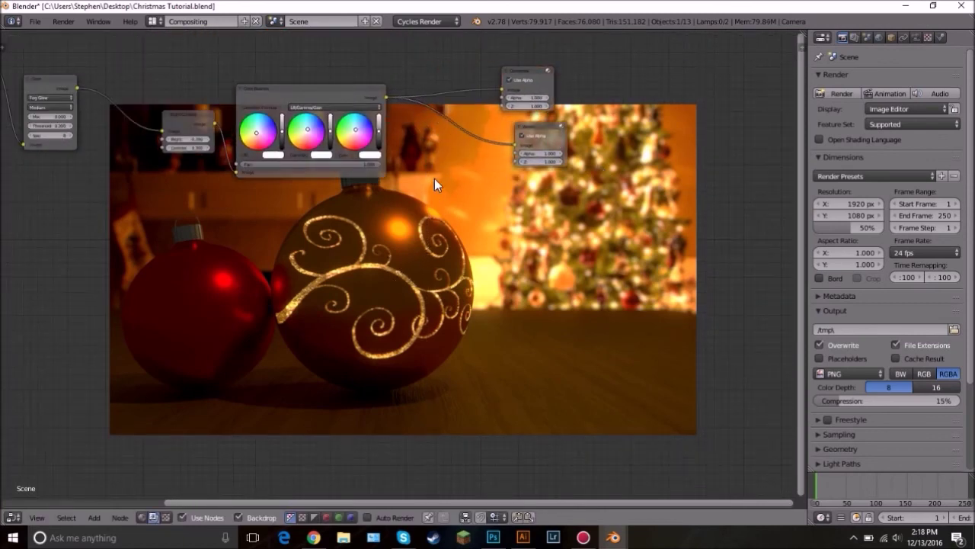
key("shift+a")
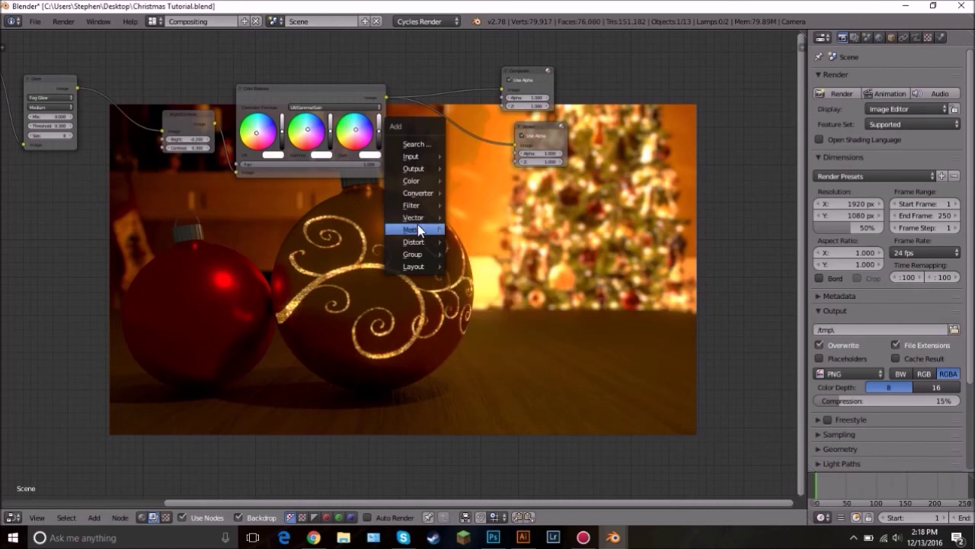
mouse_move(416, 241)
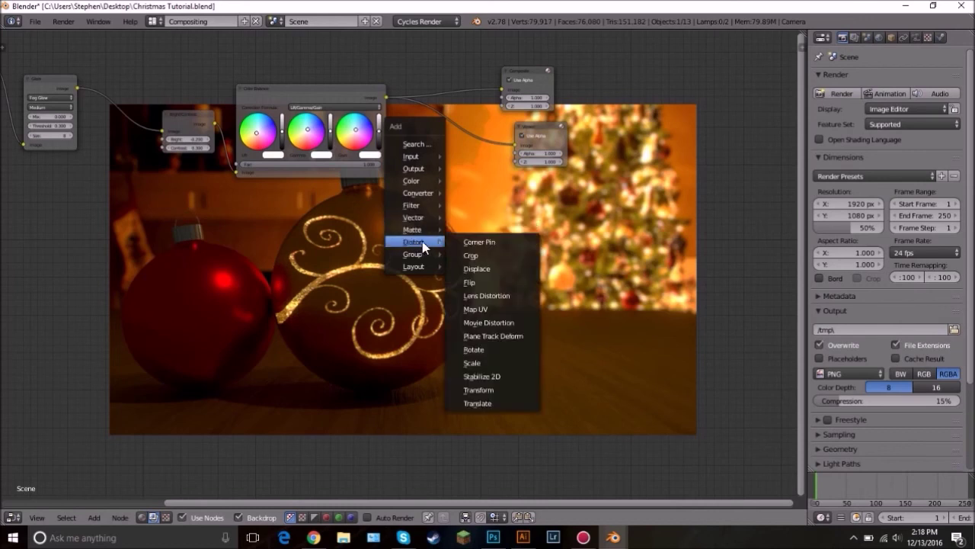
left_click(483, 293)
left_click(359, 236)
Step: Add a Blur node, feed it from the Lens Distortion image output, and set Distort to 1
key("shift+a")
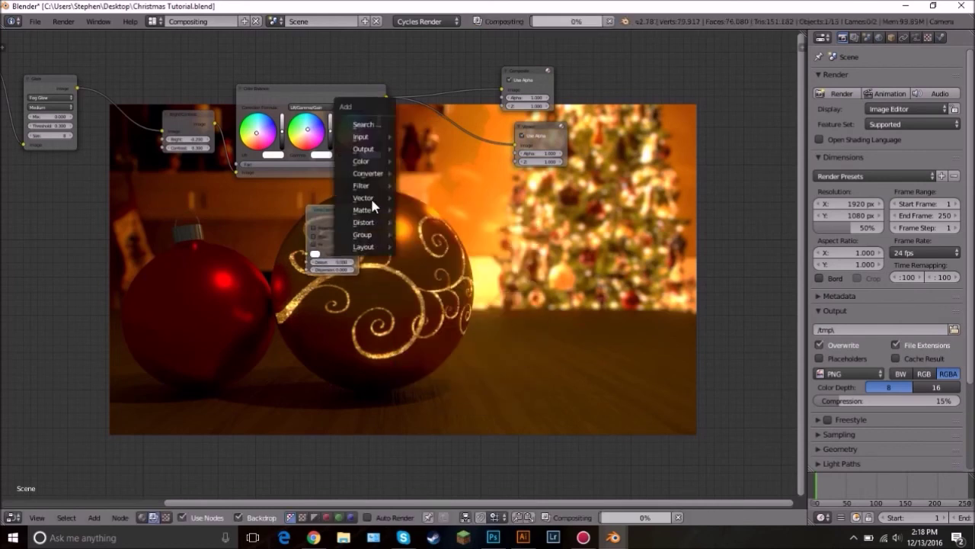
mouse_move(374, 186)
left_click(427, 203)
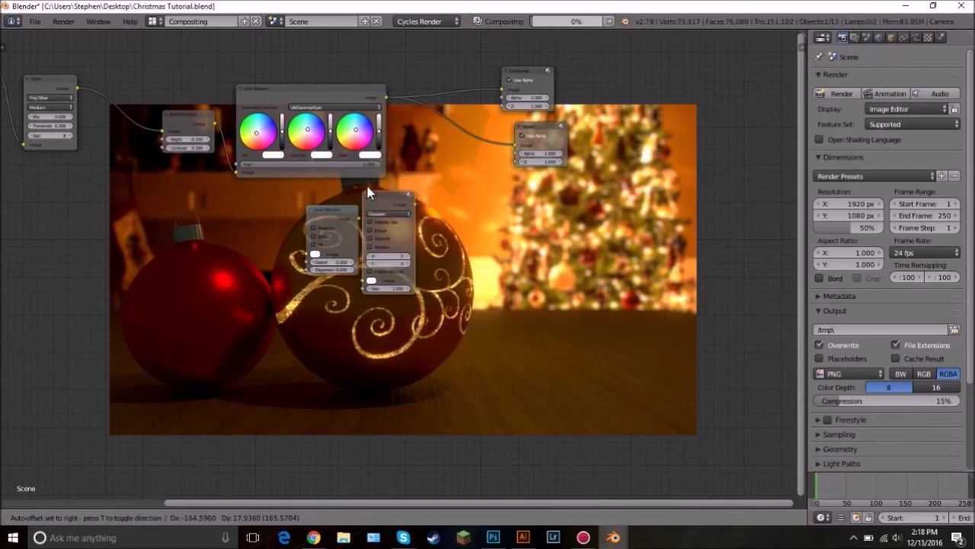
left_click(370, 188)
left_click_drag(358, 218, 373, 273)
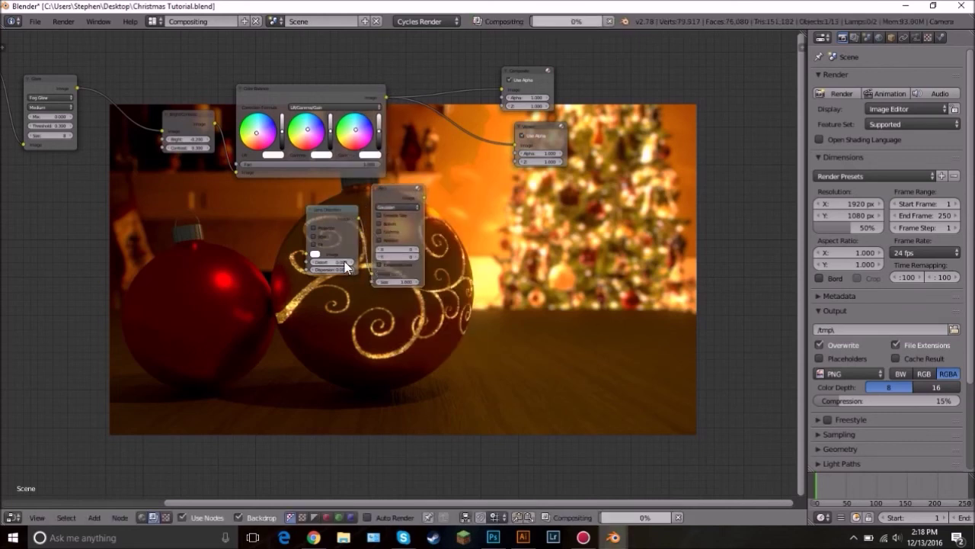
Step: Set the Blur node to Fast Gaussian, Relative, with Y aspect correction and 20% blur in both X and Y
left_click(397, 207)
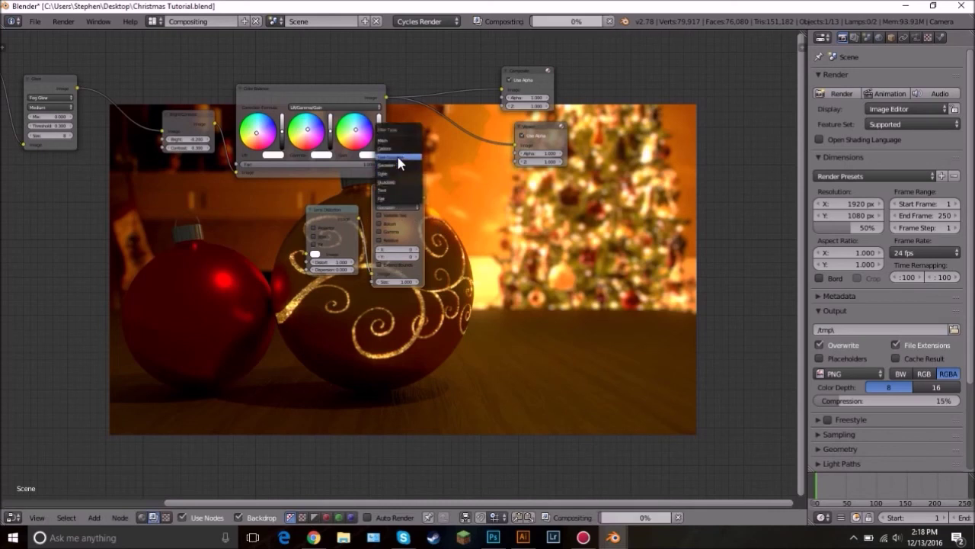
left_click(396, 157)
scroll(398, 216, "up", 3)
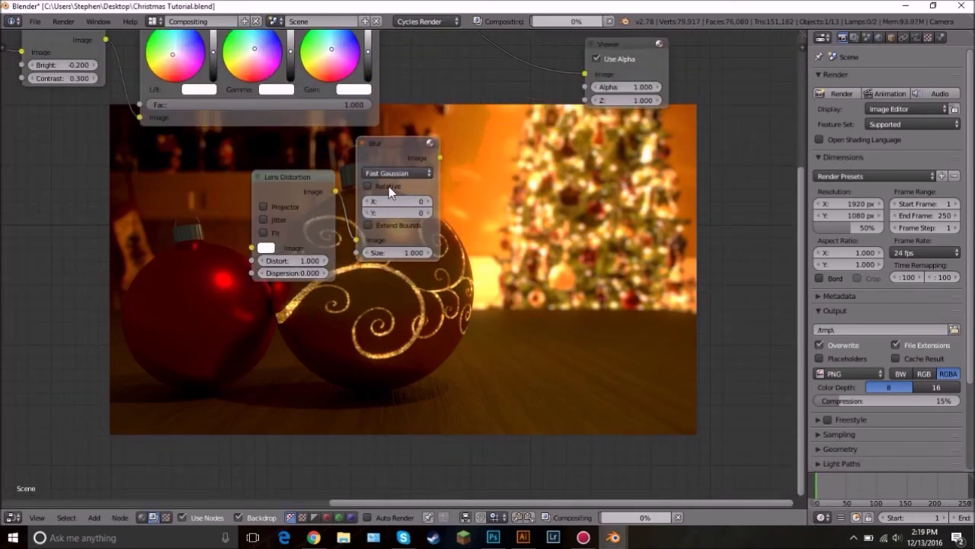
left_click(388, 187)
left_click(395, 212)
left_click(407, 229)
type("20")
key("Tab")
type("20")
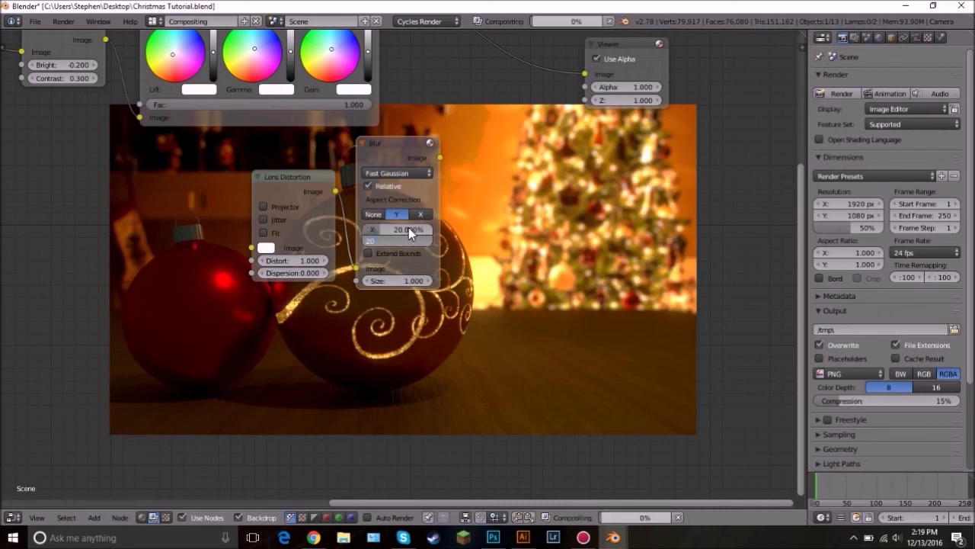
key("Return")
Step: Select the Composite and Viewer nodes together and shift them to make room for another node
middle_click_drag(421, 253, 385, 329)
scroll(474, 213, "down", 1)
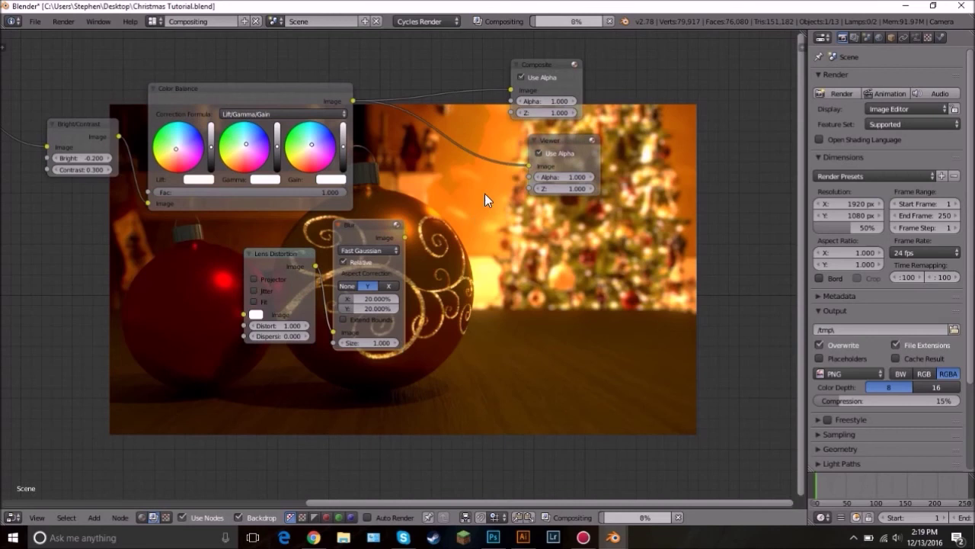
key("b")
left_click_drag(506, 61, 670, 163)
Step: Insert a Mix node between Color Balance and Viewer and connect the Blur output to its second image input
key("shift+a")
mouse_move(445, 179)
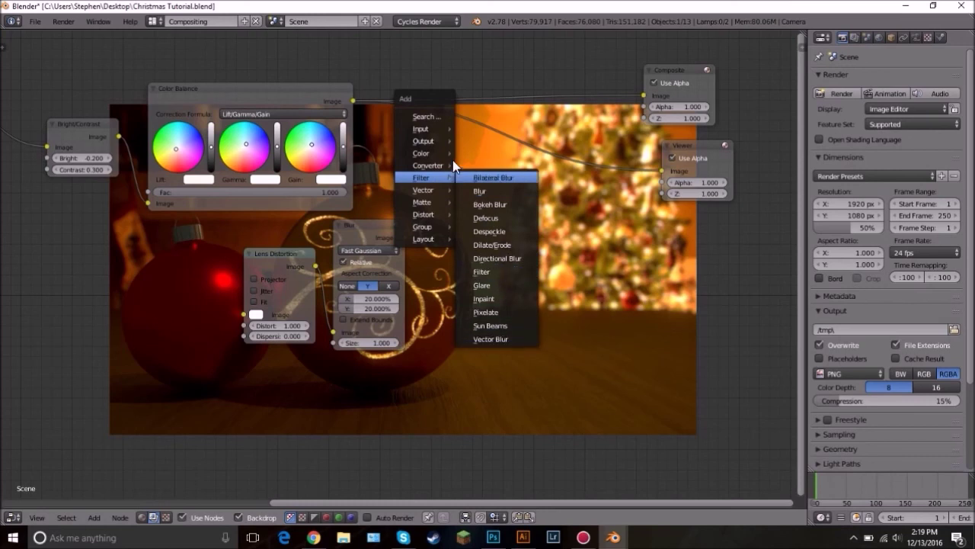
mouse_move(428, 153)
left_click(491, 260)
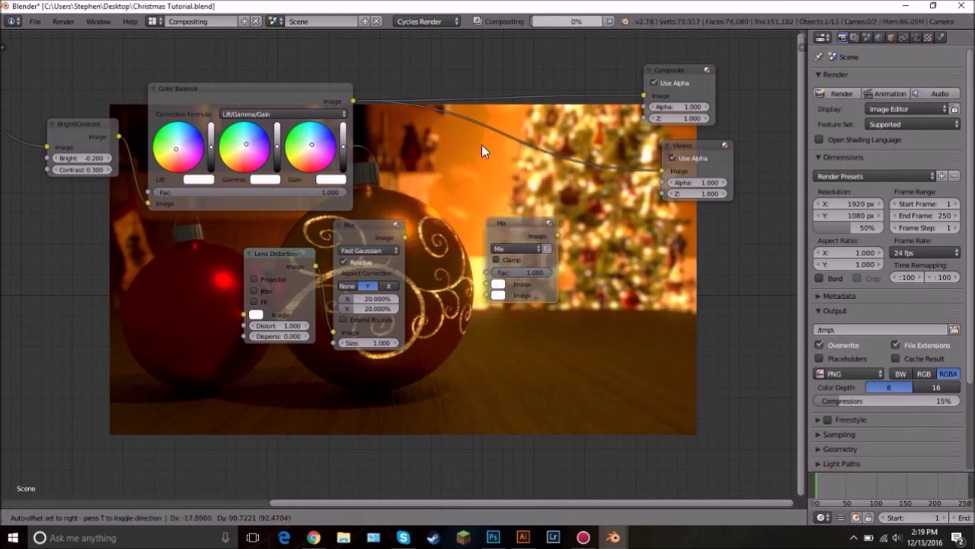
left_click(489, 127)
left_click_drag(405, 237, 490, 206)
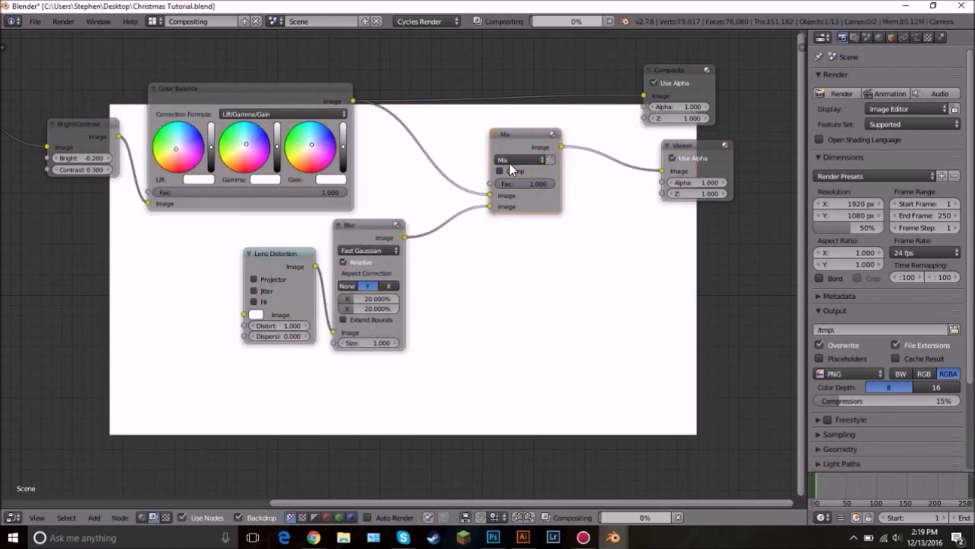
Step: Set the Mix node's blend mode to Multiply to darken the image edges as a vignette
left_click(509, 161)
left_click(516, 199)
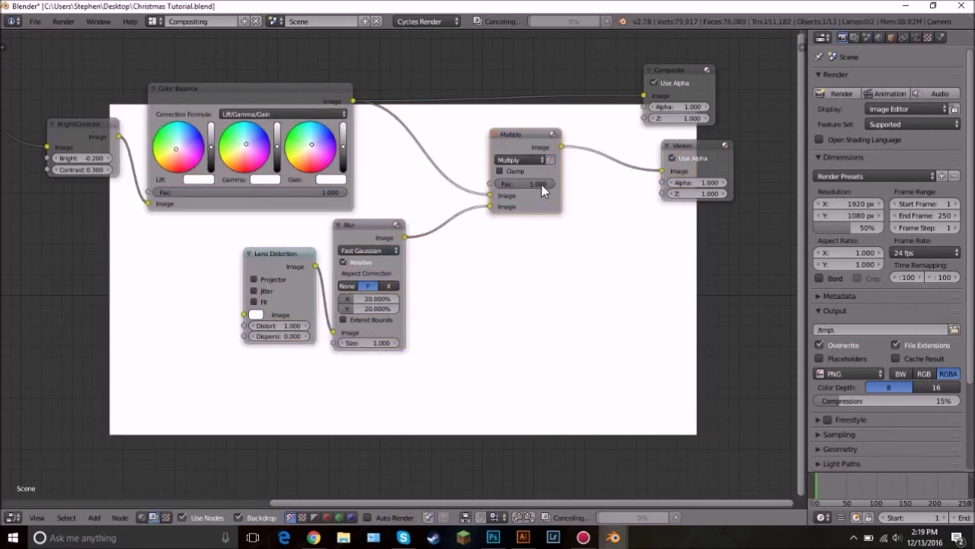
middle_click_drag(499, 285, 333, 141)
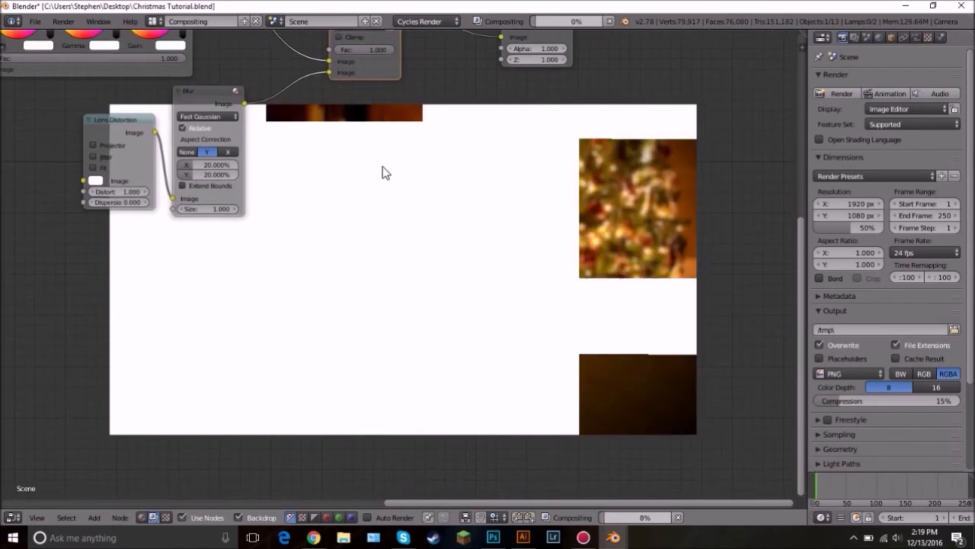
middle_click_drag(403, 171, 230, 134)
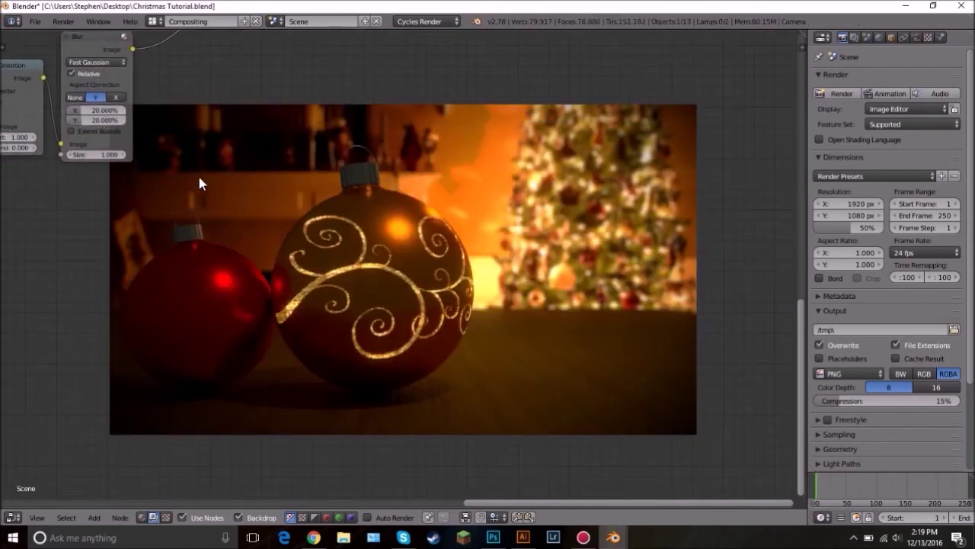
Step: Lower the Multiply node's Fac slightly to soften the vignette
scroll(351, 184, "down", 1)
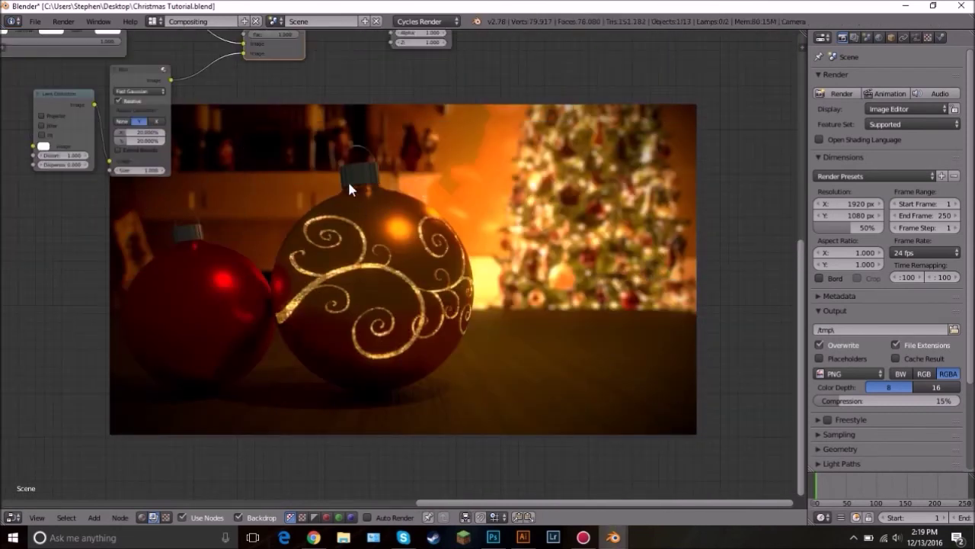
middle_click_drag(353, 200, 552, 242)
scroll(239, 180, "down", 3)
scroll(240, 180, "up", 2)
middle_click_drag(251, 181, 392, 181)
scroll(295, 164, "down", 2)
scroll(297, 164, "down", 1)
scroll(549, 153, "up", 1)
left_click(537, 161)
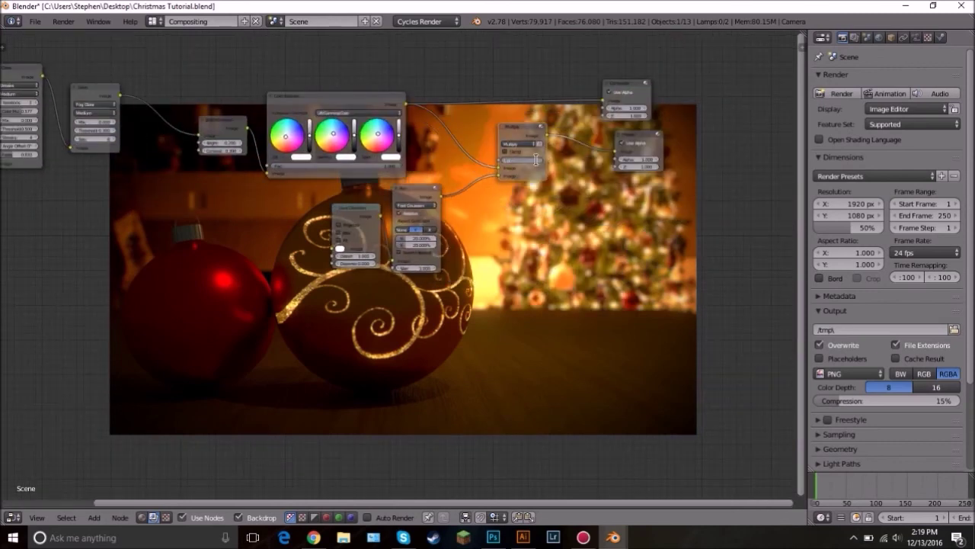
key("Return")
middle_click_drag(546, 305, 377, 178)
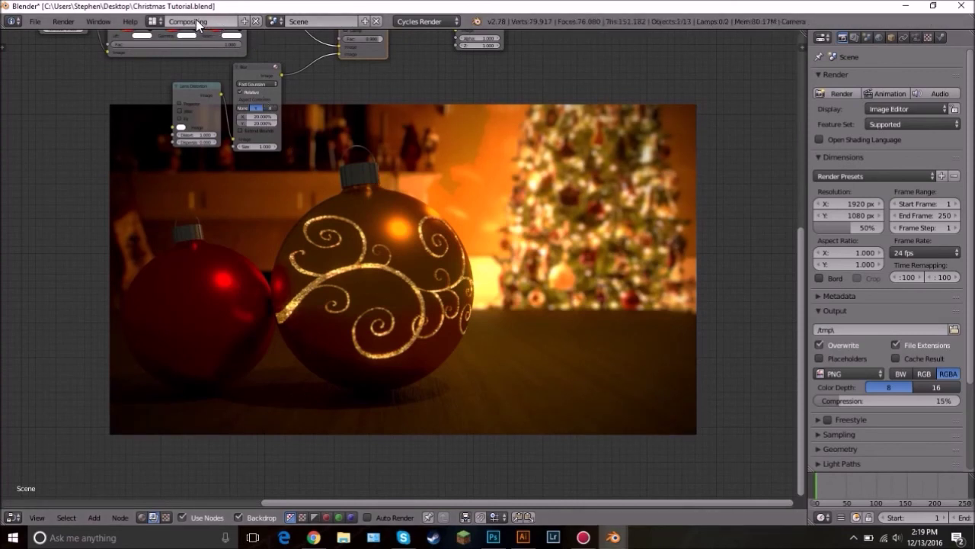
Step: Switch to the Default screen layout and show the Viewer Node image in the image editor
left_click(156, 21)
left_click(195, 71)
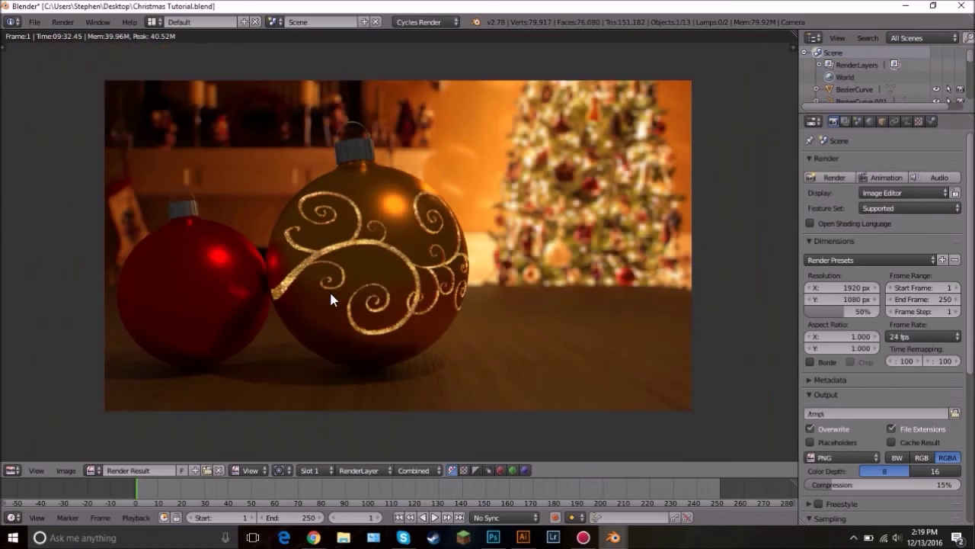
left_click(91, 470)
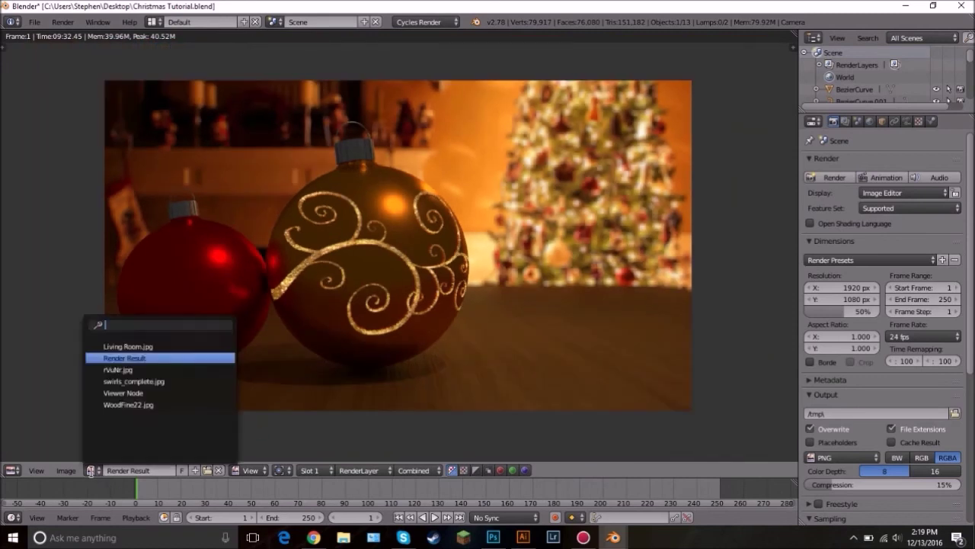
left_click(129, 393)
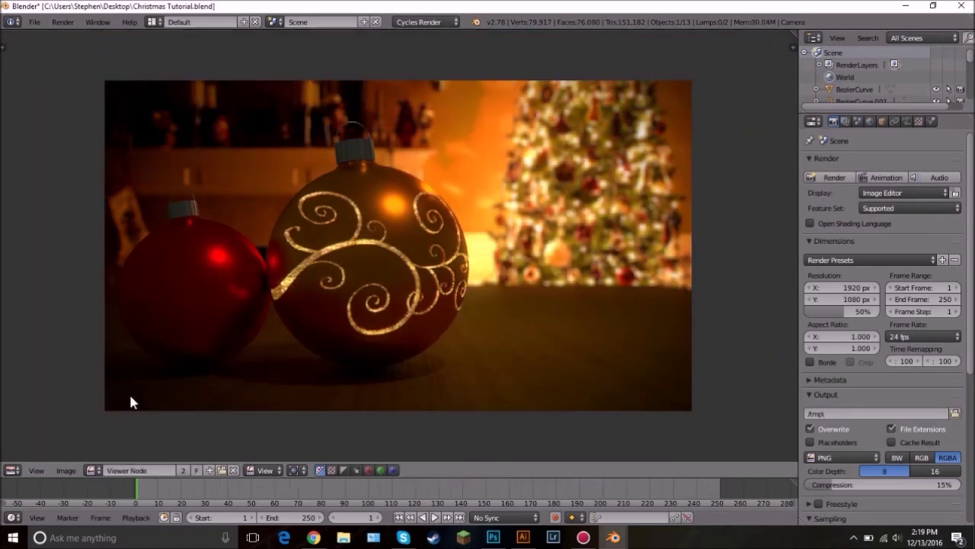
Step: Compare the original Render Result with the composited Viewer Node image
left_click(93, 470)
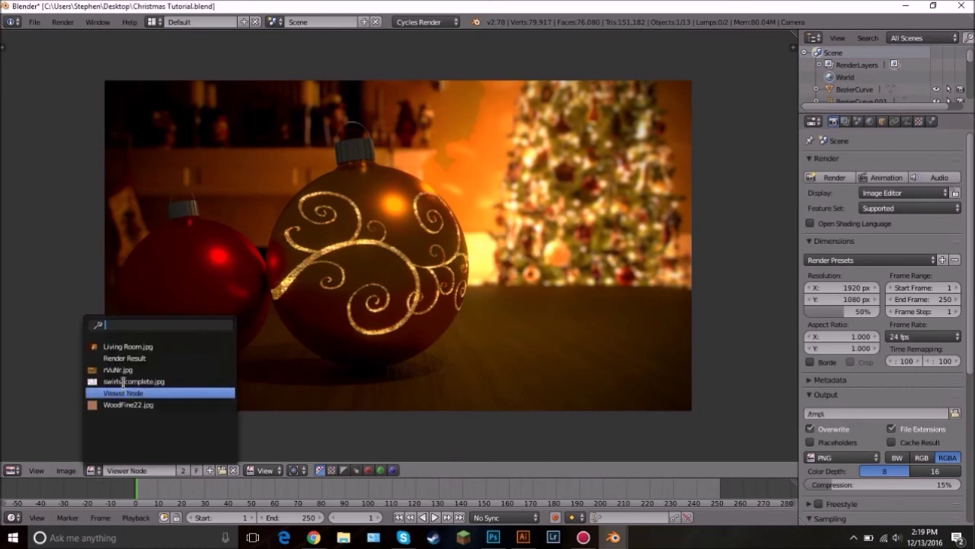
left_click(138, 357)
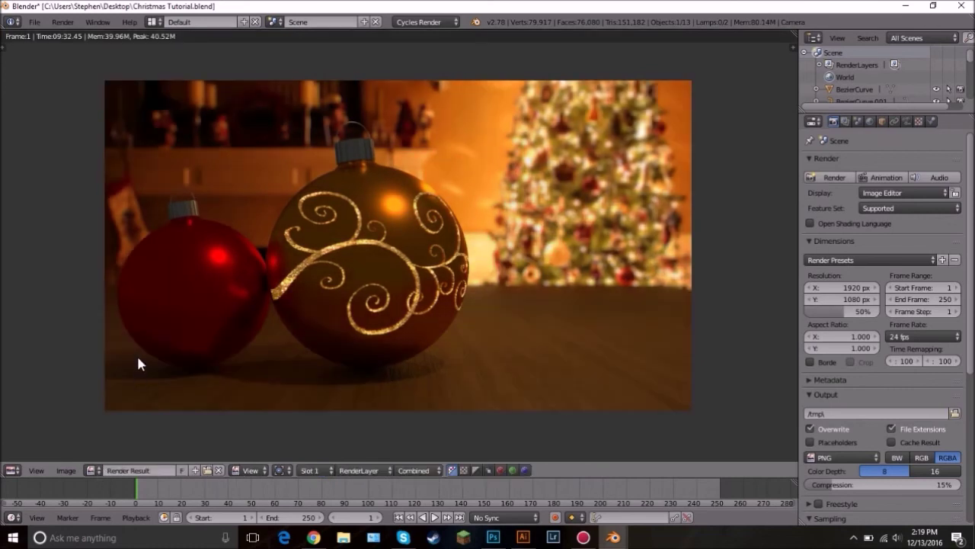
left_click(91, 470)
left_click(134, 392)
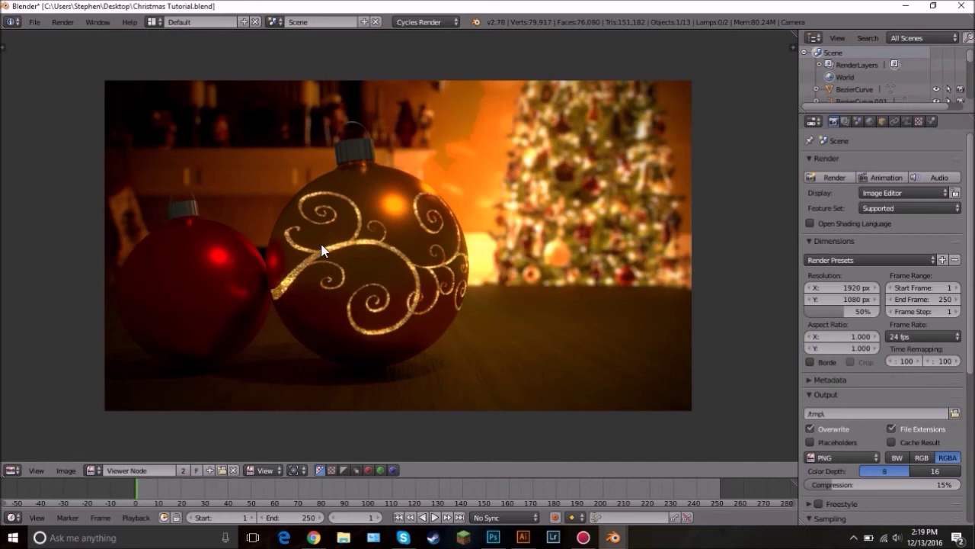